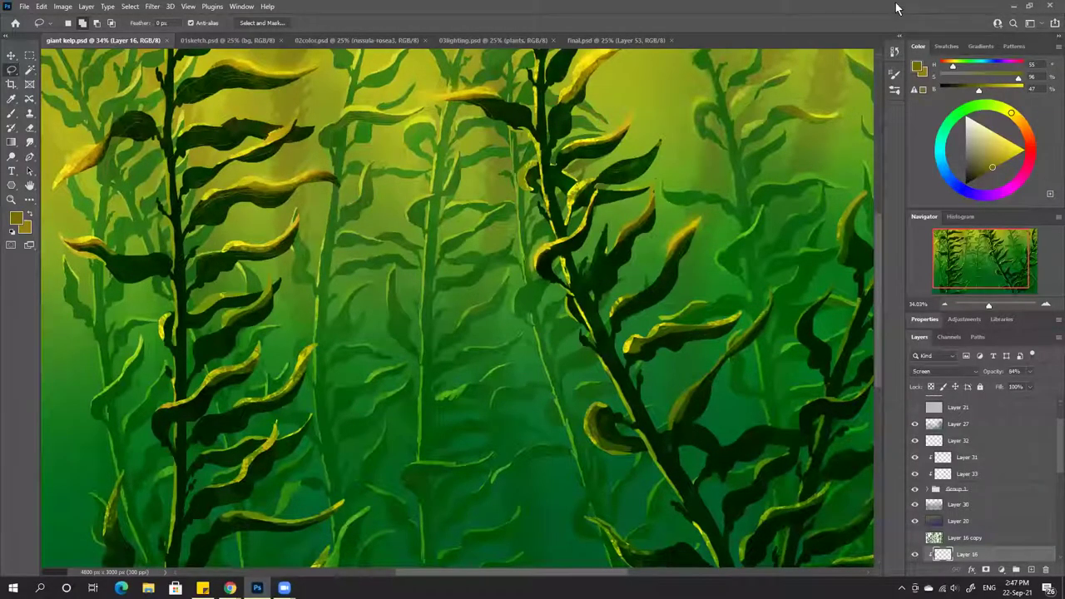
# Switch to Chrome and open the waratah painting post on the botanical artist's Instagram profile
pyautogui.scroll(-1, 812, 39)
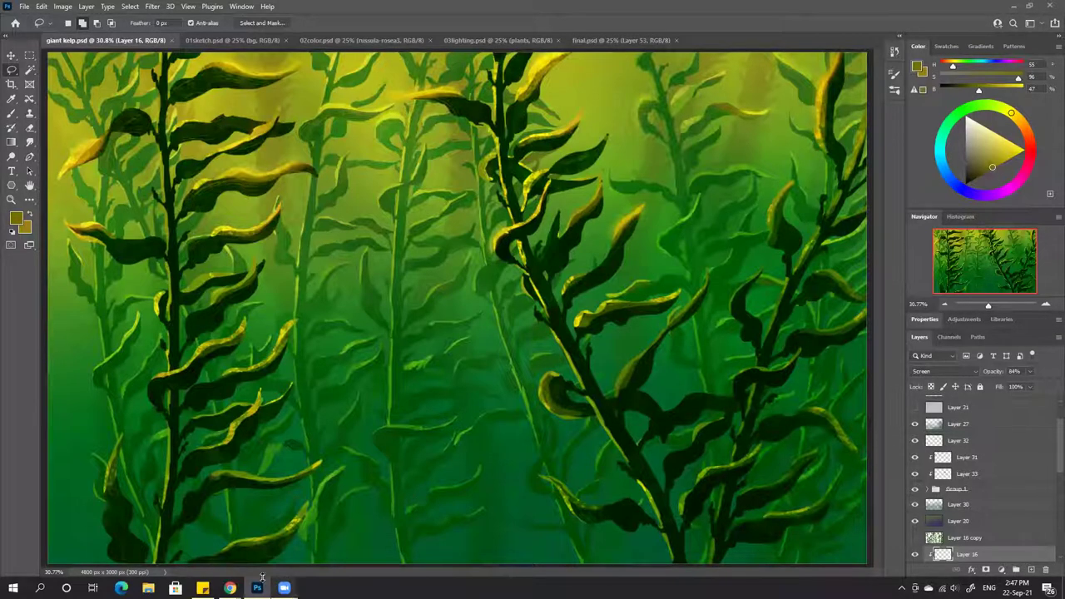
pyautogui.moveTo(230, 587)
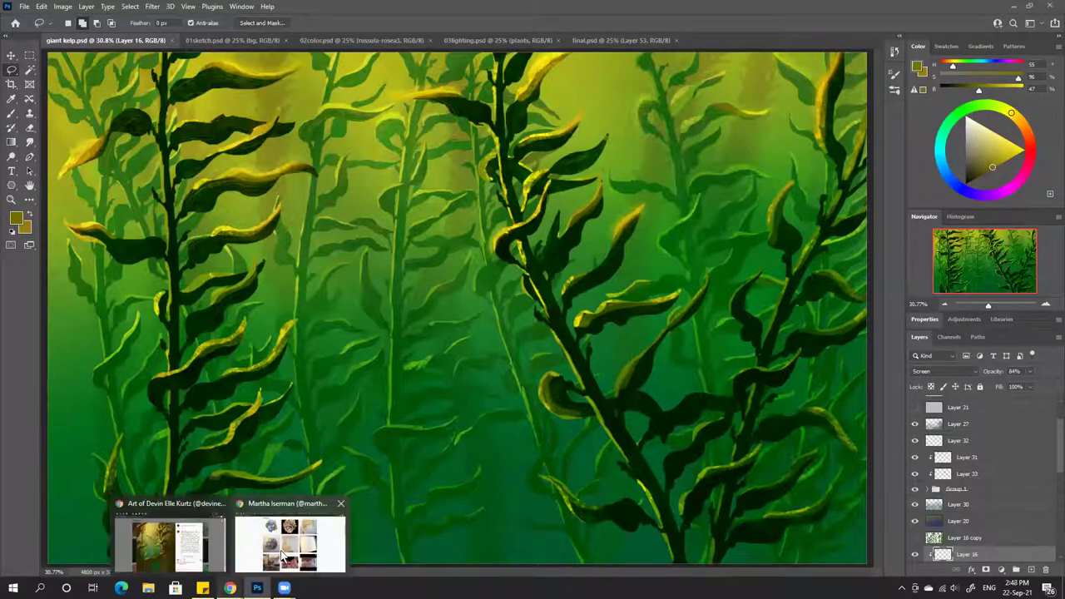
pyautogui.click(283, 556)
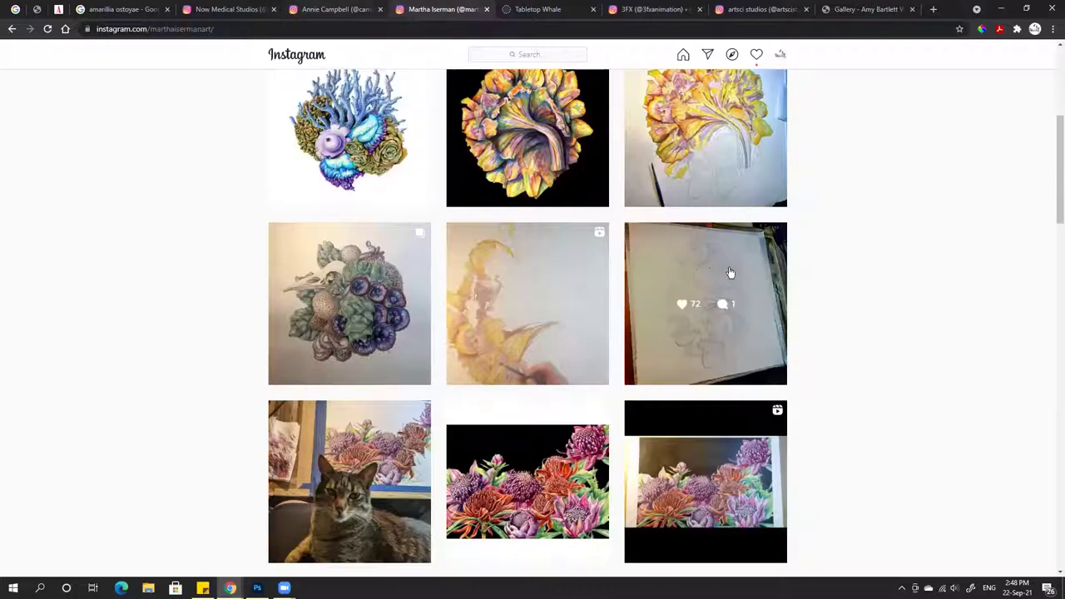
pyautogui.scroll(-2, 873, 291)
pyautogui.scroll(-1, 872, 290)
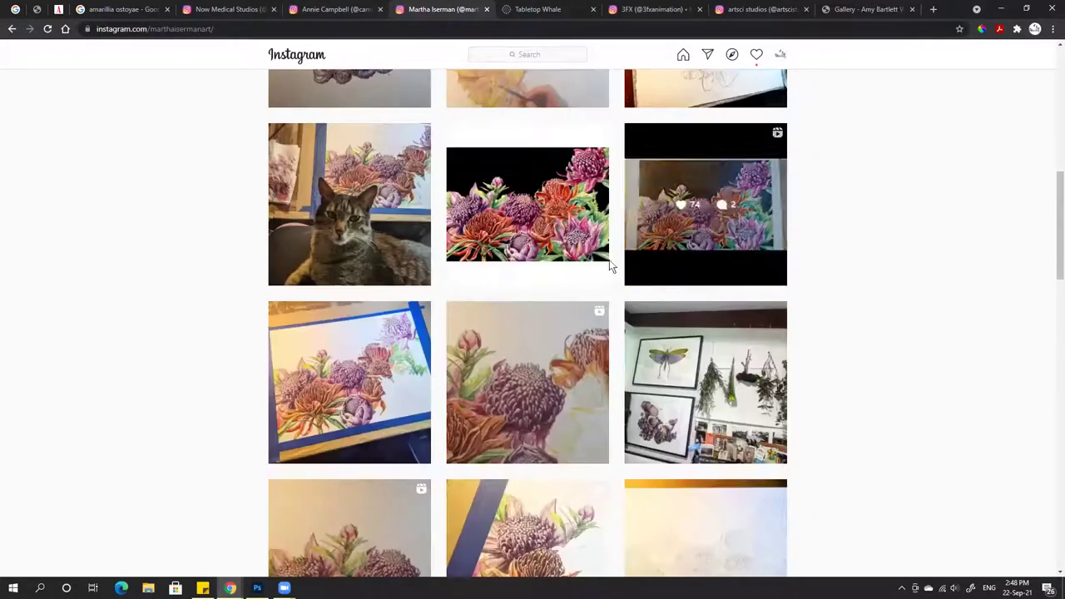
pyautogui.click(588, 260)
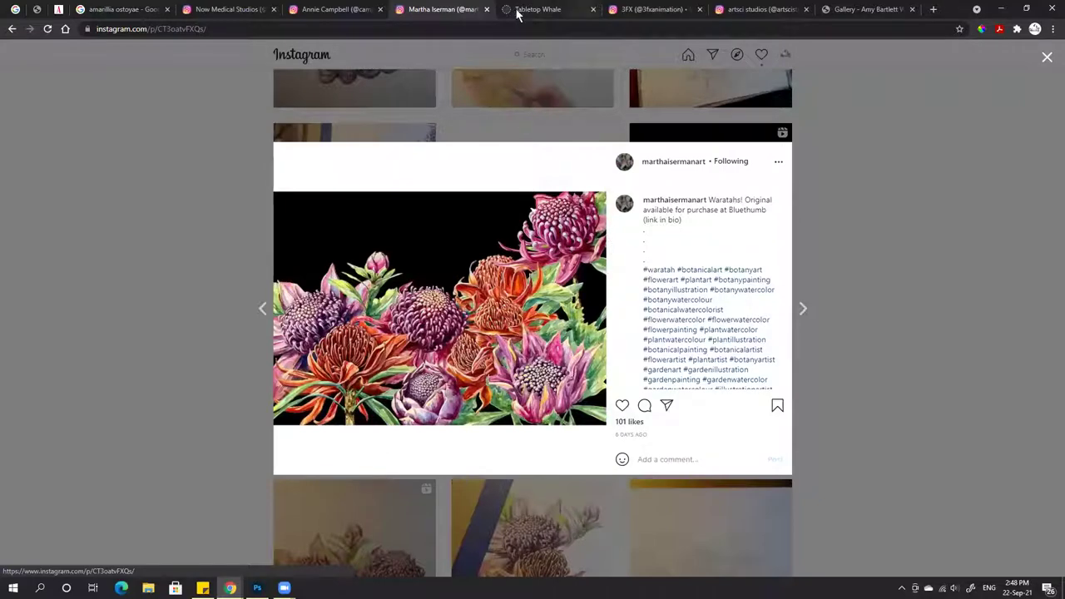
# Look through the medical illustrator's posts on the camp_illustrate Instagram profile
pyautogui.click(344, 10)
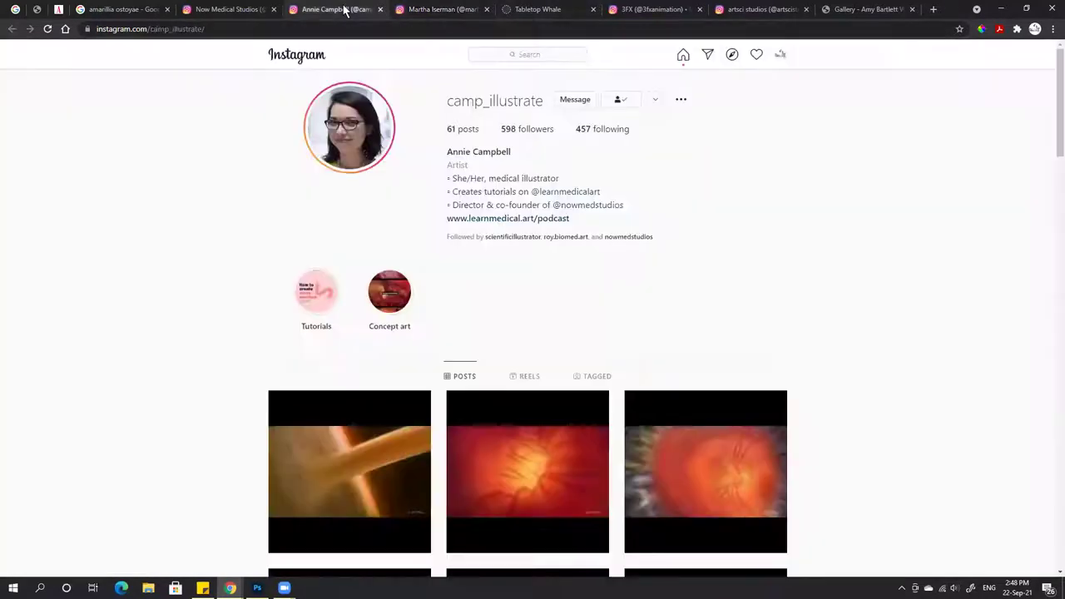
pyautogui.scroll(-2, 922, 314)
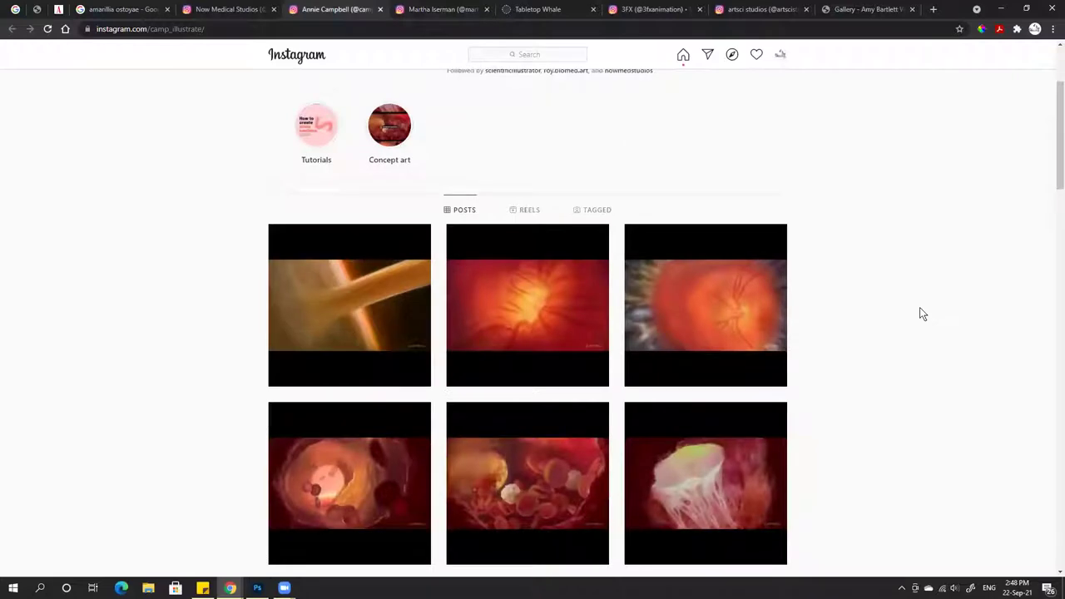
pyautogui.scroll(-2, 920, 311)
# Close the open dendrite post on the Now Medical Studios Instagram profile and browse the studio's other posts
pyautogui.click(228, 9)
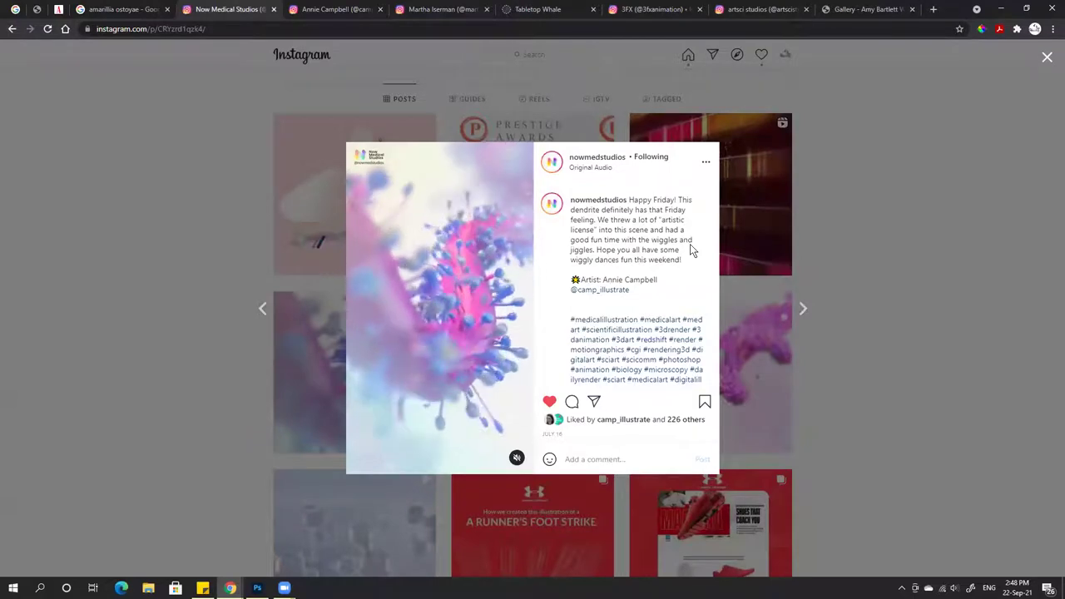
pyautogui.click(857, 237)
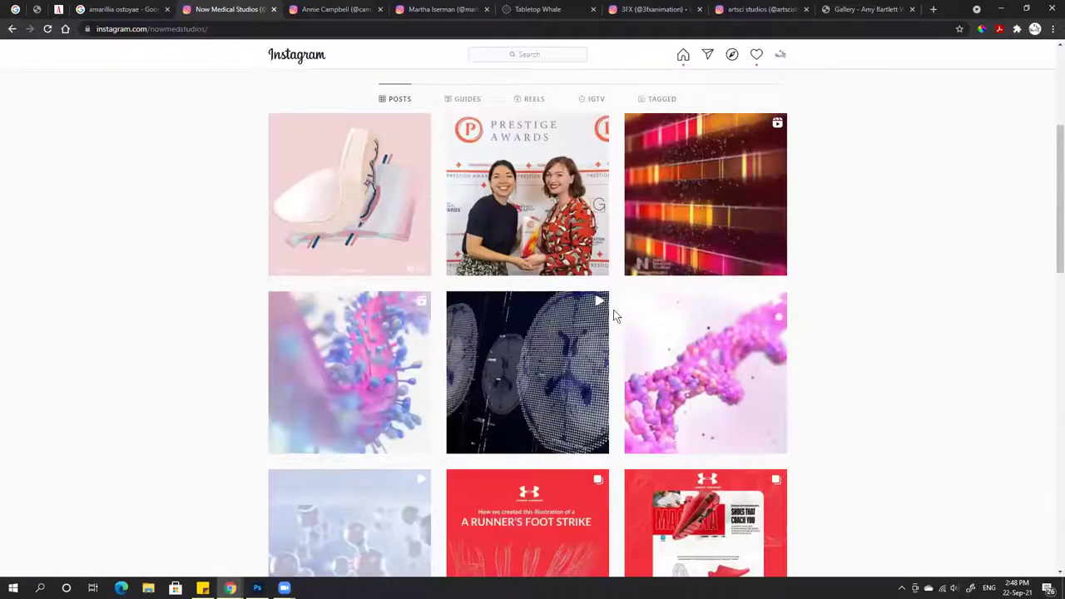
pyautogui.scroll(-2, 528, 260)
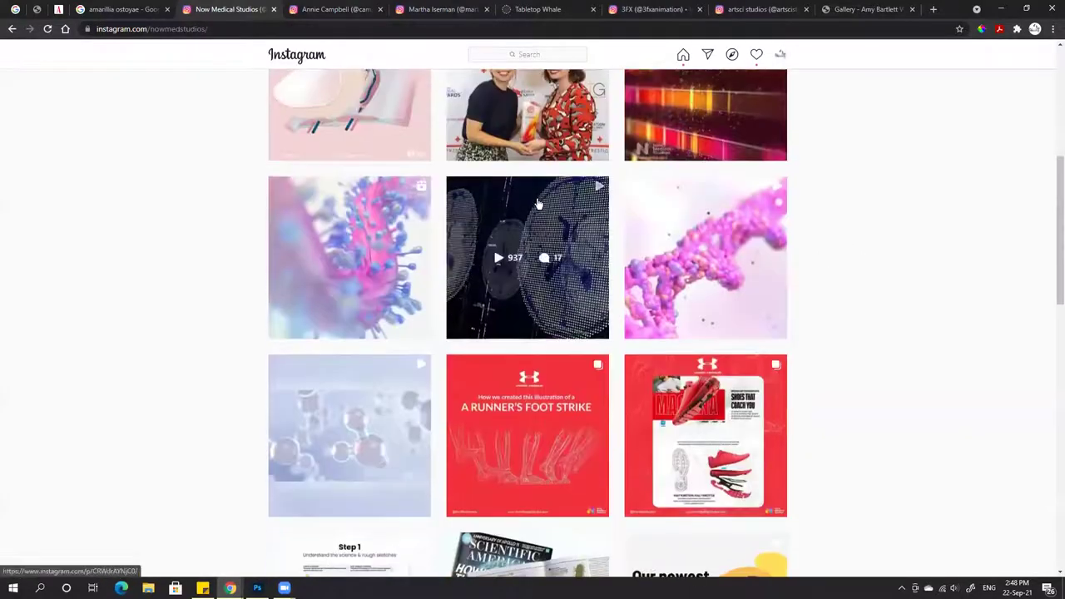
pyautogui.scroll(-1, 538, 205)
# Browse the Moon maps on the Tabletop Whale website and continue to the site's second page
pyautogui.click(549, 8)
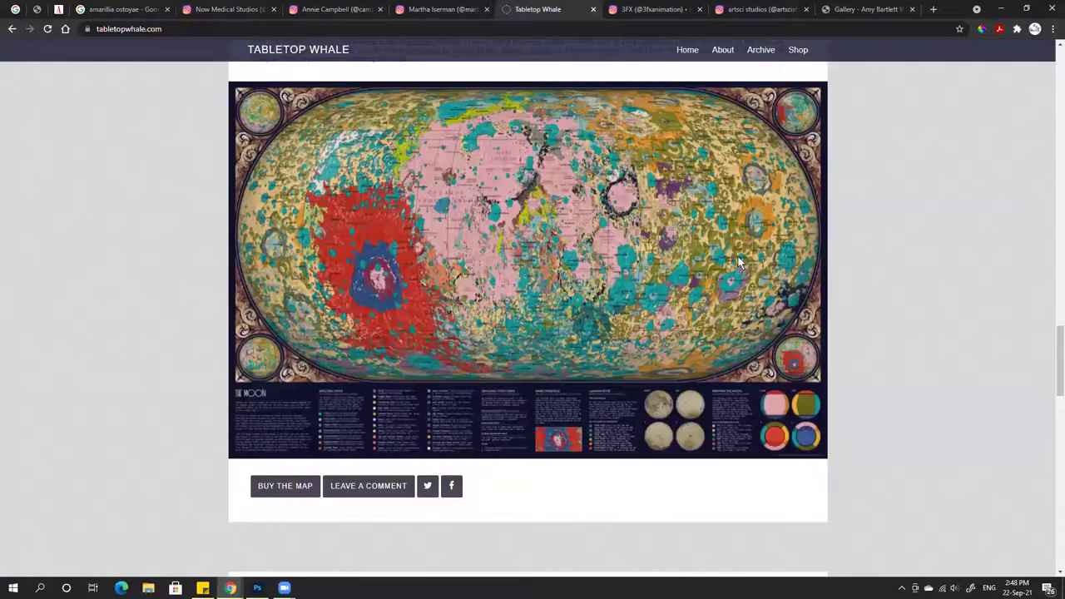
pyautogui.scroll(-6, 737, 257)
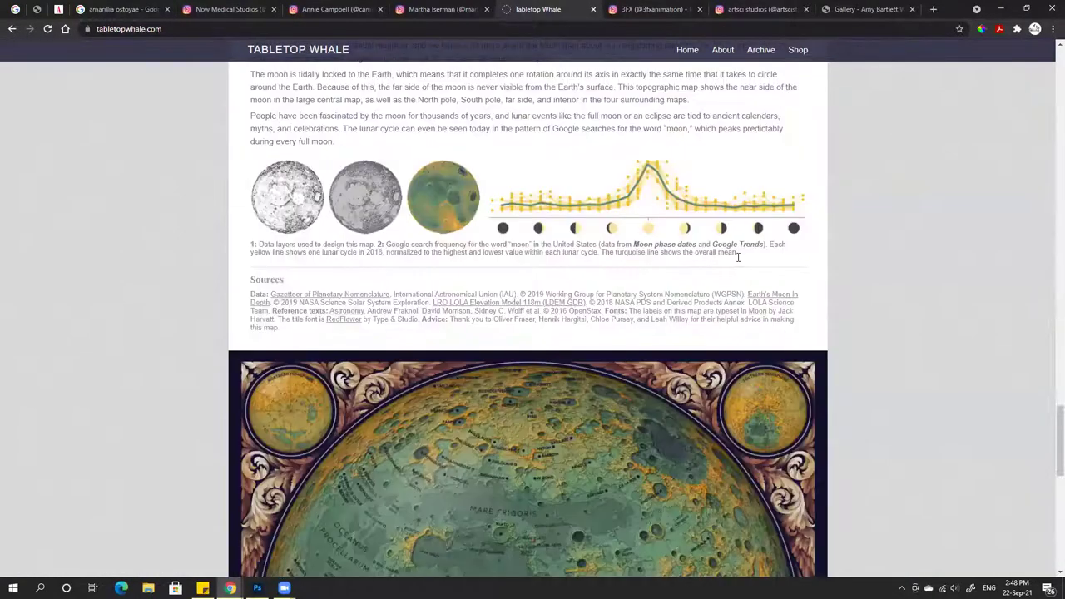
pyautogui.scroll(-7, 737, 257)
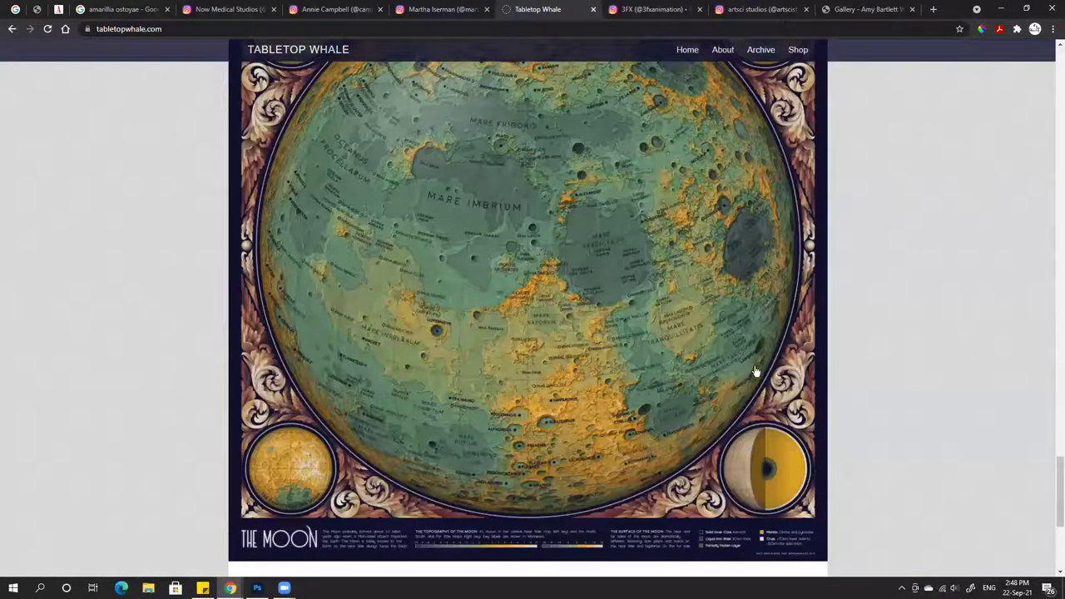
pyautogui.scroll(-5, 701, 368)
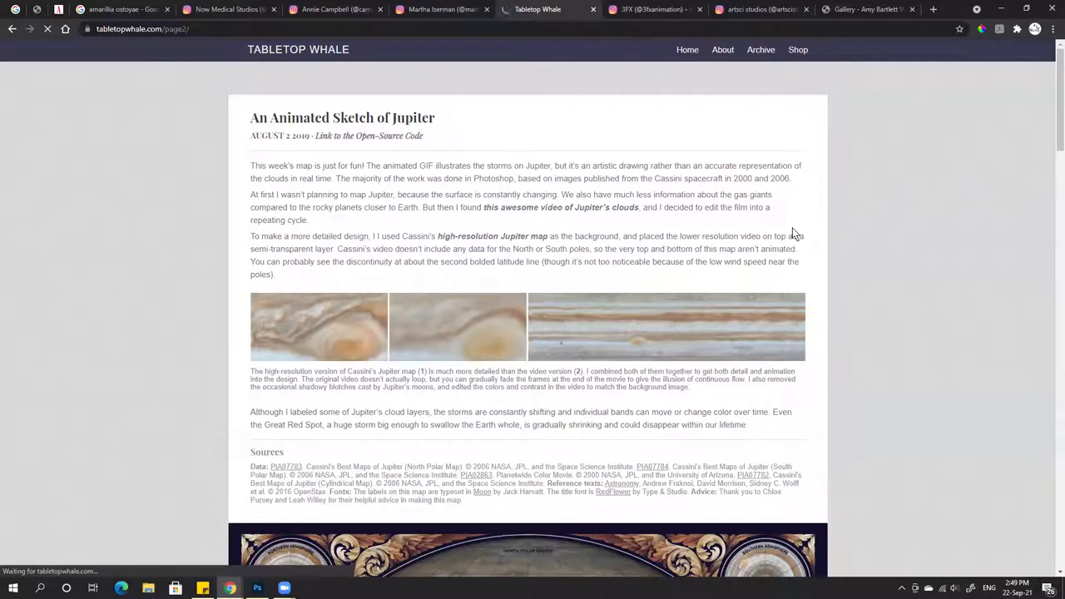
# Examine the animated Jupiter map and its explanatory text on the Tabletop Whale page
pyautogui.scroll(-1, 792, 229)
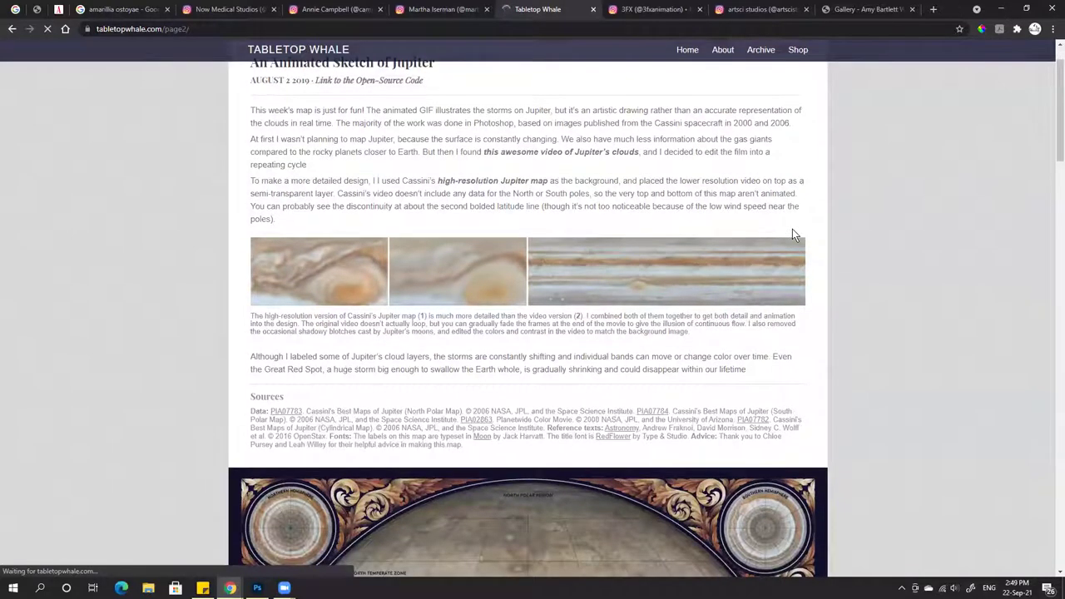
pyautogui.scroll(-1, 792, 230)
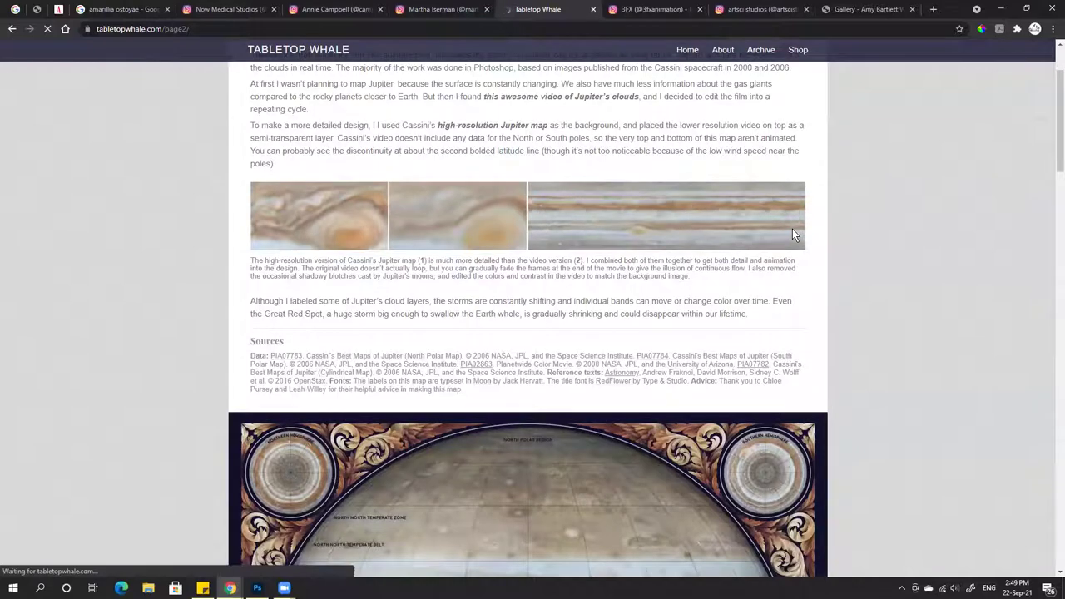
pyautogui.scroll(-1, 792, 228)
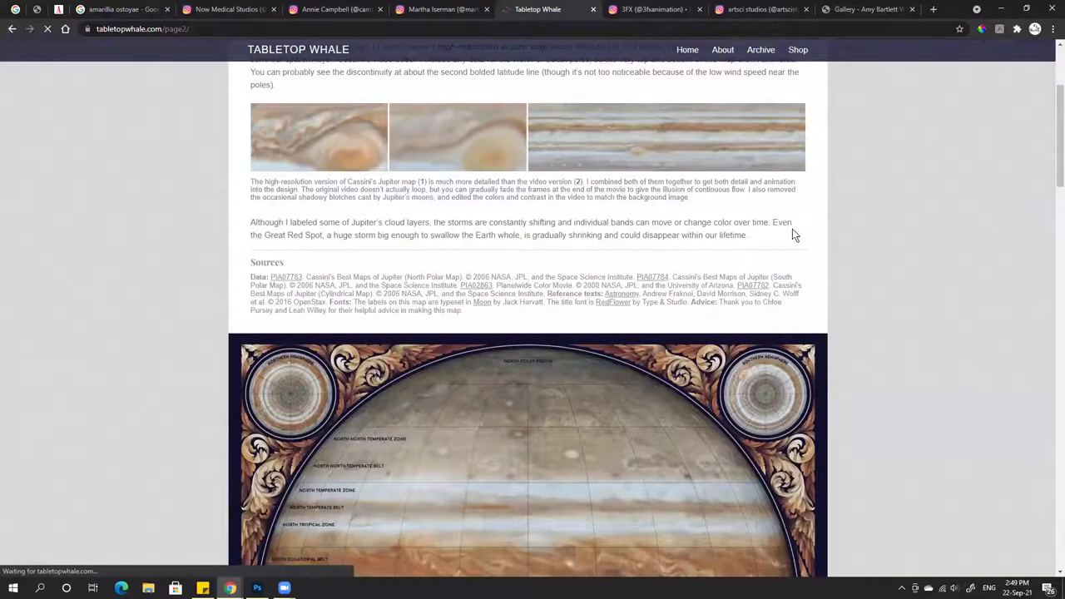
pyautogui.scroll(-3, 792, 230)
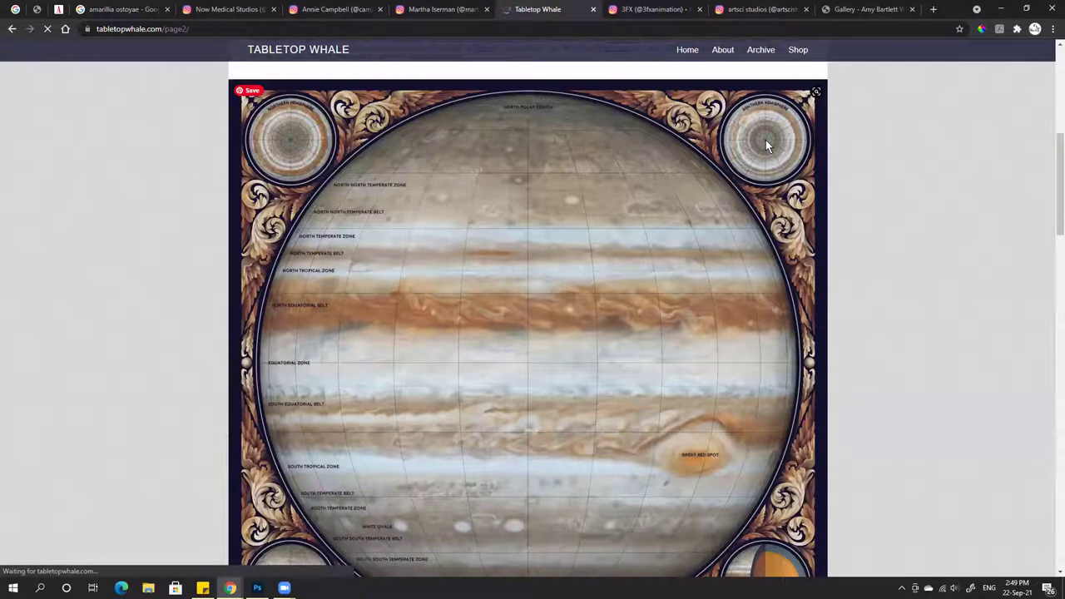
pyautogui.scroll(-1, 765, 140)
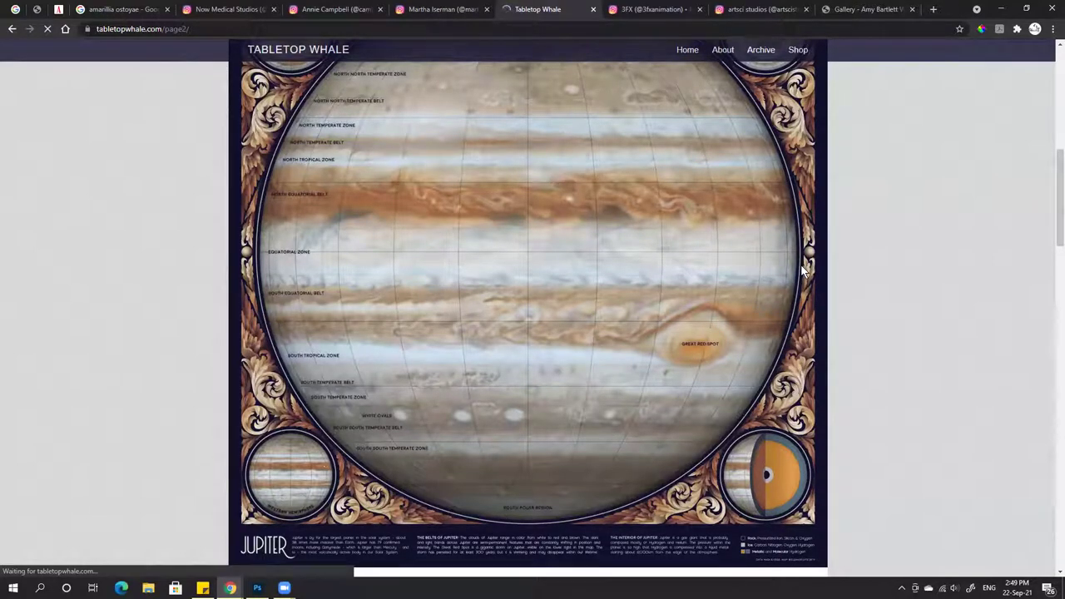
pyautogui.scroll(-4, 757, 263)
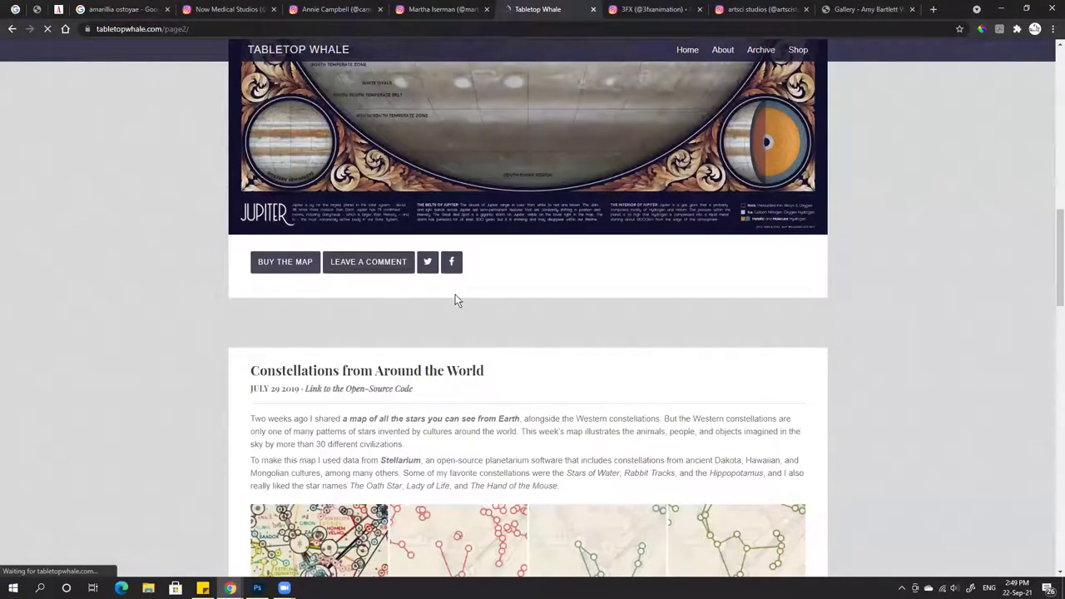
# Return from the Armillaria rhizomorph image results to the Armillaria ostoyae Wikipedia article and read through its sections
pyautogui.hotkey('ctrl', '4')
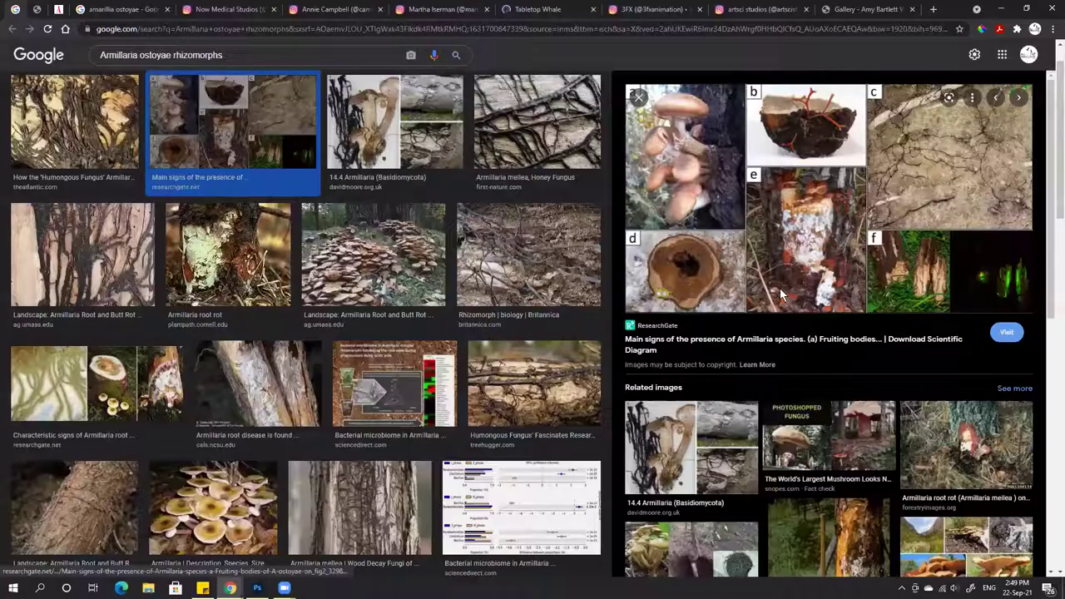
pyautogui.hotkey('alt', 'Left')
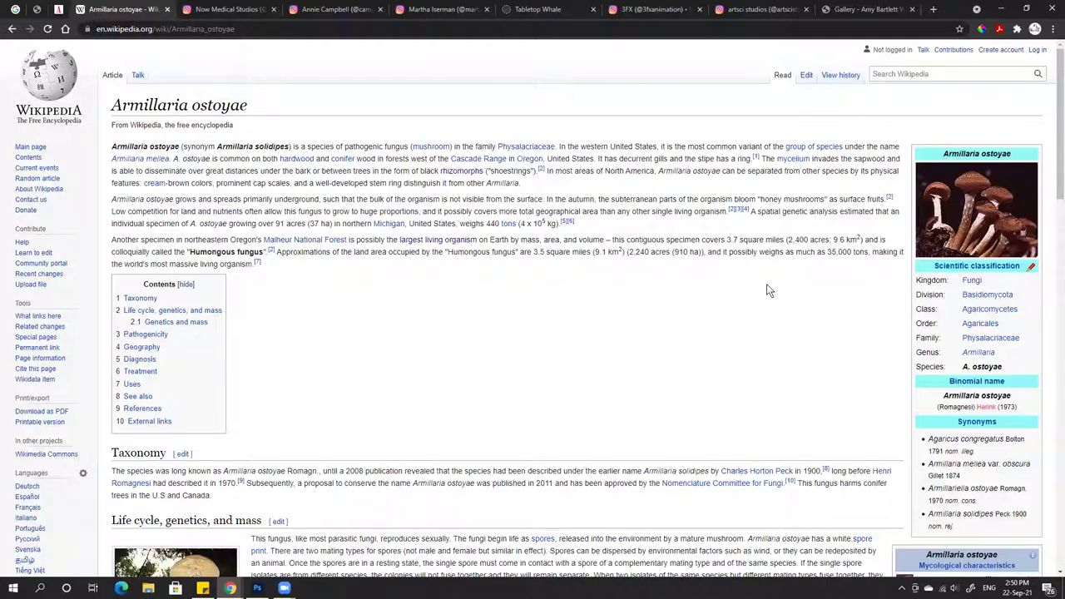
pyautogui.scroll(-3, 760, 296)
pyautogui.scroll(-1, 759, 296)
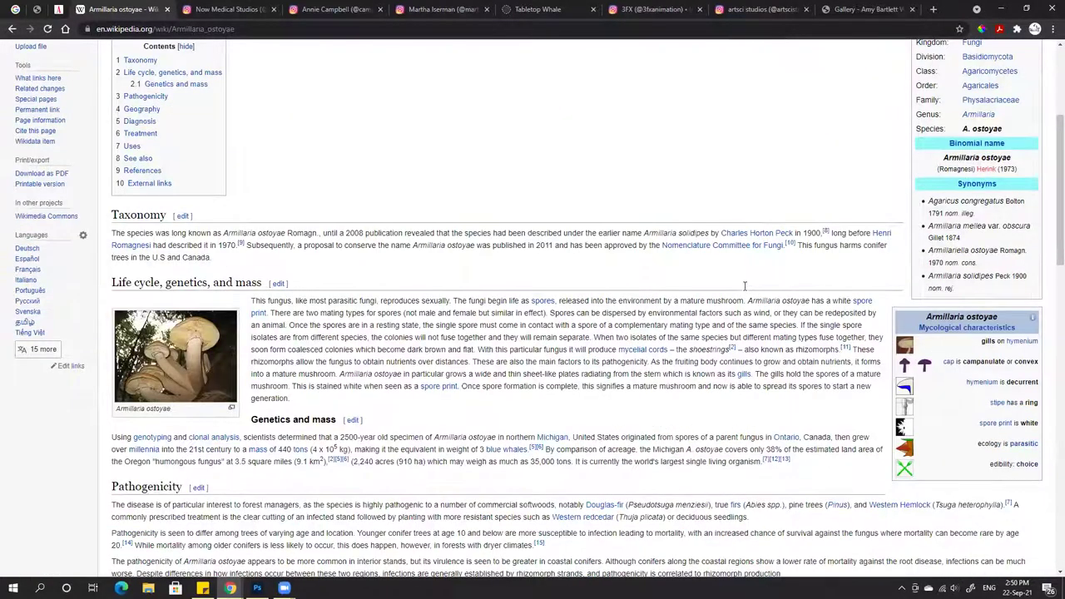
pyautogui.scroll(-3, 744, 285)
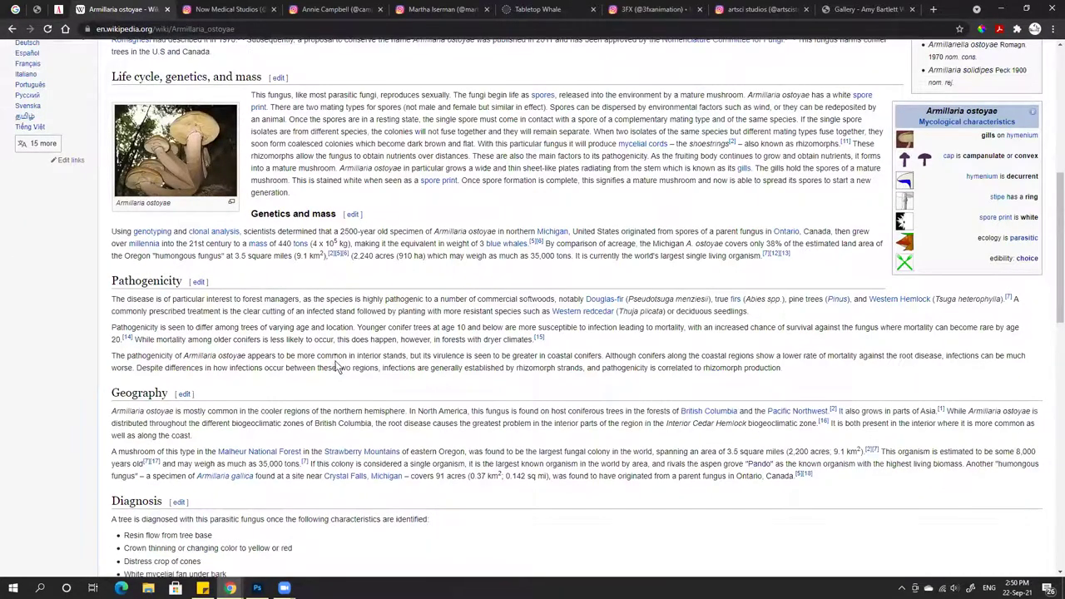
pyautogui.scroll(1, 335, 366)
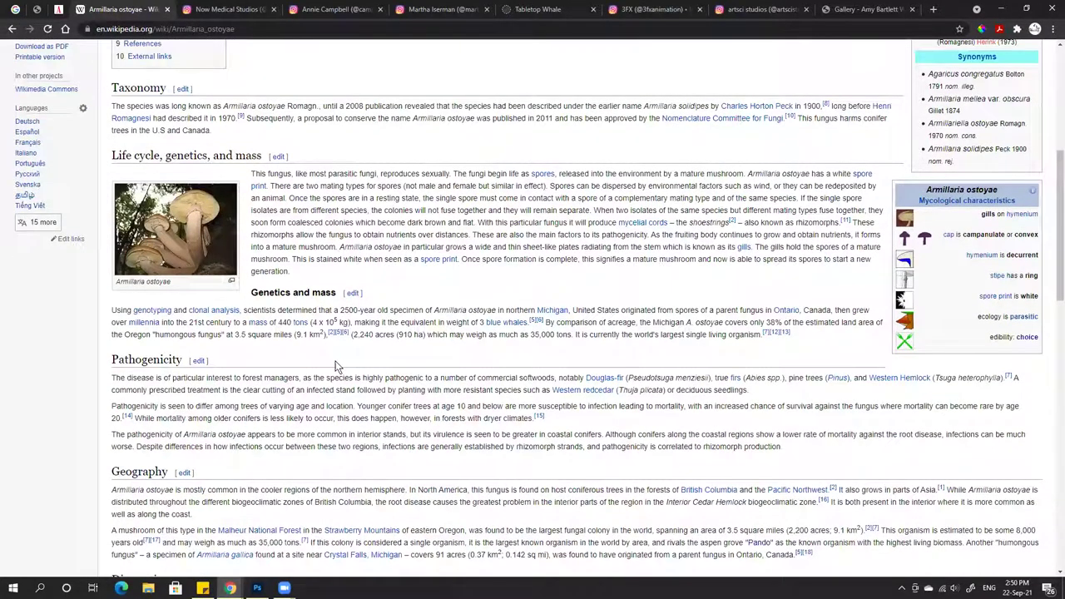
pyautogui.scroll(5, 335, 366)
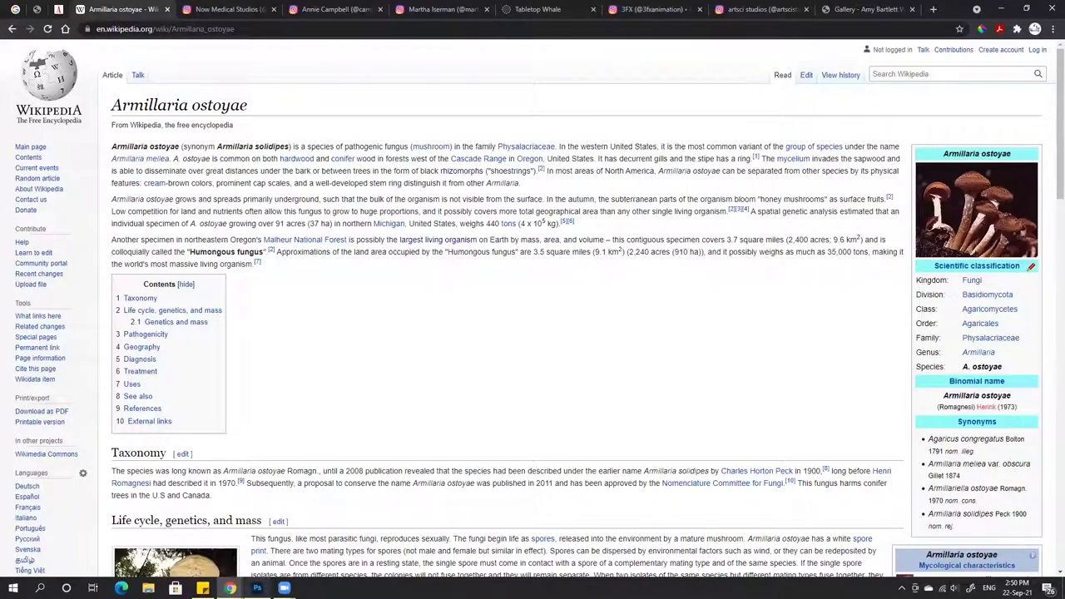
# Switch to Photoshop and open the recent file pando.psd
pyautogui.click(257, 588)
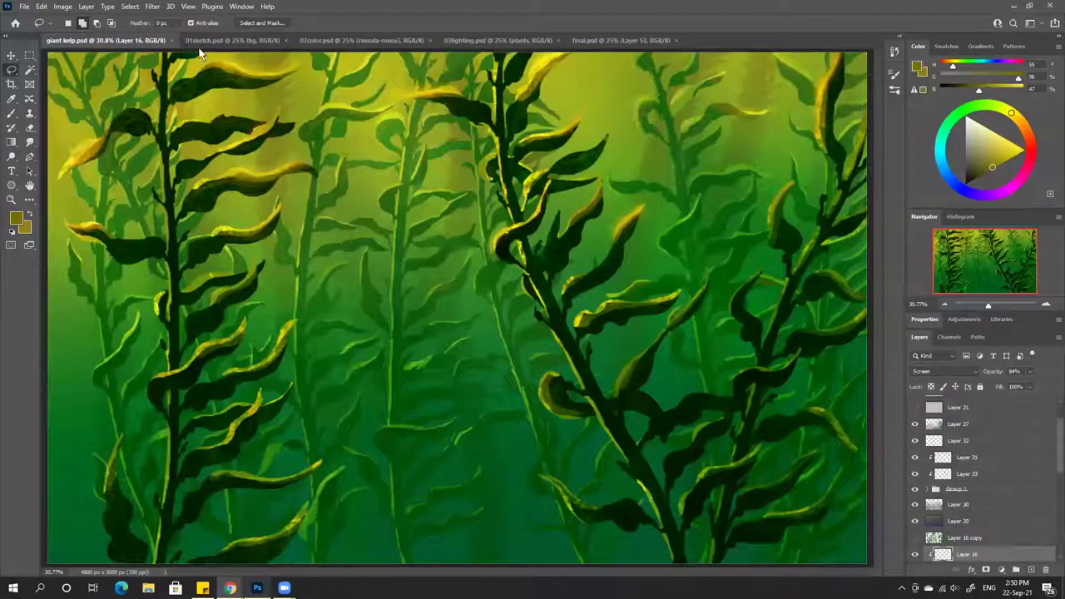
pyautogui.click(24, 6)
pyautogui.moveTo(55, 73)
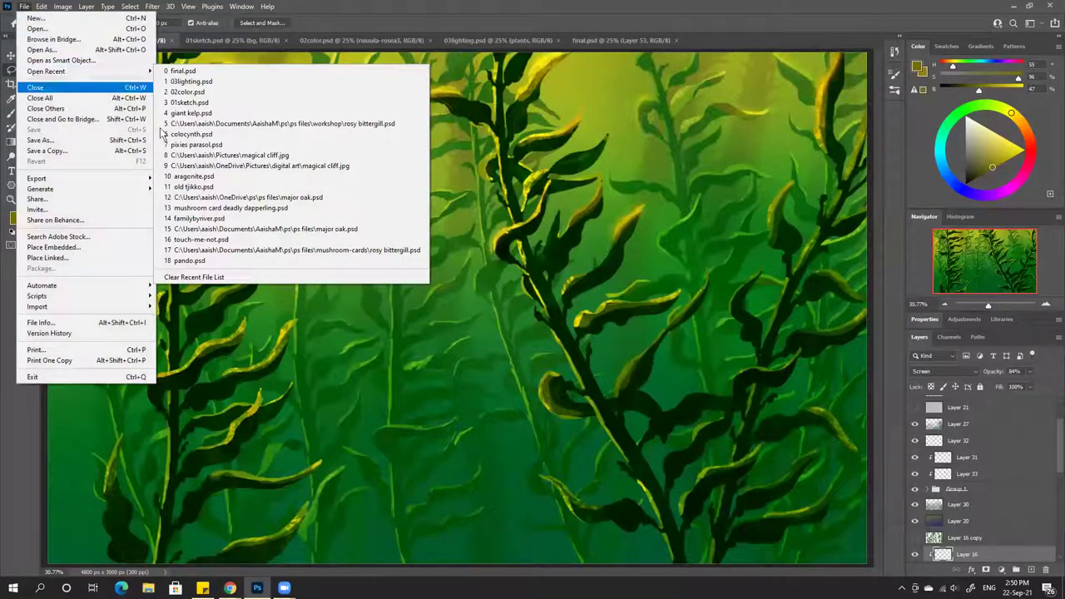
pyautogui.click(188, 260)
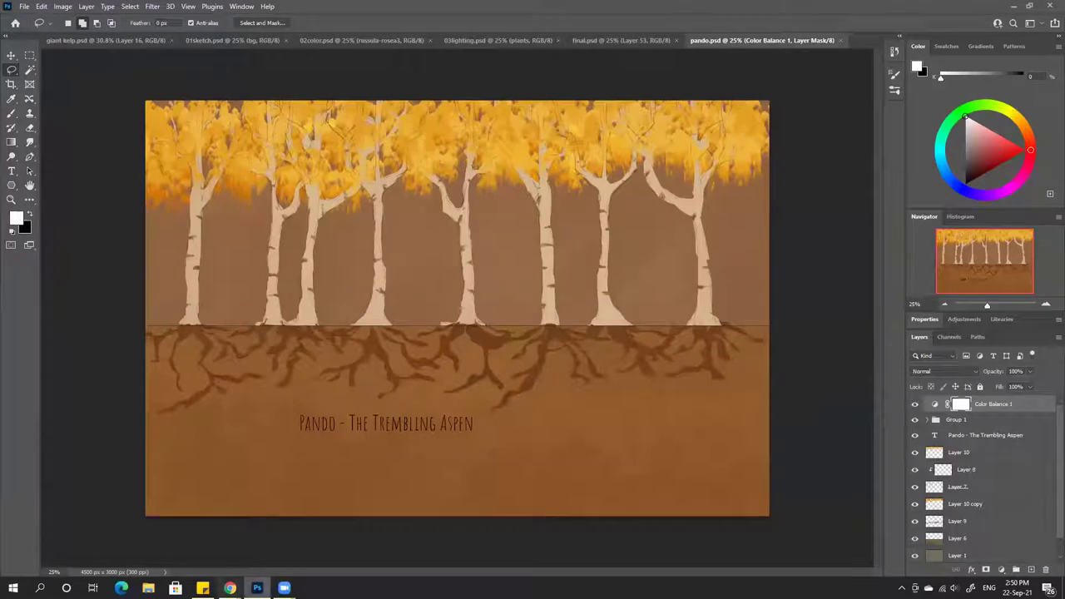
# Switch to Chrome, search for "pando" in a new tab and open the Pando (tree) Wikipedia article
pyautogui.moveTo(229, 587)
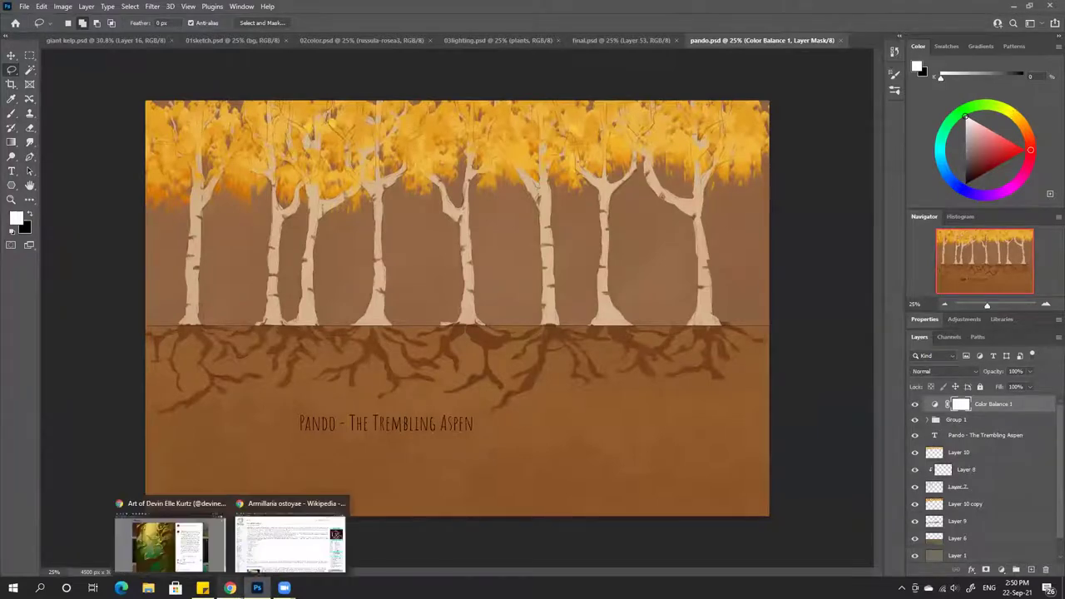
pyautogui.click(260, 564)
pyautogui.click(934, 8)
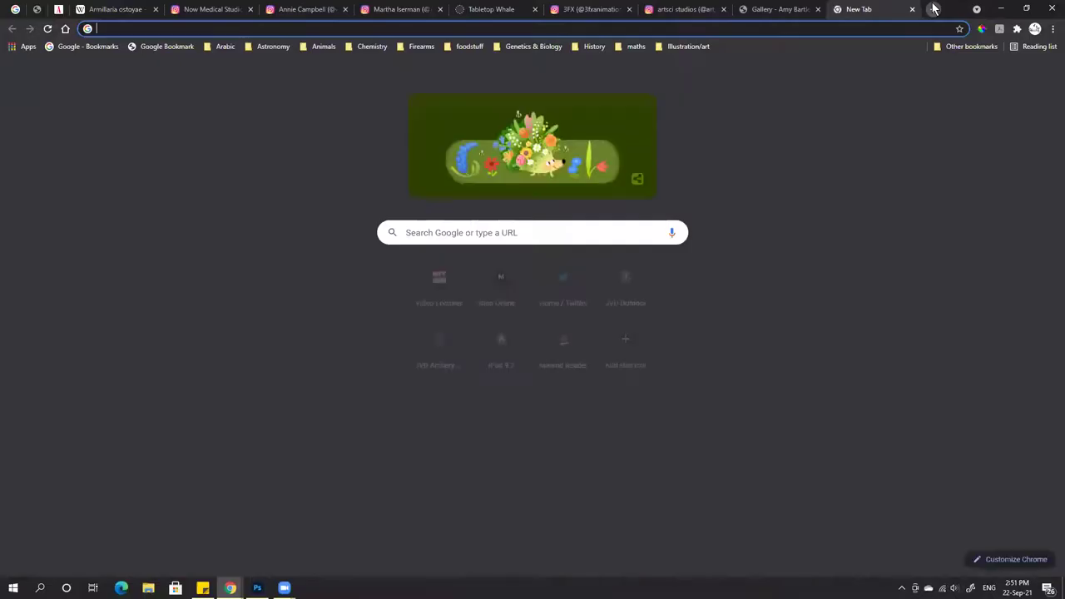
pyautogui.write('pando')
pyautogui.press('Return')
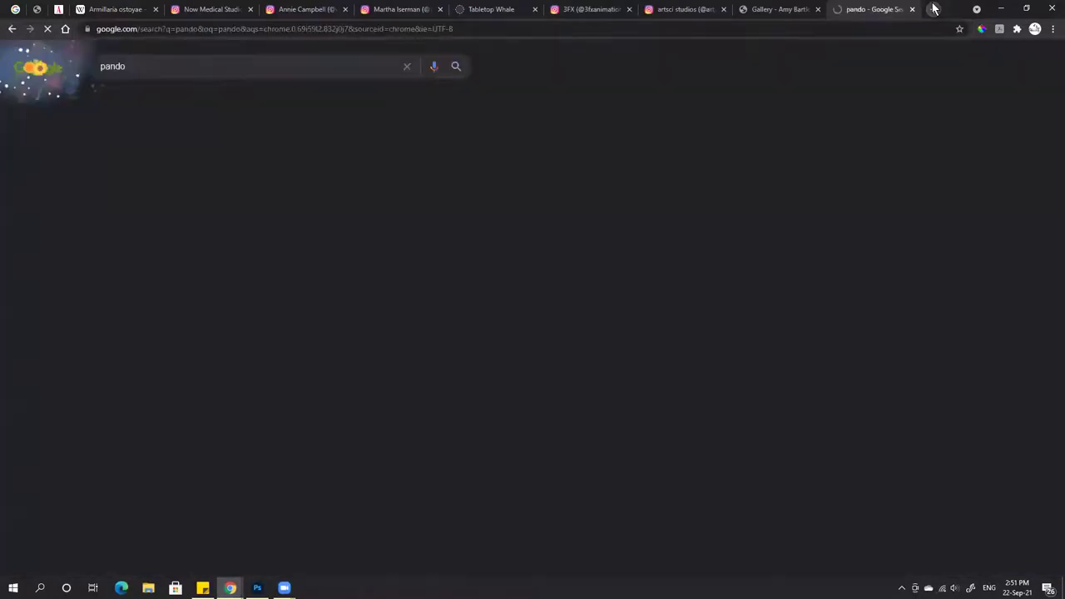
pyautogui.click(184, 162)
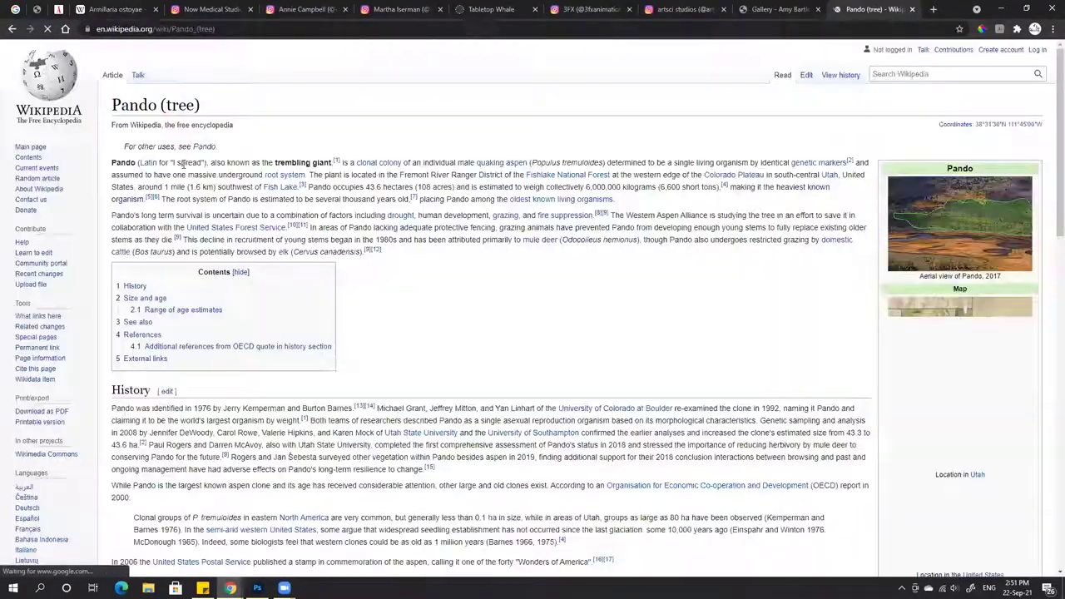
# Find the Pando aspen grove photo in the Wikipedia article and open it enlarged
pyautogui.scroll(-3, 969, 258)
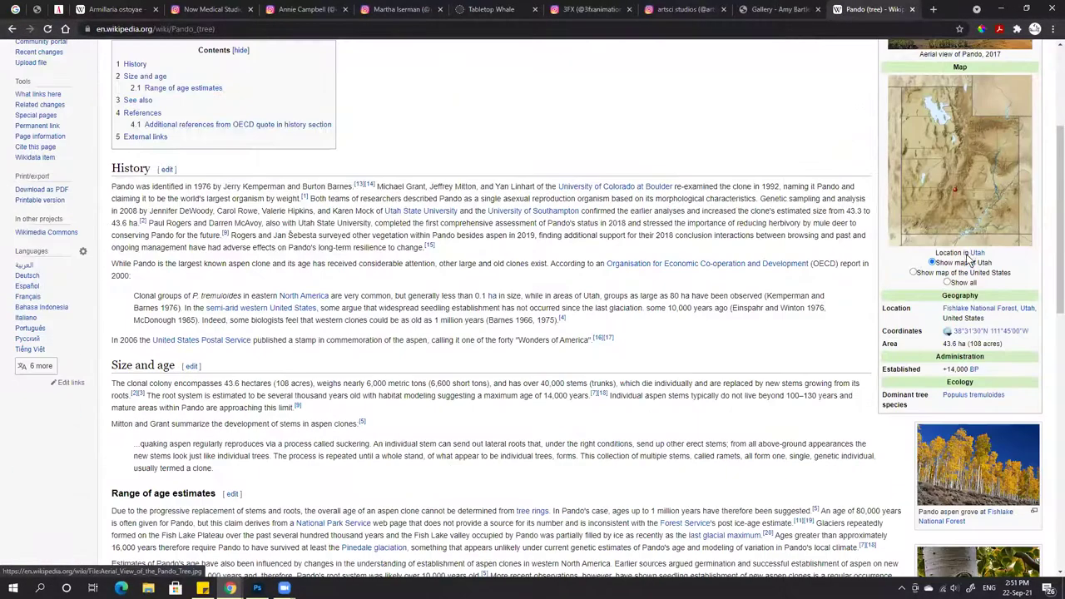
pyautogui.scroll(-2, 990, 300)
pyautogui.click(991, 303)
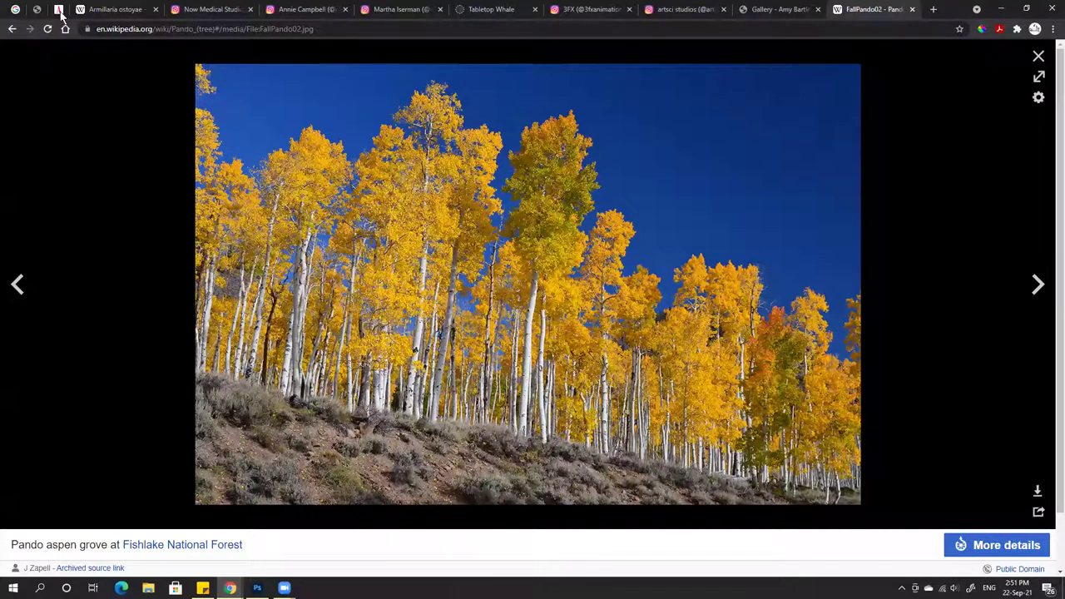
# Return to the Armillaria ostoyae Wikipedia article and read through its introduction, life cycle, pathogenicity and geography sections
pyautogui.click(112, 9)
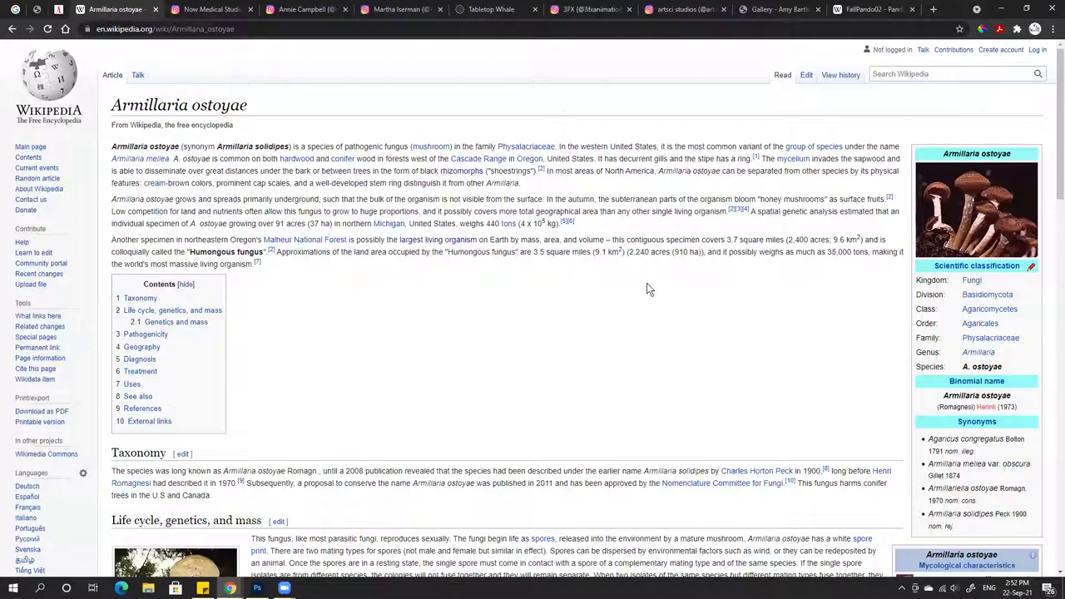
pyautogui.scroll(-3, 632, 292)
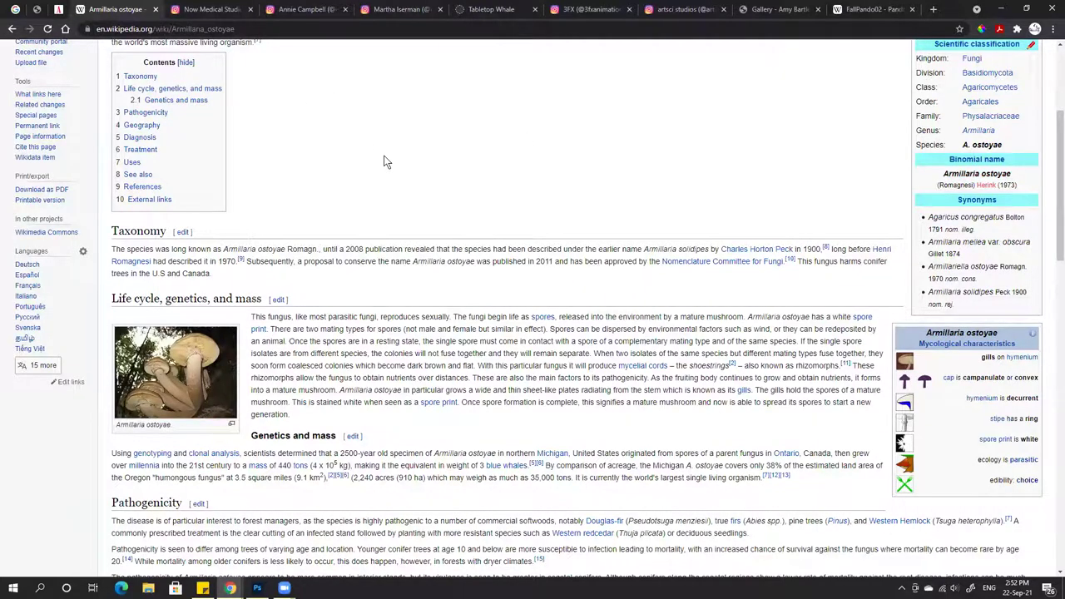
pyautogui.scroll(-2, 384, 162)
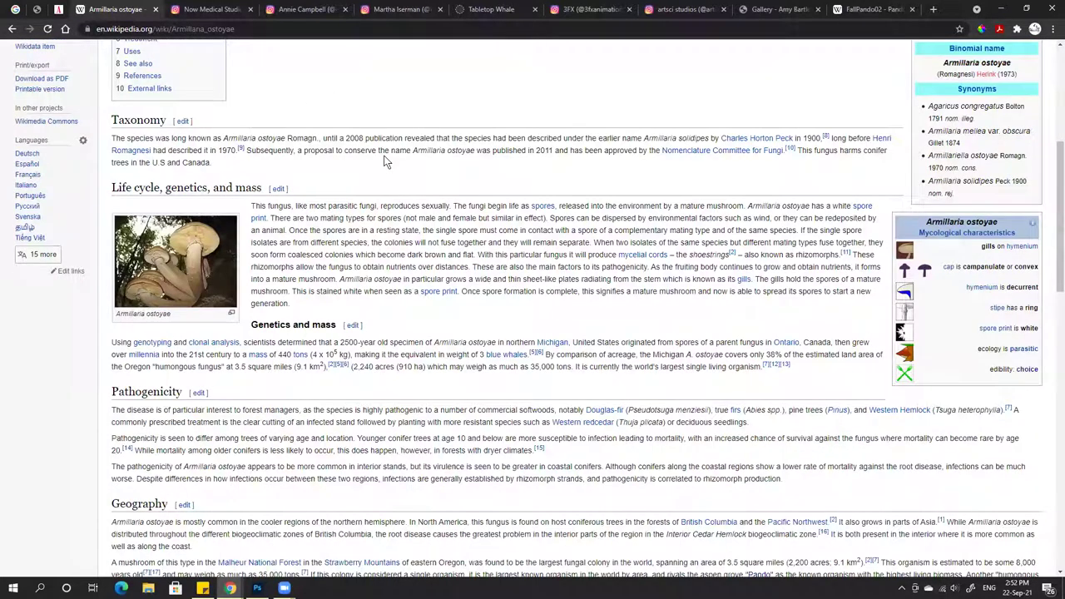
pyautogui.scroll(-3, 384, 161)
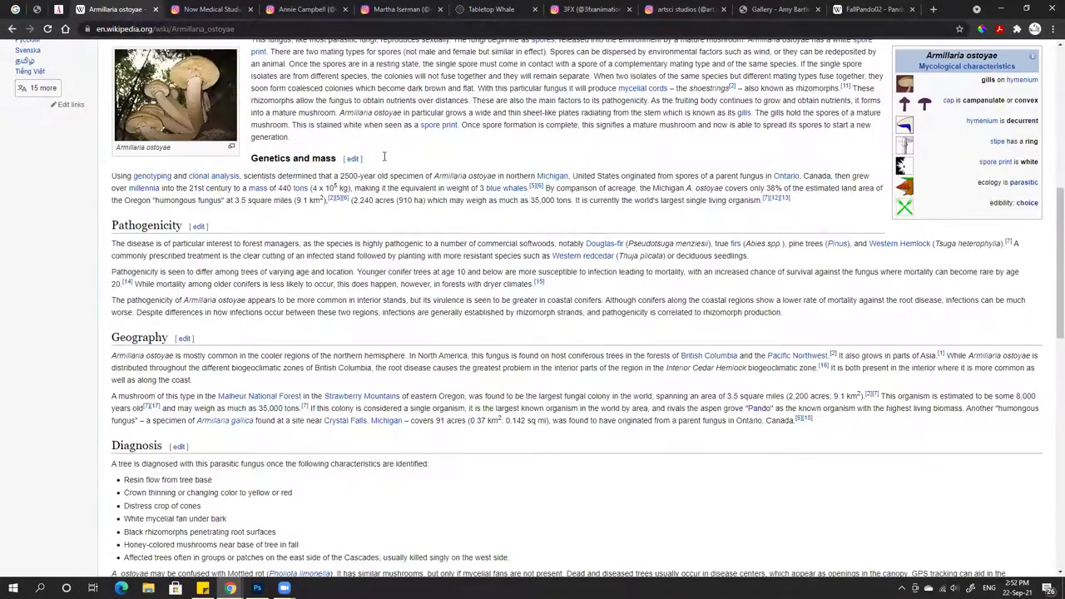
pyautogui.scroll(3, 384, 162)
pyautogui.scroll(1, 384, 161)
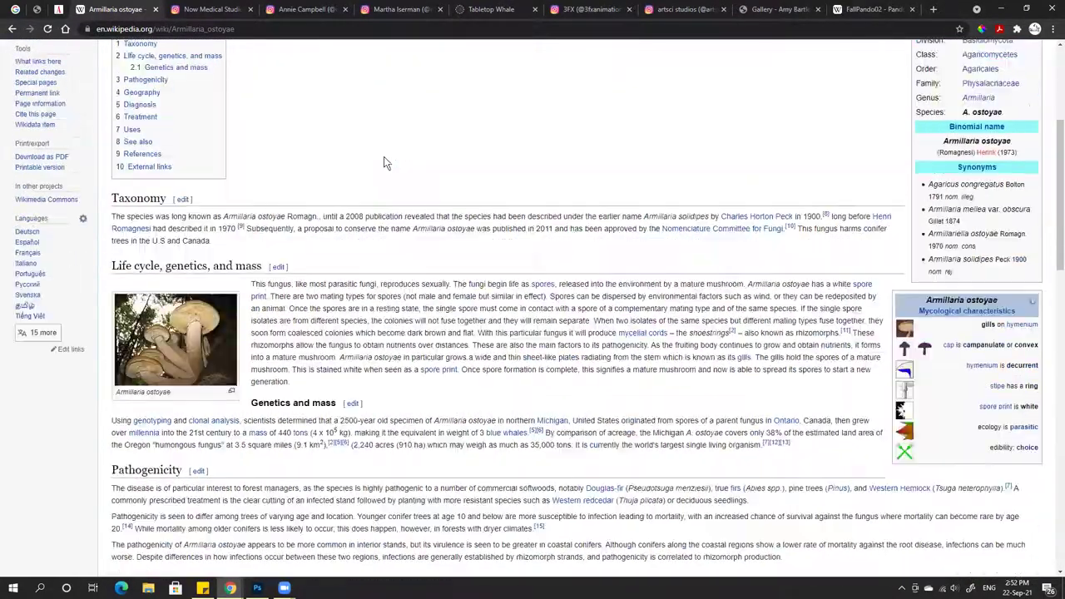
pyautogui.scroll(3, 384, 156)
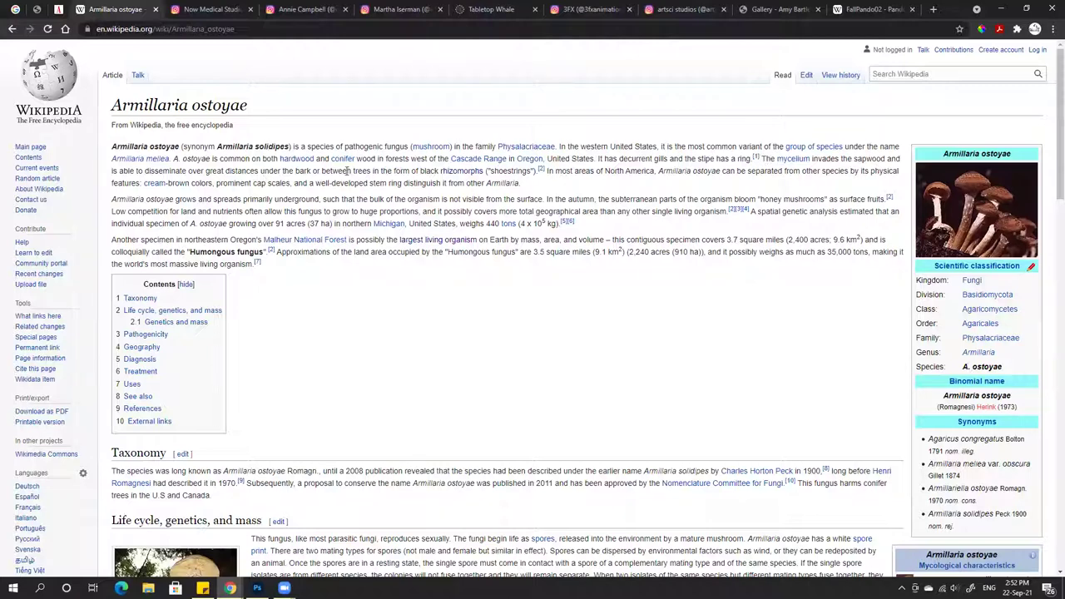
# Open the rhizomorphs link of the Armillaria ostoyae article in a new tab and read the Mycelial cord article
pyautogui.moveTo(460, 171)
pyautogui.rightClick(460, 171)
pyautogui.click(491, 179)
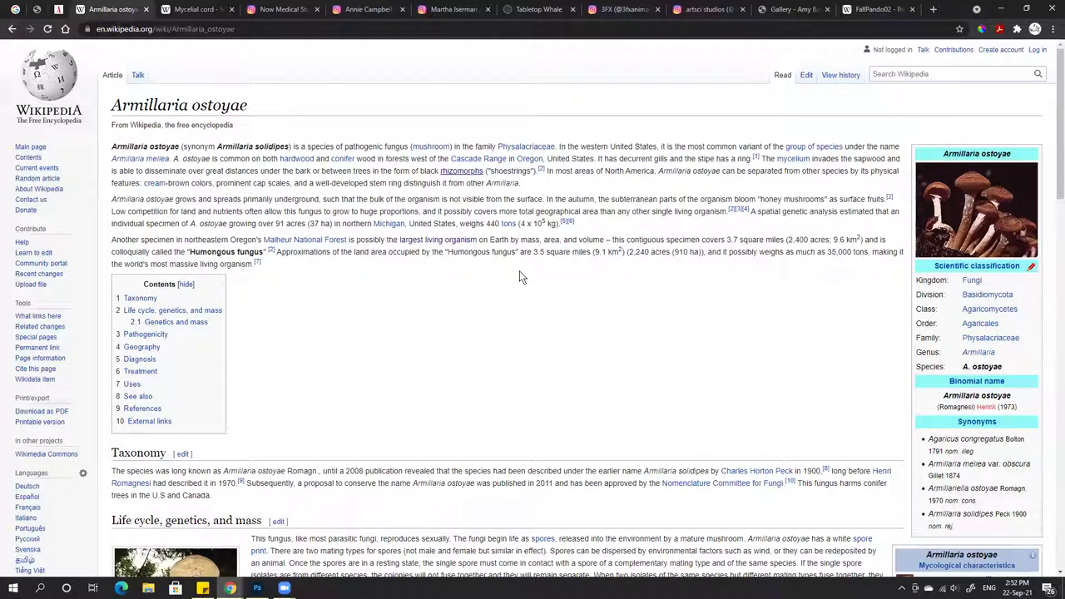
pyautogui.click(200, 10)
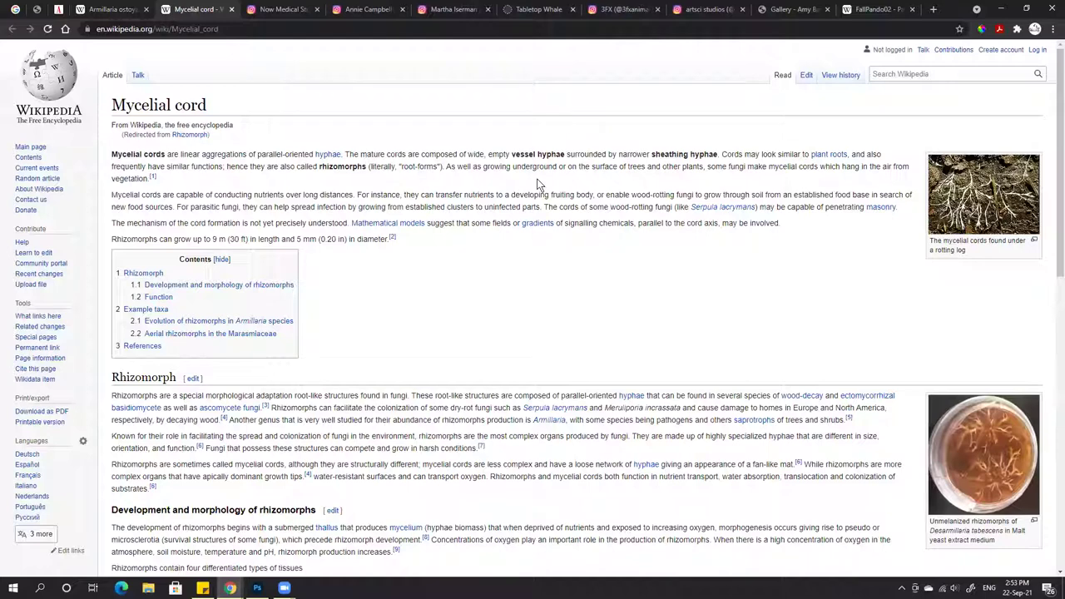
pyautogui.scroll(-1, 537, 183)
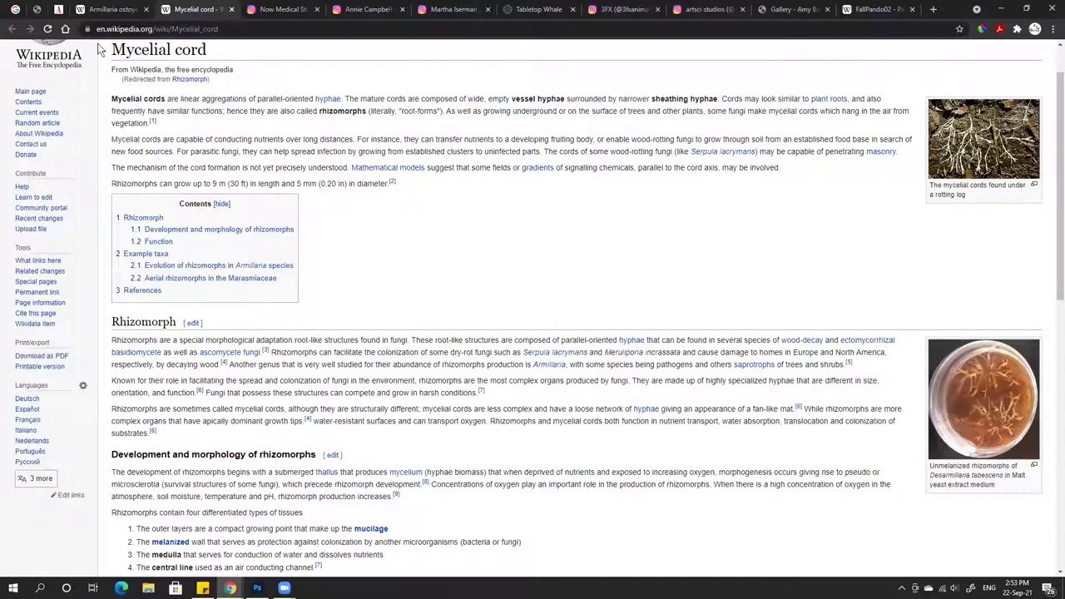
# Read The Atlantic article "The Secrets of the 'Humongous Fungus'" from its headline photo into the opening paragraphs
pyautogui.click(61, 12)
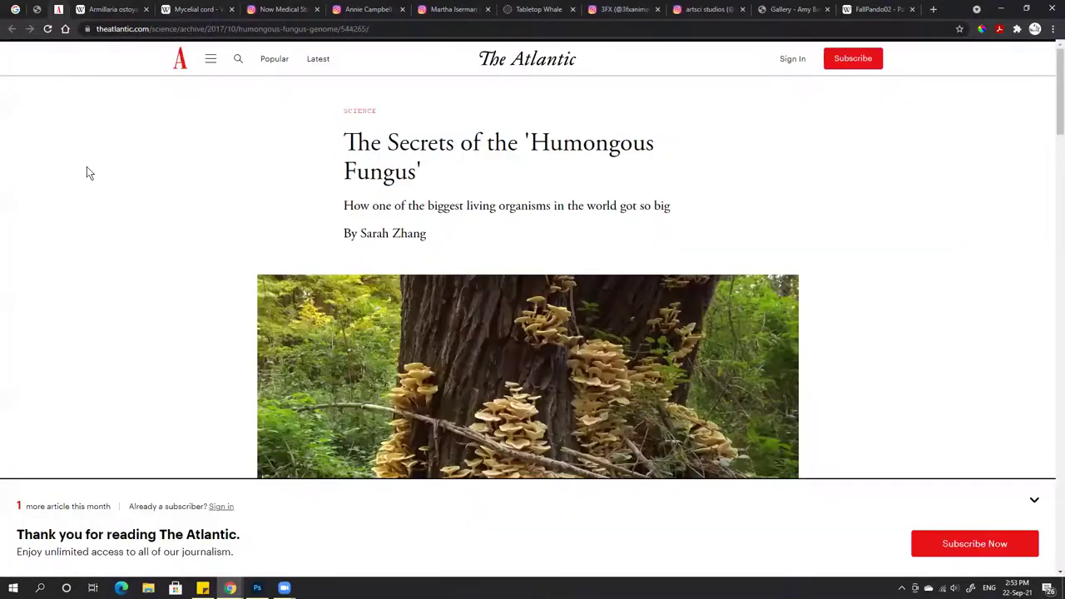
pyautogui.scroll(-1, 90, 173)
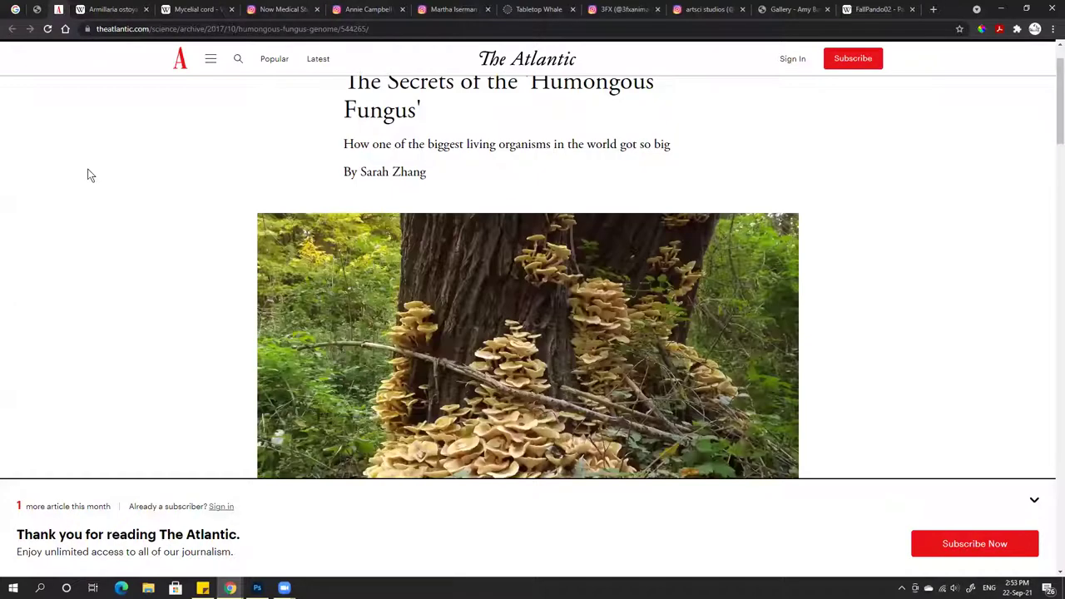
pyautogui.scroll(-1, 90, 174)
pyautogui.scroll(-4, 90, 175)
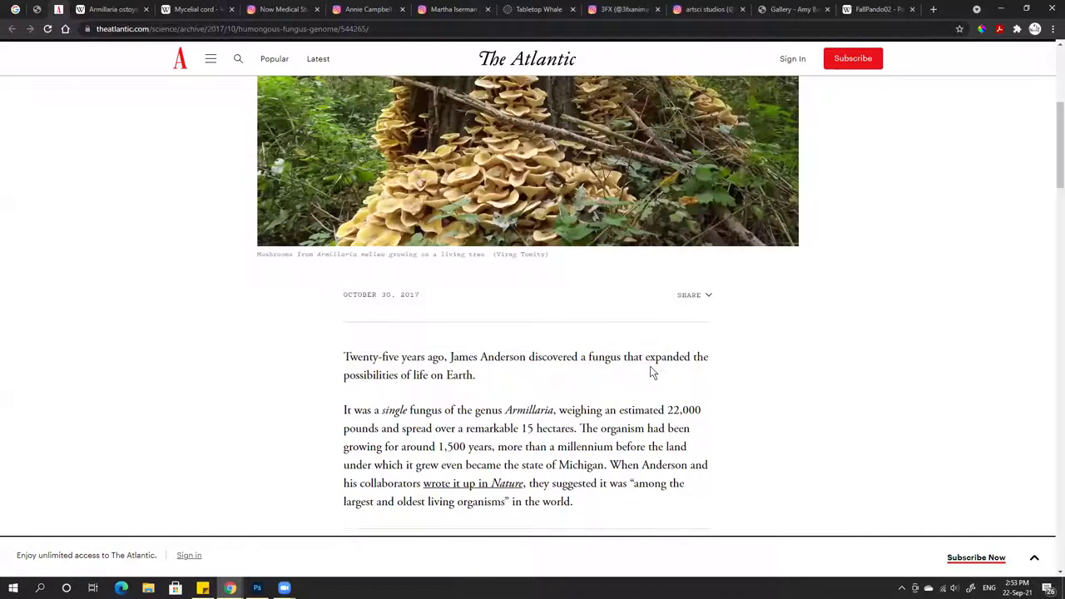
pyautogui.scroll(-5, 592, 405)
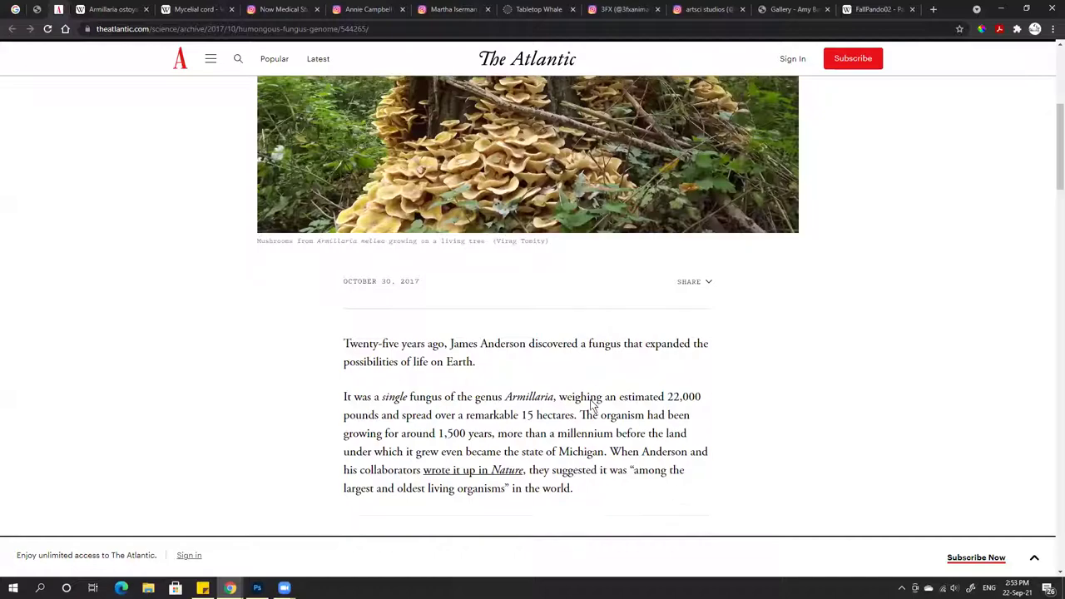
# Go back to the Armillaria ostoyae Wikipedia article and look over its sections down to Geography
pyautogui.click(107, 10)
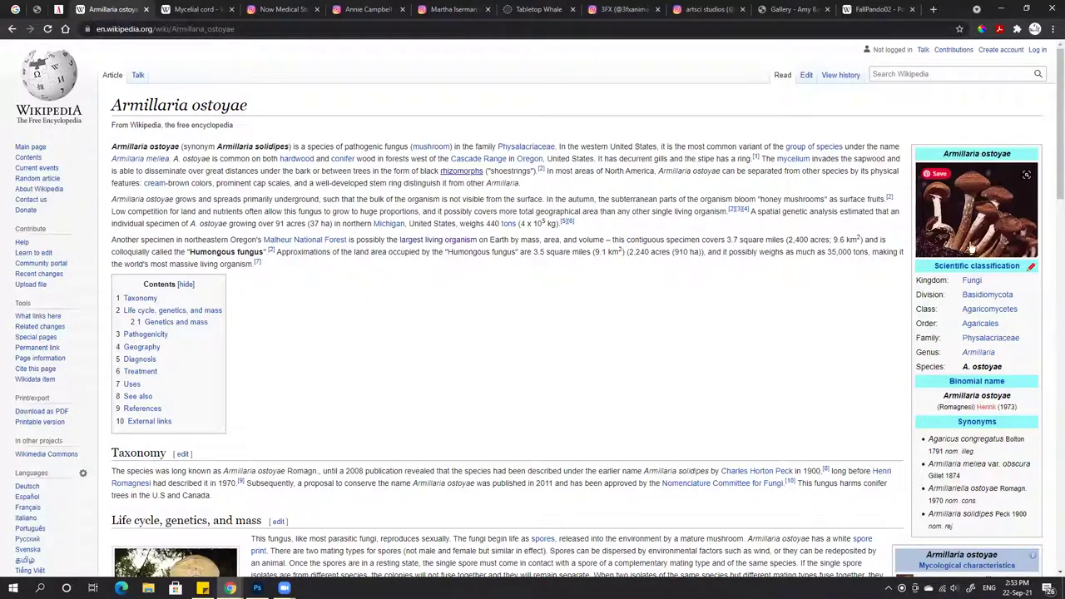
pyautogui.scroll(-1, 377, 279)
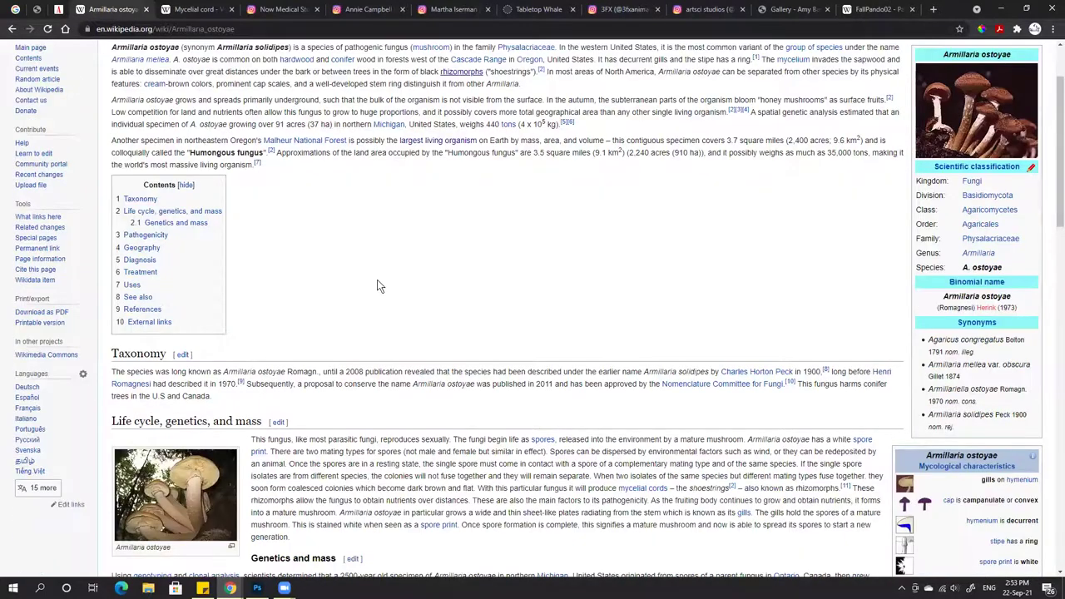
pyautogui.scroll(-2, 376, 279)
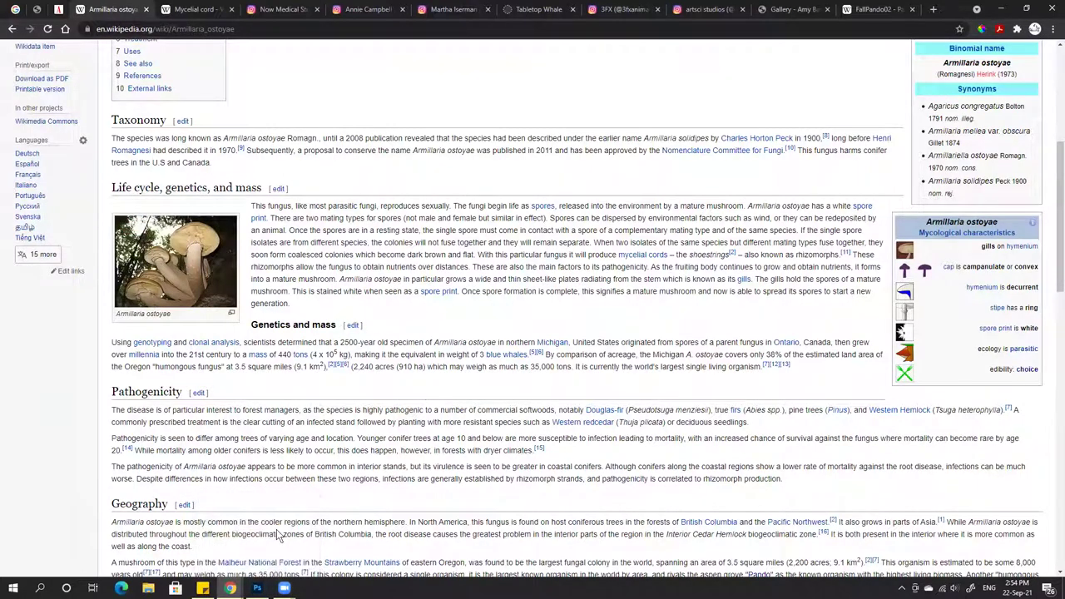
pyautogui.scroll(-2, 398, 349)
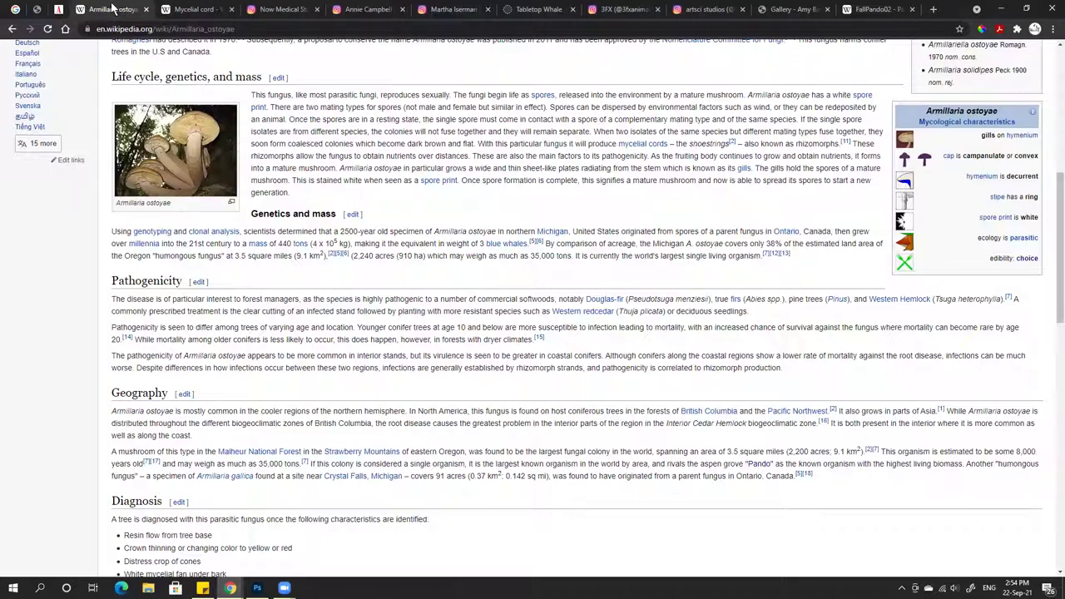
# Open the 14.4 Armillaria page of the 21st Century Guidebook to Fungi and examine its honey fungus and rhizomorph photos
pyautogui.click(59, 9)
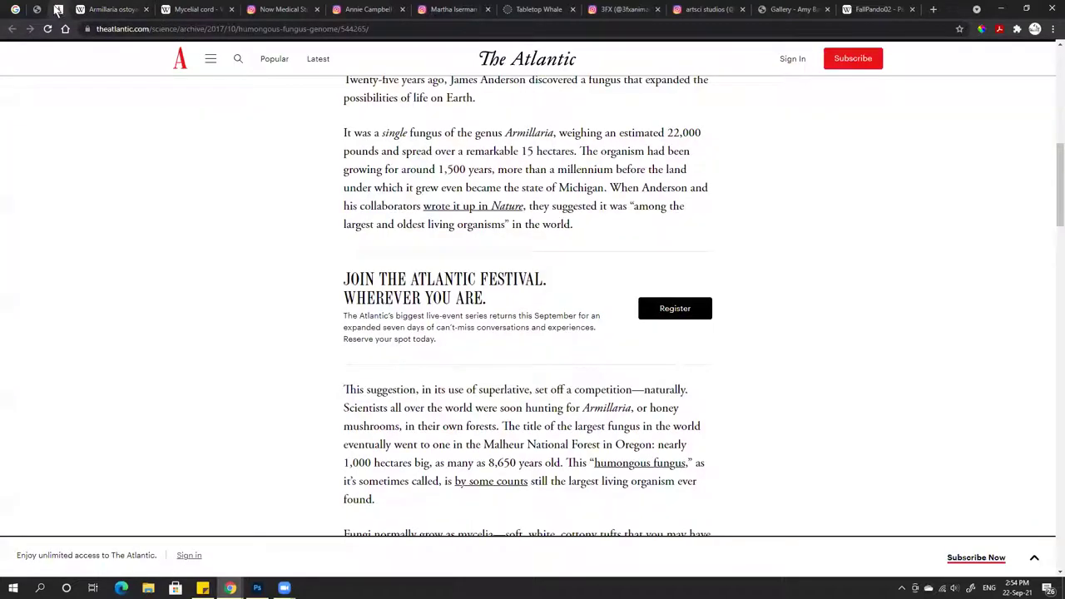
pyautogui.click(40, 9)
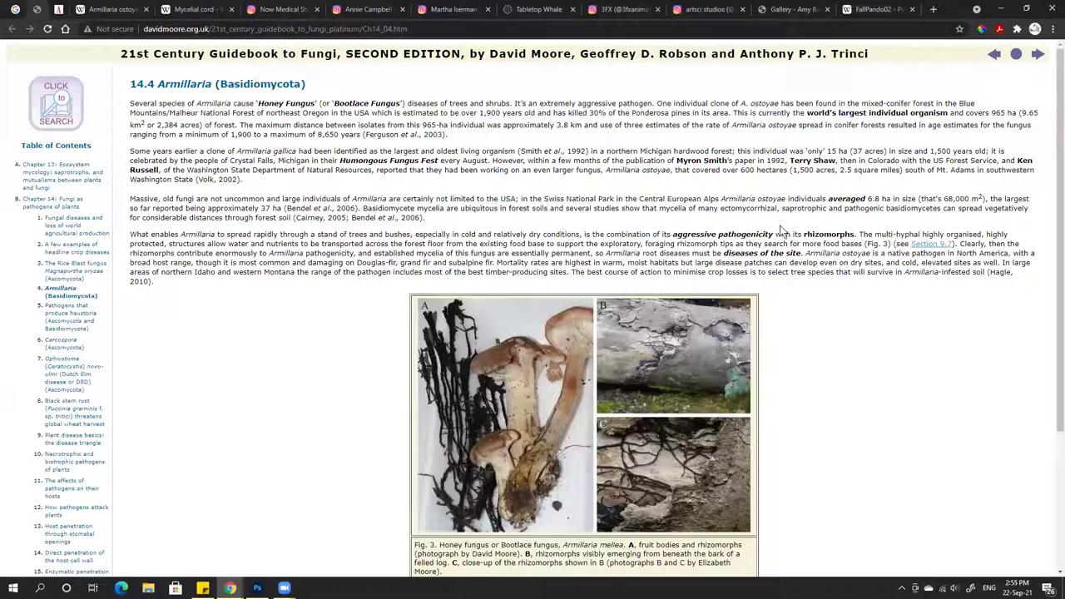
pyautogui.scroll(-2, 729, 269)
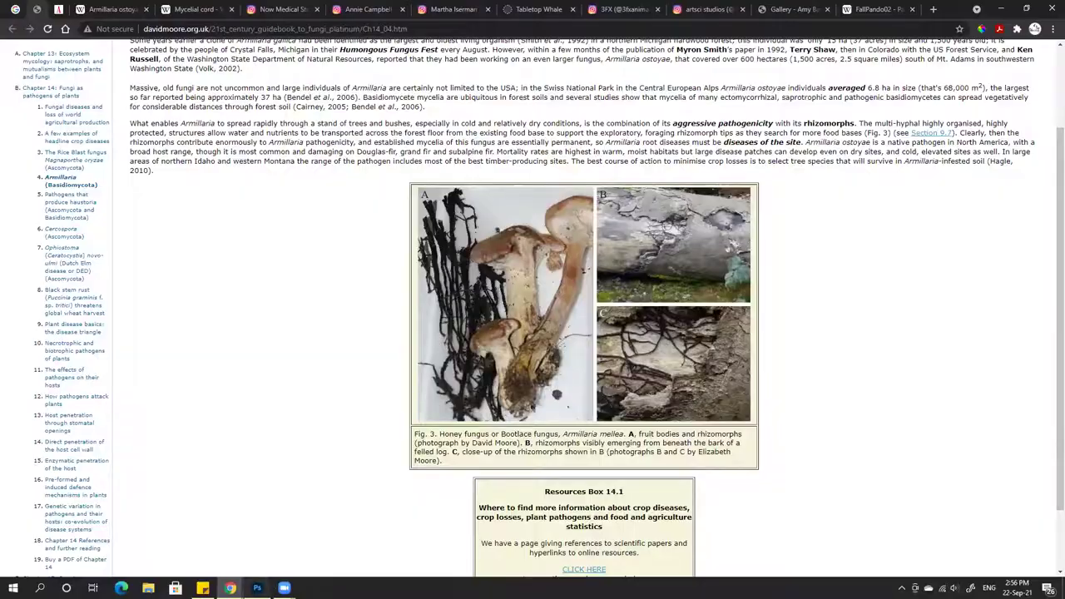
pyautogui.click(257, 588)
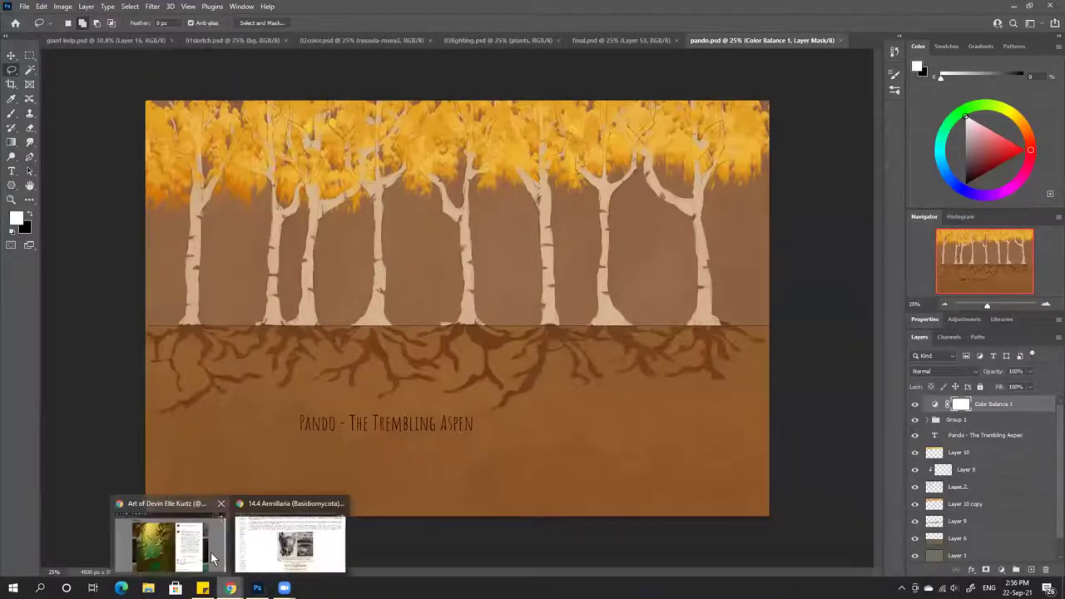
pyautogui.click(303, 565)
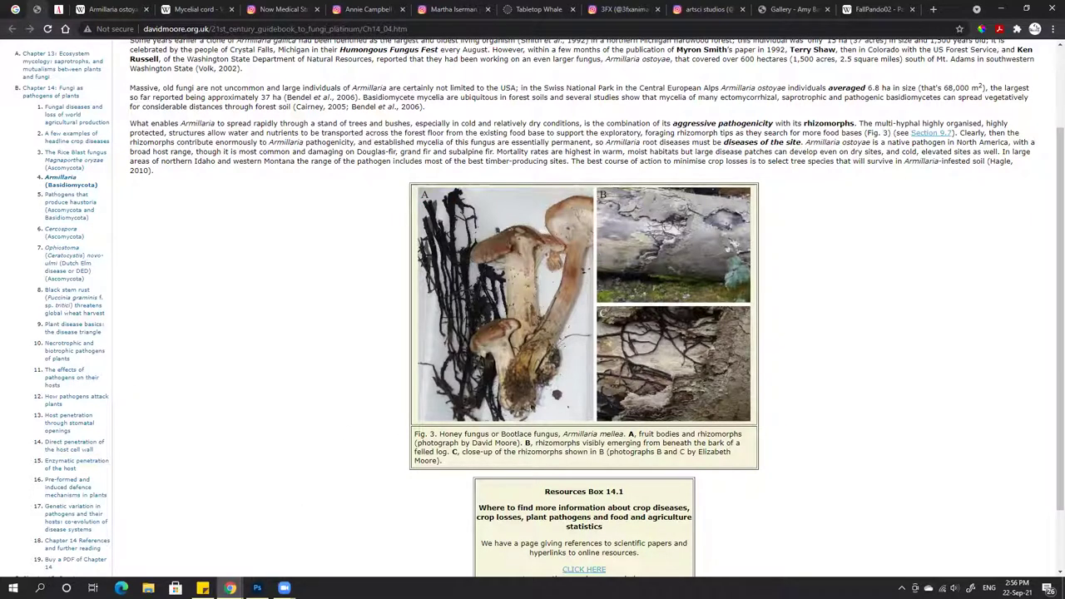
# Switch to Photoshop and view the mushroom references in 01sketch.psd and the finished Rosy Brittlegill painting in final.psd
pyautogui.moveTo(257, 587)
pyautogui.click(266, 559)
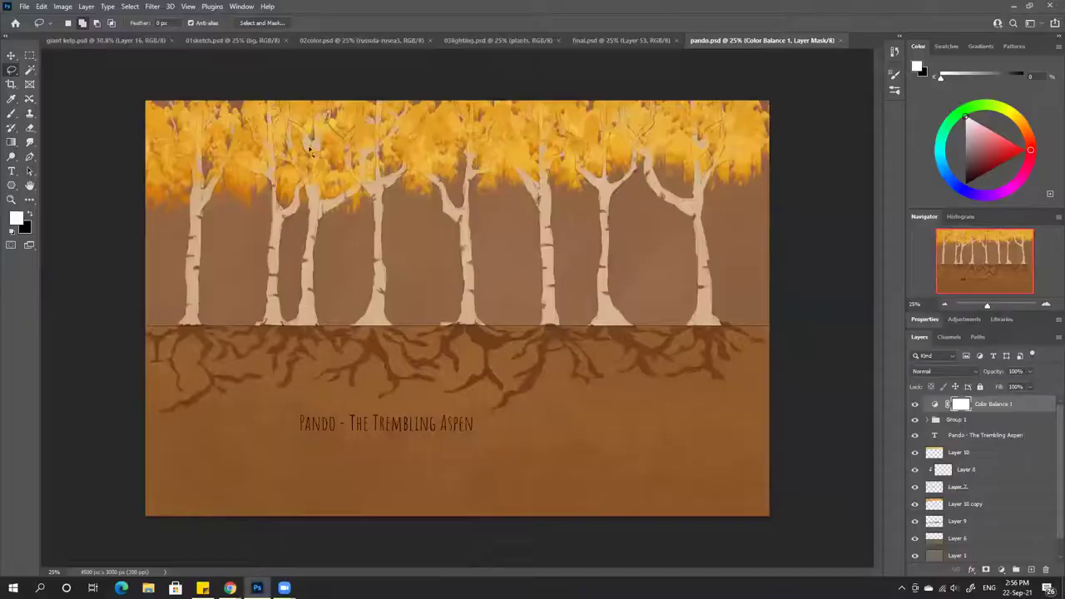
pyautogui.click(238, 40)
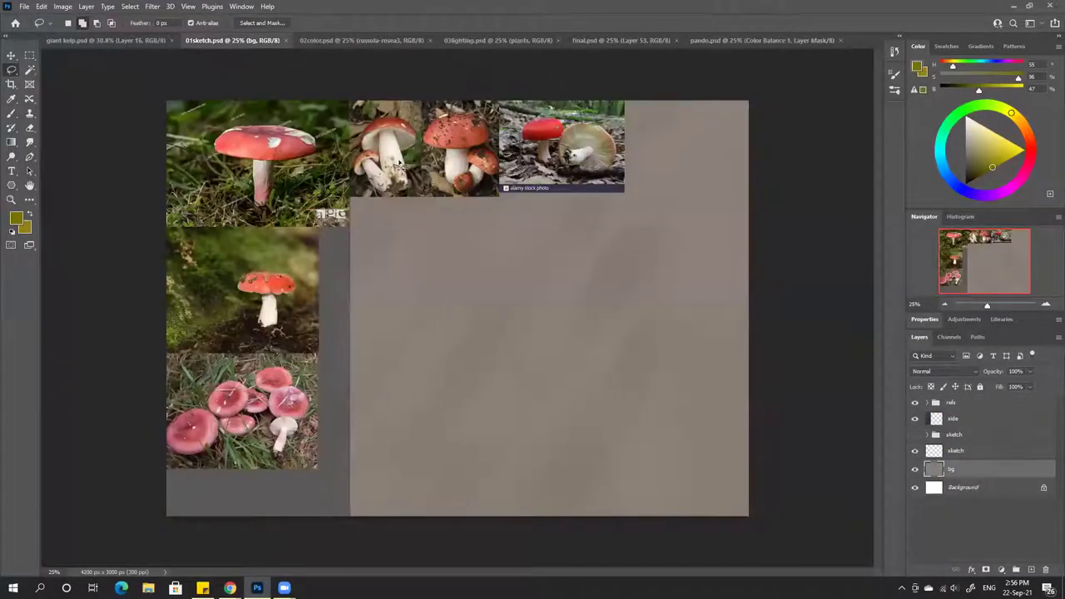
pyautogui.scroll(2, 403, 165)
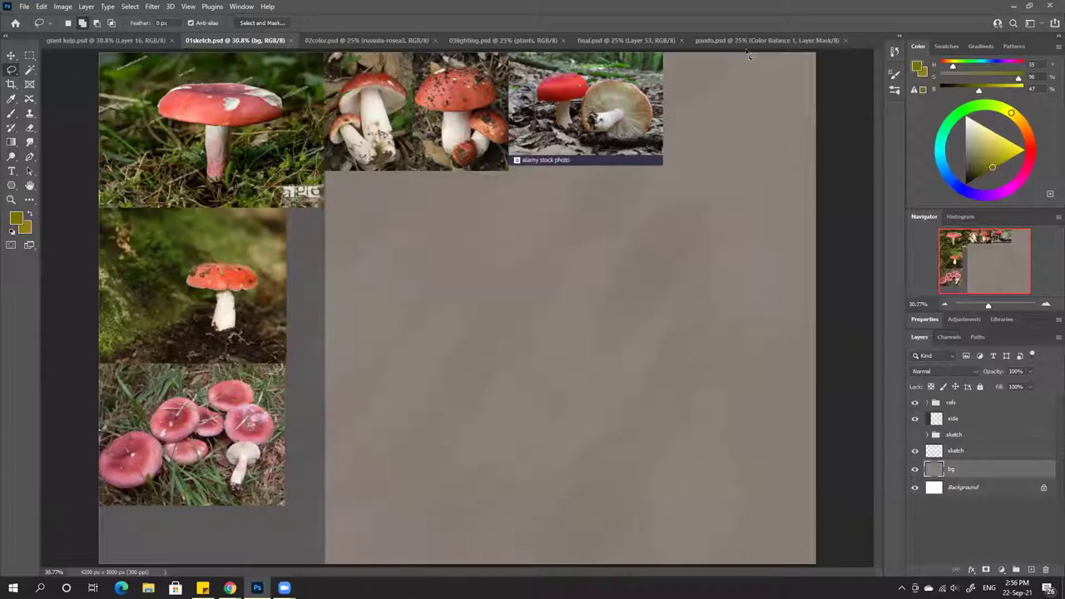
pyautogui.click(613, 41)
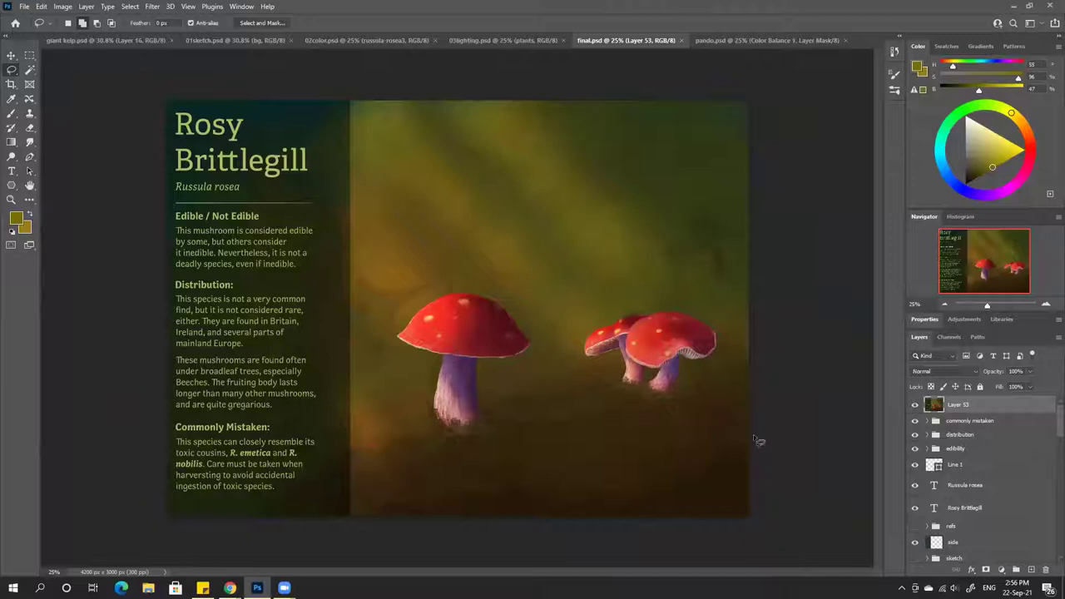
# In 01sketch.psd, activate the sketch layer and choose a rectangular brush from the efficient_landscape_brushes set for the Brush tool
pyautogui.click(231, 39)
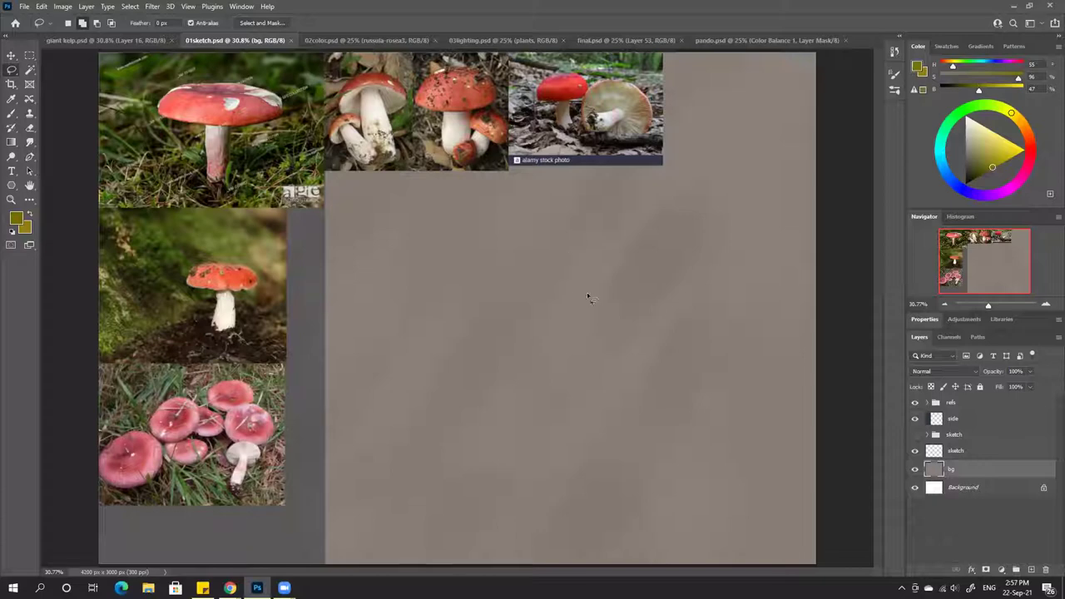
pyautogui.click(938, 452)
pyautogui.press('b')
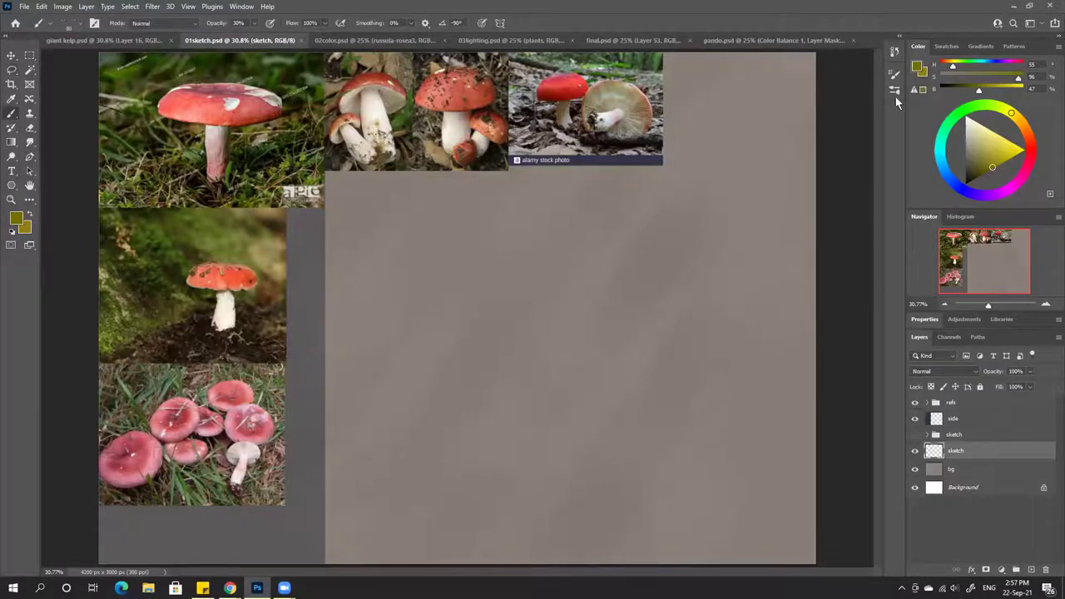
pyautogui.click(894, 90)
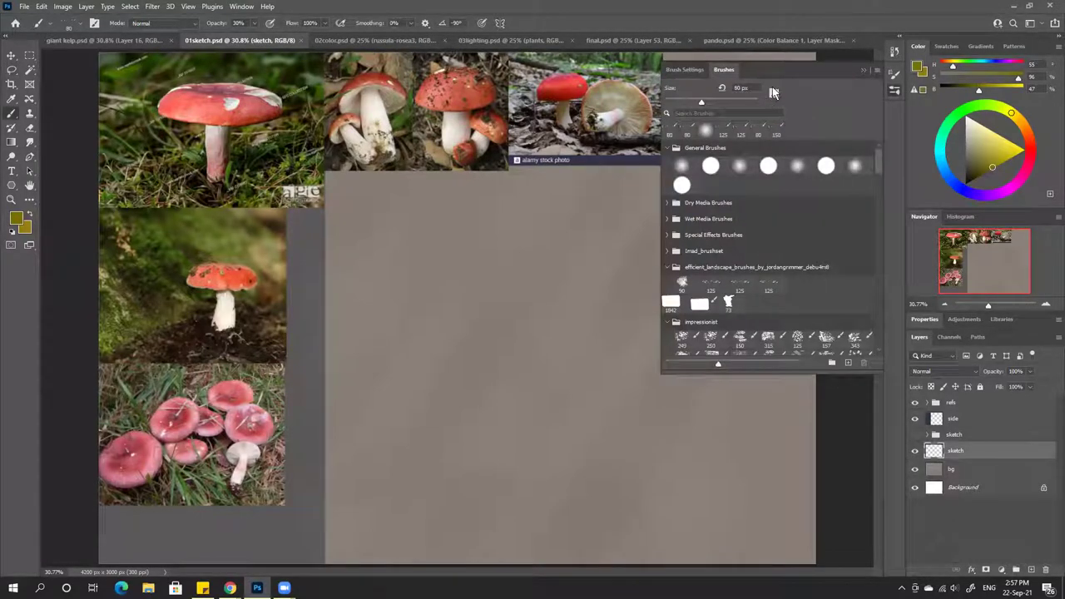
pyautogui.click(700, 303)
pyautogui.click(691, 70)
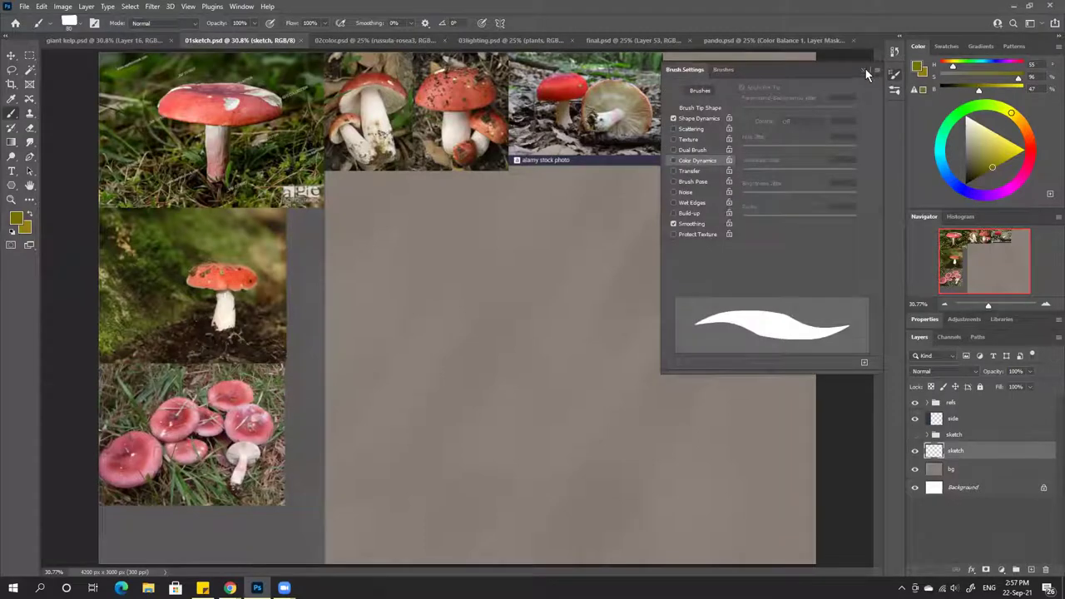
pyautogui.click(864, 69)
# Set the foreground colour to black and sketch a mushroom with a curved stem and rounded cap near the reference photos
pyautogui.moveTo(962, 89); pyautogui.dragTo(923, 88)
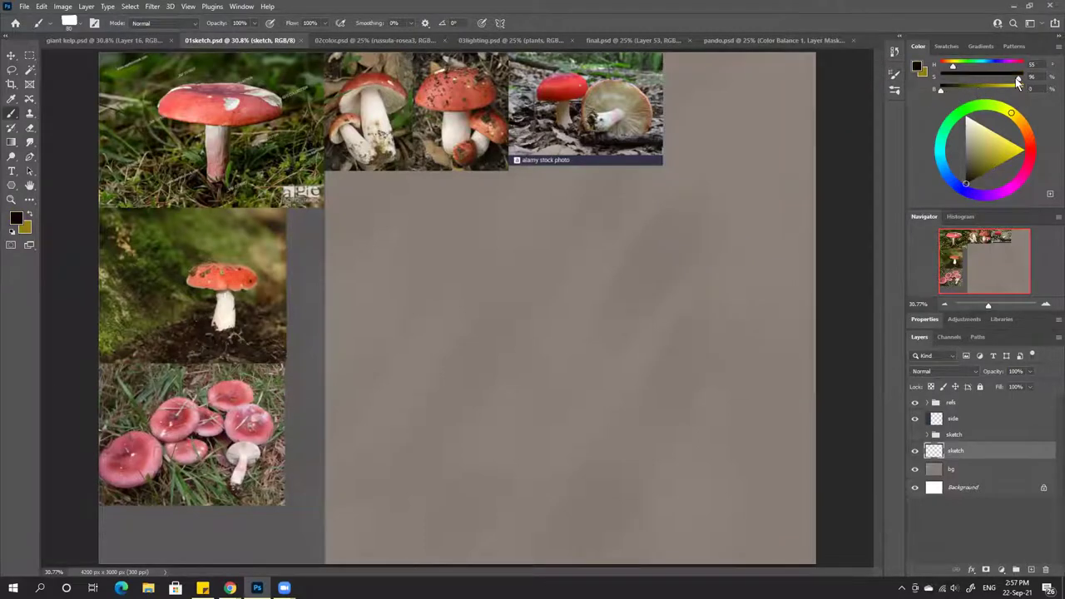
pyautogui.click(937, 78)
pyautogui.moveTo(385, 433)
pyautogui.mouseDown()
pyautogui.moveTo(390, 451)
pyautogui.moveTo(411, 450)
pyautogui.moveTo(419, 423)
pyautogui.mouseUp()
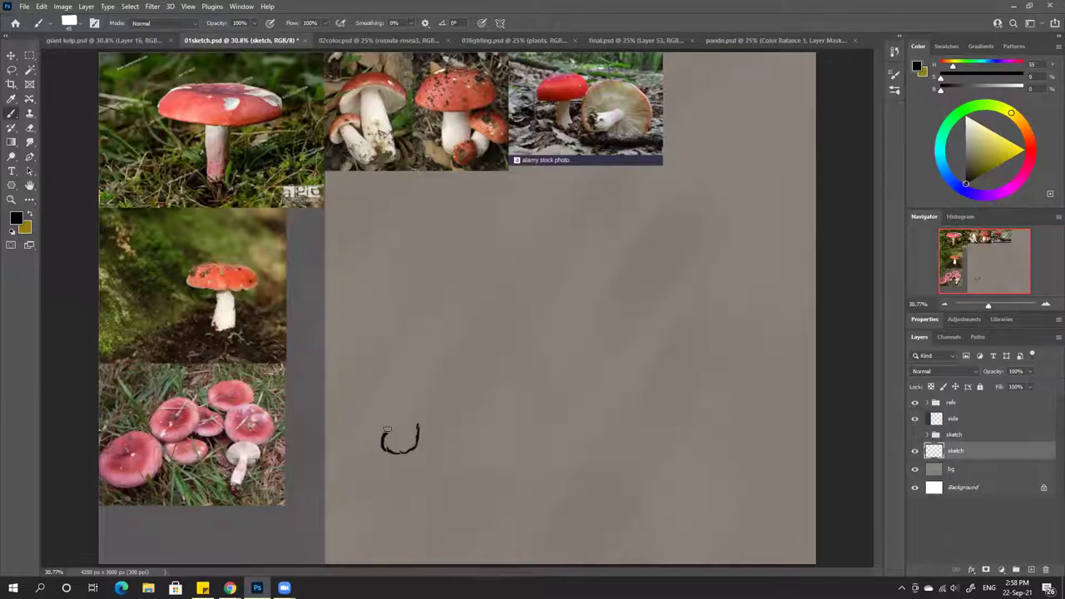
pyautogui.moveTo(390, 410)
pyautogui.mouseDown()
pyautogui.moveTo(388, 397)
pyautogui.moveTo(386, 417)
pyautogui.moveTo(419, 416)
pyautogui.mouseUp()
pyautogui.moveTo(384, 397)
pyautogui.mouseDown()
pyautogui.moveTo(389, 363)
pyautogui.moveTo(367, 371)
pyautogui.moveTo(404, 370)
pyautogui.moveTo(386, 361)
pyautogui.moveTo(435, 360)
pyautogui.moveTo(408, 356)
pyautogui.moveTo(412, 387)
pyautogui.mouseUp()
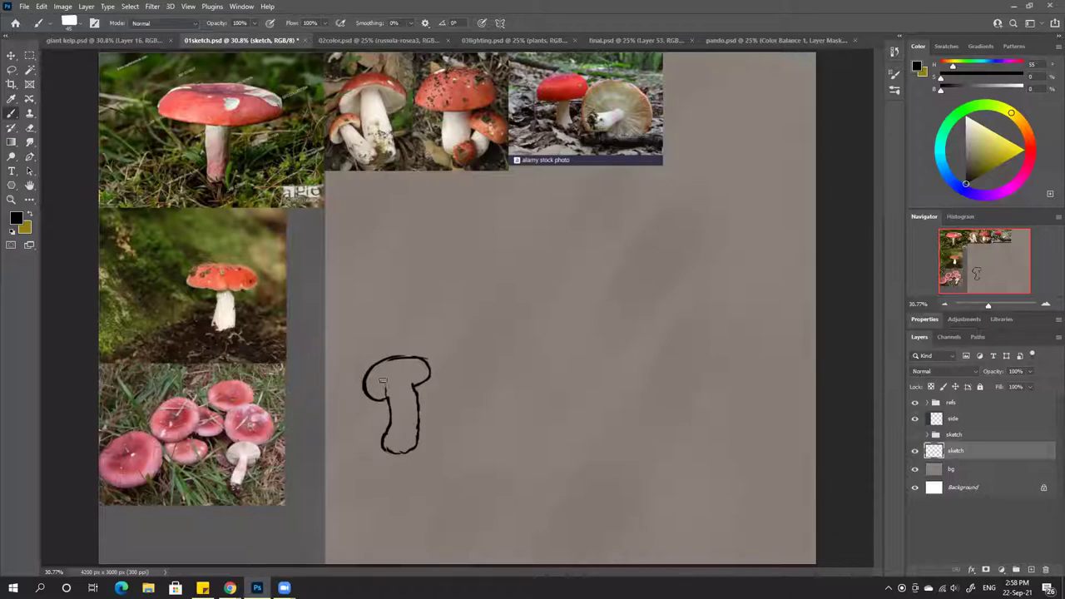
pyautogui.moveTo(384, 385); pyautogui.dragTo(384, 396)
pyautogui.moveTo(362, 388)
pyautogui.mouseDown()
pyautogui.moveTo(362, 356)
pyautogui.moveTo(378, 344)
pyautogui.moveTo(407, 341)
pyautogui.moveTo(425, 354)
pyautogui.moveTo(429, 366)
pyautogui.moveTo(377, 340)
pyautogui.moveTo(362, 368)
pyautogui.moveTo(370, 396)
pyautogui.mouseUp()
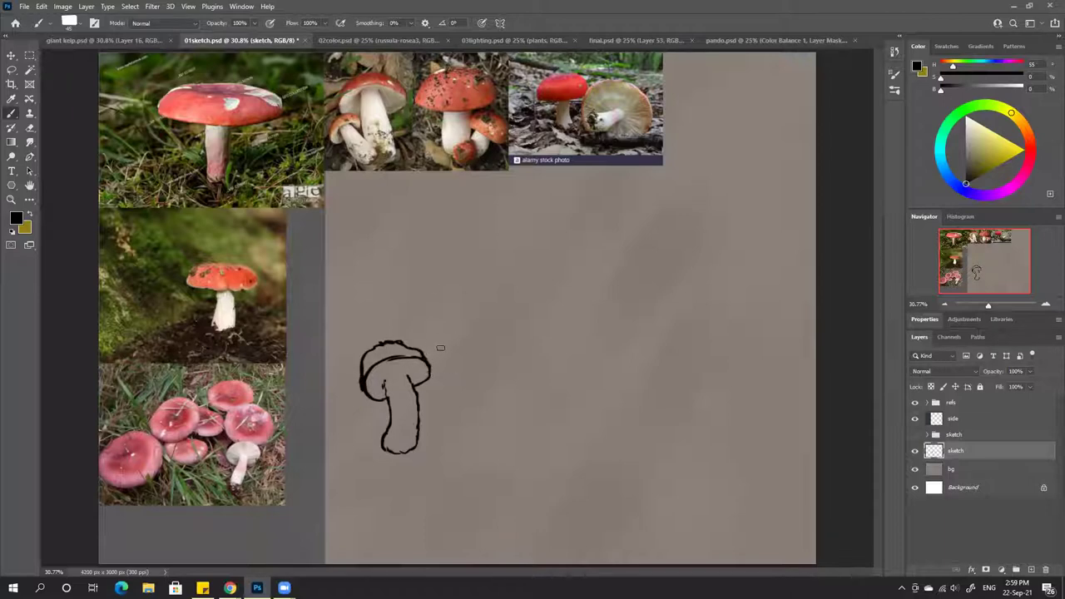
# Enlarge the sketched mushroom's cap to about 119%, reposition it over the stem and redraw the cap's side edges in black
pyautogui.press('l')
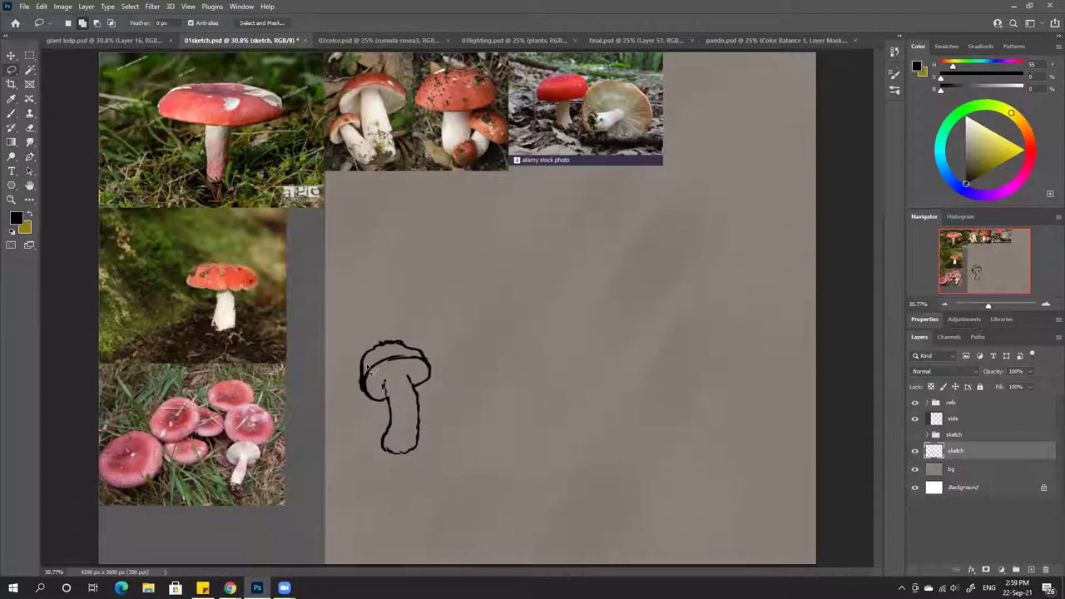
pyautogui.moveTo(367, 369)
pyautogui.mouseDown()
pyautogui.moveTo(360, 403)
pyautogui.moveTo(353, 359)
pyautogui.moveTo(374, 328)
pyautogui.moveTo(425, 332)
pyautogui.moveTo(442, 367)
pyautogui.mouseUp()
pyautogui.hotkey('ctrl', 't')
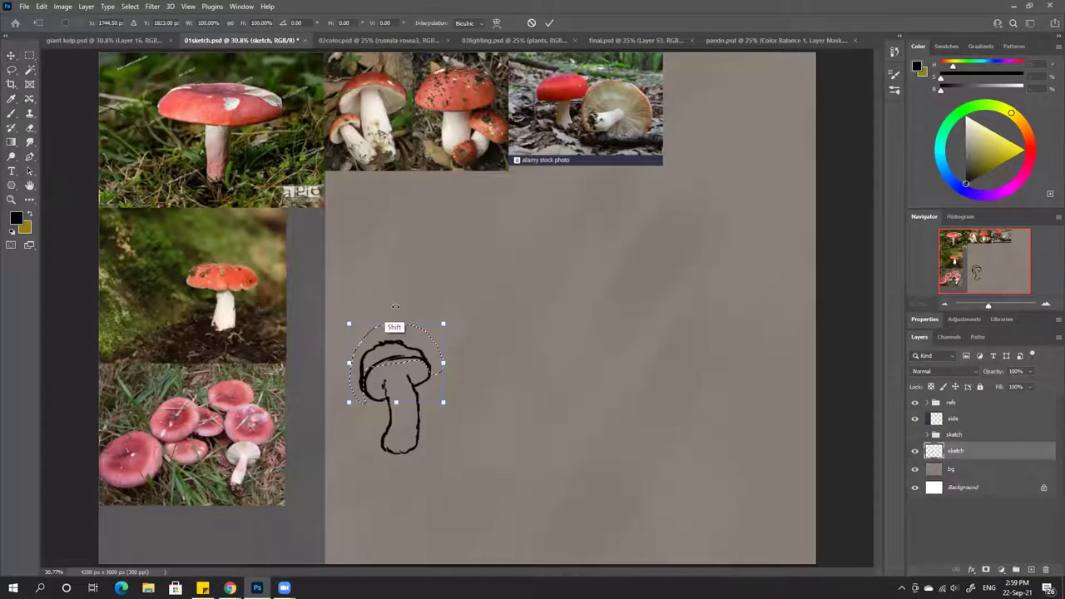
pyautogui.moveTo(395, 324); pyautogui.dragTo(396, 307)
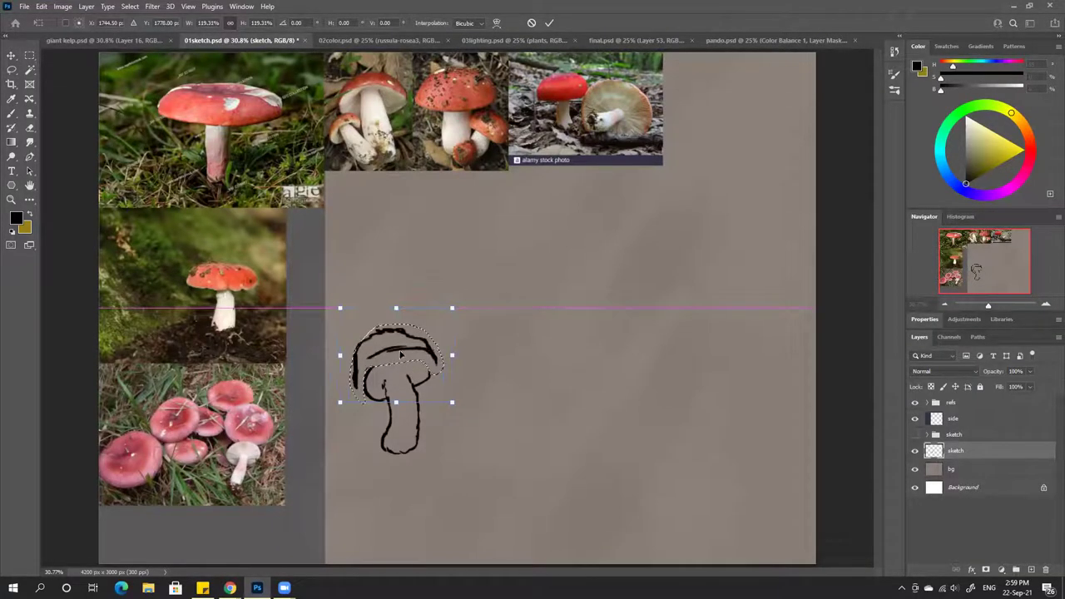
pyautogui.moveTo(400, 353)
pyautogui.mouseDown()
pyautogui.moveTo(404, 364)
pyautogui.moveTo(398, 348)
pyautogui.mouseUp()
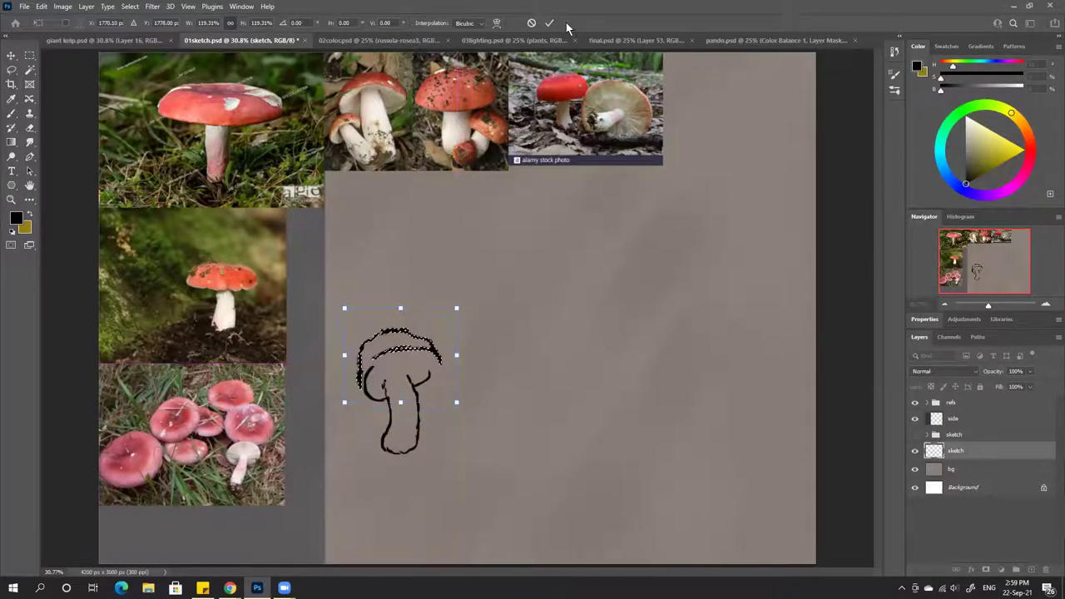
pyautogui.click(549, 22)
pyautogui.hotkey('ctrl', 'd')
pyautogui.press('b')
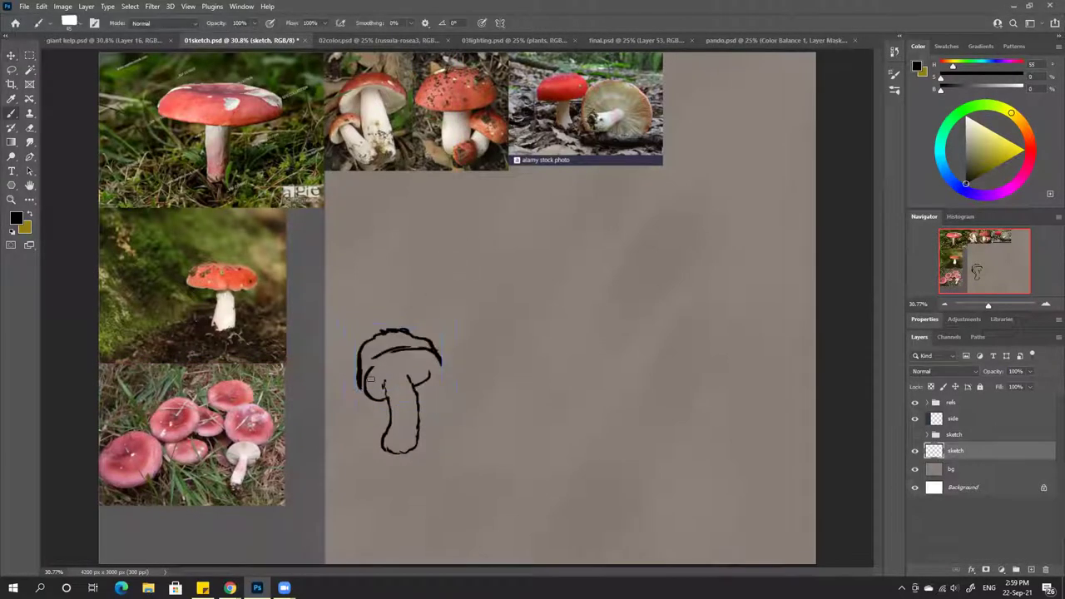
pyautogui.moveTo(375, 353); pyautogui.dragTo(360, 386)
pyautogui.moveTo(436, 357); pyautogui.dragTo(434, 381)
# Sketch a smaller second mushroom with a slanted stem and a flat gilled cap across the canvas from the first
pyautogui.moveTo(611, 424)
pyautogui.mouseDown()
pyautogui.moveTo(614, 441)
pyautogui.moveTo(643, 420)
pyautogui.moveTo(657, 381)
pyautogui.moveTo(623, 409)
pyautogui.moveTo(638, 372)
pyautogui.mouseUp()
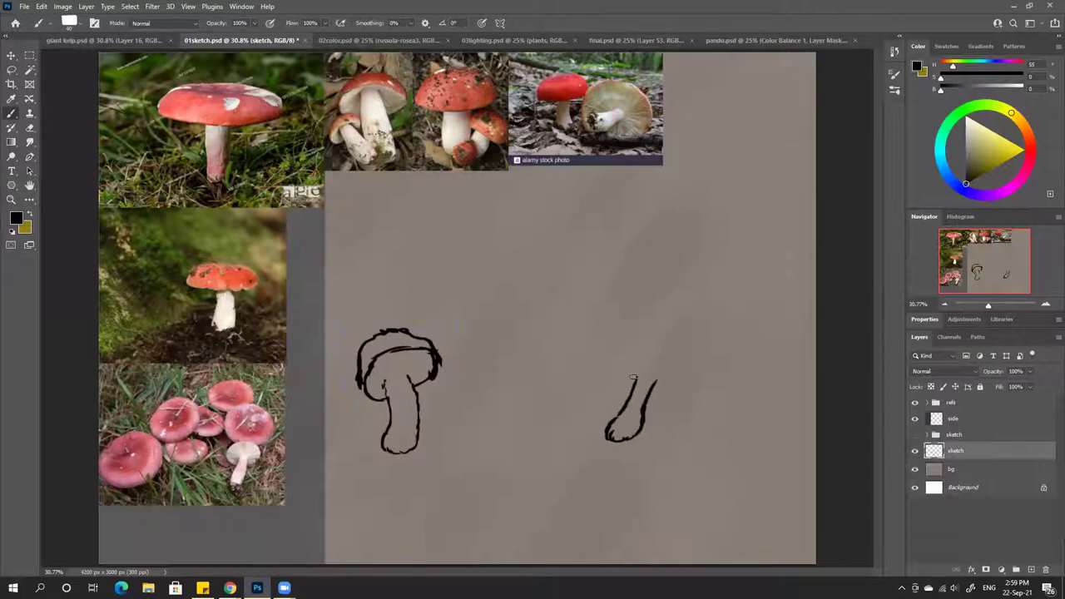
pyautogui.moveTo(611, 372)
pyautogui.mouseDown()
pyautogui.moveTo(663, 386)
pyautogui.moveTo(677, 370)
pyautogui.moveTo(614, 374)
pyautogui.moveTo(637, 355)
pyautogui.moveTo(670, 357)
pyautogui.moveTo(683, 377)
pyautogui.moveTo(663, 354)
pyautogui.moveTo(670, 361)
pyautogui.moveTo(644, 355)
pyautogui.moveTo(678, 384)
pyautogui.moveTo(655, 369)
pyautogui.moveTo(621, 375)
pyautogui.moveTo(672, 374)
pyautogui.mouseUp()
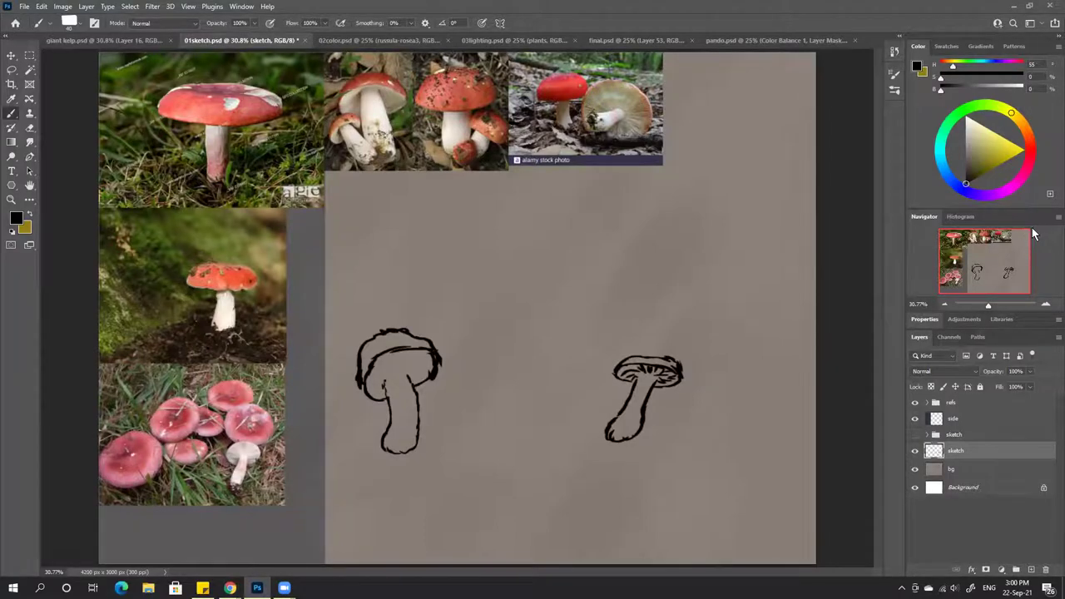
# Open the finished Rosy Brittlegill image rosy bittergill.jpg in Photos and compare its mushrooms with the sketch
pyautogui.press('super+e')
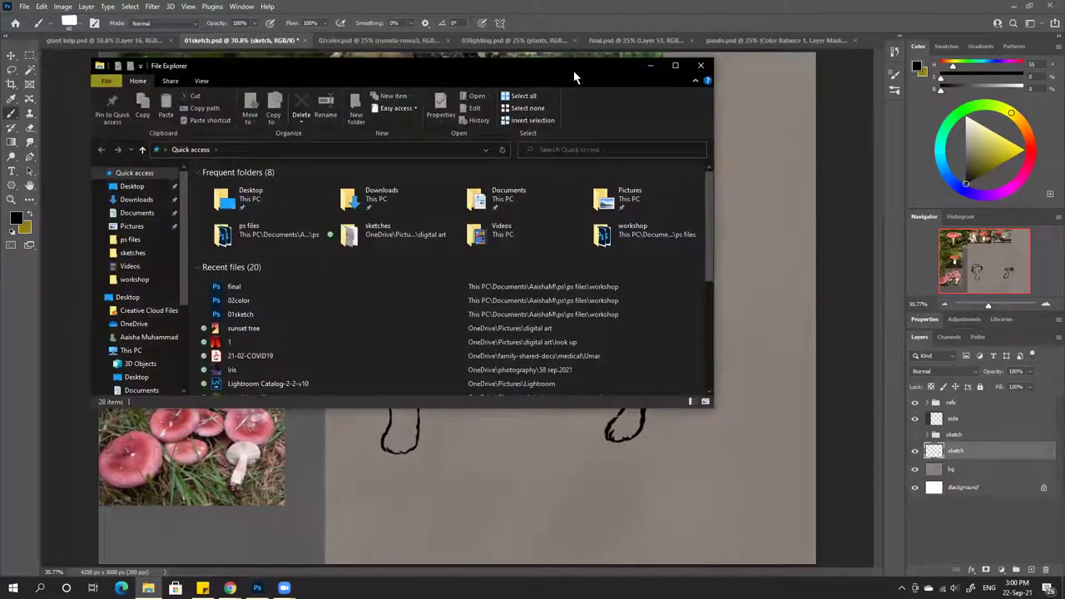
pyautogui.hotkey('alt', 'F4')
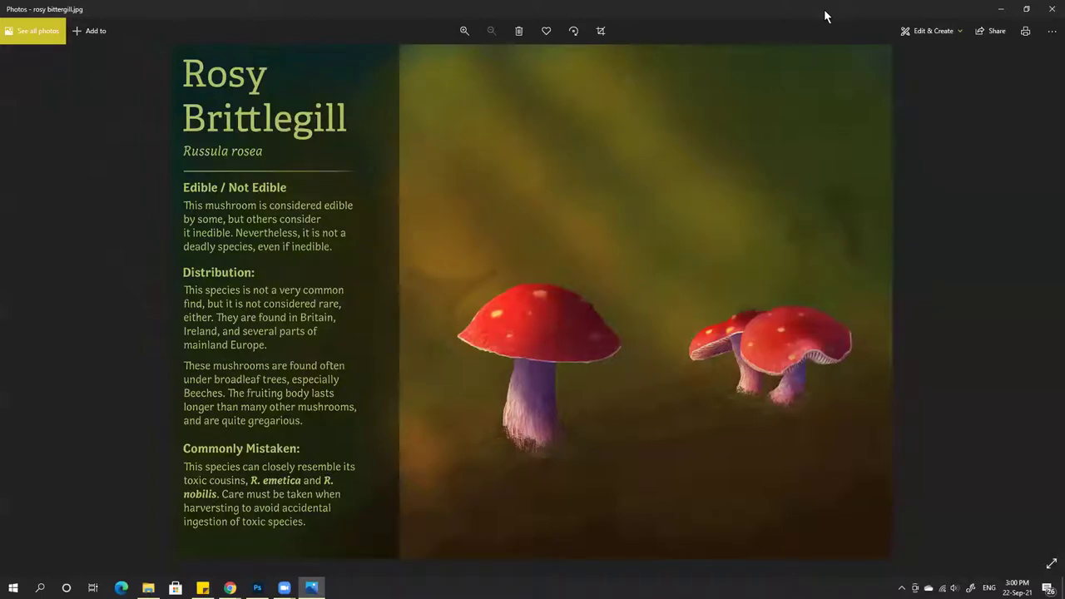
pyautogui.hotkey('alt', 'Tab')
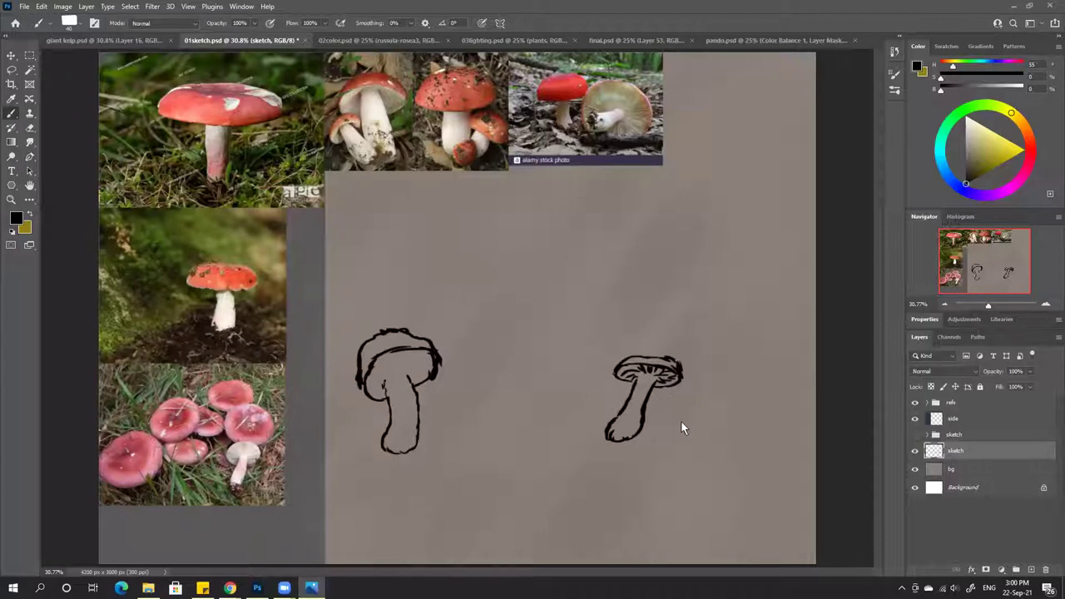
# Back in Photoshop, add a new layer and sketch a small third mushroom with a thin cap beside the second one
pyautogui.click(712, 421)
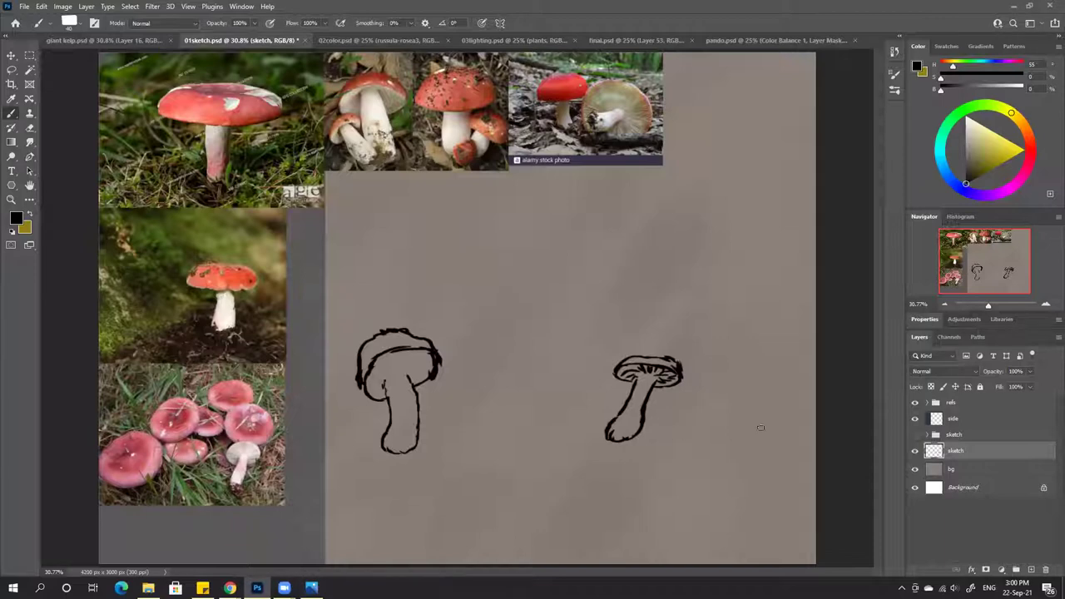
pyautogui.click(1031, 570)
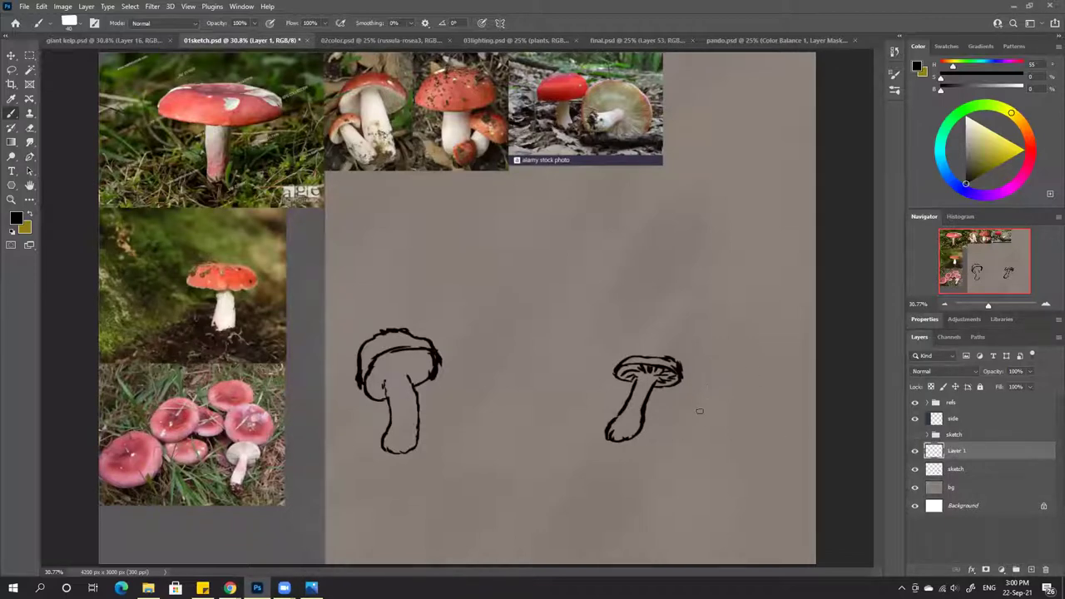
pyautogui.moveTo(699, 416)
pyautogui.mouseDown()
pyautogui.moveTo(713, 437)
pyautogui.moveTo(724, 379)
pyautogui.moveTo(702, 395)
pyautogui.moveTo(697, 416)
pyautogui.moveTo(706, 386)
pyautogui.moveTo(741, 381)
pyautogui.moveTo(708, 375)
pyautogui.moveTo(688, 388)
pyautogui.moveTo(705, 365)
pyautogui.moveTo(725, 362)
pyautogui.moveTo(743, 382)
pyautogui.mouseUp()
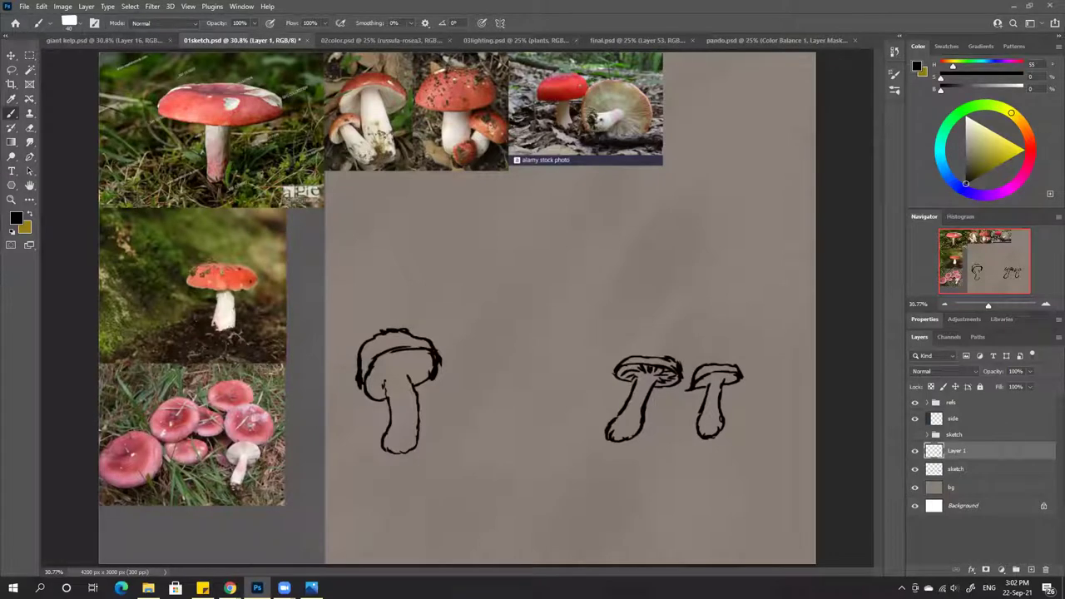
# Check the painting in final.psd, return to 01sketch.psd and move the third mushroom slightly closer to the second
pyautogui.click(650, 41)
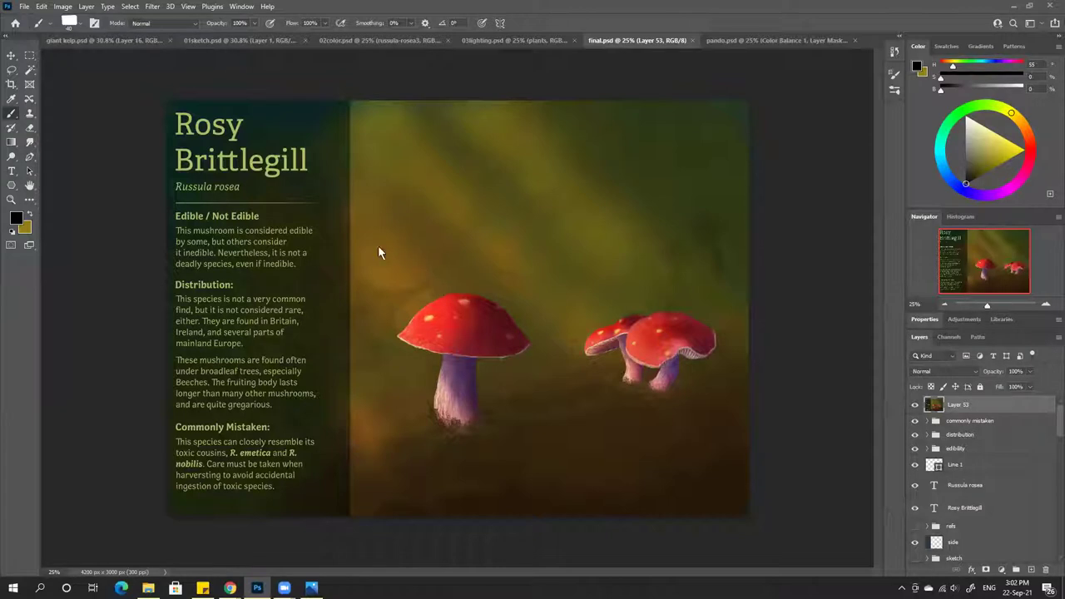
pyautogui.click(248, 42)
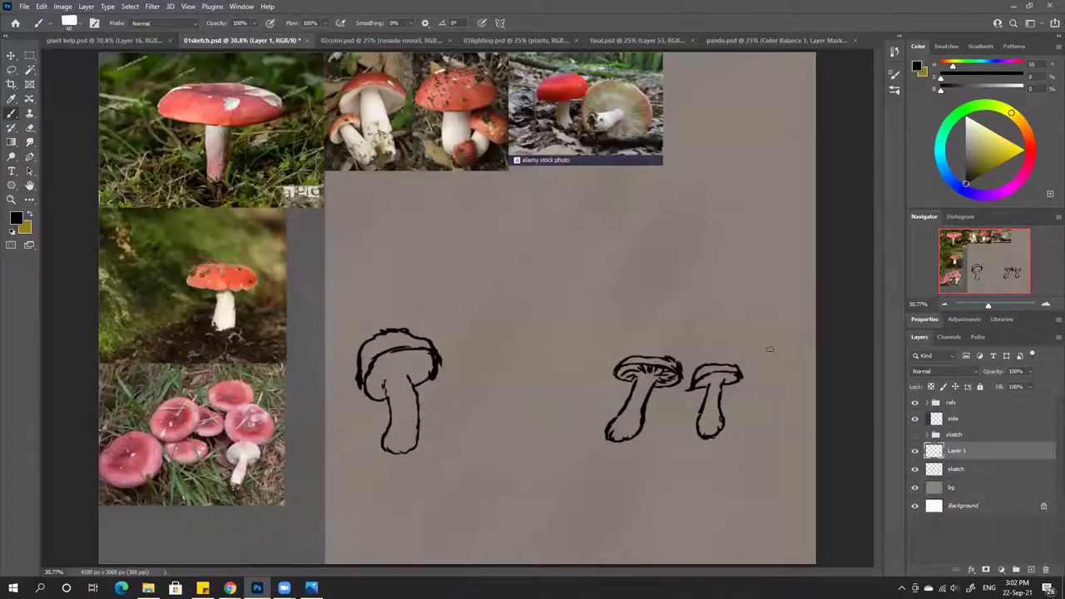
pyautogui.press('l')
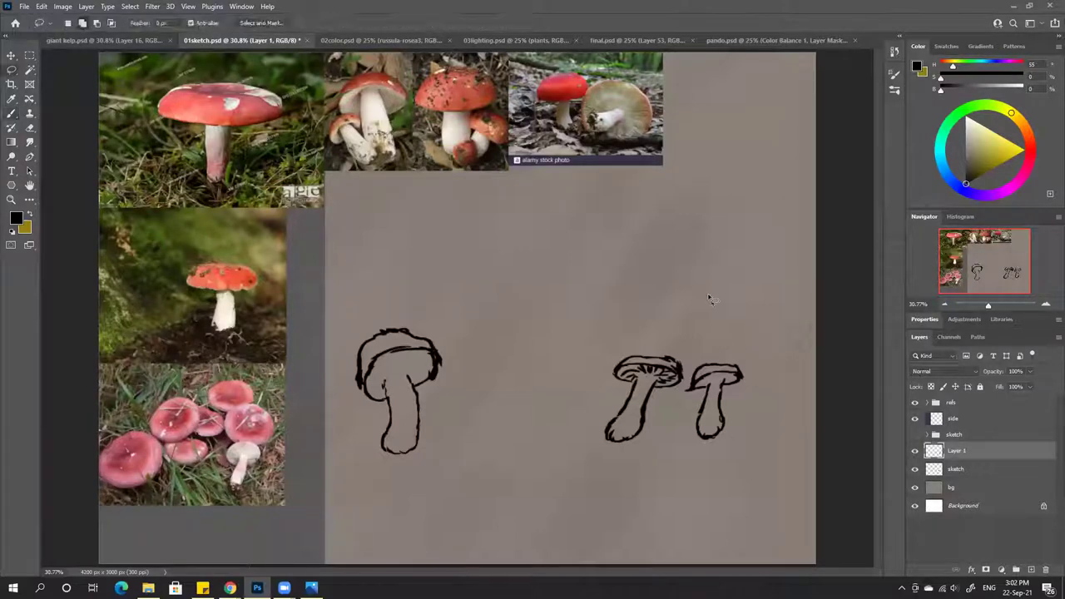
pyautogui.moveTo(703, 350)
pyautogui.mouseDown()
pyautogui.moveTo(674, 439)
pyautogui.moveTo(711, 465)
pyautogui.moveTo(757, 431)
pyautogui.moveTo(750, 352)
pyautogui.moveTo(710, 347)
pyautogui.moveTo(693, 374)
pyautogui.moveTo(730, 358)
pyautogui.mouseUp()
pyautogui.press('v')
pyautogui.hotkey('ctrl', 'd')
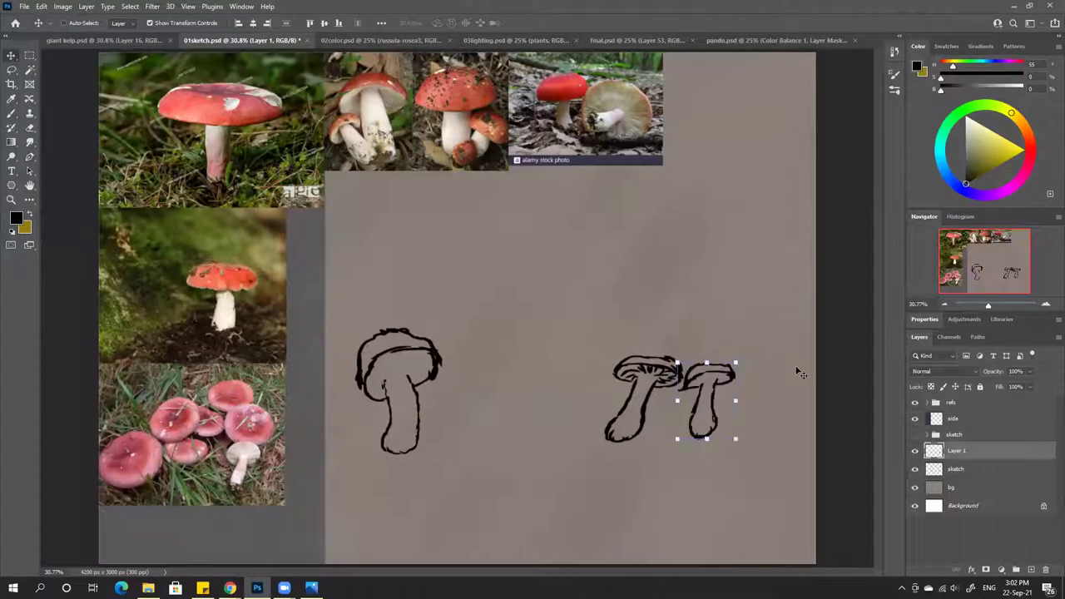
# Lower the opacity of Layer 1 and the sketch layer to 21% and add a new layer above them
pyautogui.keyDown('shift'); pyautogui.click(974, 468); pyautogui.keyUp('shift')
pyautogui.moveTo(997, 374); pyautogui.dragTo(995, 376)
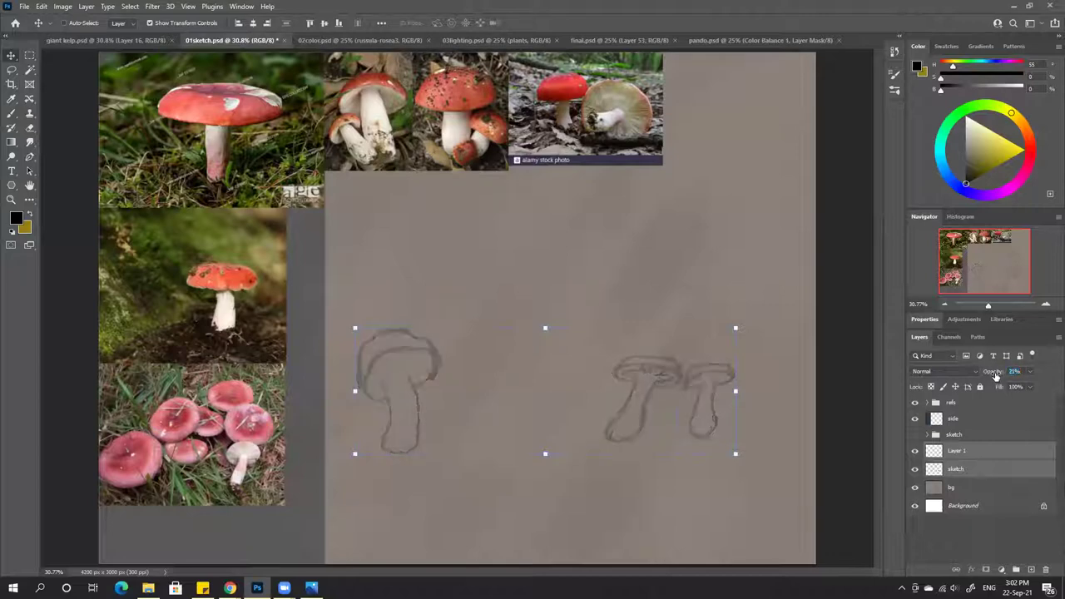
pyautogui.click(973, 452)
pyautogui.click(1031, 569)
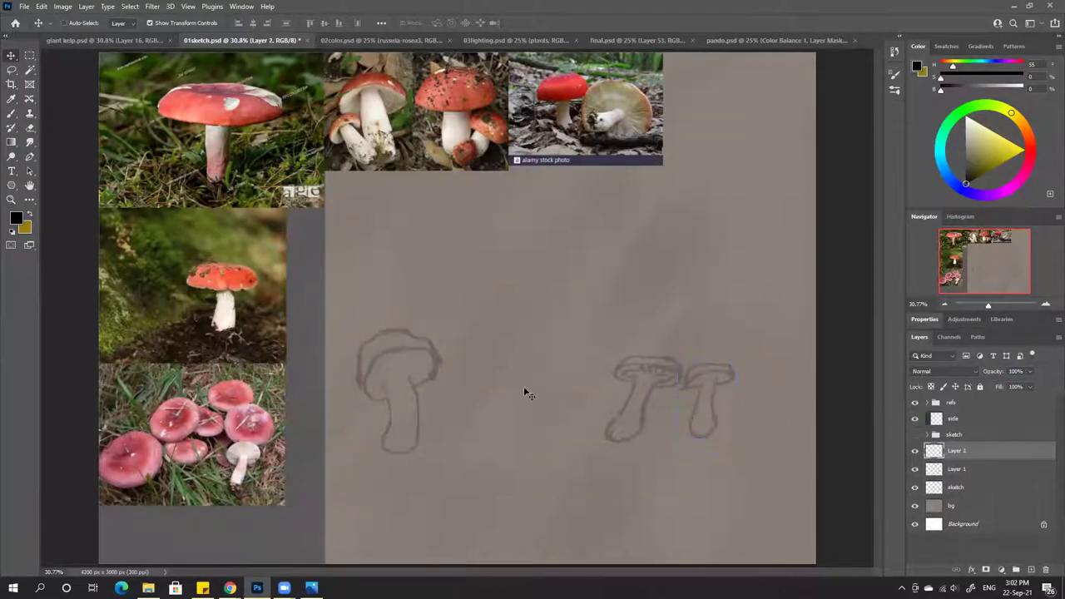
# Trace the large mushroom's stem, cap underside and outer cap edge in black on the new layer
pyautogui.press('b')
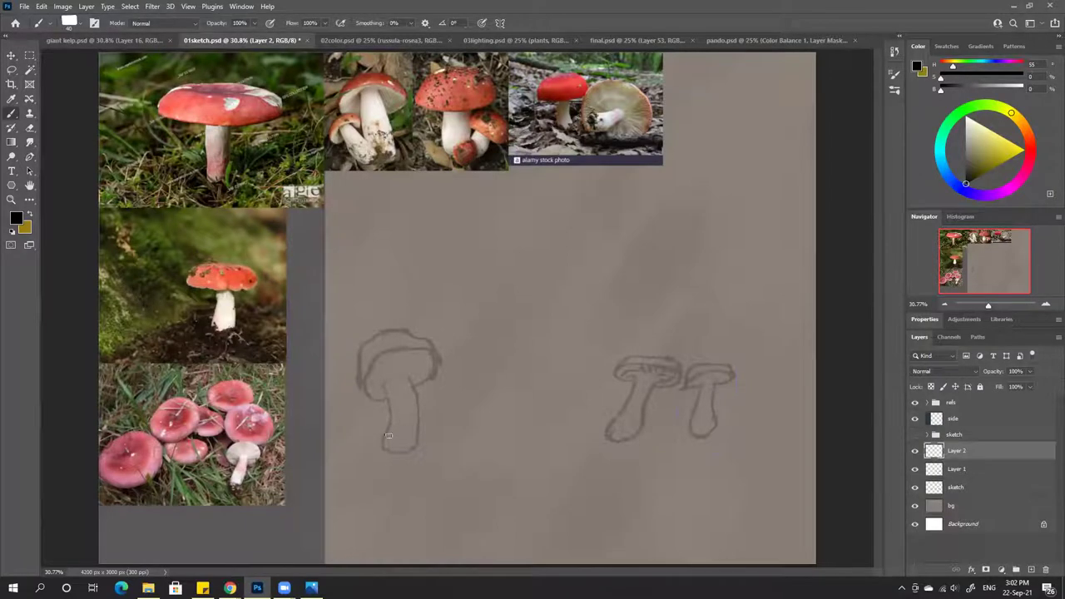
pyautogui.moveTo(388, 428)
pyautogui.mouseDown()
pyautogui.moveTo(397, 454)
pyautogui.moveTo(417, 441)
pyautogui.moveTo(415, 385)
pyautogui.mouseUp()
pyautogui.moveTo(387, 381); pyautogui.dragTo(391, 426)
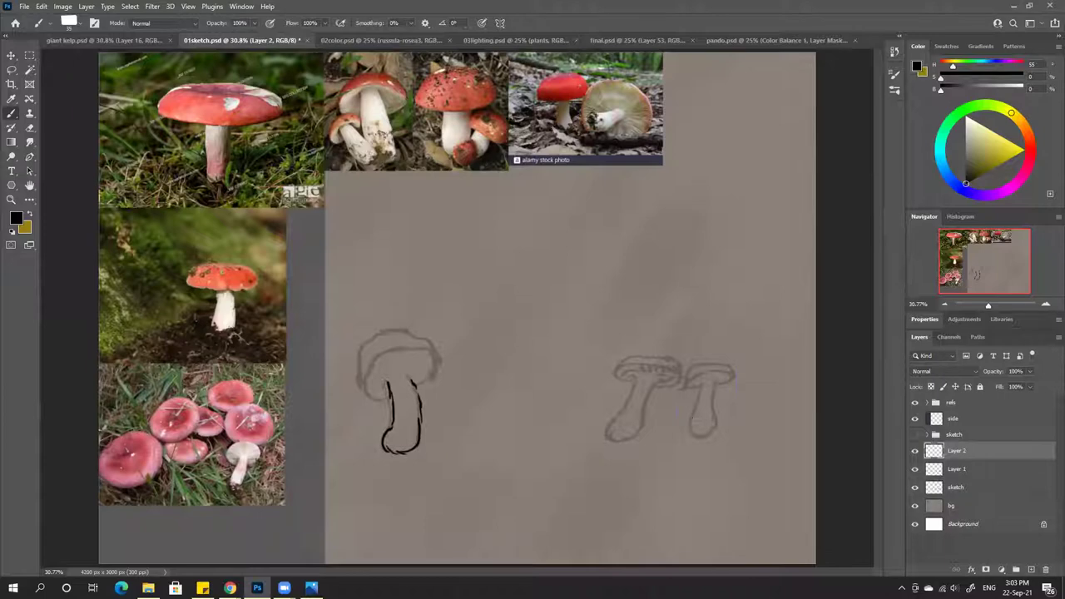
pyautogui.hotkey('alt', 'Tab')
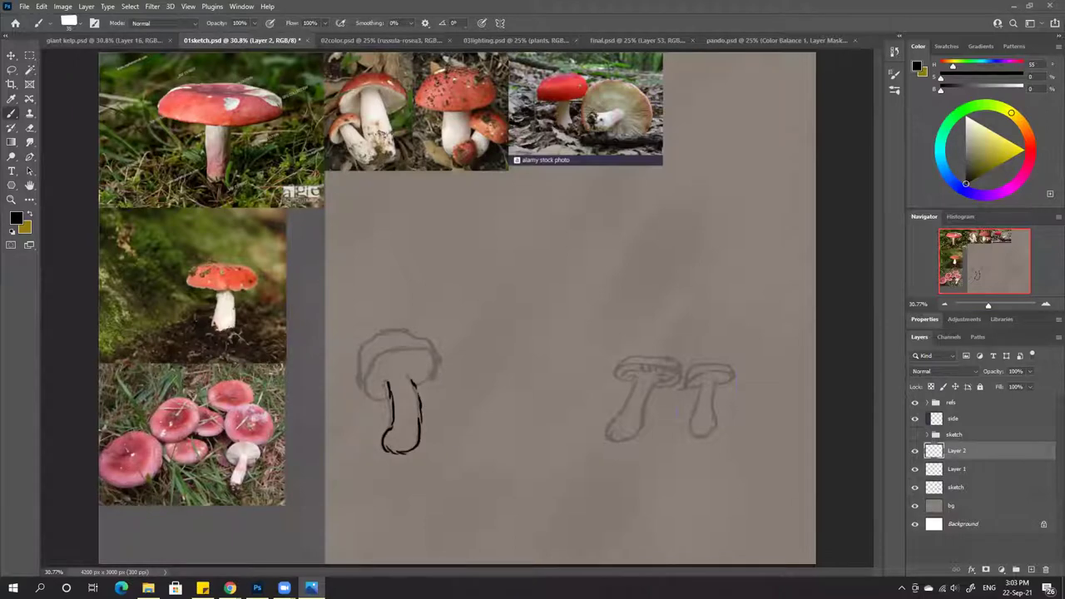
pyautogui.hotkey('alt', 'Tab')
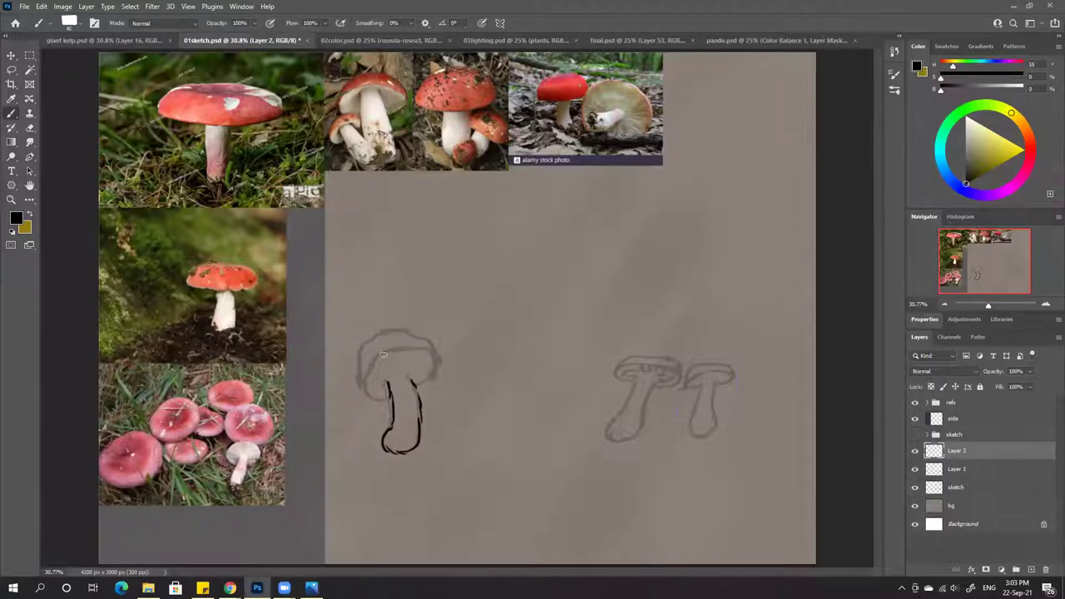
pyautogui.moveTo(376, 361)
pyautogui.mouseDown()
pyautogui.moveTo(366, 378)
pyautogui.moveTo(384, 356)
pyautogui.moveTo(435, 359)
pyautogui.moveTo(420, 380)
pyautogui.moveTo(376, 398)
pyautogui.moveTo(367, 373)
pyautogui.moveTo(370, 395)
pyautogui.mouseUp()
pyautogui.moveTo(359, 356); pyautogui.dragTo(381, 338)
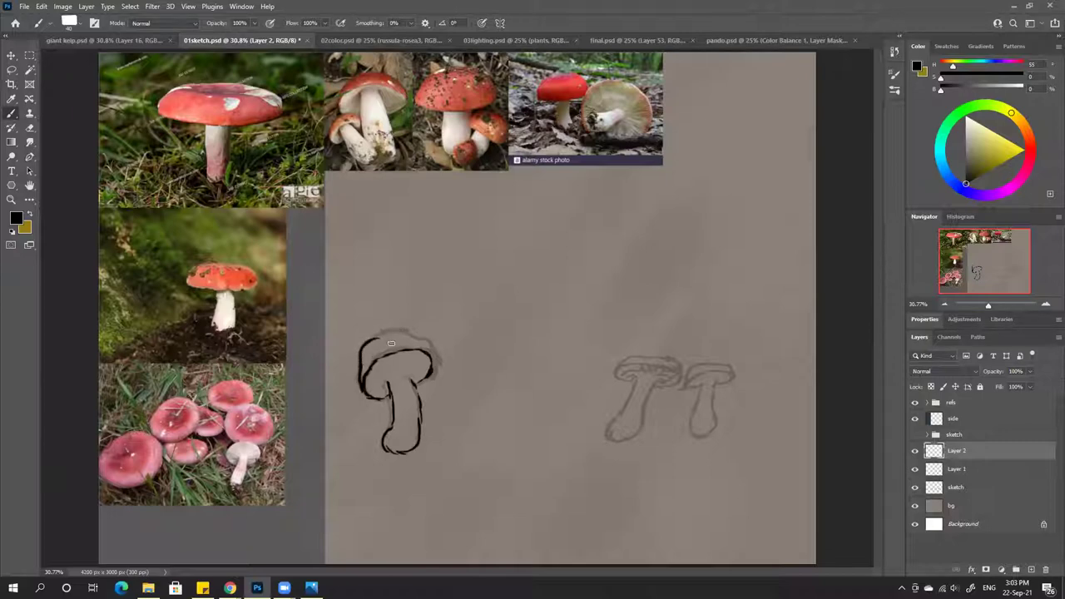
# Give the Eraser a hard round tip from General Brushes and erase the stray line at the large cap's outer edge
pyautogui.press('e')
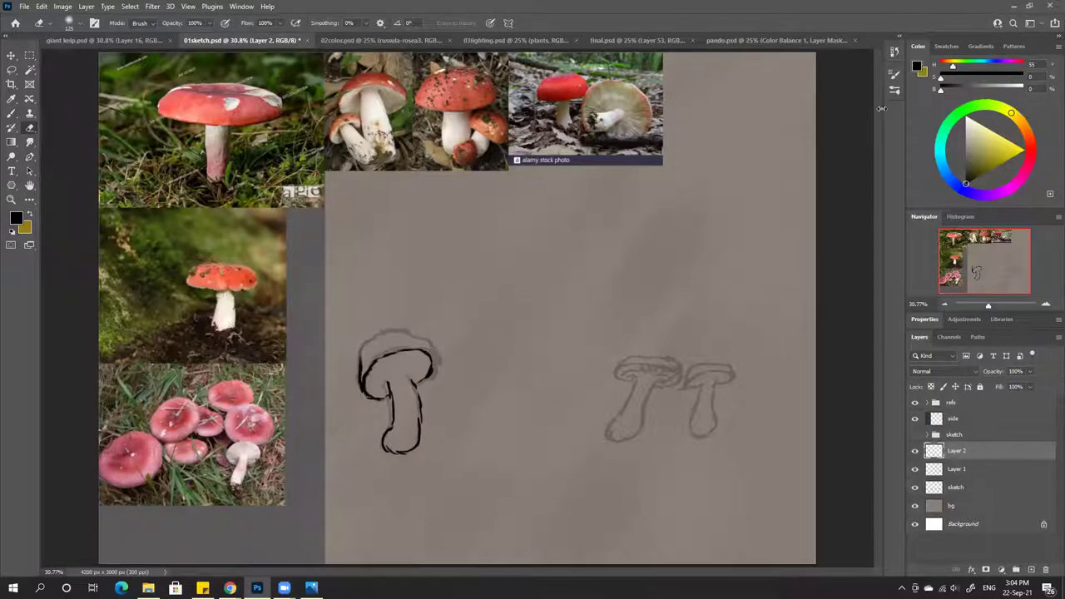
pyautogui.click(895, 90)
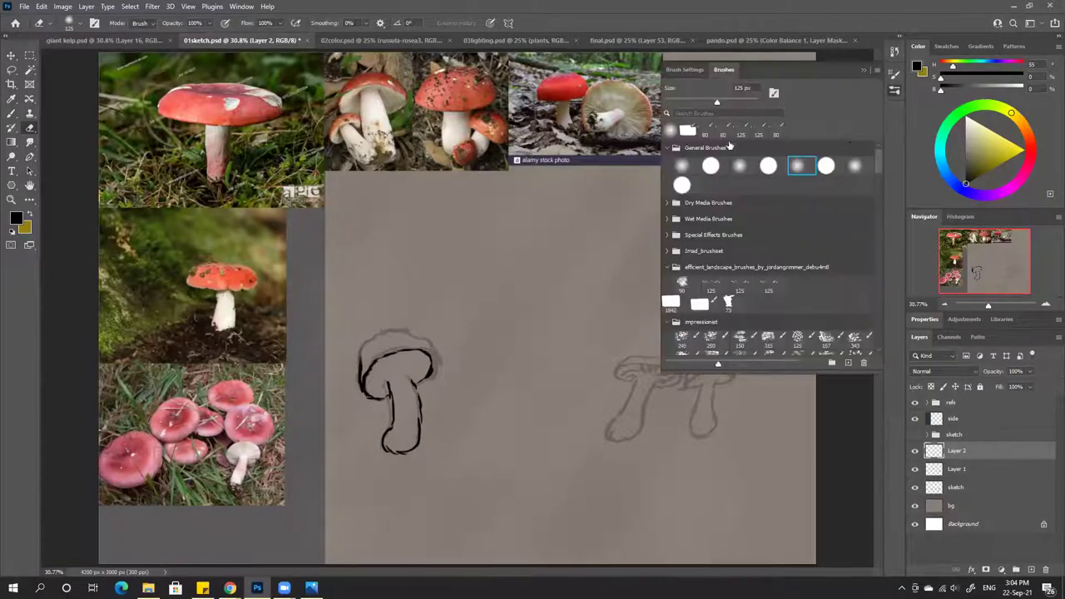
pyautogui.click(712, 166)
pyautogui.click(864, 69)
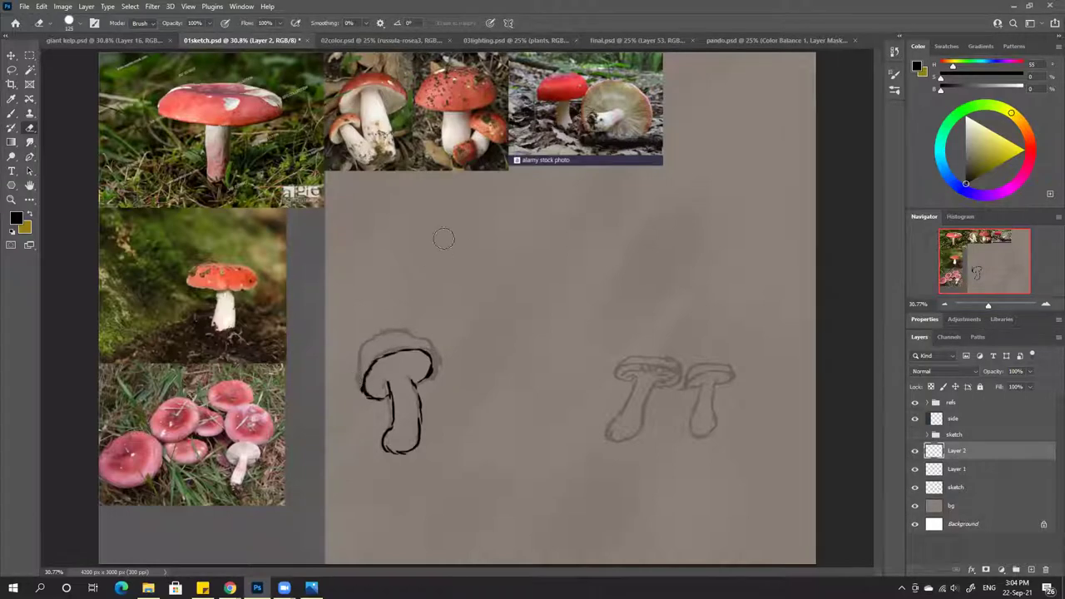
# Redraw the large mushroom's domed cap outline with the brush over the faded sketch
pyautogui.press('b')
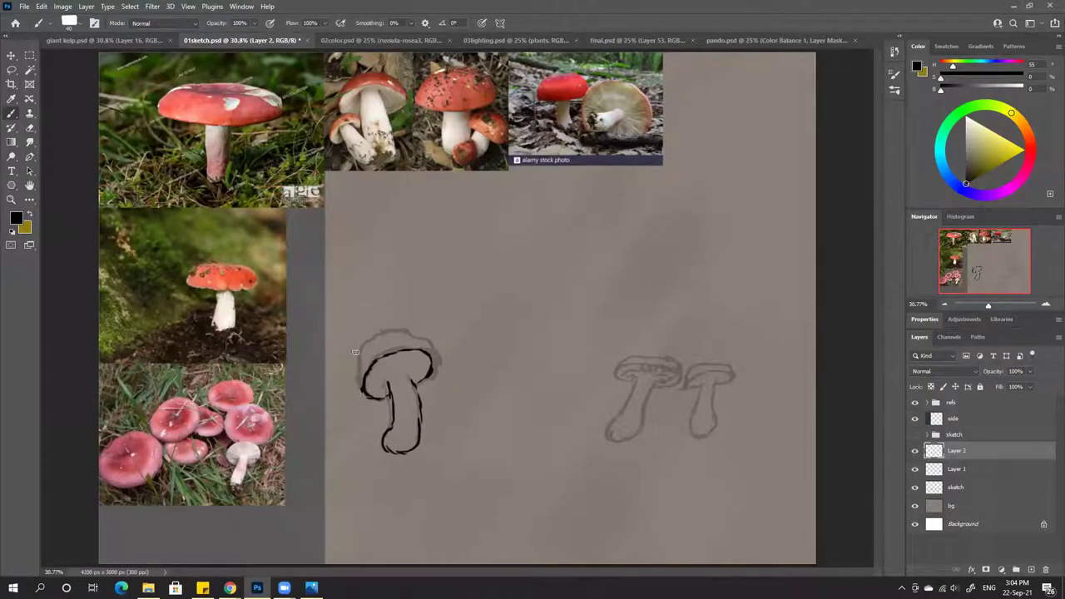
pyautogui.moveTo(361, 383)
pyautogui.mouseDown()
pyautogui.moveTo(369, 340)
pyautogui.moveTo(419, 328)
pyautogui.moveTo(377, 336)
pyautogui.moveTo(434, 359)
pyautogui.mouseUp()
pyautogui.press('l')
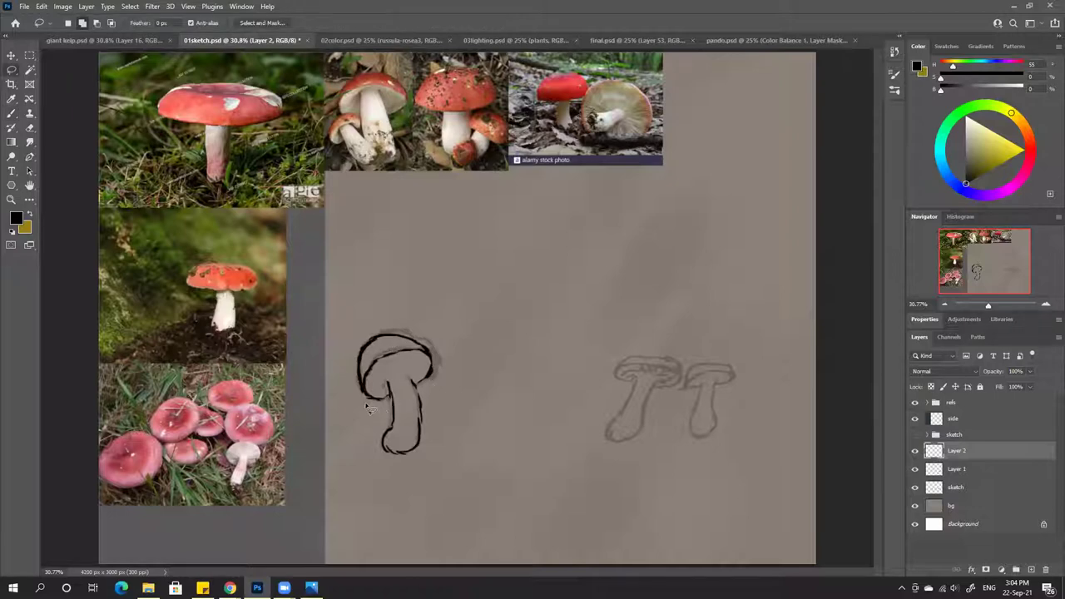
pyautogui.press('b')
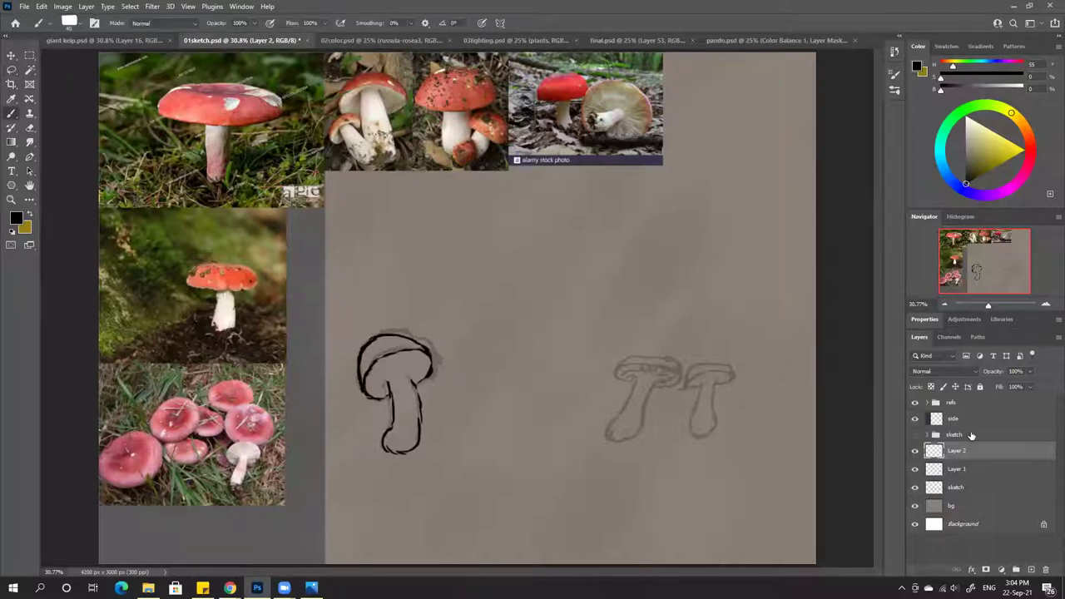
# Lower the tracing layer's opacity to 34%, then add an empty layer above it and delete that layer
pyautogui.moveTo(997, 373); pyautogui.dragTo(1001, 373)
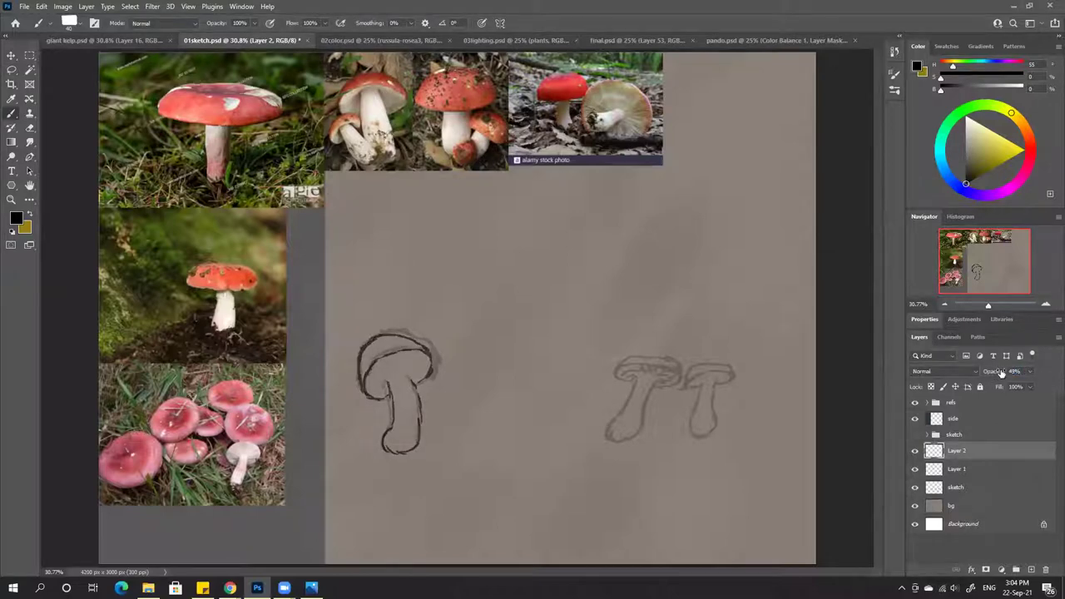
pyautogui.click(1031, 570)
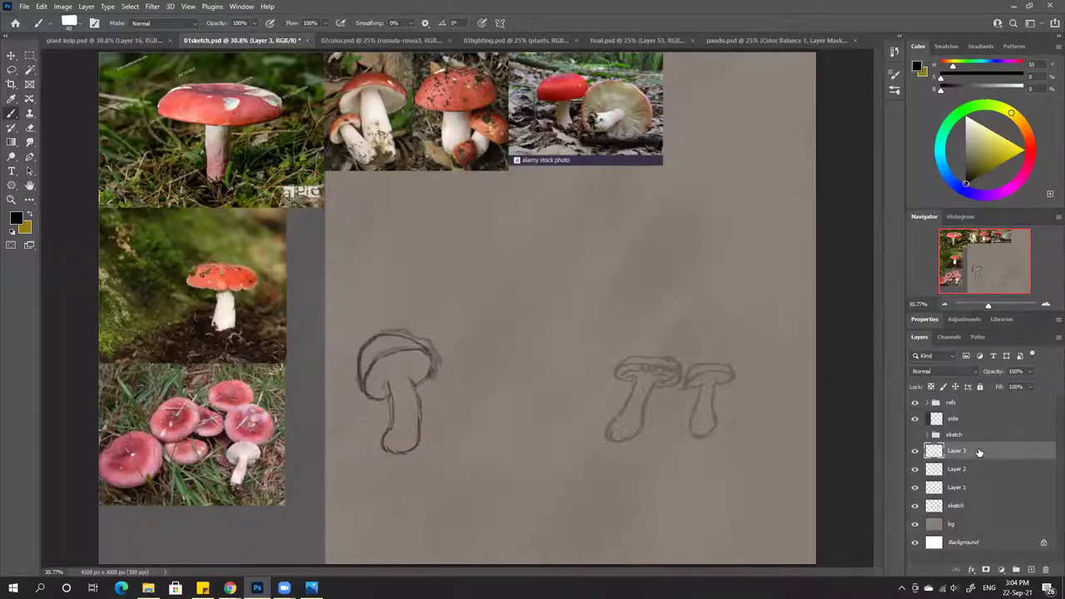
pyautogui.click(1046, 570)
pyautogui.click(481, 219)
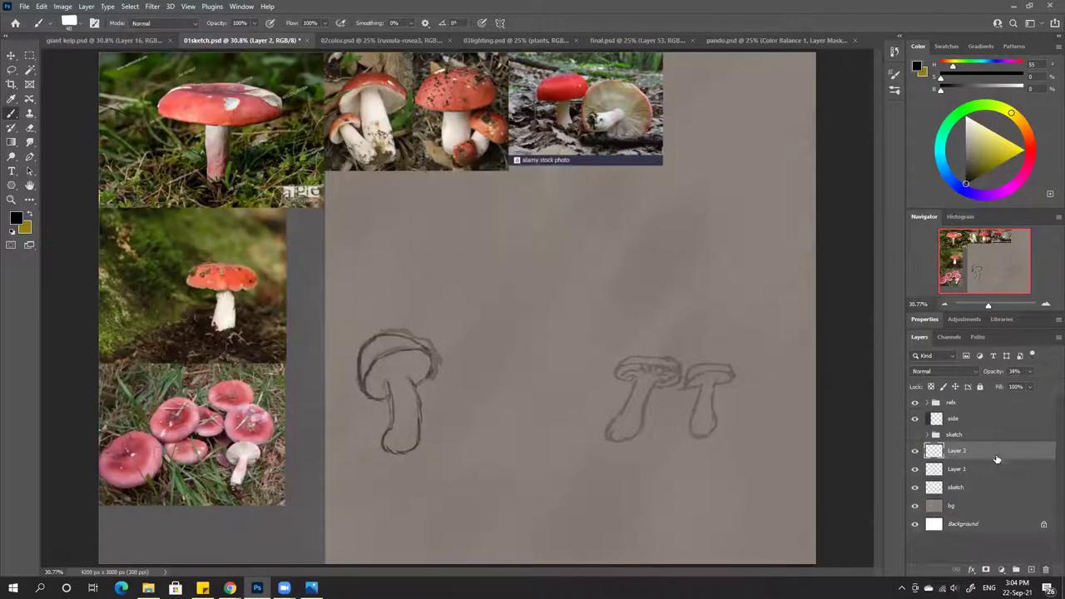
# Erase the large mushroom from both the tracing layer and the sketch layer, keeping the two small mushrooms
pyautogui.press('e')
pyautogui.moveTo(406, 337)
pyautogui.mouseDown()
pyautogui.moveTo(370, 376)
pyautogui.moveTo(432, 366)
pyautogui.moveTo(399, 441)
pyautogui.mouseUp()
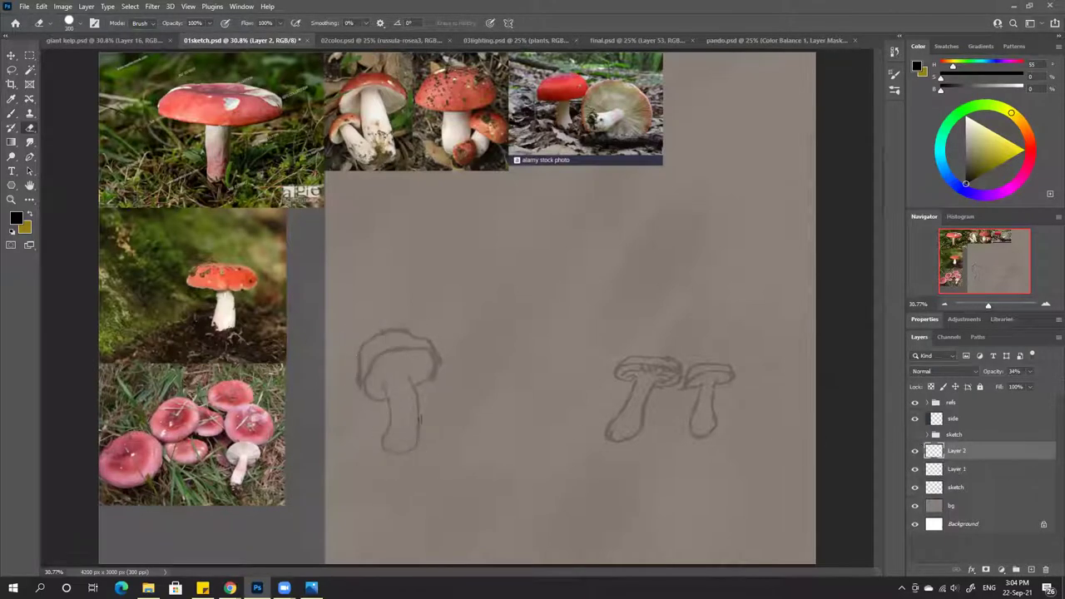
pyautogui.click(956, 487)
pyautogui.moveTo(399, 353)
pyautogui.mouseDown()
pyautogui.moveTo(426, 374)
pyautogui.moveTo(395, 407)
pyautogui.moveTo(409, 439)
pyautogui.moveTo(414, 426)
pyautogui.moveTo(381, 429)
pyautogui.moveTo(419, 440)
pyautogui.mouseUp()
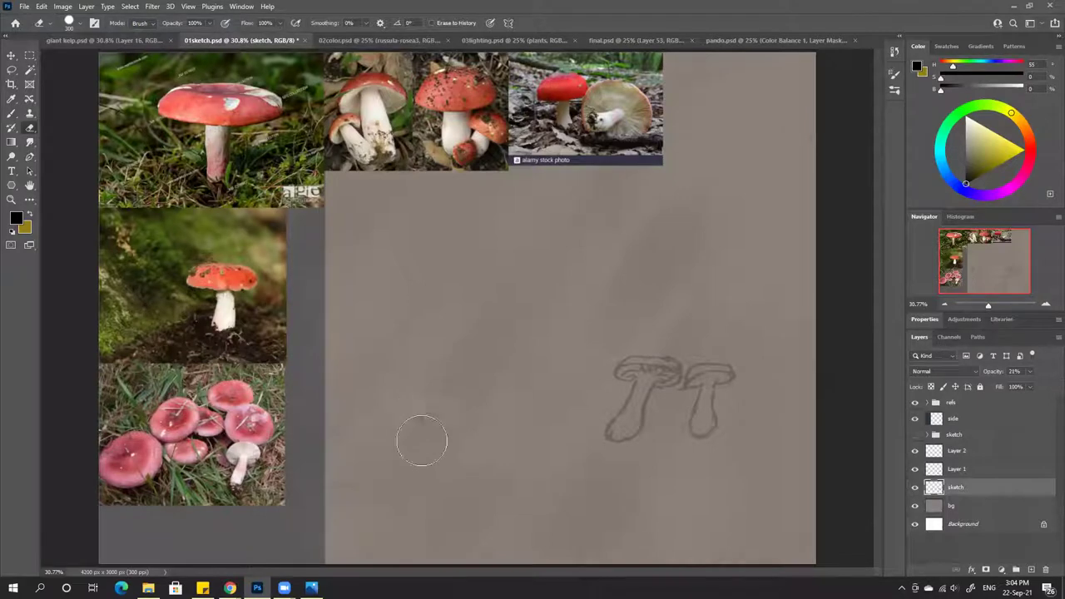
# Make Layer 2 active for the brush and set its opacity to 100%
pyautogui.click(957, 469)
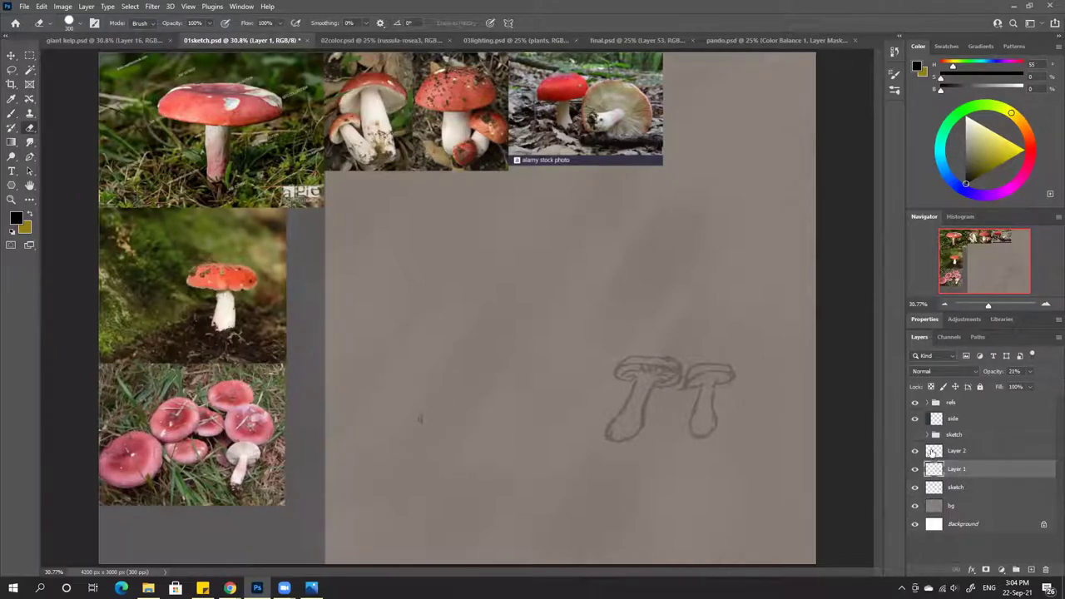
pyautogui.hotkey('alt', ']')
pyautogui.hotkey('alt', ']')
pyautogui.click(967, 452)
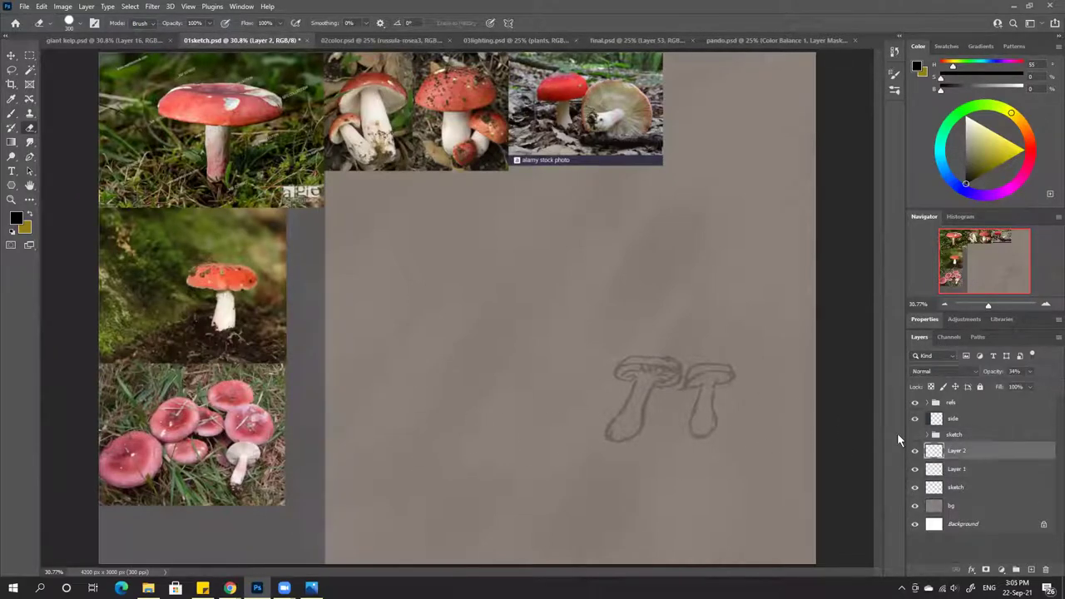
pyautogui.press('b')
pyautogui.moveTo(996, 374); pyautogui.dragTo(986, 374)
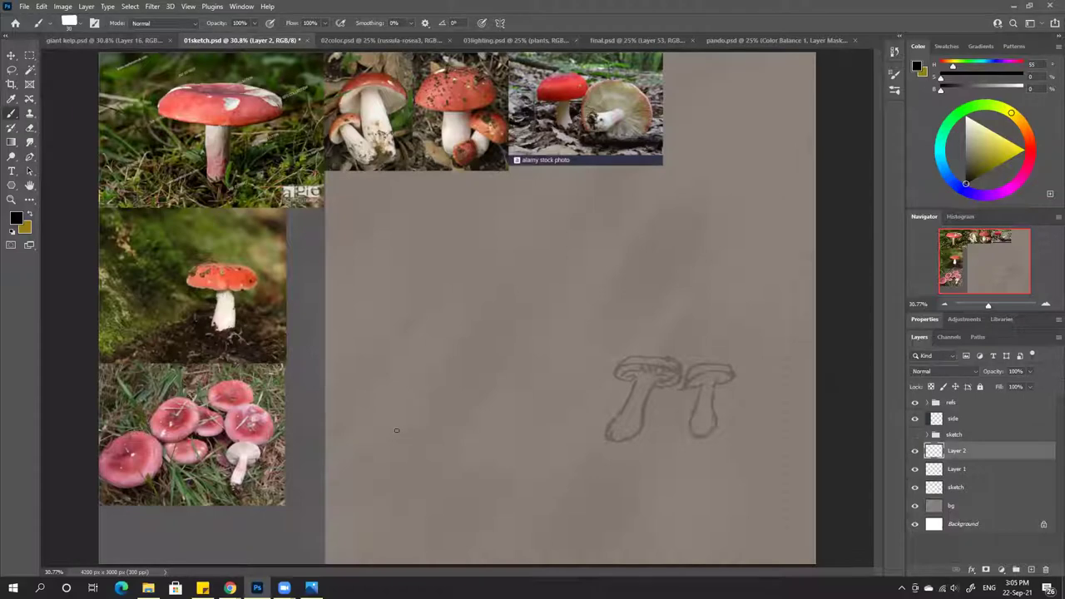
# Draw a new large mushroom on Layer 2 with a slightly flared stem and an oval cap
pyautogui.moveTo(400, 443); pyautogui.dragTo(415, 450)
pyautogui.moveTo(430, 435)
pyautogui.mouseDown()
pyautogui.moveTo(437, 405)
pyautogui.moveTo(402, 423)
pyautogui.mouseUp()
pyautogui.moveTo(394, 390)
pyautogui.mouseDown()
pyautogui.moveTo(444, 404)
pyautogui.moveTo(455, 371)
pyautogui.mouseUp()
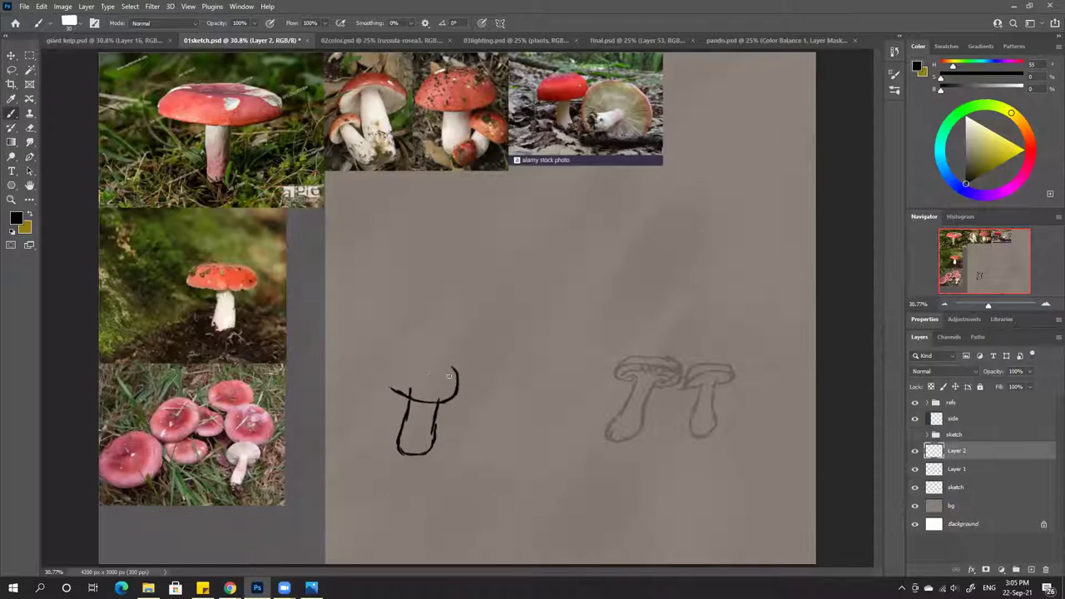
pyautogui.moveTo(390, 380)
pyautogui.mouseDown()
pyautogui.moveTo(454, 367)
pyautogui.moveTo(420, 366)
pyautogui.moveTo(393, 385)
pyautogui.moveTo(434, 361)
pyautogui.moveTo(457, 393)
pyautogui.mouseUp()
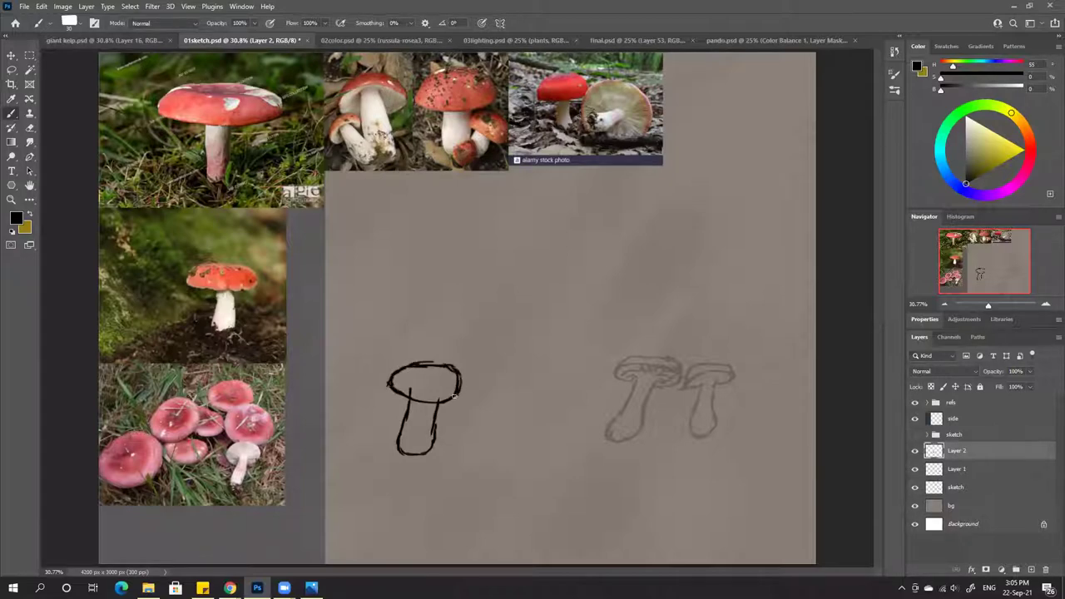
pyautogui.press('e')
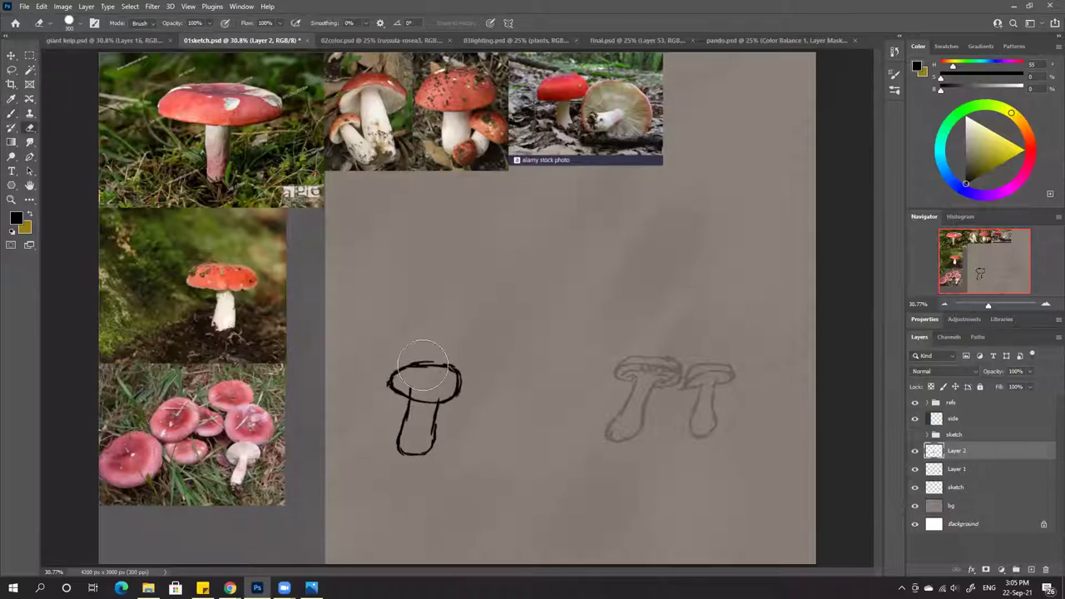
pyautogui.moveTo(414, 381)
pyautogui.mouseDown()
pyautogui.moveTo(403, 395)
pyautogui.moveTo(394, 366)
pyautogui.moveTo(403, 354)
pyautogui.moveTo(449, 363)
pyautogui.mouseUp()
pyautogui.press('b')
pyautogui.press('ctrl')
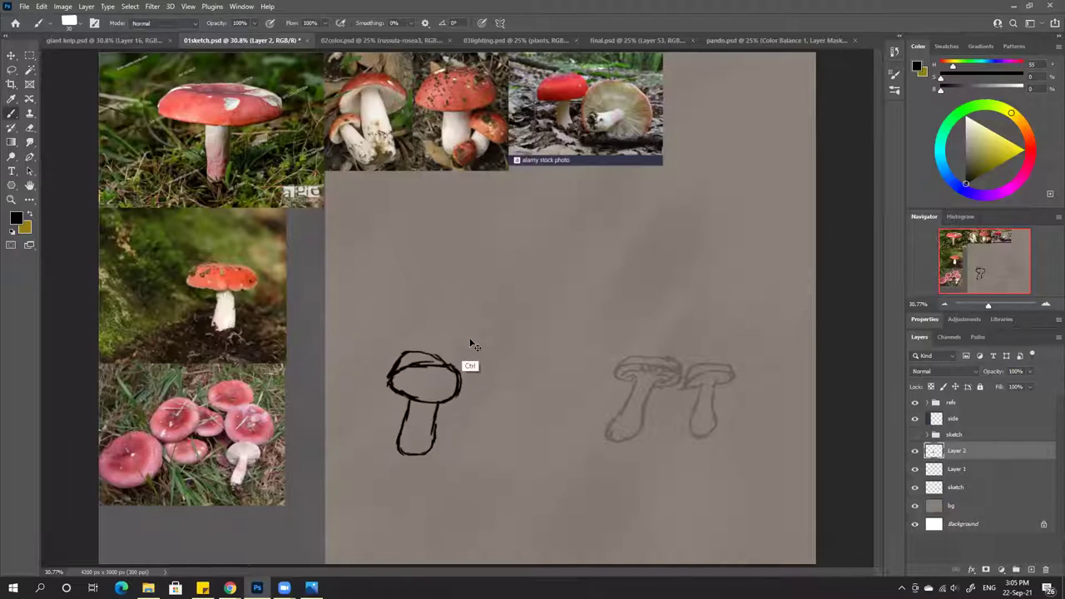
pyautogui.hotkey('ctrl', 'z')
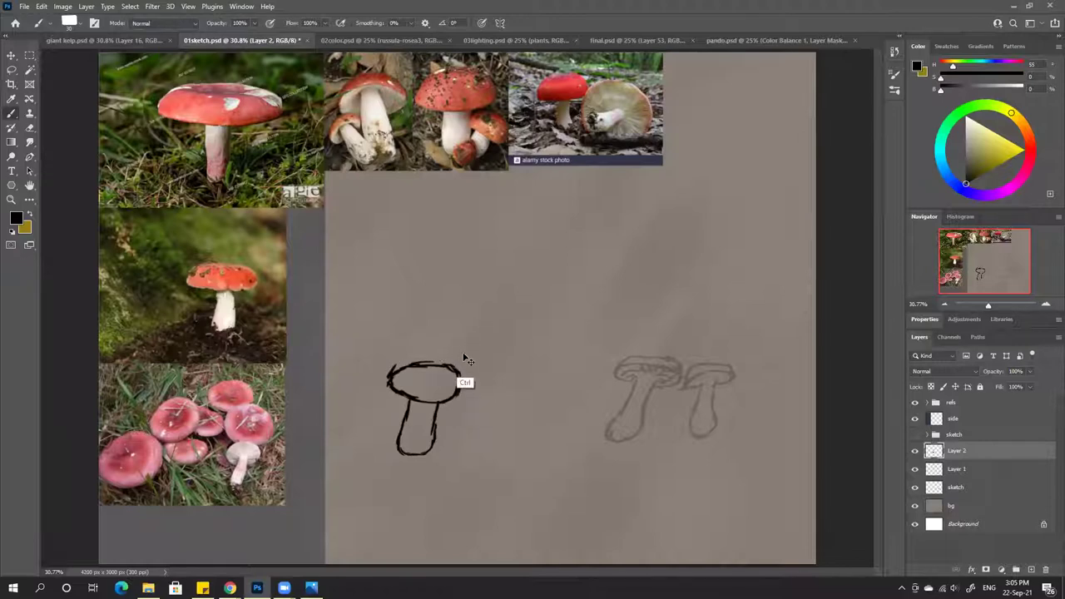
# Draw a domed top over the large mushroom's oval cap and erase the leftover line inside it
pyautogui.moveTo(388, 380)
pyautogui.mouseDown()
pyautogui.moveTo(431, 357)
pyautogui.moveTo(417, 357)
pyautogui.moveTo(451, 368)
pyautogui.mouseUp()
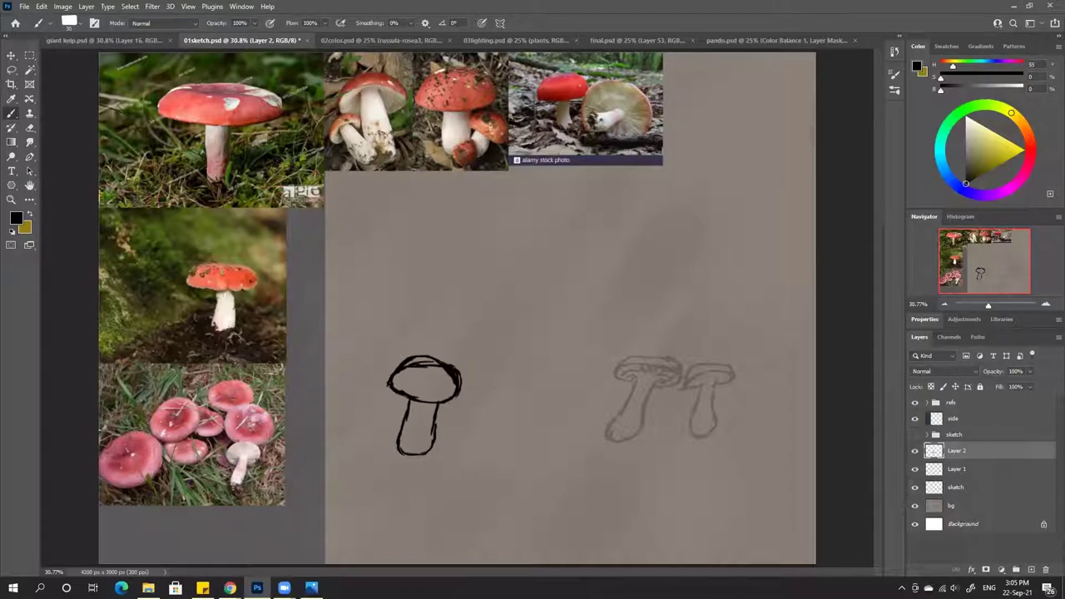
pyautogui.press('e')
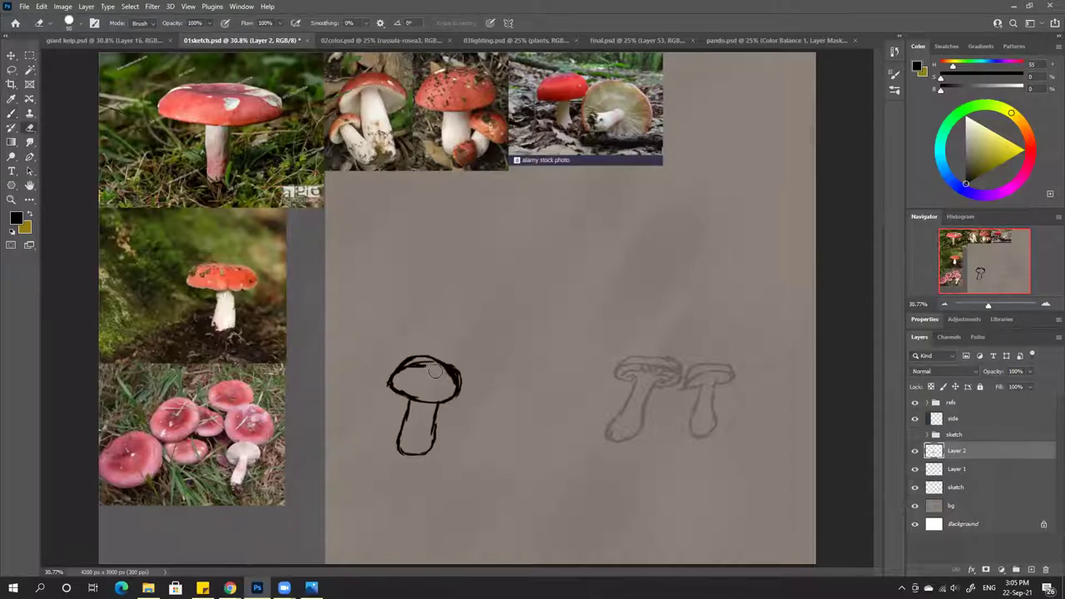
pyautogui.moveTo(433, 372)
pyautogui.mouseDown()
pyautogui.moveTo(403, 379)
pyautogui.moveTo(436, 372)
pyautogui.mouseUp()
# Add short vertical strokes along the large cap's lower rim, thicken its outline and widen the base of the stem
pyautogui.press('b')
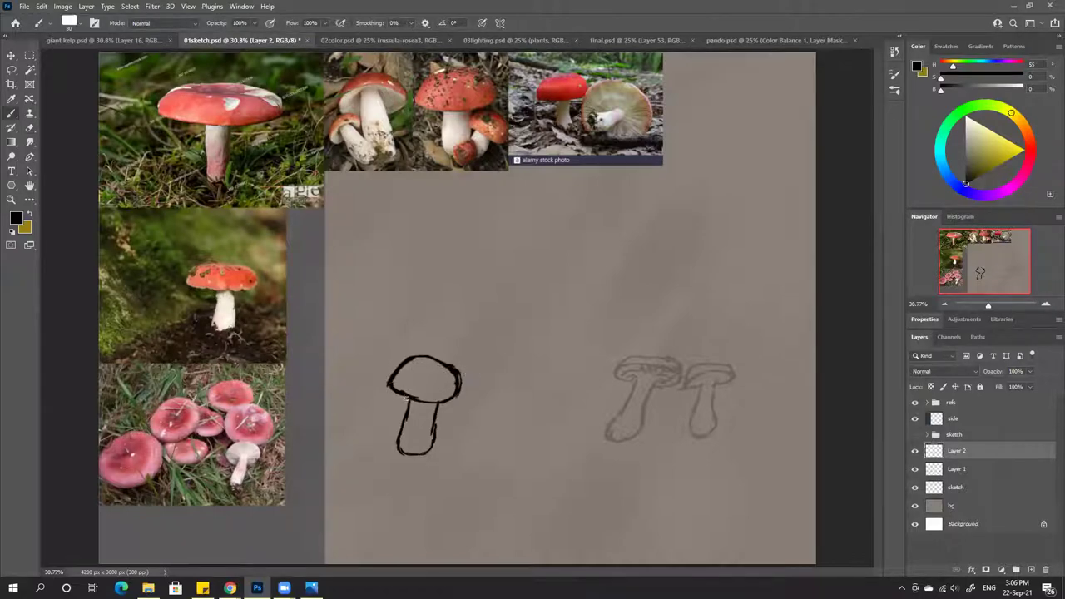
pyautogui.moveTo(406, 398)
pyautogui.mouseDown()
pyautogui.moveTo(469, 390)
pyautogui.moveTo(455, 372)
pyautogui.moveTo(466, 381)
pyautogui.moveTo(458, 392)
pyautogui.moveTo(438, 353)
pyautogui.moveTo(414, 356)
pyautogui.moveTo(448, 366)
pyautogui.moveTo(429, 355)
pyautogui.moveTo(397, 377)
pyautogui.moveTo(454, 393)
pyautogui.mouseUp()
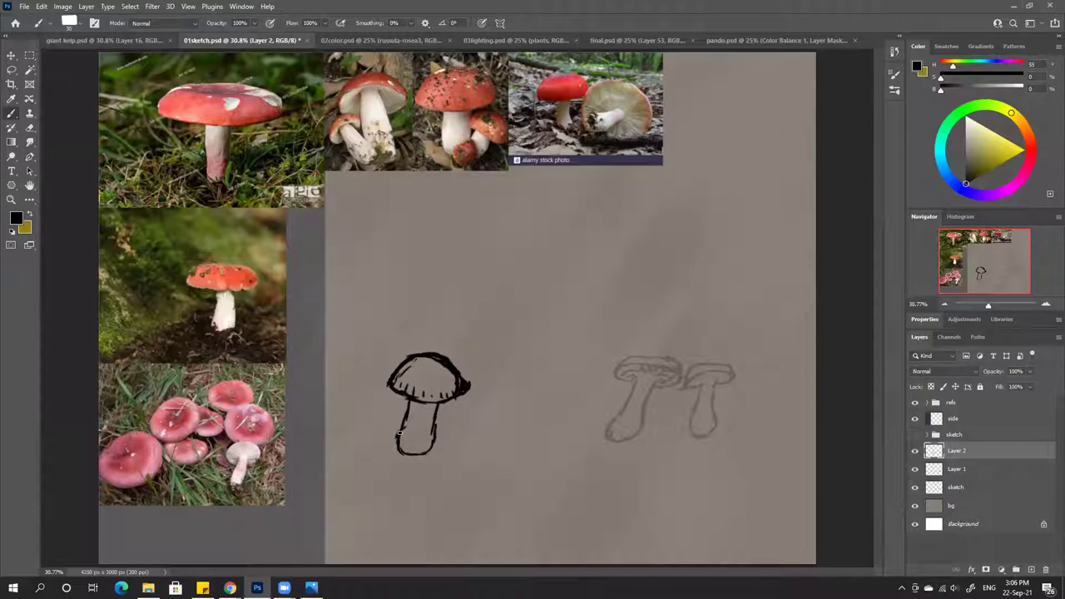
pyautogui.moveTo(399, 433)
pyautogui.mouseDown()
pyautogui.moveTo(418, 452)
pyautogui.moveTo(440, 436)
pyautogui.moveTo(436, 427)
pyautogui.moveTo(420, 453)
pyautogui.mouseUp()
# Lasso the large mushroom and scale it up to about 122%, then apply the transform
pyautogui.press('l')
pyautogui.moveTo(476, 344)
pyautogui.mouseDown()
pyautogui.moveTo(357, 440)
pyautogui.moveTo(478, 341)
pyautogui.mouseUp()
pyautogui.press('v')
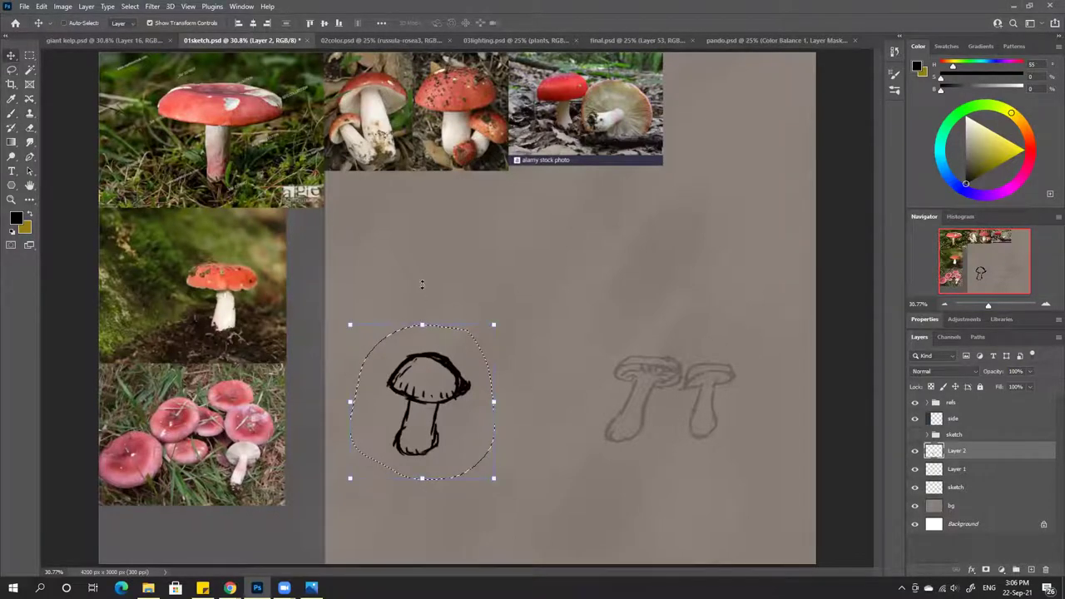
pyautogui.moveTo(421, 324)
pyautogui.mouseDown()
pyautogui.moveTo(425, 261)
pyautogui.moveTo(456, 357)
pyautogui.mouseUp()
pyautogui.moveTo(433, 298); pyautogui.dragTo(463, 316)
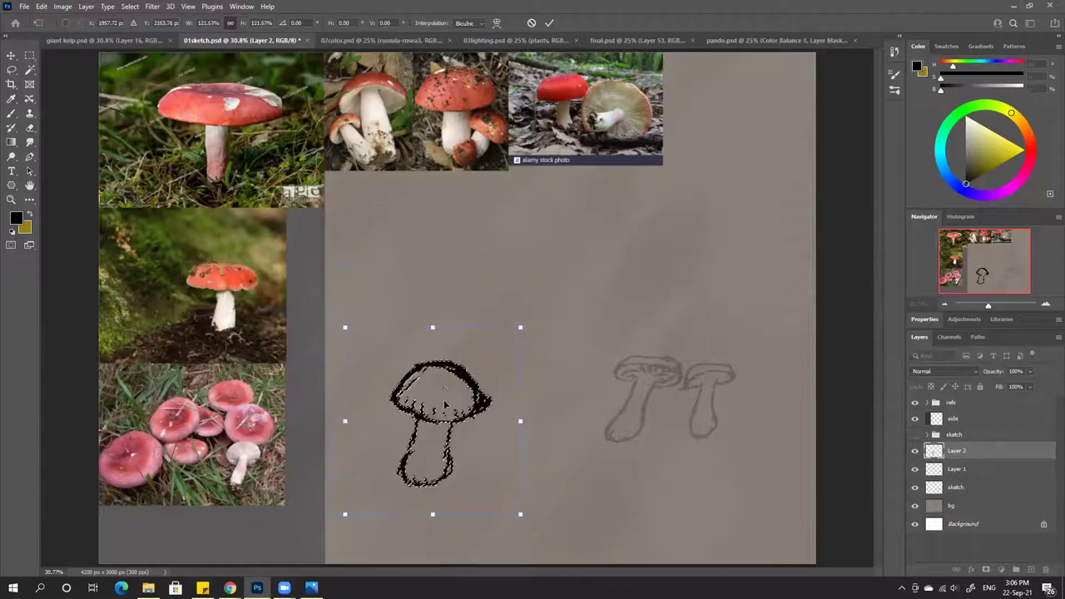
pyautogui.click(549, 23)
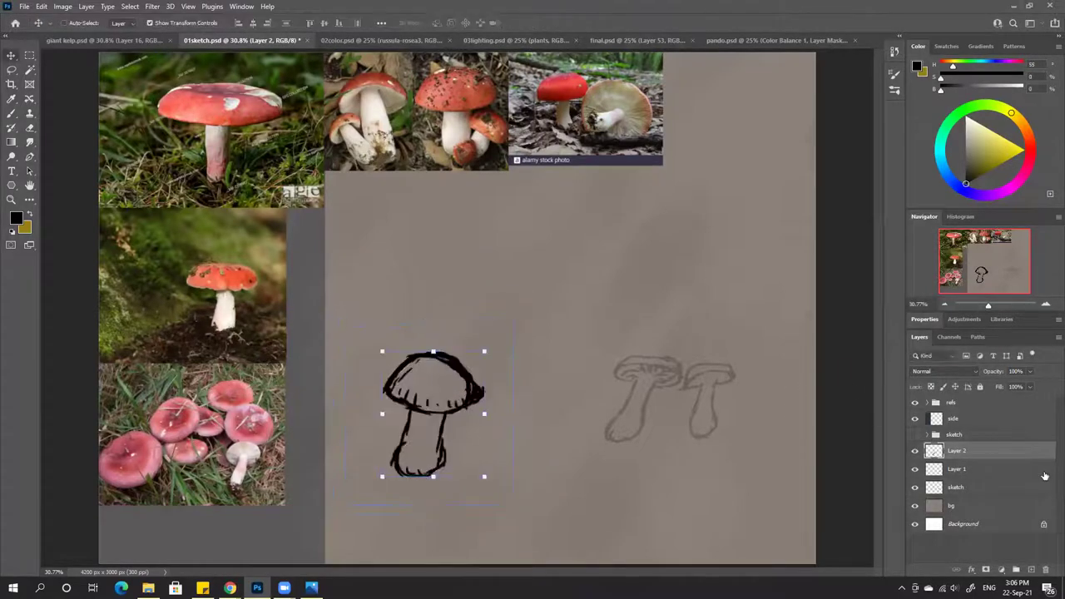
# Add an empty layer above Layer 2 and ready the brush for drawing on it
pyautogui.click(957, 471)
pyautogui.click(961, 451)
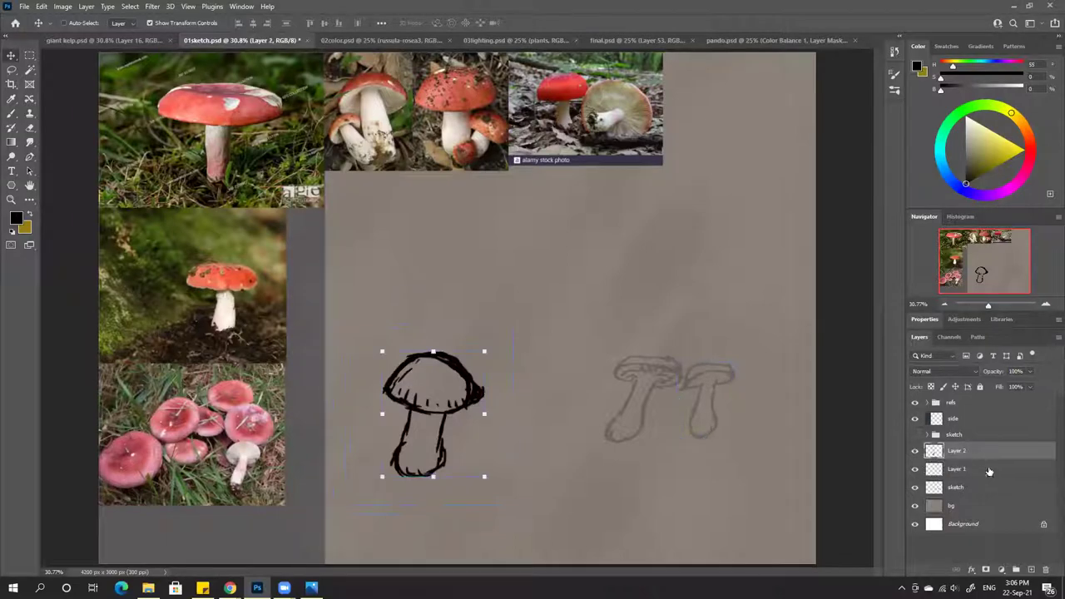
pyautogui.click(1031, 569)
pyautogui.press('b')
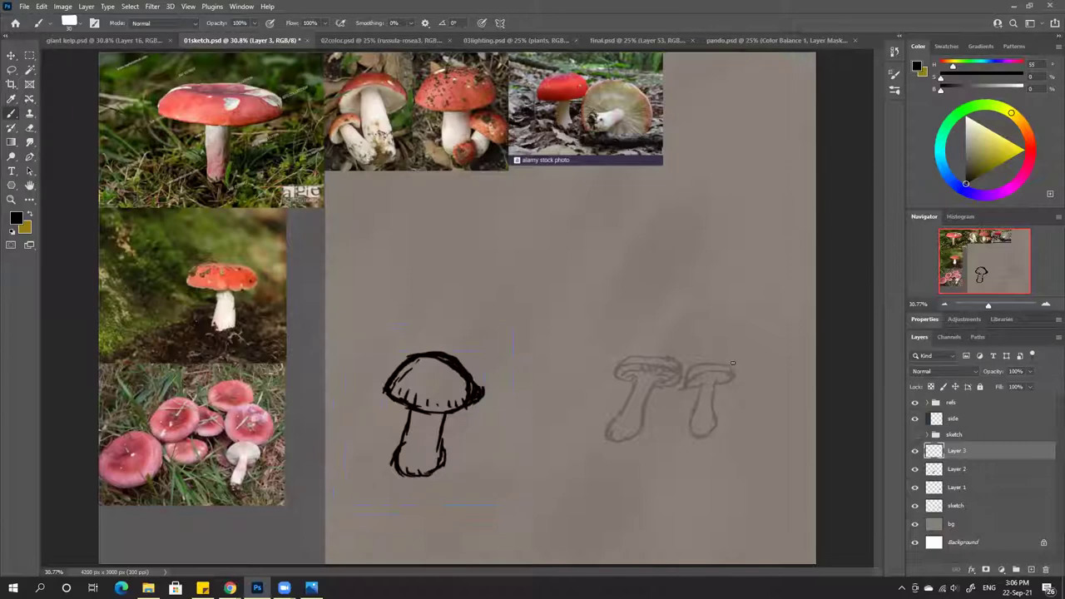
# Erase the faded rightmost small mushroom from Layer 1
pyautogui.click(936, 489)
pyautogui.press('e')
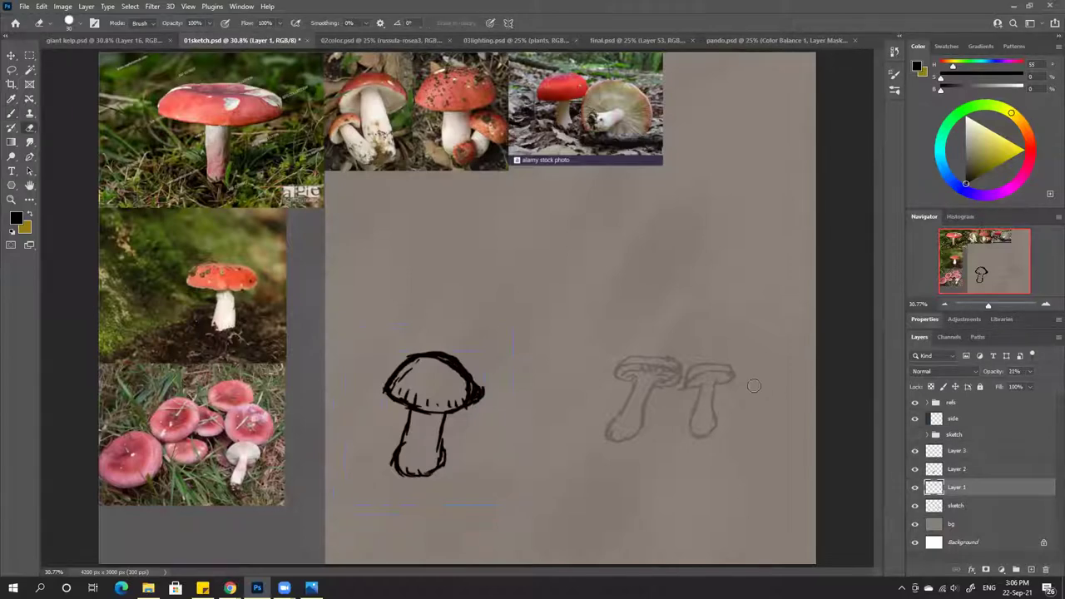
pyautogui.moveTo(730, 365)
pyautogui.mouseDown()
pyautogui.moveTo(692, 368)
pyautogui.moveTo(687, 385)
pyautogui.moveTo(730, 376)
pyautogui.moveTo(687, 388)
pyautogui.moveTo(708, 394)
pyautogui.moveTo(698, 433)
pyautogui.moveTo(713, 404)
pyautogui.mouseUp()
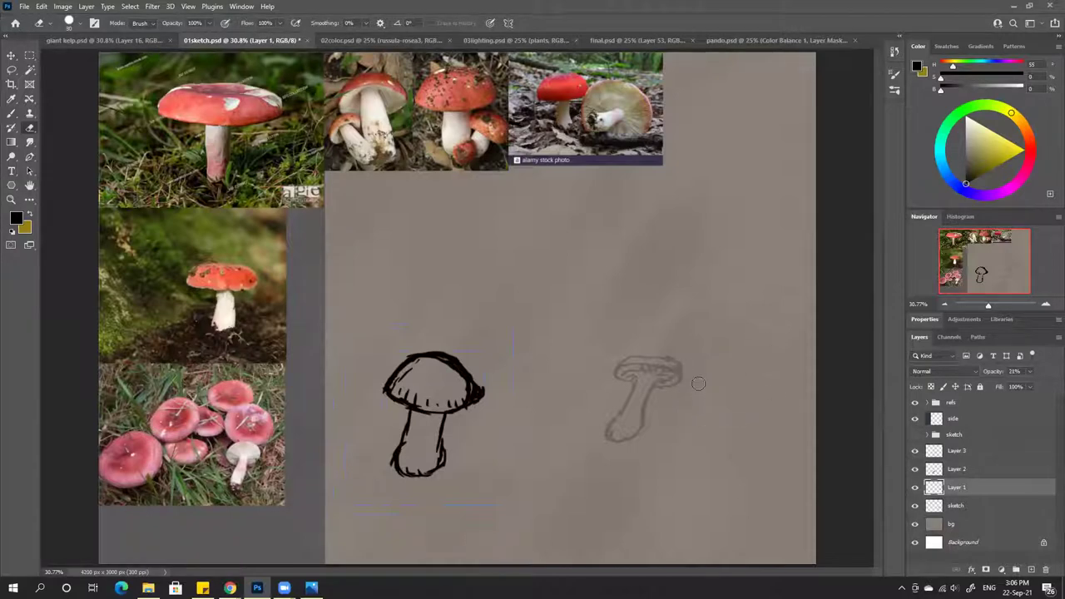
# Enlarge the eraser and erase the remaining faded small mushroom from the sketch layer
pyautogui.press(']')
pyautogui.press(']')
pyautogui.press(']')
pyautogui.press(']')
pyautogui.press(']')
pyautogui.click(931, 470)
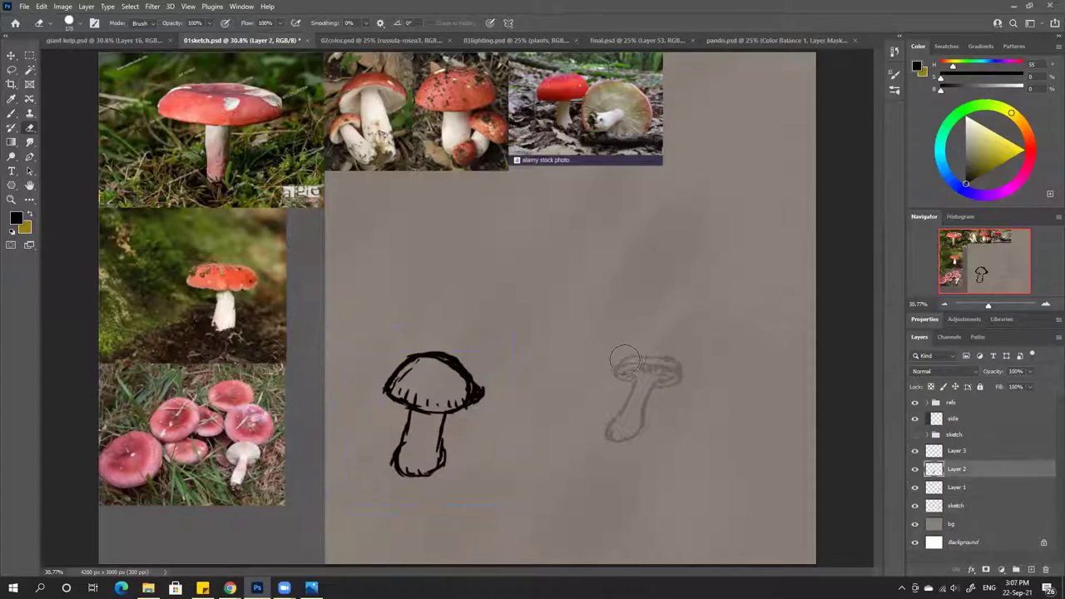
pyautogui.hotkey('alt', '[')
pyautogui.hotkey('alt', '[')
pyautogui.moveTo(675, 379)
pyautogui.mouseDown()
pyautogui.moveTo(642, 361)
pyautogui.moveTo(632, 372)
pyautogui.moveTo(662, 390)
pyautogui.moveTo(625, 404)
pyautogui.moveTo(628, 429)
pyautogui.mouseUp()
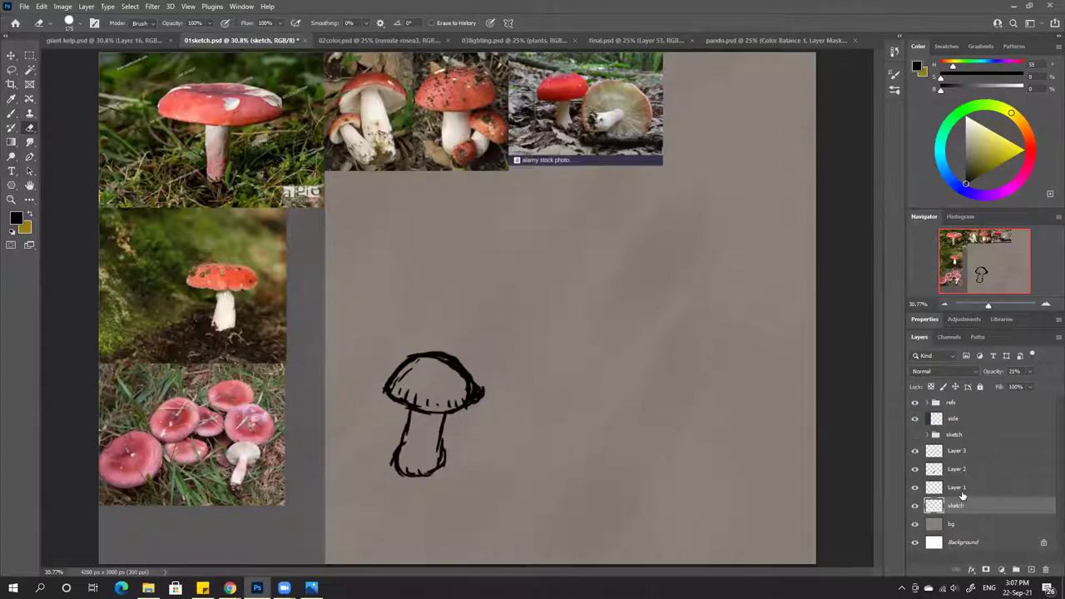
# Delete the emptied sketch layer and Layer 1
pyautogui.hotkey('alt', ']')
pyautogui.hotkey('alt', '[')
pyautogui.press('Delete')
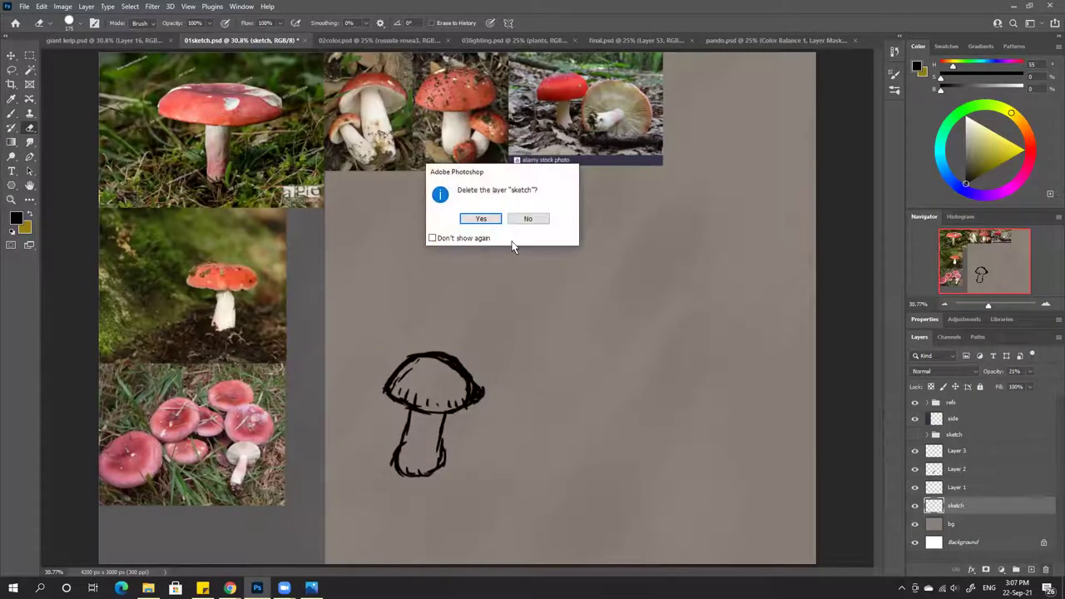
pyautogui.click(478, 218)
pyautogui.click(957, 487)
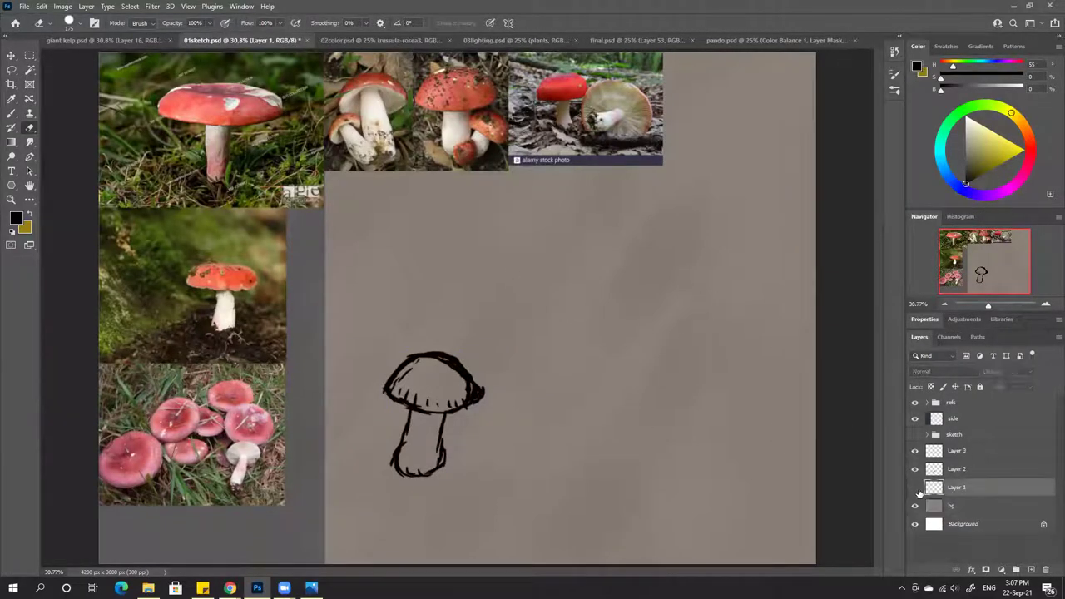
pyautogui.press('Delete')
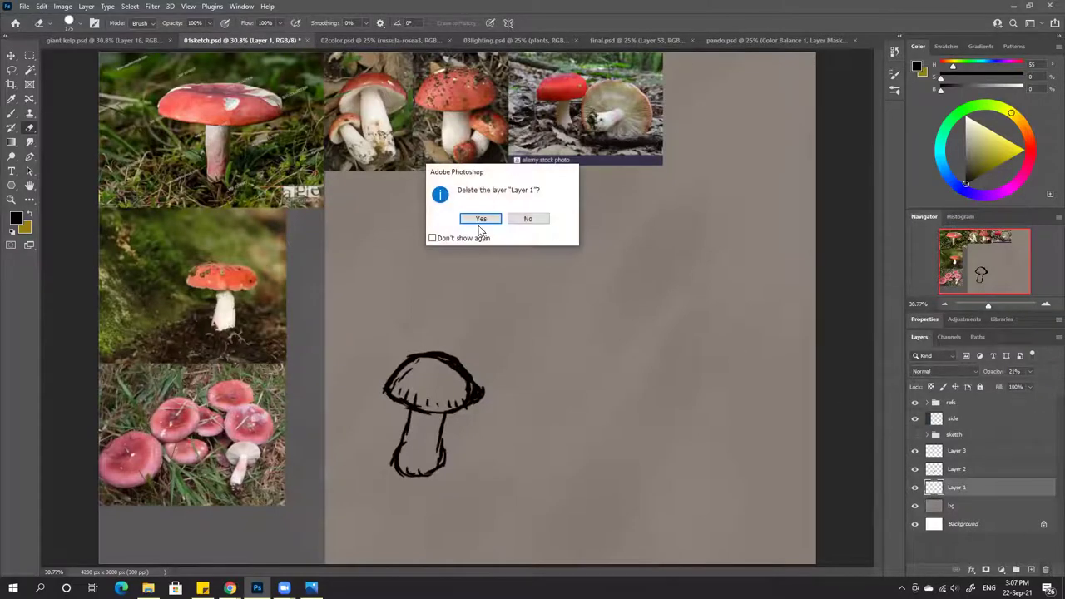
pyautogui.click(479, 218)
# Draw a second, smaller mushroom on Layer 3 to the right of the large one, with a straight stem and tilted oval cap
pyautogui.click(933, 450)
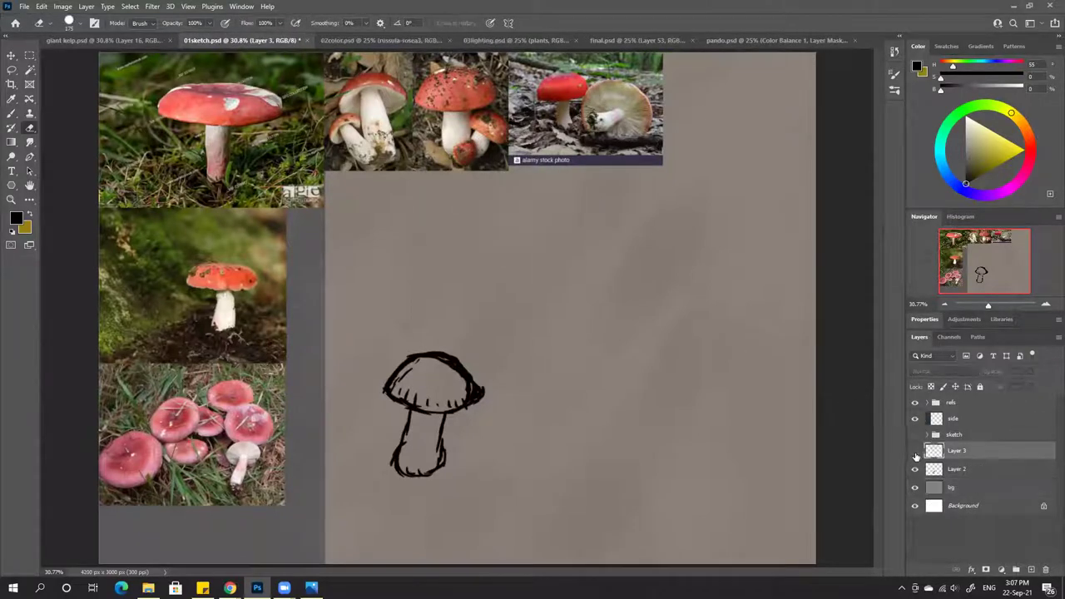
pyautogui.press('b')
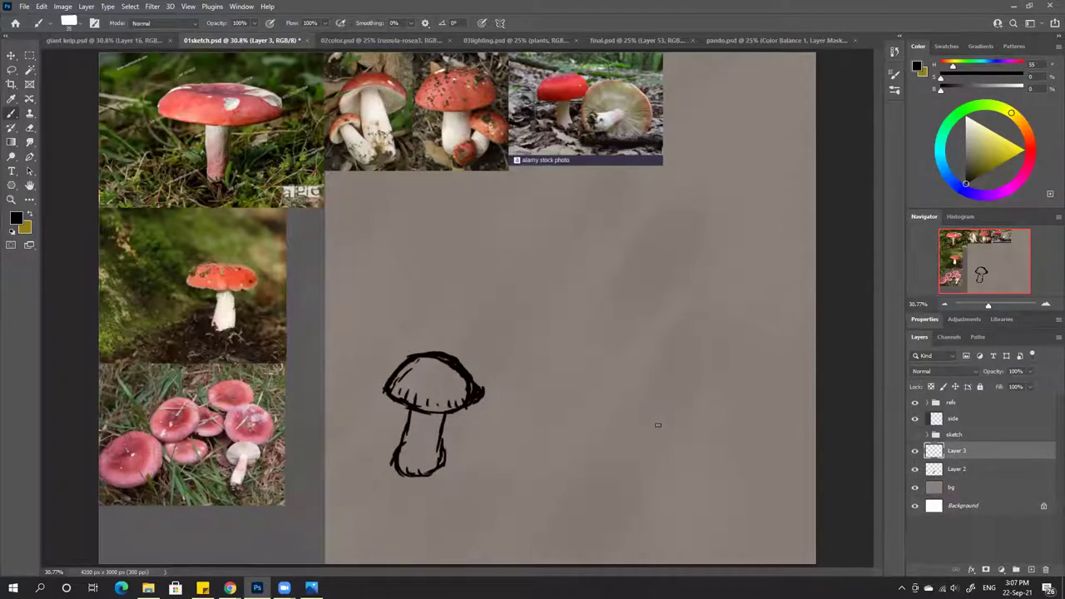
pyautogui.moveTo(658, 425)
pyautogui.mouseDown()
pyautogui.moveTo(653, 438)
pyautogui.moveTo(665, 442)
pyautogui.moveTo(688, 429)
pyautogui.mouseUp()
pyautogui.moveTo(654, 384)
pyautogui.mouseDown()
pyautogui.moveTo(656, 428)
pyautogui.moveTo(683, 432)
pyautogui.moveTo(678, 392)
pyautogui.moveTo(684, 420)
pyautogui.mouseUp()
pyautogui.moveTo(626, 391)
pyautogui.mouseDown()
pyautogui.moveTo(689, 379)
pyautogui.moveTo(689, 354)
pyautogui.moveTo(698, 359)
pyautogui.moveTo(679, 350)
pyautogui.moveTo(638, 362)
pyautogui.moveTo(629, 388)
pyautogui.moveTo(661, 352)
pyautogui.moveTo(647, 358)
pyautogui.moveTo(692, 378)
pyautogui.mouseUp()
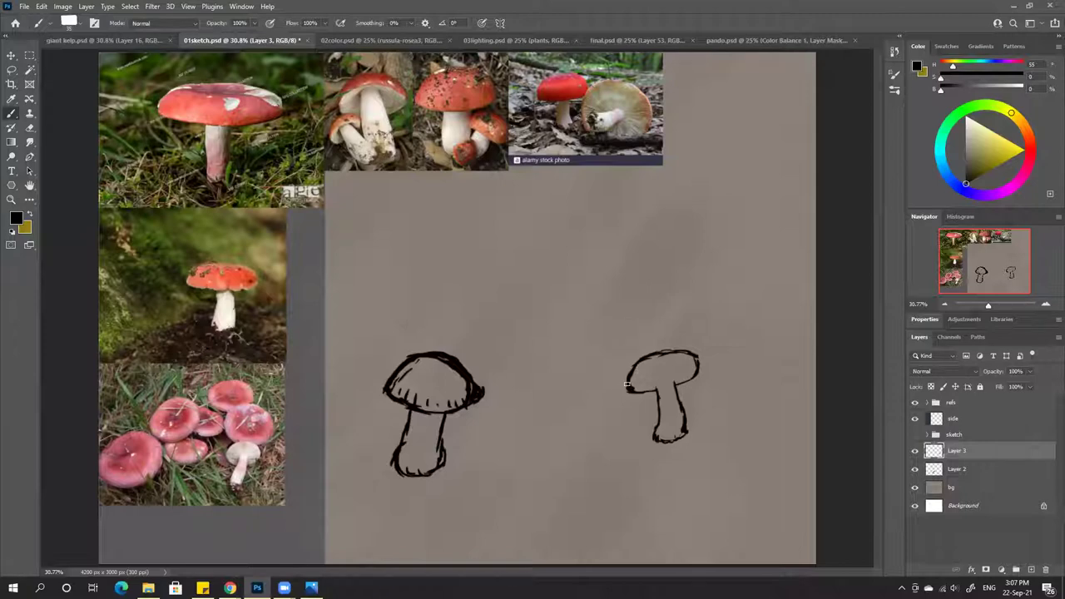
pyautogui.moveTo(626, 383)
pyautogui.mouseDown()
pyautogui.moveTo(632, 349)
pyautogui.moveTo(670, 344)
pyautogui.moveTo(645, 345)
pyautogui.moveTo(701, 367)
pyautogui.mouseUp()
# Check the finished mushrooms in final.psd, then reinforce the second mushroom's upper cap outline and draw gill lines radiating from its stem in 01sketch.psd
pyautogui.click(637, 40)
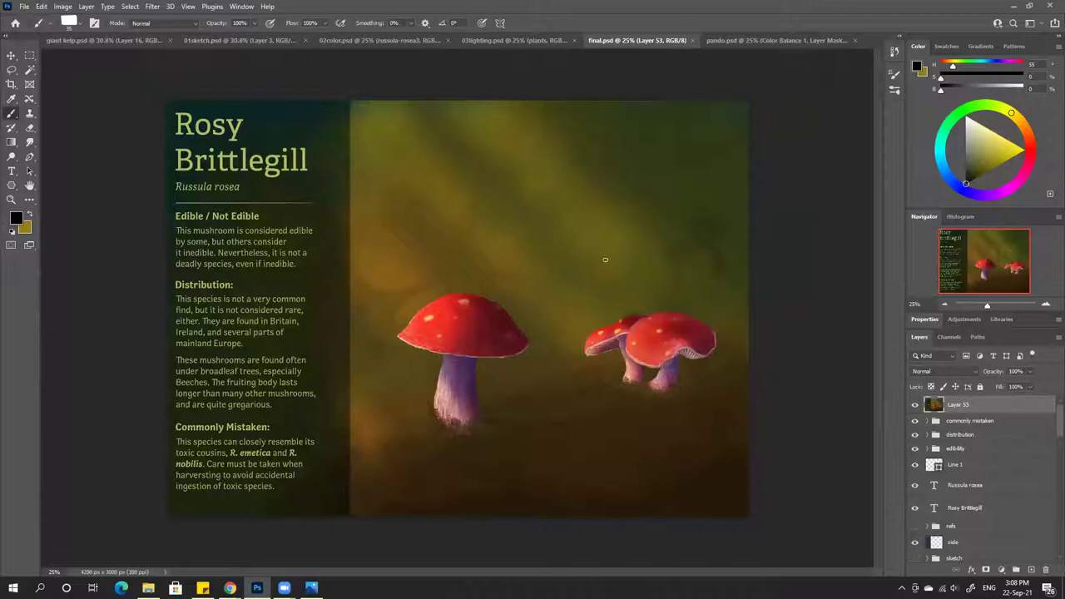
pyautogui.click(259, 39)
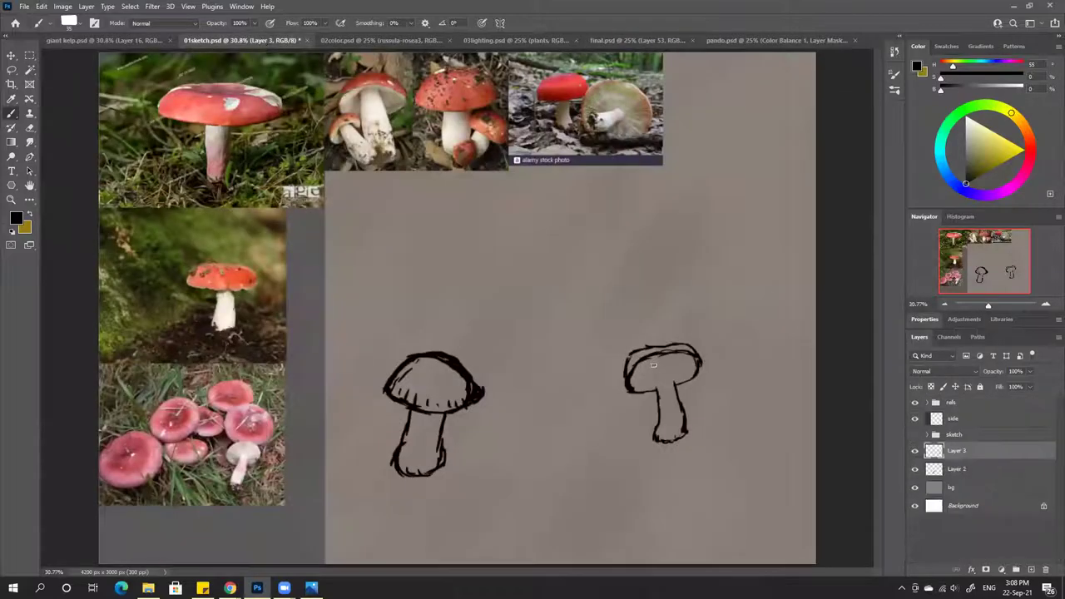
pyautogui.moveTo(630, 355); pyautogui.dragTo(628, 389)
pyautogui.moveTo(650, 348)
pyautogui.mouseDown()
pyautogui.moveTo(689, 344)
pyautogui.moveTo(699, 360)
pyautogui.moveTo(689, 345)
pyautogui.mouseUp()
pyautogui.moveTo(654, 372)
pyautogui.mouseDown()
pyautogui.moveTo(655, 385)
pyautogui.moveTo(683, 365)
pyautogui.moveTo(676, 380)
pyautogui.moveTo(641, 388)
pyautogui.moveTo(639, 369)
pyautogui.moveTo(666, 366)
pyautogui.moveTo(640, 386)
pyautogui.moveTo(652, 386)
pyautogui.moveTo(691, 375)
pyautogui.moveTo(690, 358)
pyautogui.mouseUp()
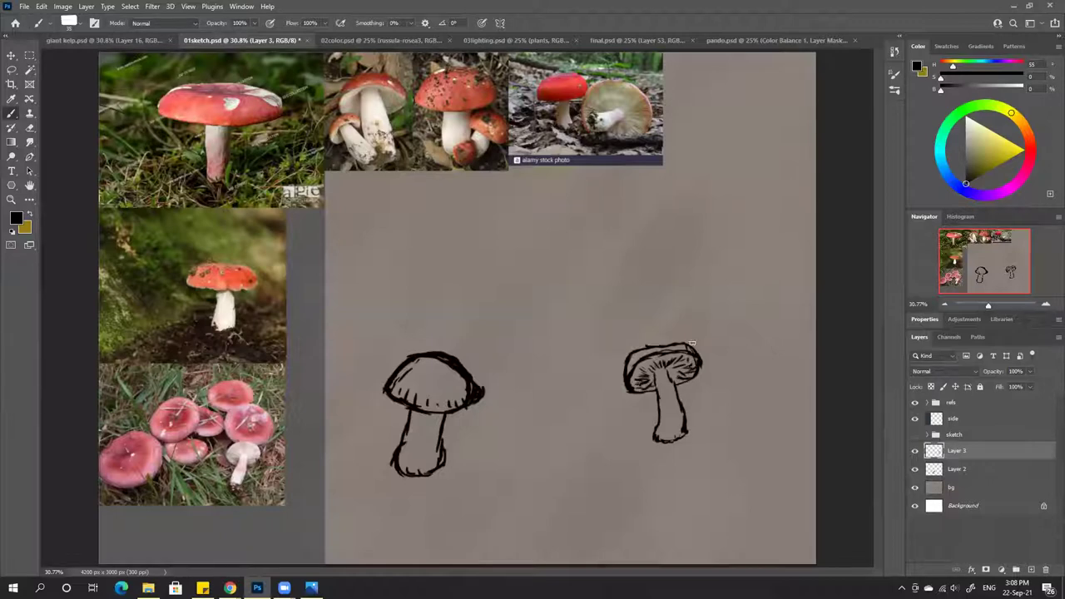
# Add an empty layer above Layer 3, try a few curved strokes between the two mushrooms and undo them
pyautogui.click(1031, 570)
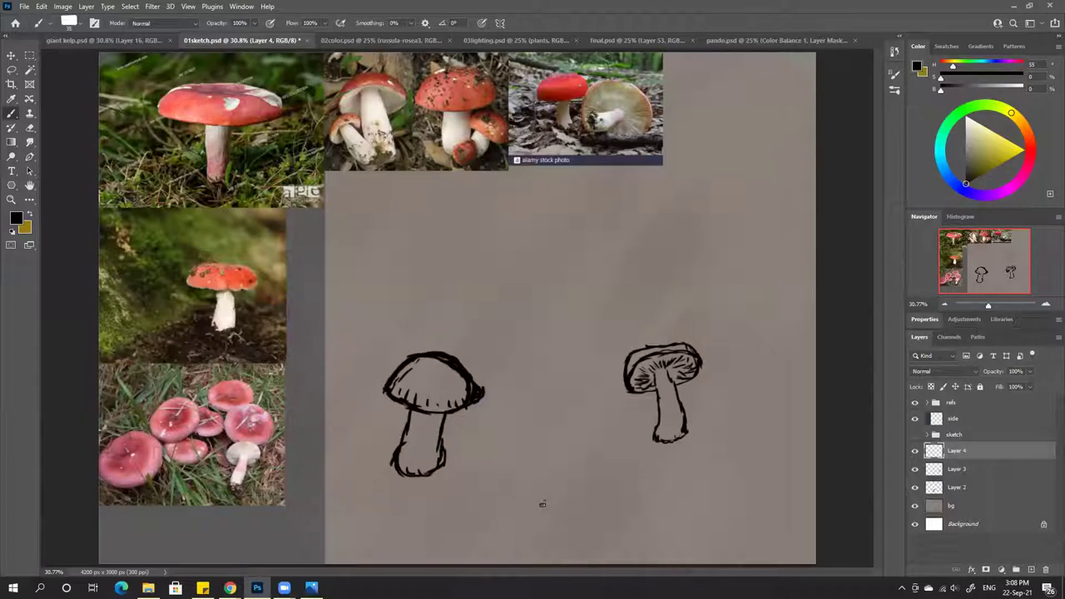
pyautogui.moveTo(541, 503)
pyautogui.mouseDown()
pyautogui.moveTo(562, 496)
pyautogui.moveTo(577, 463)
pyautogui.moveTo(562, 497)
pyautogui.moveTo(545, 504)
pyautogui.moveTo(552, 516)
pyautogui.moveTo(579, 515)
pyautogui.mouseUp()
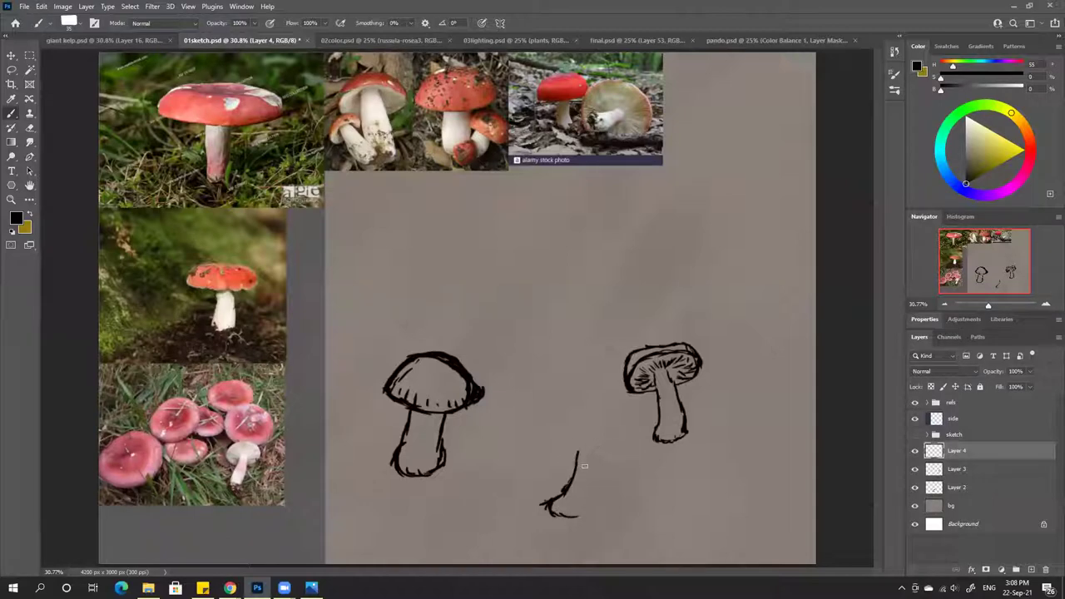
pyautogui.hotkey('ctrl', 'z')
pyautogui.hotkey('ctrl', 'z')
pyautogui.hotkey('ctrl', 'z')
# Draw a flattened oval cap outline on Layer 4, below and between the two existing mushrooms
pyautogui.moveTo(550, 439)
pyautogui.mouseDown()
pyautogui.moveTo(527, 464)
pyautogui.moveTo(537, 478)
pyautogui.mouseUp()
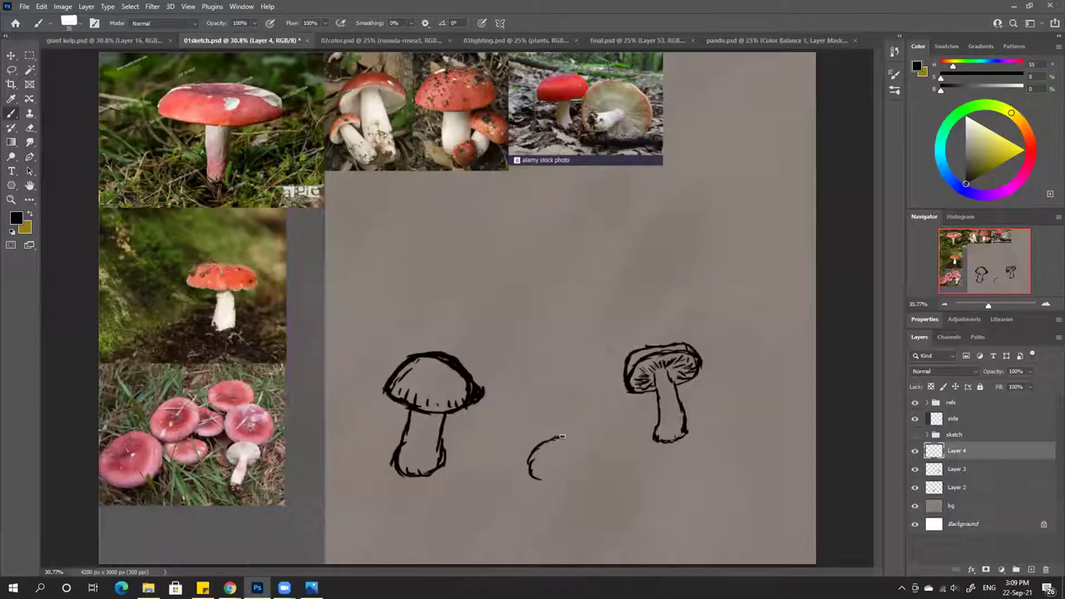
pyautogui.moveTo(553, 438)
pyautogui.mouseDown()
pyautogui.moveTo(625, 462)
pyautogui.moveTo(607, 452)
pyautogui.moveTo(612, 464)
pyautogui.moveTo(598, 478)
pyautogui.moveTo(536, 476)
pyautogui.moveTo(592, 479)
pyautogui.mouseUp()
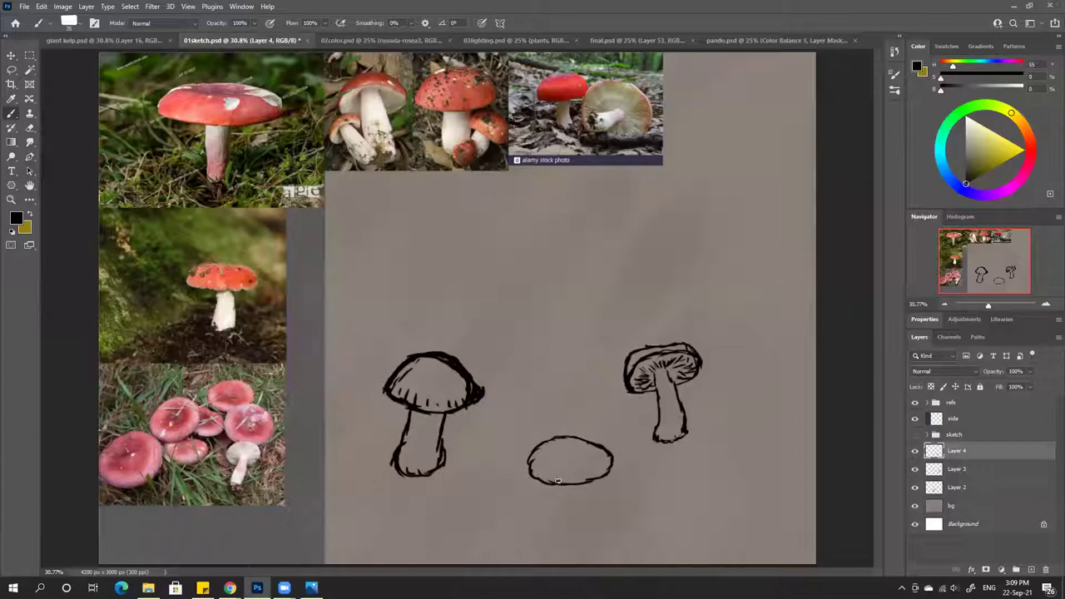
pyautogui.moveTo(566, 476)
pyautogui.mouseDown()
pyautogui.moveTo(608, 474)
pyautogui.moveTo(539, 482)
pyautogui.mouseUp()
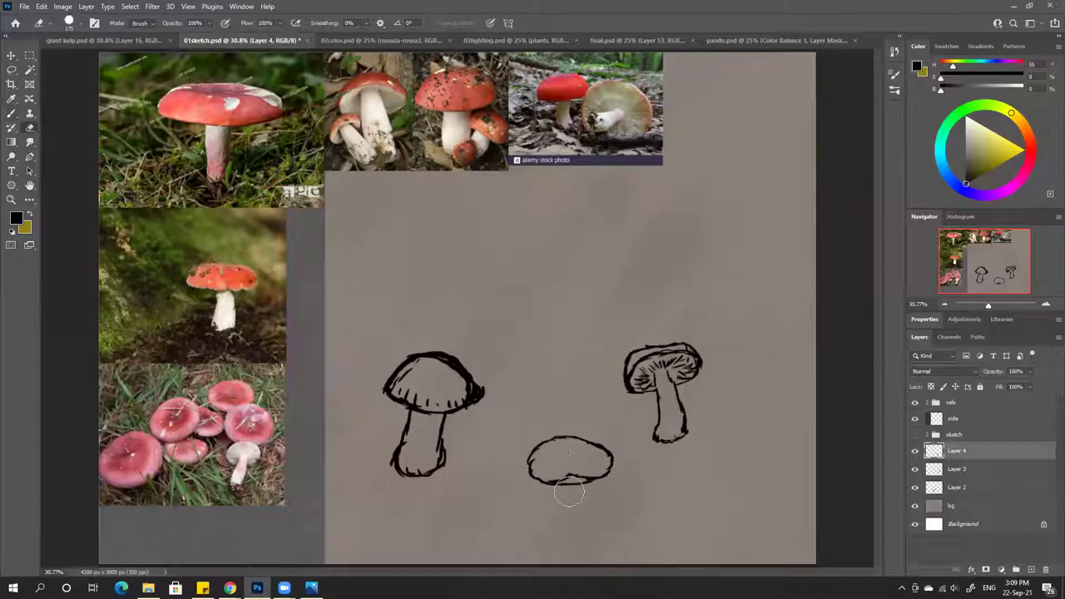
# Shrink the eraser and erase the cap's lower outline below the small notch where the stem attaches
pyautogui.press('e')
pyautogui.press('[')
pyautogui.press('[')
pyautogui.press('[')
pyautogui.press('[')
pyautogui.press('[')
pyautogui.moveTo(586, 483); pyautogui.dragTo(552, 486)
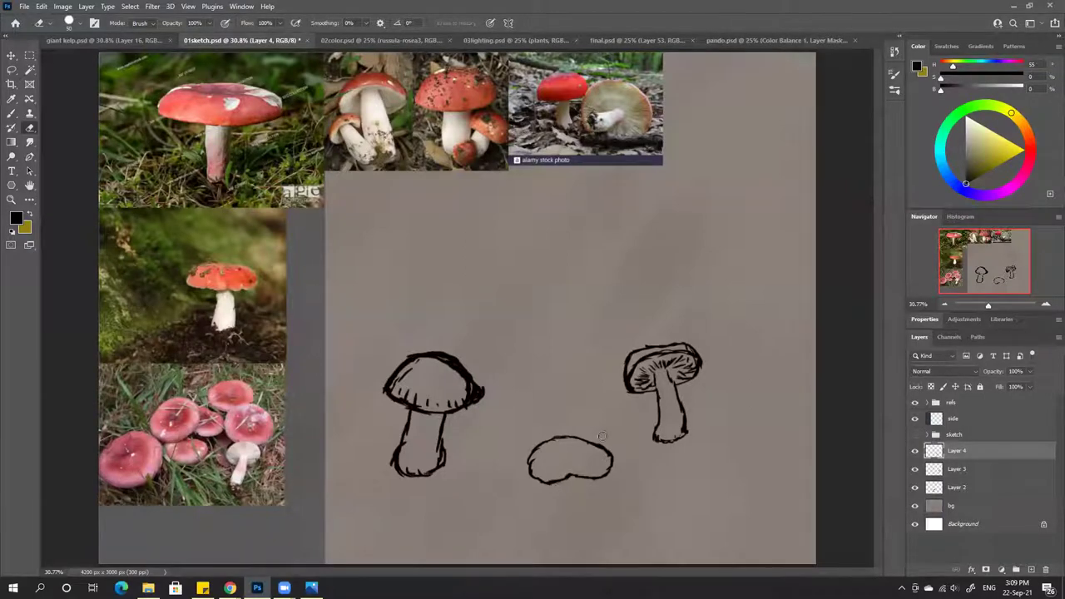
# Draw a short stem with a rounded base, slanting down to the left from the notch in the third mushroom's cap
pyautogui.press('b')
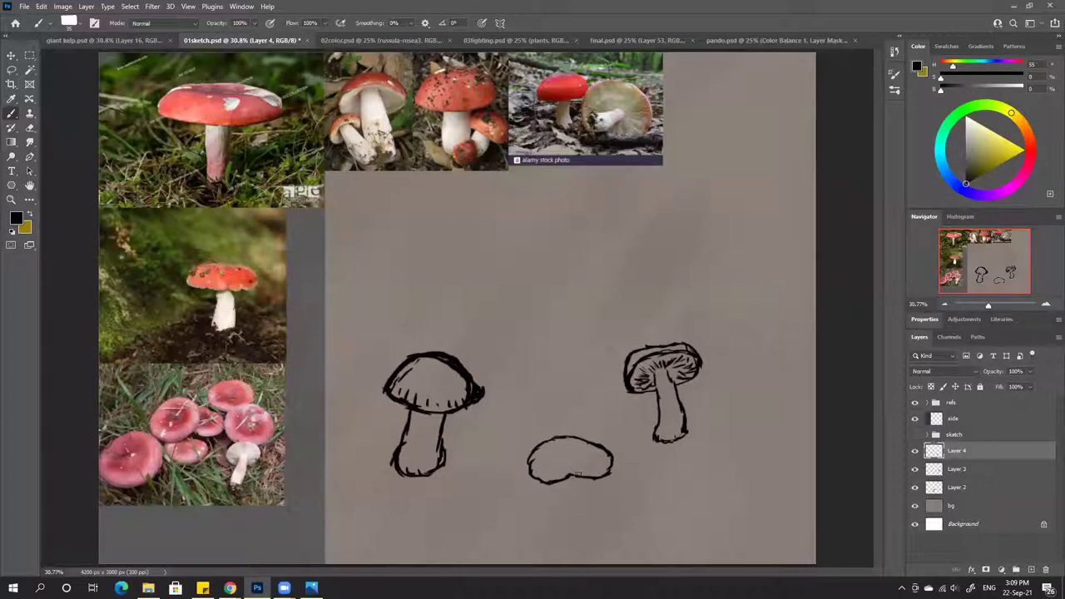
pyautogui.moveTo(567, 480)
pyautogui.mouseDown()
pyautogui.moveTo(563, 495)
pyautogui.moveTo(586, 486)
pyautogui.moveTo(584, 497)
pyautogui.moveTo(555, 504)
pyautogui.moveTo(550, 524)
pyautogui.moveTo(576, 508)
pyautogui.moveTo(561, 520)
pyautogui.mouseUp()
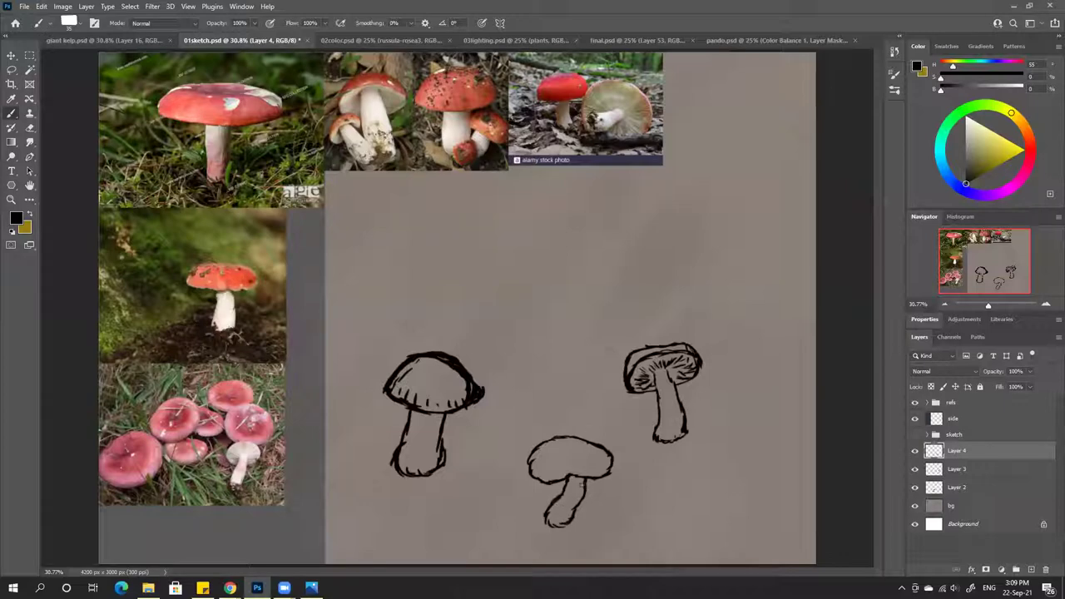
pyautogui.moveTo(548, 518); pyautogui.dragTo(561, 529)
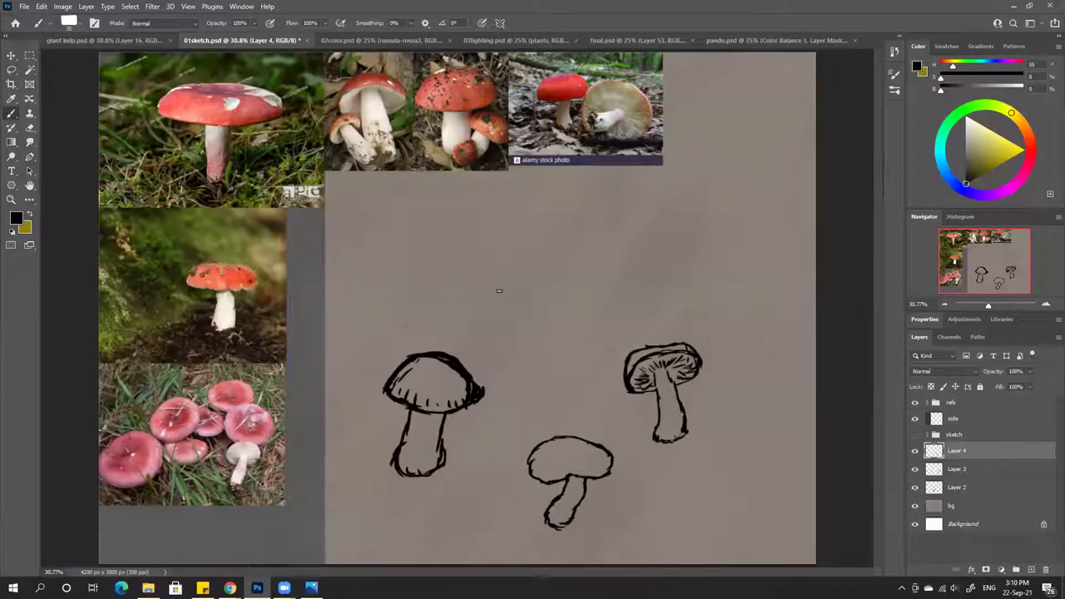
# Check the finished mushrooms in final.psd, then thicken the third mushroom's lower rim and add short gill lines around its cap in 01sketch.psd
pyautogui.click(633, 44)
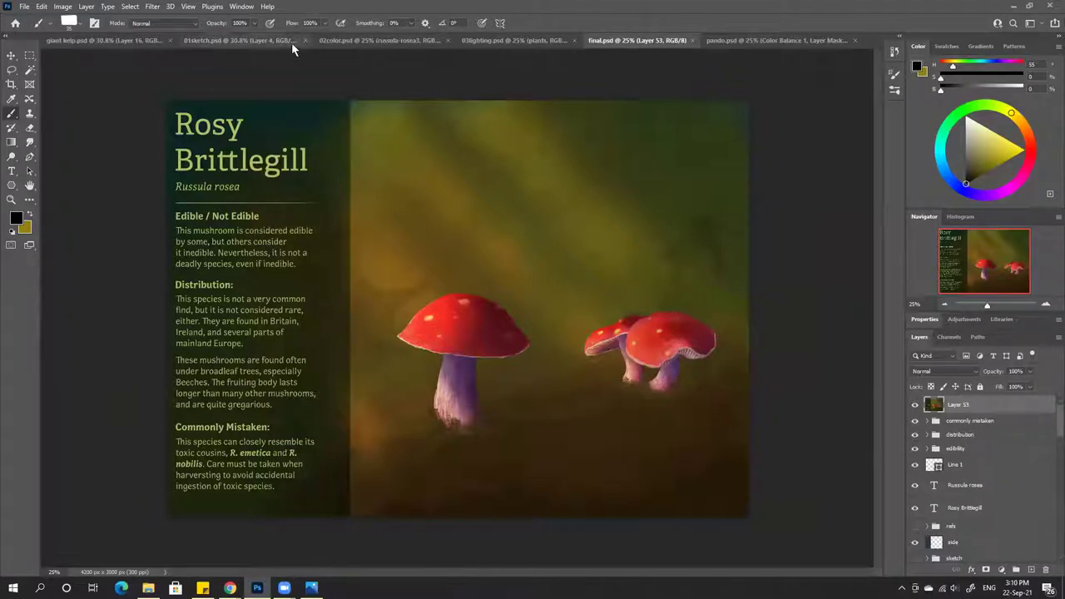
pyautogui.click(258, 39)
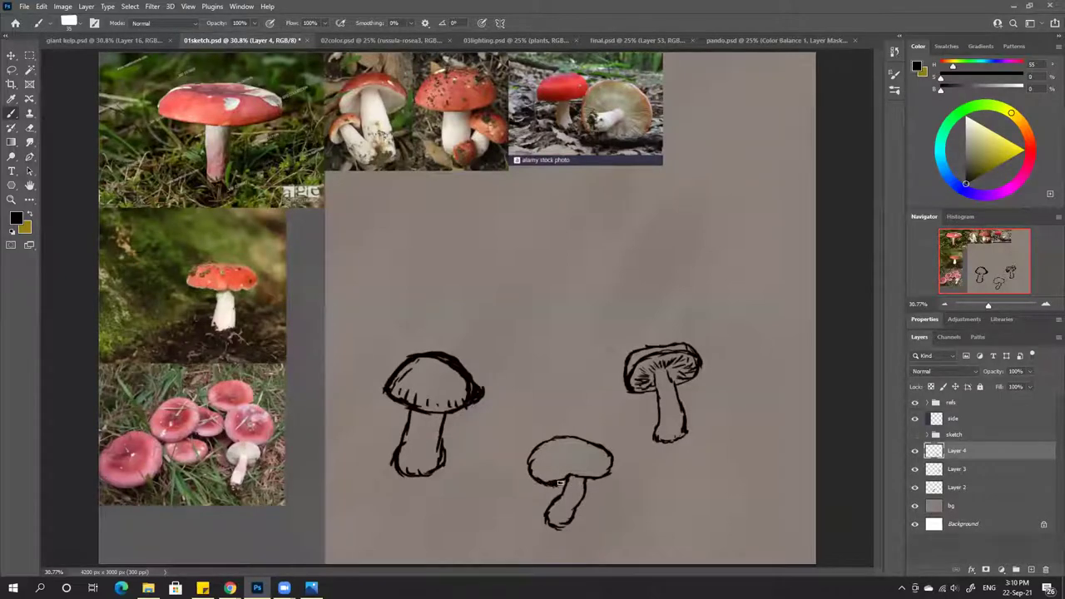
pyautogui.moveTo(579, 481)
pyautogui.mouseDown()
pyautogui.moveTo(614, 465)
pyautogui.moveTo(594, 481)
pyautogui.mouseUp()
pyautogui.moveTo(537, 450)
pyautogui.mouseDown()
pyautogui.moveTo(582, 449)
pyautogui.moveTo(600, 465)
pyautogui.moveTo(546, 474)
pyautogui.moveTo(534, 449)
pyautogui.moveTo(545, 447)
pyautogui.mouseUp()
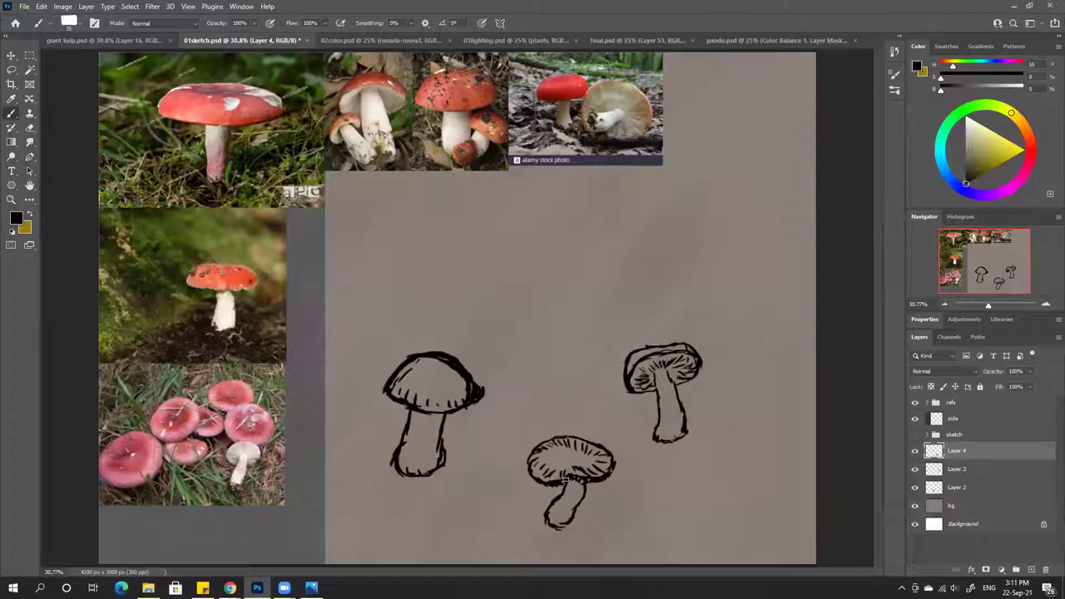
# Thicken and reshape the third mushroom's stem into a narrow neck with a bulbous base, erasing the excess line weight
pyautogui.moveTo(568, 487); pyautogui.dragTo(582, 498)
pyautogui.moveTo(563, 491)
pyautogui.mouseDown()
pyautogui.moveTo(544, 513)
pyautogui.moveTo(555, 522)
pyautogui.mouseUp()
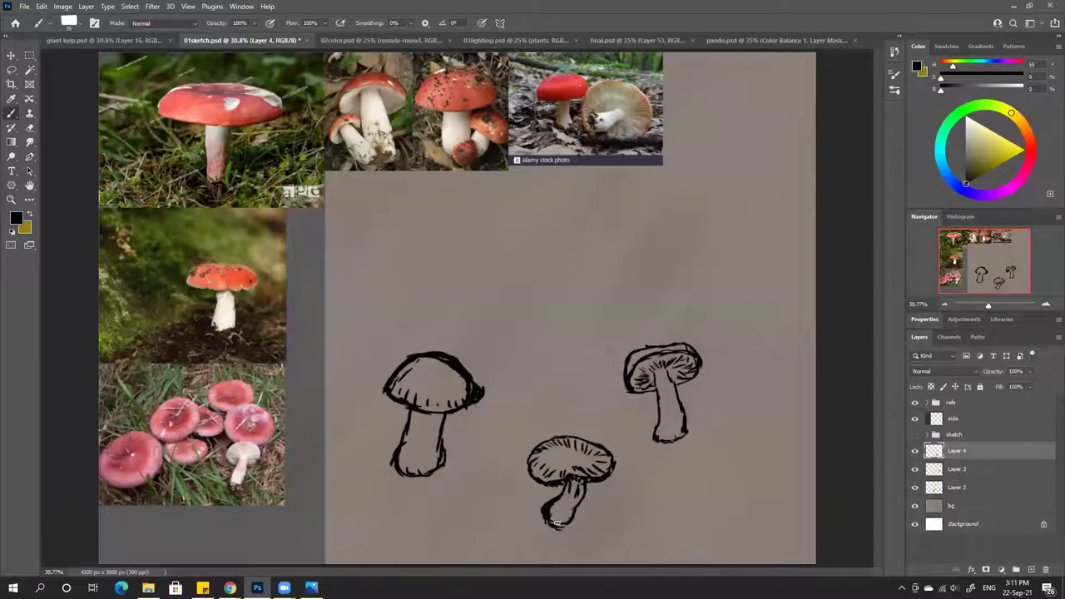
pyautogui.press('e')
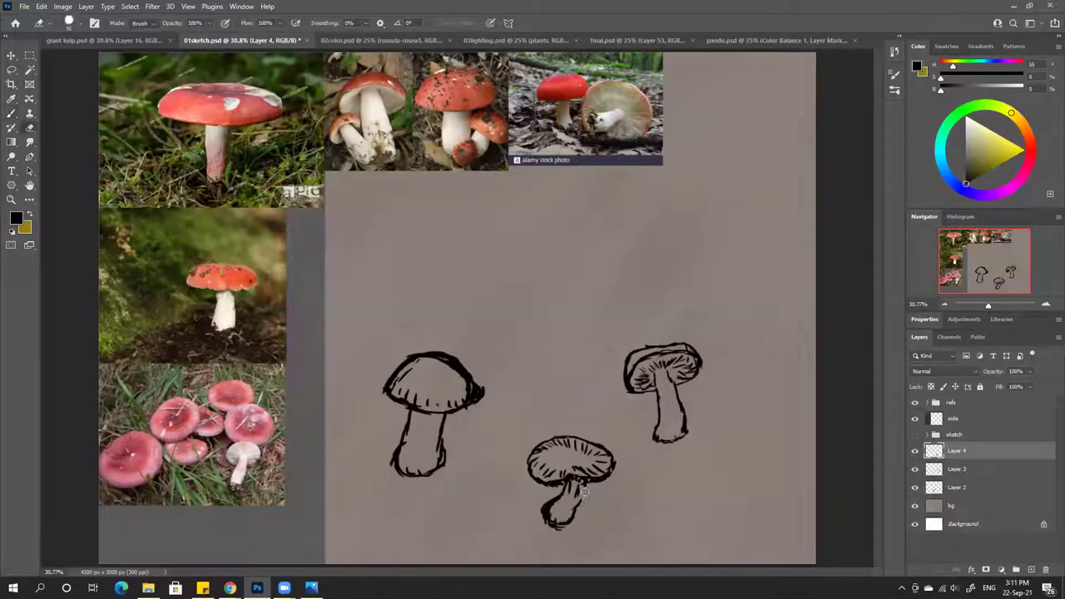
pyautogui.press('b')
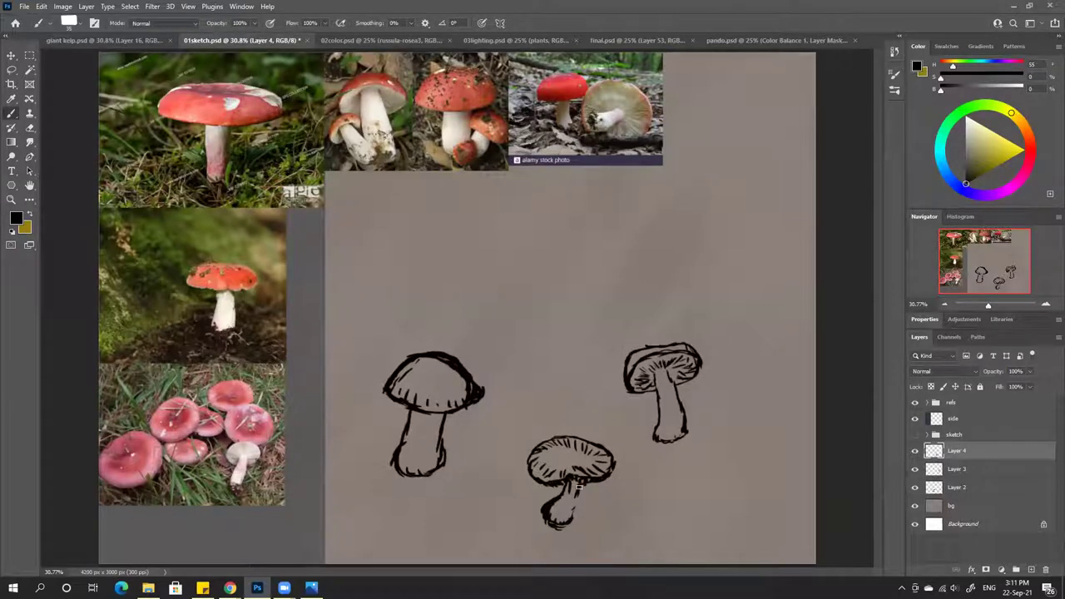
pyautogui.moveTo(579, 488); pyautogui.dragTo(570, 521)
pyautogui.press('e')
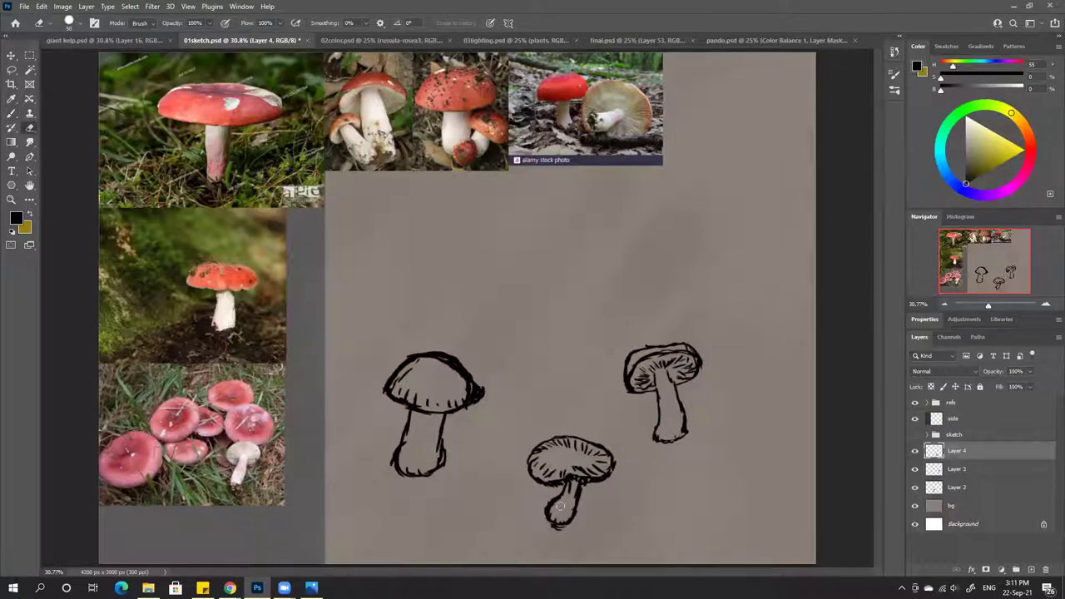
pyautogui.press('b')
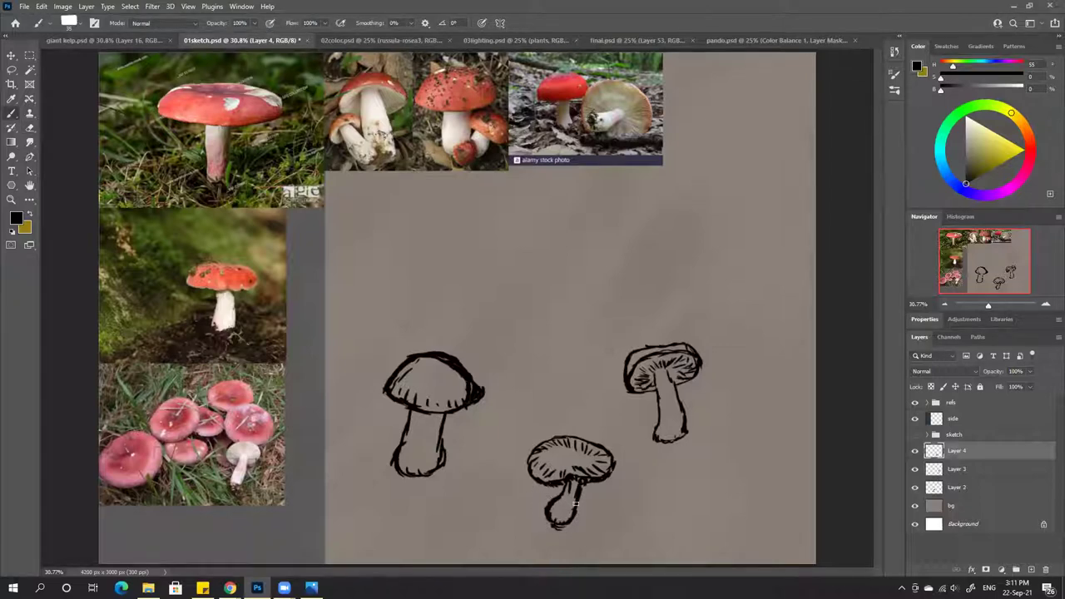
# Move the third mushroom on Layer 4 up and right so it overlaps the second mushroom
pyautogui.press('v')
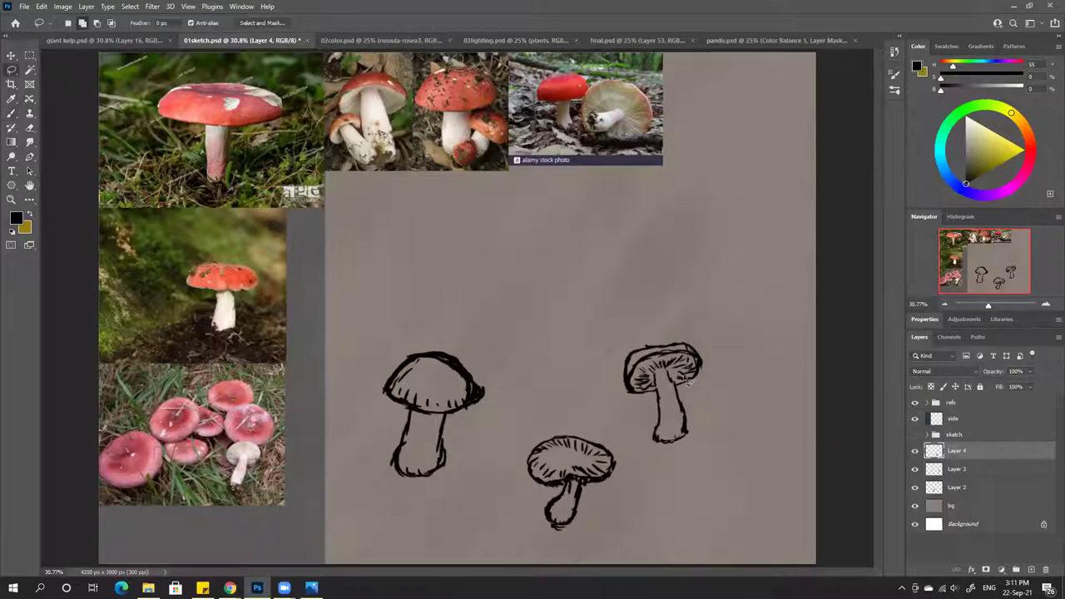
pyautogui.moveTo(570, 468)
pyautogui.mouseDown()
pyautogui.moveTo(671, 381)
pyautogui.moveTo(708, 380)
pyautogui.moveTo(699, 388)
pyautogui.mouseUp()
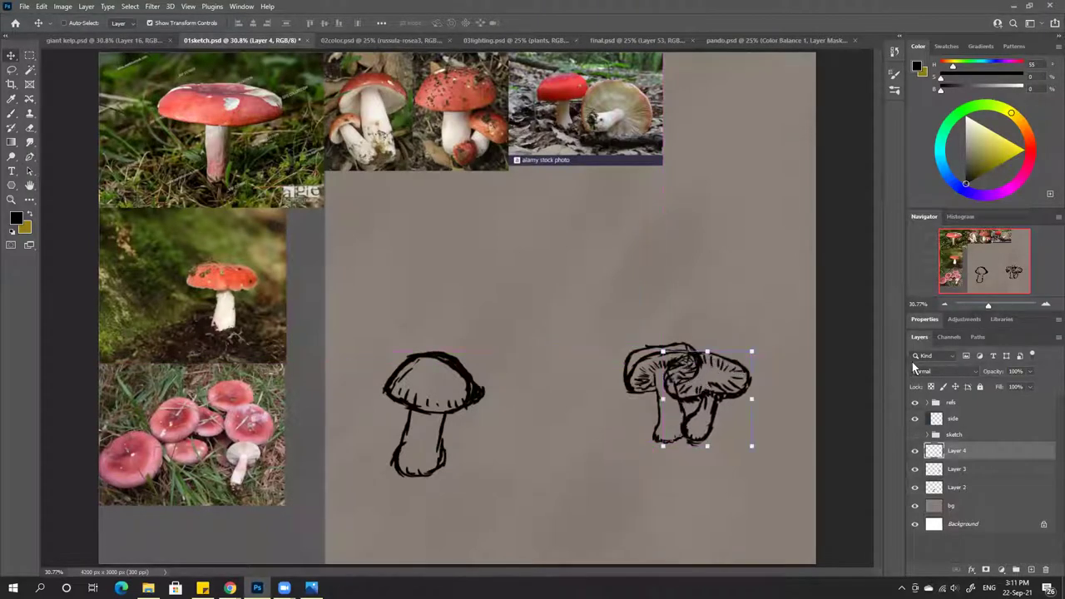
pyautogui.click(952, 462)
pyautogui.click(957, 453)
pyautogui.click(981, 438)
pyautogui.click(982, 454)
# Lasso the large mushroom and scale it up slightly on Layer 2
pyautogui.press('l')
pyautogui.moveTo(499, 337)
pyautogui.mouseDown()
pyautogui.moveTo(458, 504)
pyautogui.moveTo(363, 483)
pyautogui.moveTo(348, 392)
pyautogui.moveTo(407, 337)
pyautogui.moveTo(492, 335)
pyautogui.mouseUp()
pyautogui.press('v')
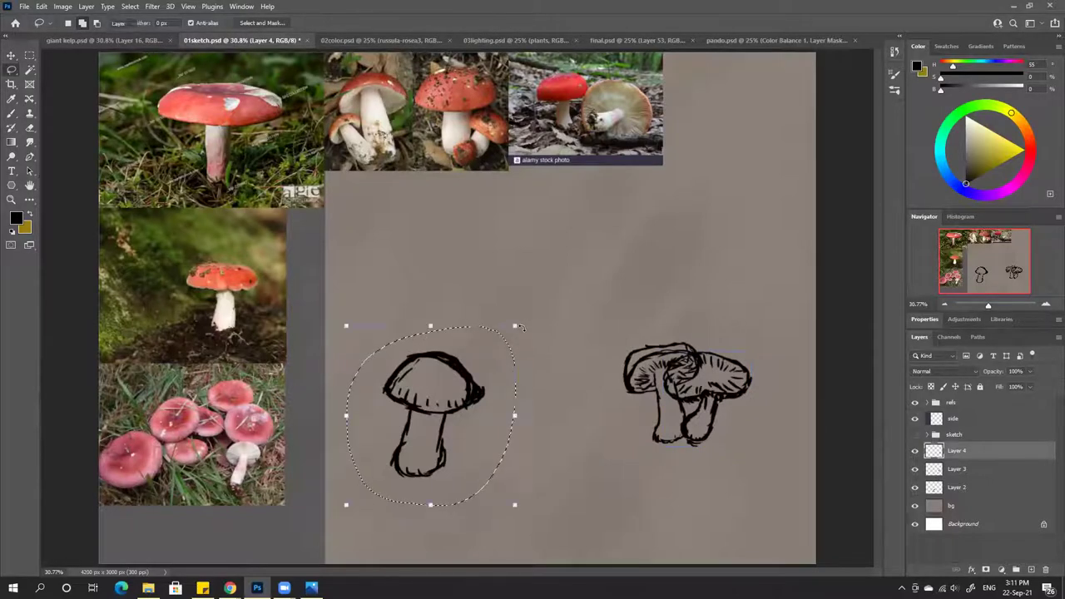
pyautogui.click(434, 304)
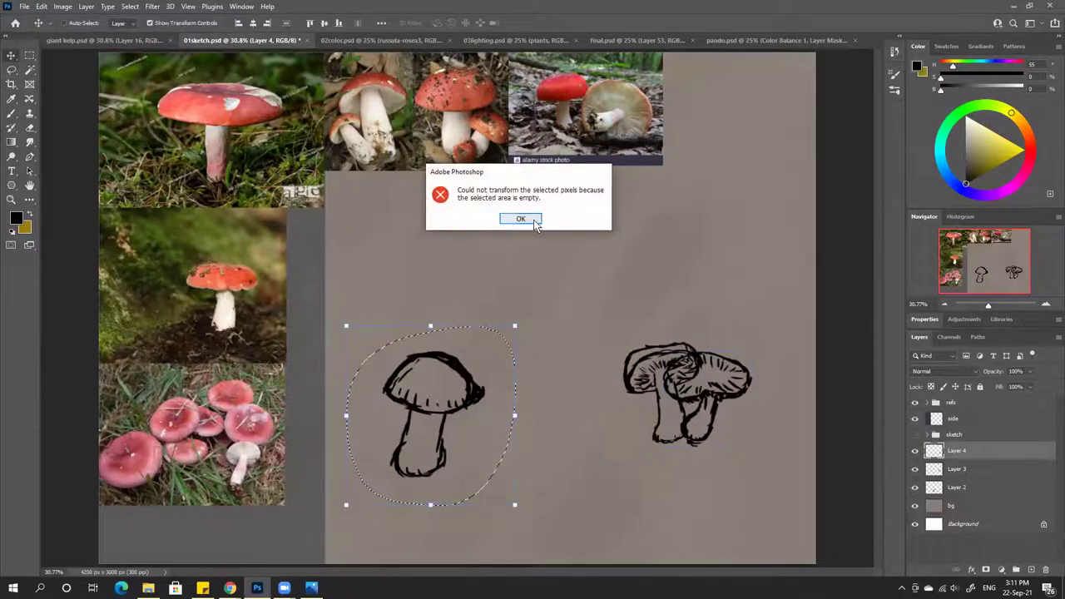
pyautogui.press('Return')
pyautogui.click(933, 489)
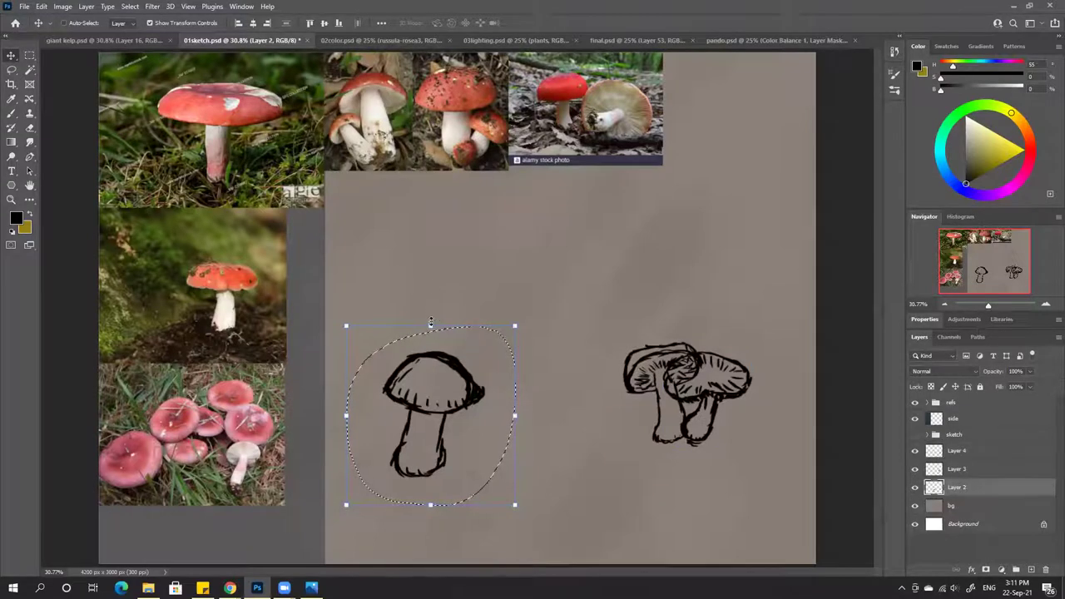
pyautogui.moveTo(430, 326); pyautogui.dragTo(430, 295)
pyautogui.click(549, 23)
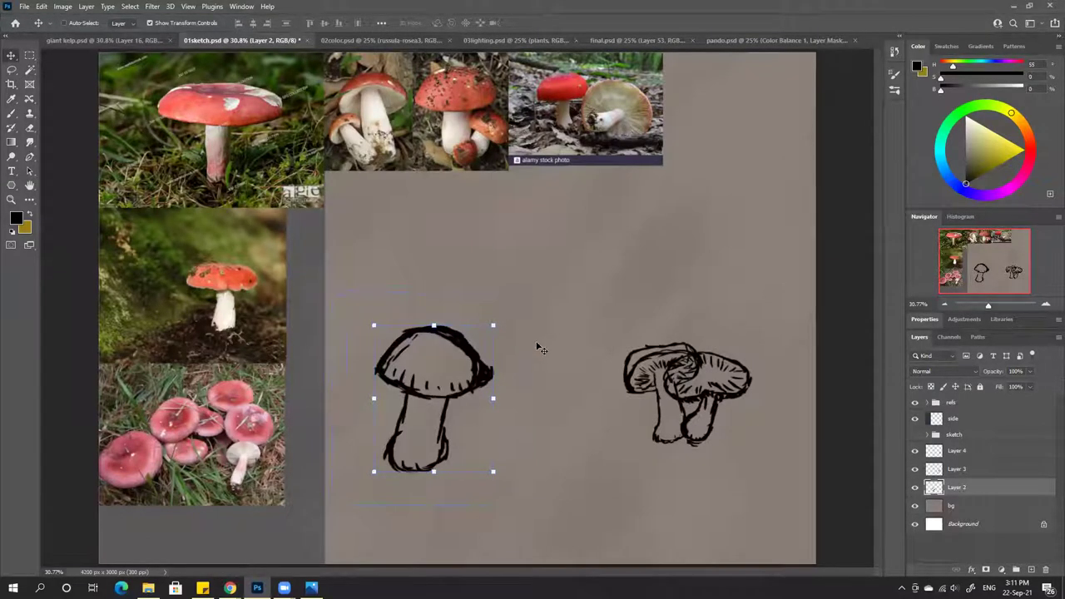
# Group Layers 2 to 4 and lower the group's opacity to 34%
pyautogui.press('b')
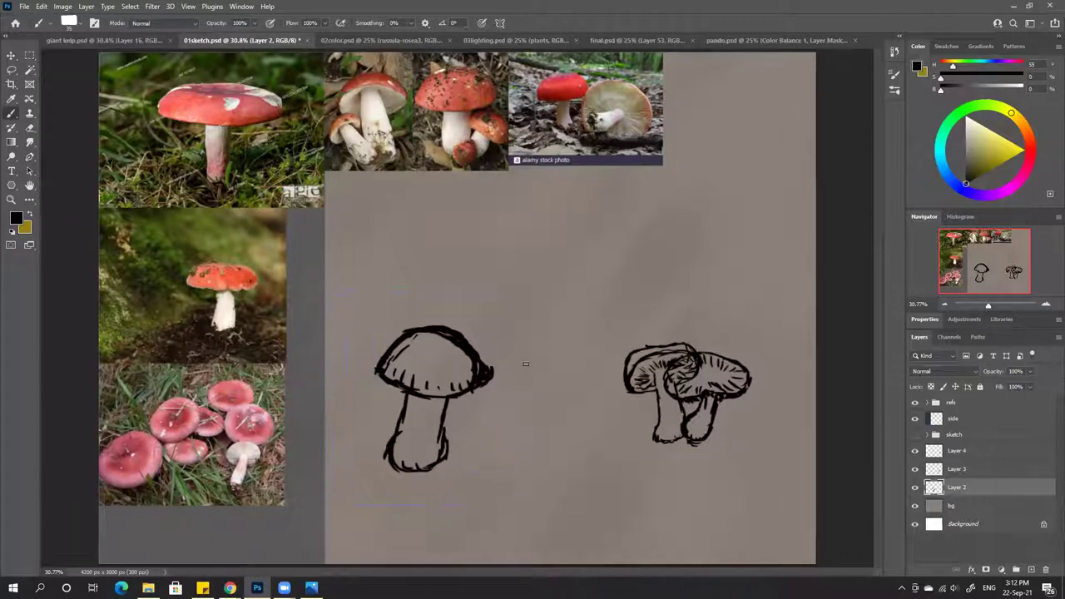
pyautogui.keyDown('shift'); pyautogui.click(984, 456); pyautogui.keyUp('shift')
pyautogui.hotkey('ctrl', 'g')
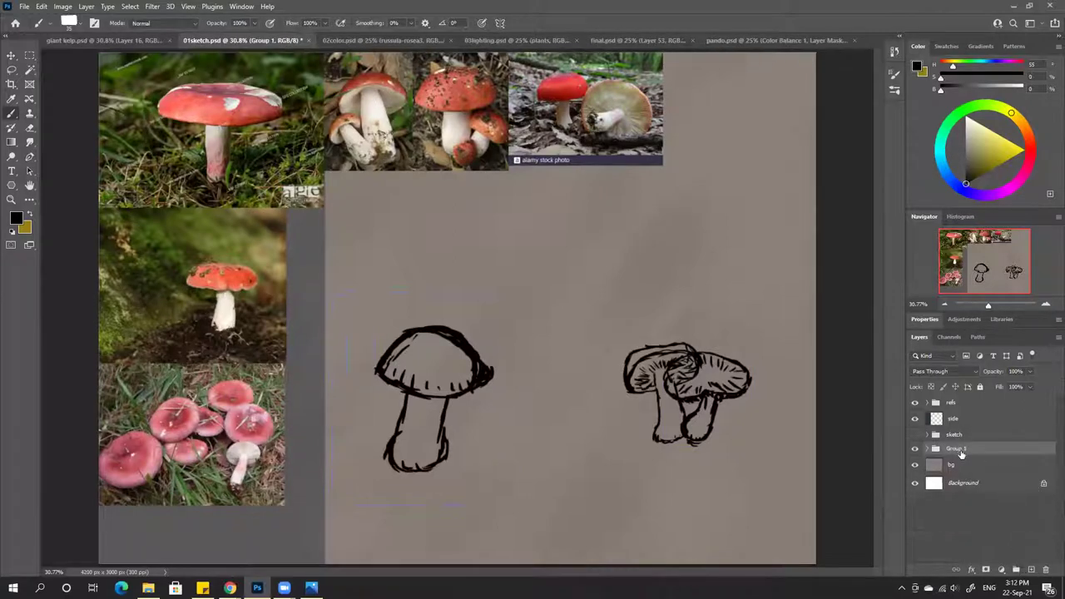
pyautogui.moveTo(1004, 375); pyautogui.dragTo(996, 376)
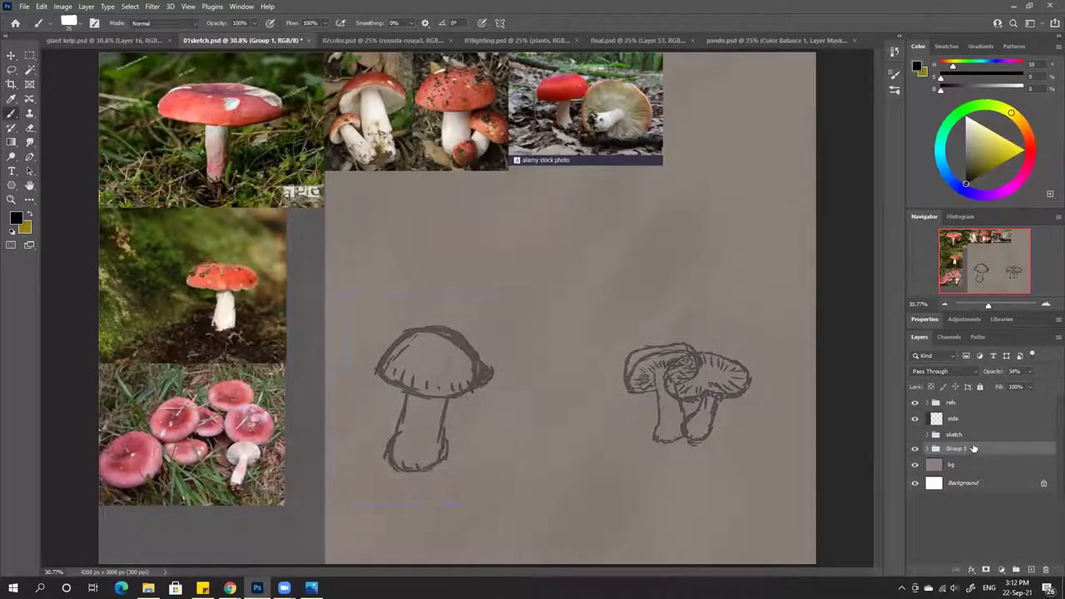
# Add one empty layer above Group 1 and another between Group 1 and the bg layer
pyautogui.click(1031, 571)
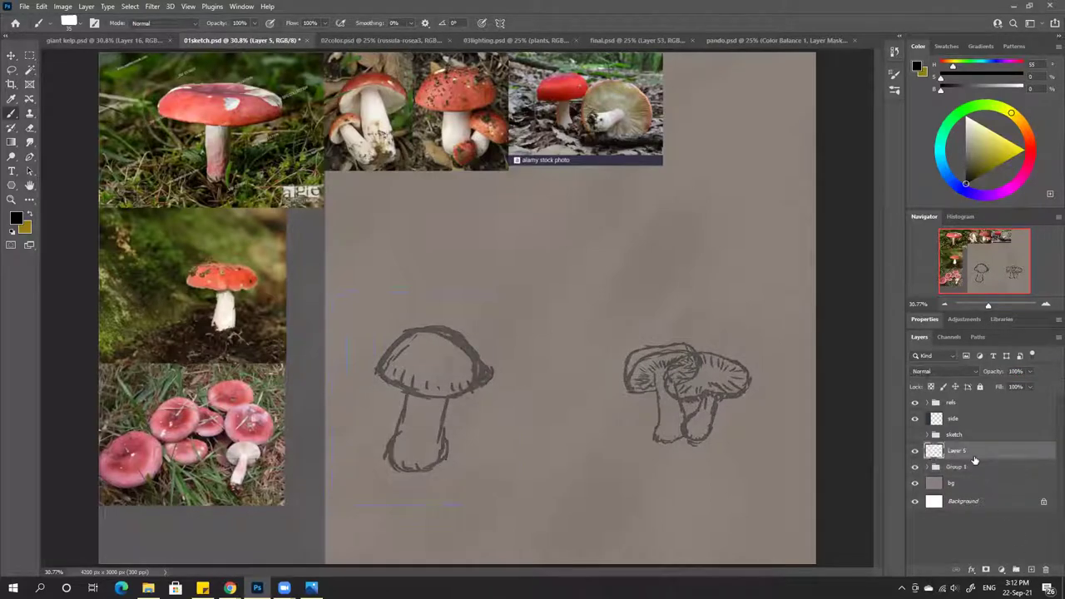
pyautogui.click(967, 482)
pyautogui.click(1031, 570)
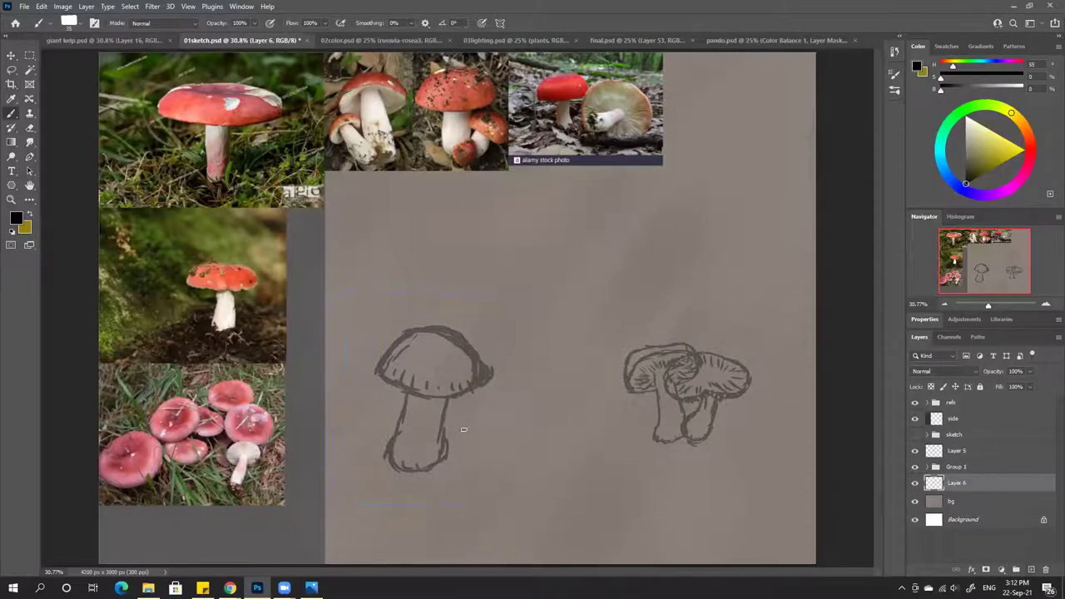
# Sketch an uneven ground line across the stem bases on Layer 6, with loose terrain strokes below it in the foreground
pyautogui.moveTo(328, 455)
pyautogui.mouseDown()
pyautogui.moveTo(463, 457)
pyautogui.moveTo(640, 426)
pyautogui.moveTo(606, 431)
pyautogui.moveTo(817, 426)
pyautogui.mouseUp()
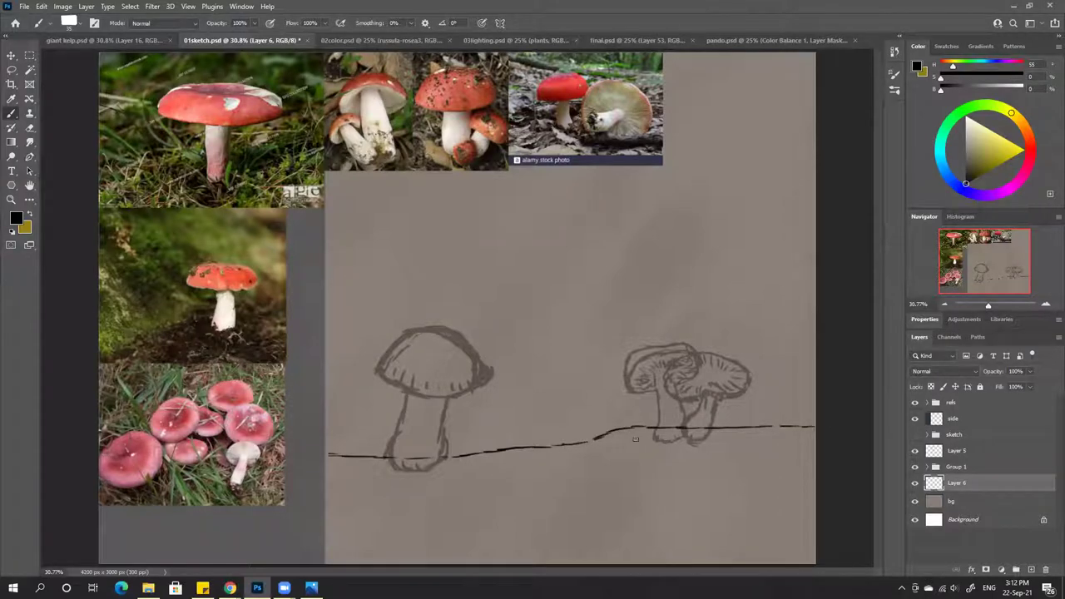
pyautogui.moveTo(596, 441); pyautogui.dragTo(741, 445)
pyautogui.moveTo(695, 452); pyautogui.dragTo(770, 447)
pyautogui.moveTo(482, 478); pyautogui.dragTo(657, 454)
pyautogui.moveTo(445, 487)
pyautogui.mouseDown()
pyautogui.moveTo(358, 499)
pyautogui.moveTo(443, 533)
pyautogui.mouseUp()
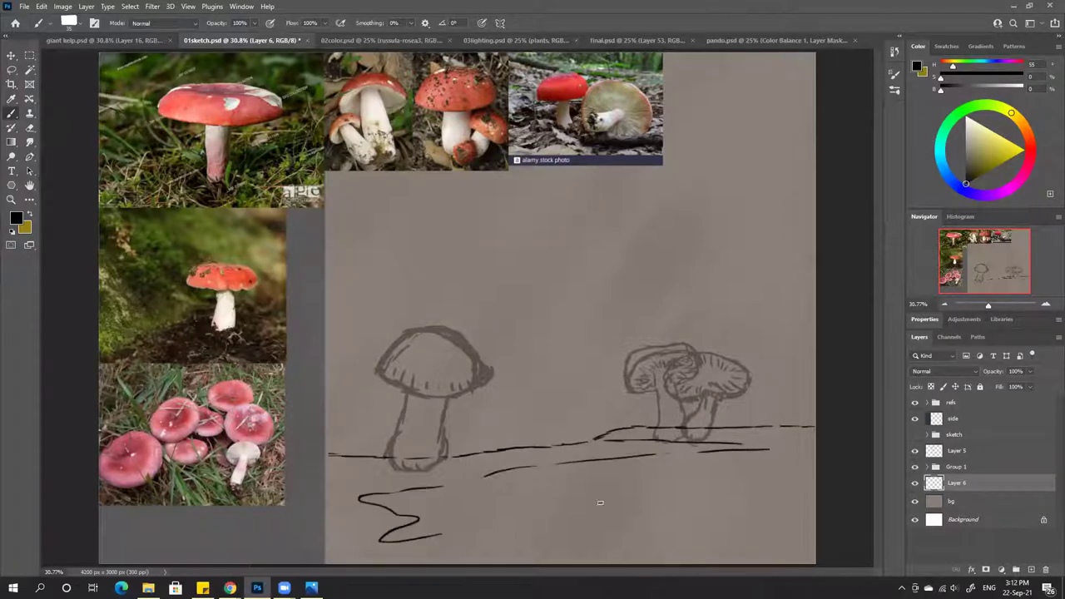
pyautogui.moveTo(584, 502); pyautogui.dragTo(707, 496)
pyautogui.moveTo(734, 504); pyautogui.dragTo(735, 516)
pyautogui.moveTo(733, 529); pyautogui.dragTo(772, 528)
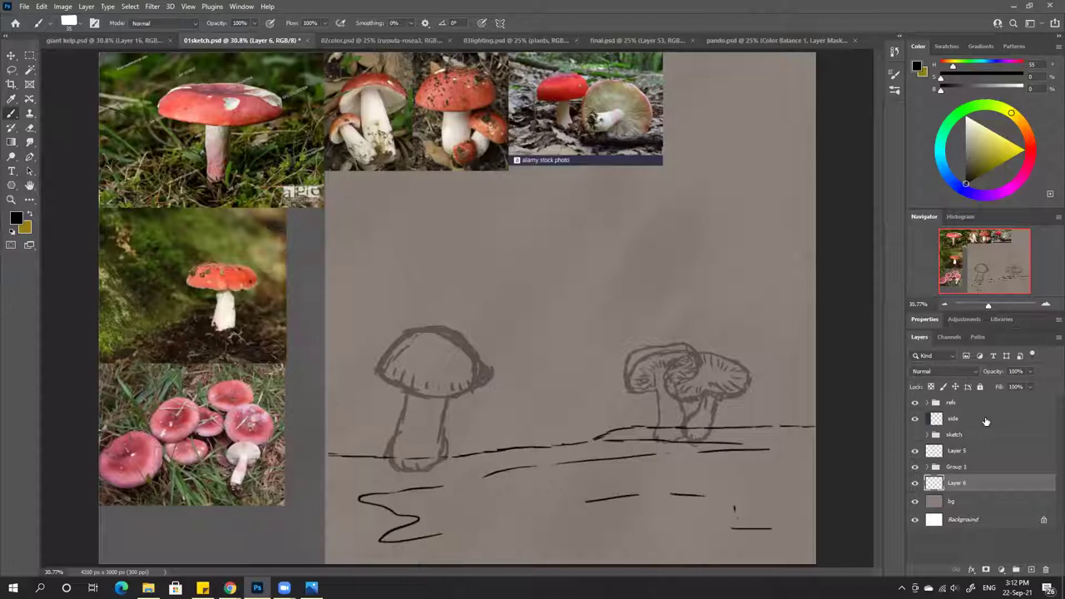
# Retrace the large mushroom's cap with a cleaner outline on Layer 5
pyautogui.click(956, 454)
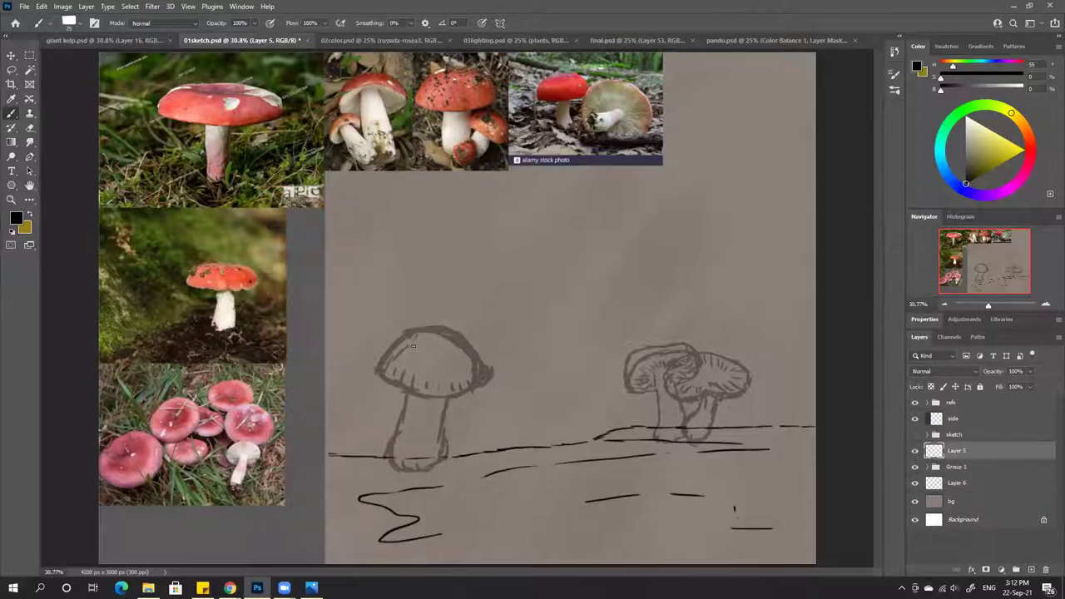
pyautogui.click(964, 467)
pyautogui.click(963, 450)
pyautogui.moveTo(395, 345)
pyautogui.mouseDown()
pyautogui.moveTo(383, 358)
pyautogui.moveTo(403, 336)
pyautogui.moveTo(436, 329)
pyautogui.moveTo(468, 341)
pyautogui.moveTo(487, 374)
pyautogui.mouseUp()
pyautogui.moveTo(377, 372)
pyautogui.mouseDown()
pyautogui.moveTo(446, 391)
pyautogui.moveTo(424, 393)
pyautogui.moveTo(486, 375)
pyautogui.mouseUp()
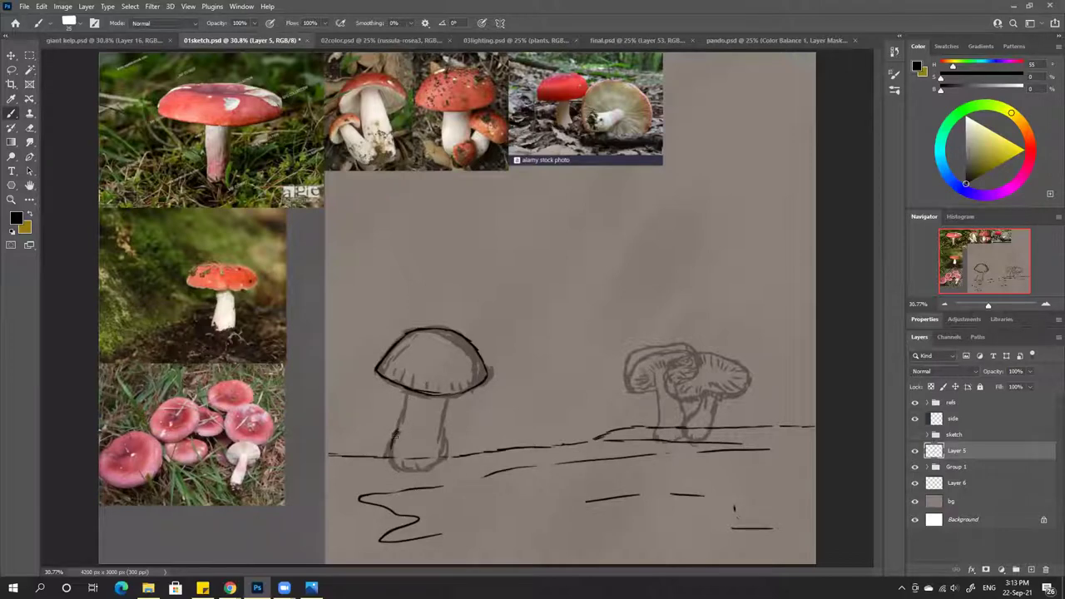
# Trace the large mushroom's rounded stem base on Layer 5 and reinforce the lower rim of its cap
pyautogui.moveTo(395, 434); pyautogui.dragTo(392, 447)
pyautogui.moveTo(423, 468)
pyautogui.mouseDown()
pyautogui.moveTo(442, 456)
pyautogui.moveTo(442, 430)
pyautogui.mouseUp()
pyautogui.moveTo(413, 396)
pyautogui.mouseDown()
pyautogui.moveTo(404, 396)
pyautogui.moveTo(426, 394)
pyautogui.mouseUp()
pyautogui.moveTo(382, 380); pyautogui.dragTo(424, 396)
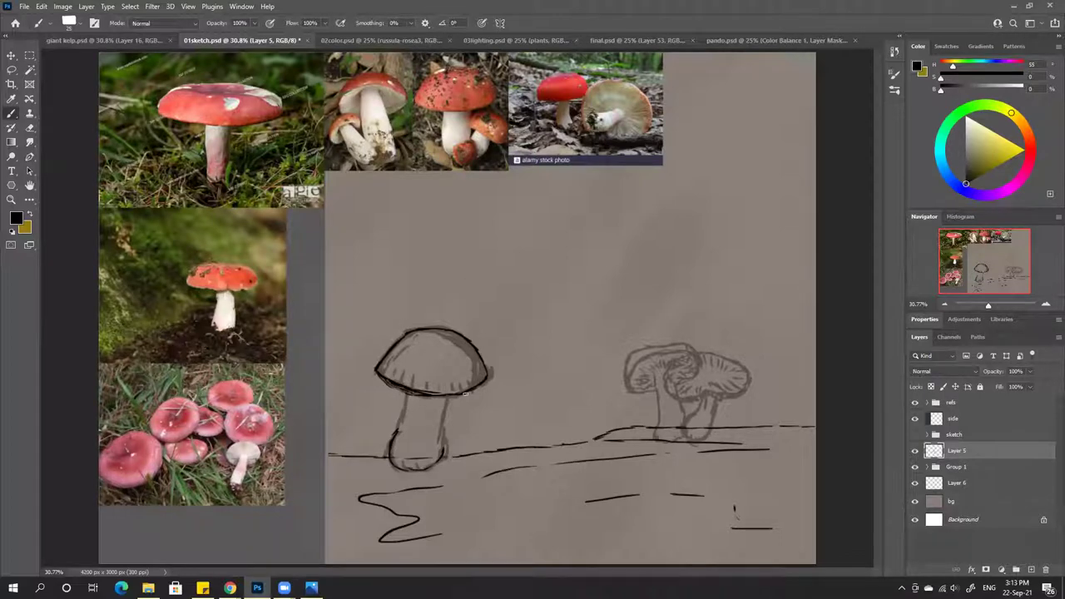
pyautogui.moveTo(420, 392)
pyautogui.mouseDown()
pyautogui.moveTo(469, 392)
pyautogui.moveTo(489, 375)
pyautogui.mouseUp()
# Switch to pando.psd, fit it to the window and hide foliage and trunk layers to examine how the artwork is layered
pyautogui.click(775, 40)
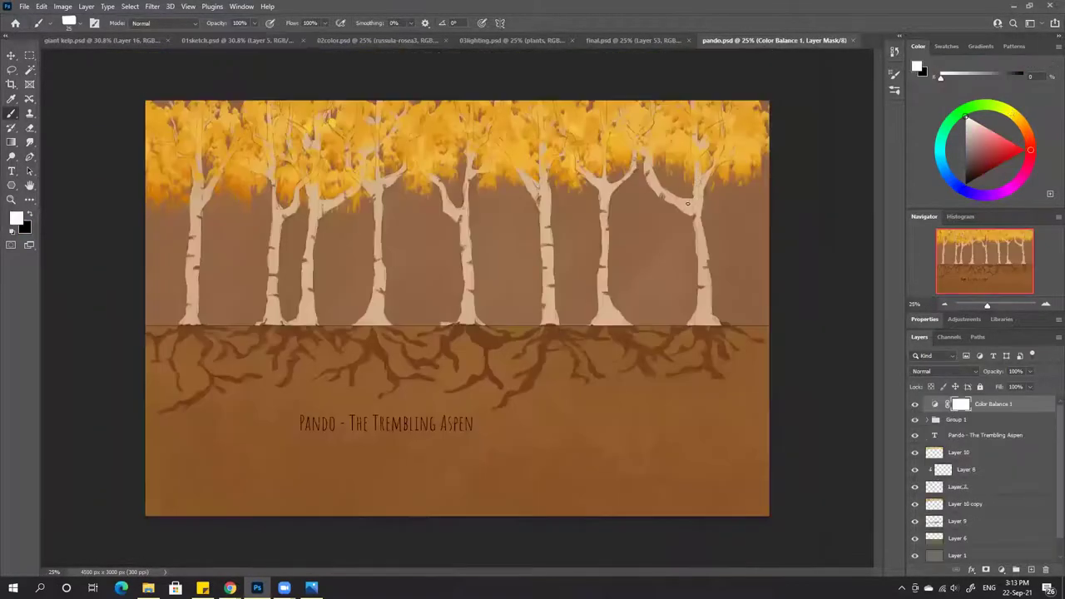
pyautogui.hotkey('ctrl', '0')
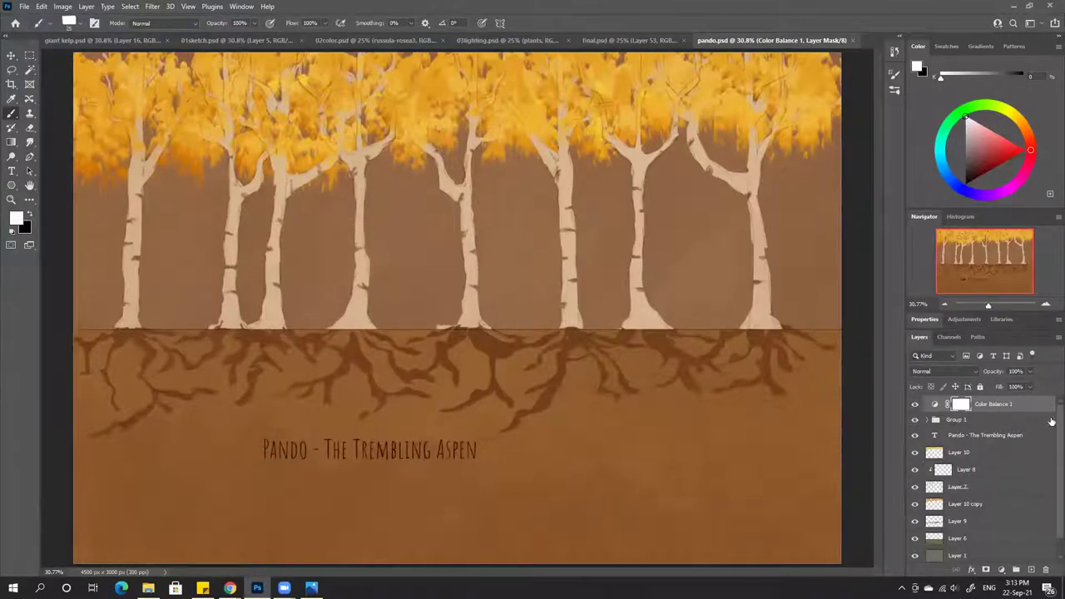
pyautogui.click(915, 452)
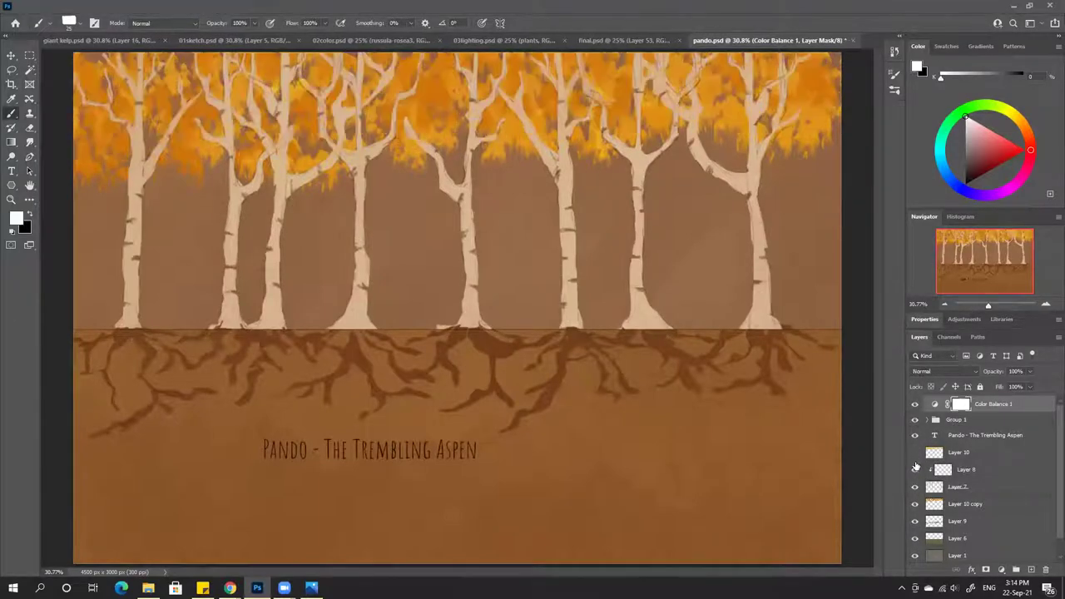
pyautogui.click(915, 470)
pyautogui.click(914, 487)
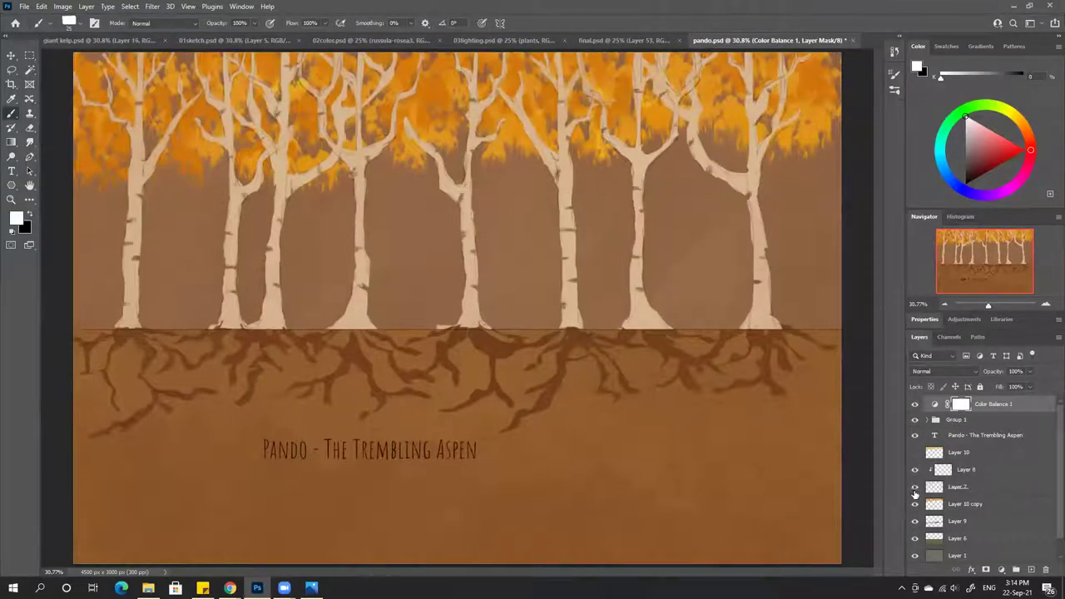
pyautogui.click(915, 487)
pyautogui.click(914, 488)
pyautogui.click(914, 488)
pyautogui.click(915, 504)
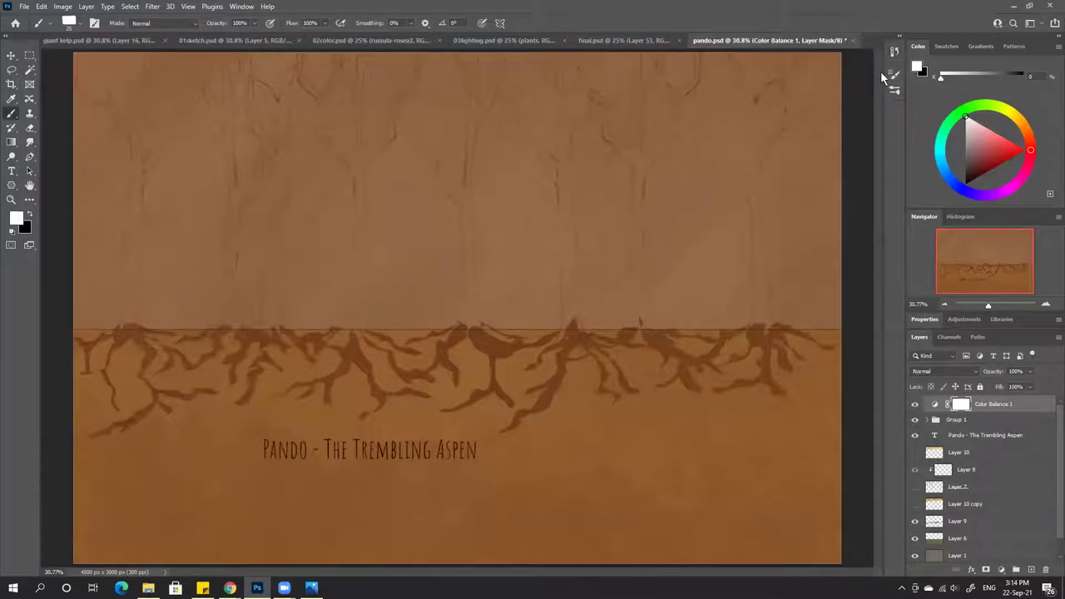
# Restore the hidden tree layers in pando.psd and return to the 01sketch.psd document
pyautogui.click(894, 51)
pyautogui.click(857, 65)
pyautogui.click(868, 44)
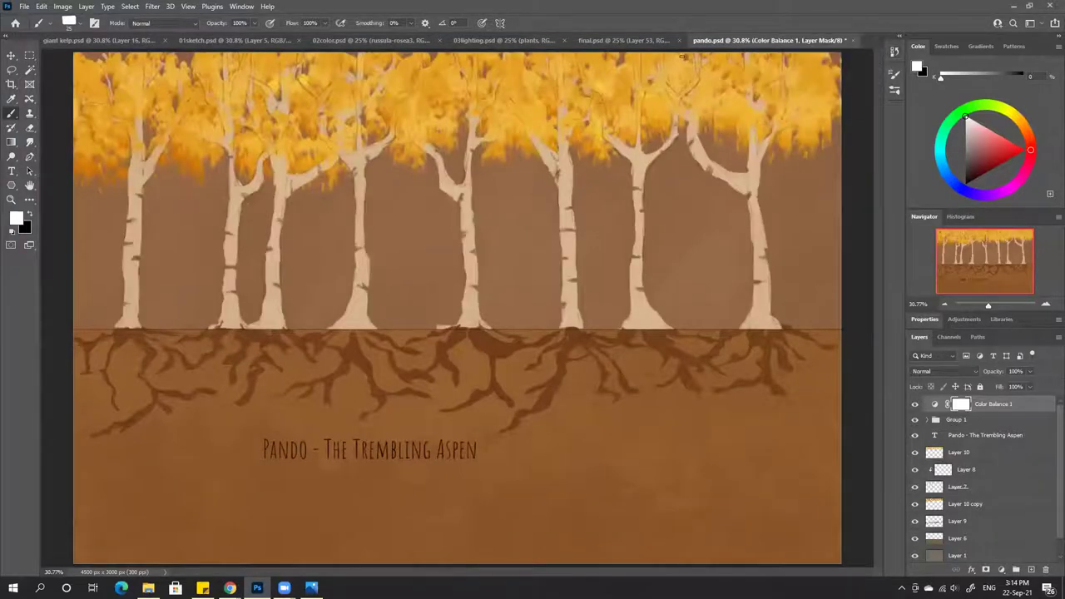
pyautogui.click(236, 40)
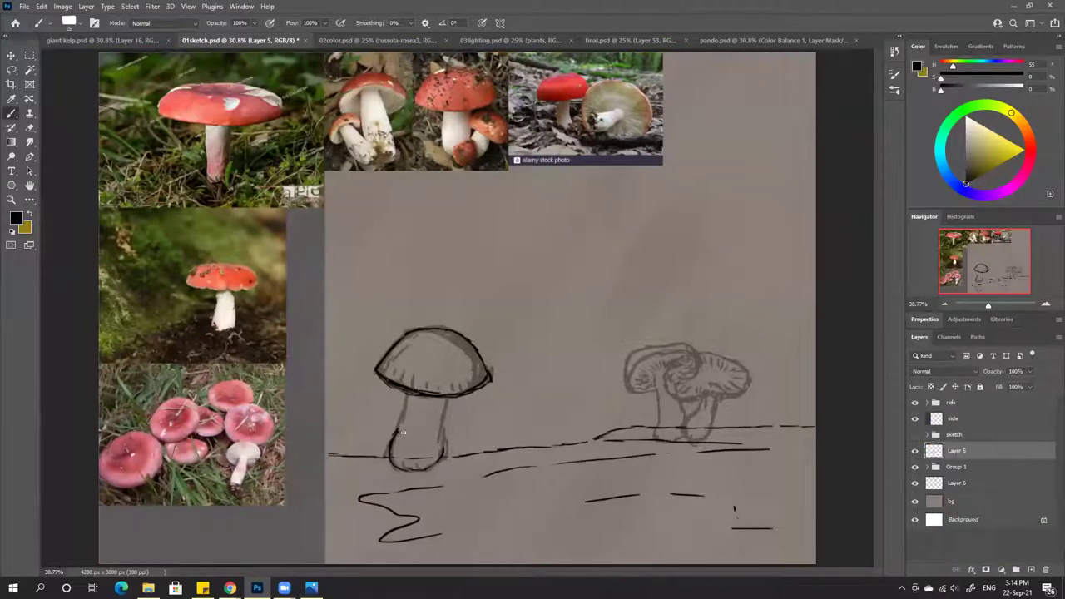
# Trace both sides of the large mushroom's stem on Layer 5 and hatch the stem base and lower cap with a smaller brush
pyautogui.moveTo(394, 436)
pyautogui.mouseDown()
pyautogui.moveTo(409, 401)
pyautogui.moveTo(407, 425)
pyautogui.moveTo(439, 399)
pyautogui.moveTo(438, 412)
pyautogui.moveTo(440, 399)
pyautogui.moveTo(444, 460)
pyautogui.mouseUp()
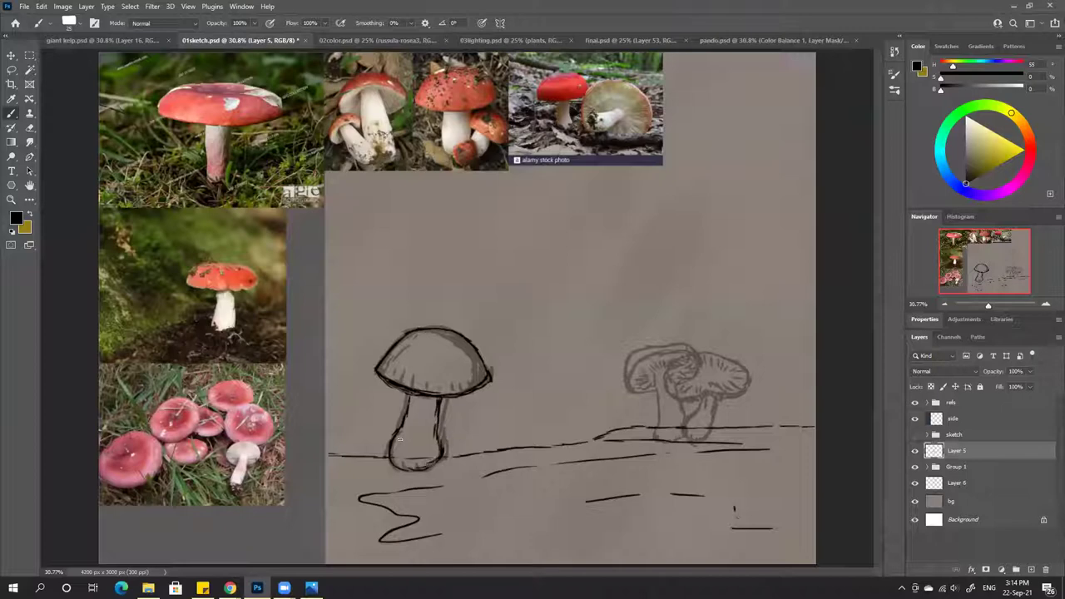
pyautogui.moveTo(396, 431)
pyautogui.mouseDown()
pyautogui.moveTo(396, 462)
pyautogui.moveTo(423, 467)
pyautogui.moveTo(438, 451)
pyautogui.moveTo(430, 465)
pyautogui.mouseUp()
pyautogui.press('[')
pyautogui.press('[')
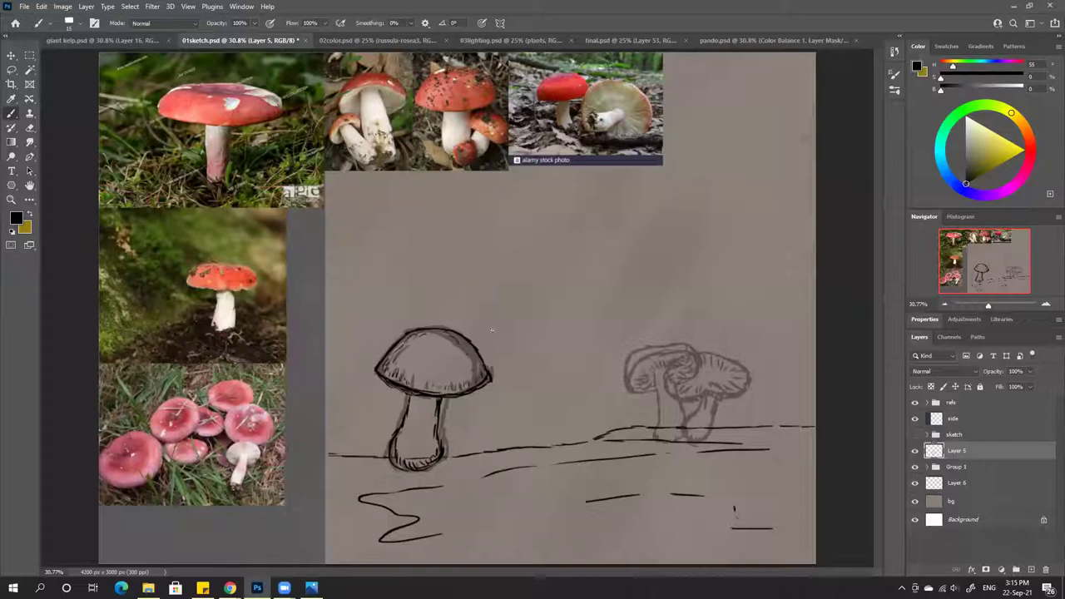
# Try enlarging the large mushroom's lassoed cap to about 119% and restore its original size
pyautogui.press('l')
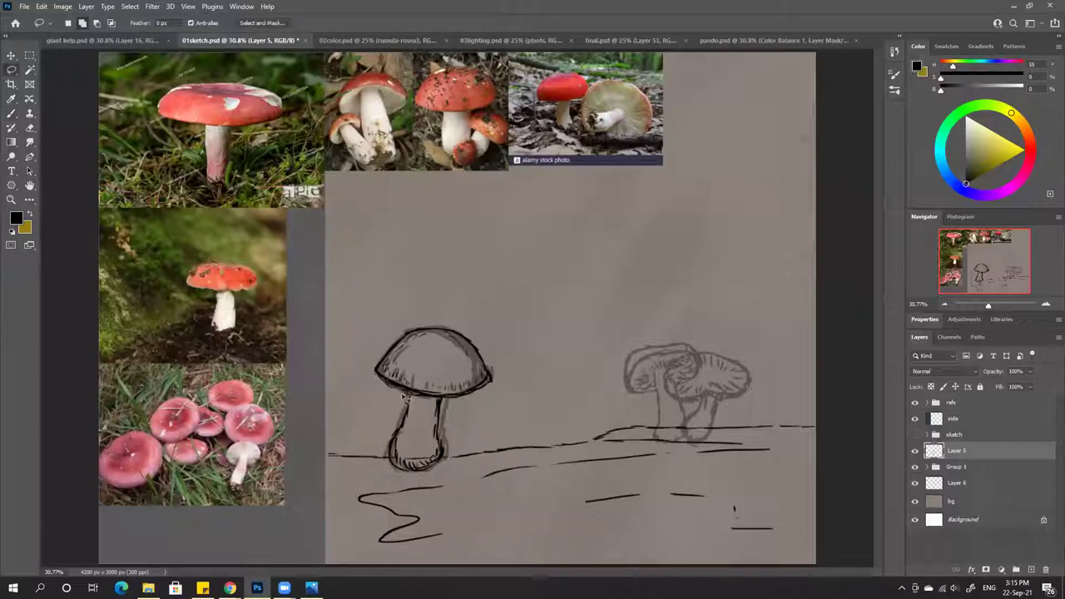
pyautogui.moveTo(431, 399)
pyautogui.mouseDown()
pyautogui.moveTo(496, 392)
pyautogui.moveTo(511, 363)
pyautogui.moveTo(490, 311)
pyautogui.moveTo(425, 300)
pyautogui.moveTo(373, 326)
pyautogui.moveTo(362, 358)
pyautogui.moveTo(374, 385)
pyautogui.moveTo(433, 400)
pyautogui.mouseUp()
pyautogui.press('v')
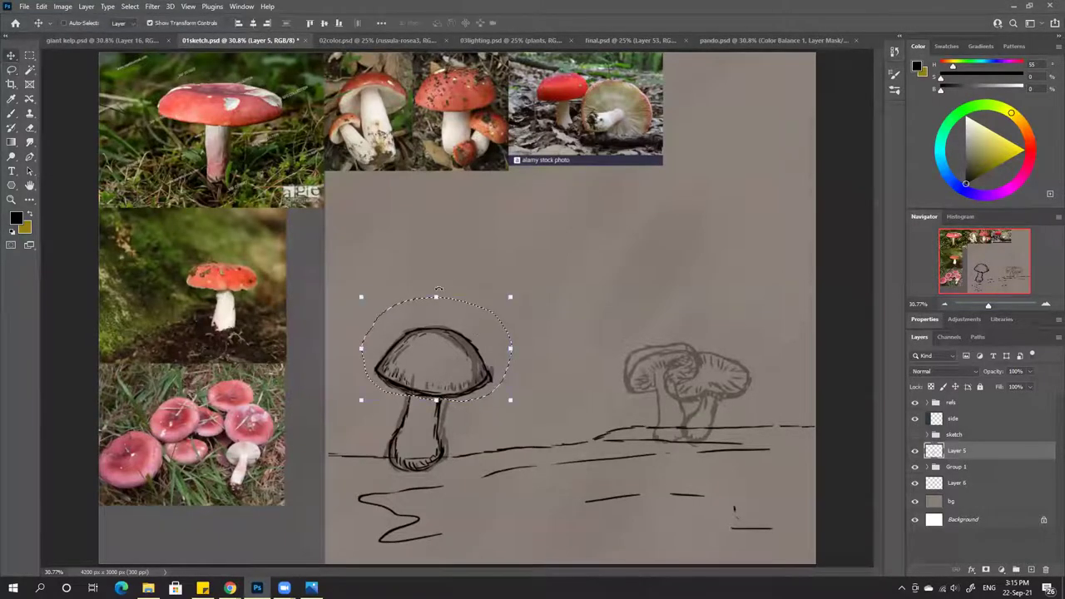
pyautogui.moveTo(435, 297); pyautogui.dragTo(437, 275)
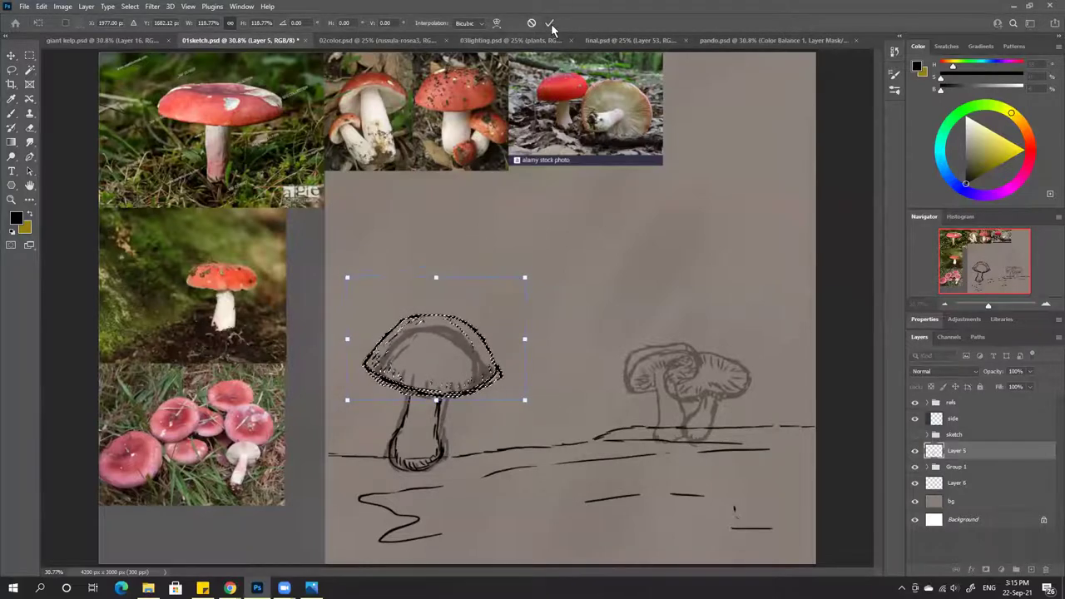
pyautogui.press('Escape')
pyautogui.hotkey('ctrl', 'd')
pyautogui.press('b')
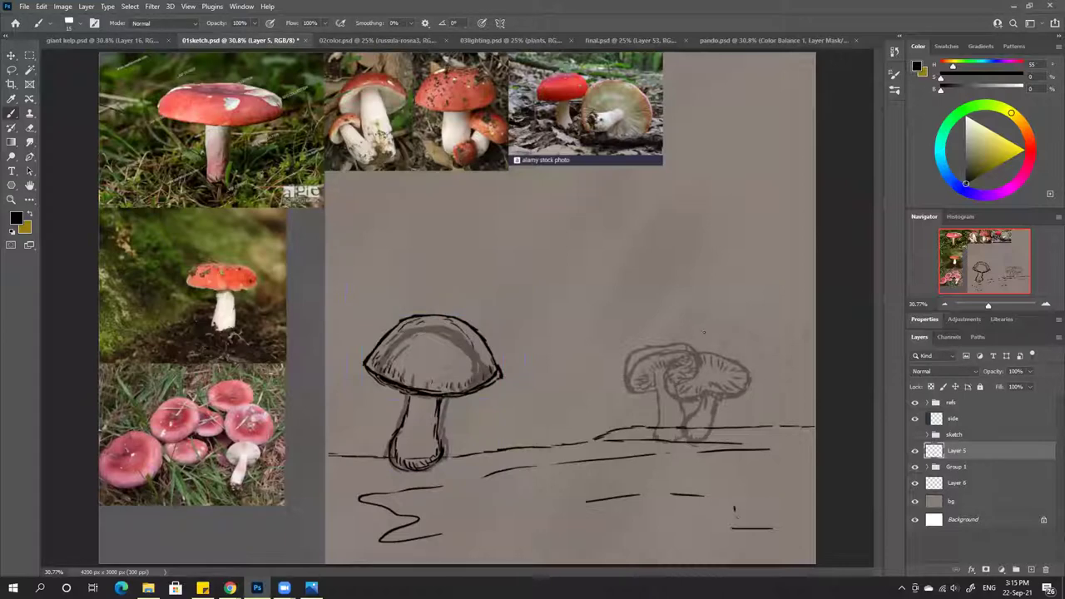
pyautogui.hotkey('ctrl', 'z')
pyautogui.hotkey('ctrl', 'z')
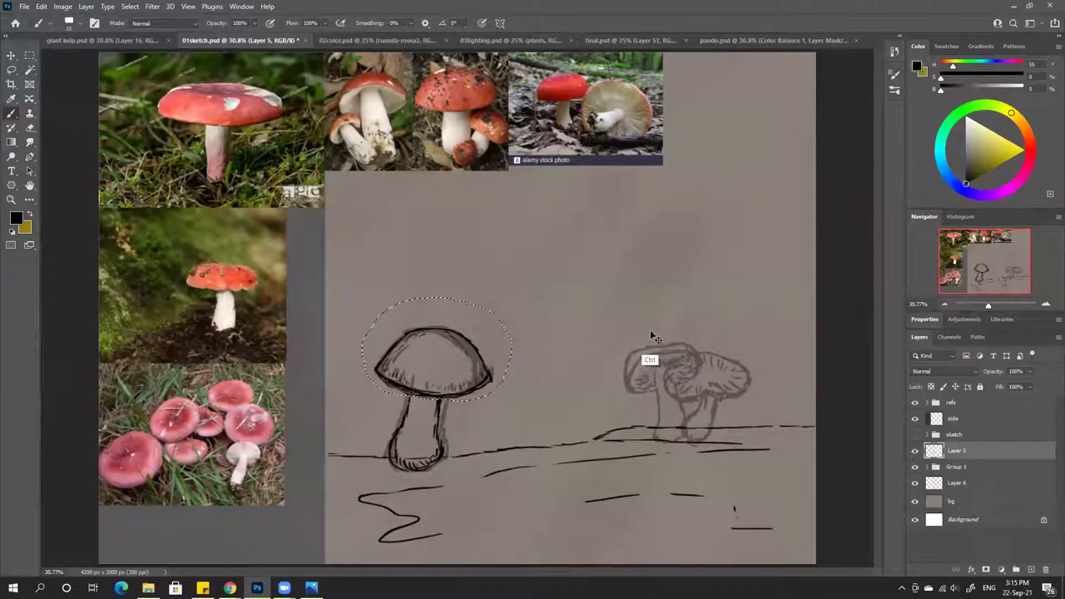
pyautogui.hotkey('ctrl', 'd')
# Add a new layer above Layer 5 and trace the curved stem of the middle mushroom on it
pyautogui.click(1031, 569)
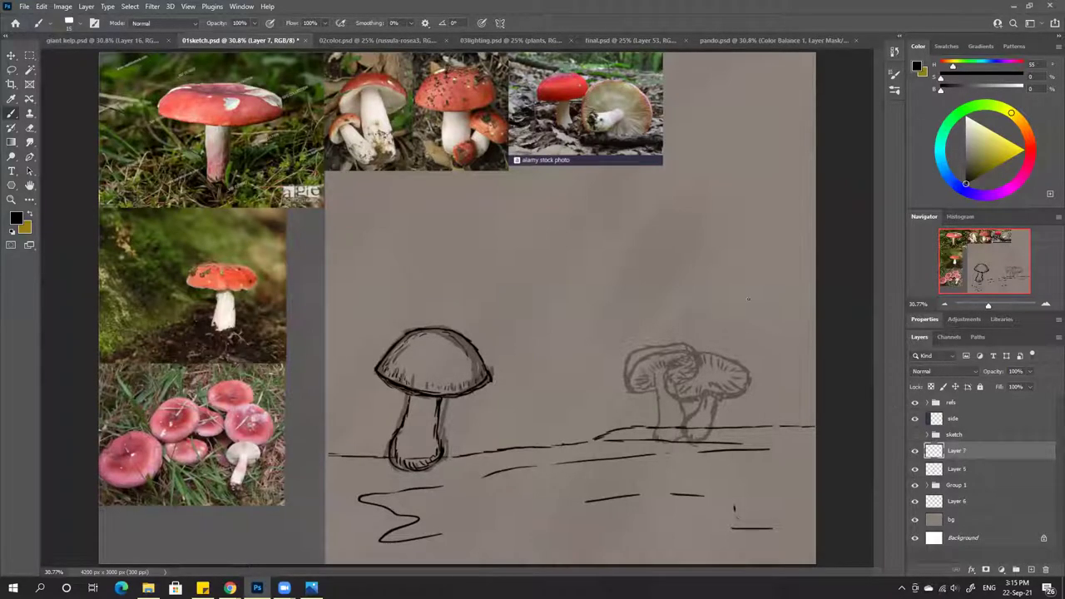
pyautogui.scroll(3, 747, 304)
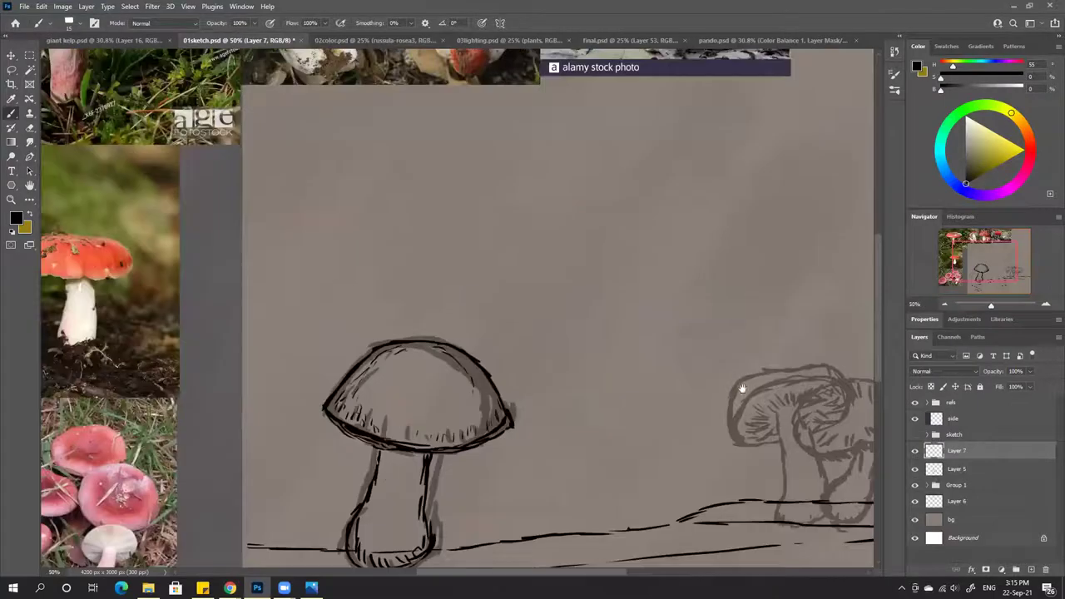
pyautogui.moveTo(742, 381); pyautogui.dragTo(626, 346)
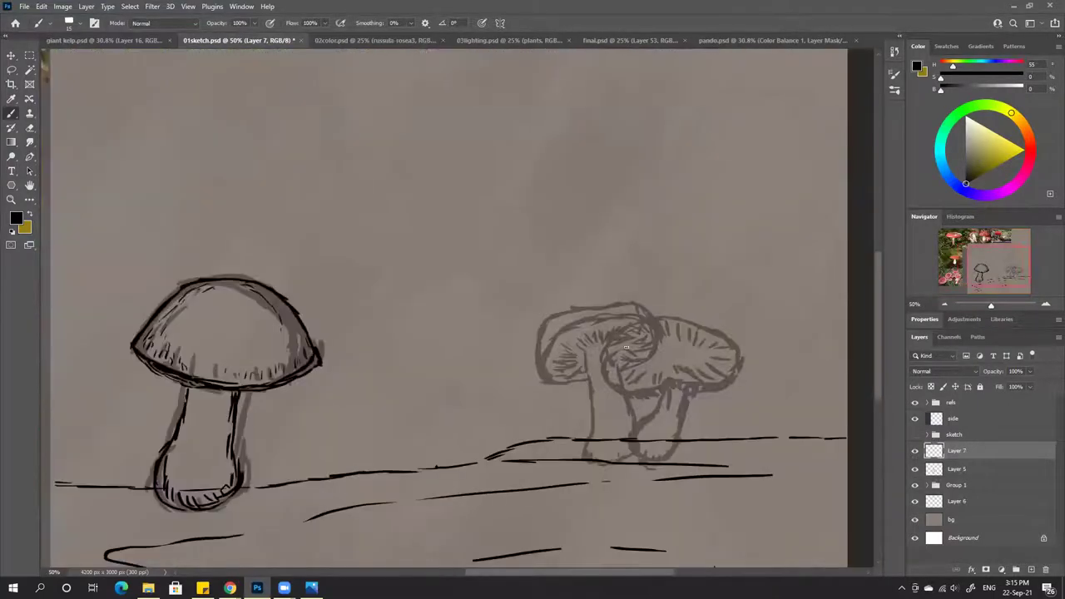
pyautogui.moveTo(593, 431)
pyautogui.mouseDown()
pyautogui.moveTo(584, 462)
pyautogui.moveTo(628, 455)
pyautogui.moveTo(638, 438)
pyautogui.moveTo(635, 451)
pyautogui.moveTo(593, 426)
pyautogui.moveTo(596, 408)
pyautogui.mouseUp()
pyautogui.moveTo(586, 356); pyautogui.dragTo(595, 418)
pyautogui.moveTo(607, 346)
pyautogui.mouseDown()
pyautogui.moveTo(631, 401)
pyautogui.moveTo(636, 455)
pyautogui.mouseUp()
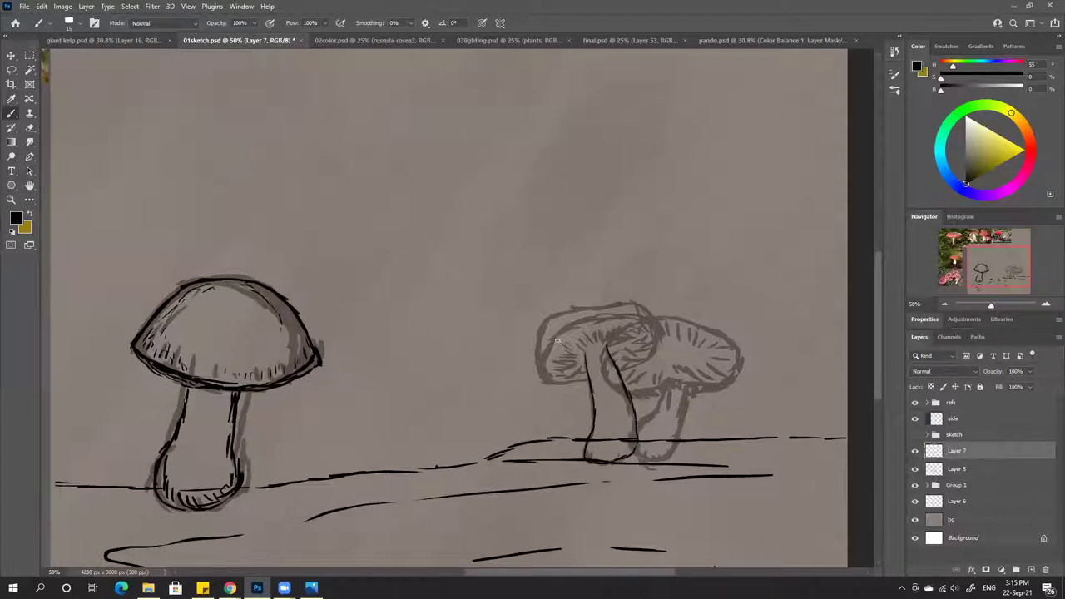
# Trace the middle mushroom's cap on Layer 7, outlining its top, its edges and the rim around the gills
pyautogui.moveTo(590, 314)
pyautogui.mouseDown()
pyautogui.moveTo(647, 318)
pyautogui.moveTo(655, 339)
pyautogui.moveTo(621, 373)
pyautogui.mouseUp()
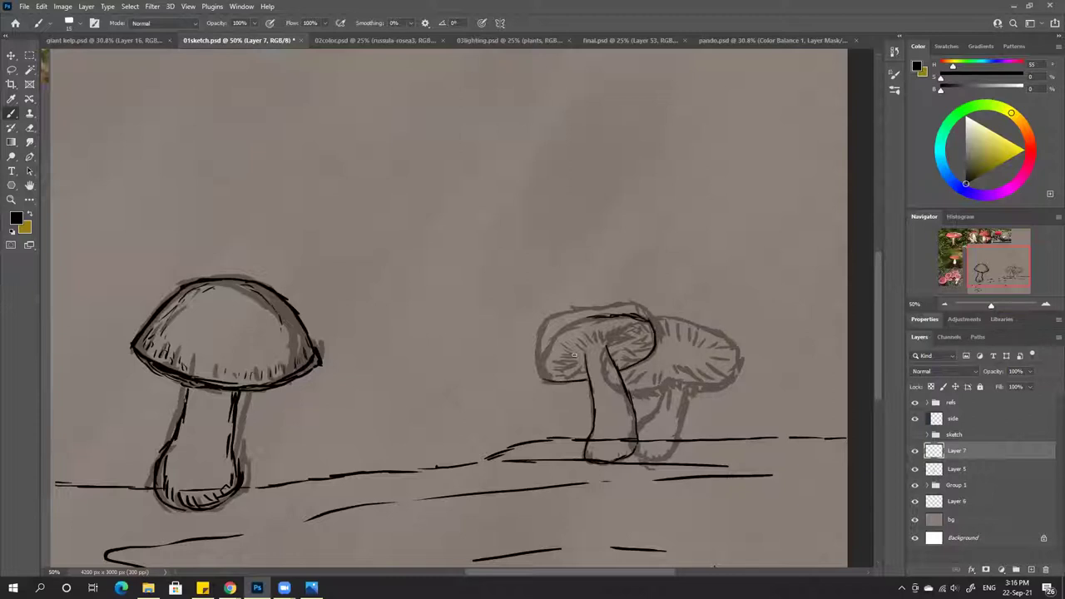
pyautogui.moveTo(595, 317)
pyautogui.mouseDown()
pyautogui.moveTo(551, 336)
pyautogui.moveTo(545, 381)
pyautogui.mouseUp()
pyautogui.moveTo(539, 361)
pyautogui.mouseDown()
pyautogui.moveTo(544, 322)
pyautogui.moveTo(539, 333)
pyautogui.moveTo(632, 313)
pyautogui.moveTo(553, 315)
pyautogui.moveTo(691, 297)
pyautogui.moveTo(591, 306)
pyautogui.moveTo(643, 298)
pyautogui.moveTo(653, 334)
pyautogui.mouseUp()
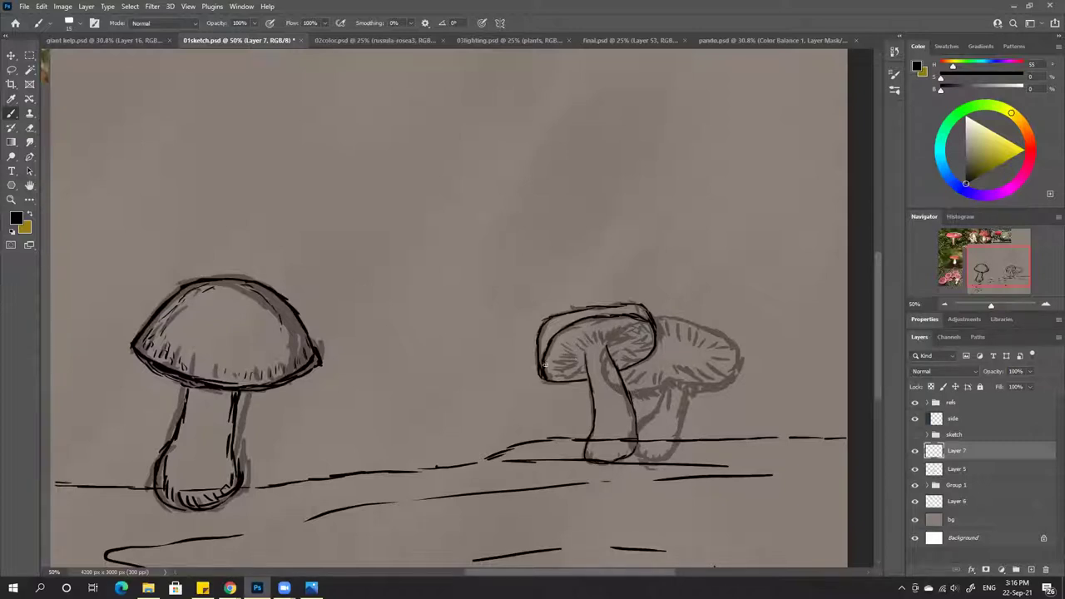
pyautogui.moveTo(545, 364)
pyautogui.mouseDown()
pyautogui.moveTo(591, 331)
pyautogui.moveTo(653, 342)
pyautogui.moveTo(609, 332)
pyautogui.mouseUp()
# Erase the upper outline of the middle mushroom's cap and redraw it as a thinner, lower curve
pyautogui.press('e')
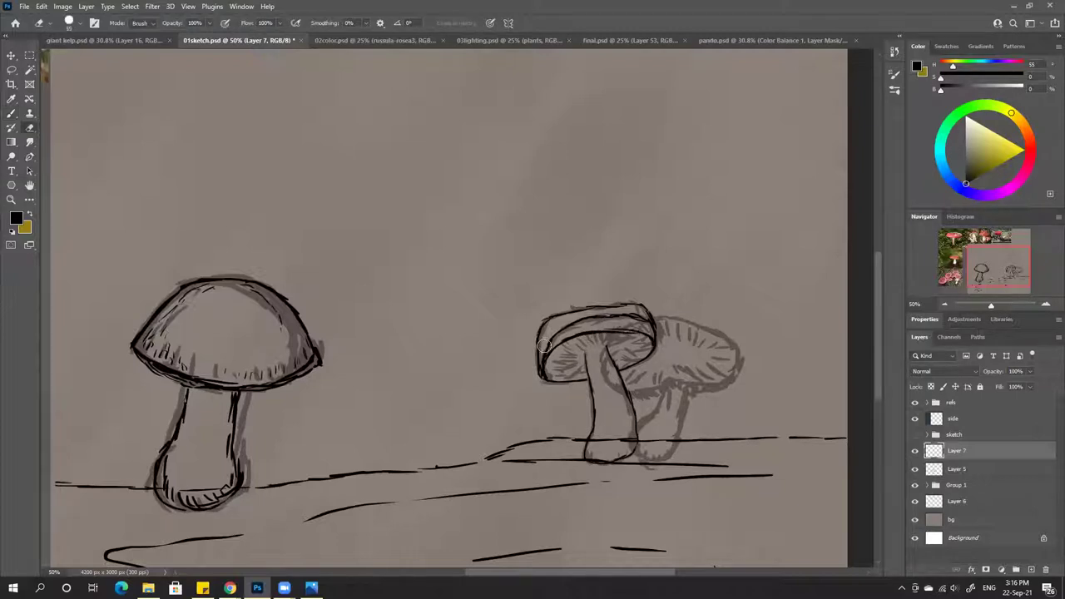
pyautogui.moveTo(549, 342)
pyautogui.mouseDown()
pyautogui.moveTo(613, 314)
pyautogui.moveTo(650, 321)
pyautogui.moveTo(624, 304)
pyautogui.moveTo(538, 325)
pyautogui.mouseUp()
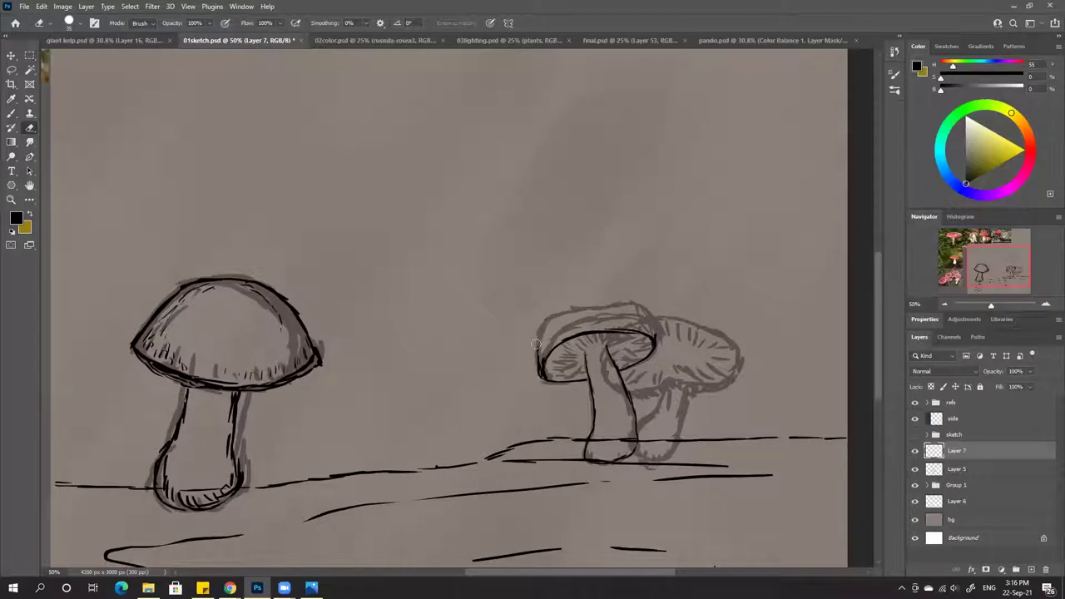
pyautogui.press('b')
pyautogui.moveTo(537, 369)
pyautogui.mouseDown()
pyautogui.moveTo(564, 315)
pyautogui.moveTo(645, 315)
pyautogui.moveTo(652, 335)
pyautogui.moveTo(642, 317)
pyautogui.moveTo(540, 334)
pyautogui.mouseUp()
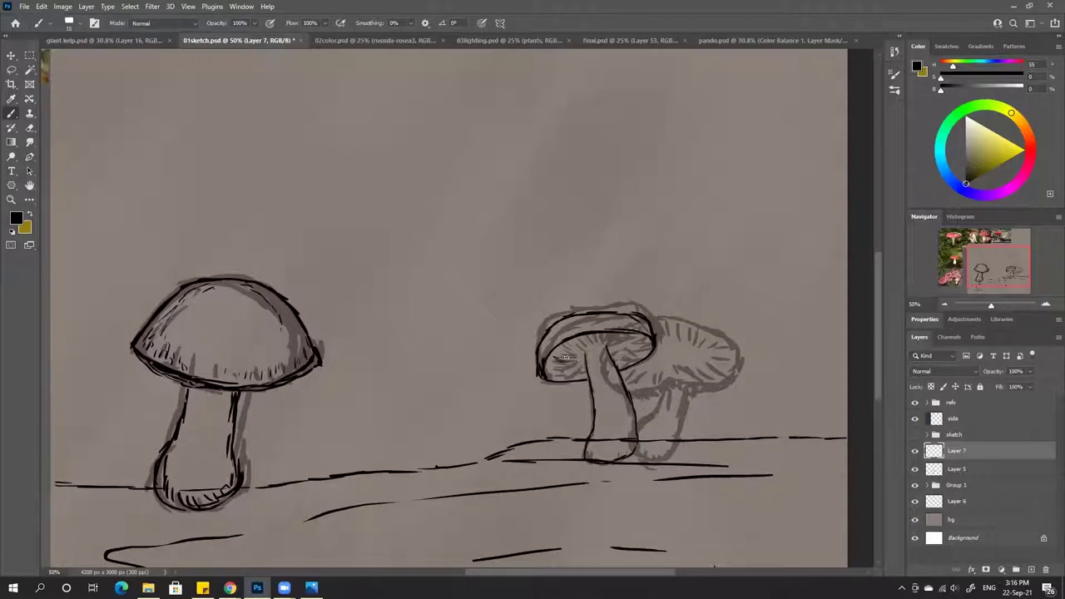
# Draw gill lines under the middle mushroom's cap and check the finished illustration in final.psd before returning to 01sketch.psd
pyautogui.moveTo(562, 359)
pyautogui.mouseDown()
pyautogui.moveTo(580, 352)
pyautogui.moveTo(559, 376)
pyautogui.moveTo(578, 367)
pyautogui.moveTo(574, 380)
pyautogui.mouseUp()
pyautogui.moveTo(582, 341)
pyautogui.mouseDown()
pyautogui.moveTo(575, 351)
pyautogui.moveTo(595, 336)
pyautogui.mouseUp()
pyautogui.click(630, 40)
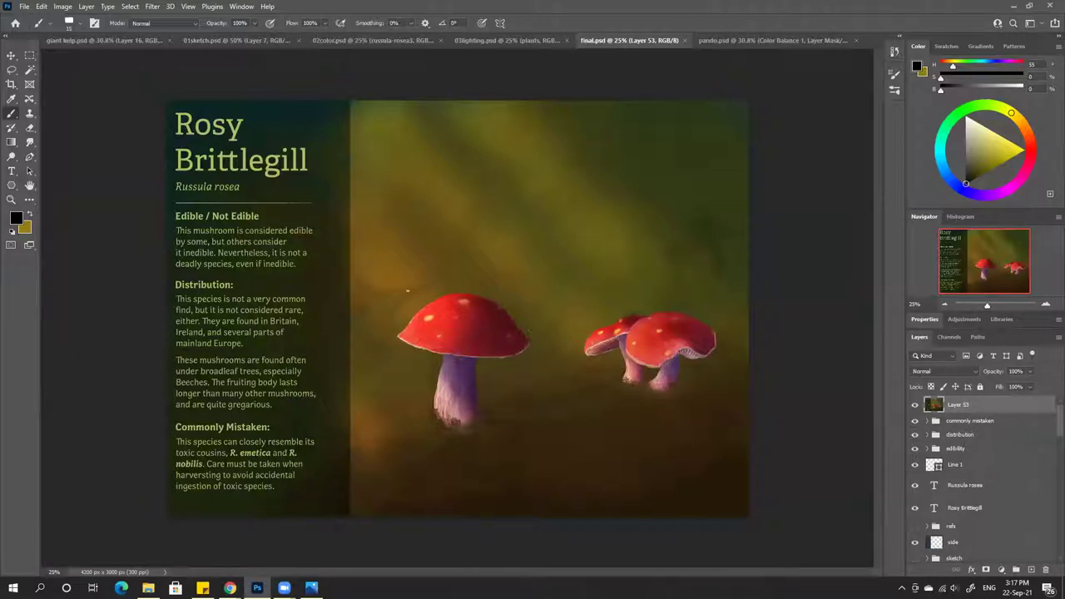
pyautogui.click(230, 41)
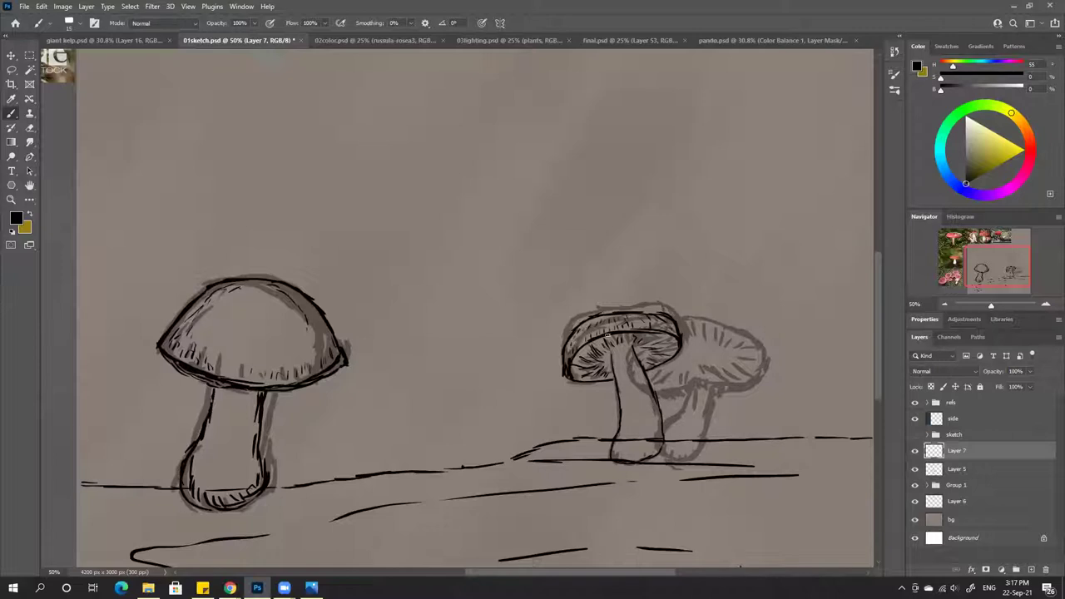
# Add a new layer above Layer 5, hide Layer 7 and trace the rightmost mushroom's rounded stem
pyautogui.click(969, 471)
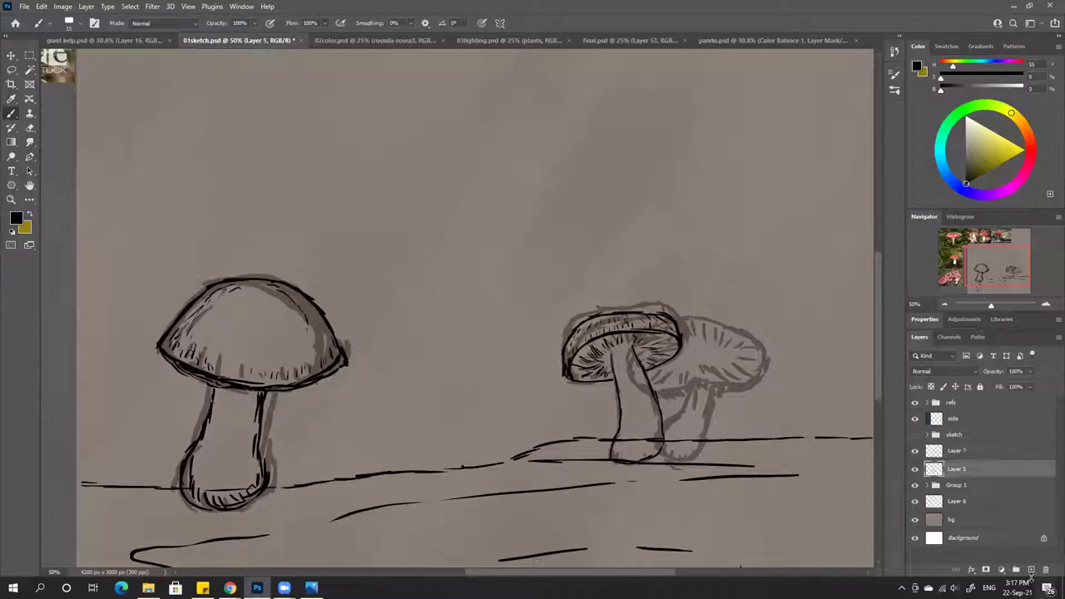
pyautogui.click(1031, 569)
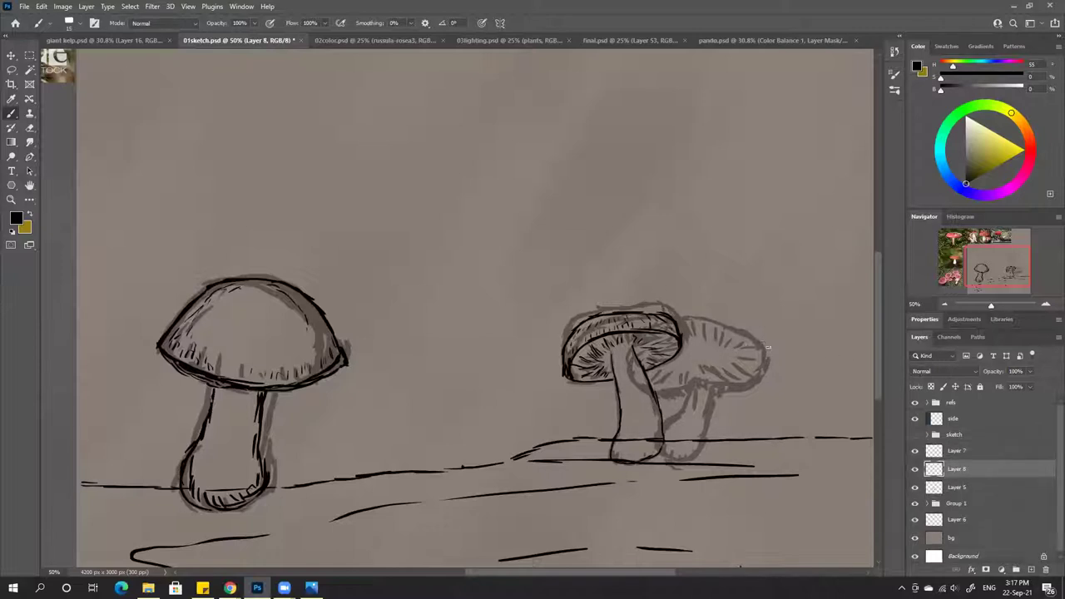
pyautogui.click(915, 450)
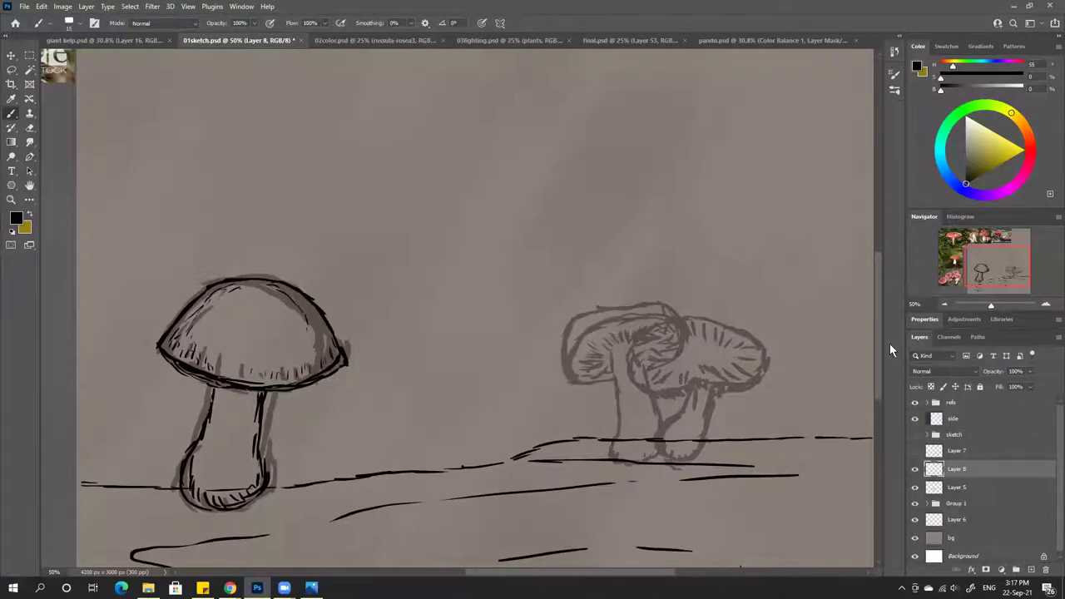
pyautogui.press(']')
pyautogui.press(']')
pyautogui.moveTo(675, 417)
pyautogui.mouseDown()
pyautogui.moveTo(677, 456)
pyautogui.moveTo(668, 451)
pyautogui.moveTo(692, 452)
pyautogui.moveTo(712, 391)
pyautogui.moveTo(704, 424)
pyautogui.mouseUp()
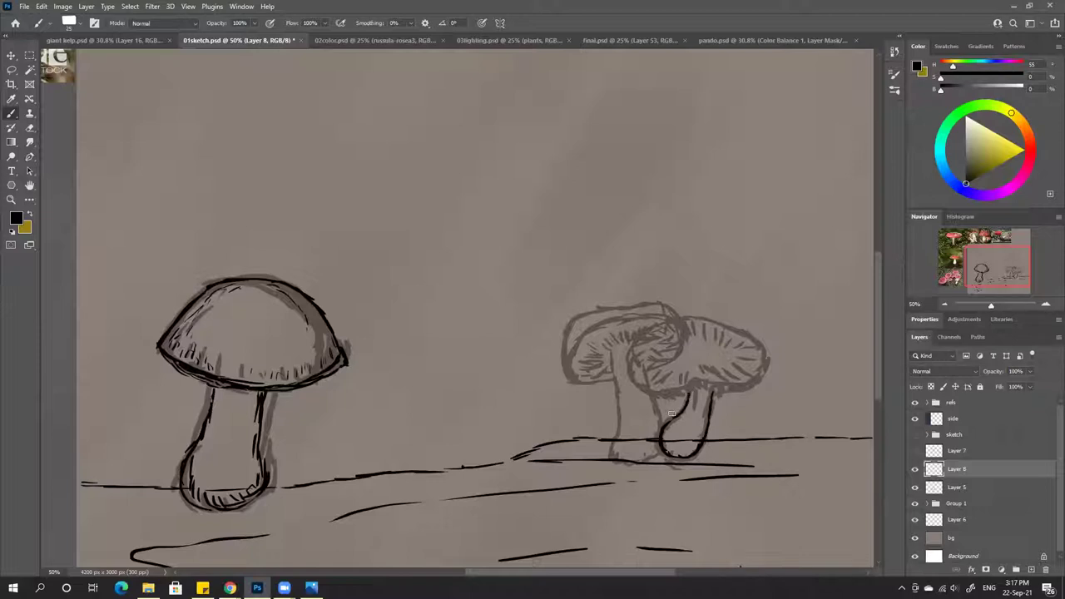
# Outline the rightmost mushroom's tilted cap on Layer 8, including the notch in its lower rim above the stem
pyautogui.press('[')
pyautogui.press('[')
pyautogui.press(']')
pyautogui.press(']')
pyautogui.press(']')
pyautogui.moveTo(636, 338); pyautogui.dragTo(633, 349)
pyautogui.press('ctrl')
pyautogui.hotkey('ctrl', 'z')
pyautogui.moveTo(649, 331)
pyautogui.mouseDown()
pyautogui.moveTo(708, 317)
pyautogui.moveTo(691, 316)
pyautogui.moveTo(757, 337)
pyautogui.moveTo(761, 366)
pyautogui.mouseUp()
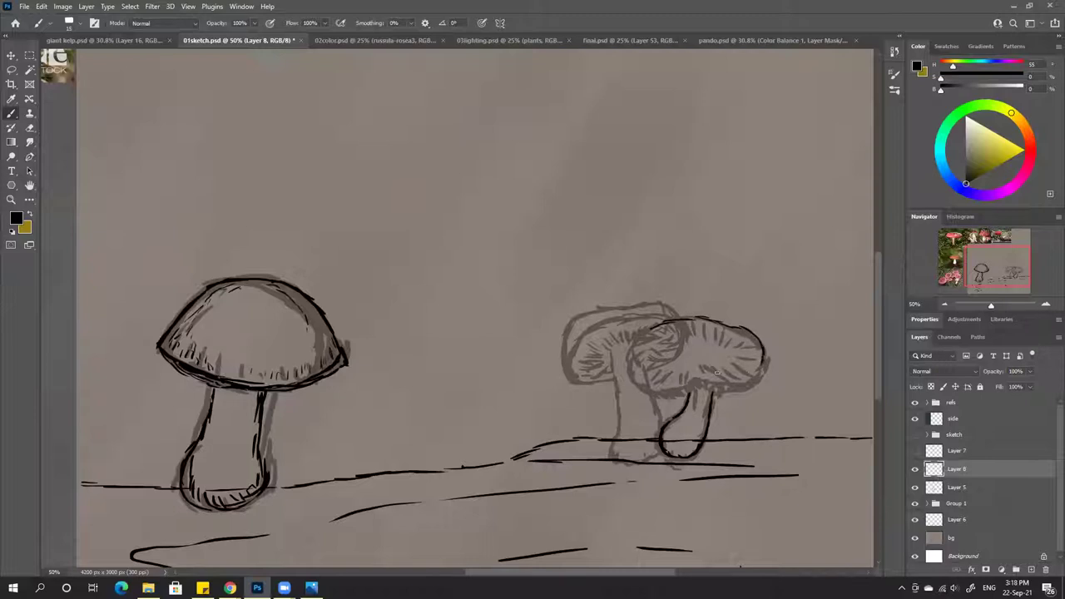
pyautogui.moveTo(655, 326)
pyautogui.mouseDown()
pyautogui.moveTo(628, 351)
pyautogui.moveTo(633, 376)
pyautogui.moveTo(653, 388)
pyautogui.moveTo(643, 388)
pyautogui.moveTo(675, 389)
pyautogui.moveTo(667, 393)
pyautogui.moveTo(700, 373)
pyautogui.moveTo(740, 384)
pyautogui.moveTo(696, 371)
pyautogui.moveTo(740, 378)
pyautogui.moveTo(763, 364)
pyautogui.moveTo(740, 380)
pyautogui.mouseUp()
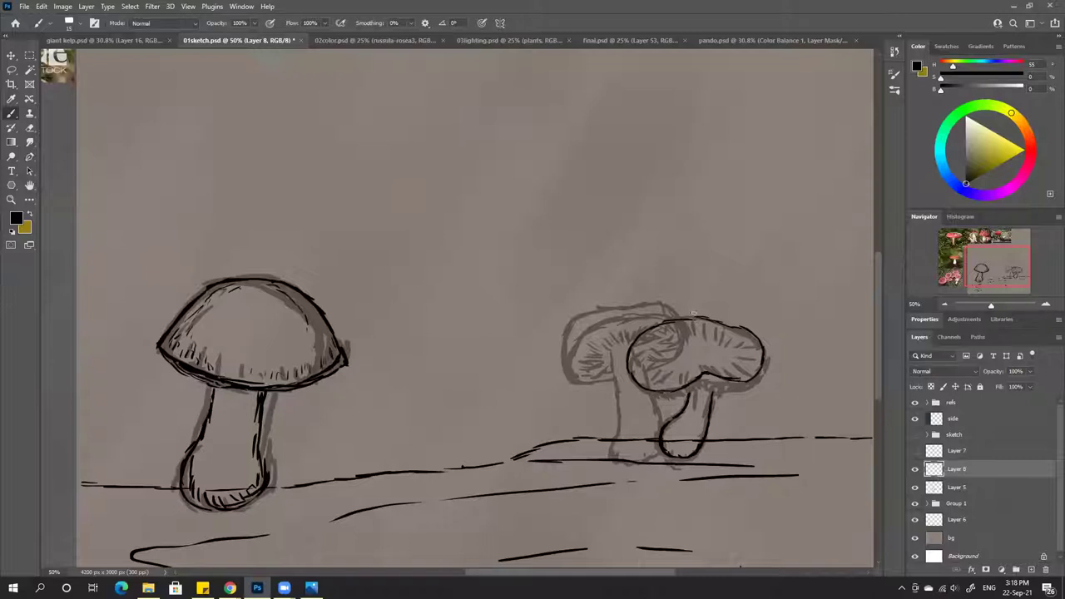
# Add short gill strokes around the inside edge of the rightmost mushroom's cap on Layer 8
pyautogui.moveTo(695, 319)
pyautogui.mouseDown()
pyautogui.moveTo(754, 351)
pyautogui.moveTo(744, 346)
pyautogui.mouseUp()
pyautogui.moveTo(633, 359); pyautogui.dragTo(635, 367)
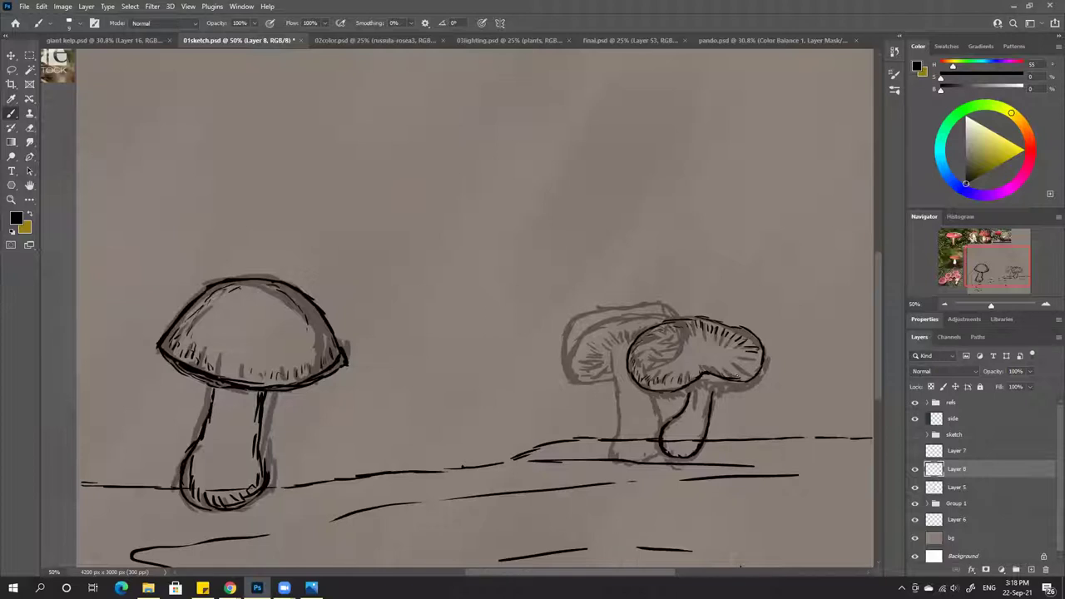
pyautogui.moveTo(743, 370); pyautogui.dragTo(753, 356)
# Show Layer 7 again and add an empty layer above it
pyautogui.scroll(-3, 763, 263)
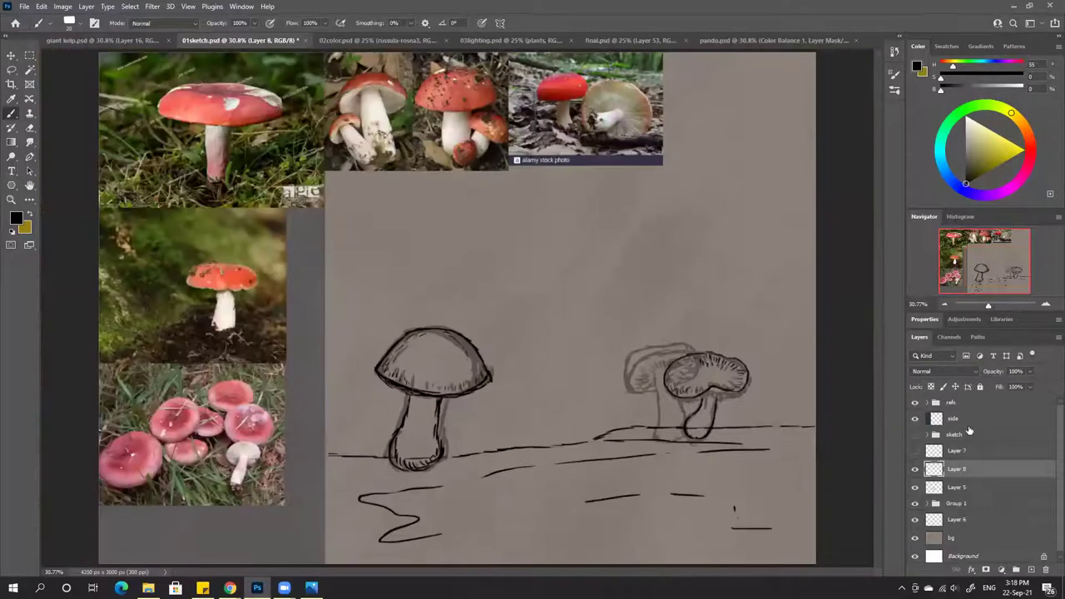
pyautogui.click(915, 451)
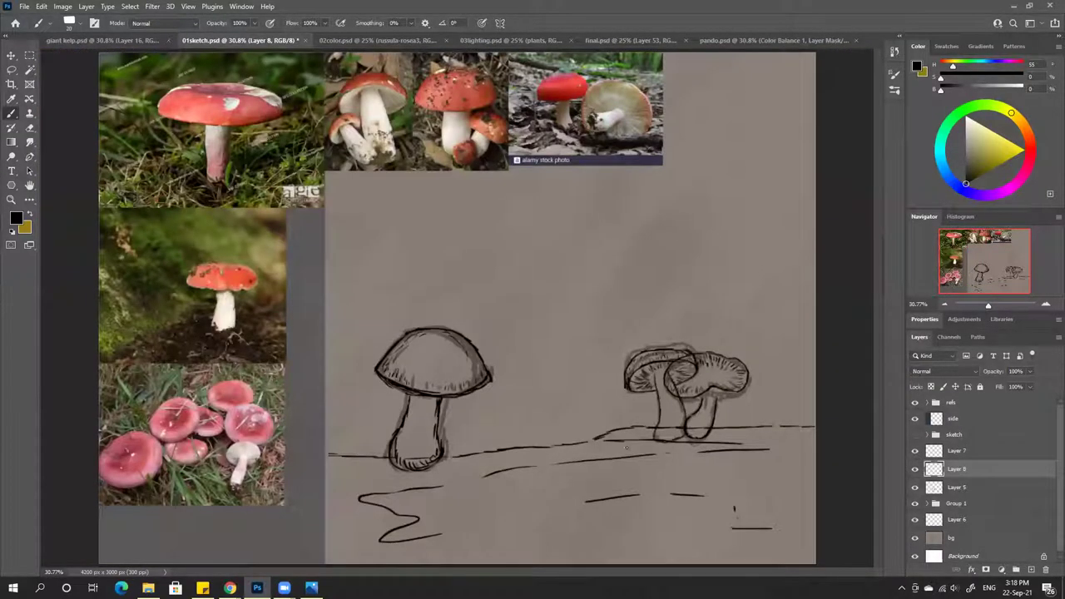
pyautogui.click(962, 451)
pyautogui.click(1032, 569)
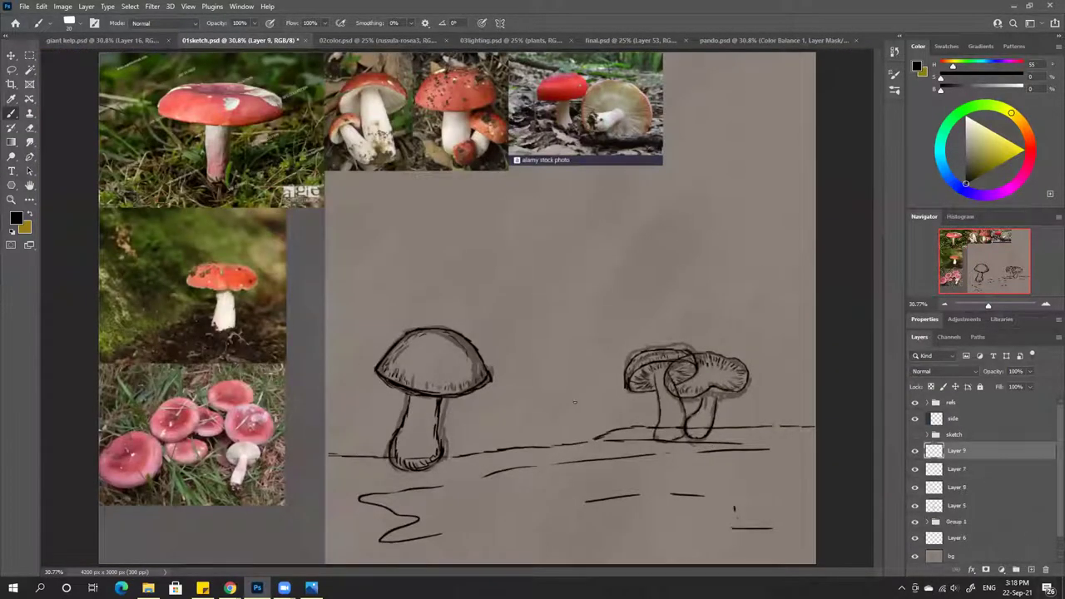
pyautogui.moveTo(512, 453)
pyautogui.mouseDown()
pyautogui.moveTo(524, 399)
pyautogui.moveTo(526, 410)
pyautogui.moveTo(497, 380)
pyautogui.moveTo(572, 393)
pyautogui.moveTo(521, 405)
pyautogui.moveTo(540, 453)
pyautogui.mouseUp()
pyautogui.moveTo(515, 386)
pyautogui.mouseDown()
pyautogui.moveTo(528, 356)
pyautogui.moveTo(566, 391)
pyautogui.mouseUp()
pyautogui.moveTo(597, 341)
pyautogui.mouseDown()
pyautogui.moveTo(616, 307)
pyautogui.moveTo(637, 337)
pyautogui.mouseUp()
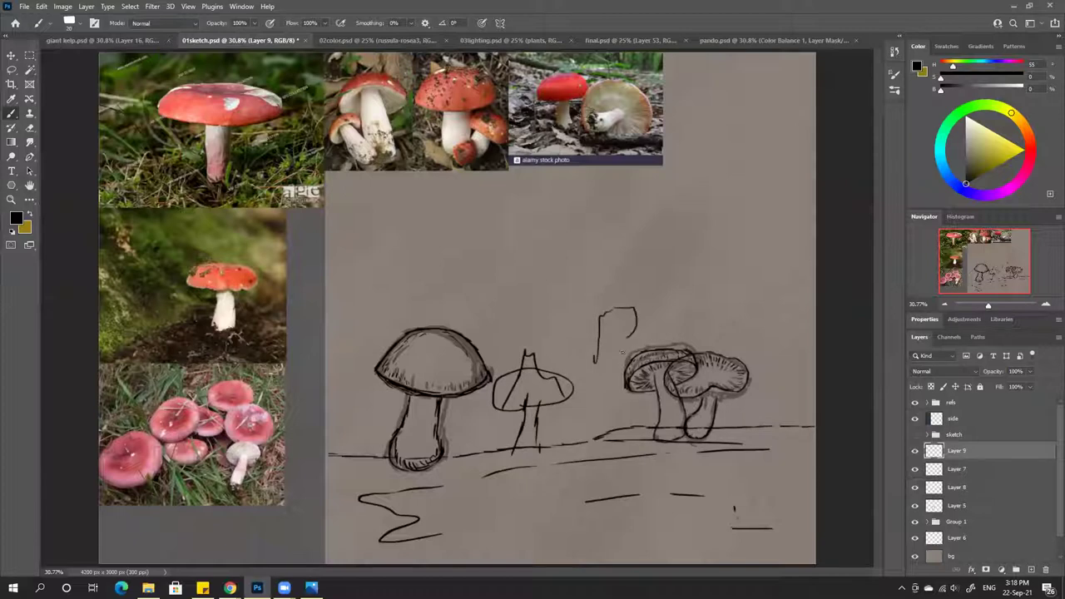
pyautogui.click(1046, 569)
pyautogui.click(479, 219)
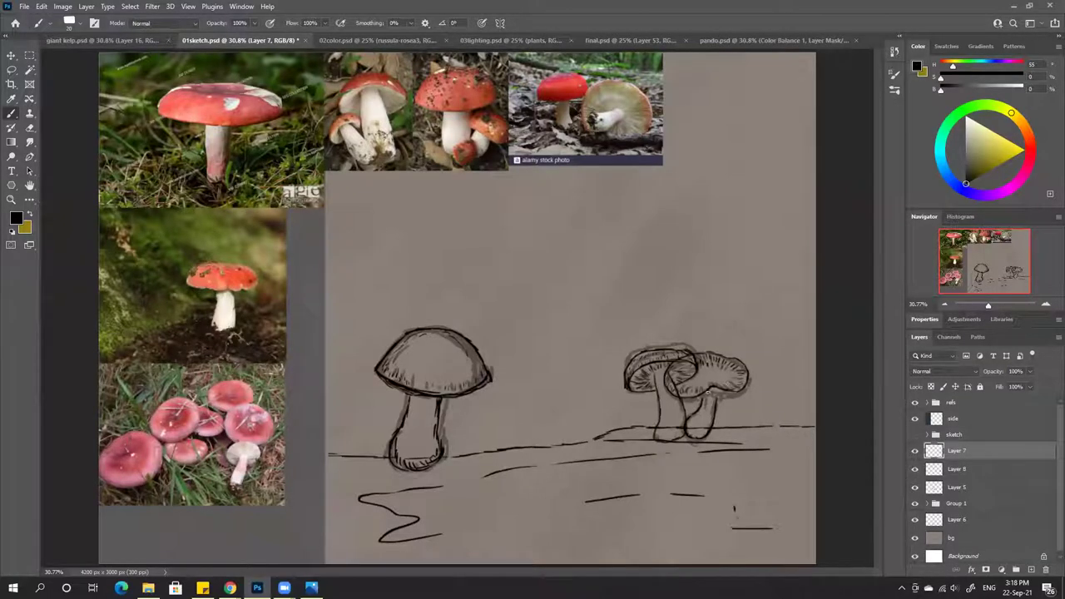
# With a smaller brush on Layer 7, darken the rightmost mushroom's lower cap rim with short strokes and add shading lines along its stem
pyautogui.hotkey('ctrl', '+')
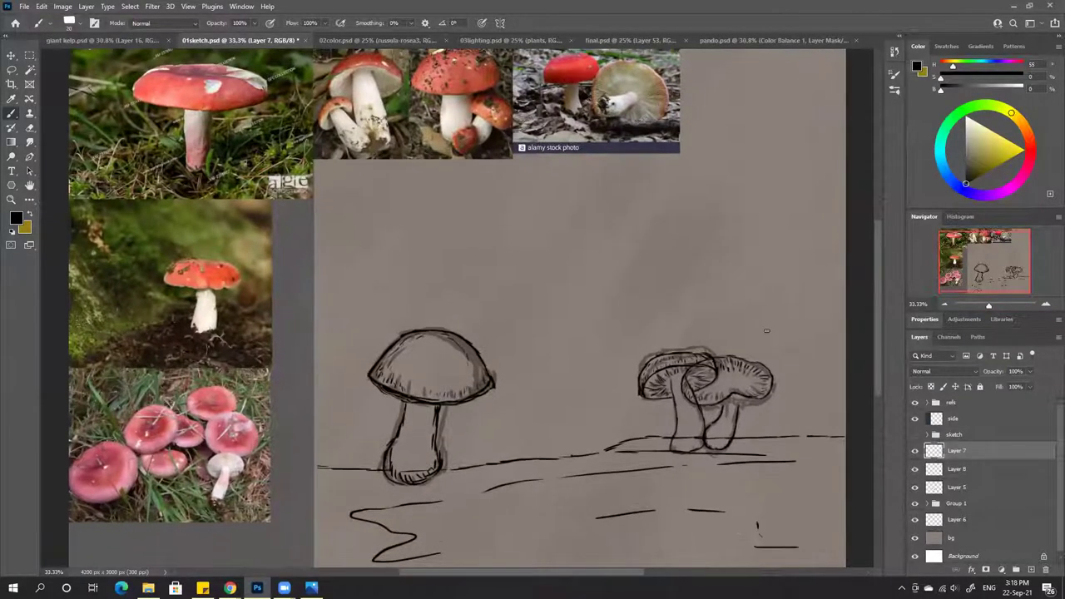
pyautogui.hotkey('ctrl', '+')
pyautogui.hscroll(3, 657, 345)
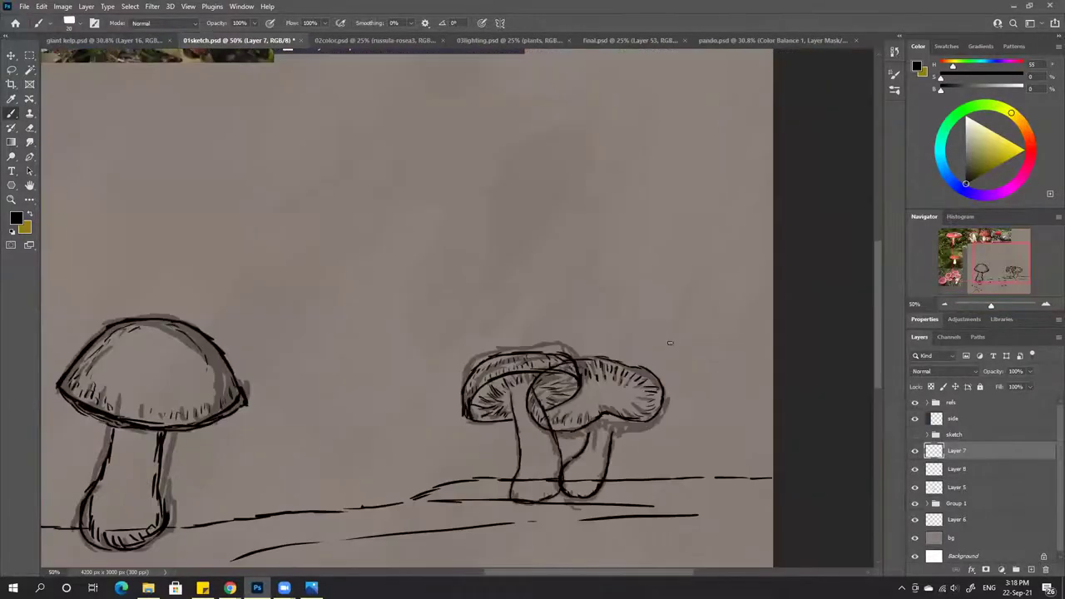
pyautogui.press('[')
pyautogui.moveTo(609, 419); pyautogui.dragTo(619, 427)
pyautogui.moveTo(664, 402); pyautogui.dragTo(641, 422)
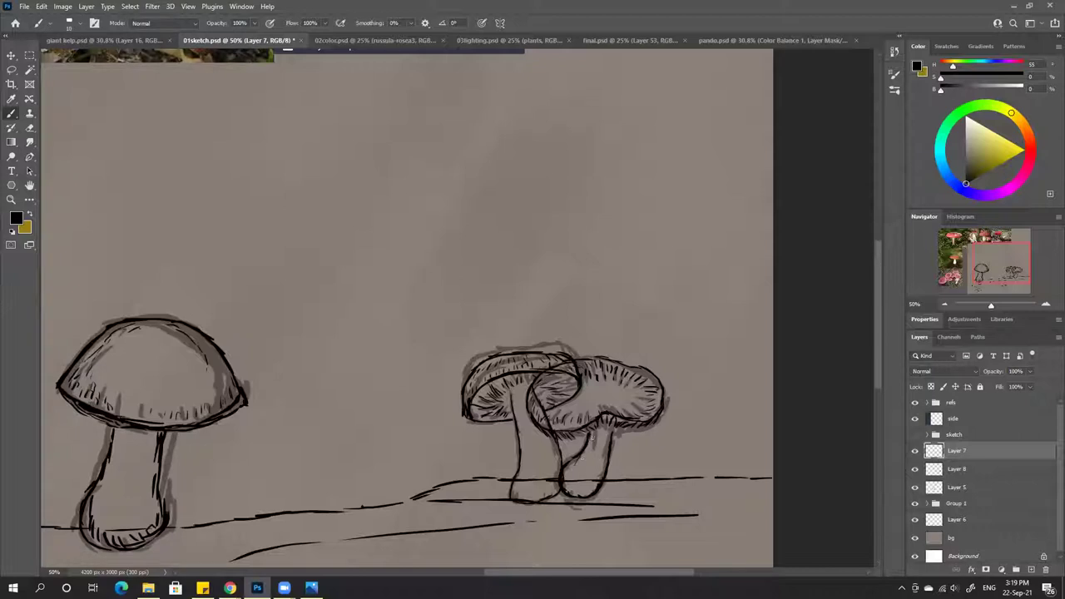
pyautogui.moveTo(599, 448)
pyautogui.mouseDown()
pyautogui.moveTo(581, 489)
pyautogui.moveTo(566, 458)
pyautogui.moveTo(574, 492)
pyautogui.mouseUp()
pyautogui.scroll(-4, 667, 280)
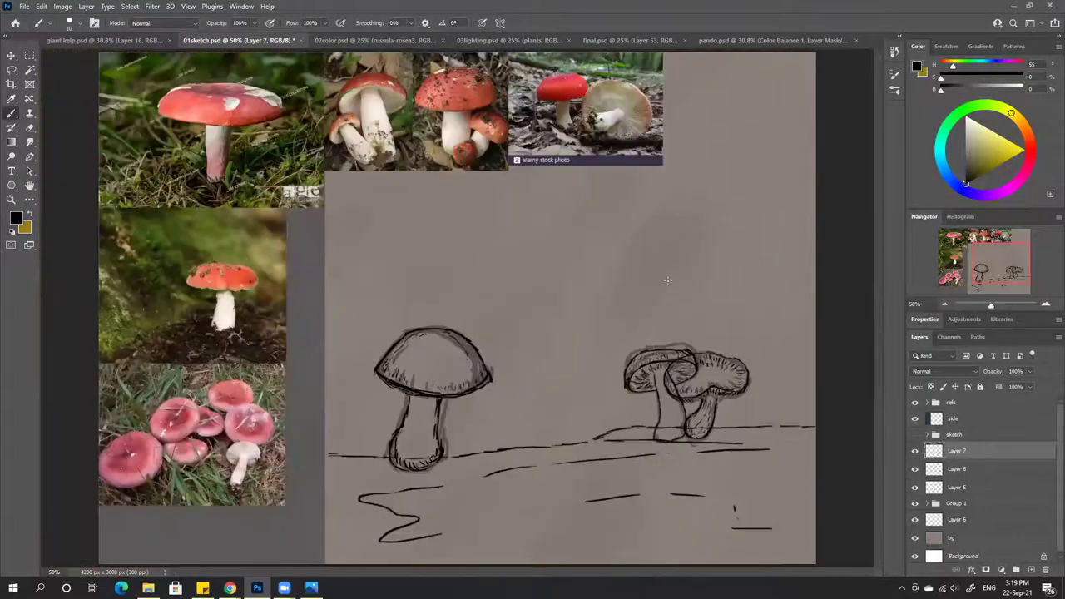
# Hide Group 1, group the three mushroom linework layers into a new group, and add an empty layer above it
pyautogui.click(915, 503)
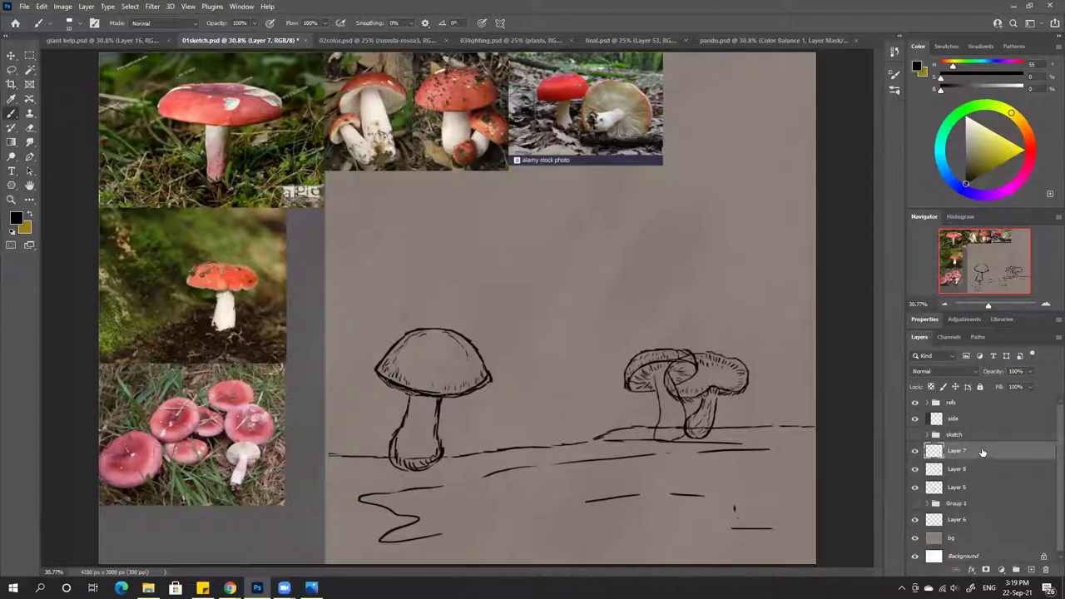
pyautogui.keyDown('shift'); pyautogui.click(965, 489); pyautogui.keyUp('shift')
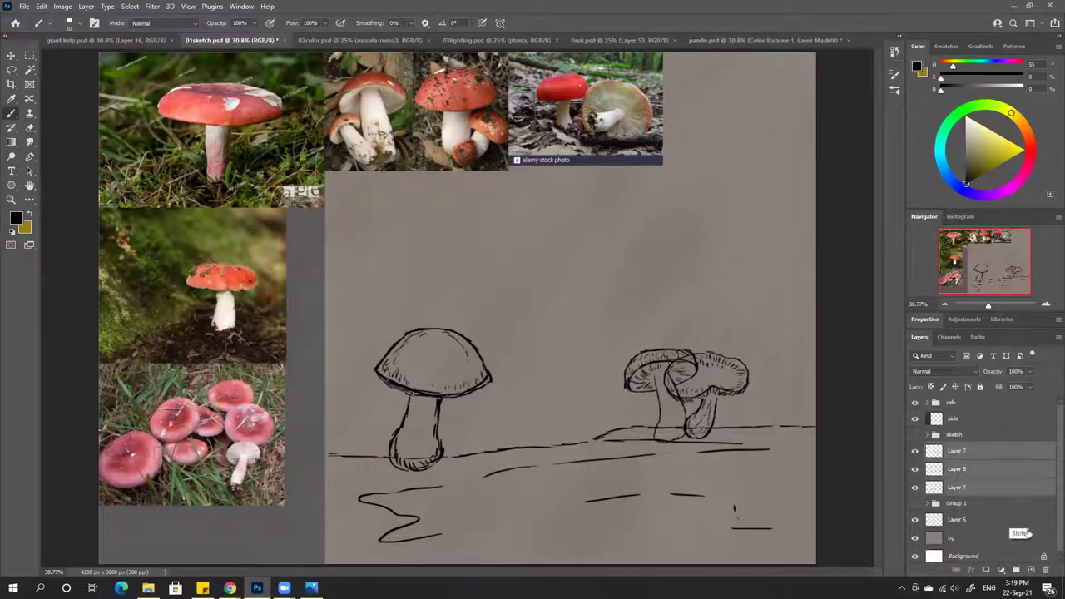
pyautogui.click(1016, 569)
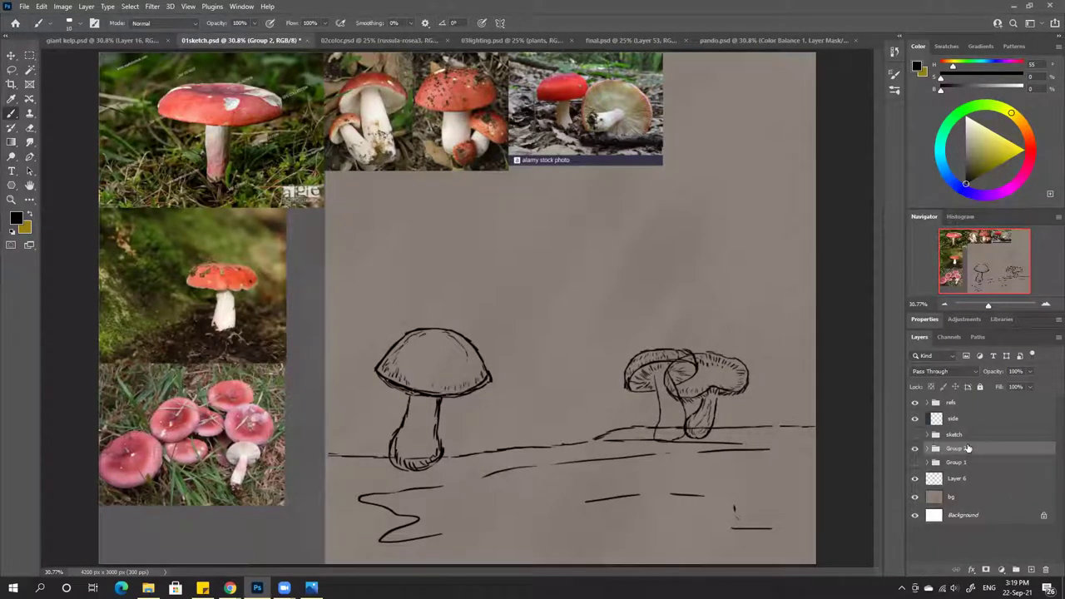
pyautogui.click(1031, 569)
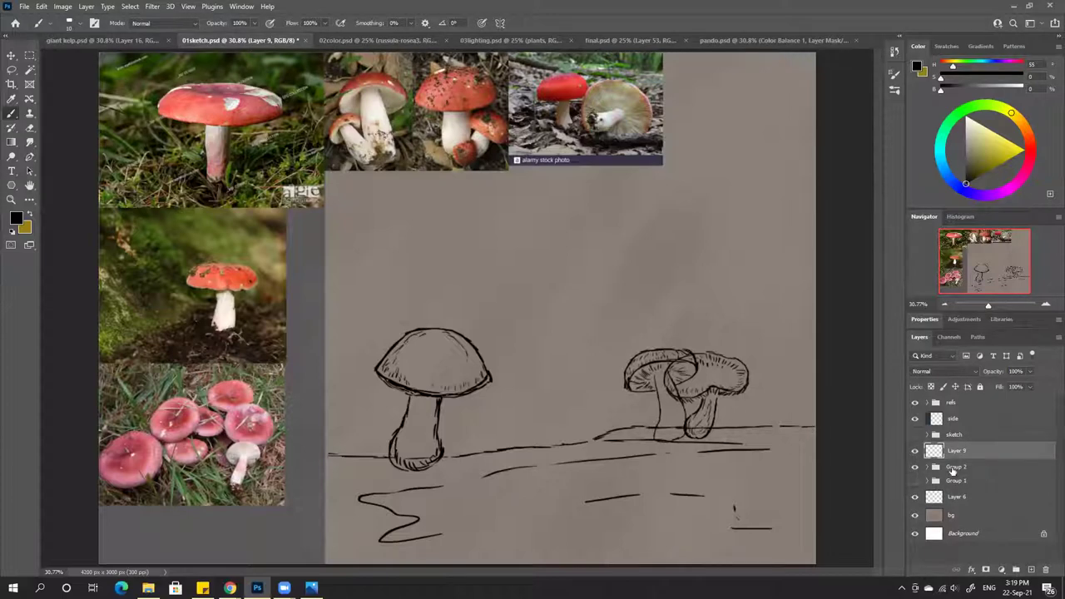
pyautogui.click(916, 481)
pyautogui.click(915, 481)
pyautogui.click(963, 404)
pyautogui.click(1030, 569)
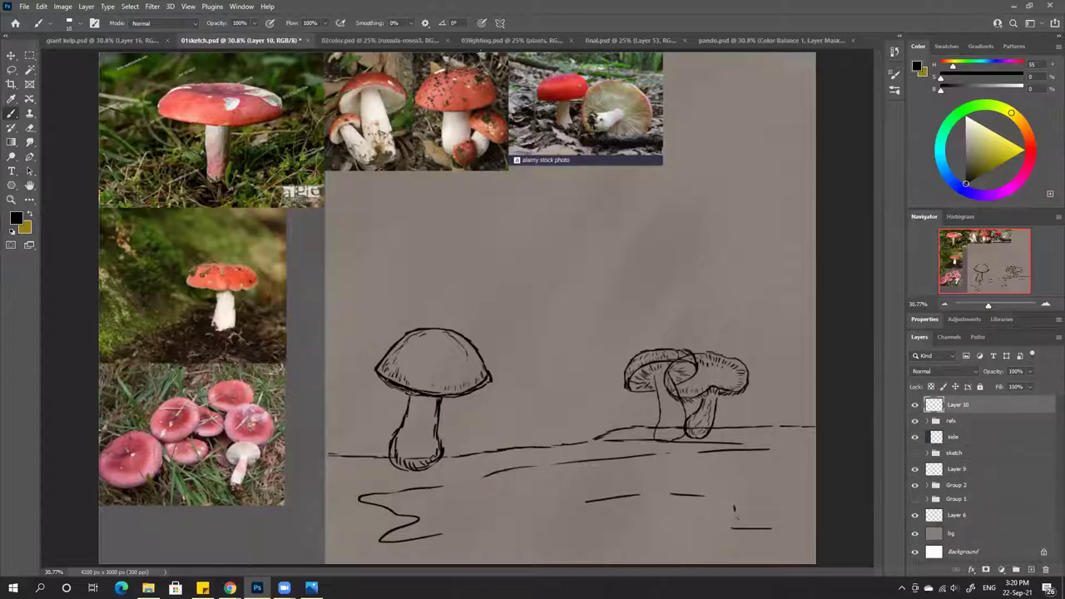
pyautogui.moveTo(163, 393)
pyautogui.mouseDown()
pyautogui.moveTo(154, 431)
pyautogui.moveTo(204, 408)
pyautogui.moveTo(158, 420)
pyautogui.moveTo(166, 424)
pyautogui.mouseUp()
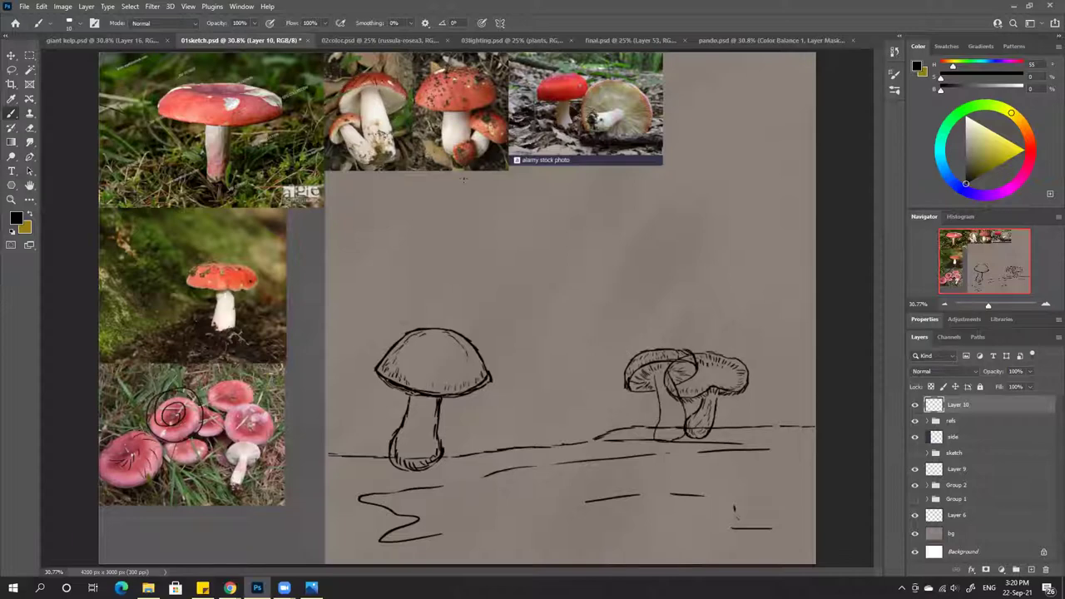
pyautogui.click(1046, 570)
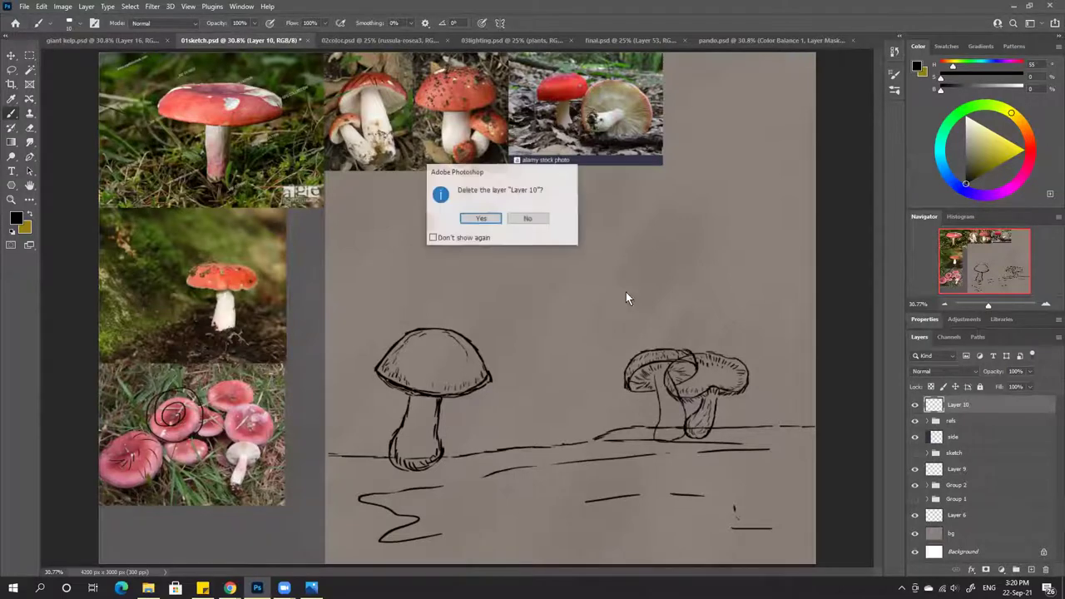
pyautogui.click(480, 218)
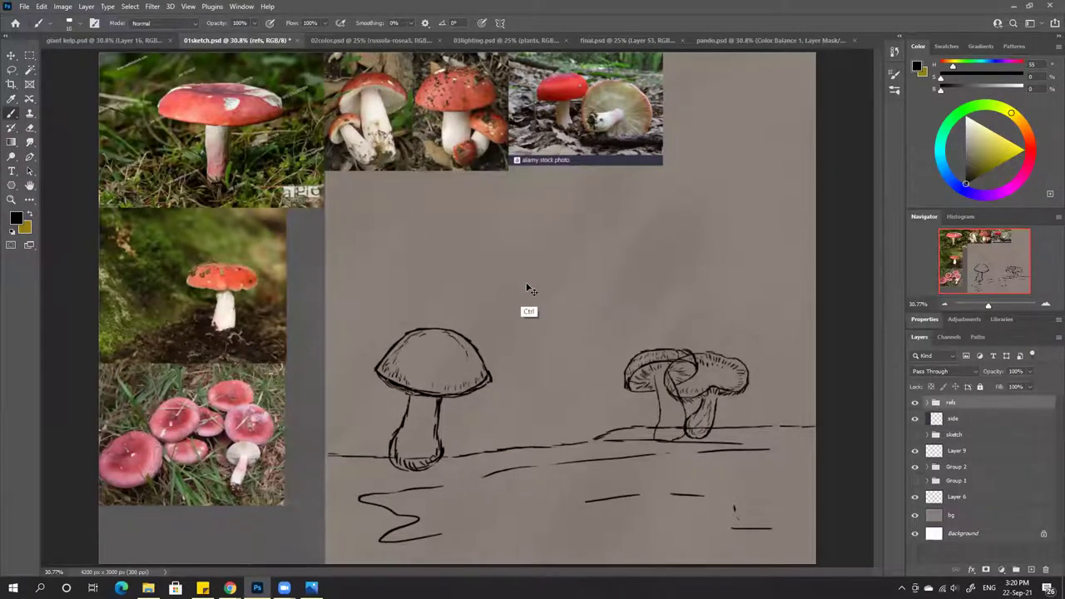
# Save 01sketch.psd and, in 02color.psd, select the front layer inside the sketch group
pyautogui.hotkey('ctrl', 's')
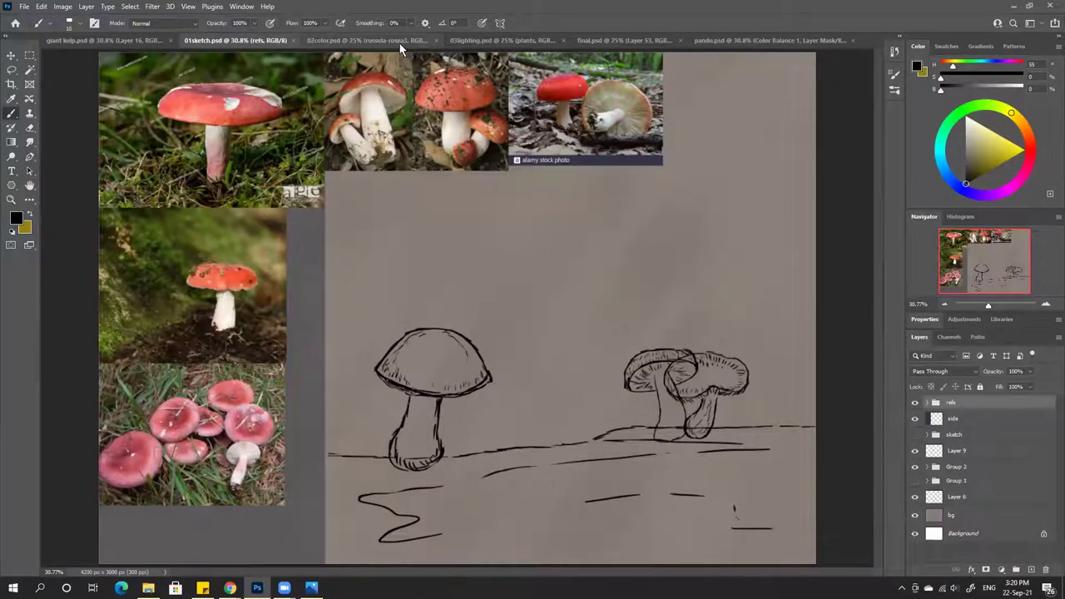
pyautogui.click(399, 43)
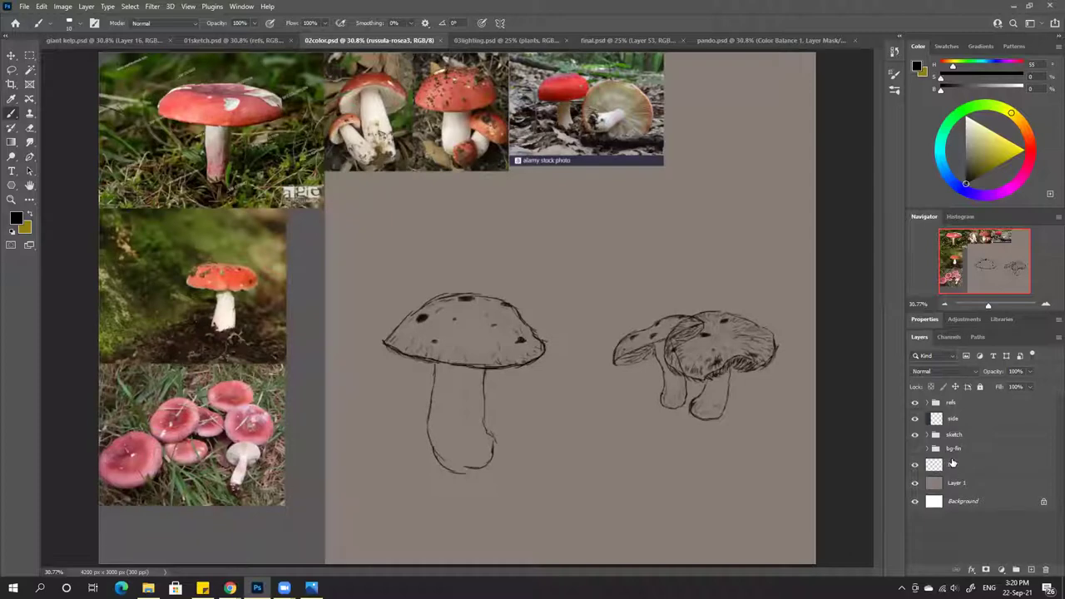
pyautogui.click(927, 435)
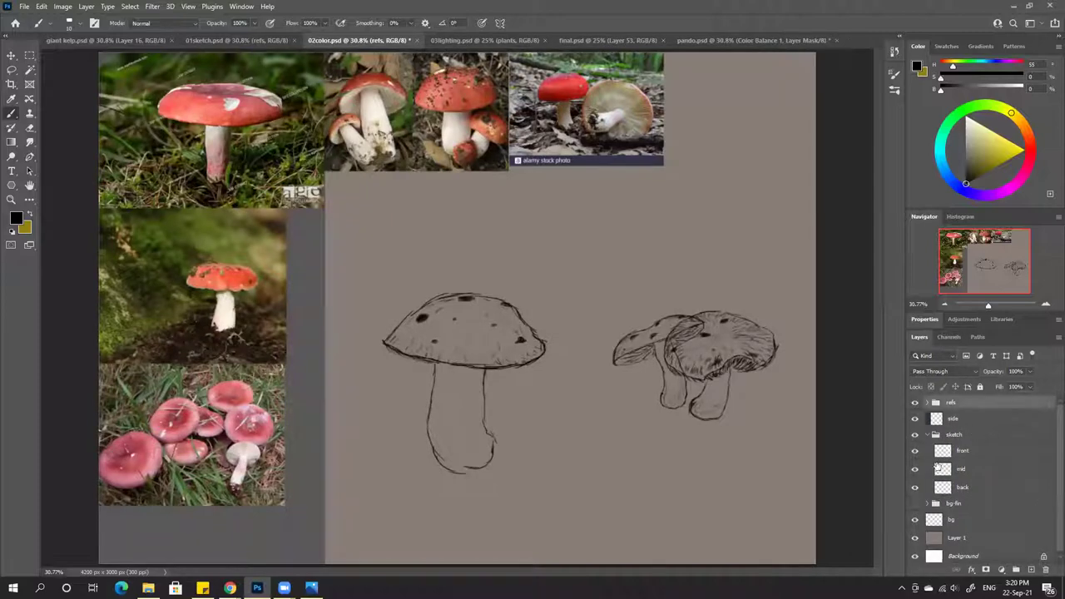
pyautogui.click(916, 452)
pyautogui.click(915, 450)
pyautogui.click(916, 451)
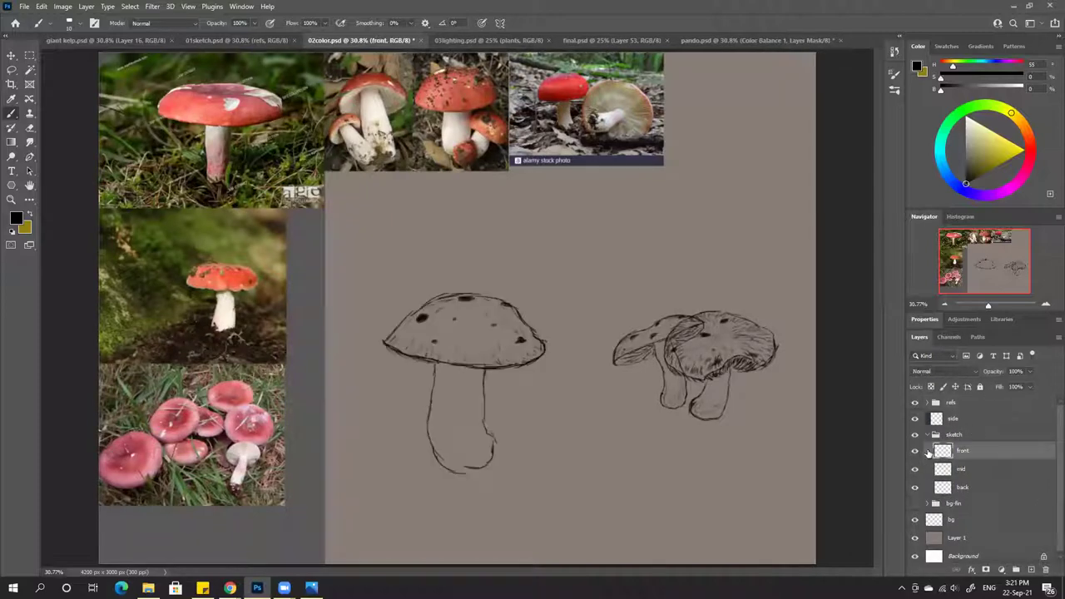
# Lasso the large mushroom's stem on the front layer, warp it so it narrows toward the cap, and deselect it
pyautogui.press('l')
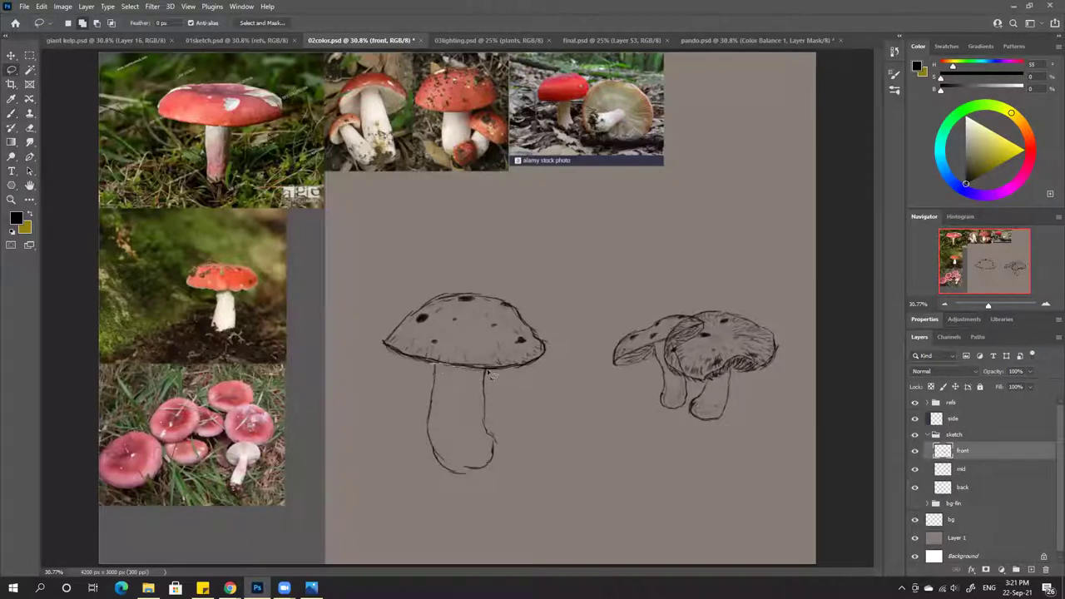
pyautogui.moveTo(508, 447)
pyautogui.mouseDown()
pyautogui.moveTo(435, 473)
pyautogui.moveTo(403, 432)
pyautogui.moveTo(438, 369)
pyautogui.mouseUp()
pyautogui.hotkey('ctrl', 't')
pyautogui.rightClick(460, 386)
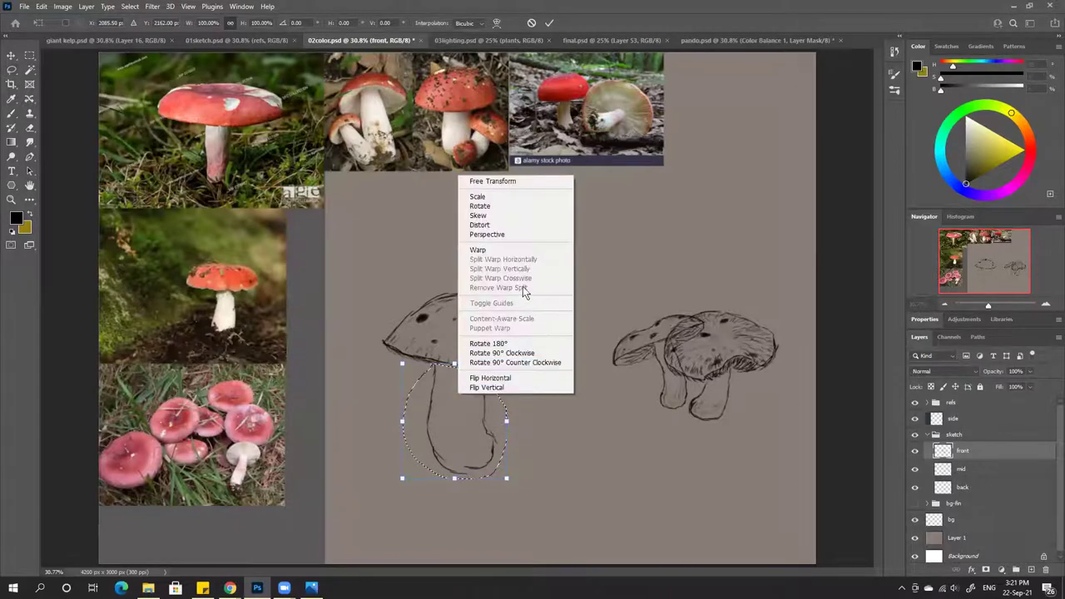
pyautogui.click(477, 249)
pyautogui.moveTo(492, 373); pyautogui.dragTo(492, 404)
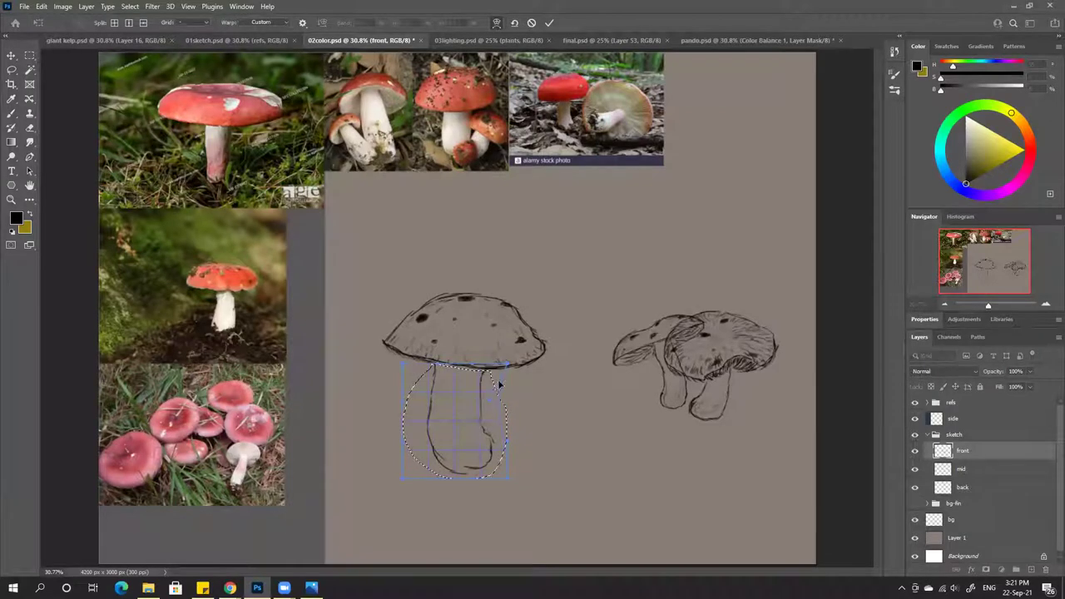
pyautogui.moveTo(497, 366); pyautogui.dragTo(488, 363)
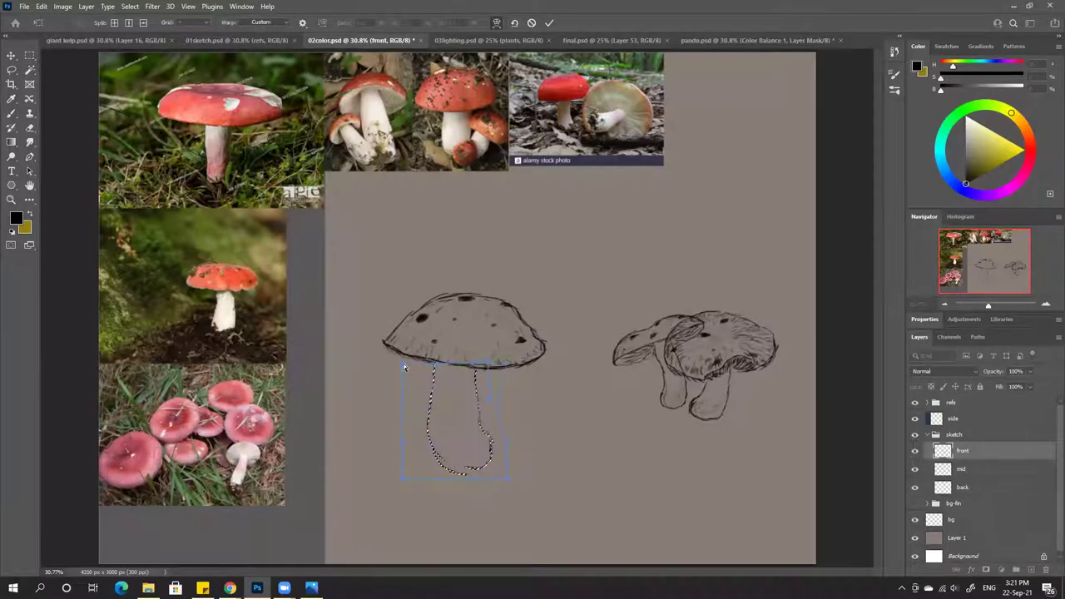
pyautogui.moveTo(406, 365); pyautogui.dragTo(426, 361)
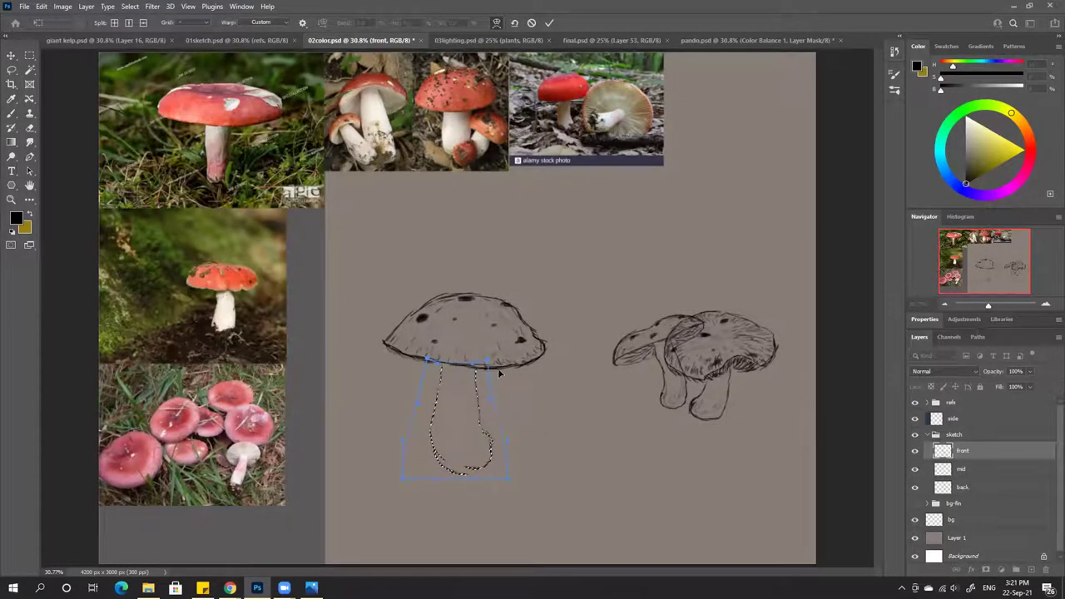
pyautogui.moveTo(489, 365); pyautogui.dragTo(503, 367)
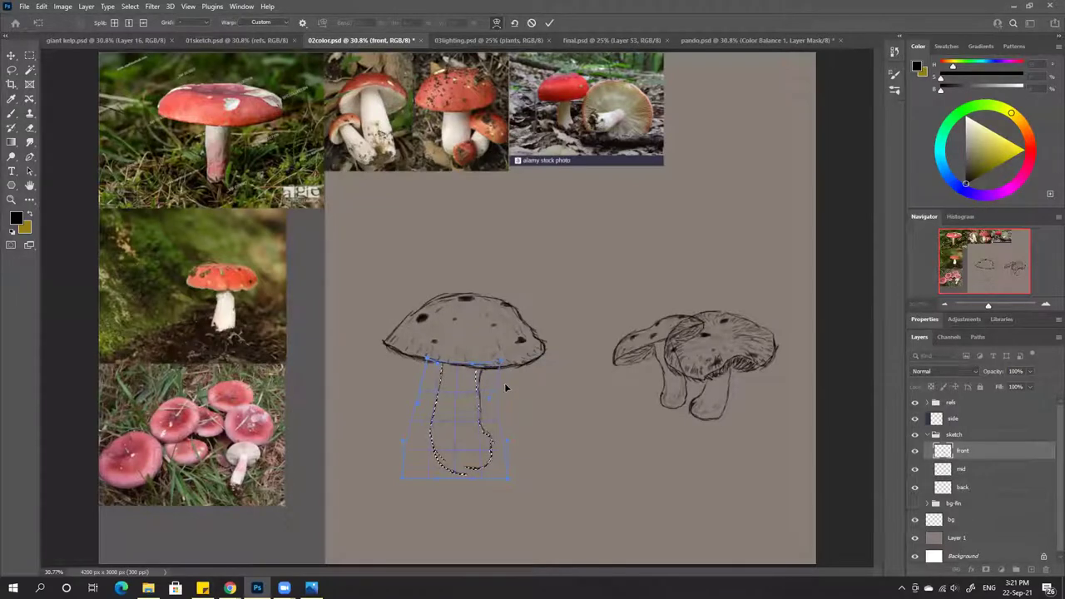
pyautogui.click(549, 23)
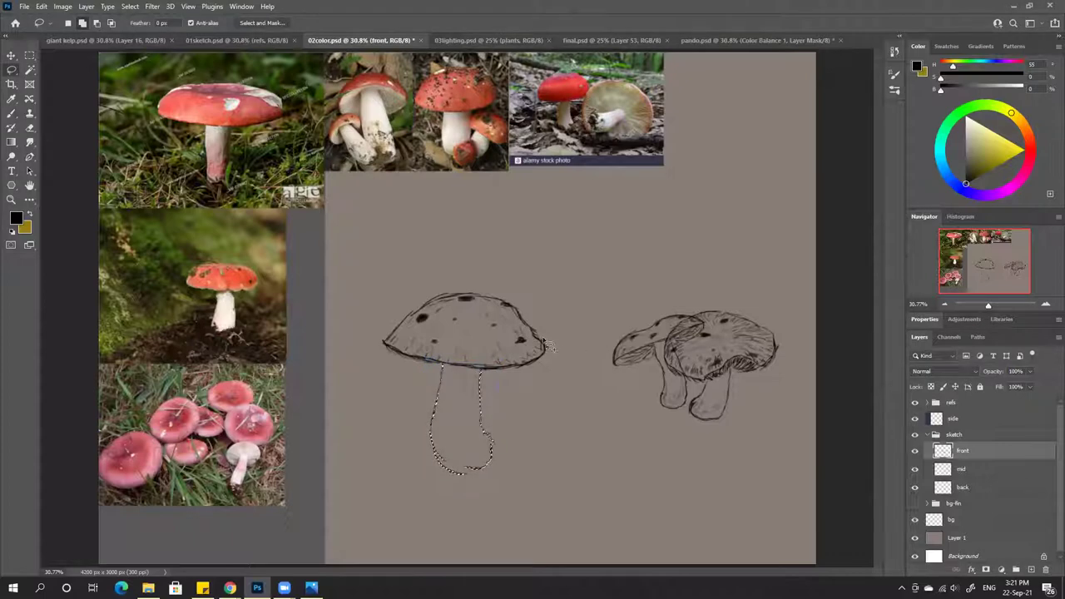
pyautogui.hotkey('ctrl', 'd')
# Collapse the sketch group, select the bg layer and hide the refs group
pyautogui.click(928, 435)
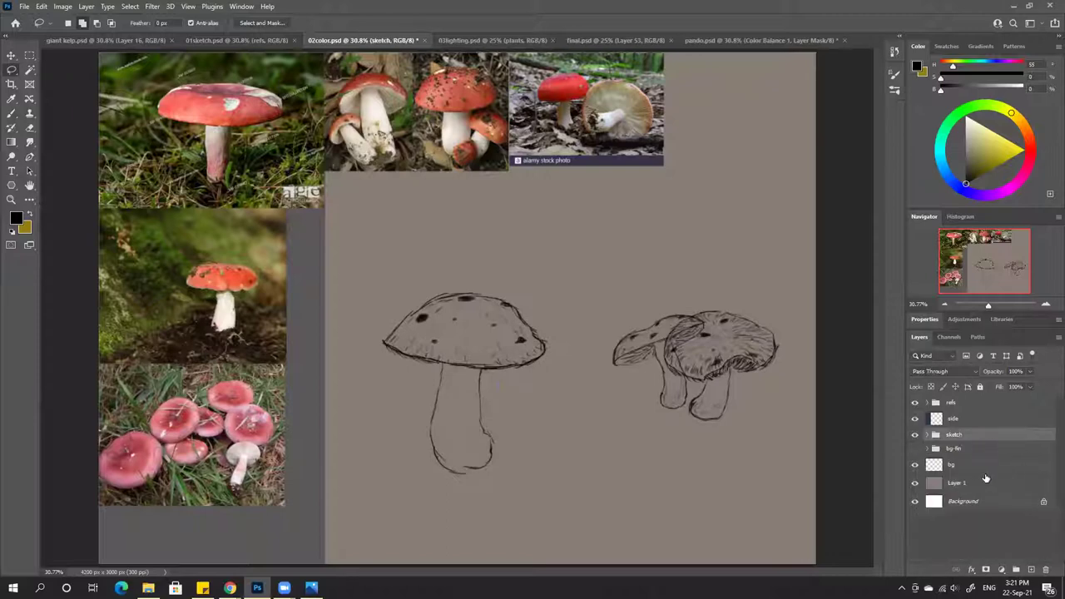
pyautogui.click(956, 464)
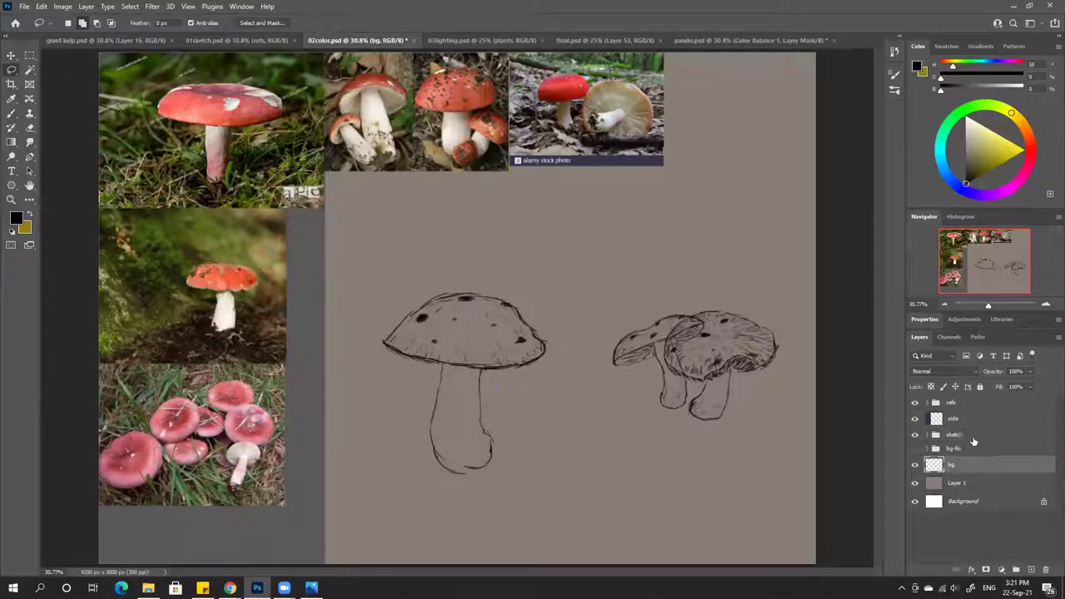
pyautogui.click(916, 403)
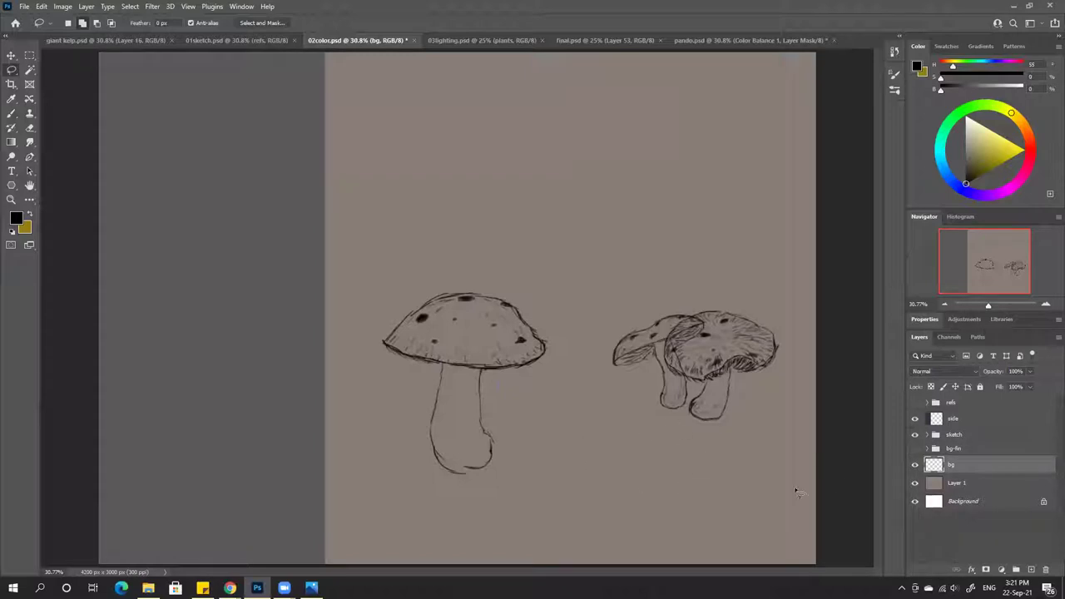
pyautogui.click(897, 91)
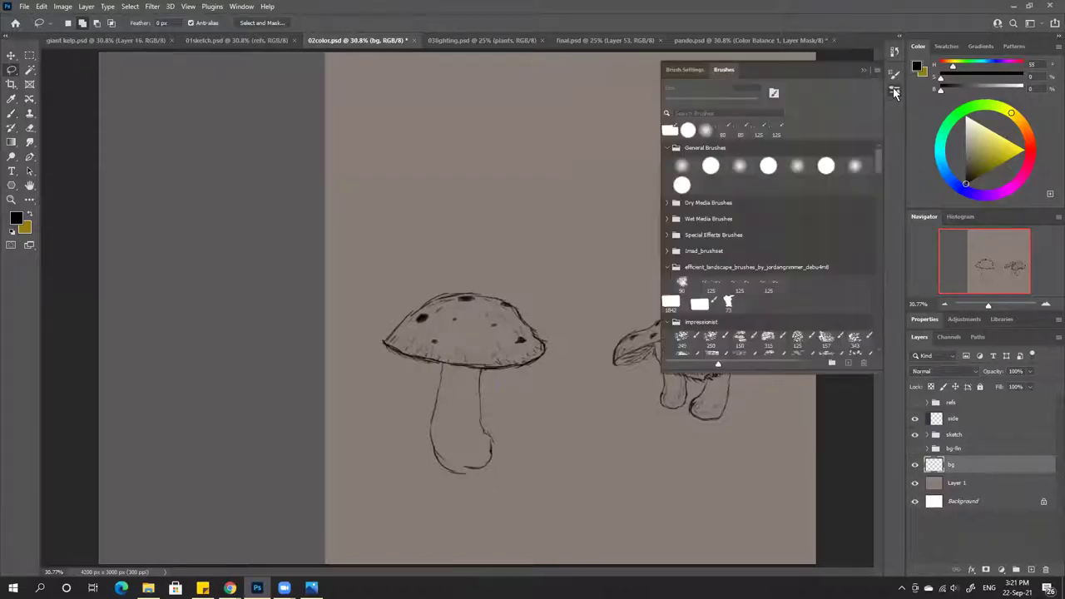
pyautogui.click(860, 71)
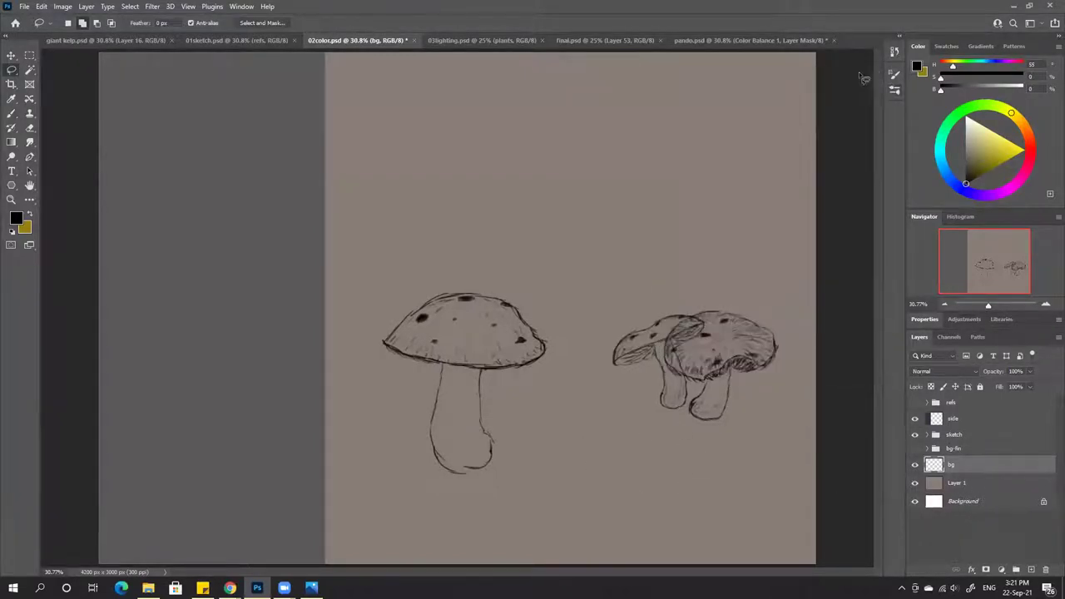
# Set the foreground color to a dark olive yellow with hue 52, saturation 74 and brightness 49
pyautogui.click(991, 106)
pyautogui.click(988, 160)
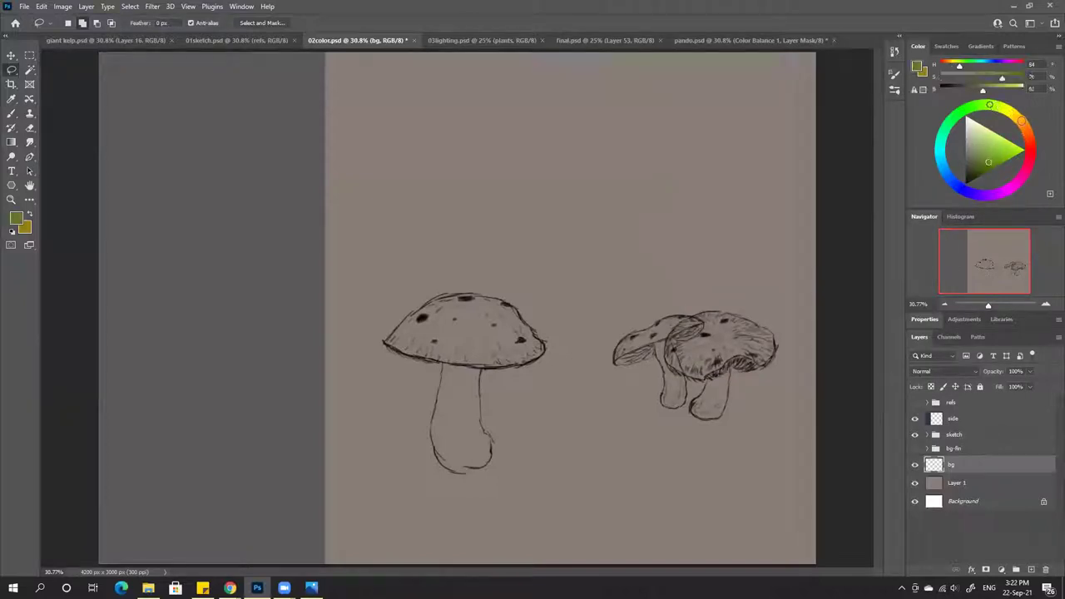
pyautogui.click(1019, 121)
pyautogui.click(1012, 113)
pyautogui.click(986, 163)
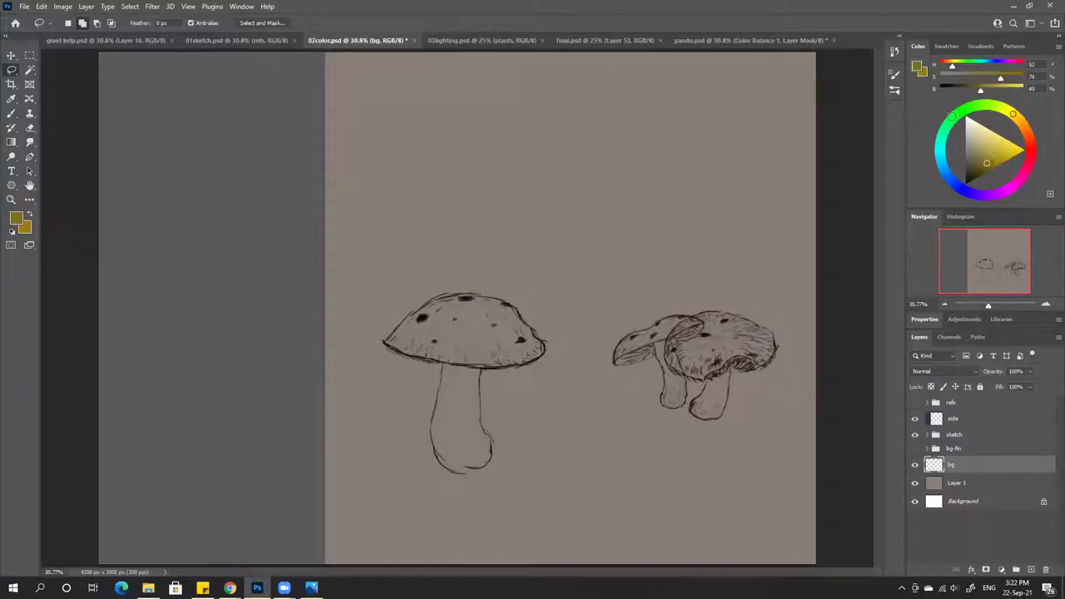
# Choose the 157 px textured foliage-like brush and reduce the Hue Jitter in its Color Dynamics
pyautogui.click(894, 93)
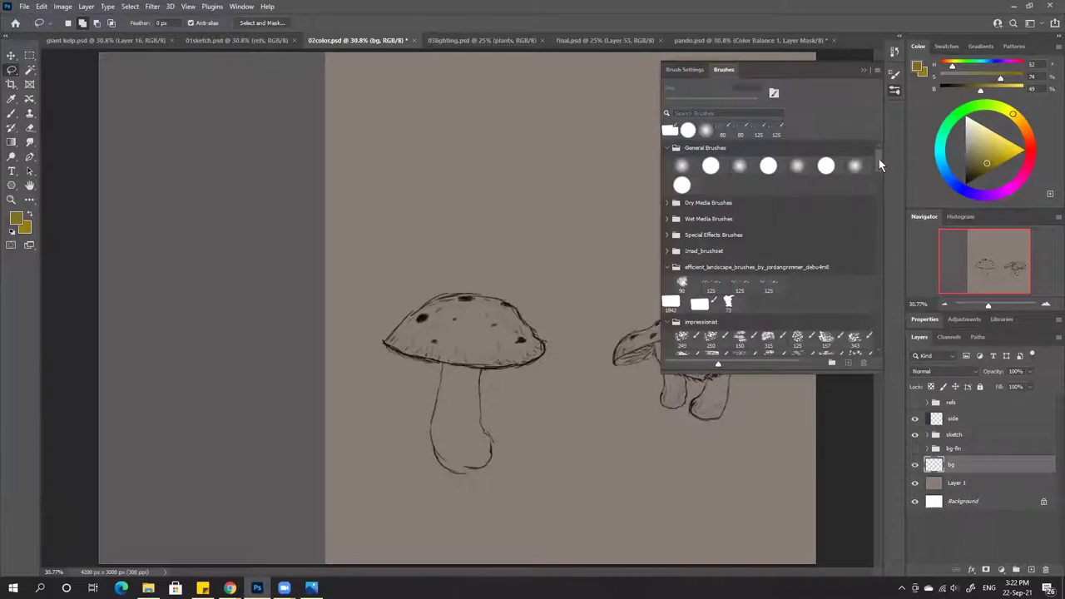
pyautogui.scroll(-5, 846, 208)
pyautogui.click(826, 242)
pyautogui.press('b')
pyautogui.click(699, 70)
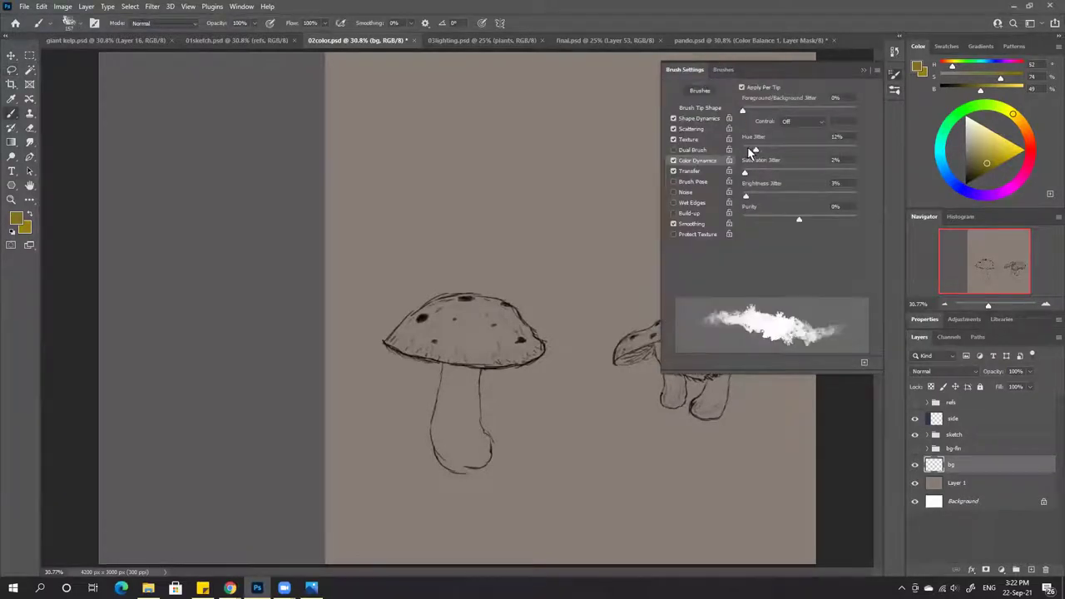
pyautogui.moveTo(753, 148); pyautogui.dragTo(747, 149)
pyautogui.click(863, 70)
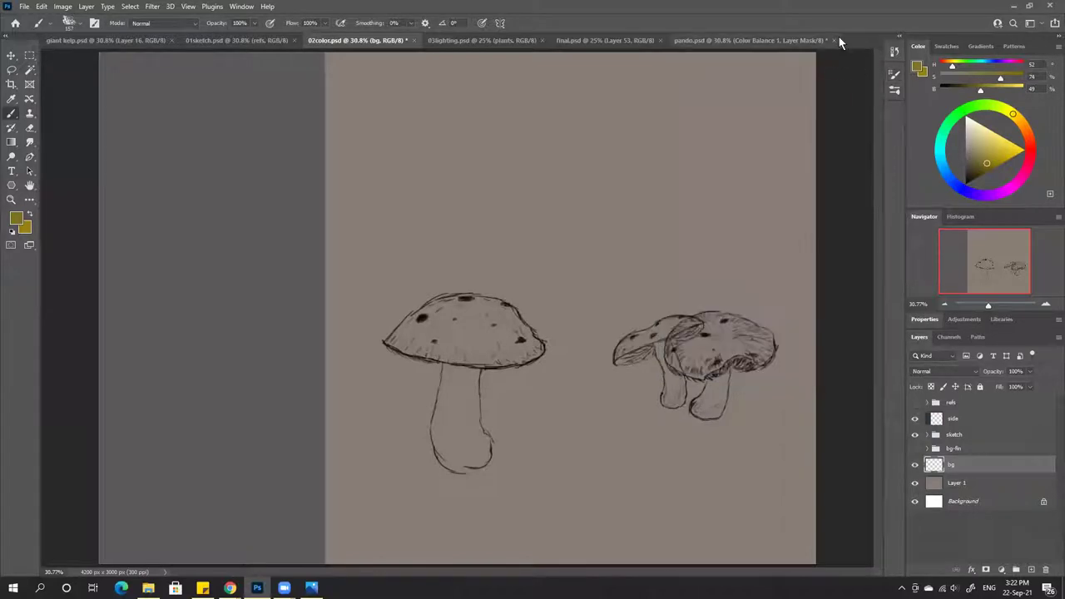
# Enlarge the textured brush to about 1500 px, try an olive stroke over the lower-right canvas, and undo it
pyautogui.hotkey('ctrl', '-')
pyautogui.hotkey('ctrl', '-')
pyautogui.hotkey('ctrl', '-')
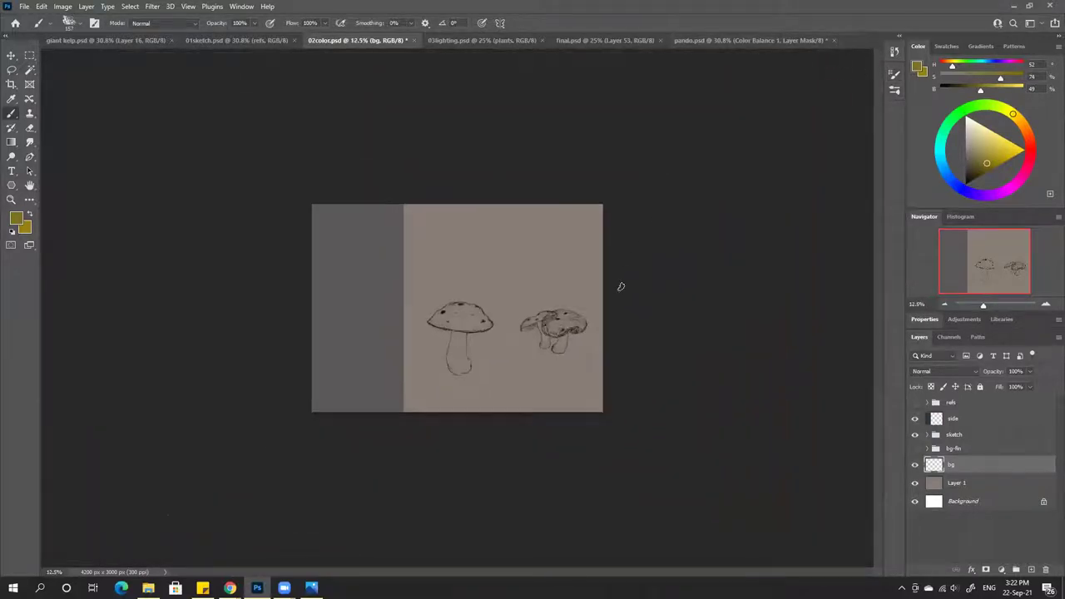
pyautogui.press(']')
pyautogui.press(']')
pyautogui.press(']')
pyautogui.press(']')
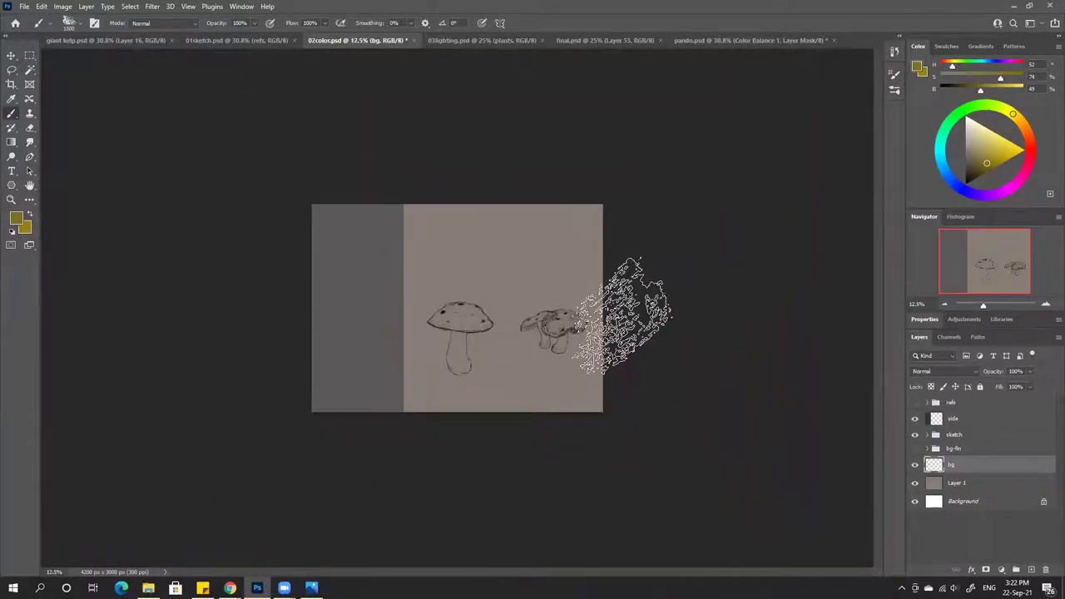
pyautogui.moveTo(630, 357)
pyautogui.mouseDown()
pyautogui.moveTo(570, 309)
pyautogui.moveTo(441, 437)
pyautogui.mouseUp()
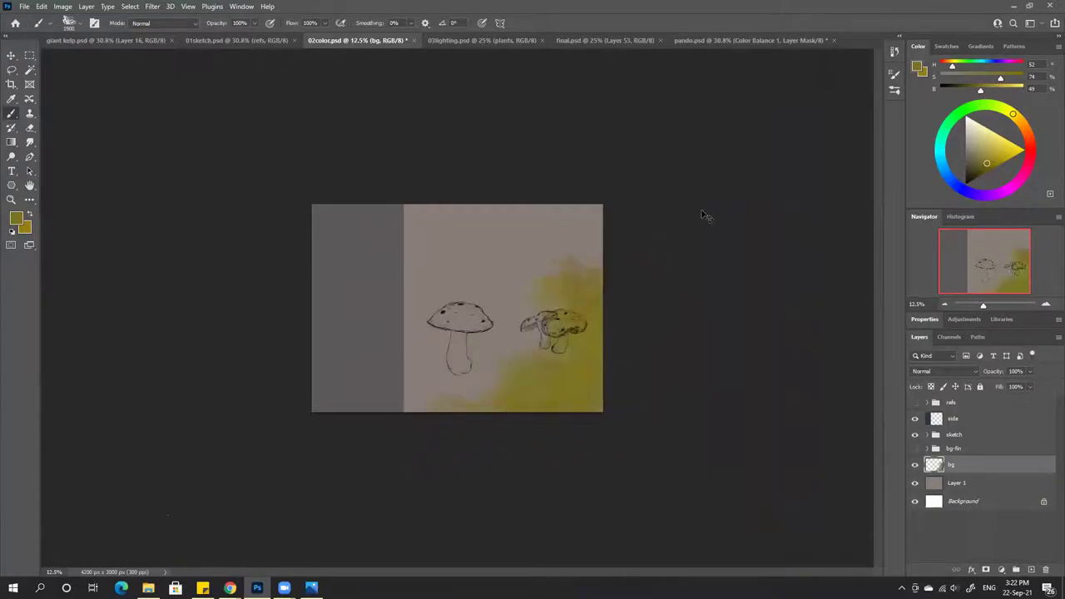
pyautogui.hotkey('ctrl', 'z')
# Cover the whole bg layer with dark olive at brightness 40, starting with the lower area and shifting the hue to 61 for the rest
pyautogui.moveTo(977, 90); pyautogui.dragTo(970, 90)
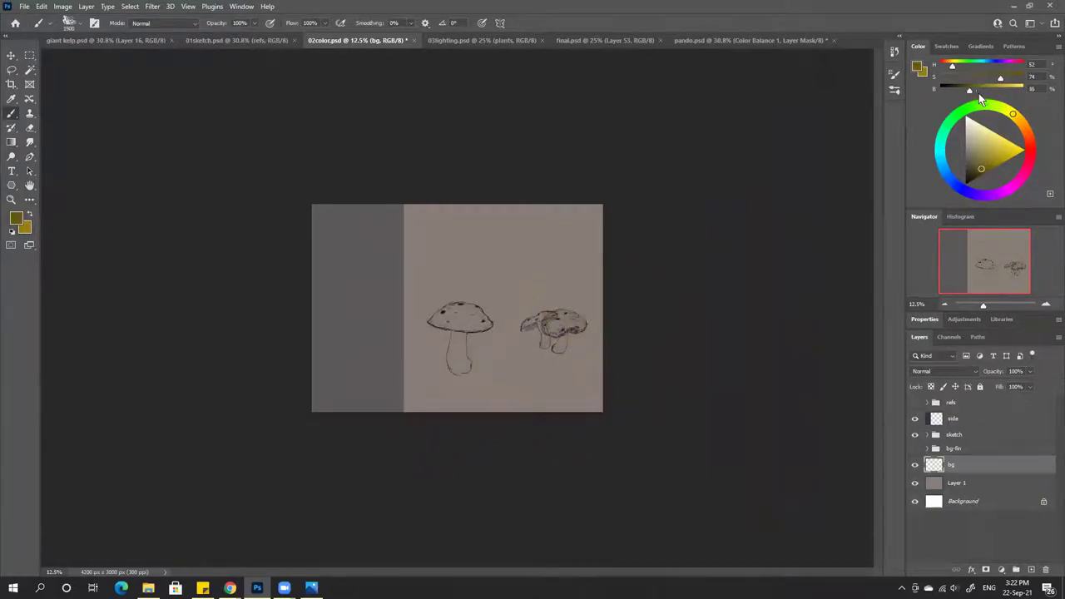
pyautogui.click(974, 89)
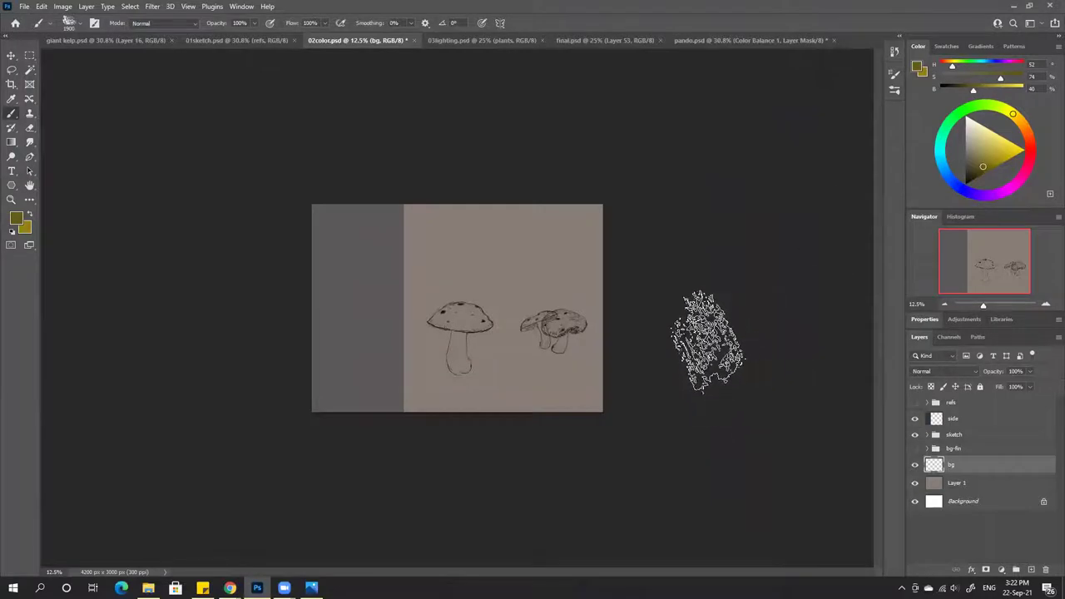
pyautogui.moveTo(713, 345)
pyautogui.mouseDown()
pyautogui.moveTo(449, 403)
pyautogui.moveTo(640, 363)
pyautogui.moveTo(404, 376)
pyautogui.moveTo(516, 406)
pyautogui.moveTo(274, 380)
pyautogui.mouseUp()
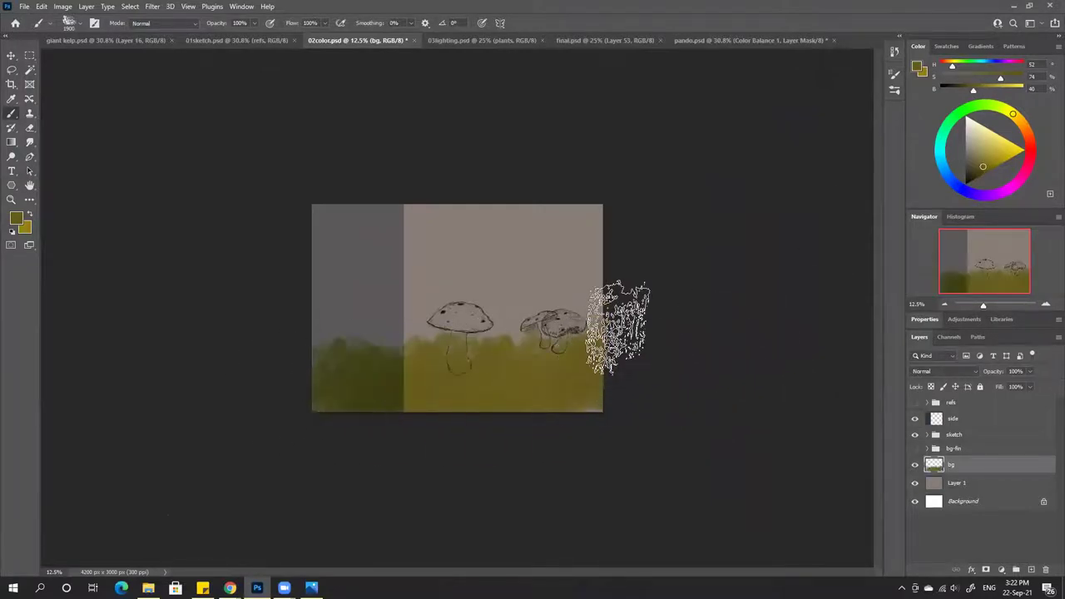
pyautogui.moveTo(613, 385)
pyautogui.mouseDown()
pyautogui.moveTo(635, 285)
pyautogui.moveTo(611, 352)
pyautogui.moveTo(614, 207)
pyautogui.moveTo(607, 309)
pyautogui.mouseUp()
pyautogui.click(1007, 110)
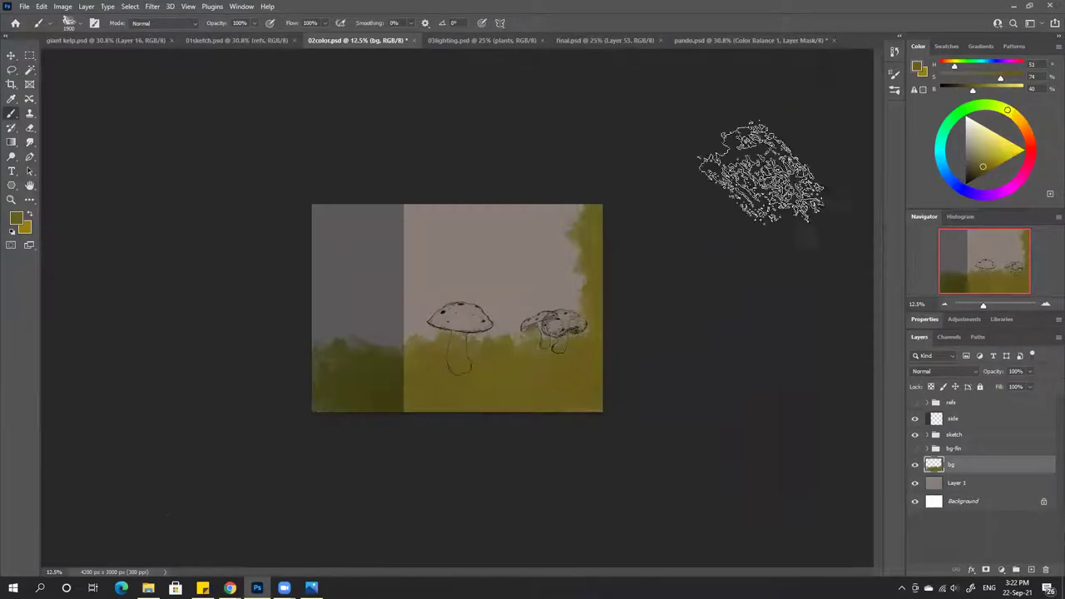
pyautogui.moveTo(599, 208)
pyautogui.mouseDown()
pyautogui.moveTo(511, 186)
pyautogui.moveTo(380, 178)
pyautogui.moveTo(490, 190)
pyautogui.moveTo(279, 333)
pyautogui.moveTo(349, 275)
pyautogui.moveTo(449, 299)
pyautogui.moveTo(470, 267)
pyautogui.moveTo(558, 238)
pyautogui.moveTo(571, 266)
pyautogui.moveTo(516, 238)
pyautogui.moveTo(463, 340)
pyautogui.moveTo(445, 311)
pyautogui.moveTo(588, 328)
pyautogui.moveTo(330, 383)
pyautogui.moveTo(316, 397)
pyautogui.moveTo(404, 273)
pyautogui.moveTo(380, 202)
pyautogui.moveTo(570, 296)
pyautogui.moveTo(423, 429)
pyautogui.mouseUp()
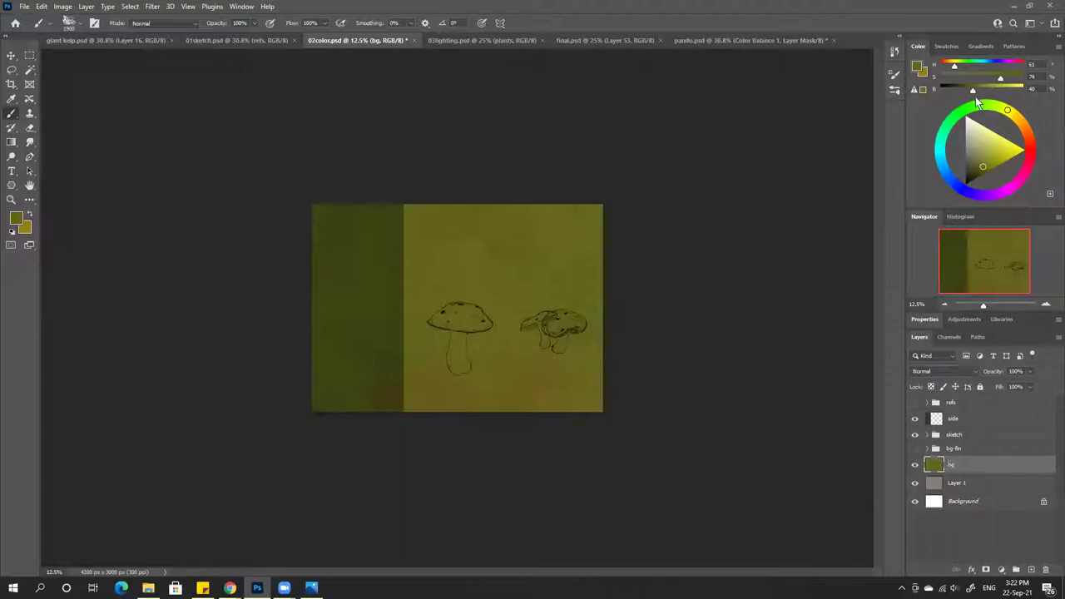
# Consult the final and sketch files, and paint the ground area brown with hue 40, saturation 74 and brightness 35
pyautogui.moveTo(972, 91); pyautogui.dragTo(968, 92)
pyautogui.moveTo(954, 66); pyautogui.dragTo(949, 66)
pyautogui.click(584, 40)
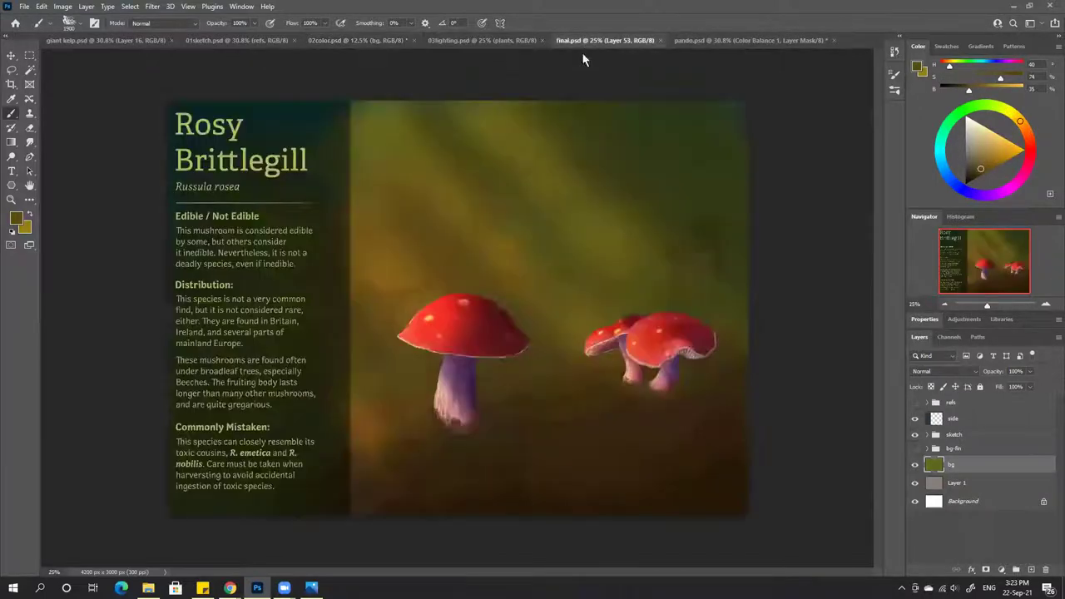
pyautogui.click(218, 39)
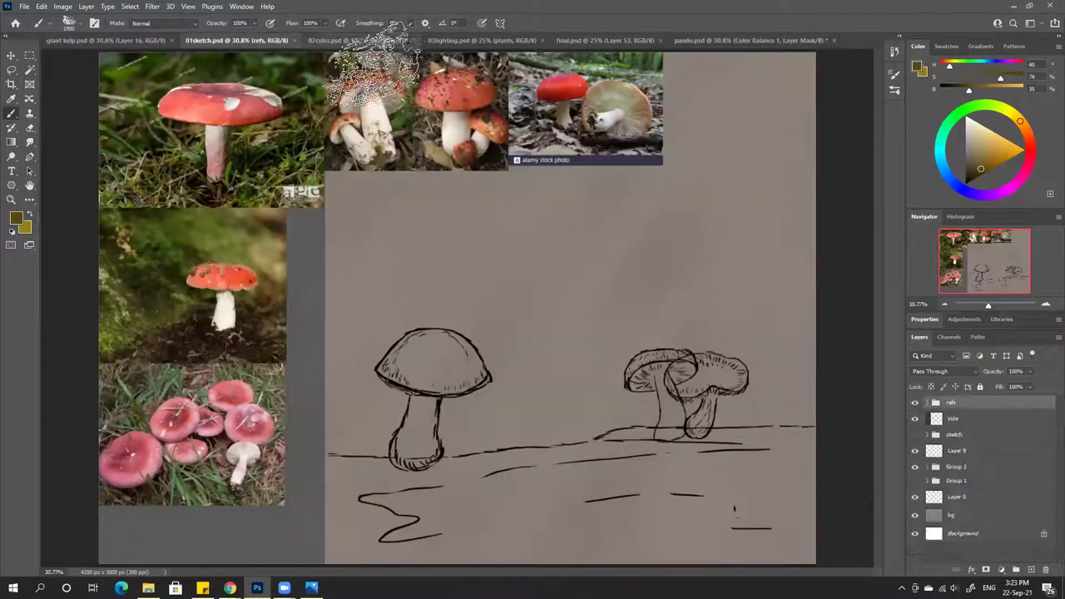
pyautogui.moveTo(622, 343)
pyautogui.mouseDown()
pyautogui.moveTo(575, 402)
pyautogui.moveTo(576, 383)
pyautogui.moveTo(548, 377)
pyautogui.moveTo(461, 403)
pyautogui.moveTo(459, 392)
pyautogui.moveTo(360, 403)
pyautogui.moveTo(296, 432)
pyautogui.moveTo(462, 414)
pyautogui.moveTo(487, 392)
pyautogui.moveTo(521, 398)
pyautogui.moveTo(663, 366)
pyautogui.mouseUp()
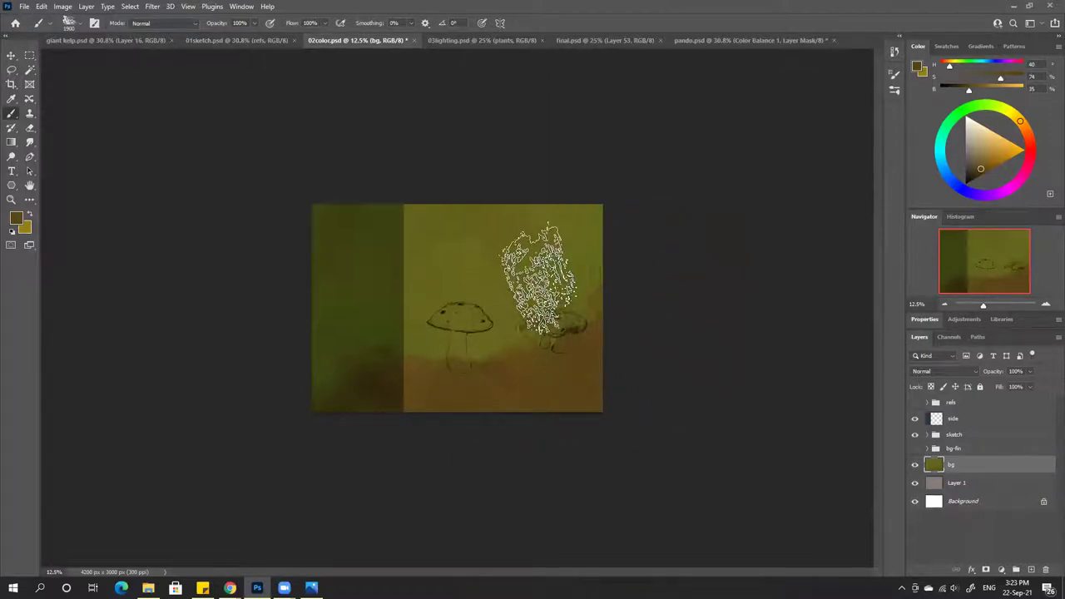
# Blend sampled olive over the brown ground's edge at 50% brush opacity, and compare the result with the 03lighting file
pyautogui.press('5')
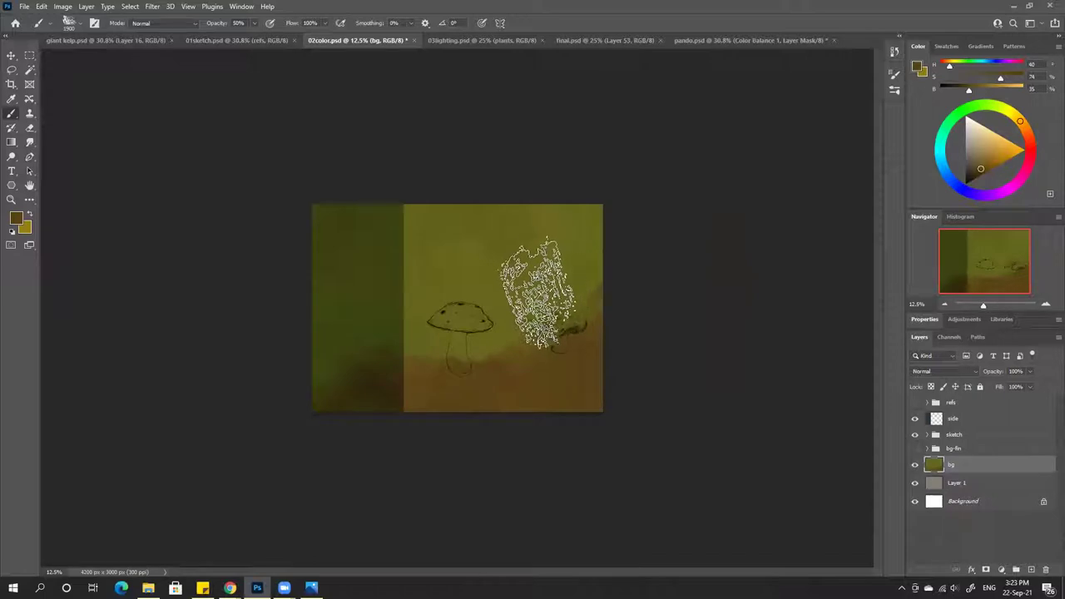
pyautogui.press('alt')
pyautogui.keyDown('alt'); pyautogui.click(516, 306); pyautogui.keyUp('alt')
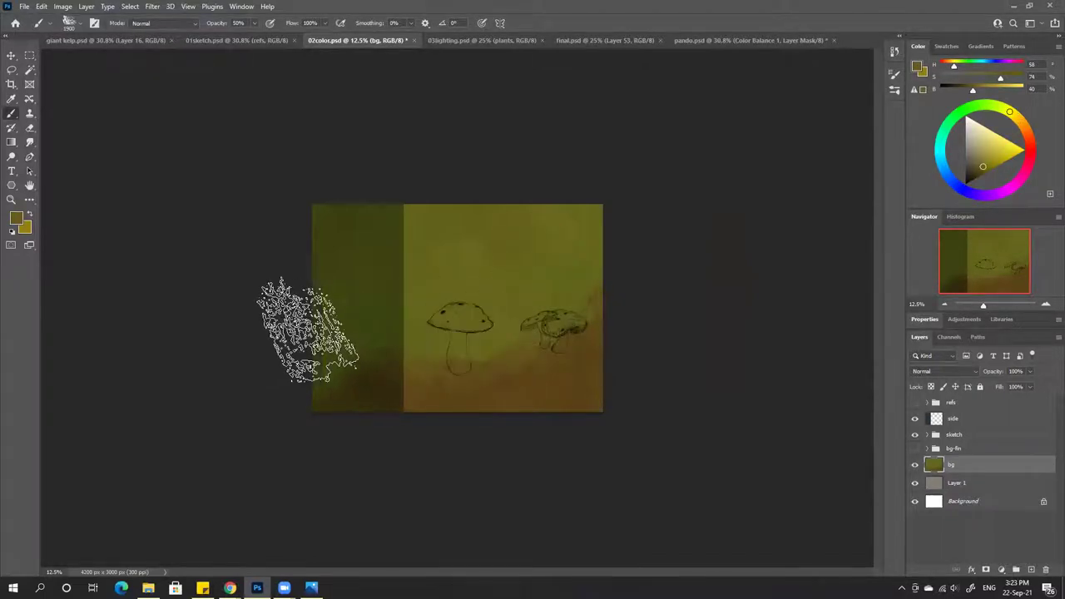
pyautogui.click(493, 43)
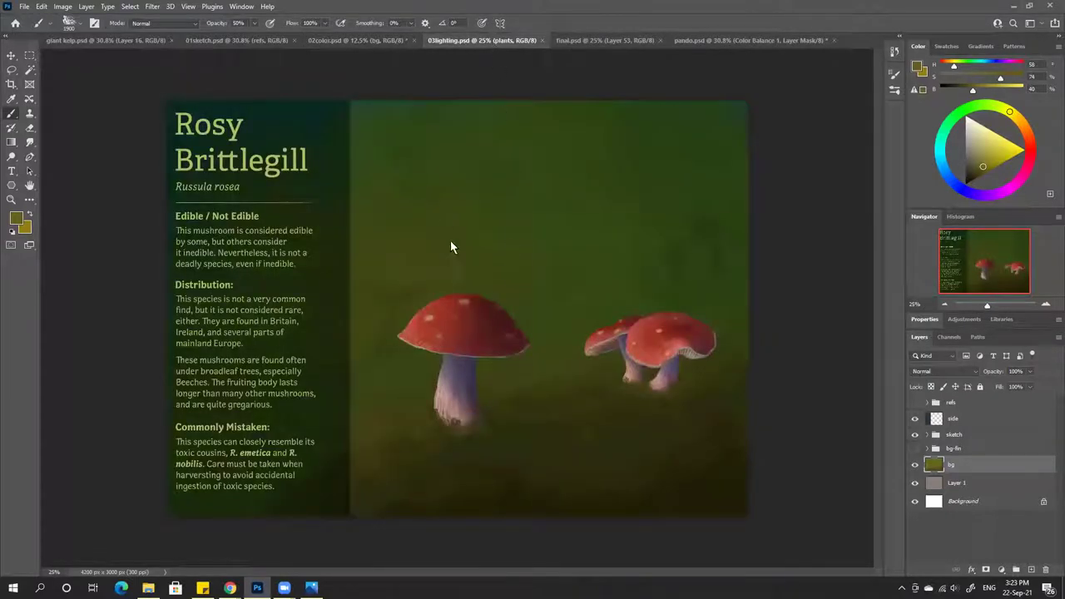
pyautogui.click(332, 39)
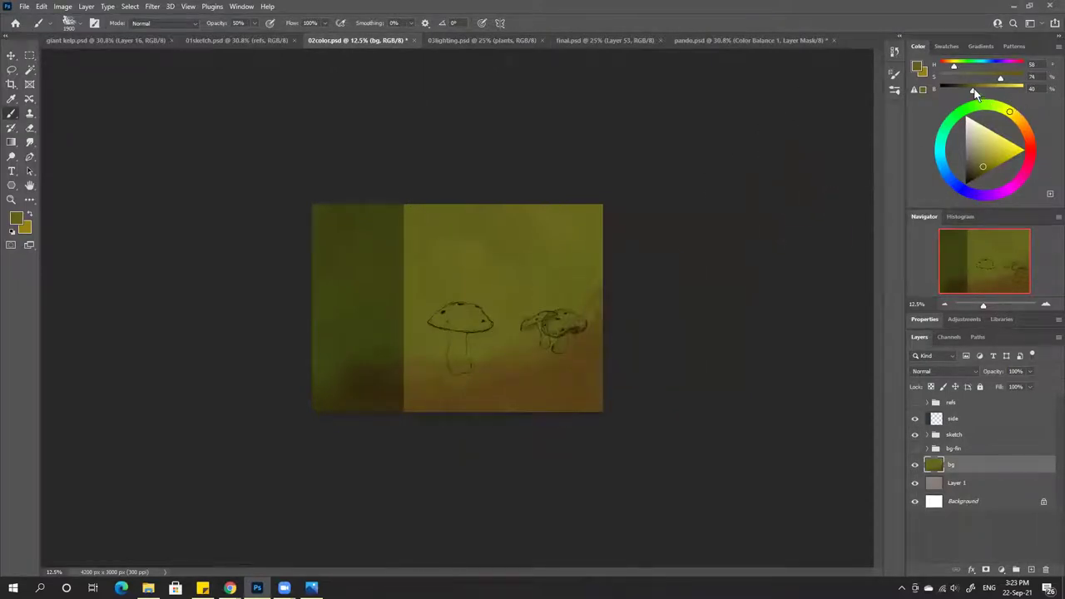
# Sample the ground brown, lower its brightness to 31, and repaint the ground at 100% opacity, rising toward the right edge
pyautogui.click(980, 169)
pyautogui.keyDown('alt'); pyautogui.click(570, 406); pyautogui.keyUp('alt')
pyautogui.click(965, 90)
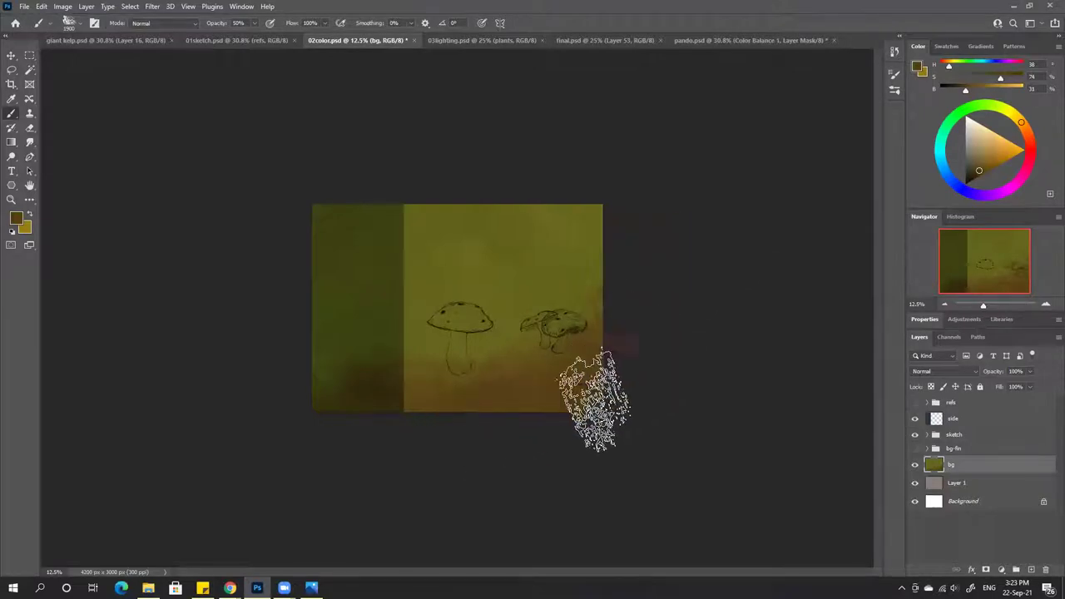
pyautogui.press('0')
pyautogui.moveTo(460, 424); pyautogui.dragTo(607, 363)
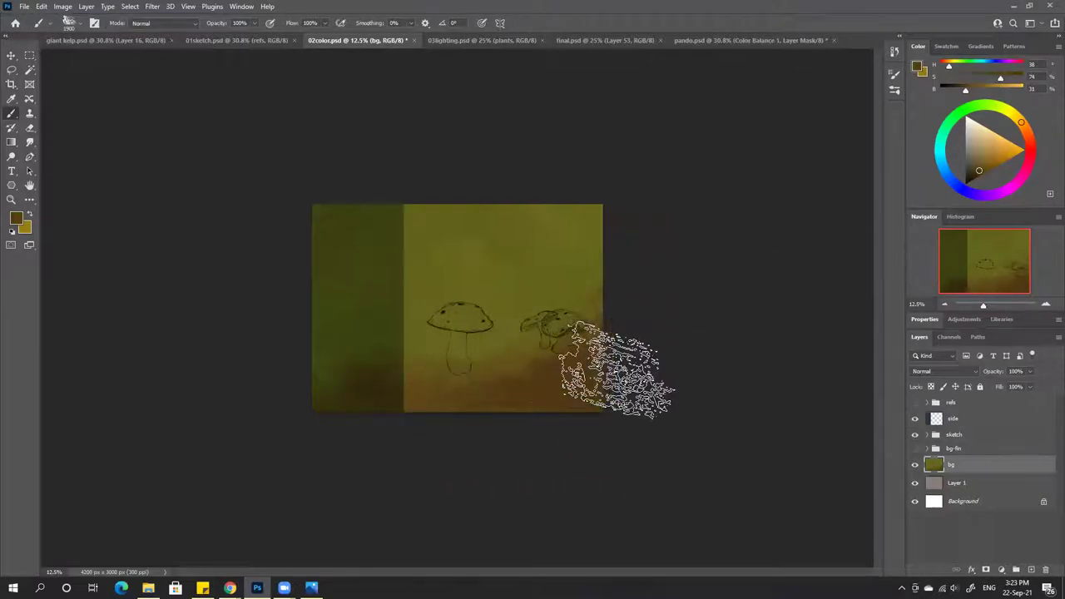
pyautogui.moveTo(413, 433)
pyautogui.mouseDown()
pyautogui.moveTo(611, 357)
pyautogui.moveTo(627, 405)
pyautogui.moveTo(673, 347)
pyautogui.moveTo(642, 307)
pyautogui.mouseUp()
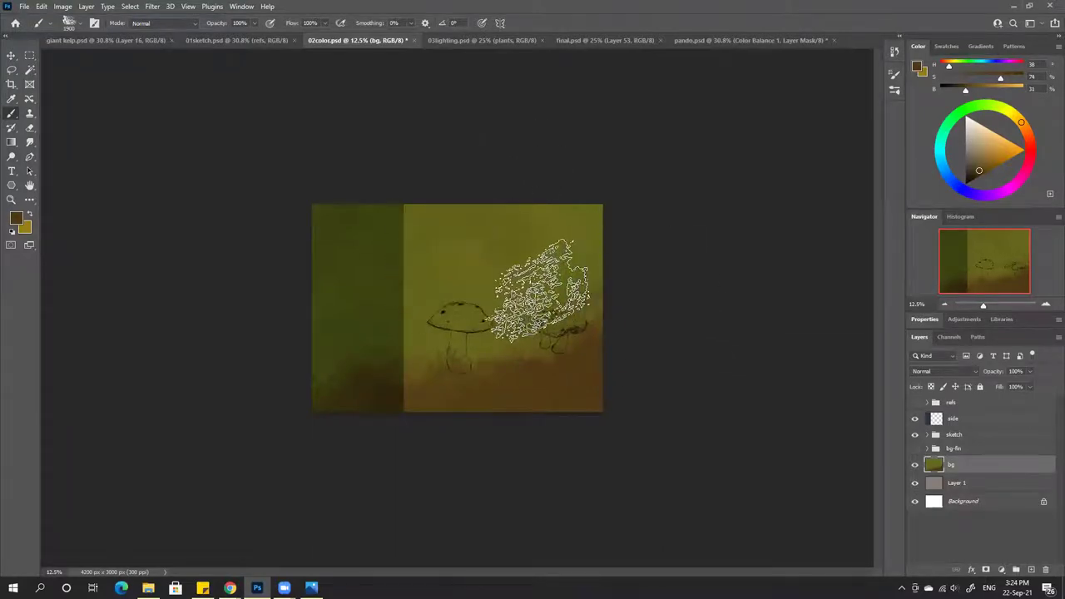
# Sample the background olive and paint a lighter green with hue 65 and brightness 47 over the upper background
pyautogui.keyDown('alt'); pyautogui.click(510, 296); pyautogui.keyUp('alt')
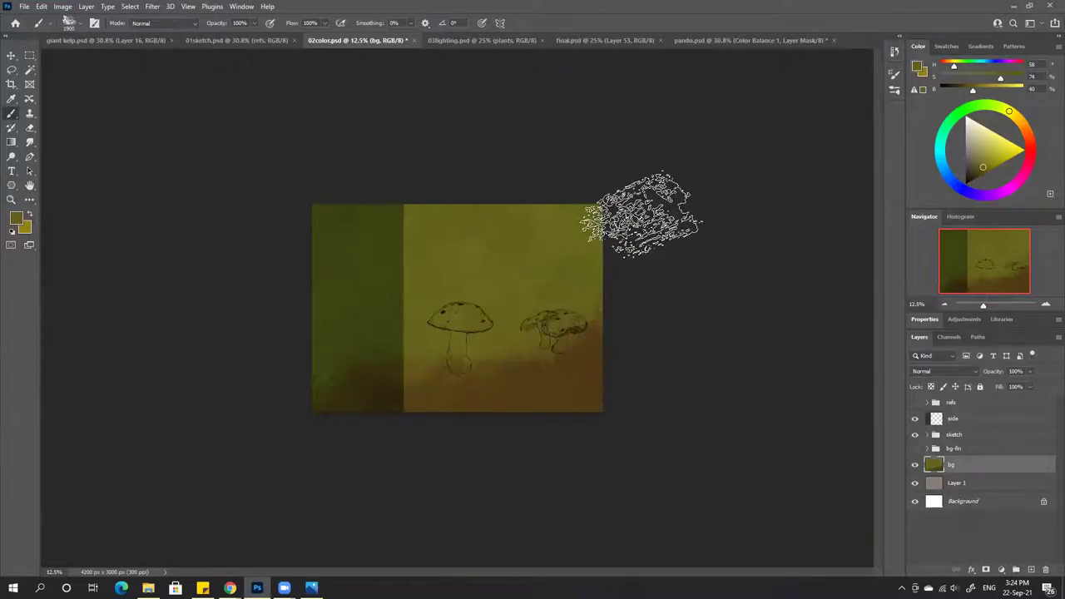
pyautogui.click(979, 87)
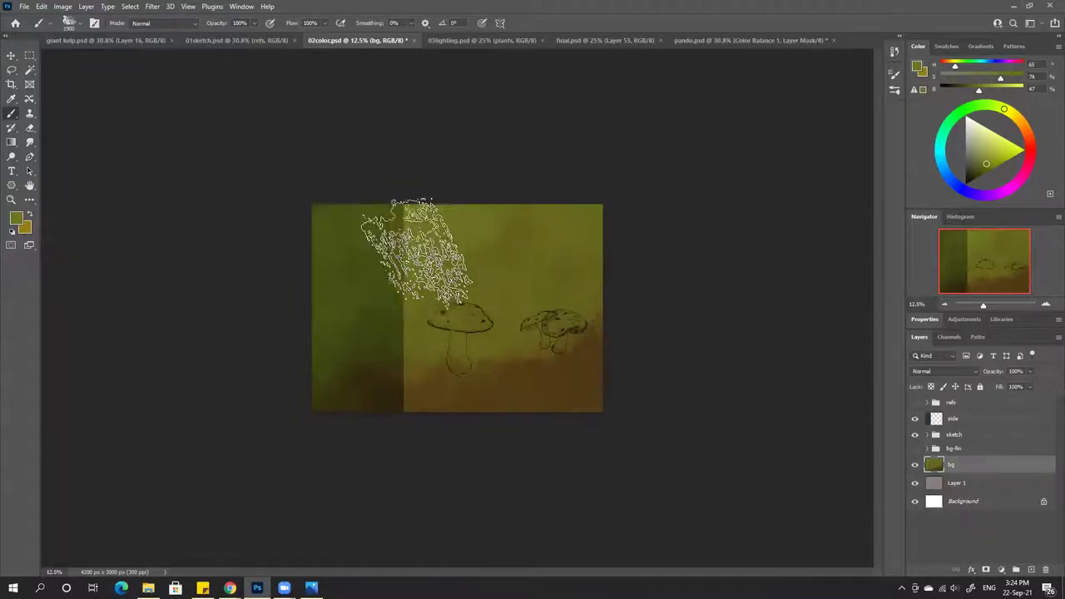
pyautogui.hotkey('ctrl', '0')
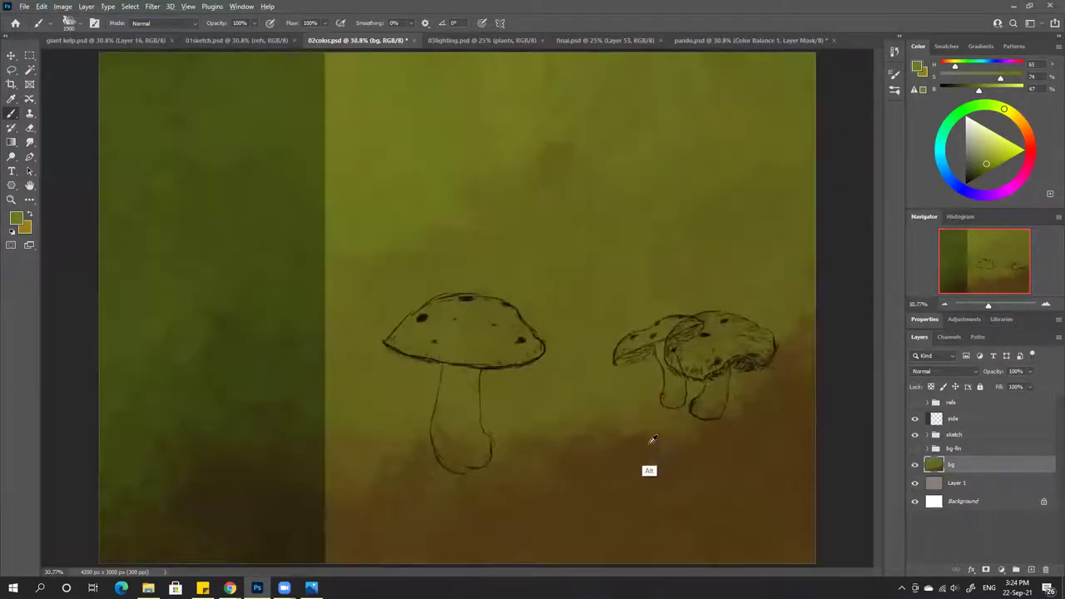
# Sample the ground brown, lower its brightness to 23, and darken the ground below the mushrooms and under the side panel
pyautogui.keyDown('alt'); pyautogui.click(649, 439); pyautogui.keyUp('alt')
pyautogui.moveTo(965, 96); pyautogui.dragTo(956, 91)
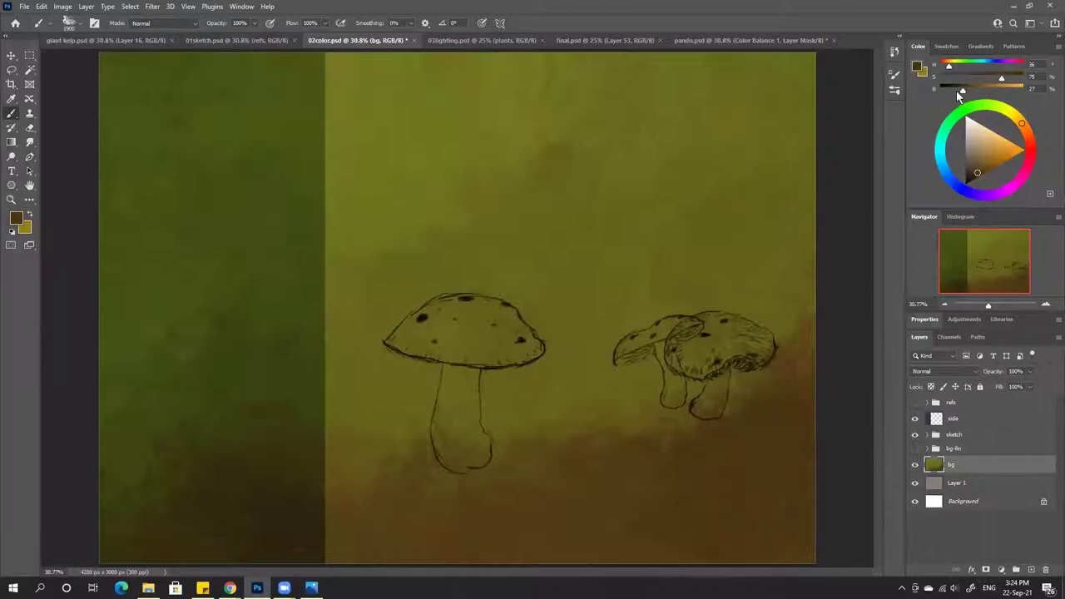
pyautogui.hotkey('ctrl', '-')
pyautogui.hotkey('ctrl', '-')
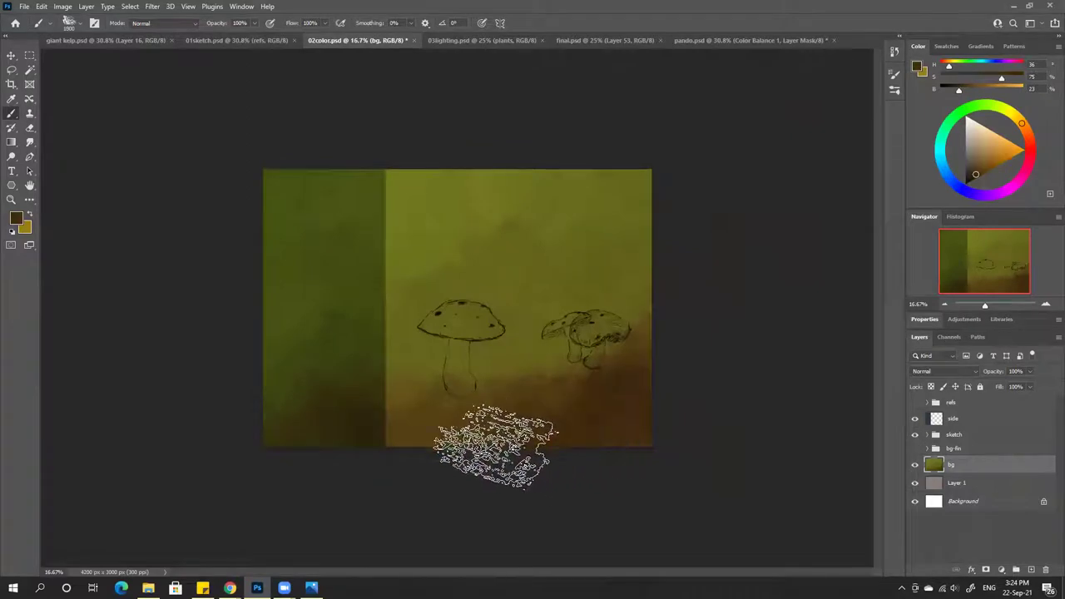
pyautogui.moveTo(487, 435); pyautogui.dragTo(357, 440)
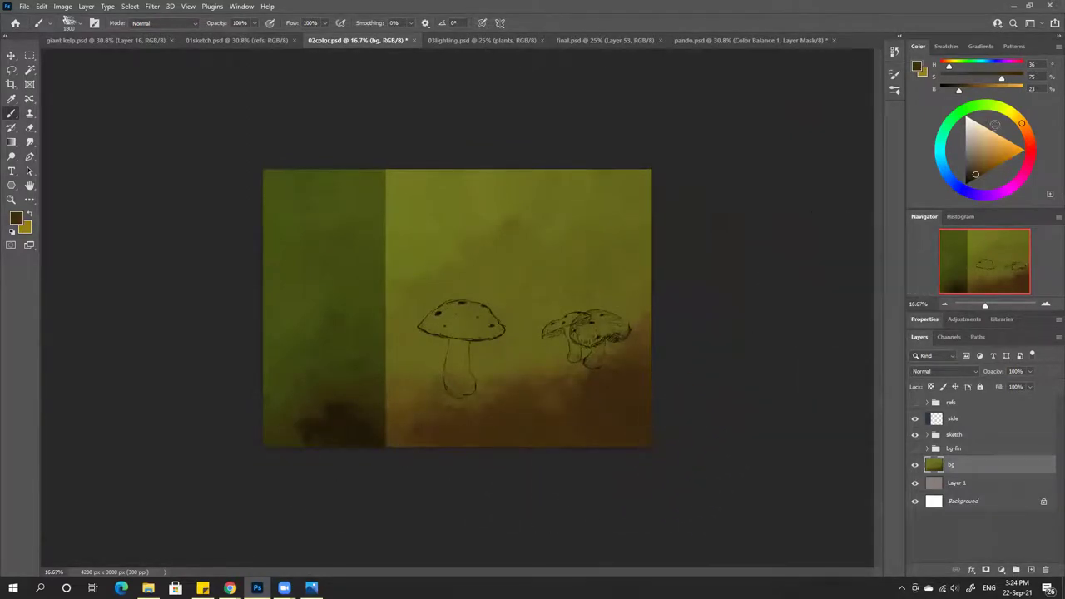
# Briefly show the bg-fin group for comparison, and try a dark brown foreground color with hue 45 and brightness 25
pyautogui.click(954, 89)
pyautogui.click(915, 449)
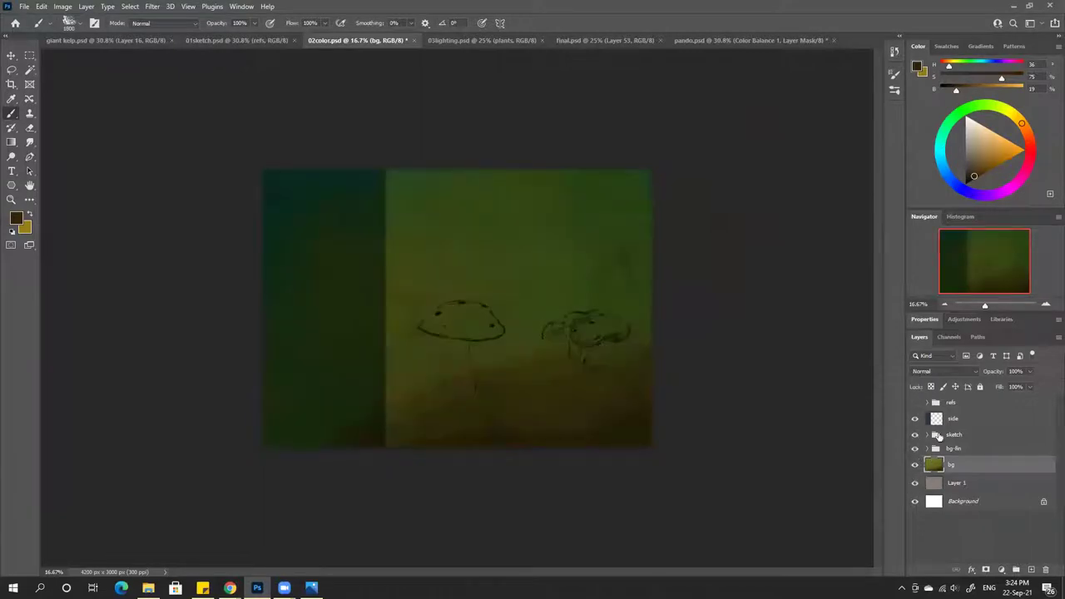
pyautogui.hotkey('ctrl', 'z')
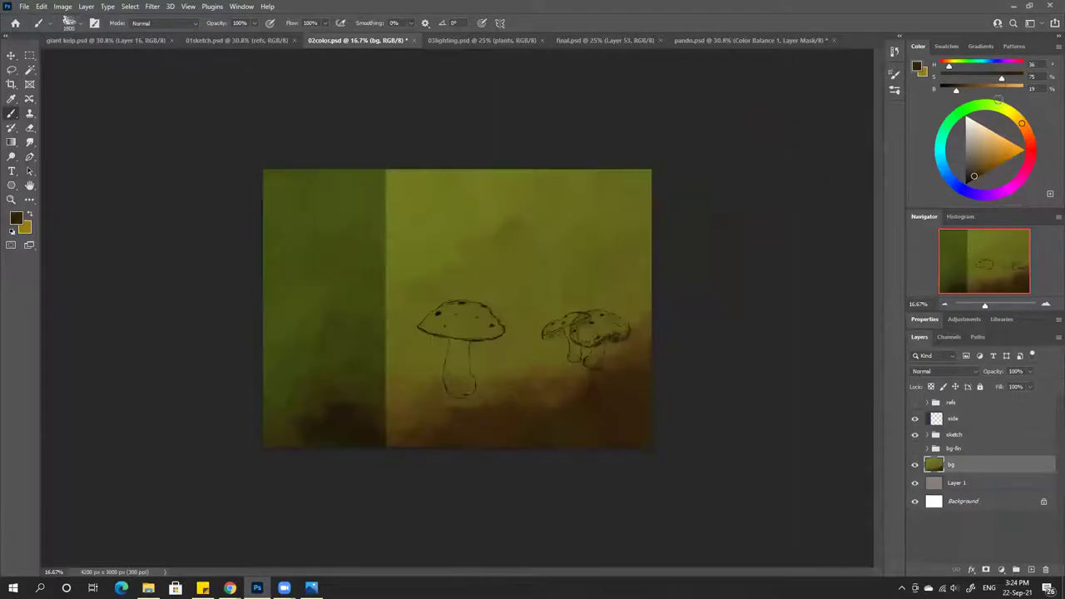
pyautogui.moveTo(1022, 121); pyautogui.dragTo(1015, 115)
pyautogui.moveTo(959, 90); pyautogui.dragTo(962, 90)
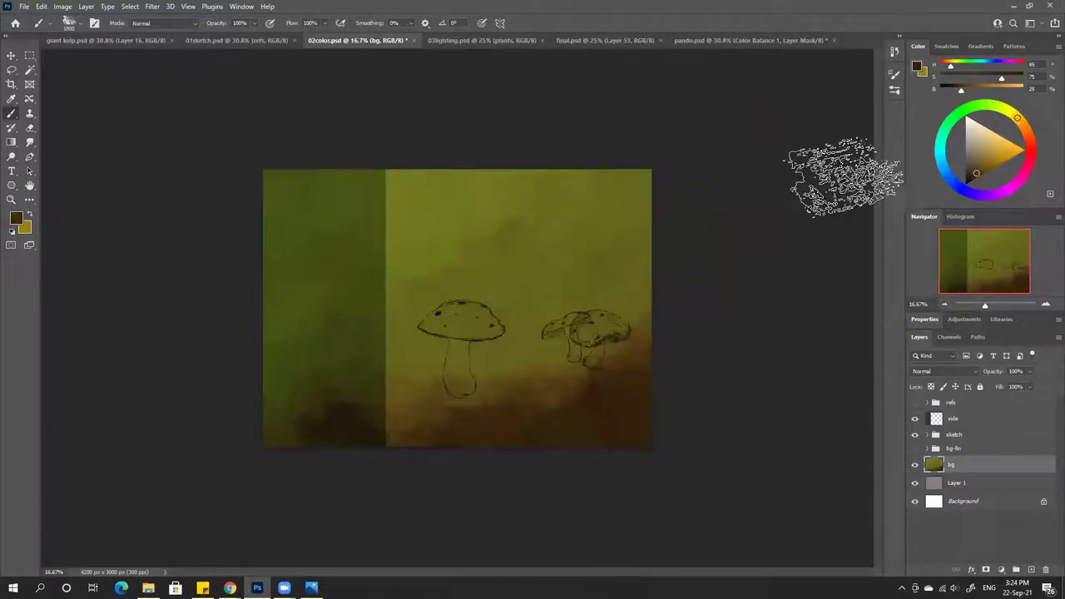
# Sample the background olive, set its brightness to 36, and repaint the bg layer in green, covering the brown ground
pyautogui.keyDown('alt'); pyautogui.click(514, 299); pyautogui.keyUp('alt')
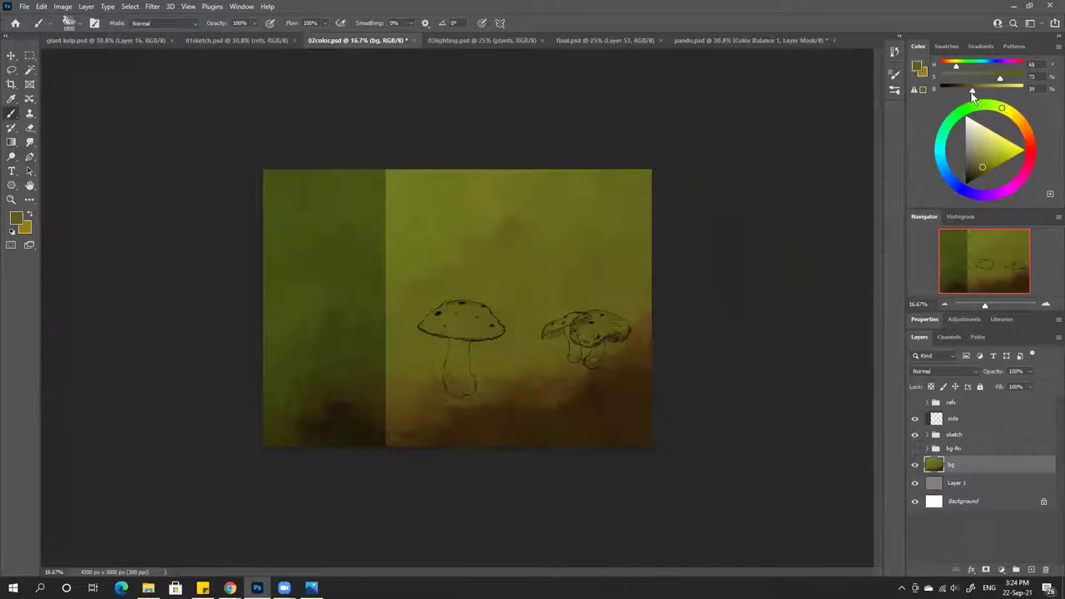
pyautogui.moveTo(657, 250)
pyautogui.mouseDown()
pyautogui.moveTo(607, 309)
pyautogui.moveTo(630, 308)
pyautogui.moveTo(614, 375)
pyautogui.moveTo(445, 401)
pyautogui.moveTo(373, 440)
pyautogui.moveTo(550, 377)
pyautogui.moveTo(615, 243)
pyautogui.moveTo(514, 154)
pyautogui.moveTo(366, 418)
pyautogui.moveTo(629, 422)
pyautogui.moveTo(267, 448)
pyautogui.mouseUp()
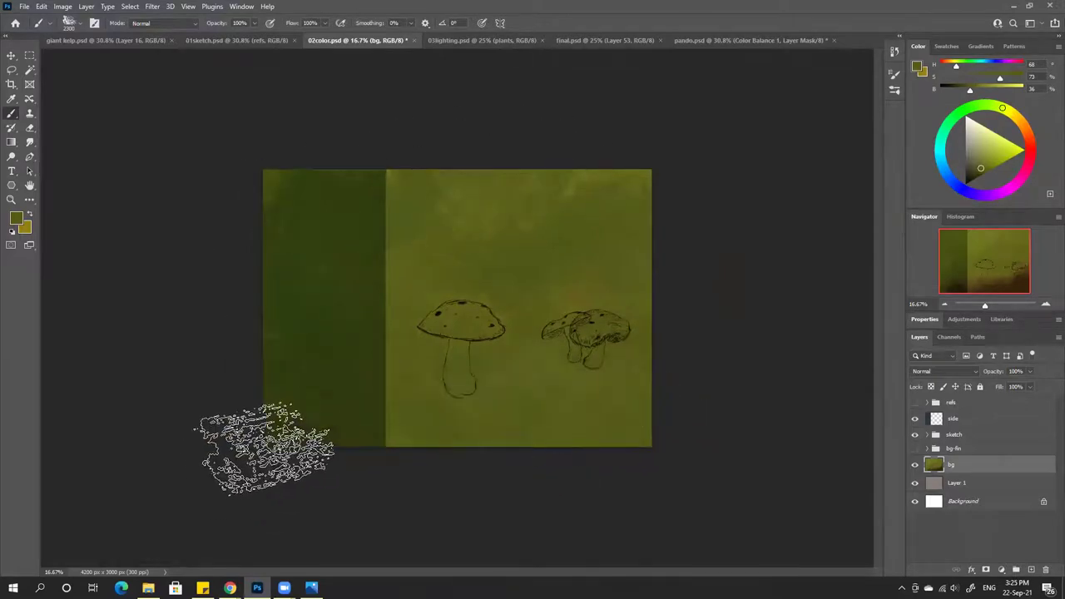
# Paint the ground around the mushroom bases with progressively darker greens at brightness 30 and 21
pyautogui.moveTo(967, 93); pyautogui.dragTo(965, 92)
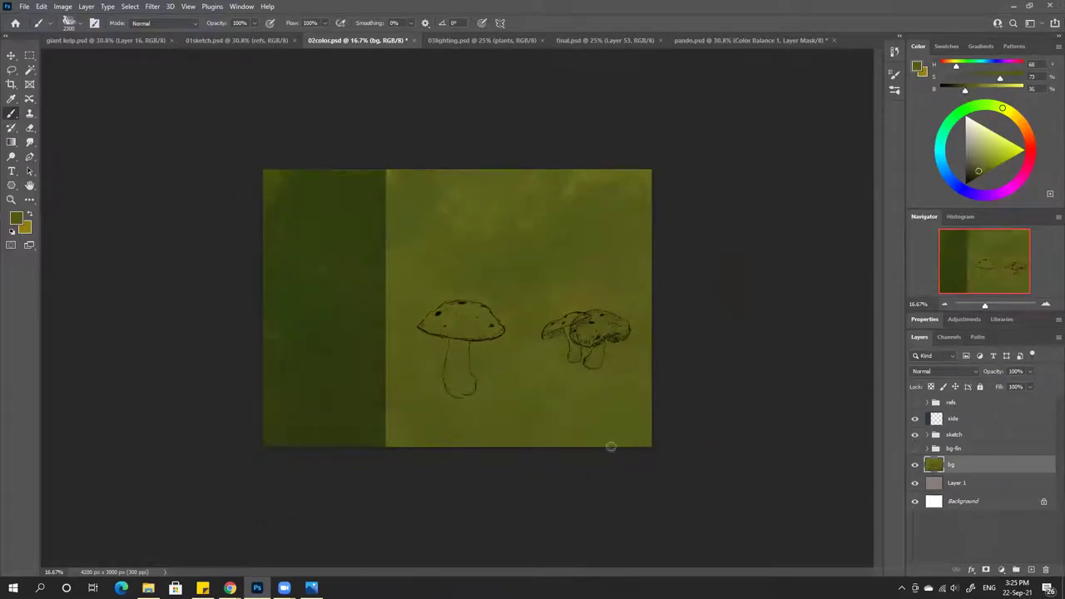
pyautogui.moveTo(610, 447)
pyautogui.mouseDown()
pyautogui.moveTo(568, 441)
pyautogui.moveTo(503, 459)
pyautogui.moveTo(396, 440)
pyautogui.moveTo(653, 389)
pyautogui.moveTo(624, 362)
pyautogui.moveTo(544, 378)
pyautogui.moveTo(368, 446)
pyautogui.moveTo(580, 422)
pyautogui.mouseUp()
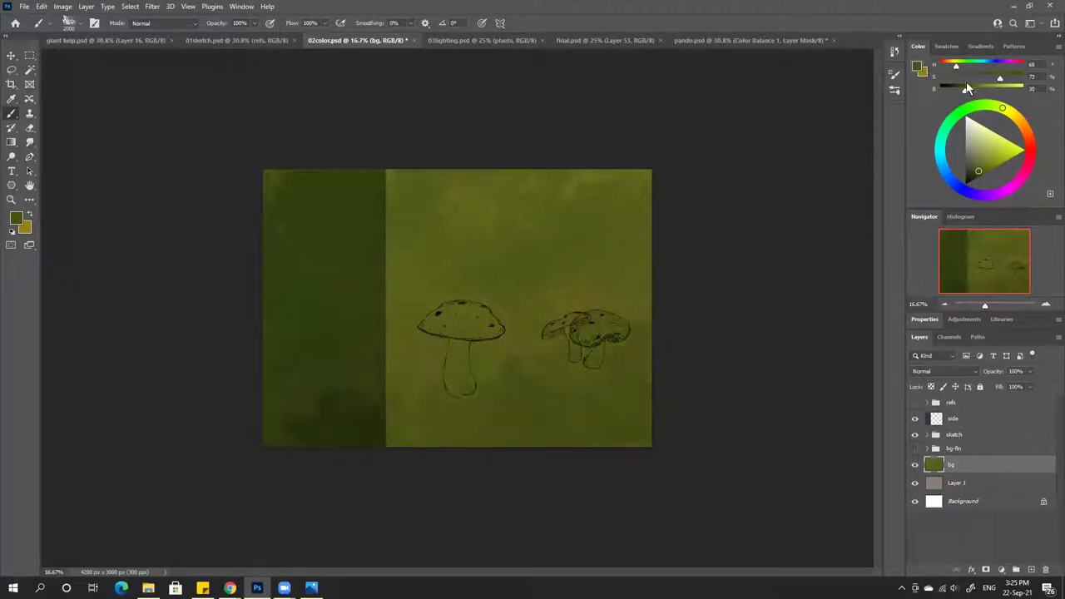
pyautogui.moveTo(966, 88); pyautogui.dragTo(957, 88)
pyautogui.moveTo(623, 377)
pyautogui.mouseDown()
pyautogui.moveTo(591, 420)
pyautogui.moveTo(513, 441)
pyautogui.moveTo(404, 420)
pyautogui.mouseUp()
# Sample the olive above the small mushrooms, set the brush opacity to 50%, and show the bg-fin group
pyautogui.press('e')
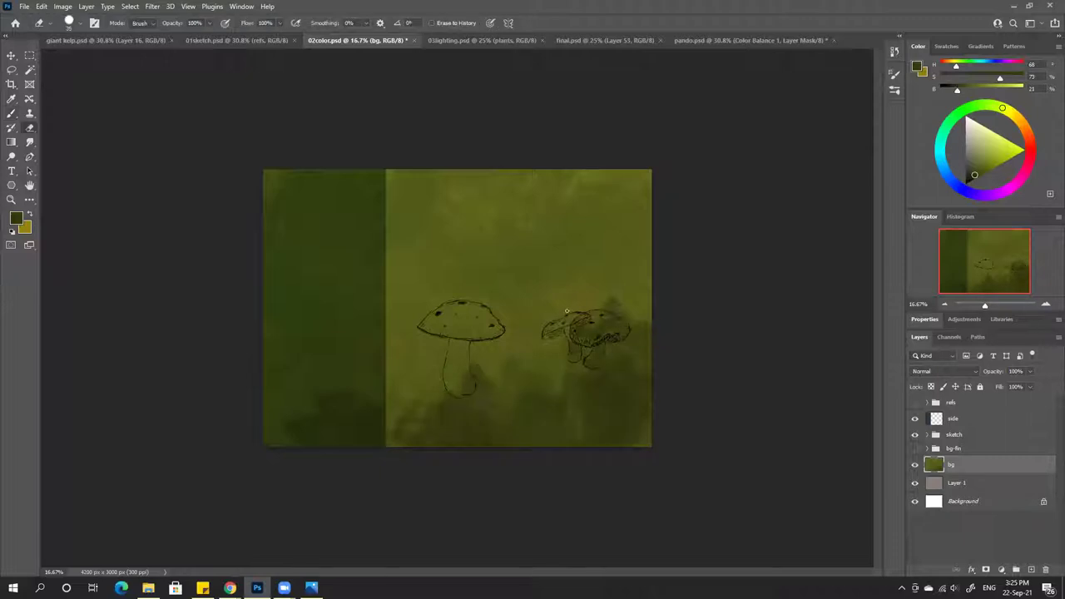
pyautogui.press('b')
pyautogui.keyDown('alt'); pyautogui.click(629, 288); pyautogui.keyUp('alt')
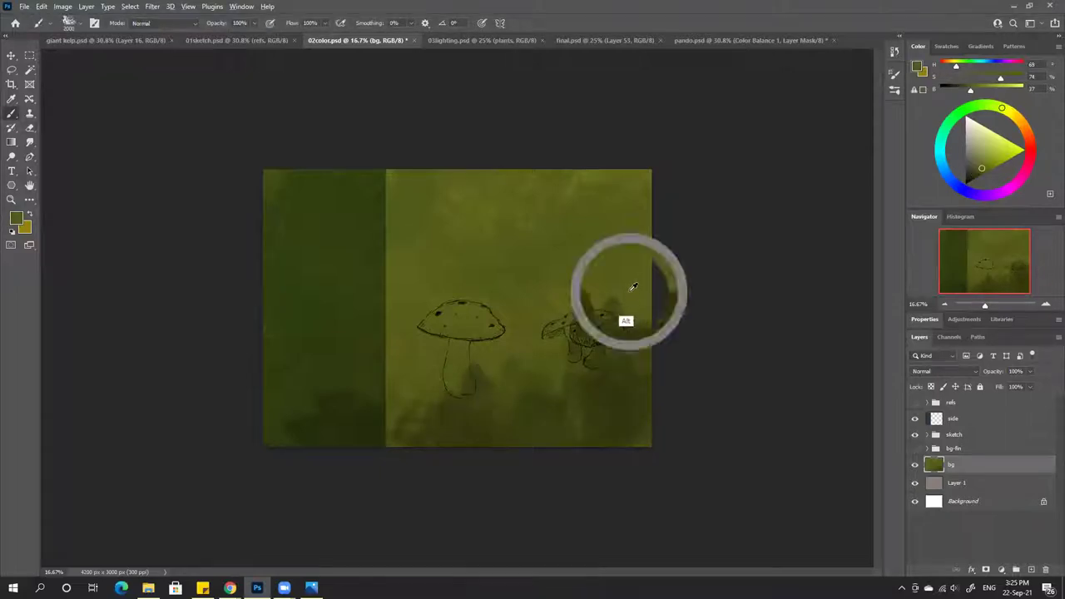
pyautogui.press('5')
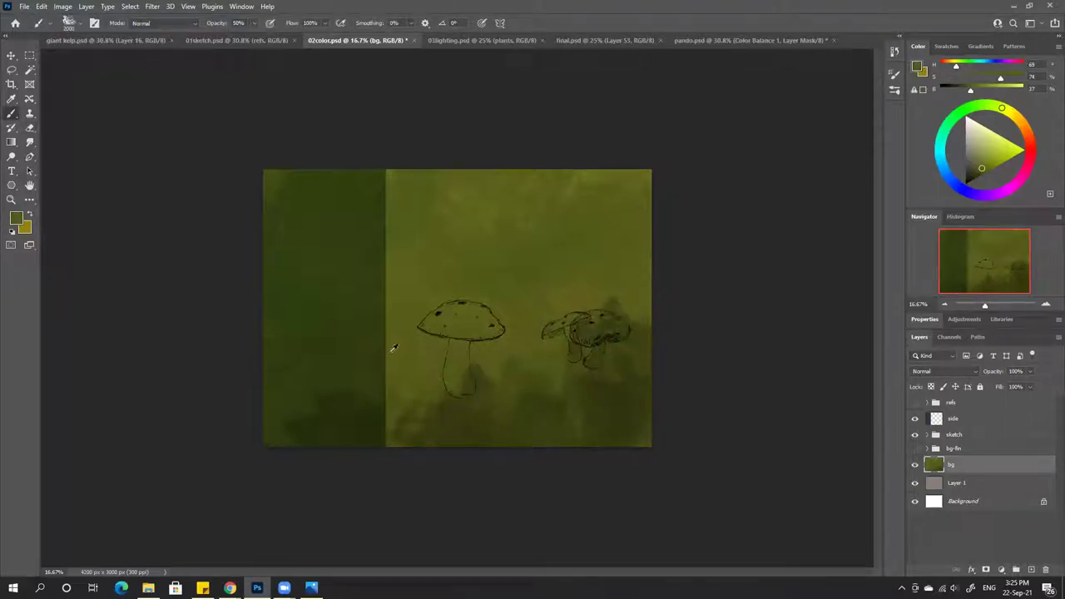
pyautogui.click(915, 450)
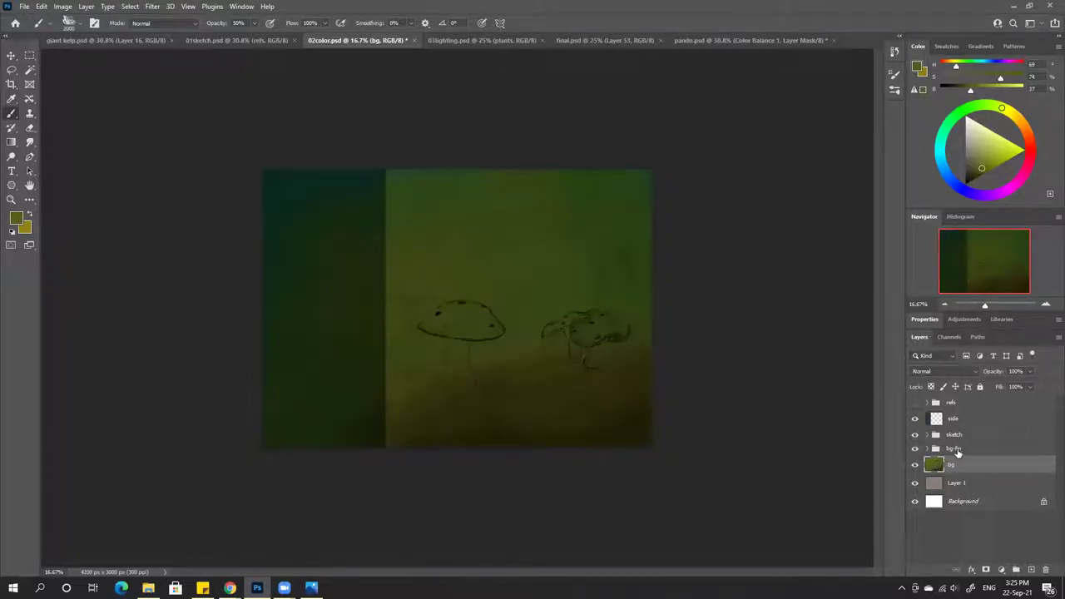
# Show the refs group with the mushroom photos and add a new layer above the bg-fin group
pyautogui.click(953, 448)
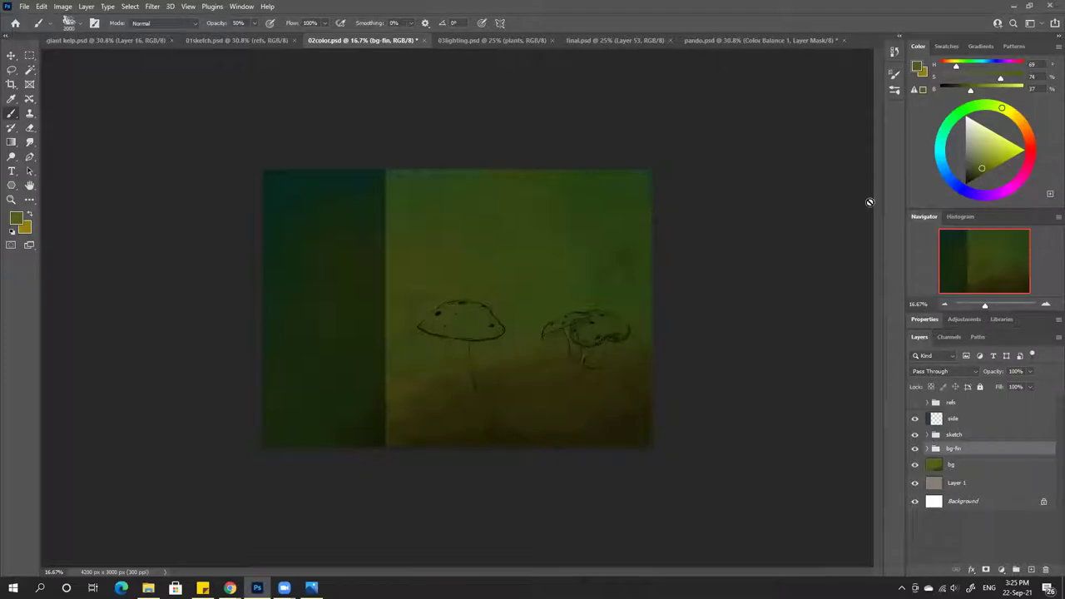
pyautogui.hotkey('ctrl', '0')
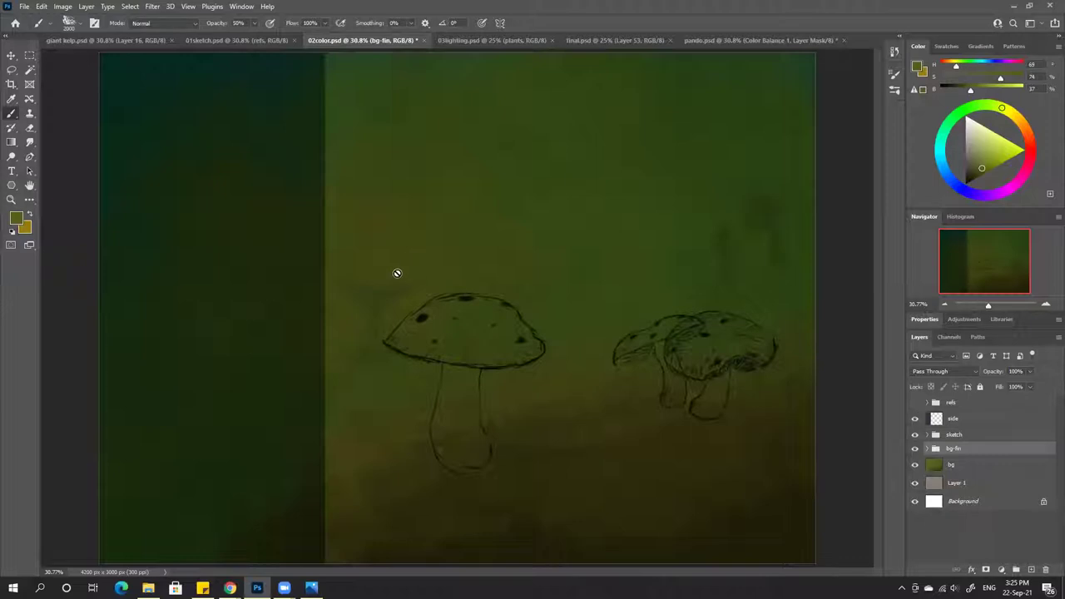
pyautogui.click(915, 404)
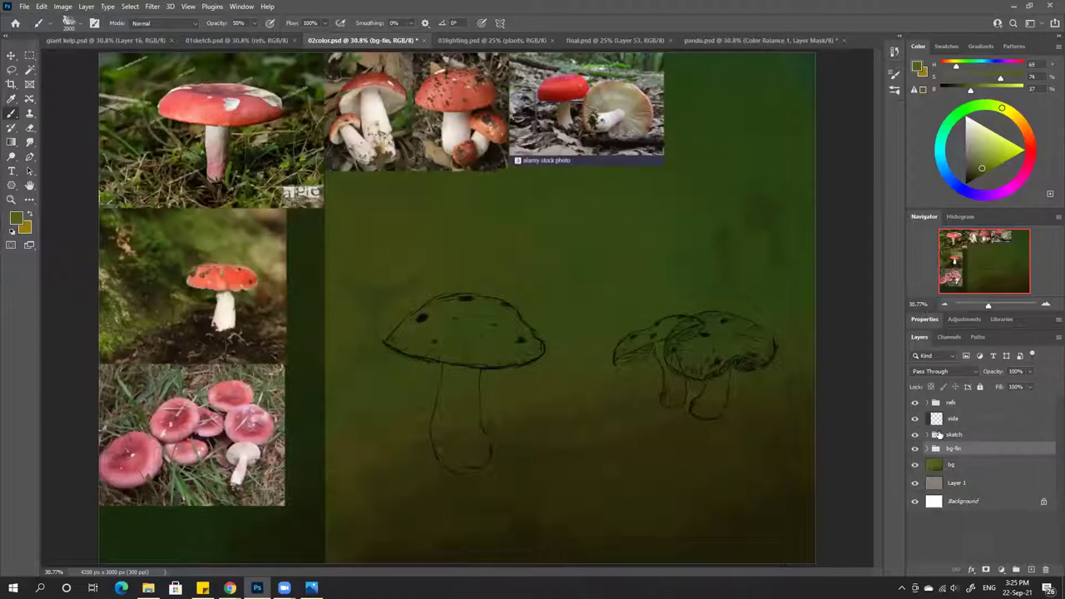
pyautogui.click(976, 466)
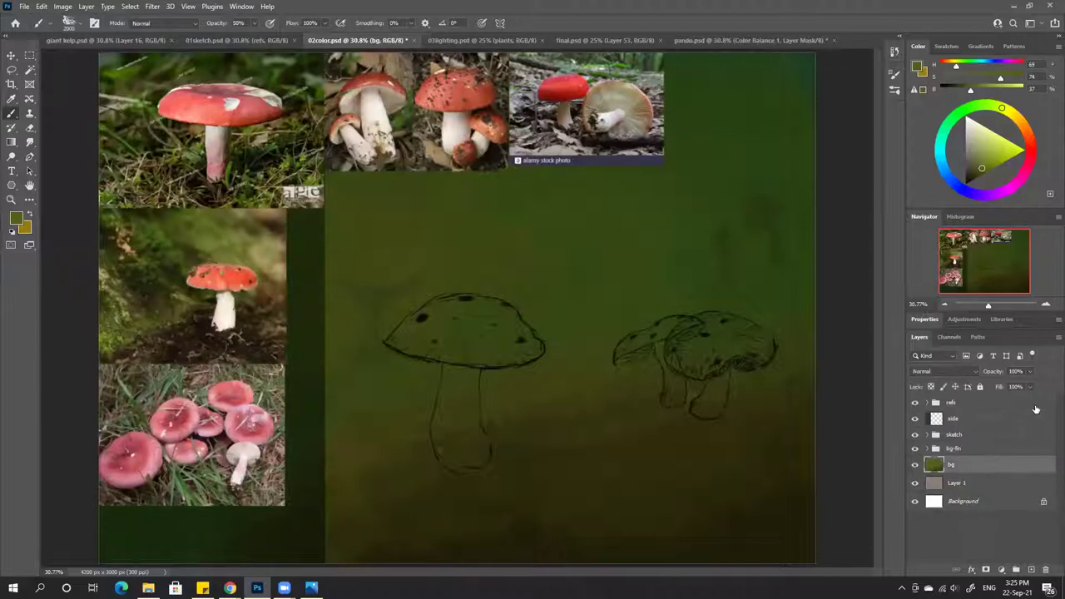
pyautogui.click(983, 449)
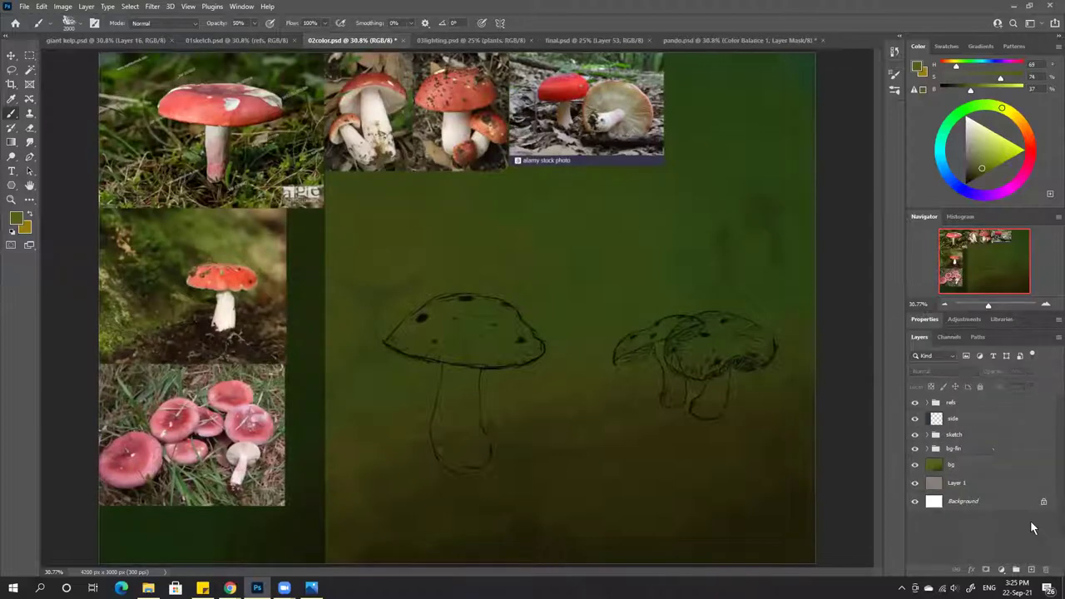
pyautogui.click(1030, 569)
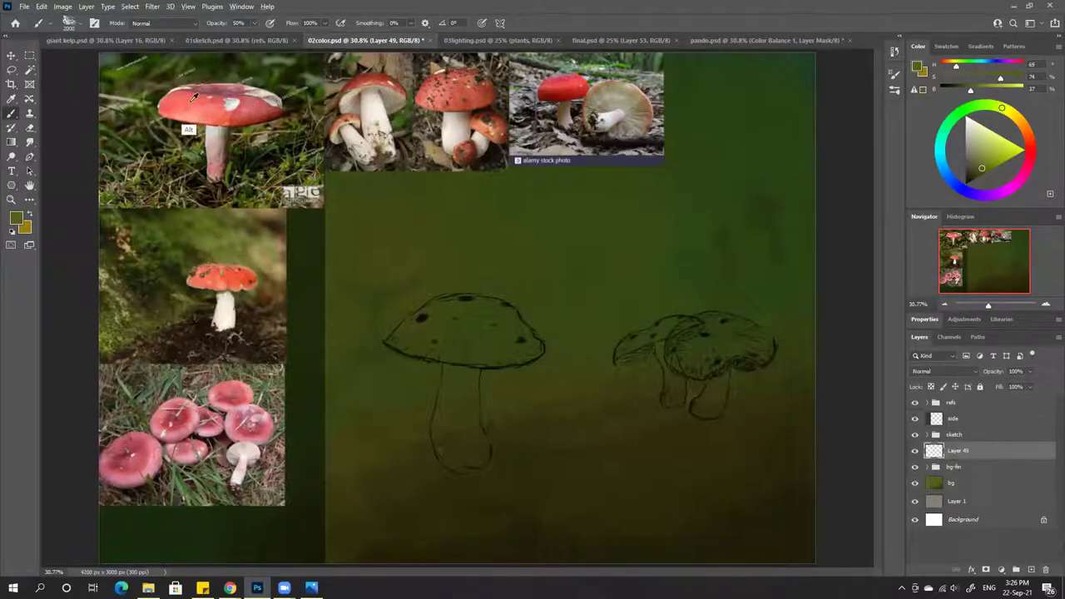
# Sample the salmon red of a reference mushroom cap, undo the test stroke and reduce the brush size to 250
pyautogui.keyDown('alt'); pyautogui.click(191, 132); pyautogui.keyUp('alt')
pyautogui.moveTo(446, 333)
pyautogui.mouseDown()
pyautogui.moveTo(512, 316)
pyautogui.moveTo(549, 333)
pyautogui.mouseUp()
pyautogui.hotkey('ctrl', 'z')
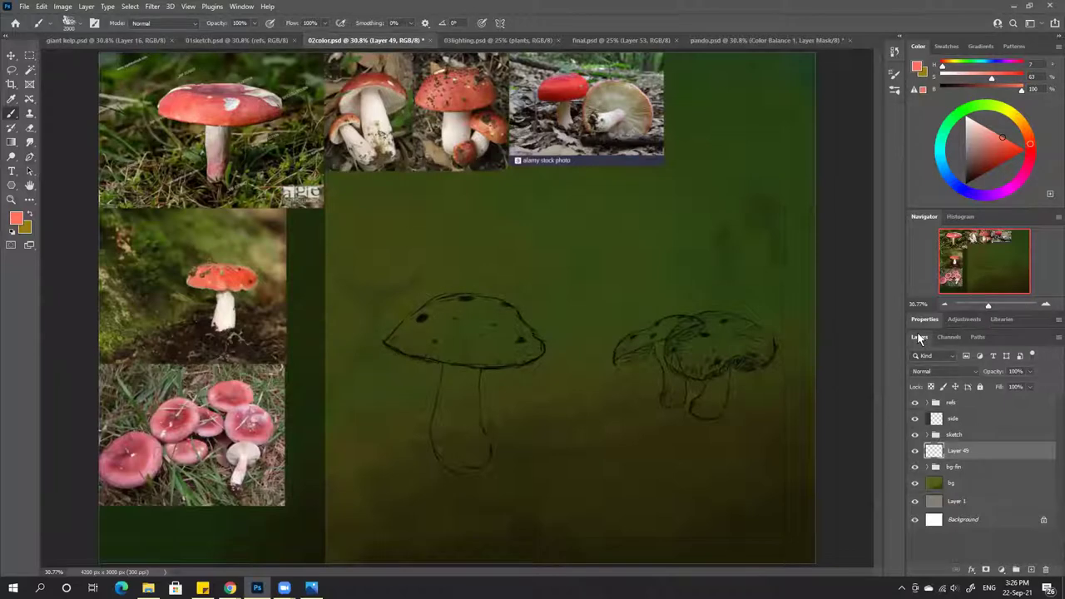
pyautogui.press('[')
pyautogui.press('[')
pyautogui.press('[')
pyautogui.press('[')
pyautogui.press('[')
pyautogui.press('[')
pyautogui.press('l')
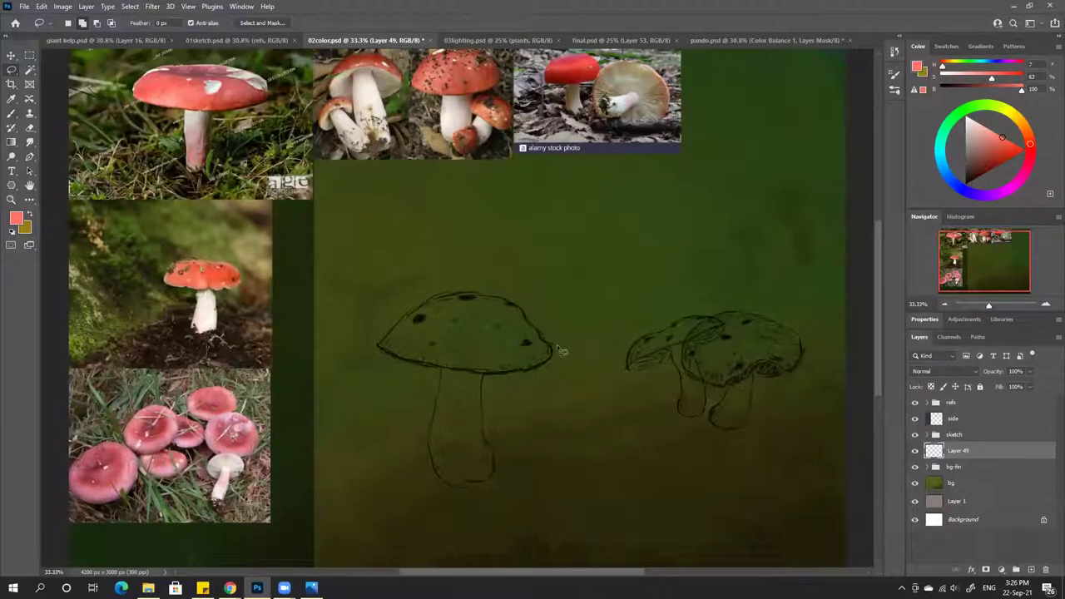
pyautogui.moveTo(573, 342); pyautogui.dragTo(575, 309)
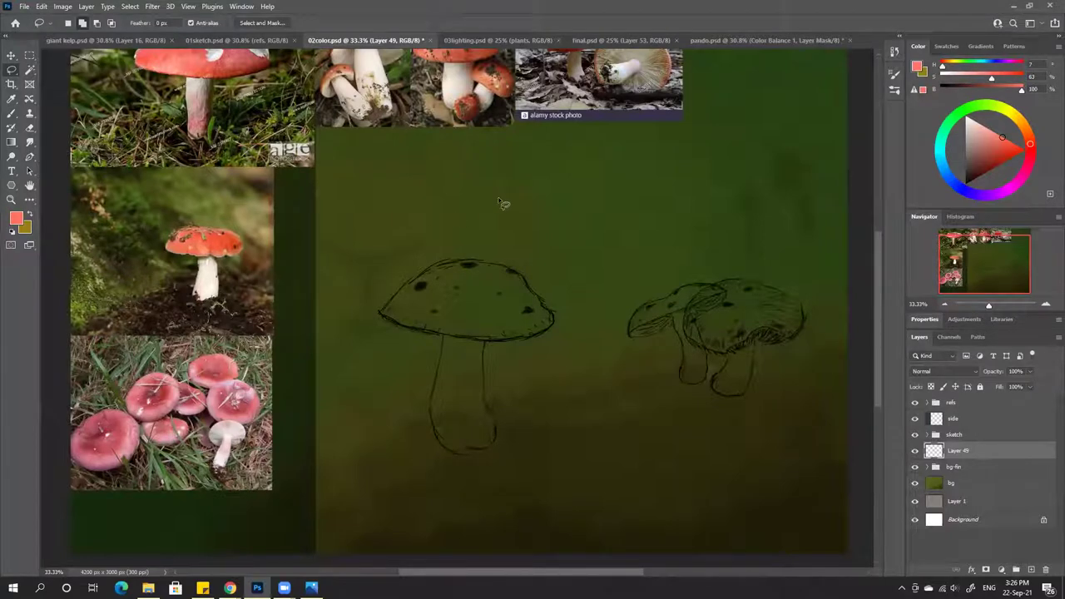
pyautogui.scroll(-1, 498, 197)
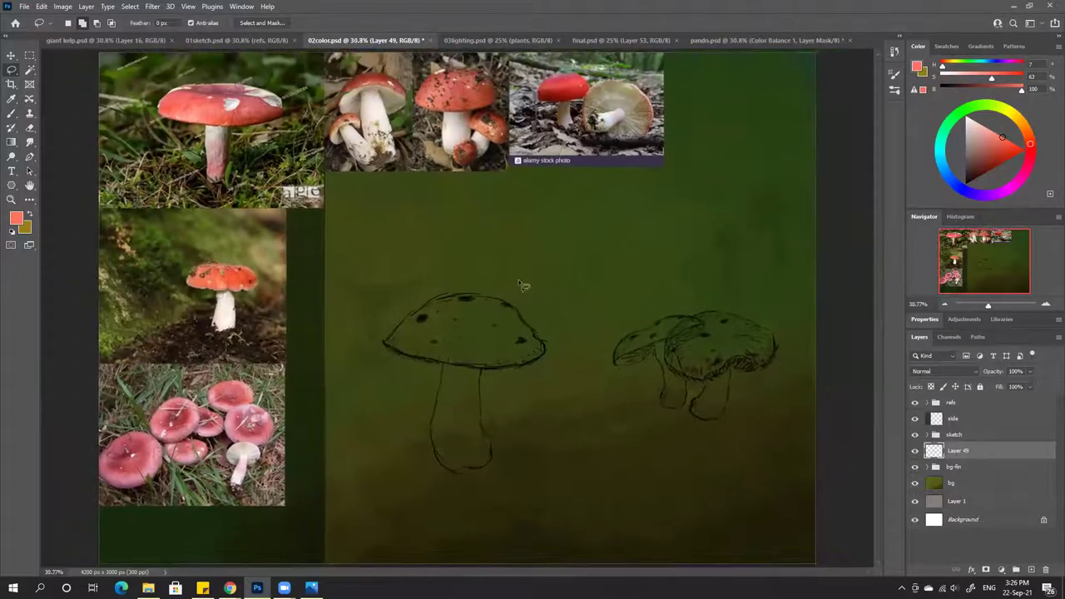
# Set the foreground to red with hue 0, saturation 84 and brightness 85, and paint the upper-left part of the large cap
pyautogui.moveTo(1030, 146); pyautogui.dragTo(1030, 151)
pyautogui.click(1004, 151)
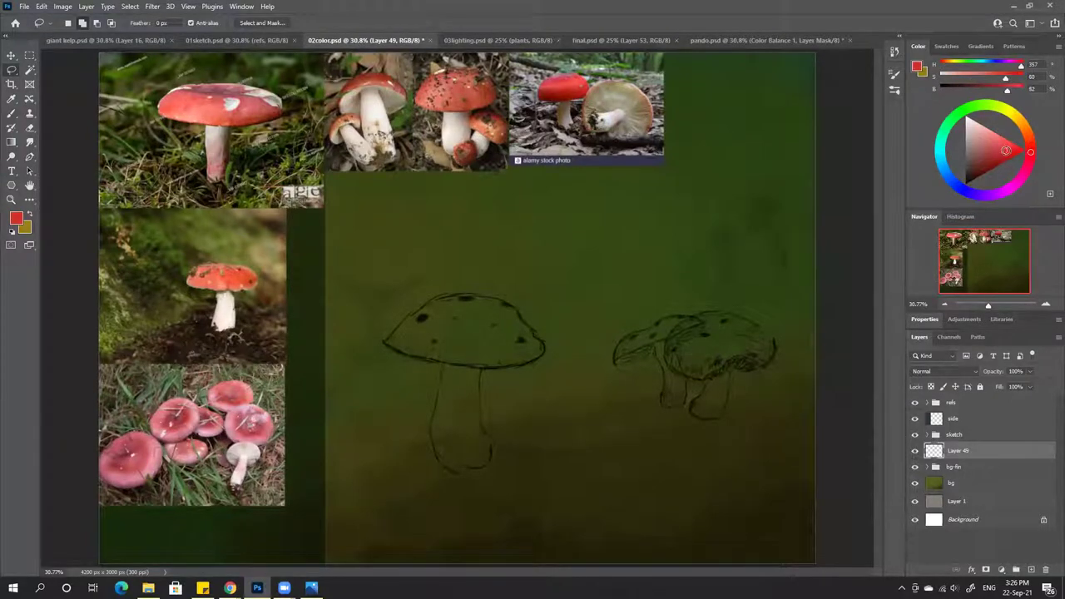
pyautogui.click(1013, 153)
pyautogui.click(1009, 143)
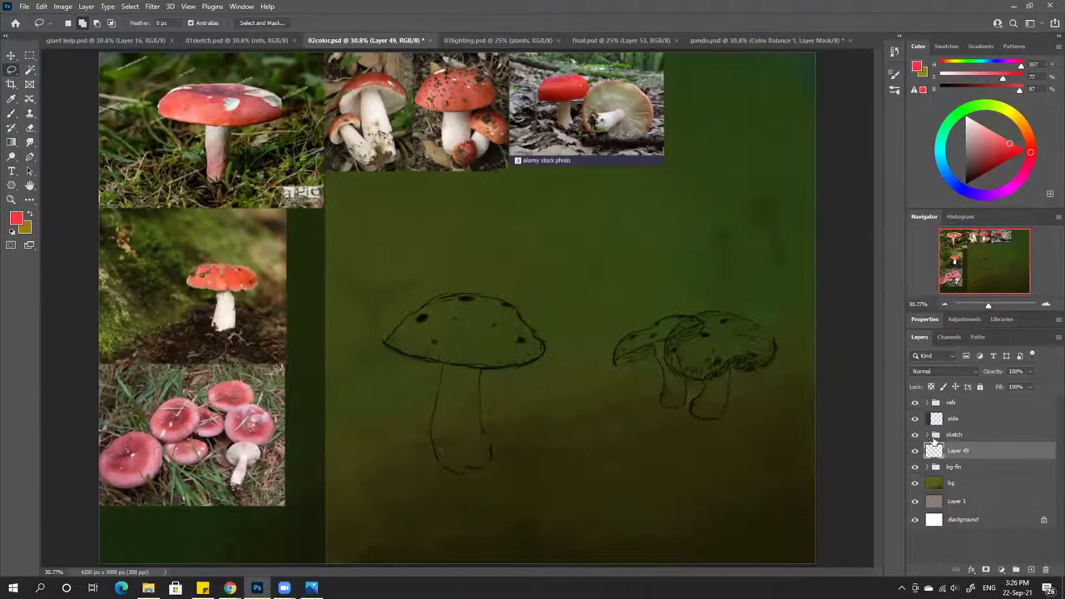
pyautogui.press('b')
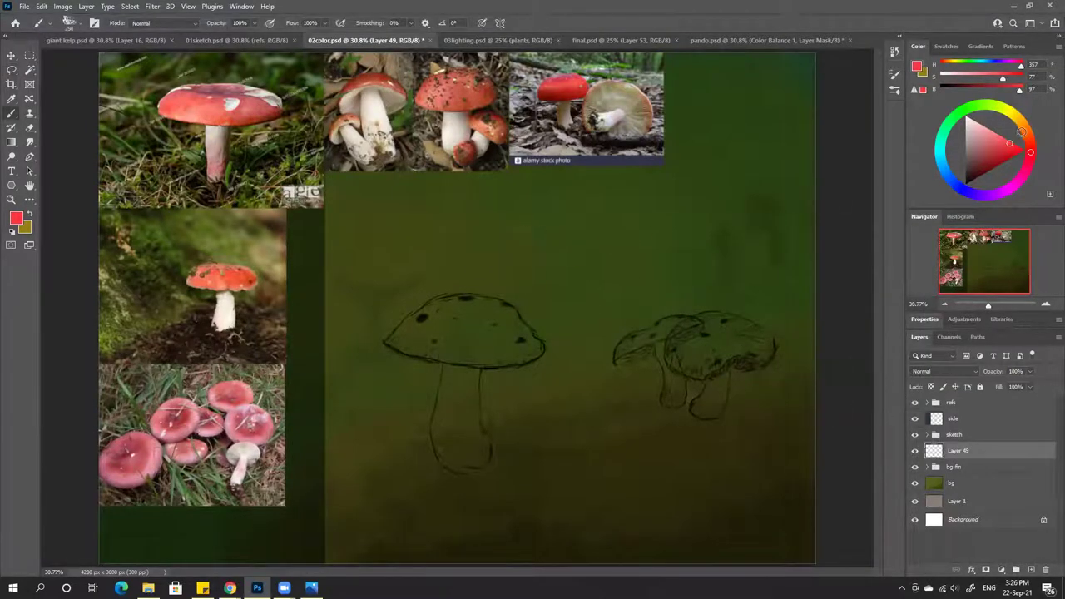
pyautogui.moveTo(997, 79); pyautogui.dragTo(989, 79)
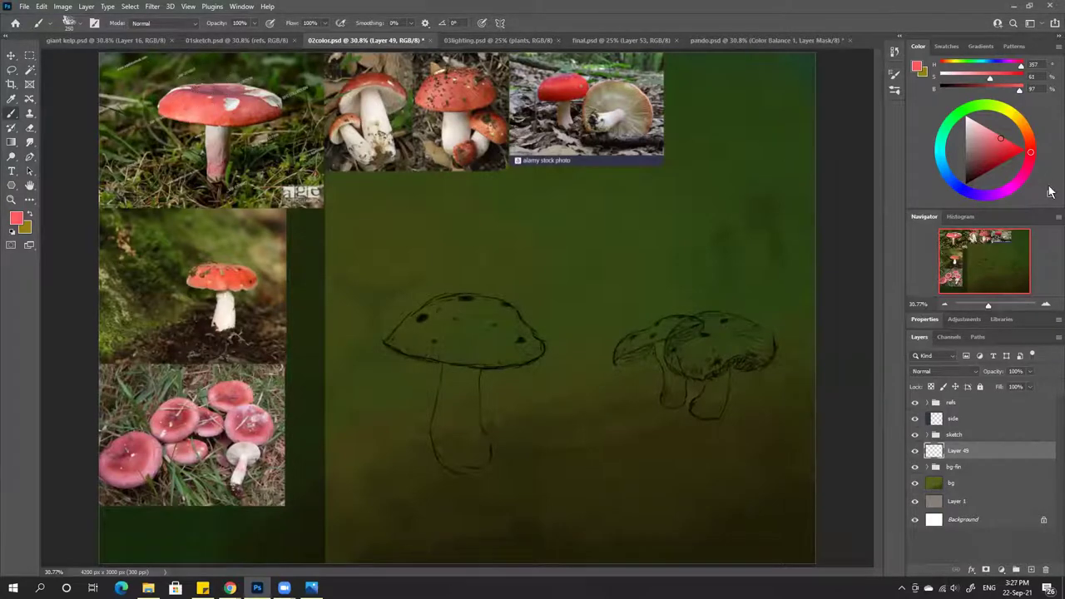
pyautogui.moveTo(1032, 145); pyautogui.dragTo(1033, 150)
pyautogui.click(1011, 87)
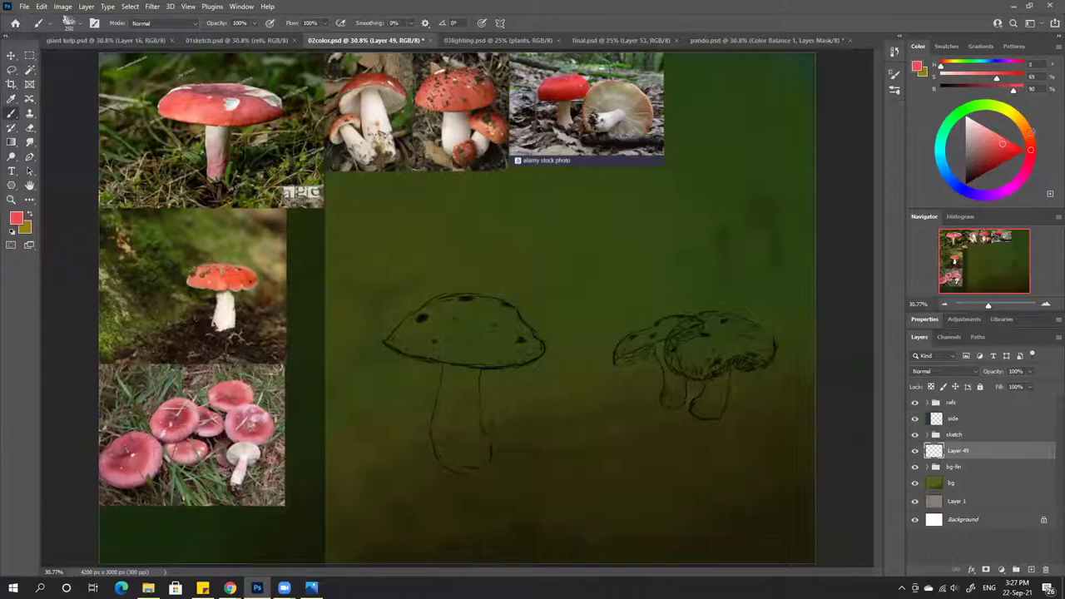
pyautogui.click(1006, 150)
pyautogui.moveTo(452, 294)
pyautogui.mouseDown()
pyautogui.moveTo(426, 328)
pyautogui.moveTo(435, 308)
pyautogui.moveTo(476, 298)
pyautogui.mouseUp()
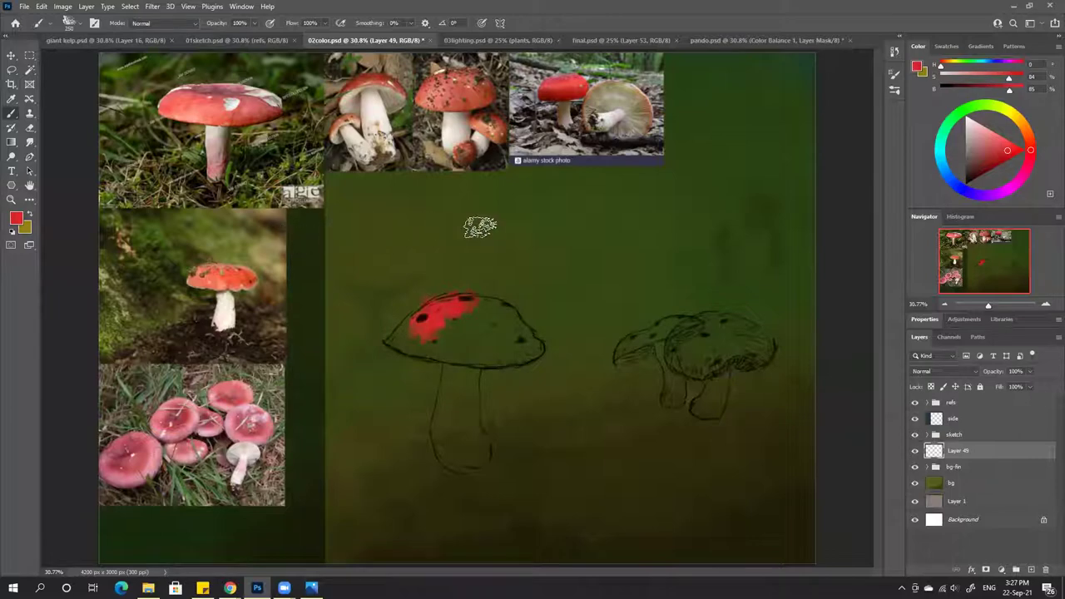
# Change the red to hue 7 and saturation 73, and paint the right side and lower middle of the large cap
pyautogui.press('e')
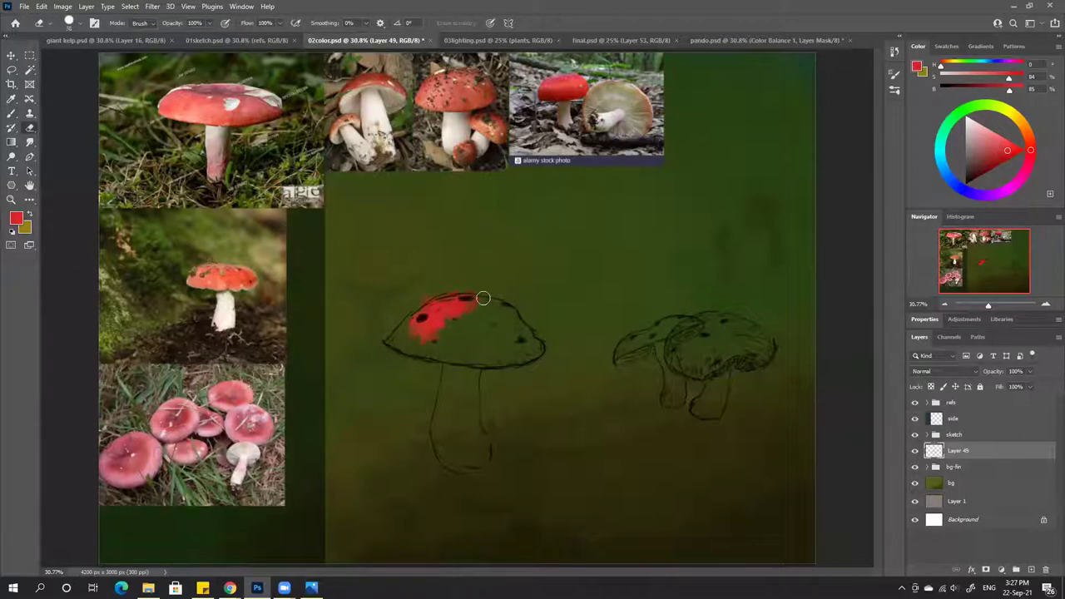
pyautogui.press('b')
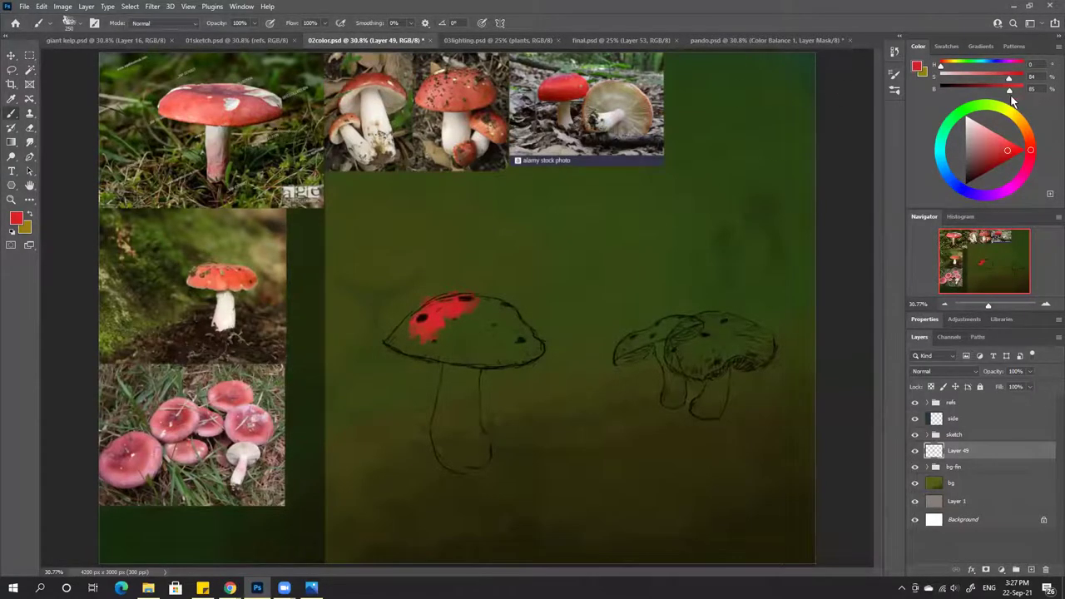
pyautogui.moveTo(1002, 80); pyautogui.dragTo(994, 80)
pyautogui.click(1032, 145)
pyautogui.moveTo(487, 297)
pyautogui.mouseDown()
pyautogui.moveTo(539, 348)
pyautogui.moveTo(459, 350)
pyautogui.mouseUp()
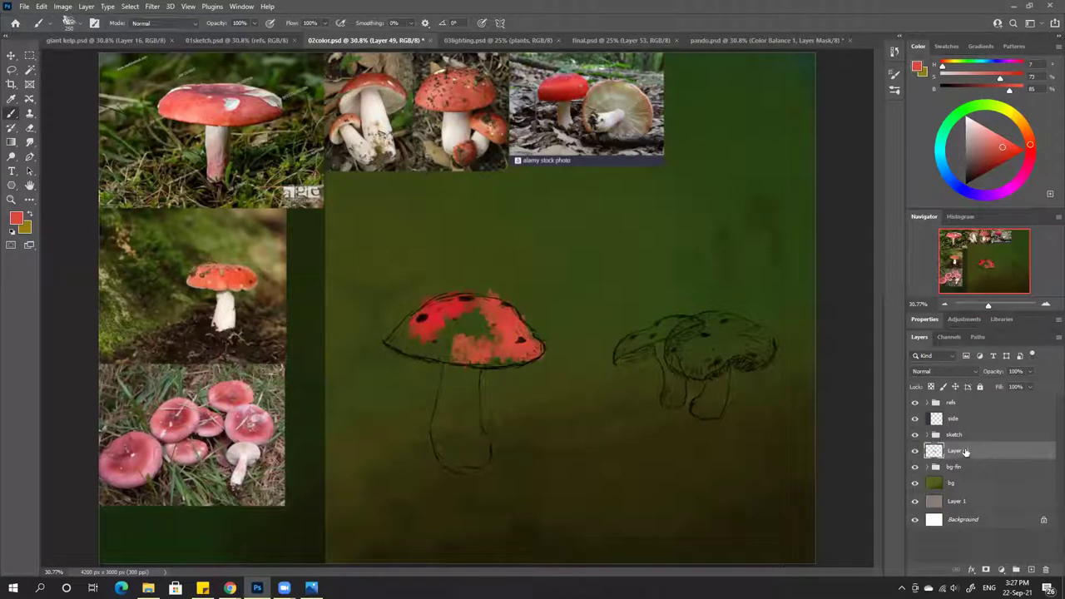
# Delete the layer with the red cap paint and add an empty layer above the bg-fin group
pyautogui.click(1046, 570)
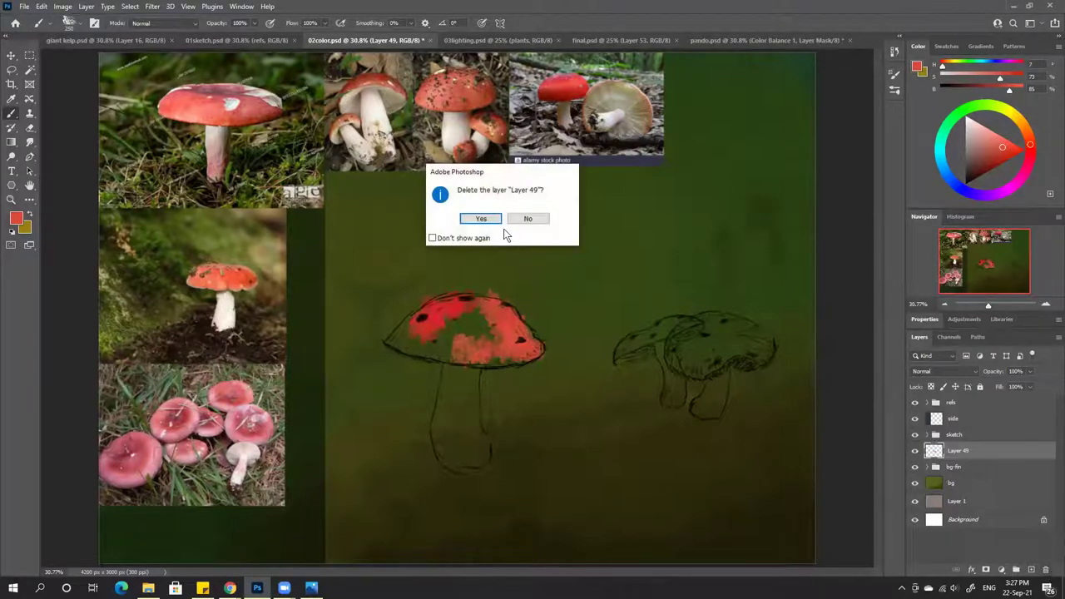
pyautogui.click(480, 219)
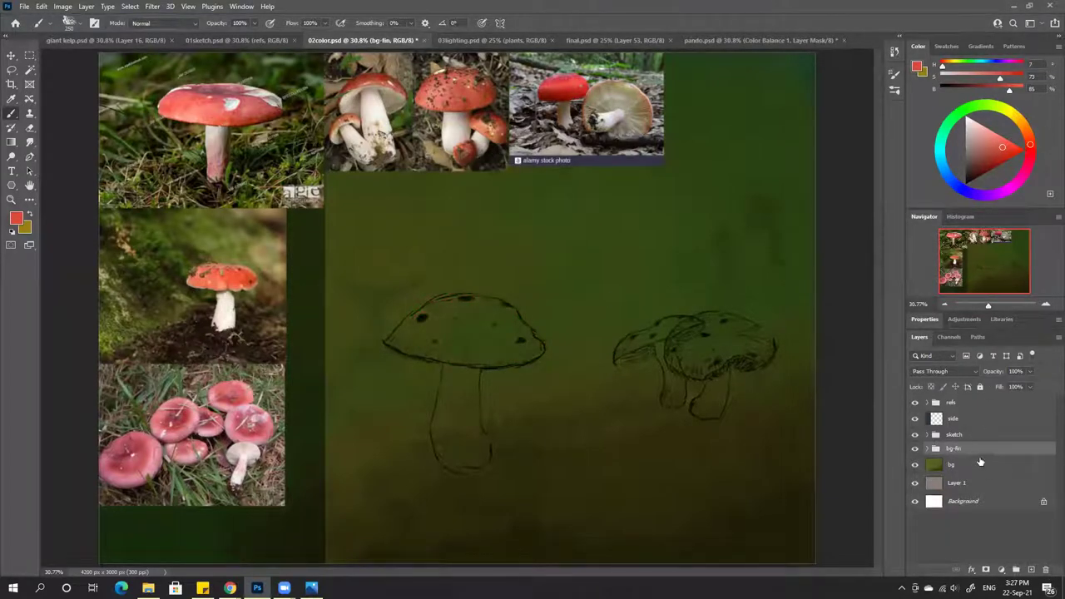
pyautogui.click(1031, 569)
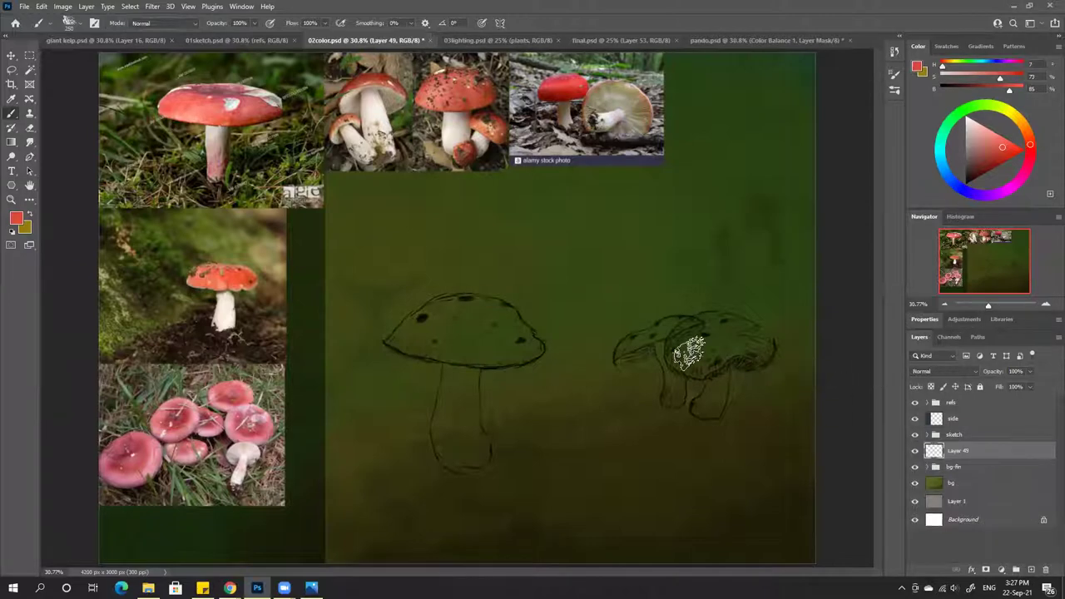
# Select the large mushroom's whole stem with the Lasso tool, following its sketched outline
pyautogui.press('l')
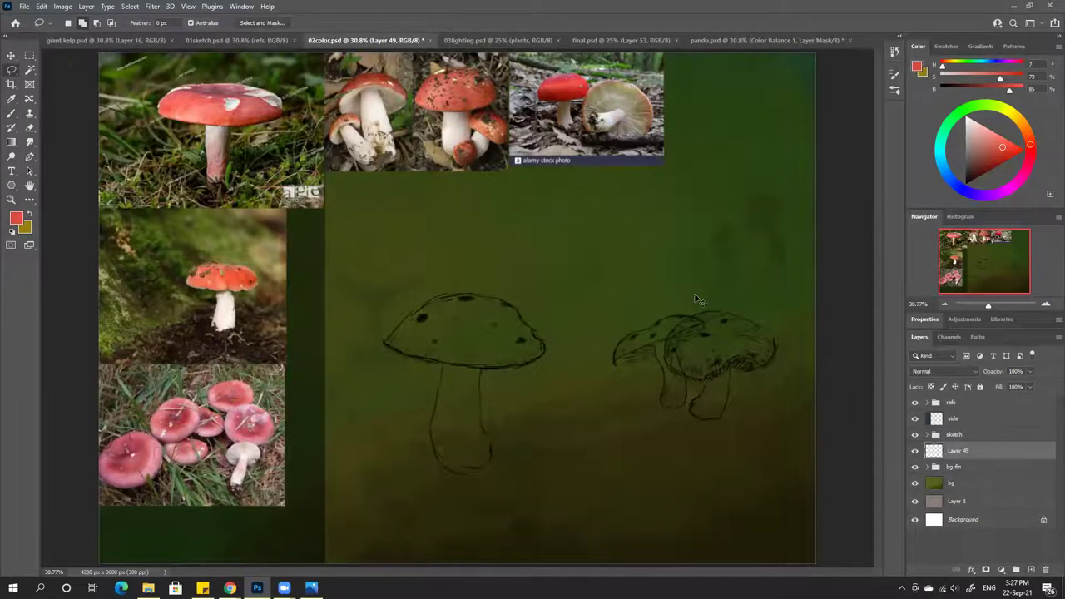
pyautogui.hotkey('ctrl', '+')
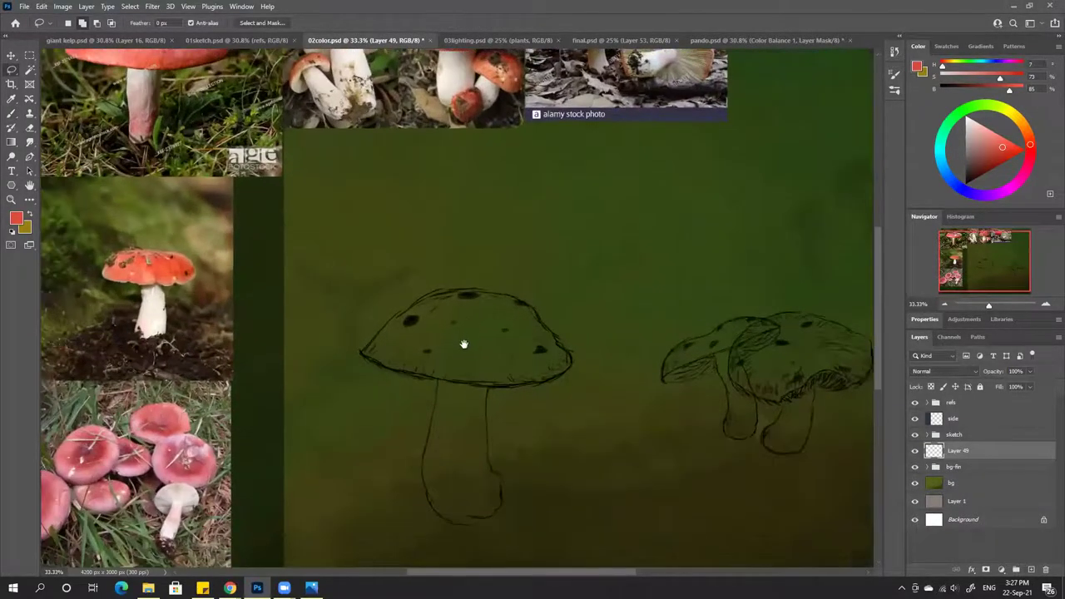
pyautogui.scroll(1, 463, 344)
pyautogui.scroll(-1, 468, 285)
pyautogui.moveTo(470, 367); pyautogui.dragTo(463, 312)
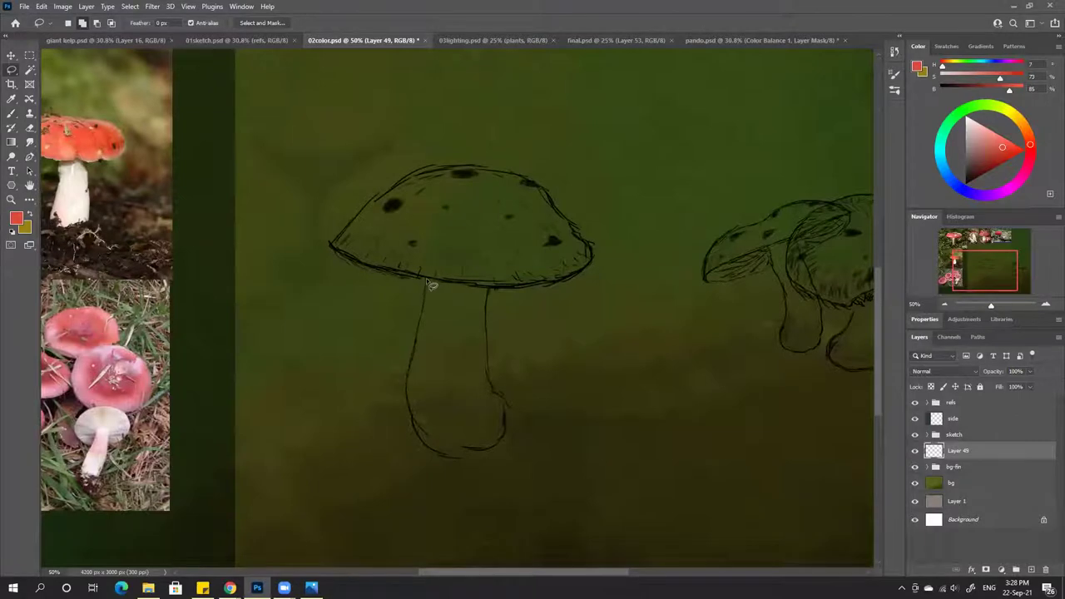
pyautogui.moveTo(427, 278)
pyautogui.mouseDown()
pyautogui.moveTo(415, 386)
pyautogui.moveTo(457, 341)
pyautogui.mouseUp()
pyautogui.moveTo(412, 407)
pyautogui.mouseDown()
pyautogui.moveTo(423, 439)
pyautogui.moveTo(483, 449)
pyautogui.moveTo(502, 392)
pyautogui.mouseUp()
pyautogui.moveTo(464, 453)
pyautogui.mouseDown()
pyautogui.moveTo(506, 435)
pyautogui.moveTo(466, 492)
pyautogui.moveTo(429, 452)
pyautogui.moveTo(454, 463)
pyautogui.moveTo(500, 420)
pyautogui.moveTo(491, 289)
pyautogui.moveTo(463, 291)
pyautogui.mouseUp()
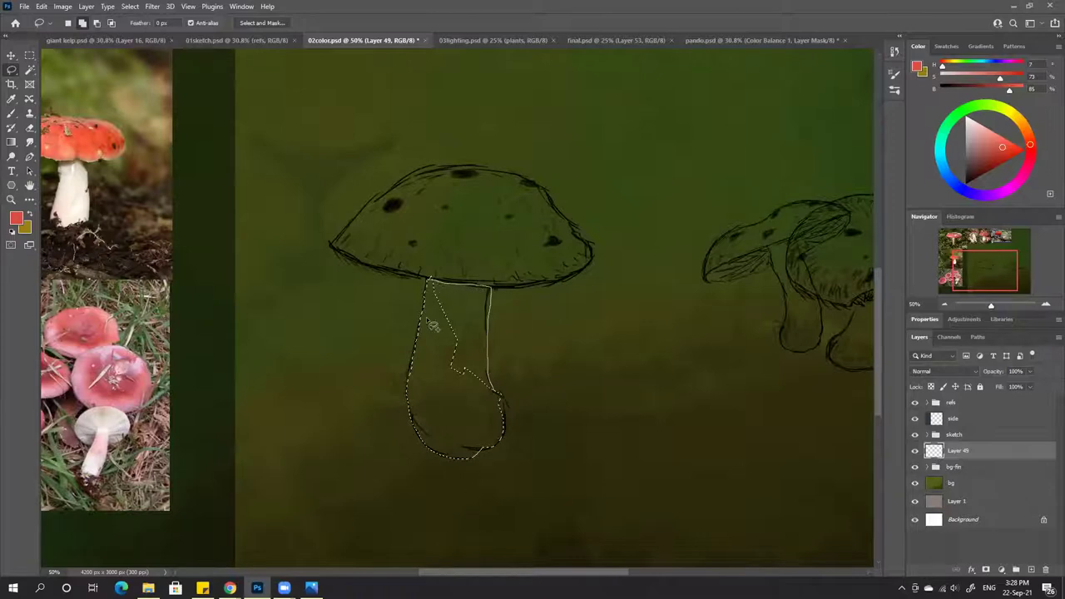
pyautogui.moveTo(485, 414); pyautogui.dragTo(485, 413)
pyautogui.press('alt')
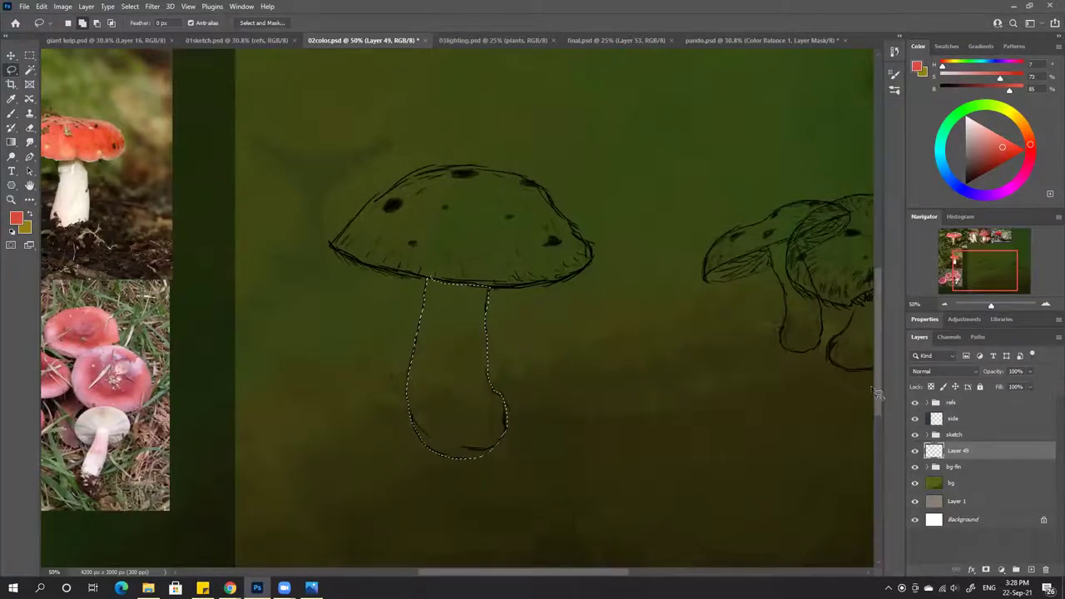
# Fill the stem selection with pale pink at hue 7, saturation 16 and brightness 85
pyautogui.hotkey('ctrl', '-')
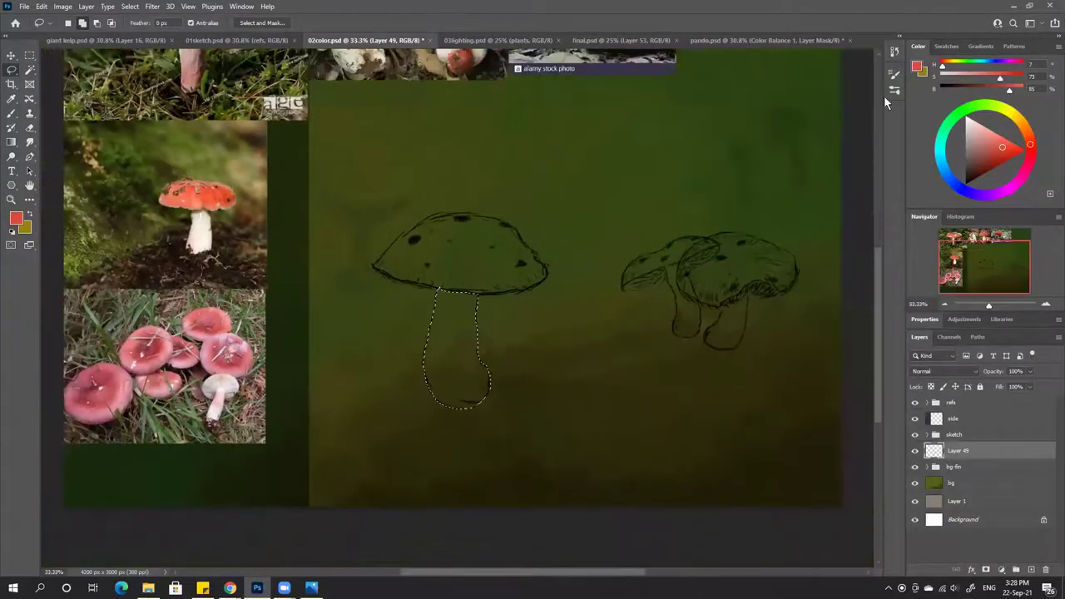
pyautogui.click(896, 90)
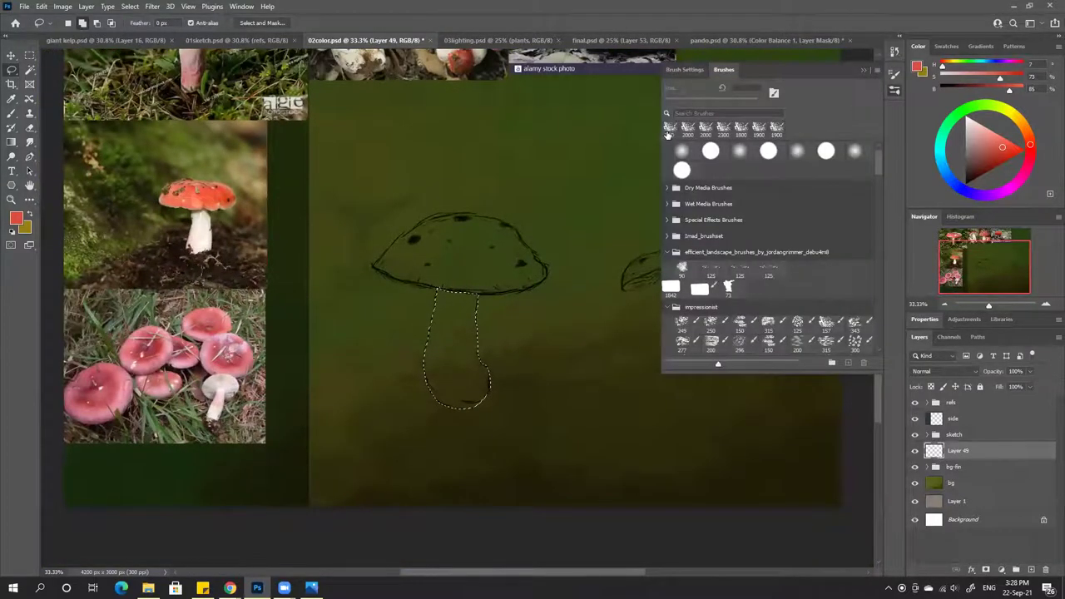
pyautogui.press('b')
pyautogui.click(863, 70)
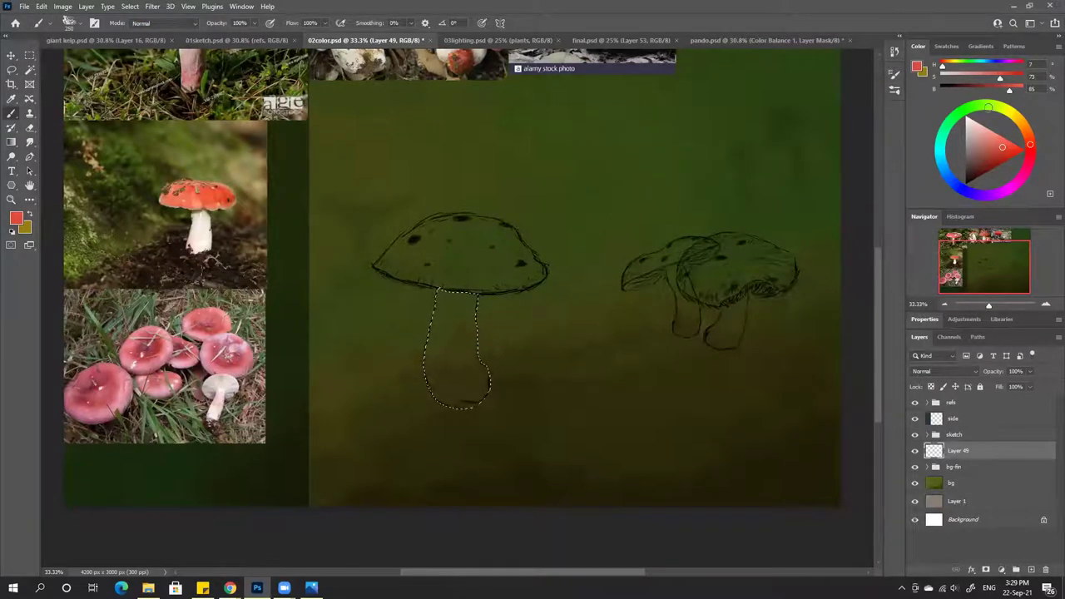
pyautogui.moveTo(970, 76); pyautogui.dragTo(954, 76)
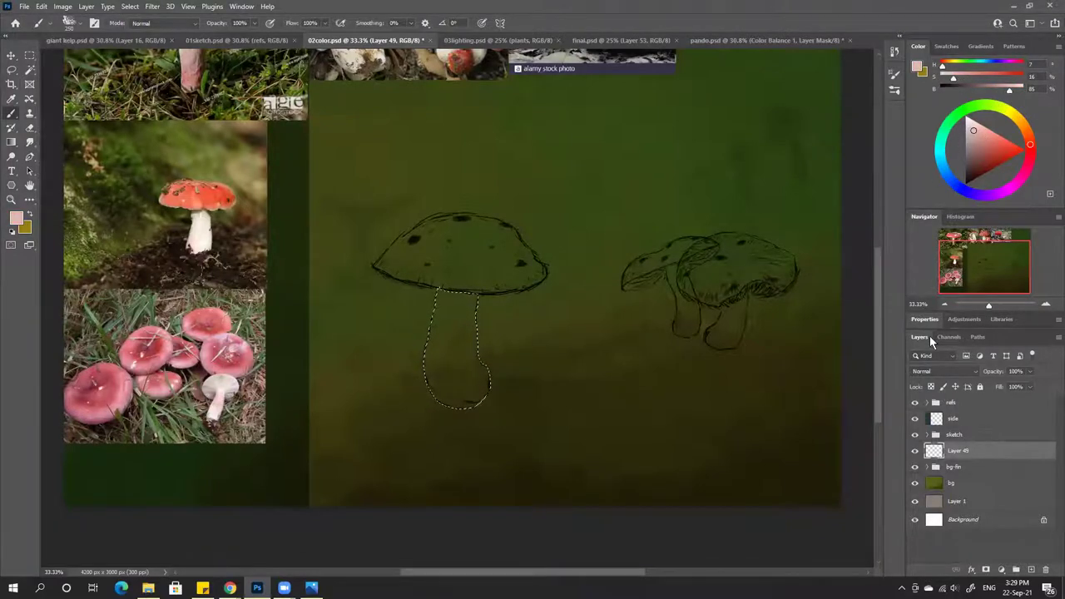
pyautogui.hotkey('alt', 'BackSpace')
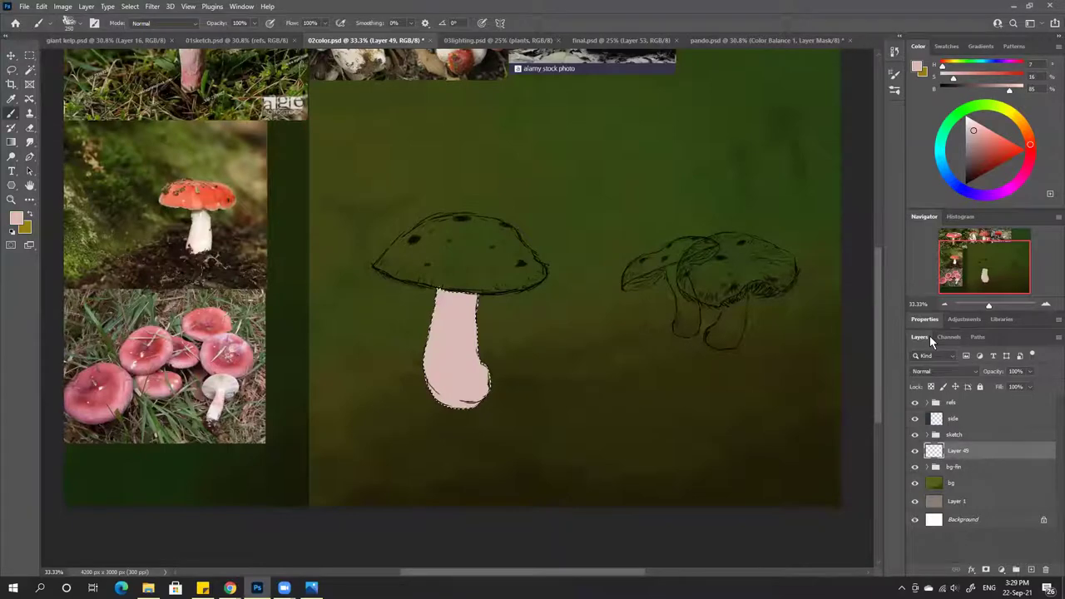
# Hide the filled stem layer and brush the stem's outline freehand in pale pink on a new layer beneath it
pyautogui.click(914, 450)
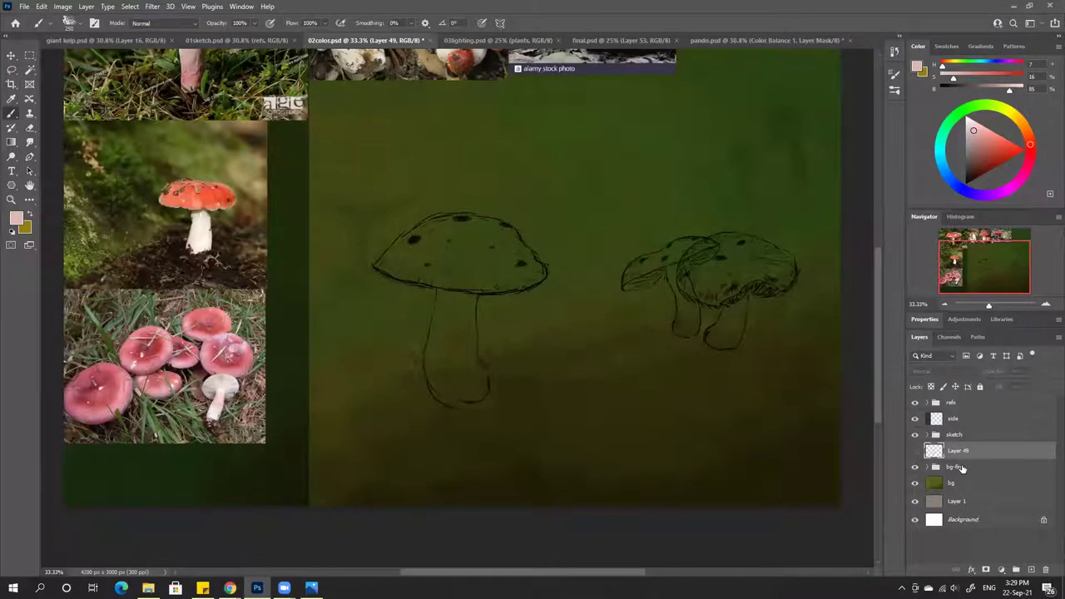
pyautogui.click(956, 466)
pyautogui.click(1030, 570)
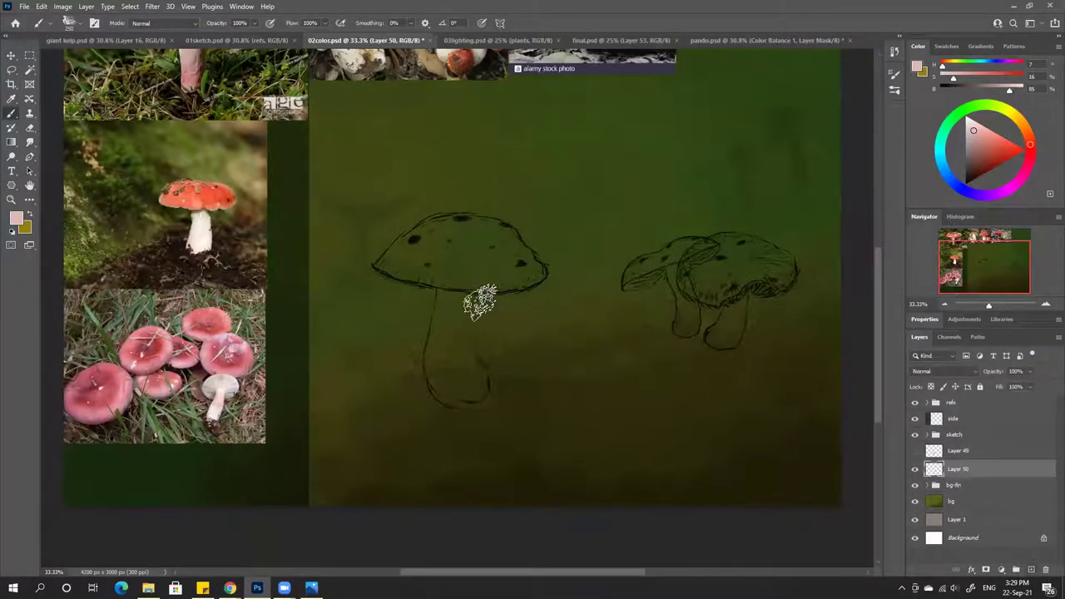
pyautogui.moveTo(440, 290); pyautogui.dragTo(432, 387)
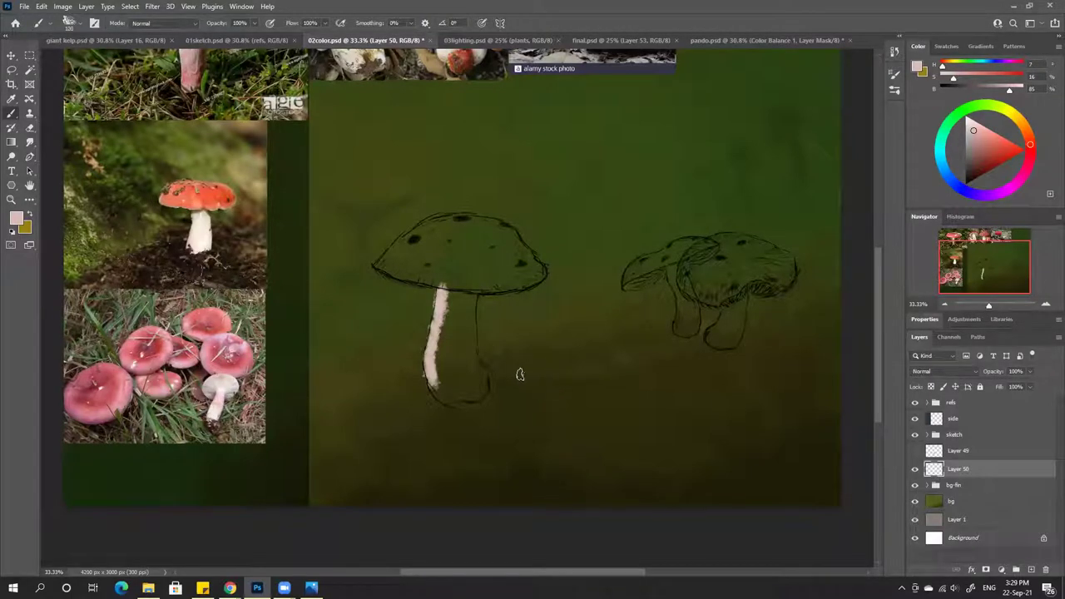
pyautogui.moveTo(438, 381)
pyautogui.mouseDown()
pyautogui.moveTo(434, 398)
pyautogui.moveTo(463, 403)
pyautogui.moveTo(486, 390)
pyautogui.moveTo(478, 362)
pyautogui.mouseUp()
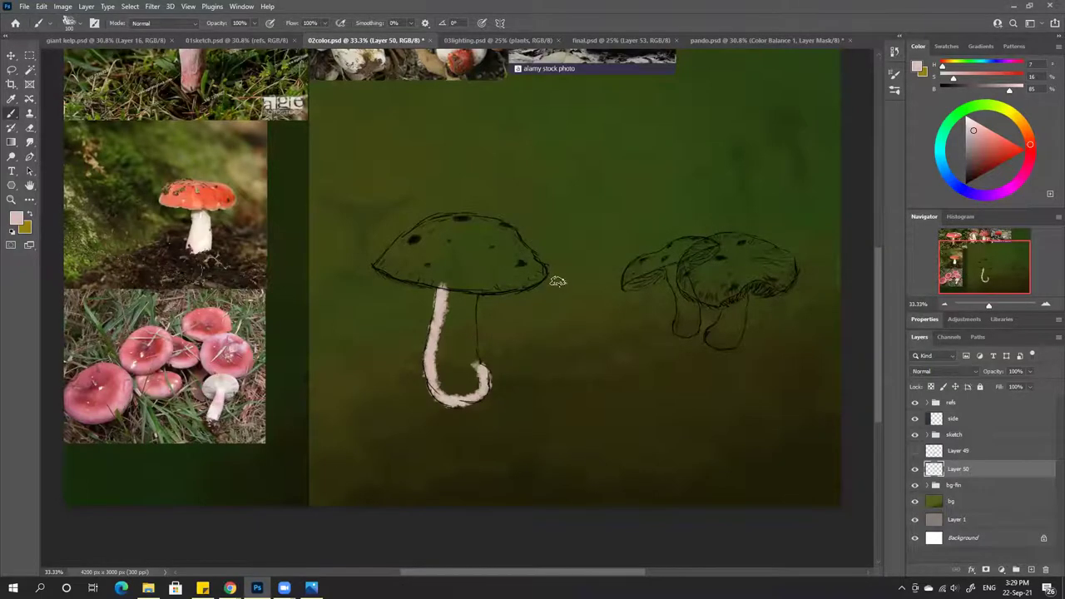
# Reduce the eraser size to 70 and delete the layer with the brushed stem outline
pyautogui.scroll(1, 555, 283)
pyautogui.scroll(1, 559, 287)
pyautogui.press('e')
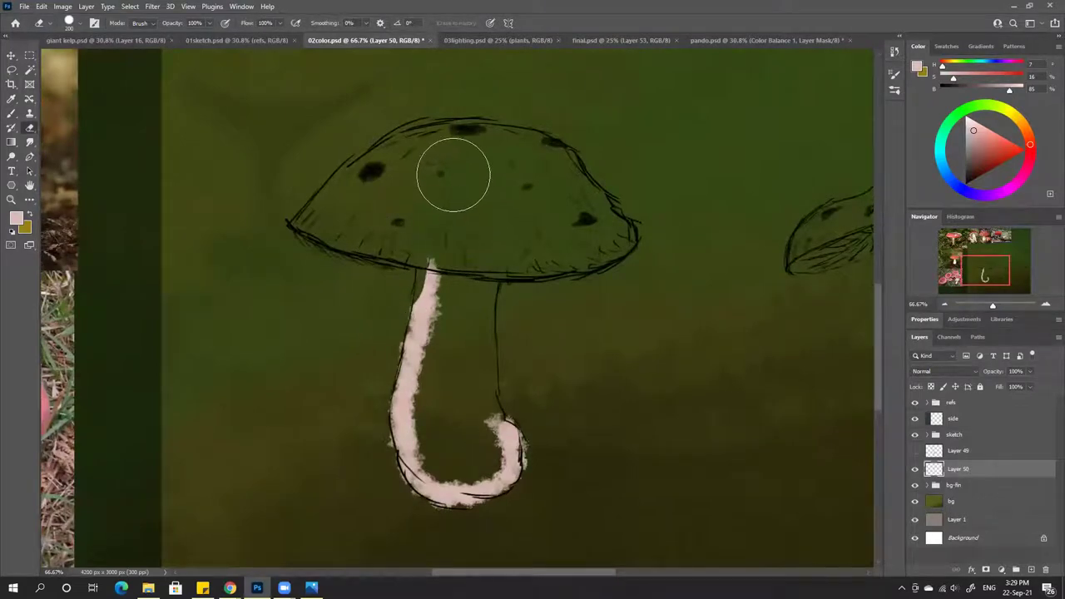
pyautogui.press('[')
pyautogui.press('[')
pyautogui.press('[')
pyautogui.press('[')
pyautogui.press('[')
pyautogui.press('[')
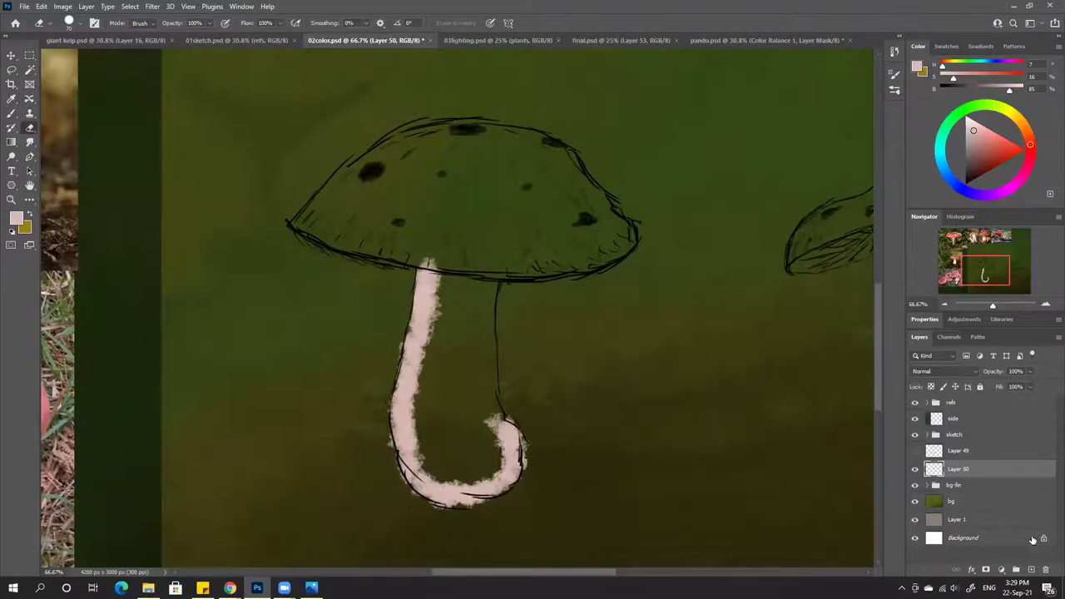
pyautogui.click(1046, 569)
pyautogui.click(480, 220)
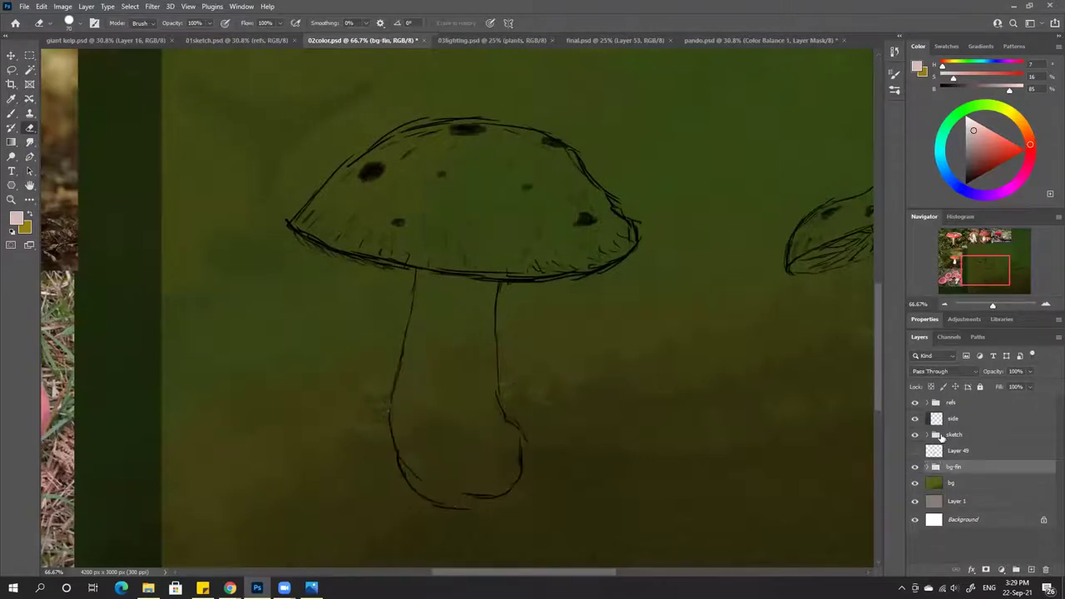
# Show Layer 49, load its stem shape as a selection and clear the pink fill from that layer
pyautogui.click(915, 450)
pyautogui.keyDown('ctrl'); pyautogui.click(933, 450); pyautogui.keyUp('ctrl')
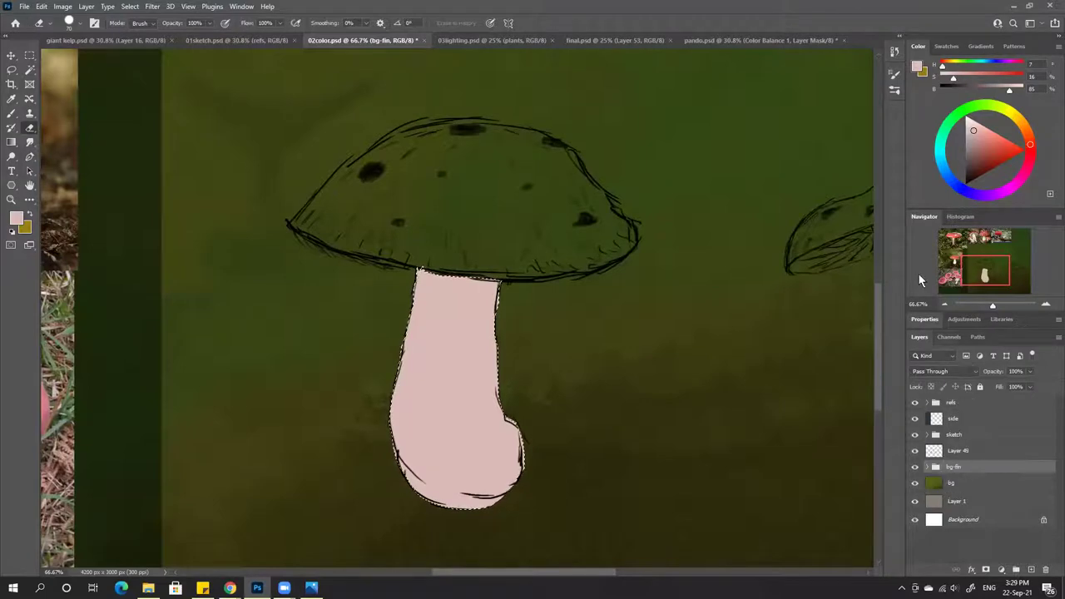
pyautogui.press('Delete')
pyautogui.click(518, 218)
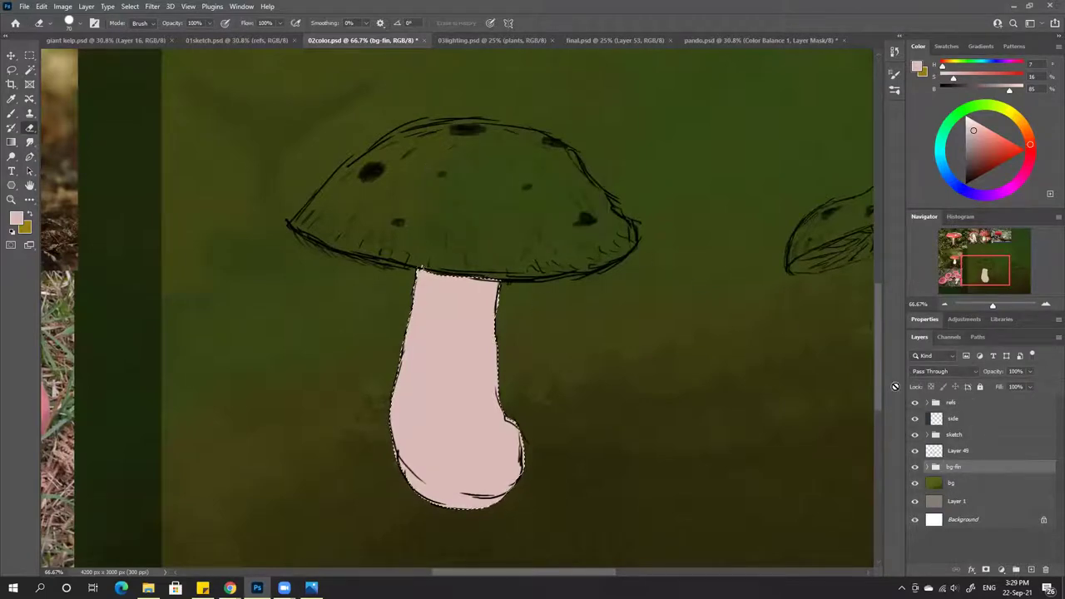
pyautogui.click(969, 454)
pyautogui.press('Delete')
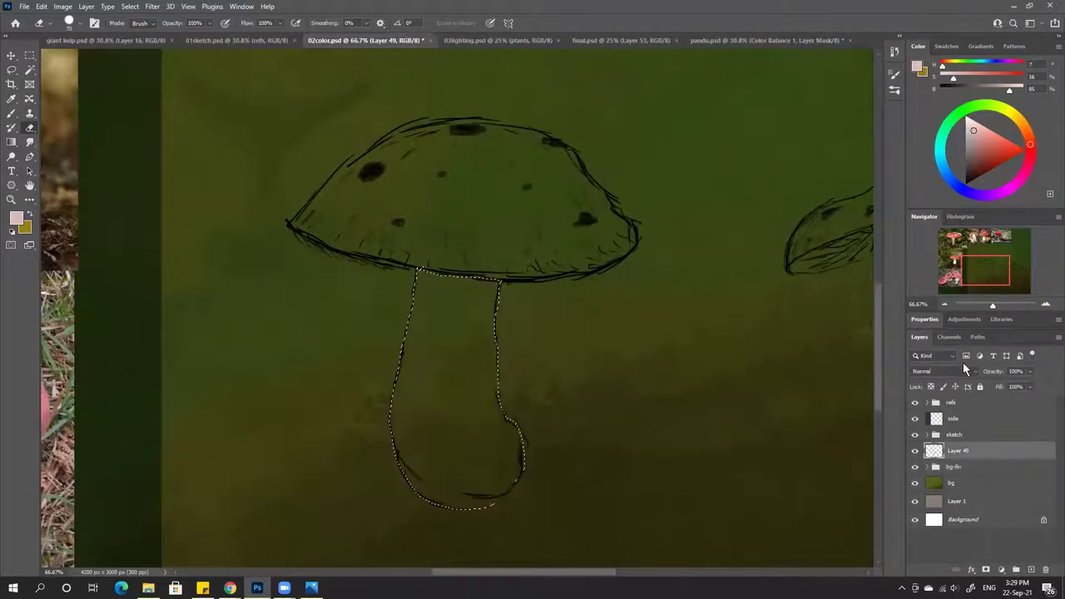
# Paint the selected mushroom stem with the brush in a pale colour of hue 20, saturation 12 and brightness 85
pyautogui.press('b')
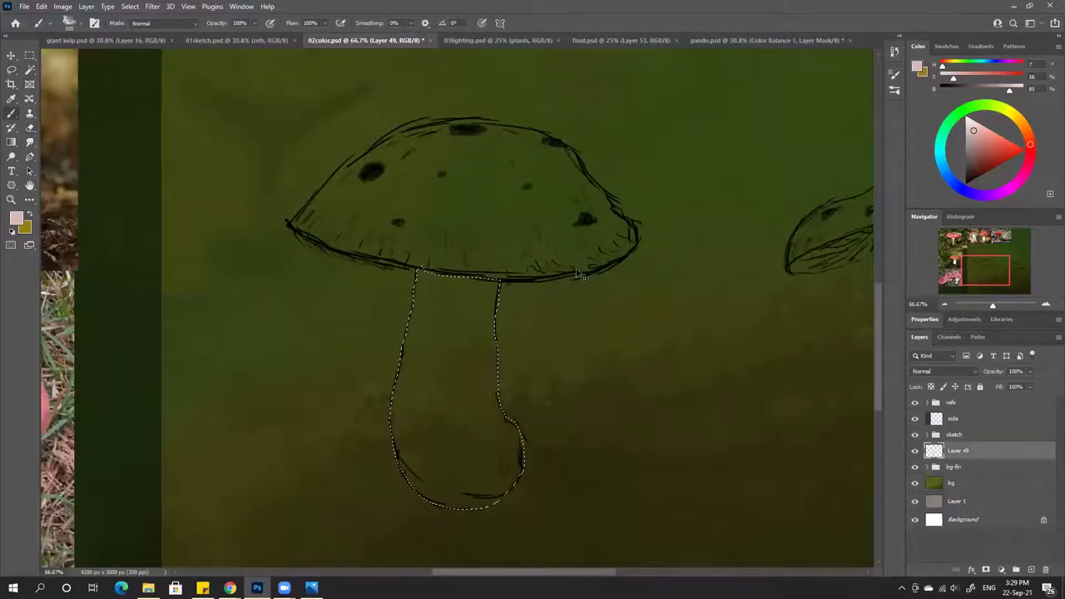
pyautogui.hotkey('ctrl', '-')
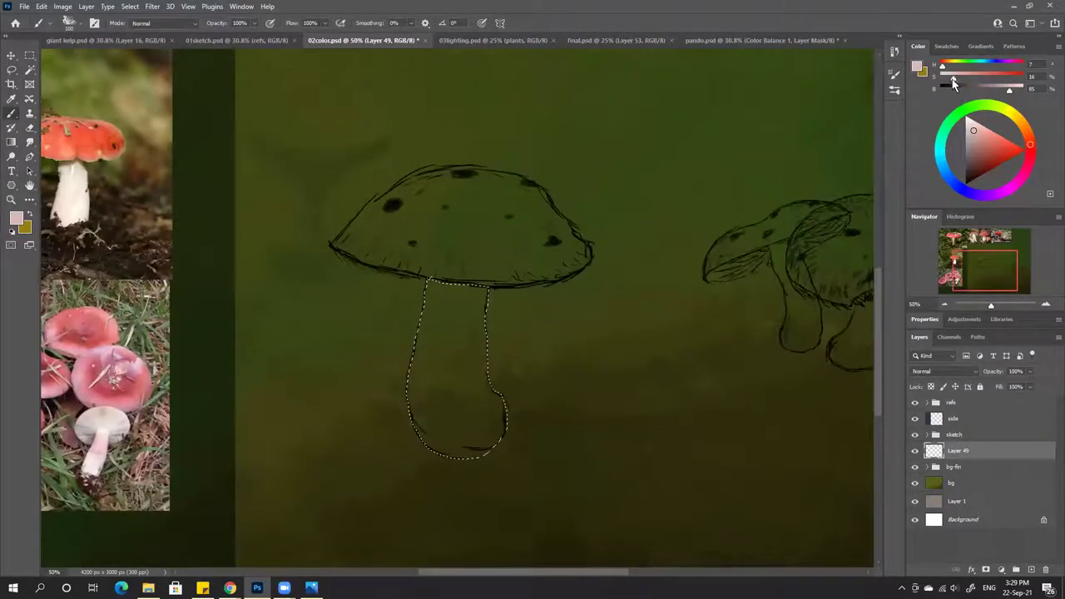
pyautogui.moveTo(953, 79); pyautogui.dragTo(950, 79)
pyautogui.click(1029, 134)
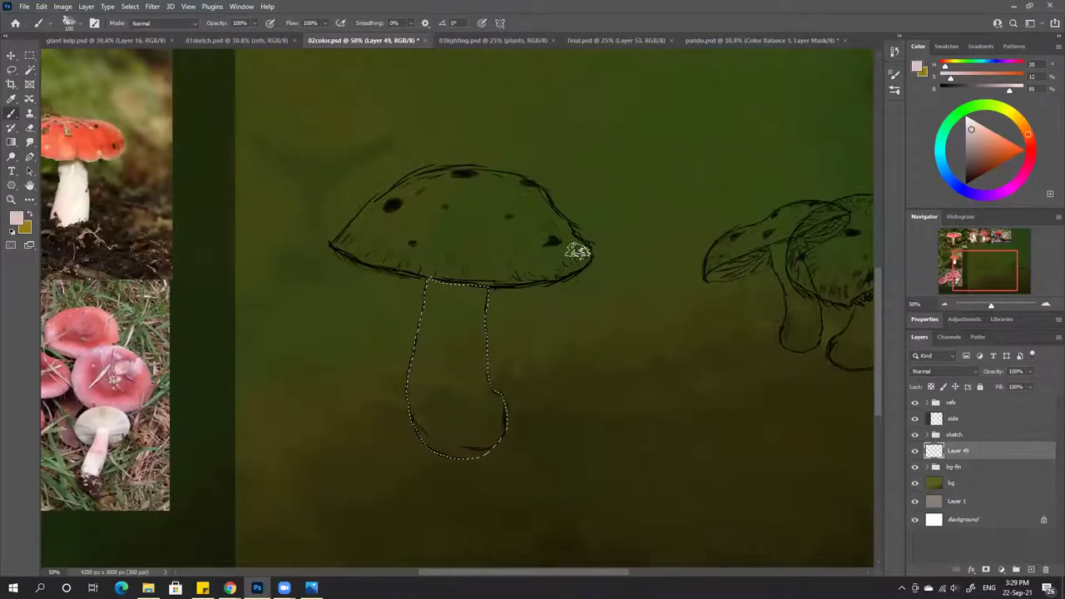
pyautogui.moveTo(466, 283)
pyautogui.mouseDown()
pyautogui.moveTo(458, 235)
pyautogui.moveTo(457, 432)
pyautogui.moveTo(478, 244)
pyautogui.moveTo(469, 458)
pyautogui.moveTo(432, 353)
pyautogui.moveTo(532, 358)
pyautogui.moveTo(501, 235)
pyautogui.moveTo(436, 266)
pyautogui.moveTo(423, 287)
pyautogui.moveTo(482, 287)
pyautogui.moveTo(490, 349)
pyautogui.moveTo(476, 348)
pyautogui.moveTo(471, 410)
pyautogui.moveTo(499, 435)
pyautogui.moveTo(432, 395)
pyautogui.moveTo(504, 312)
pyautogui.moveTo(486, 329)
pyautogui.moveTo(486, 387)
pyautogui.mouseUp()
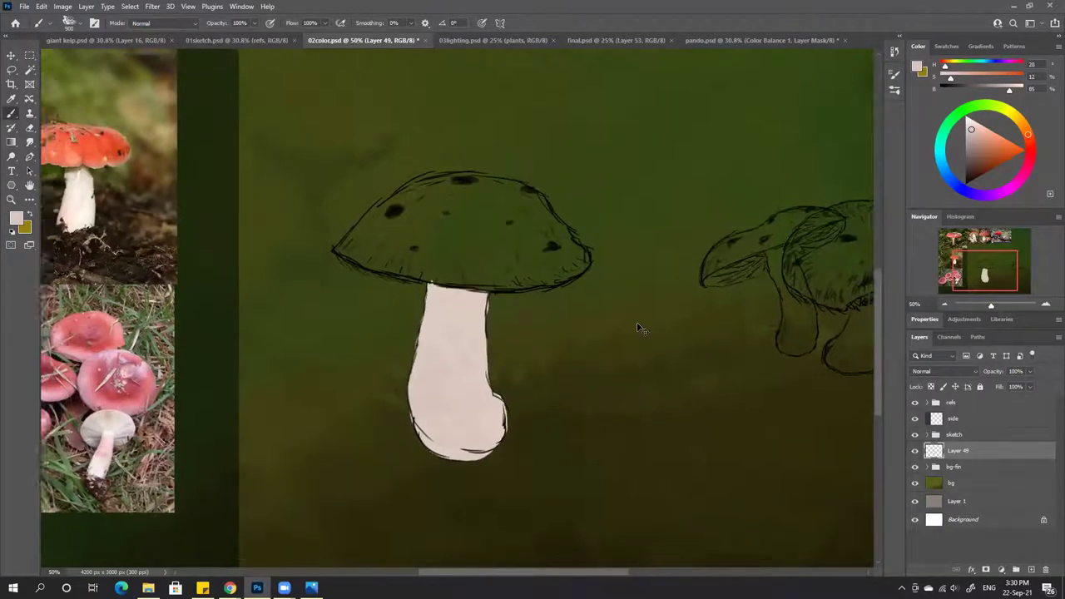
# Repaint the stem in a warmer cream with hue 37, saturation 17 and brightness 85, using a brush size of 1100
pyautogui.scroll(-2, 632, 316)
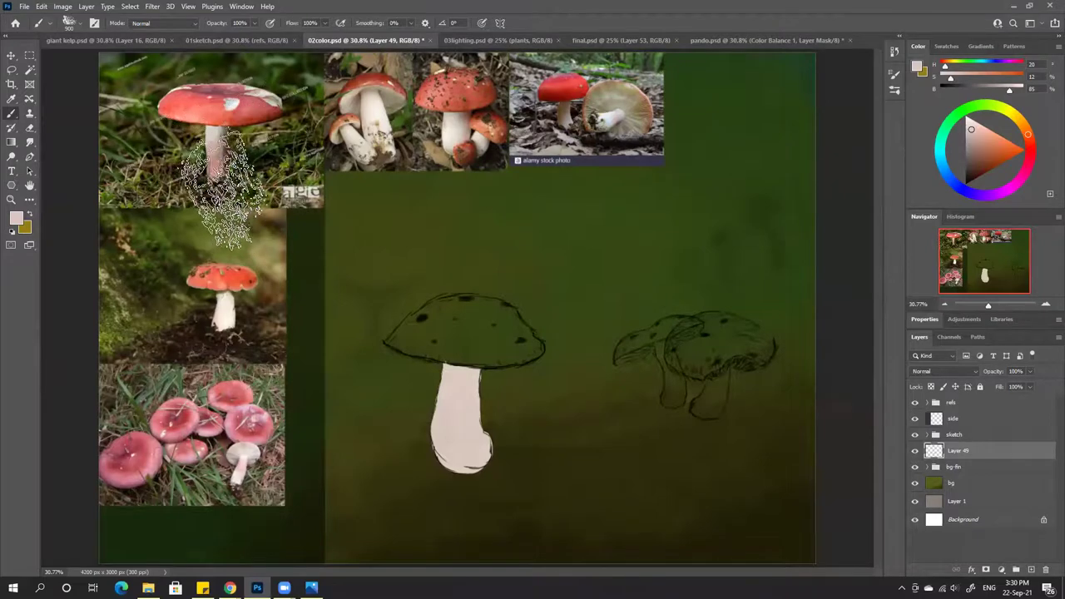
pyautogui.press('[')
pyautogui.press('[')
pyautogui.press('[')
pyautogui.press('[')
pyautogui.press('[')
pyautogui.press('[')
pyautogui.press('[')
pyautogui.press('[')
pyautogui.press('[')
pyautogui.press('[')
pyautogui.press('[')
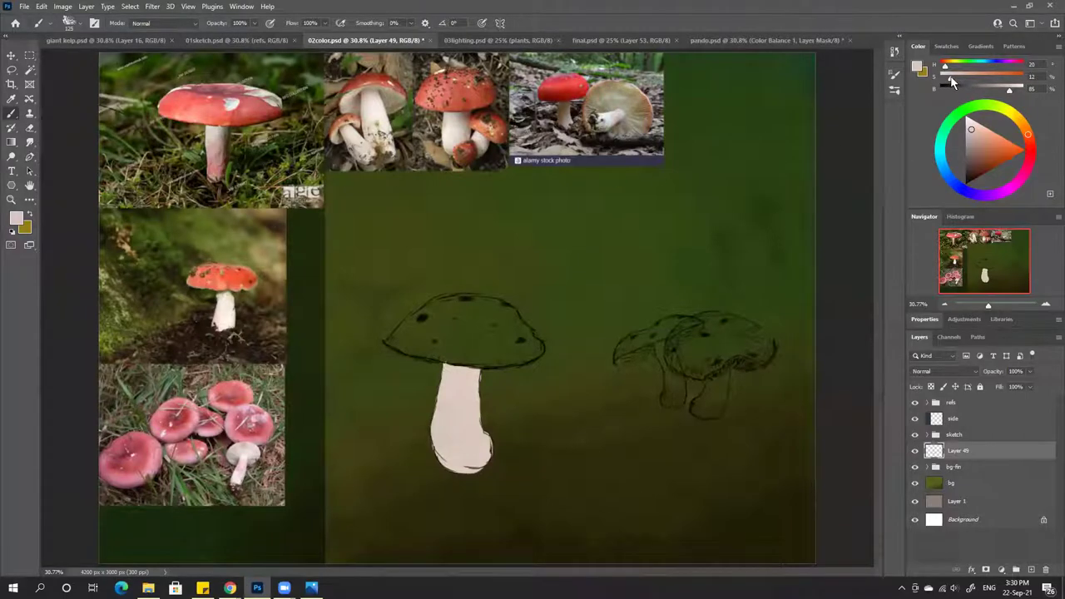
pyautogui.moveTo(1029, 131); pyautogui.dragTo(1024, 119)
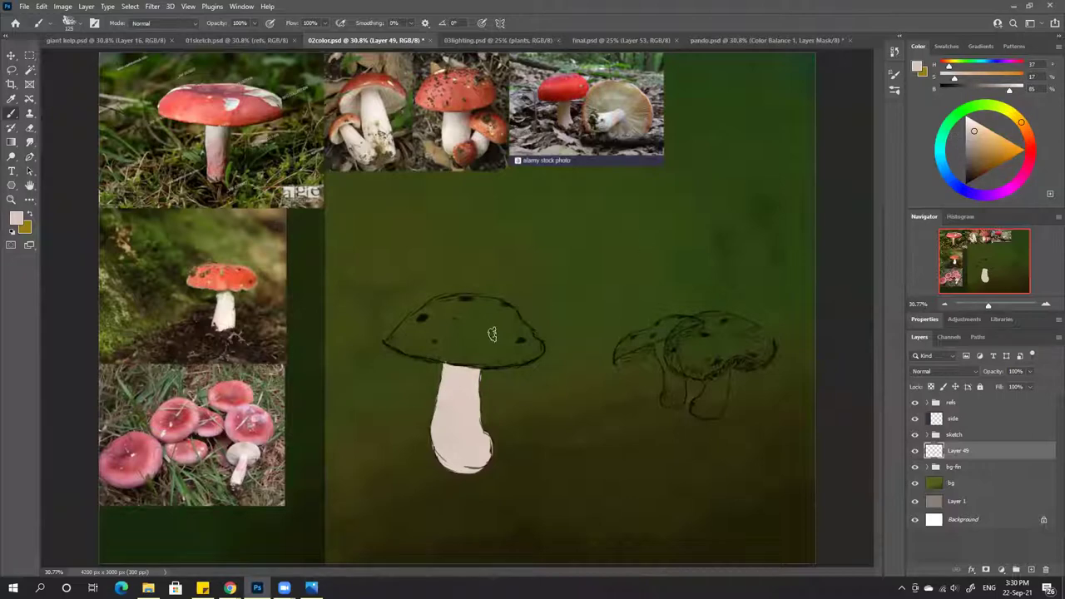
pyautogui.press(']')
pyautogui.press(']')
pyautogui.press(']')
pyautogui.press(']')
pyautogui.press(']')
pyautogui.press(']')
# Rename the stem's layer "stem" and add a new empty layer above it
pyautogui.doubleClick(958, 450)
pyautogui.press('Return')
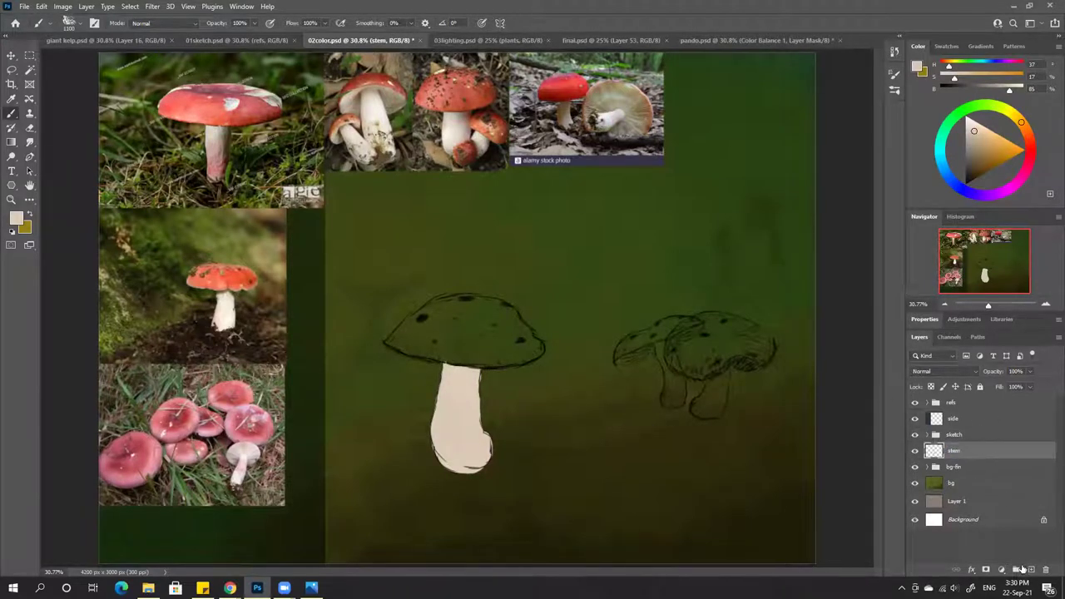
pyautogui.hotkey('ctrl', 'shift', 'alt', 'n')
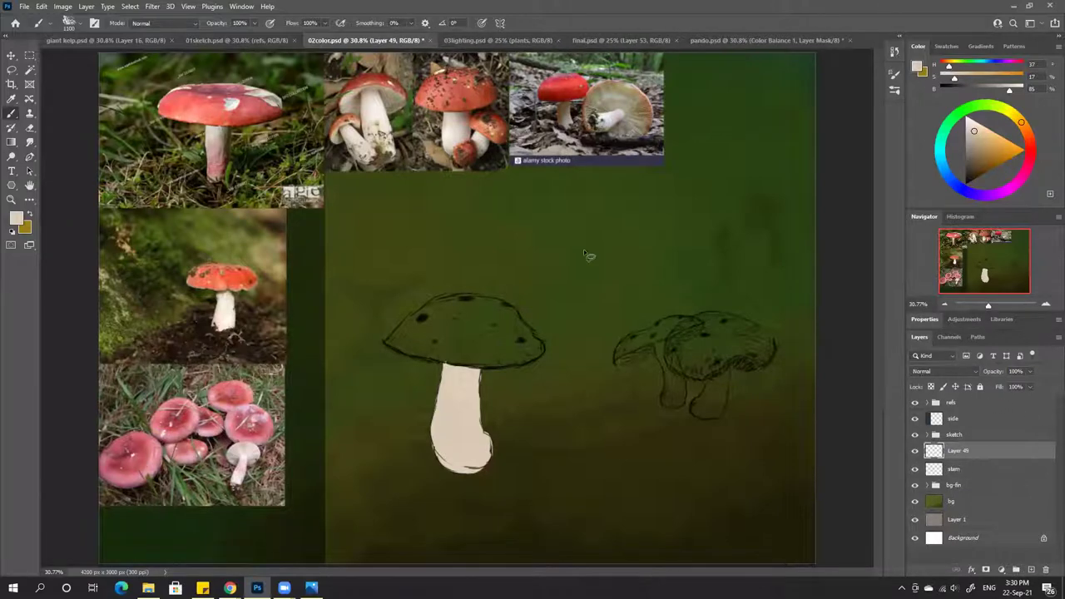
# Select the large mushroom's cap with the Lasso tool, adding and subtracting areas until the selection follows the sketched outline
pyautogui.press('l')
pyautogui.hotkey('ctrl', '+')
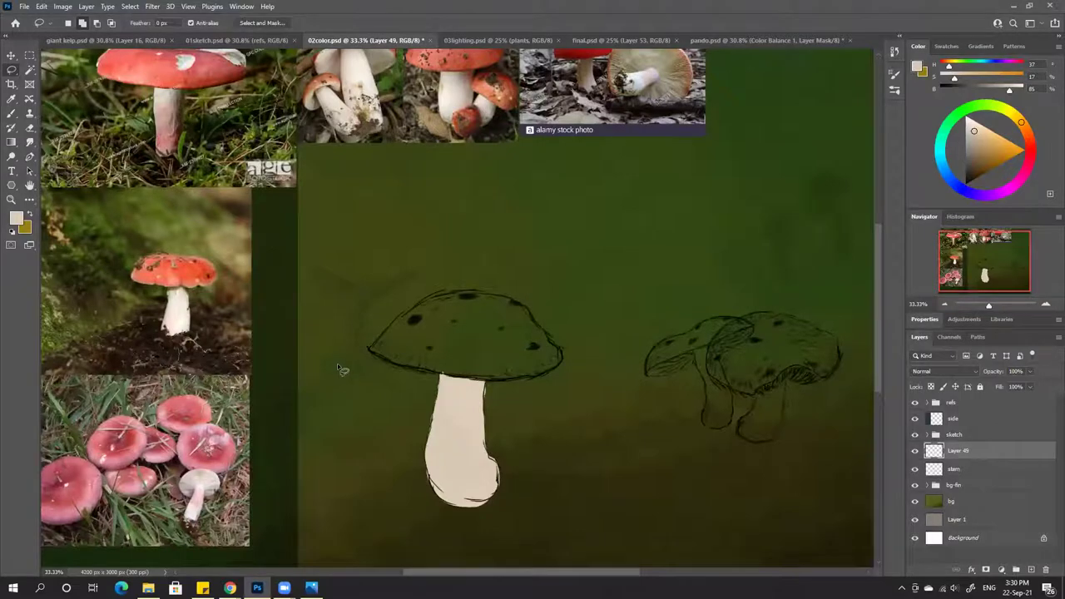
pyautogui.hotkey('ctrl', '+')
pyautogui.moveTo(338, 369)
pyautogui.mouseDown()
pyautogui.moveTo(392, 314)
pyautogui.moveTo(456, 282)
pyautogui.moveTo(496, 289)
pyautogui.moveTo(523, 336)
pyautogui.moveTo(497, 367)
pyautogui.mouseUp()
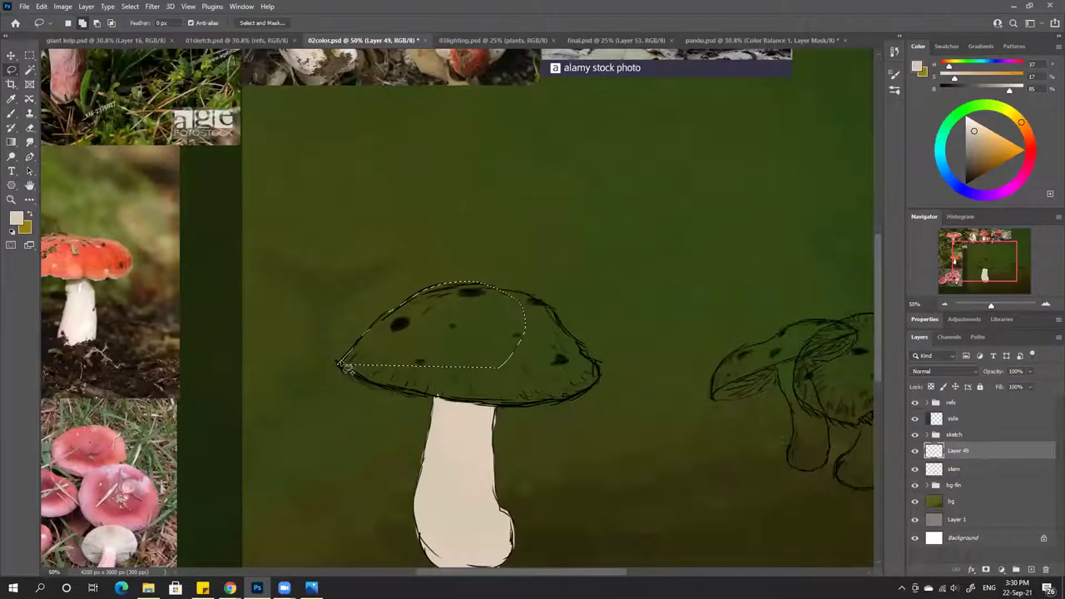
pyautogui.moveTo(343, 368)
pyautogui.mouseDown()
pyautogui.moveTo(420, 399)
pyautogui.moveTo(516, 393)
pyautogui.moveTo(500, 357)
pyautogui.mouseUp()
pyautogui.moveTo(568, 408)
pyautogui.mouseDown()
pyautogui.moveTo(599, 389)
pyautogui.moveTo(603, 371)
pyautogui.moveTo(541, 302)
pyautogui.moveTo(494, 291)
pyautogui.mouseUp()
pyautogui.press('alt')
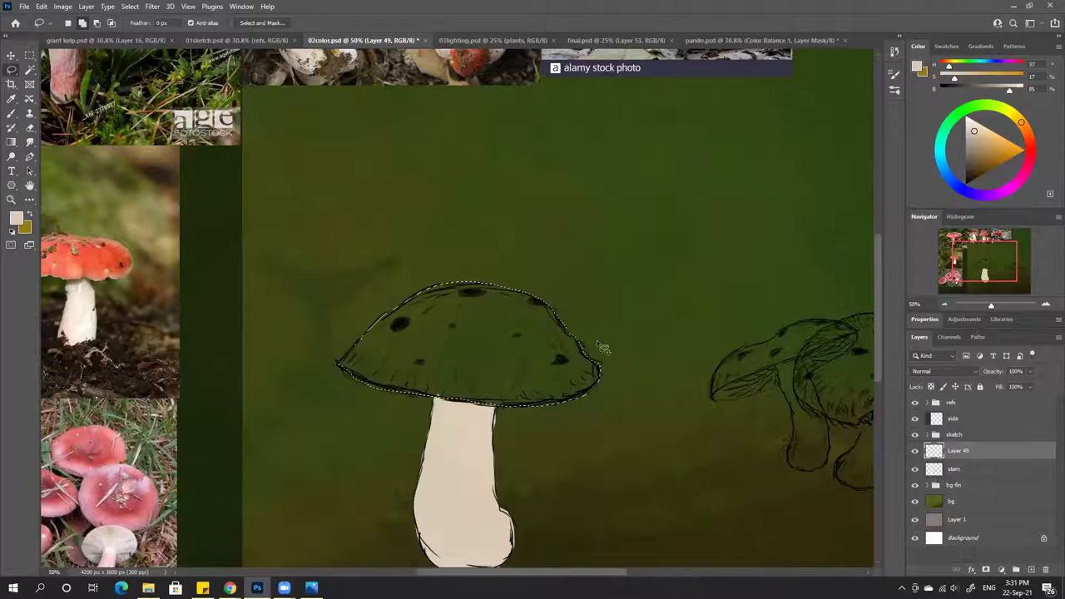
pyautogui.press('alt')
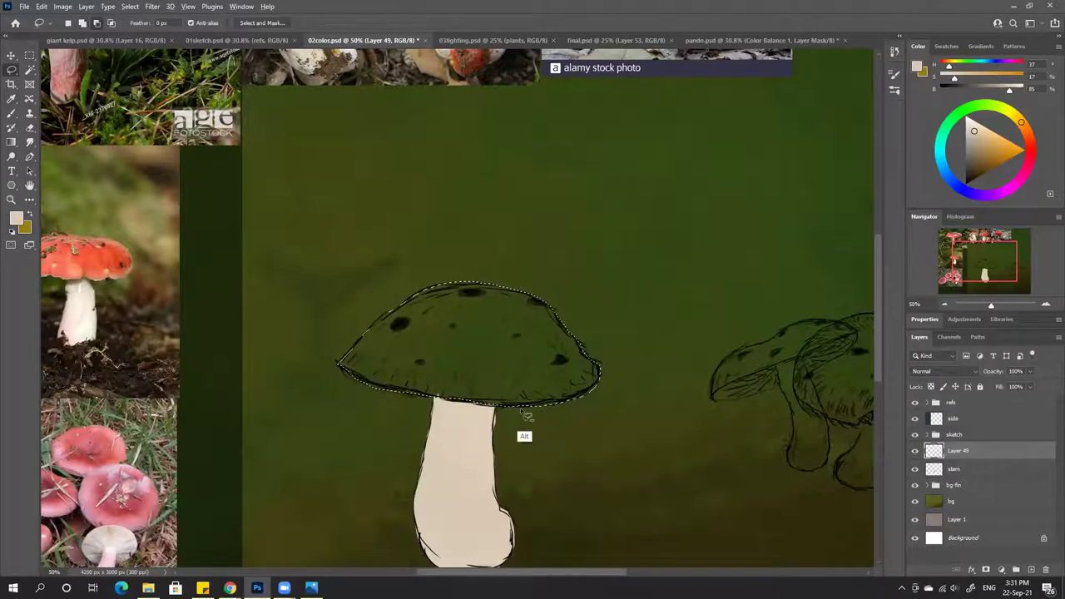
pyautogui.moveTo(634, 405)
pyautogui.mouseDown()
pyautogui.moveTo(659, 382)
pyautogui.moveTo(547, 408)
pyautogui.moveTo(572, 398)
pyautogui.moveTo(558, 359)
pyautogui.mouseUp()
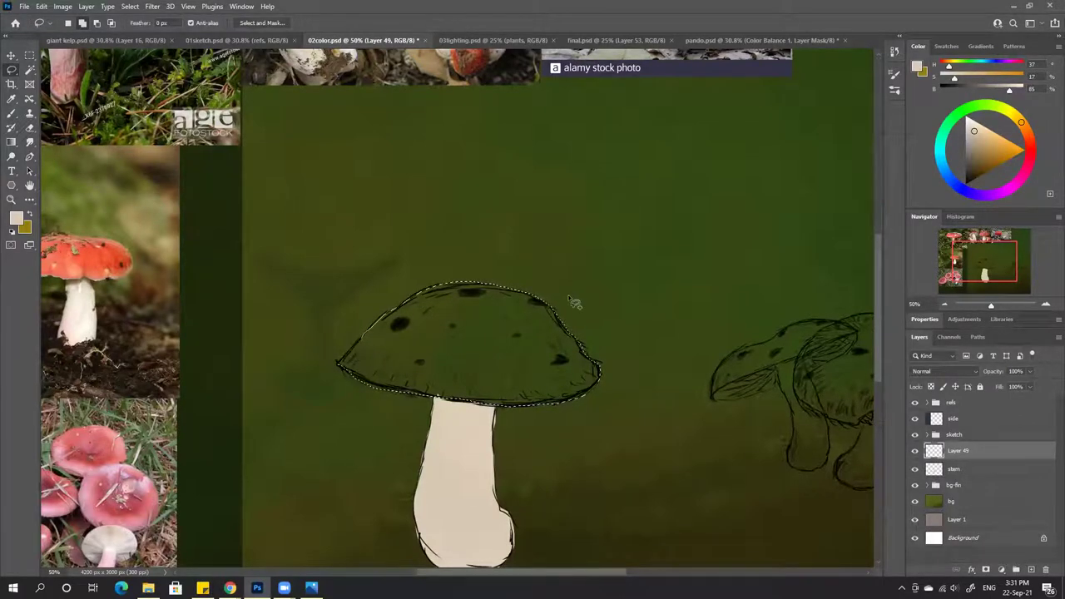
# Set up the brush with a salmon red of hue 6, saturation 62 and brightness 82 at size 500
pyautogui.press('b')
pyautogui.hotkey('ctrl', '-')
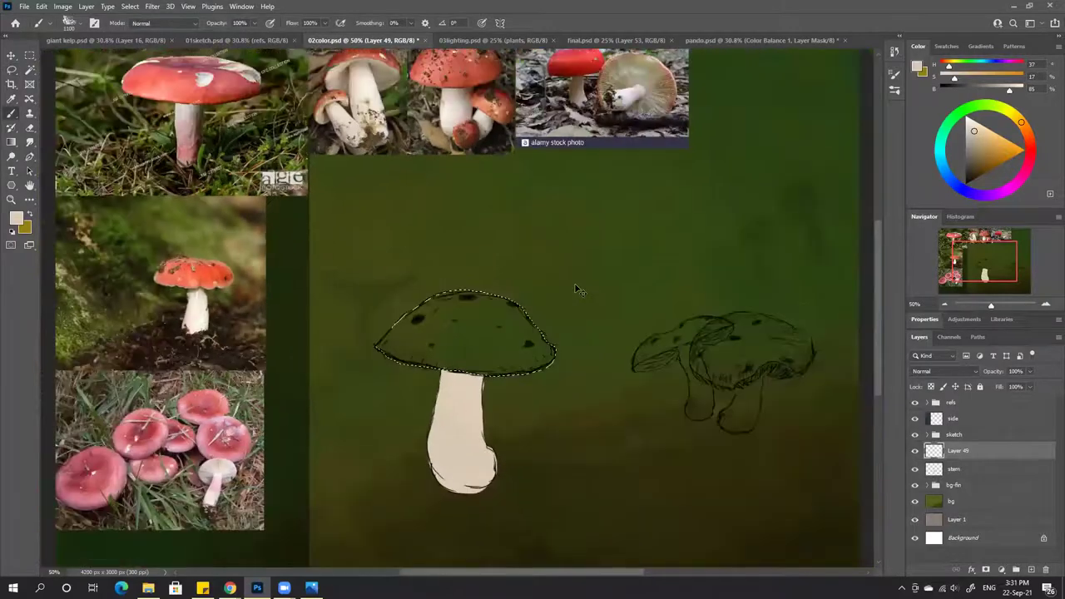
pyautogui.hotkey('ctrl', '-')
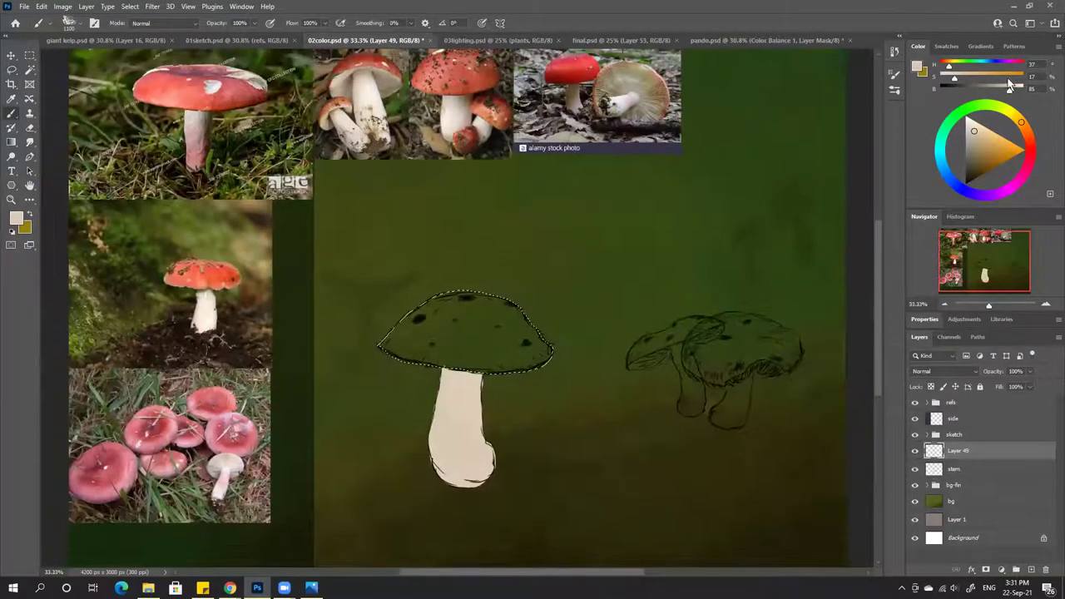
pyautogui.click(940, 63)
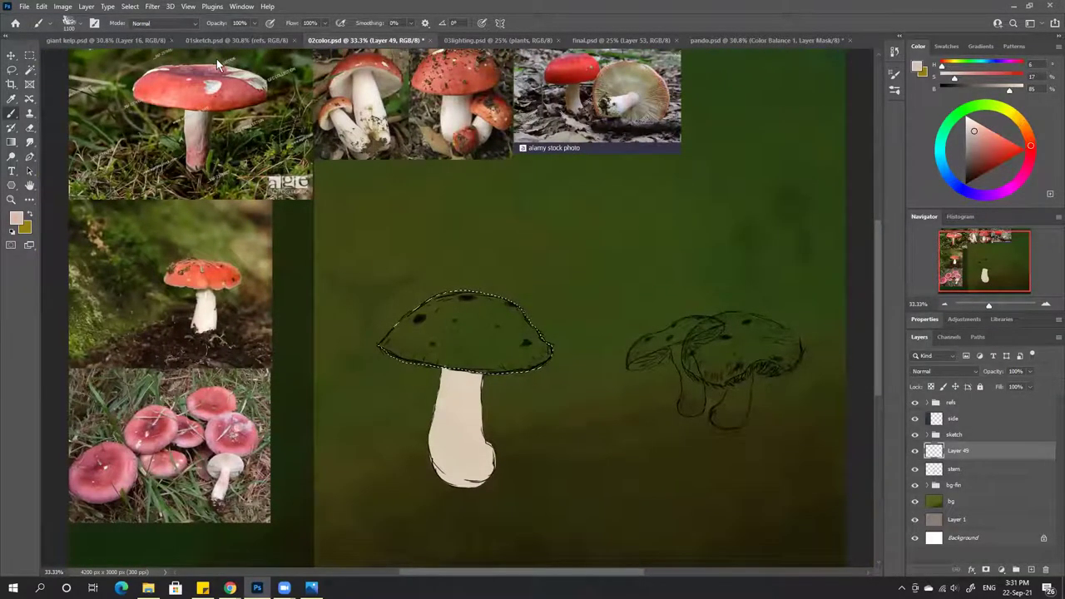
pyautogui.click(990, 76)
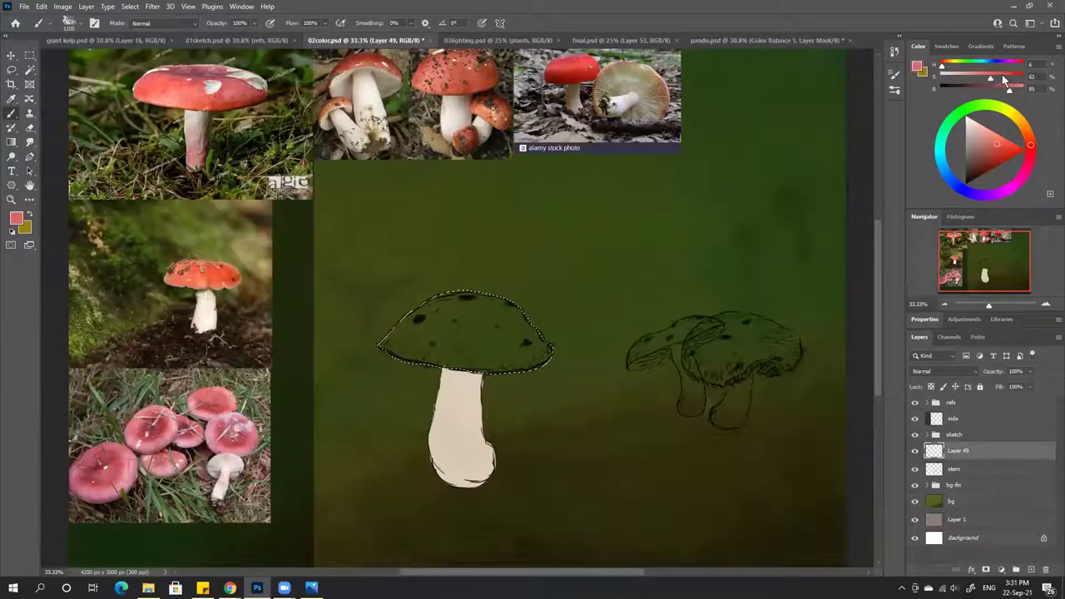
pyautogui.click(1008, 89)
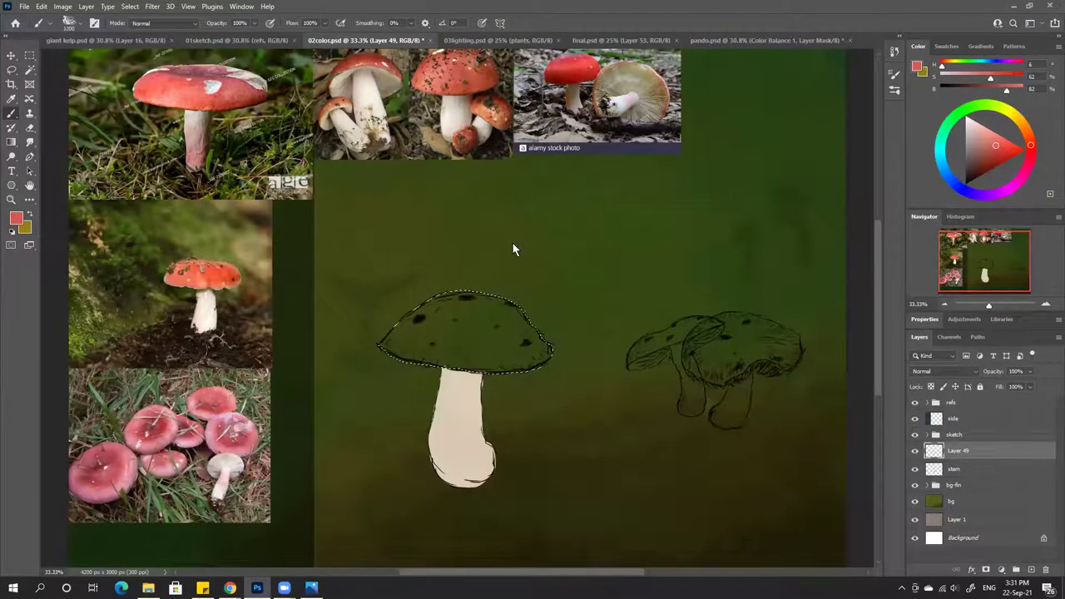
pyautogui.moveTo(498, 247)
pyautogui.mouseDown()
pyautogui.moveTo(478, 270)
pyautogui.moveTo(516, 254)
pyautogui.mouseUp()
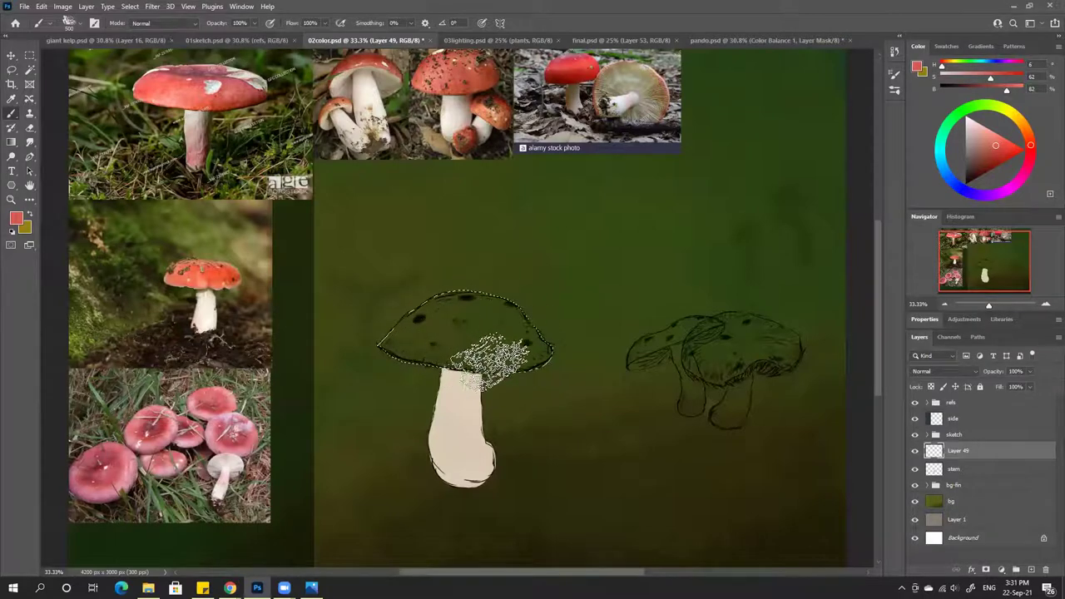
pyautogui.click(894, 51)
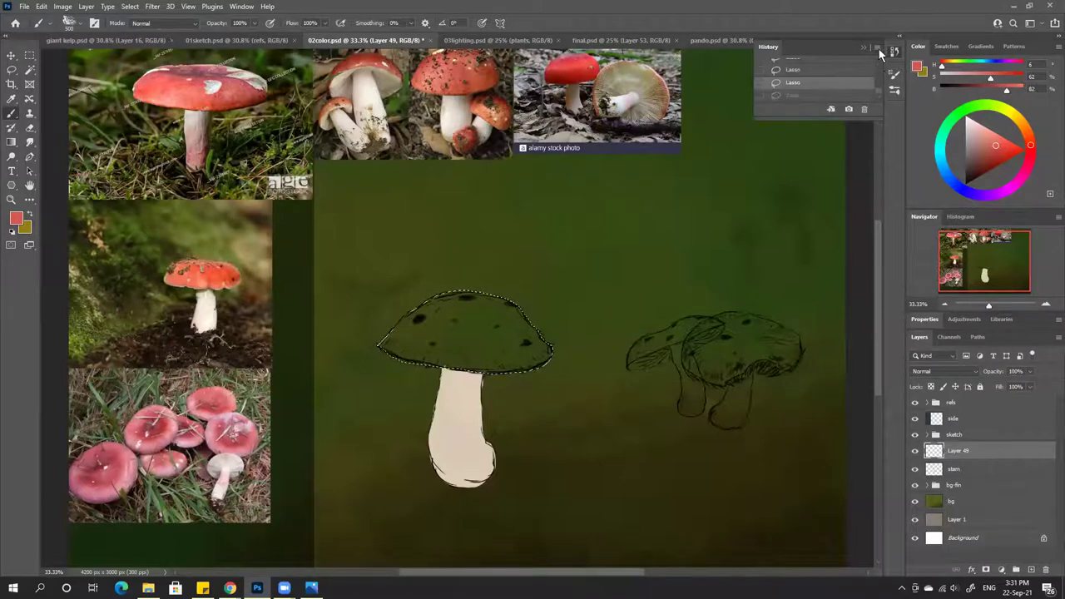
pyautogui.click(864, 47)
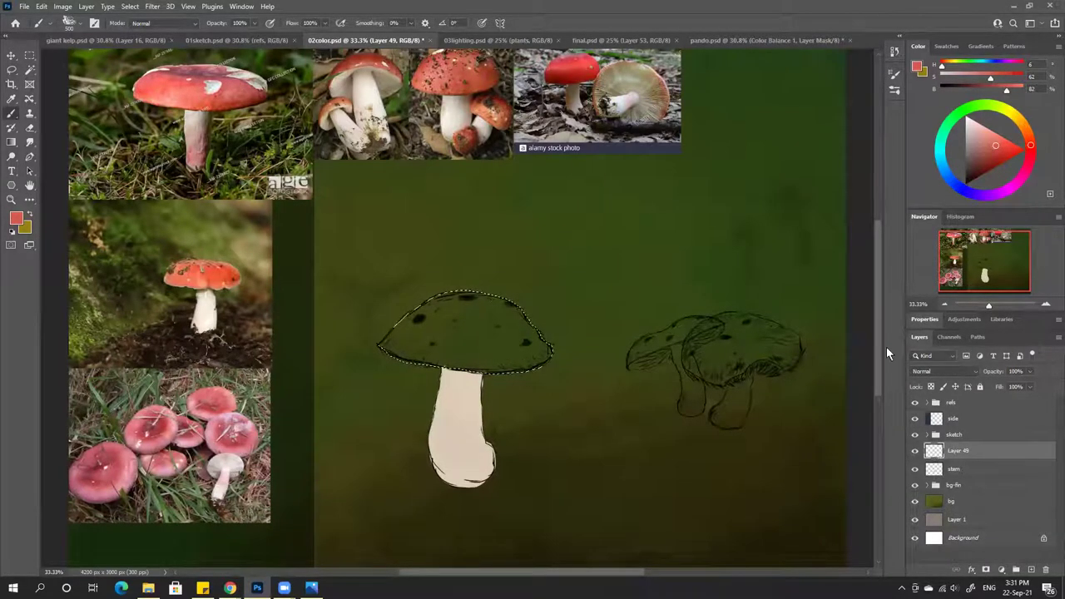
pyautogui.hotkey('alt', 'BackSpace')
pyautogui.hotkey('ctrl', 'z')
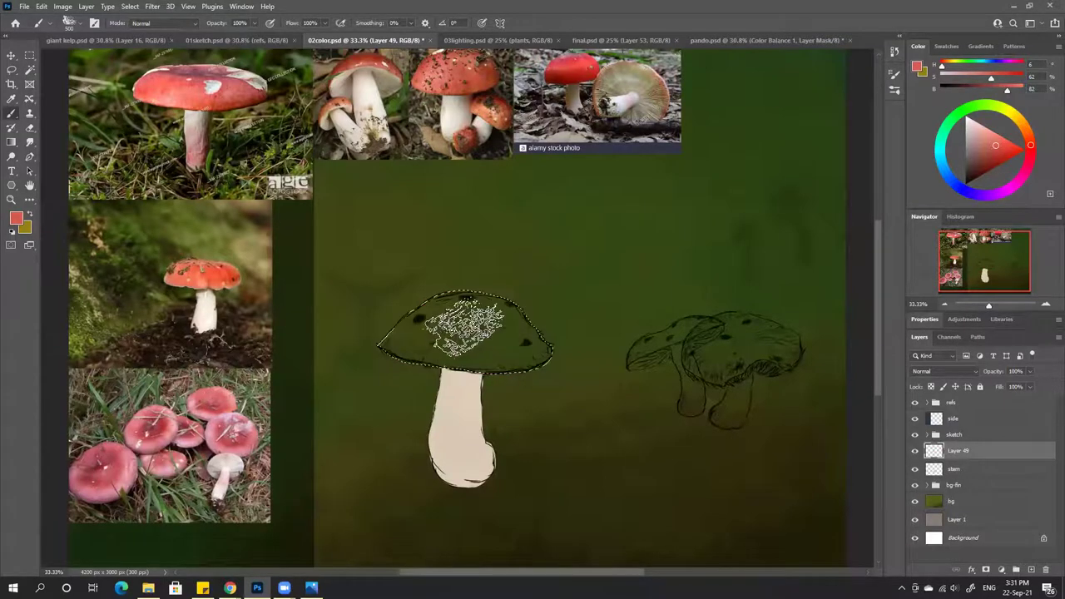
# Paint the whole selected mushroom cap with the textured brush in the salmon red
pyautogui.moveTo(463, 333)
pyautogui.mouseDown()
pyautogui.moveTo(488, 344)
pyautogui.moveTo(516, 332)
pyautogui.mouseUp()
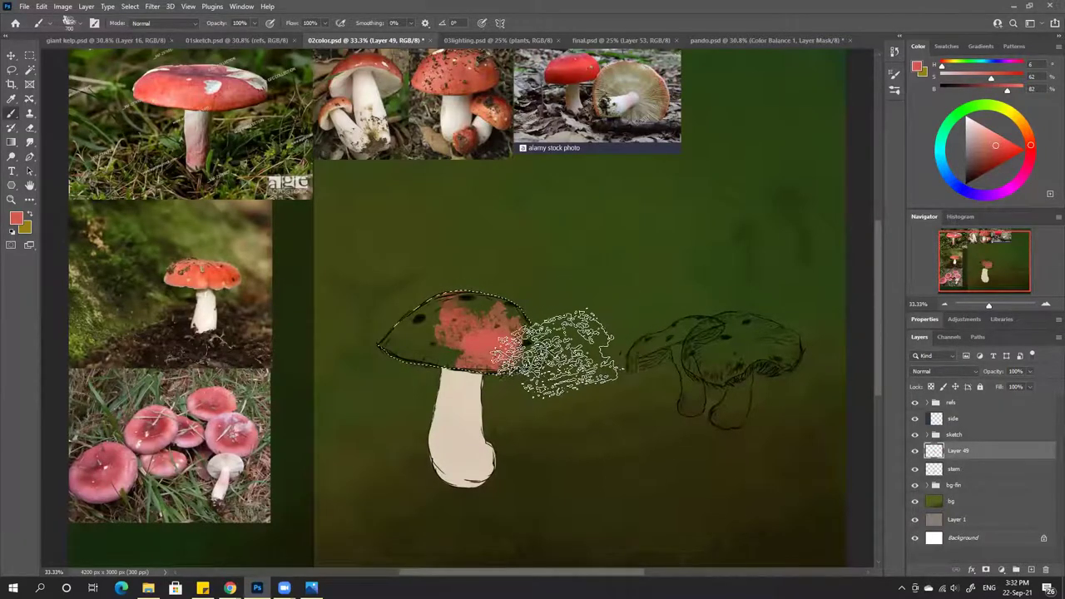
pyautogui.moveTo(571, 357)
pyautogui.mouseDown()
pyautogui.moveTo(435, 307)
pyautogui.moveTo(497, 296)
pyautogui.moveTo(390, 354)
pyautogui.moveTo(402, 341)
pyautogui.moveTo(519, 358)
pyautogui.moveTo(582, 338)
pyautogui.mouseUp()
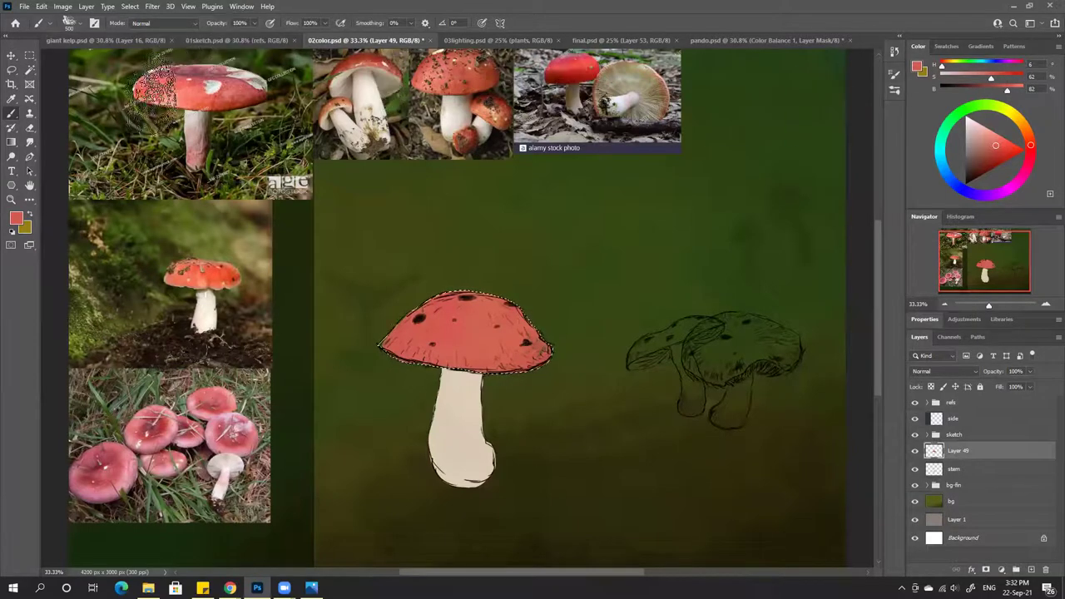
# Check the cap colour in final.psd, and repaint the cap in 02color.psd in a deeper red with hue 2, saturation 68 and brightness 82
pyautogui.click(625, 41)
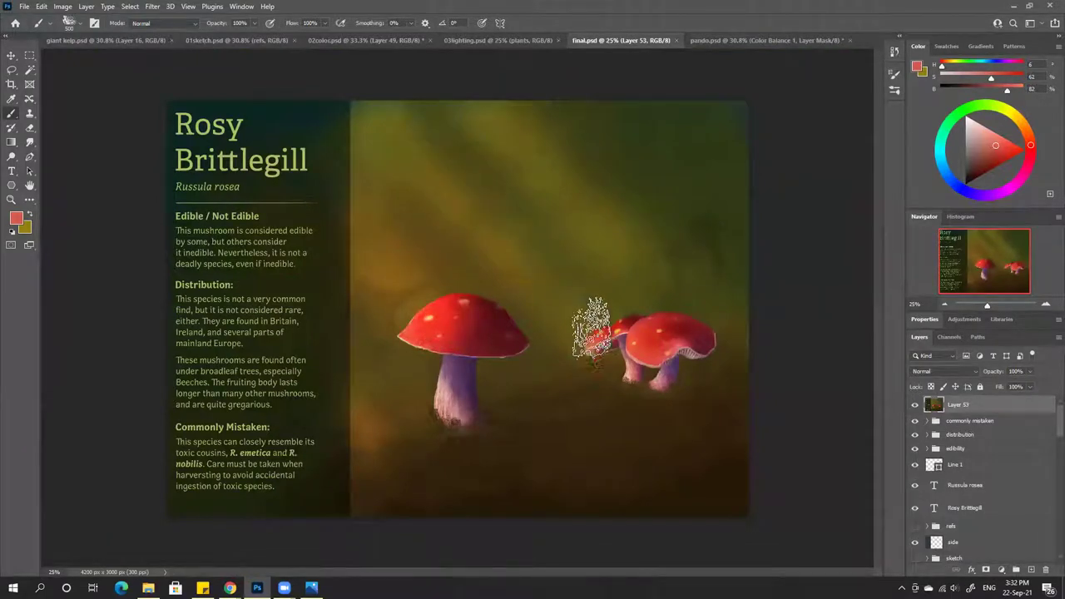
pyautogui.click(407, 42)
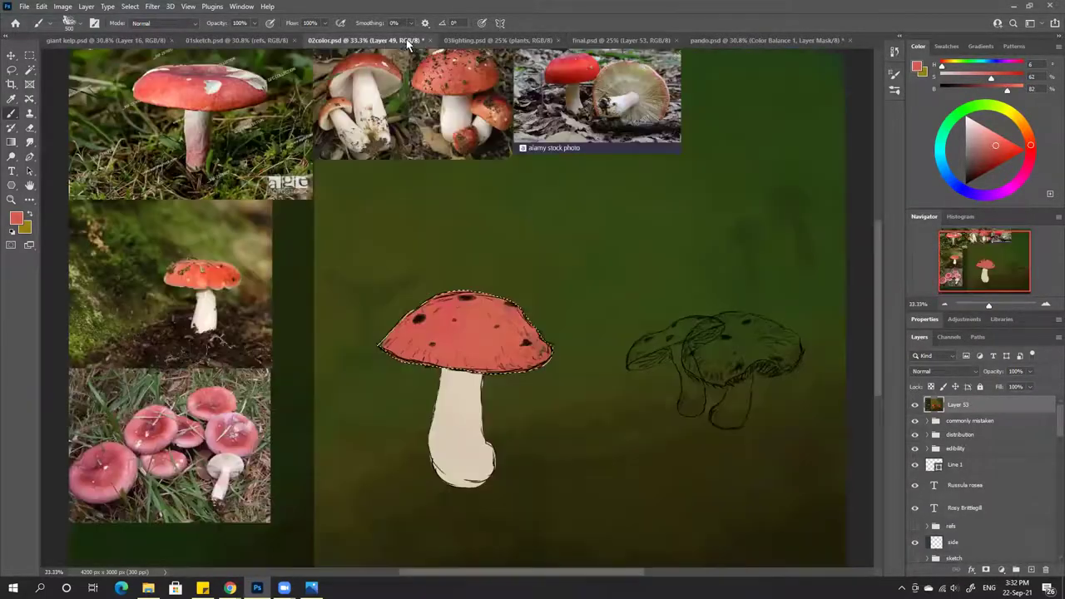
pyautogui.click(1009, 76)
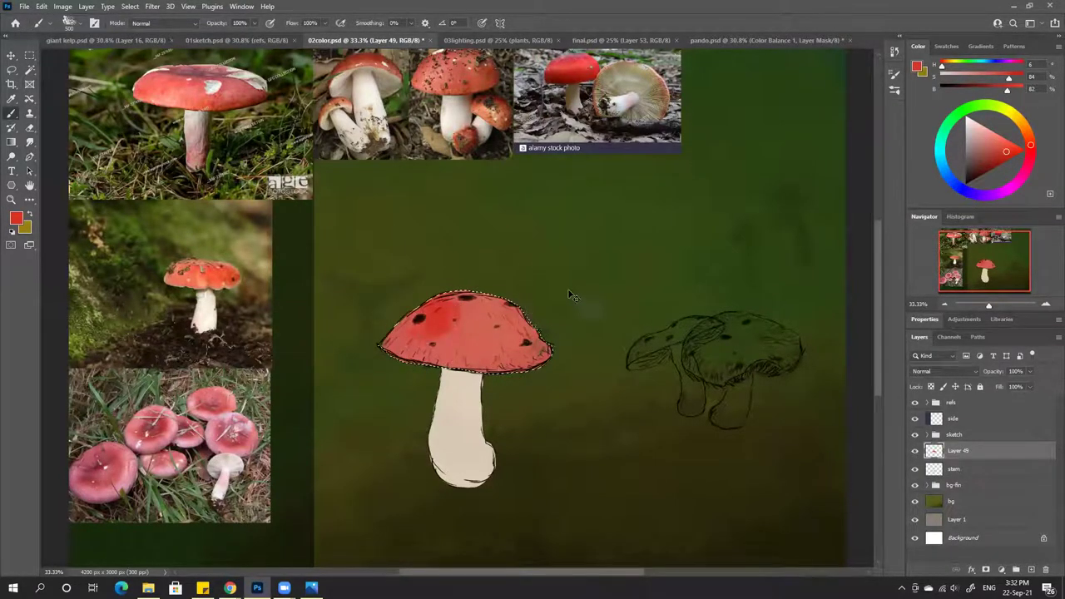
pyautogui.keyDown('alt'); pyautogui.click(457, 325); pyautogui.keyUp('alt')
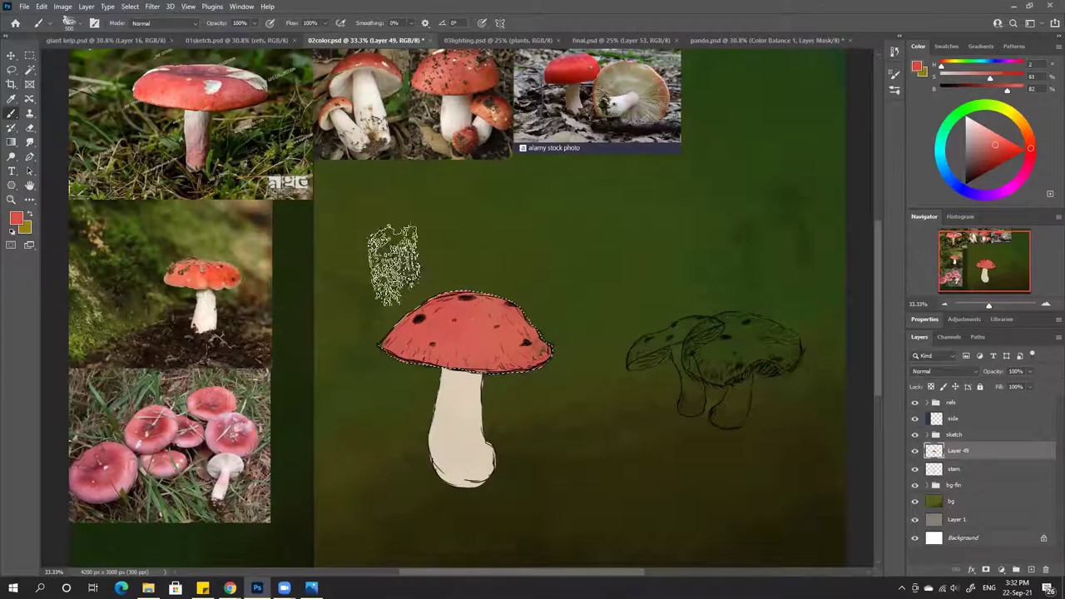
pyautogui.click(996, 76)
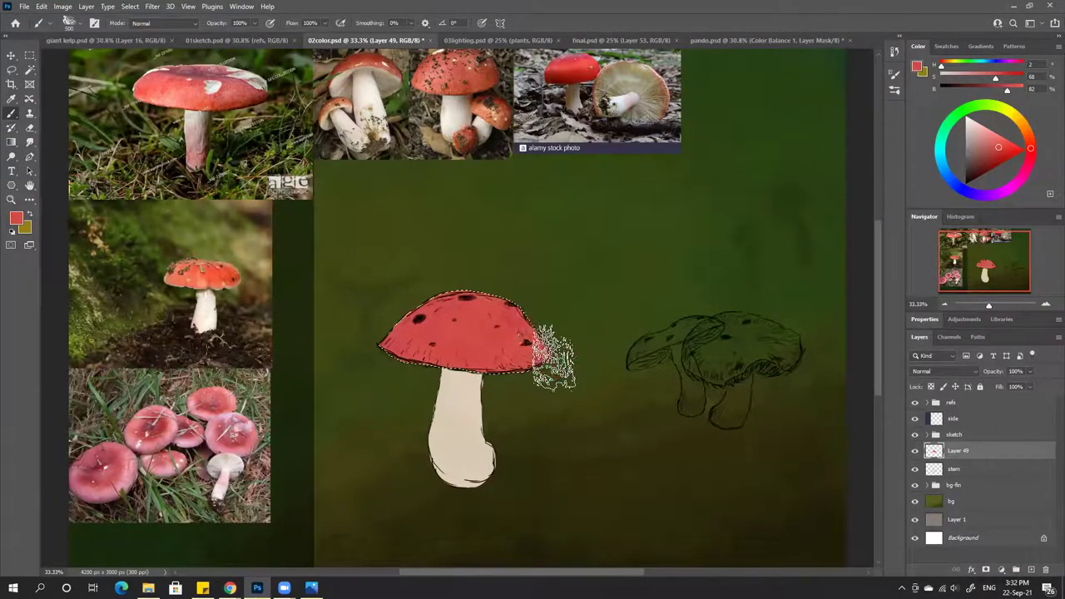
# Clear the selection around the painted cap and examine the red cap in the reference photo of the mushroom beside the mossy bank
pyautogui.hotkey('ctrl', 'd')
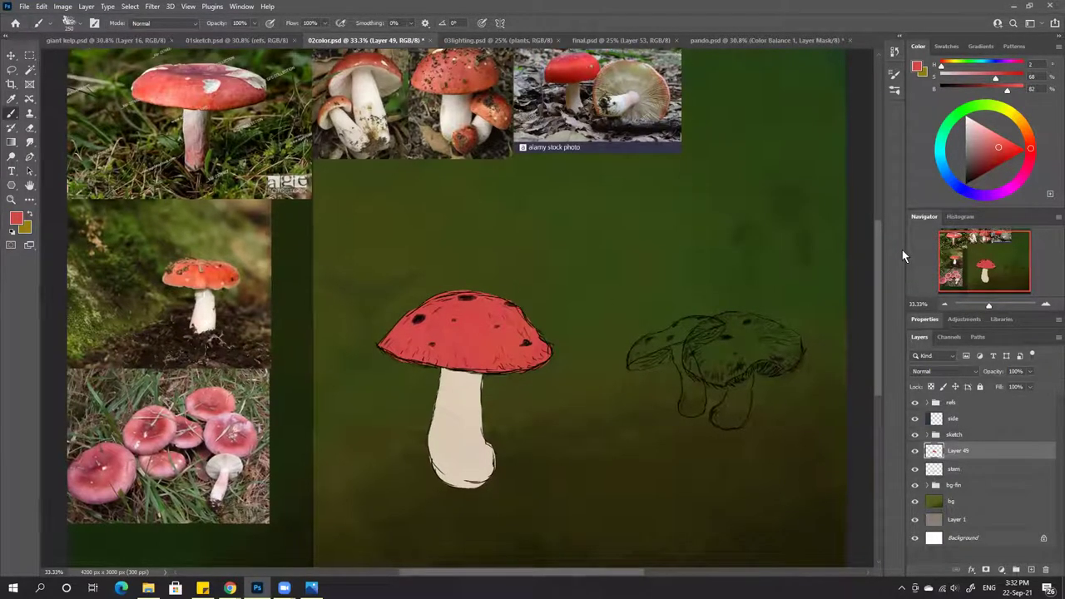
pyautogui.hotkey('ctrl', '+')
pyautogui.hotkey('ctrl', '+')
pyautogui.moveTo(292, 246); pyautogui.dragTo(520, 263)
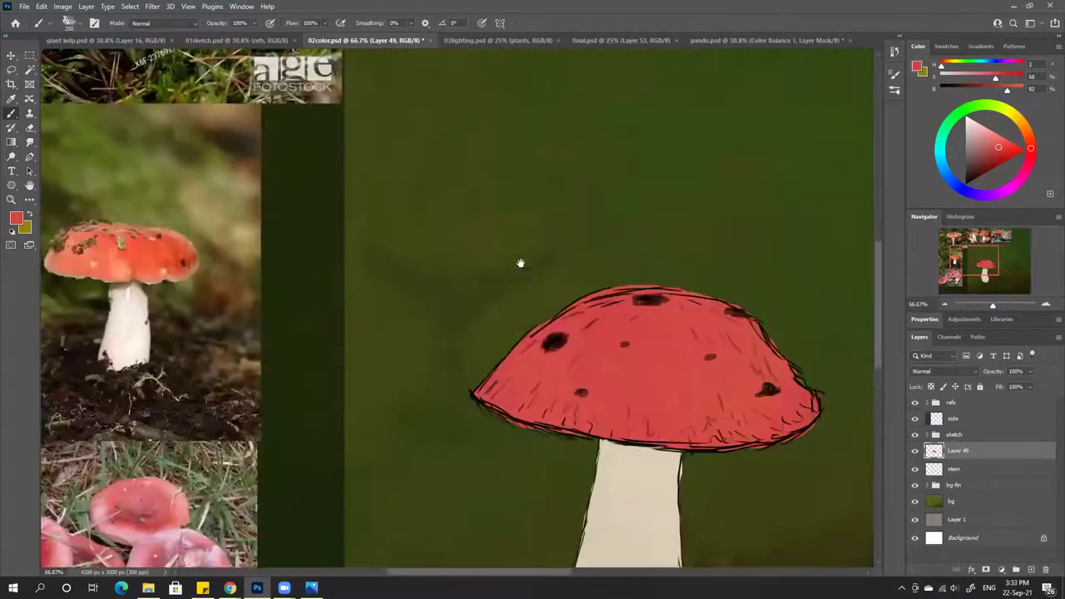
pyautogui.hscroll(-5, 782, 273)
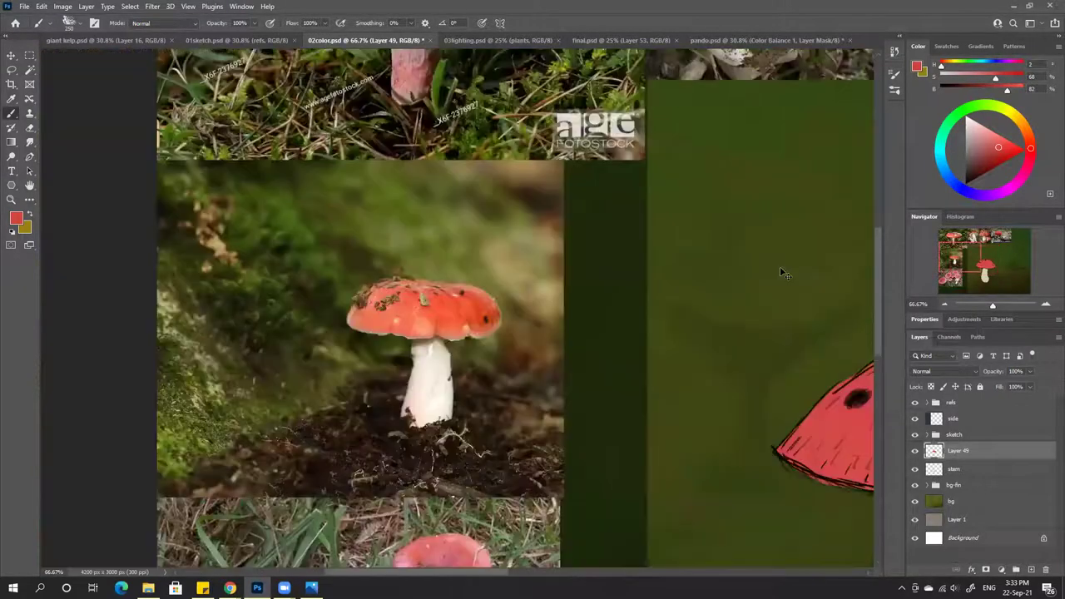
pyautogui.hotkey('ctrl', '+')
pyautogui.hotkey('ctrl', '+')
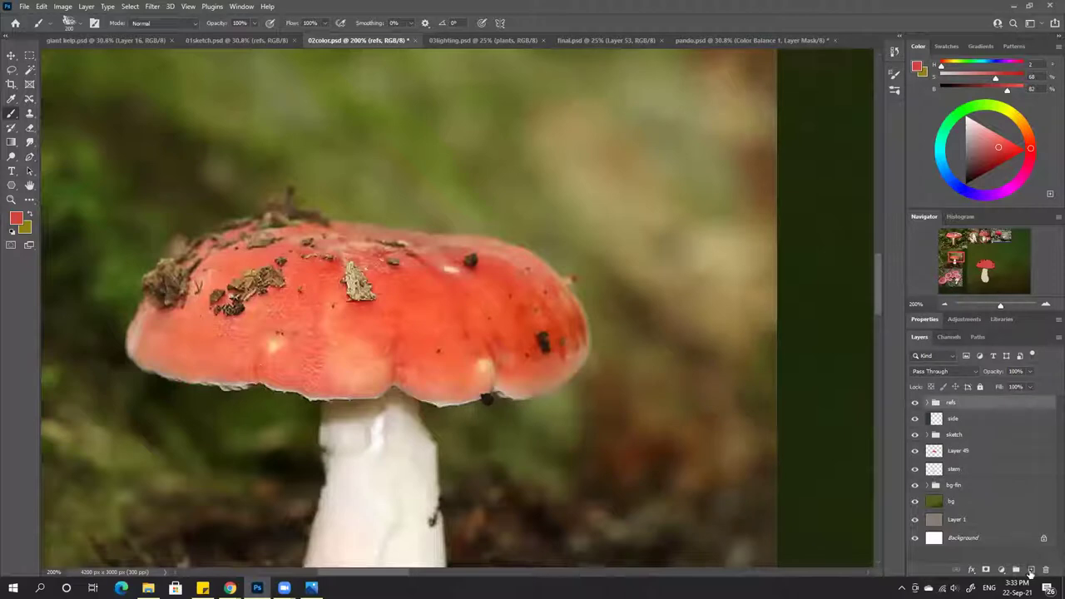
# Circle the pale spots on the reference mushroom's cap in red on a new layer, and delete that layer
pyautogui.click(1031, 569)
pyautogui.moveTo(492, 333)
pyautogui.mouseDown()
pyautogui.moveTo(503, 389)
pyautogui.moveTo(493, 331)
pyautogui.mouseUp()
pyautogui.moveTo(464, 241); pyautogui.dragTo(465, 250)
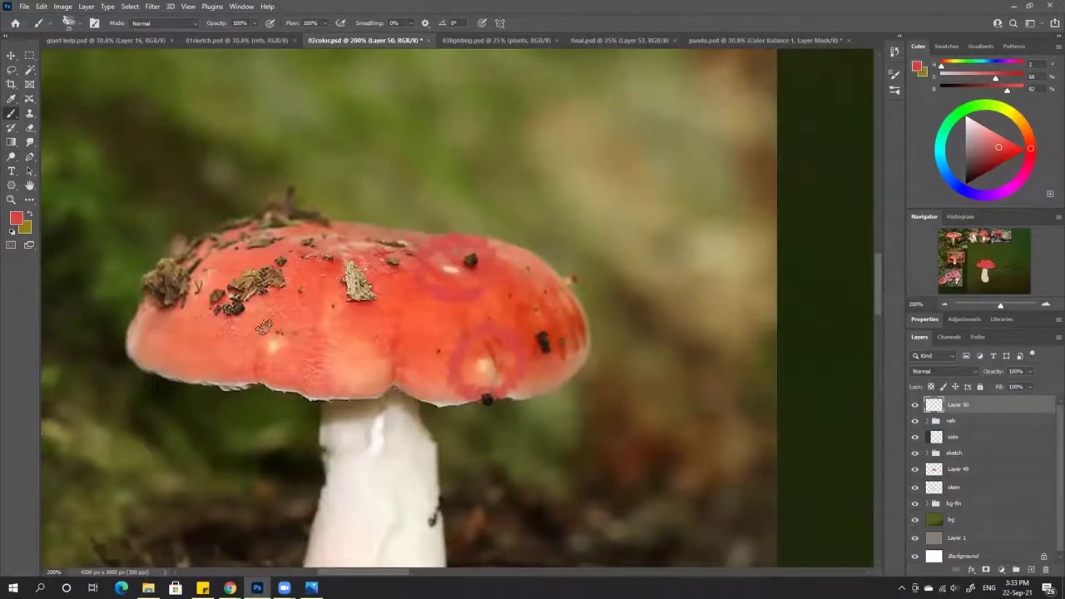
pyautogui.moveTo(265, 326)
pyautogui.mouseDown()
pyautogui.moveTo(269, 375)
pyautogui.moveTo(254, 325)
pyautogui.mouseUp()
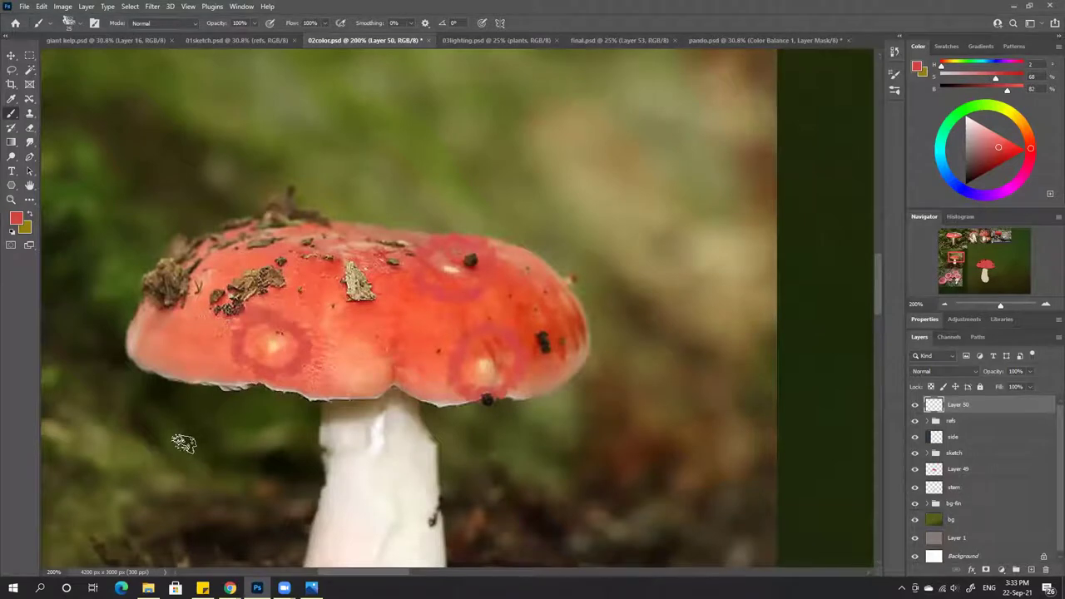
pyautogui.click(1047, 572)
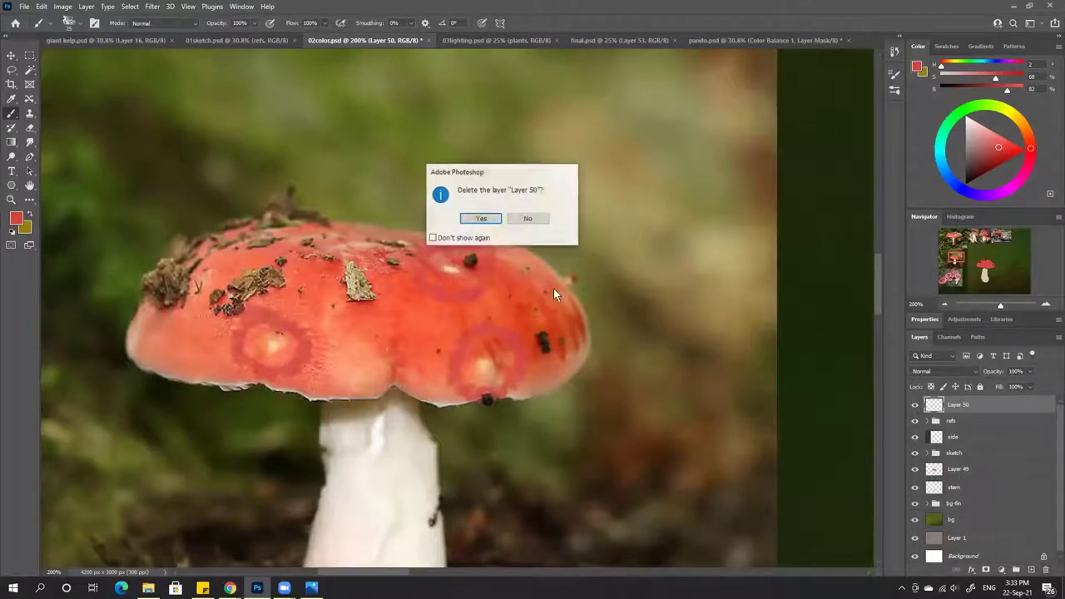
pyautogui.click(483, 219)
pyautogui.hotkey('ctrl', '0')
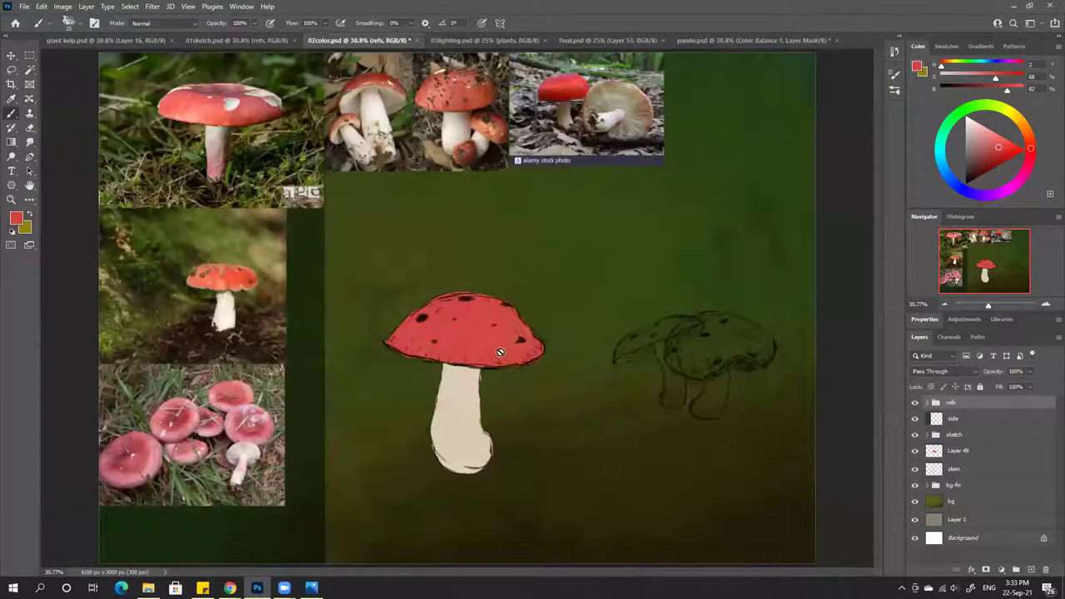
# Rename the layer holding the painted mushroom cap as cap
pyautogui.click(971, 452)
pyautogui.doubleClick(958, 450)
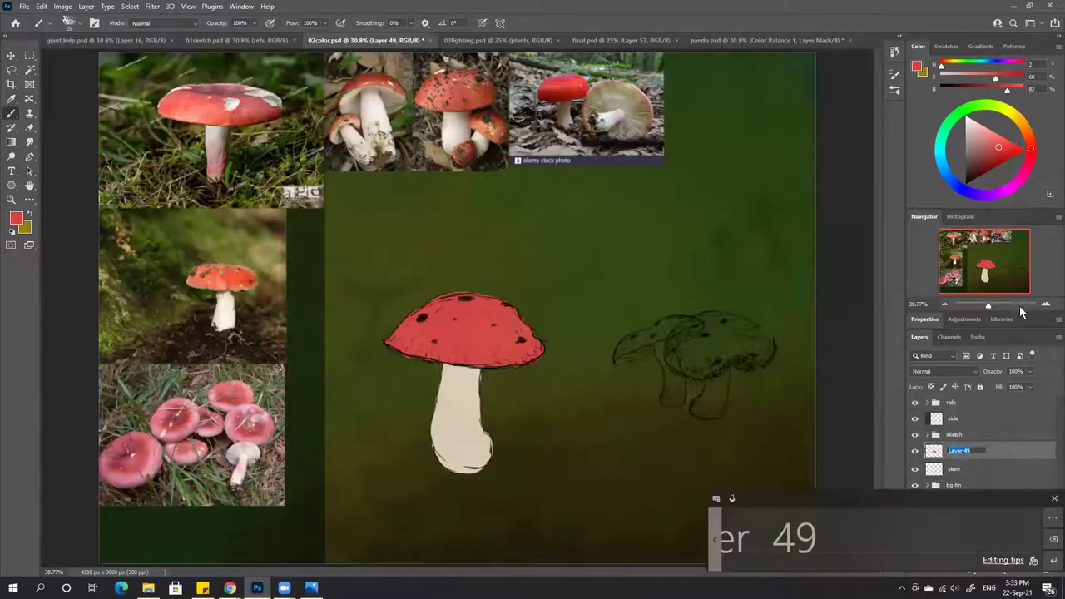
pyautogui.write('c')
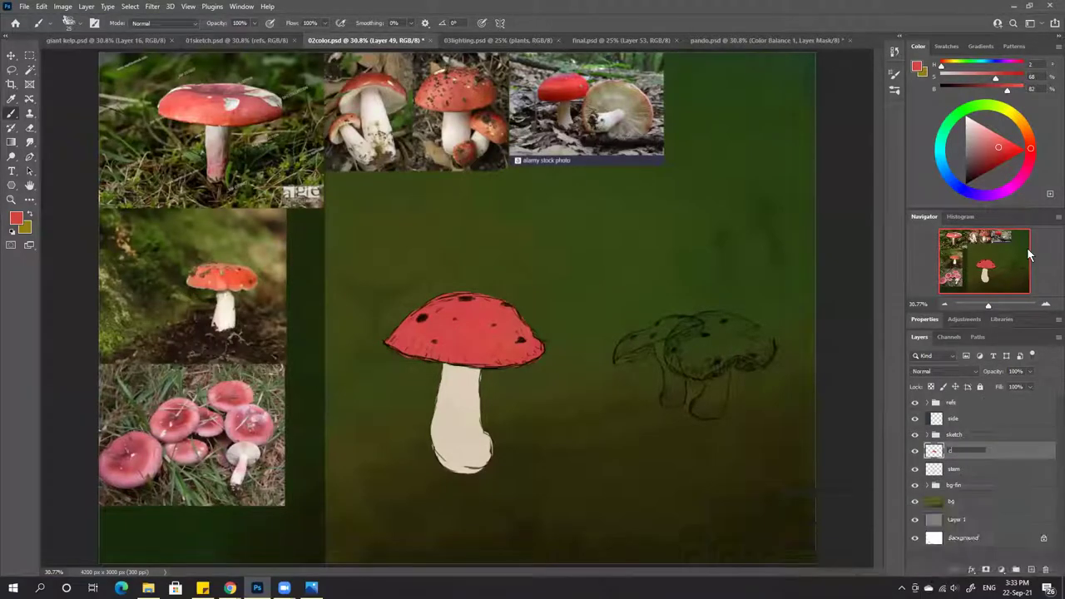
pyautogui.write('ap')
pyautogui.press('Return')
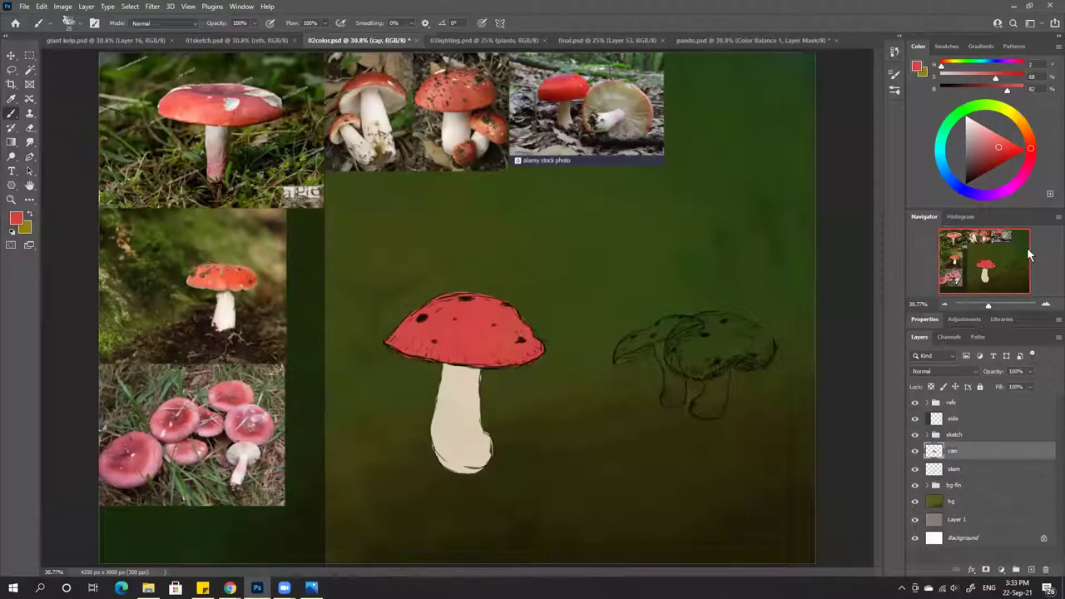
# Reduce the opacity of the sketch group to 59%
pyautogui.click(962, 469)
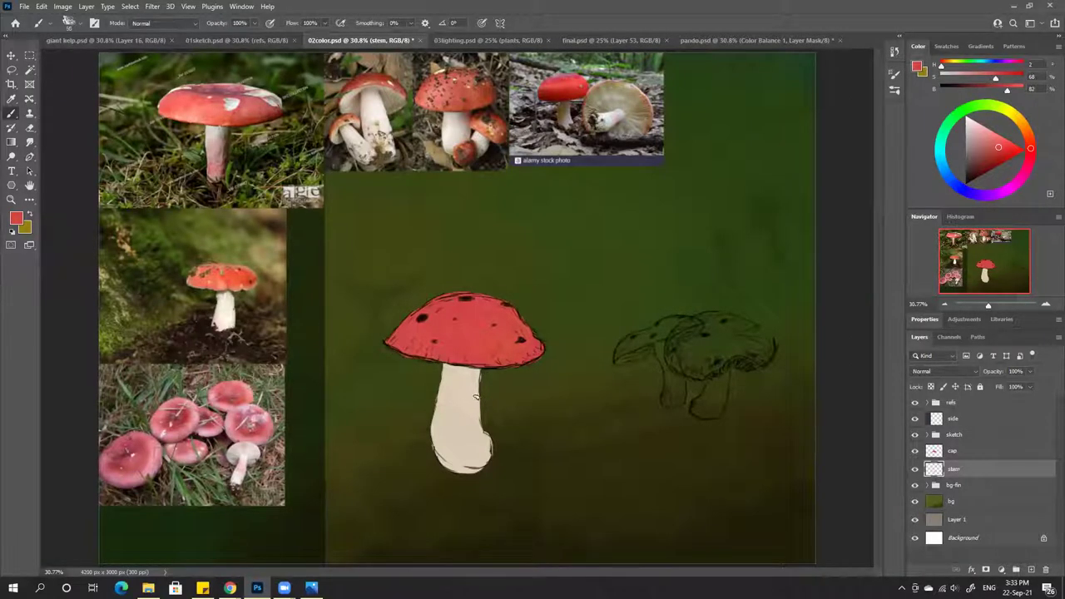
pyautogui.click(978, 436)
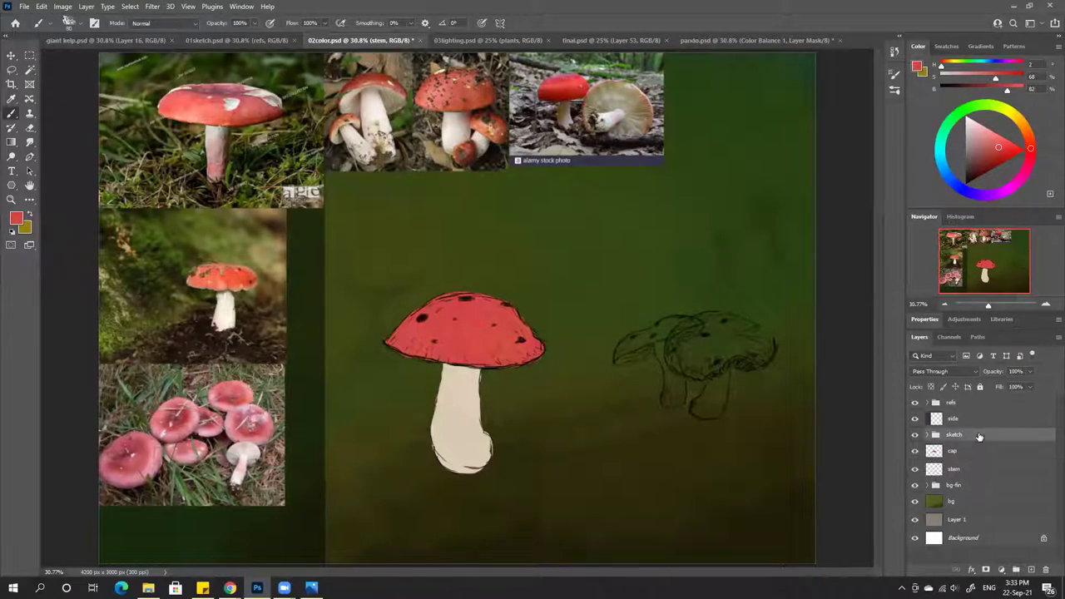
pyautogui.click(995, 371)
pyautogui.moveTo(990, 379); pyautogui.dragTo(998, 380)
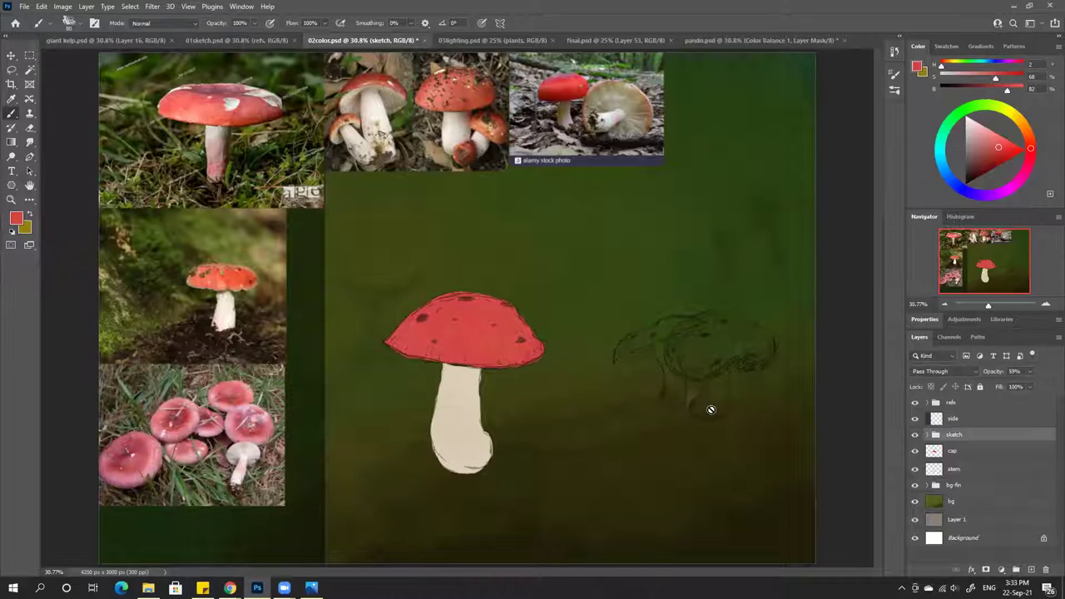
# Repaint the large mushroom's stem in its sampled beige darkened to brightness 74, with the stem layer's transparent pixels locked
pyautogui.click(949, 470)
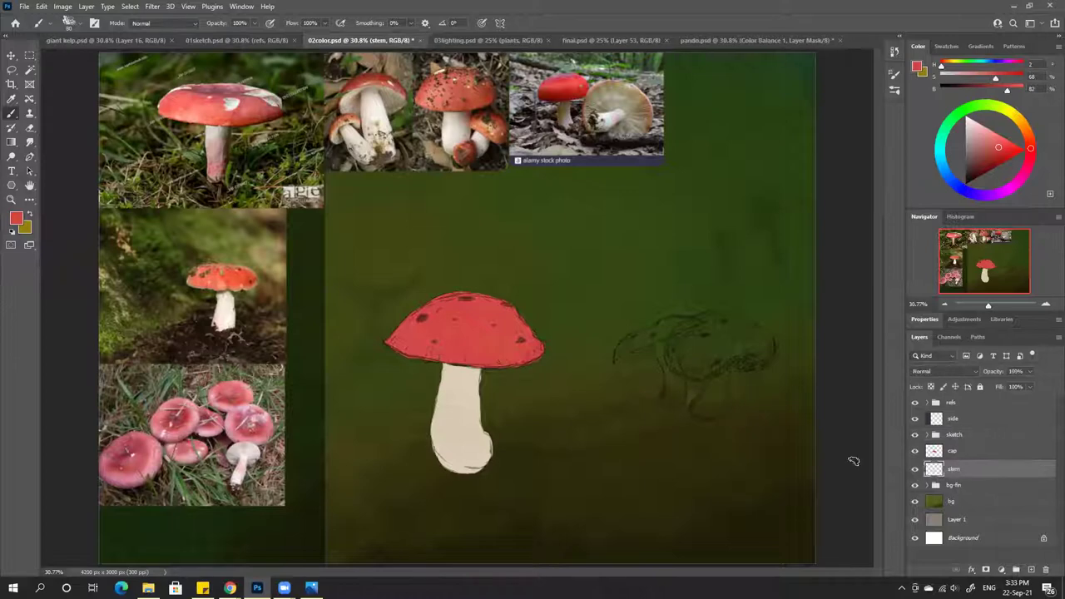
pyautogui.keyDown('alt'); pyautogui.click(493, 360); pyautogui.keyUp('alt')
pyautogui.keyDown('alt'); pyautogui.click(458, 437); pyautogui.keyUp('alt')
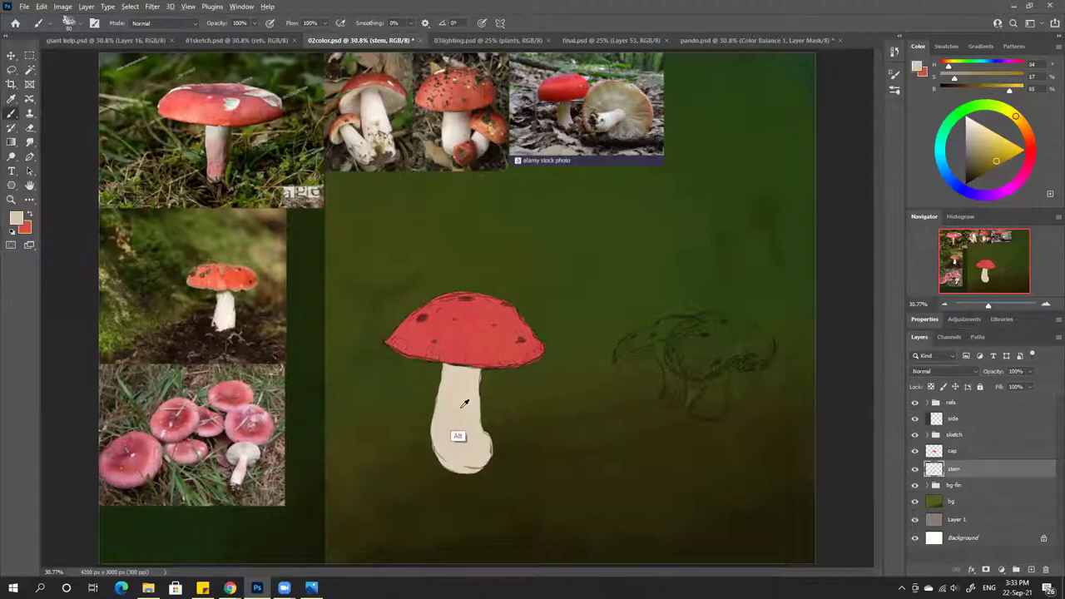
pyautogui.moveTo(1005, 93); pyautogui.dragTo(1000, 91)
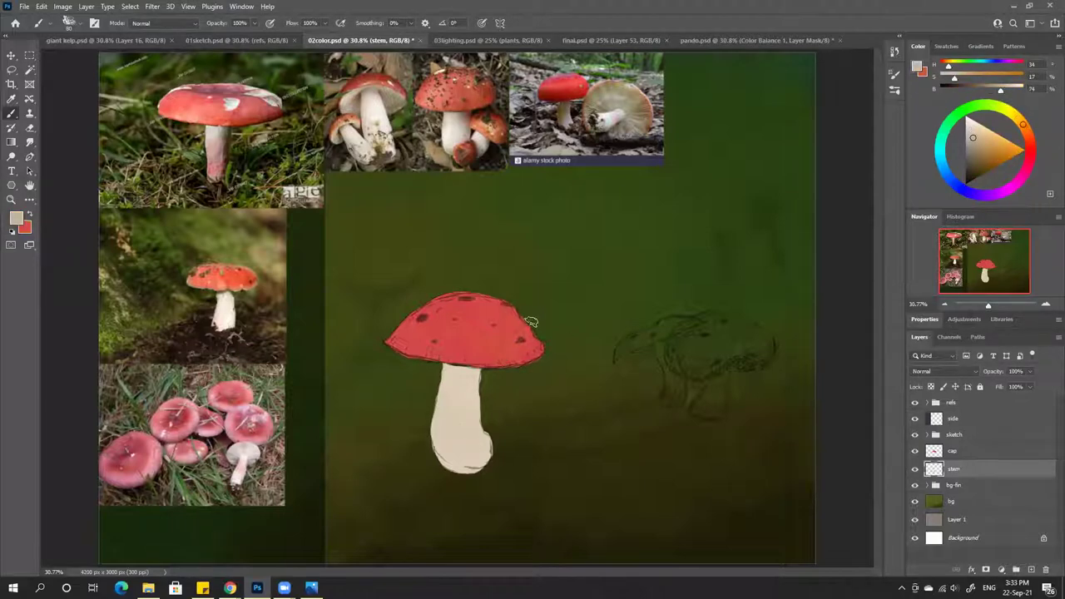
pyautogui.click(931, 387)
pyautogui.click(895, 52)
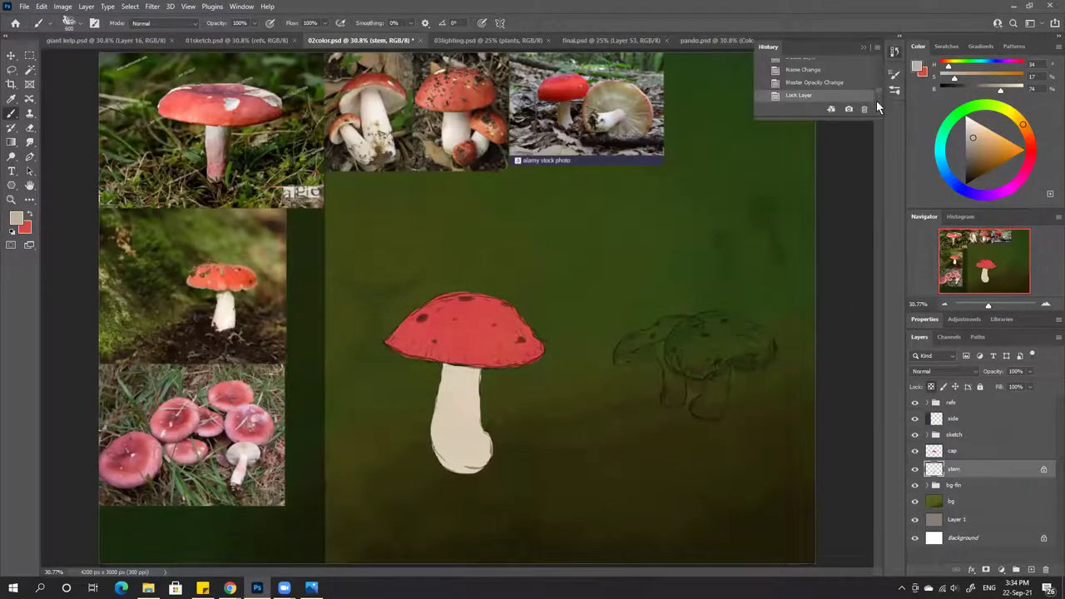
pyautogui.click(864, 47)
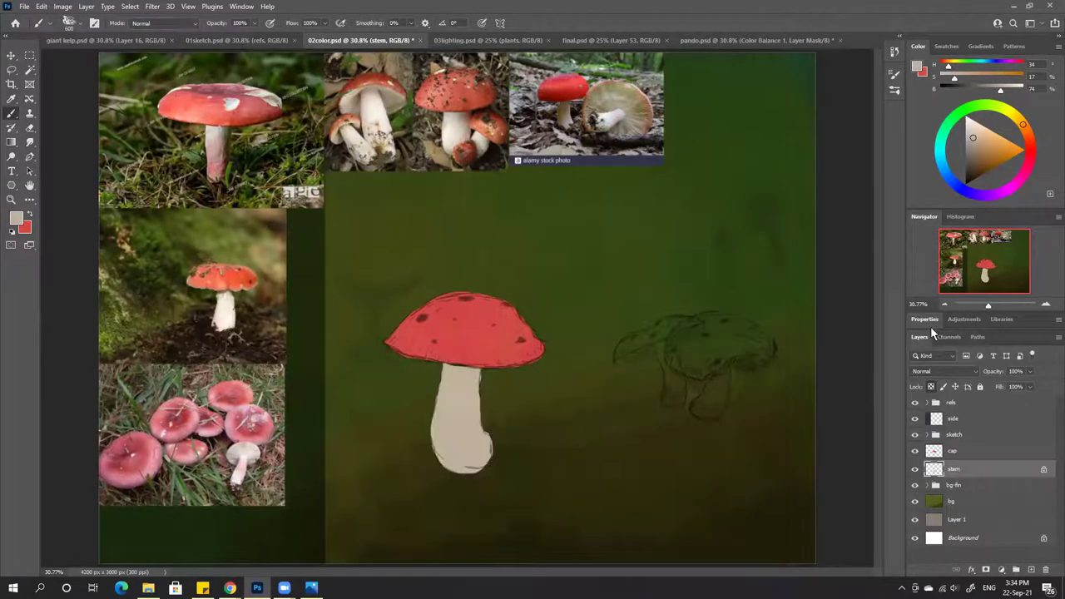
# Compare the stem's colour before and after the repaint by stepping through the history states, keeping the repainted version
pyautogui.click(895, 52)
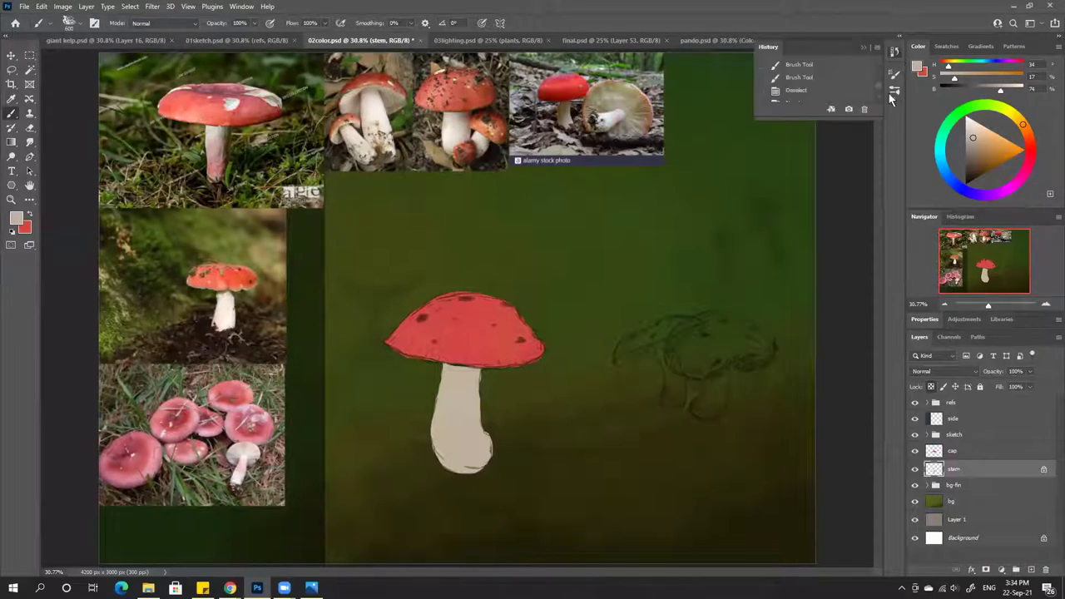
pyautogui.scroll(-2, 880, 86)
pyautogui.scroll(2, 878, 64)
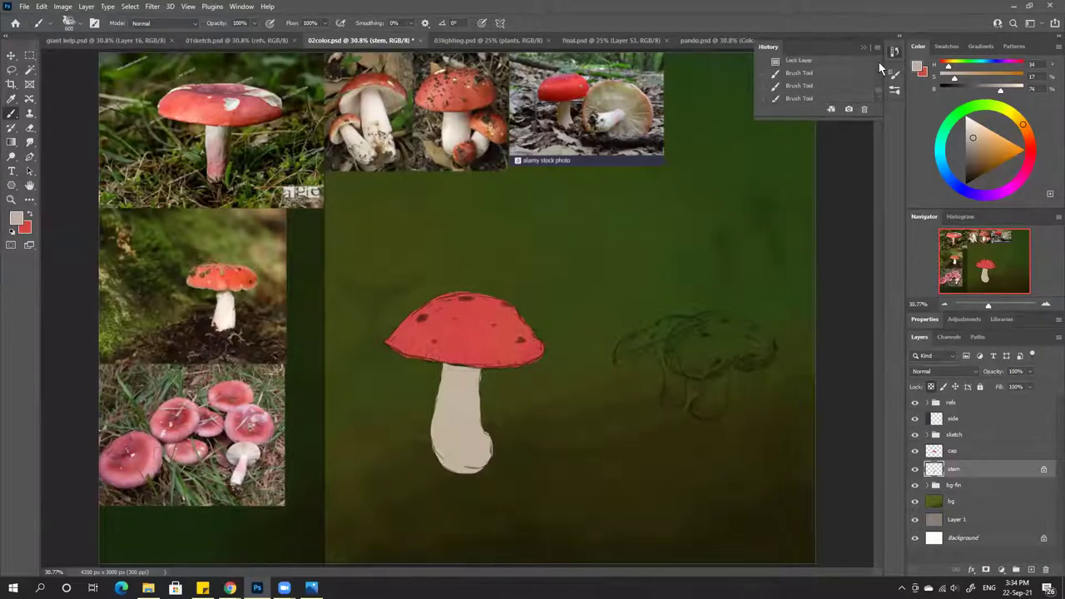
pyautogui.click(867, 78)
pyautogui.scroll(-3, 879, 87)
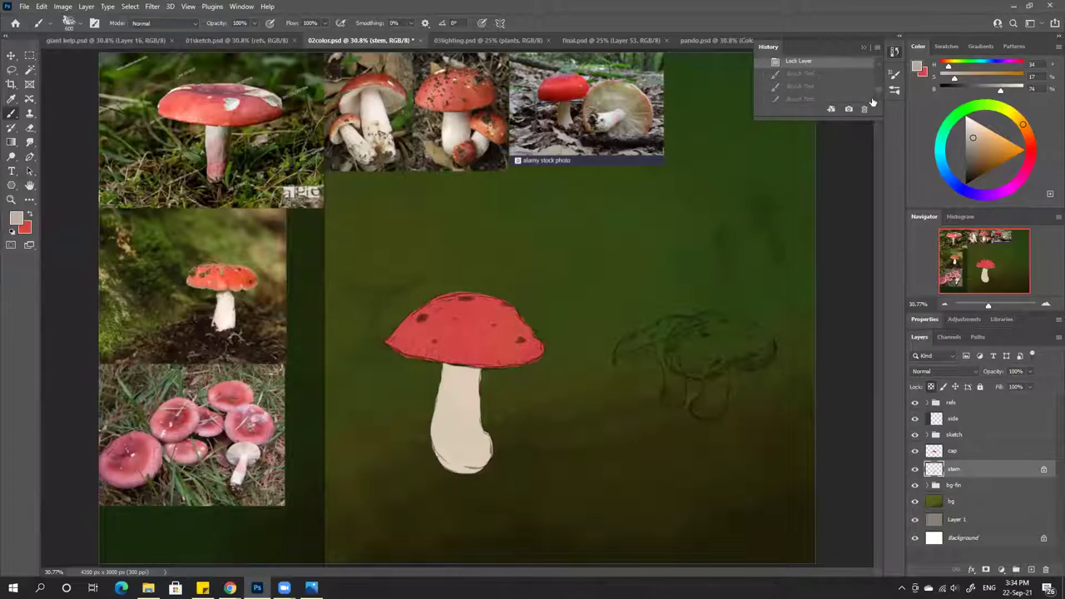
pyautogui.click(845, 95)
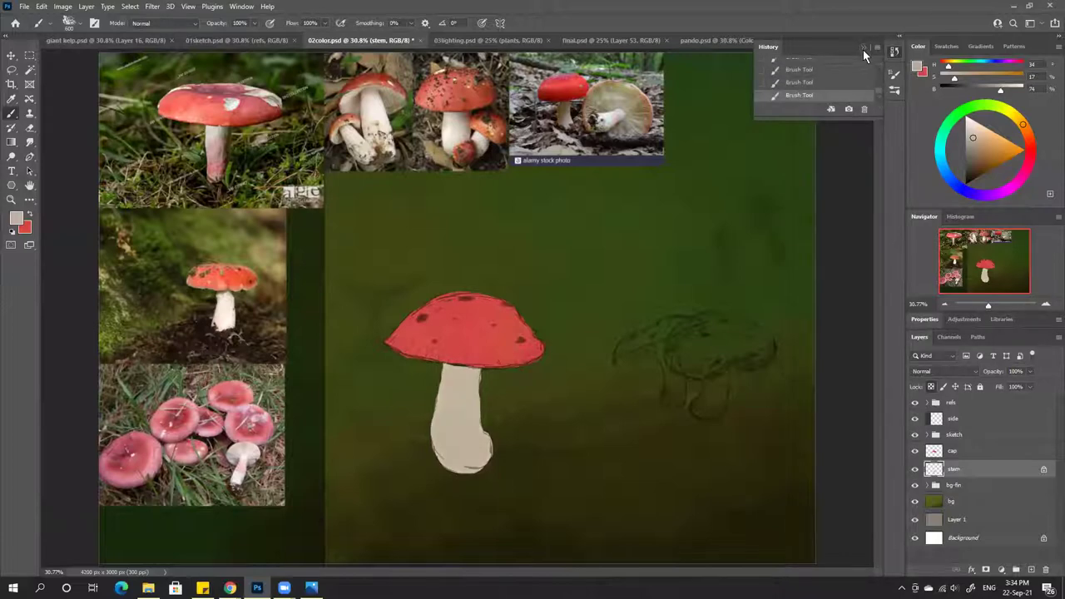
pyautogui.click(863, 48)
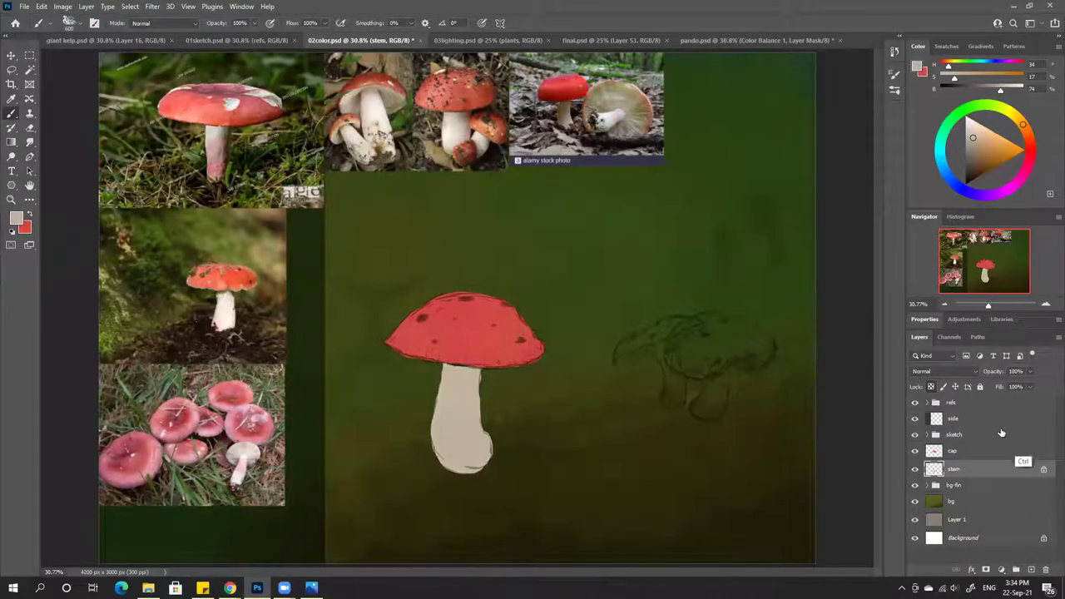
# Unlock the stem layer and group it with the cap layer in a group named front mushroom
pyautogui.press('/')
pyautogui.keyDown('ctrl'); pyautogui.click(969, 452); pyautogui.keyUp('ctrl')
pyautogui.click(1014, 571)
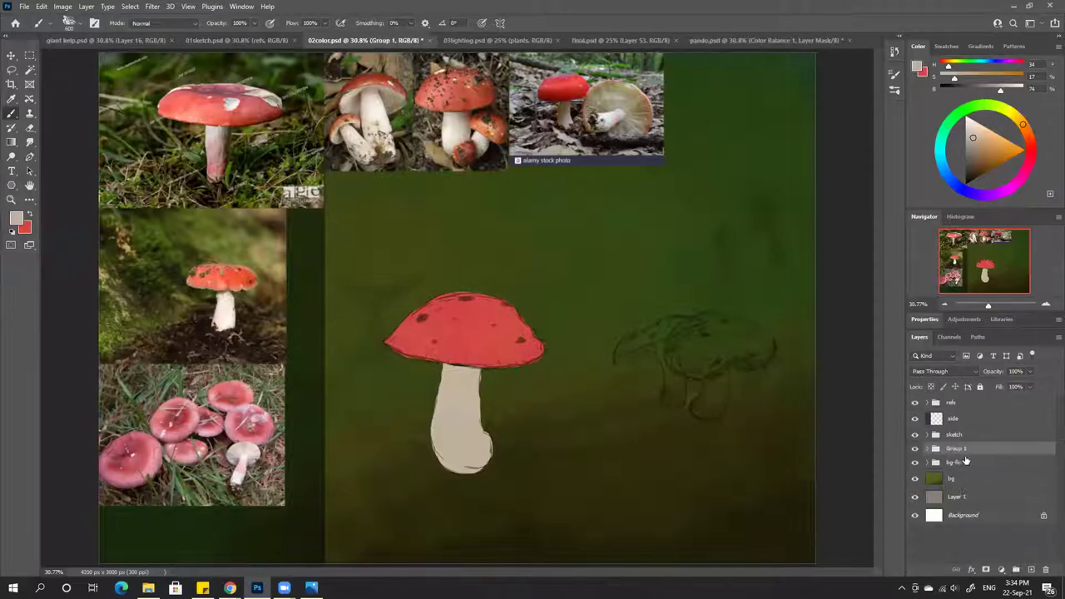
pyautogui.doubleClick(957, 448)
pyautogui.write('front mushroom')
pyautogui.press('Return')
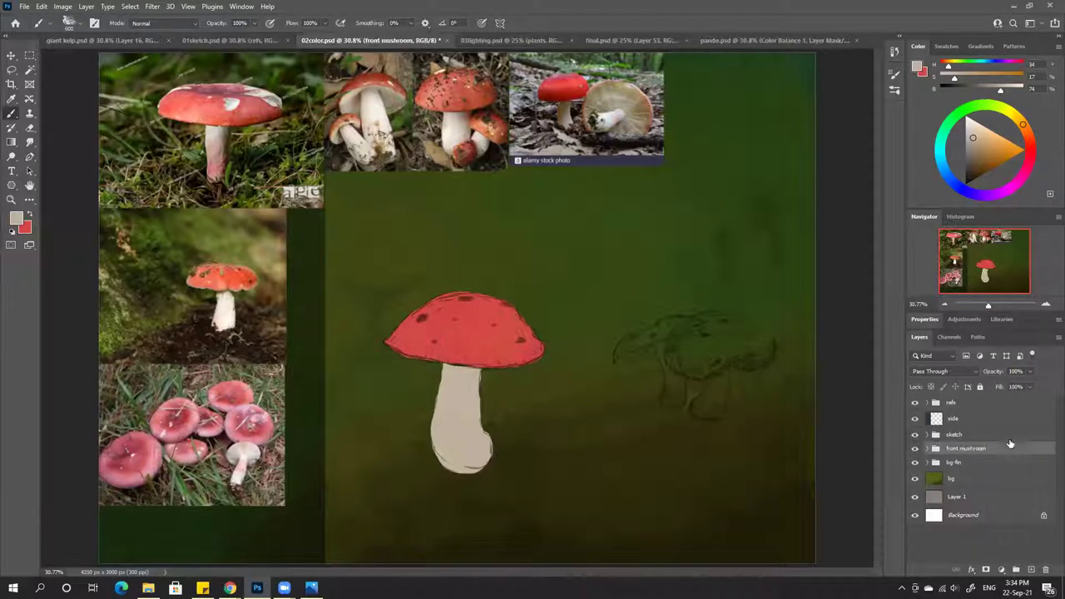
# Add a layer above the front mushroom group and outline the rear small mushroom's stem with the Lasso tool
pyautogui.click(1031, 570)
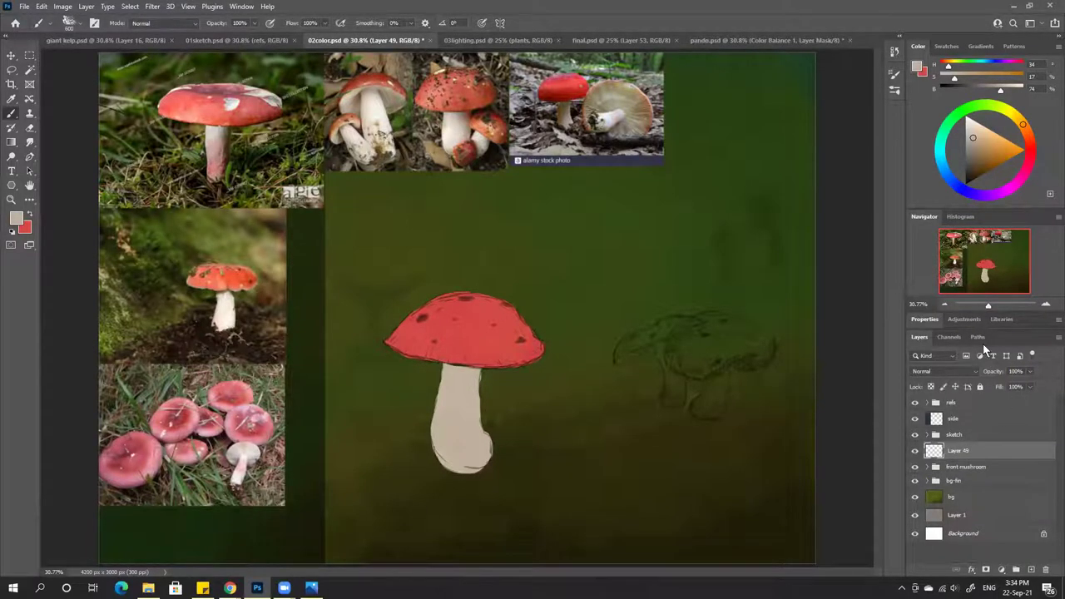
pyautogui.hotkey('ctrl', '+')
pyautogui.hotkey('ctrl', '+')
pyautogui.hotkey('ctrl', '+')
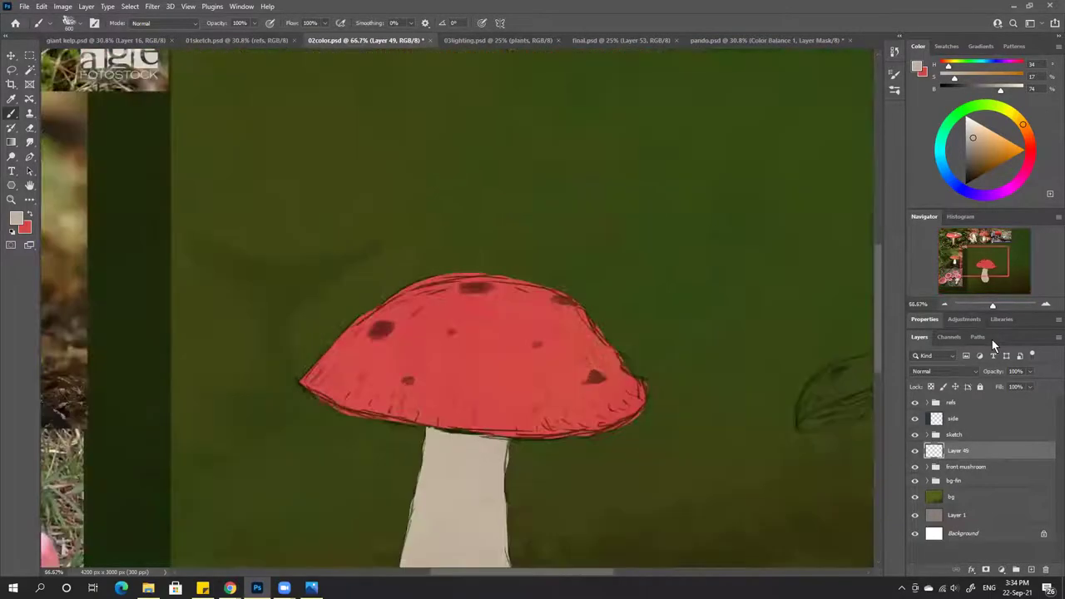
pyautogui.moveTo(820, 338)
pyautogui.mouseDown()
pyautogui.moveTo(661, 314)
pyautogui.moveTo(349, 305)
pyautogui.mouseUp()
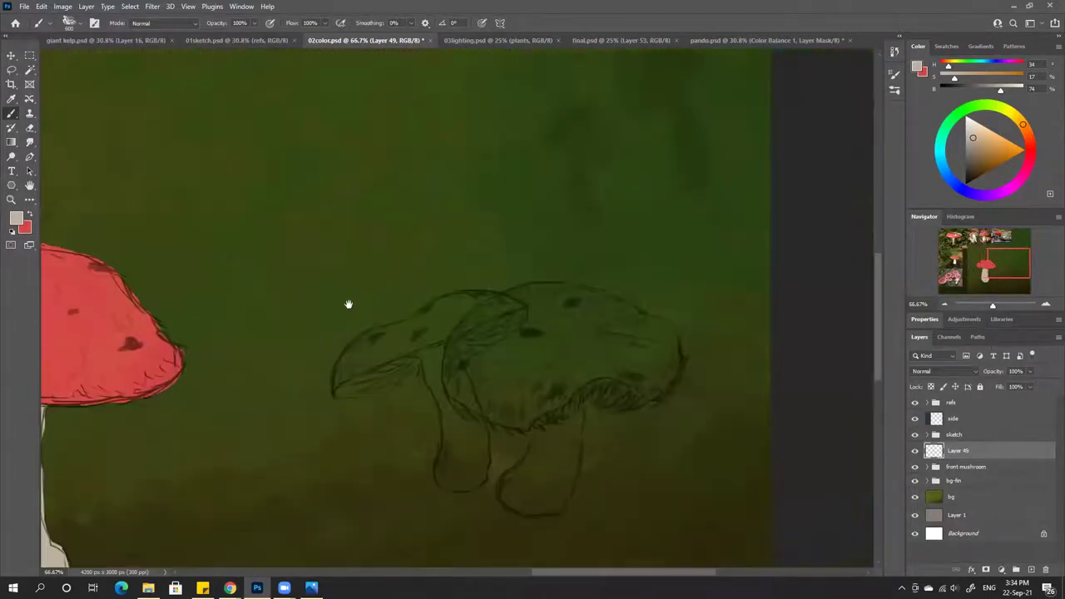
pyautogui.press('l')
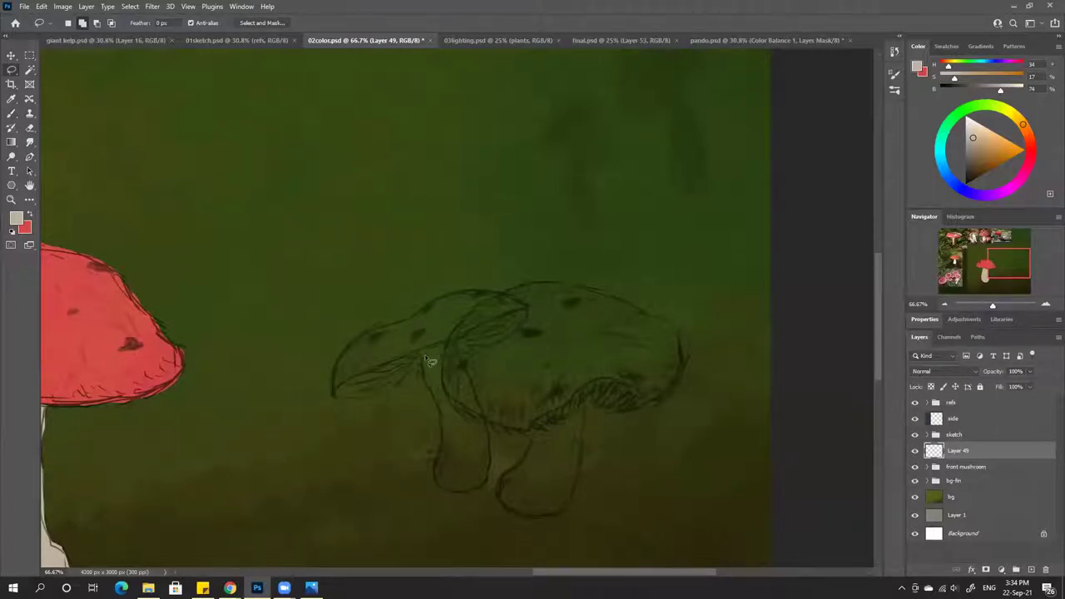
pyautogui.moveTo(419, 353)
pyautogui.mouseDown()
pyautogui.moveTo(442, 429)
pyautogui.moveTo(434, 477)
pyautogui.moveTo(481, 493)
pyautogui.mouseUp()
pyautogui.moveTo(448, 441)
pyautogui.mouseDown()
pyautogui.moveTo(436, 484)
pyautogui.moveTo(461, 496)
pyautogui.moveTo(497, 454)
pyautogui.mouseUp()
pyautogui.click(502, 434)
pyautogui.moveTo(456, 345)
pyautogui.mouseDown()
pyautogui.moveTo(488, 425)
pyautogui.moveTo(449, 418)
pyautogui.moveTo(451, 341)
pyautogui.mouseUp()
pyautogui.moveTo(496, 449)
pyautogui.mouseDown()
pyautogui.moveTo(488, 482)
pyautogui.moveTo(454, 482)
pyautogui.moveTo(460, 414)
pyautogui.mouseUp()
pyautogui.press('alt')
pyautogui.press('alt')
# Paint the selected small stem with the textured brush in the darkened beige, and clear the selection
pyautogui.press('x')
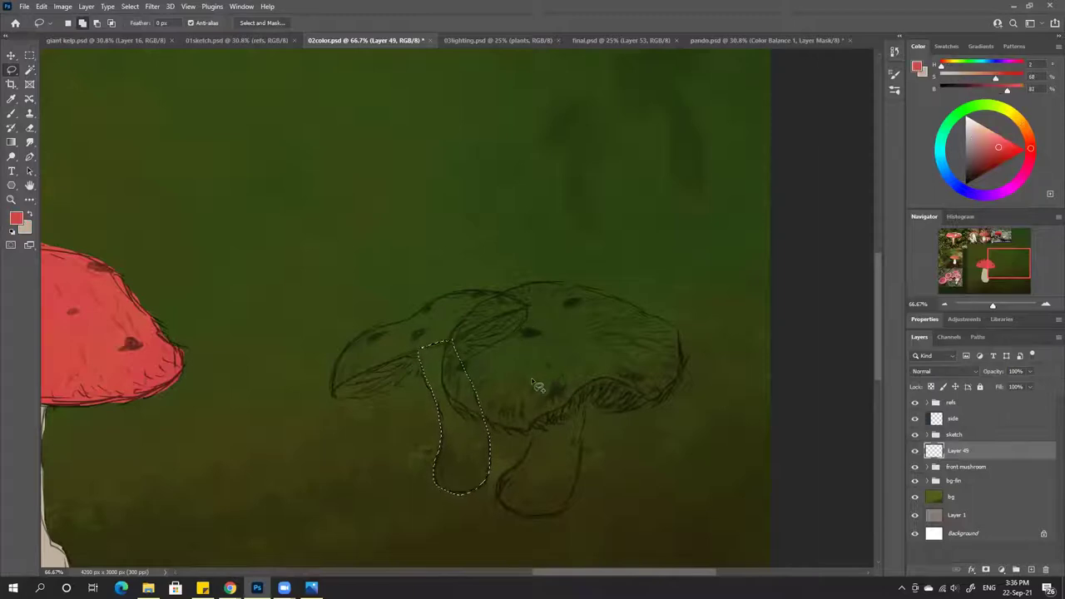
pyautogui.press('x')
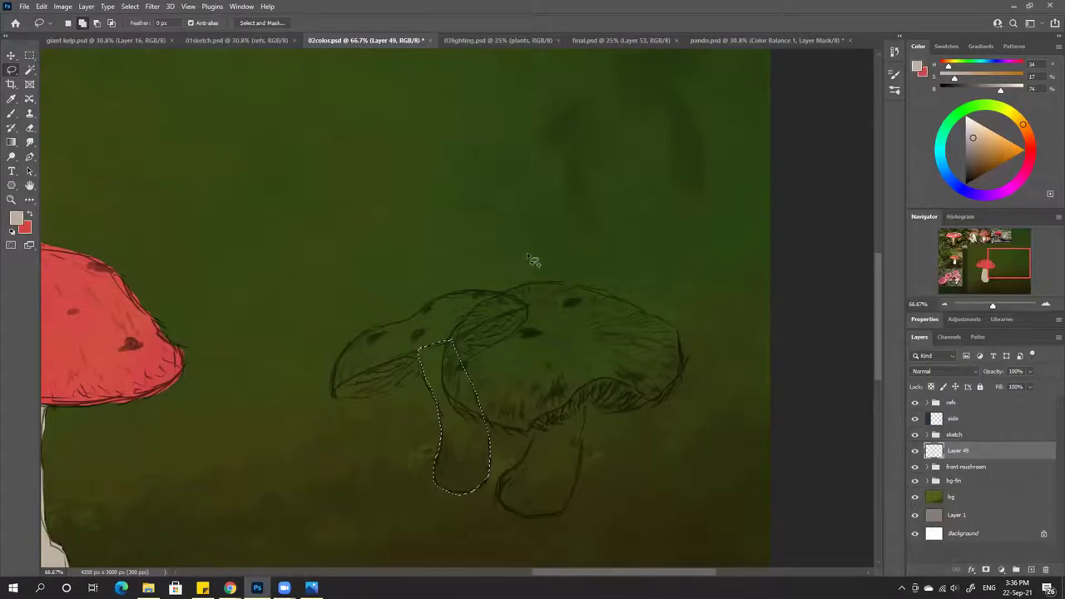
pyautogui.press('b')
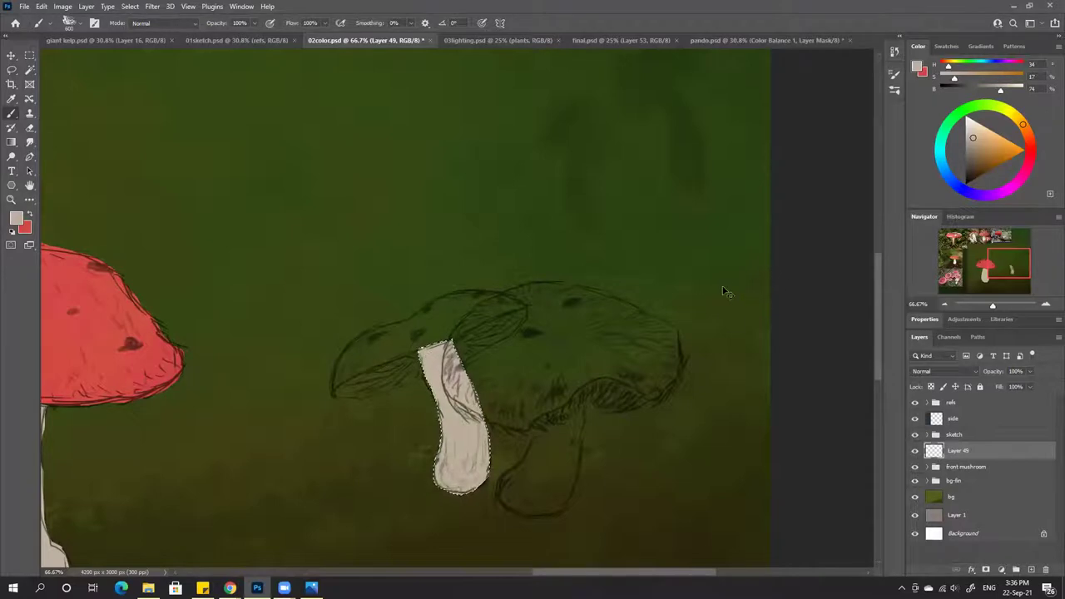
pyautogui.hotkey('ctrl', 'd')
# Raise the sketch group's opacity to 53% and rename the small stem's layer to stem
pyautogui.click(970, 435)
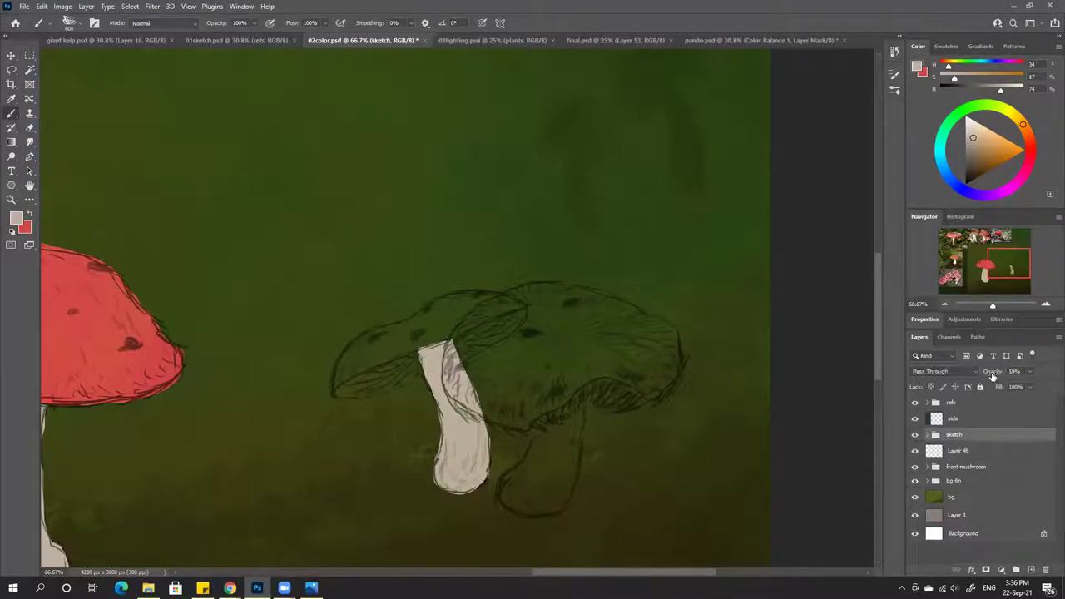
pyautogui.moveTo(988, 375); pyautogui.dragTo(999, 376)
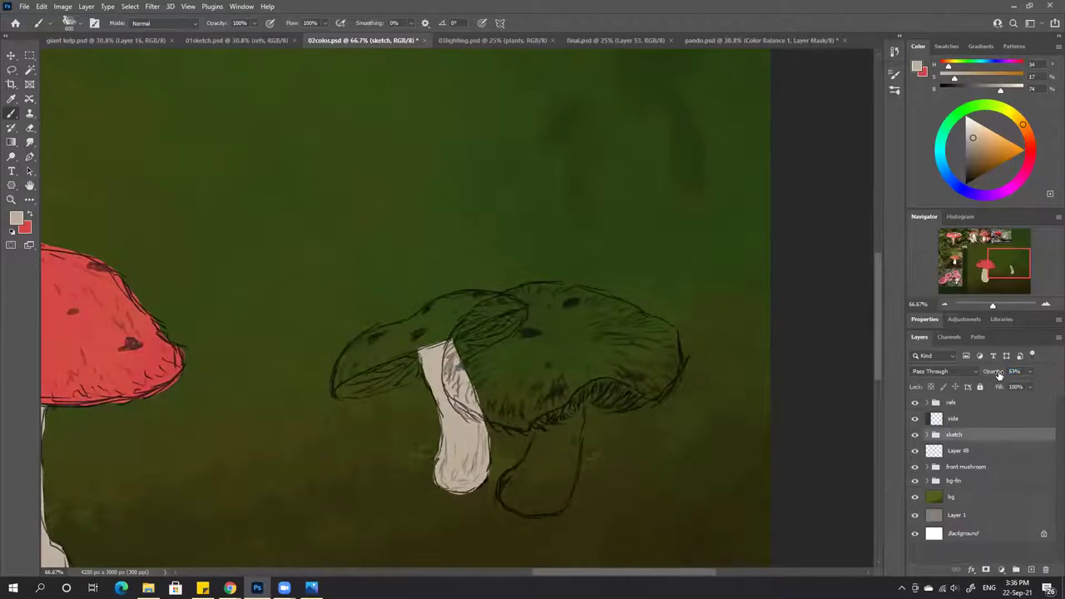
pyautogui.click(962, 450)
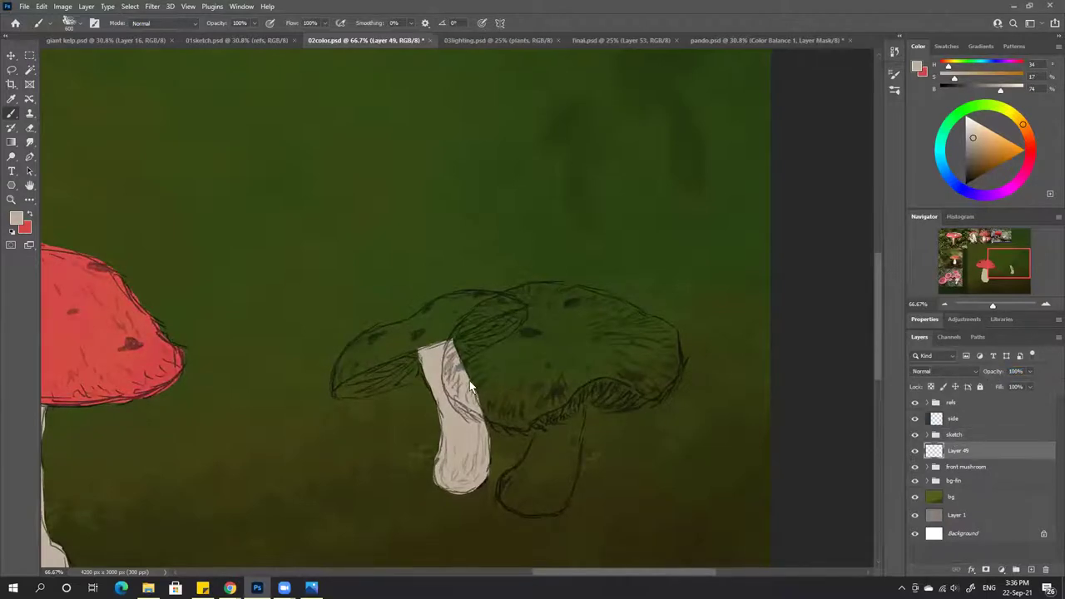
pyautogui.doubleClick(962, 450)
pyautogui.write('stem')
pyautogui.press('Return')
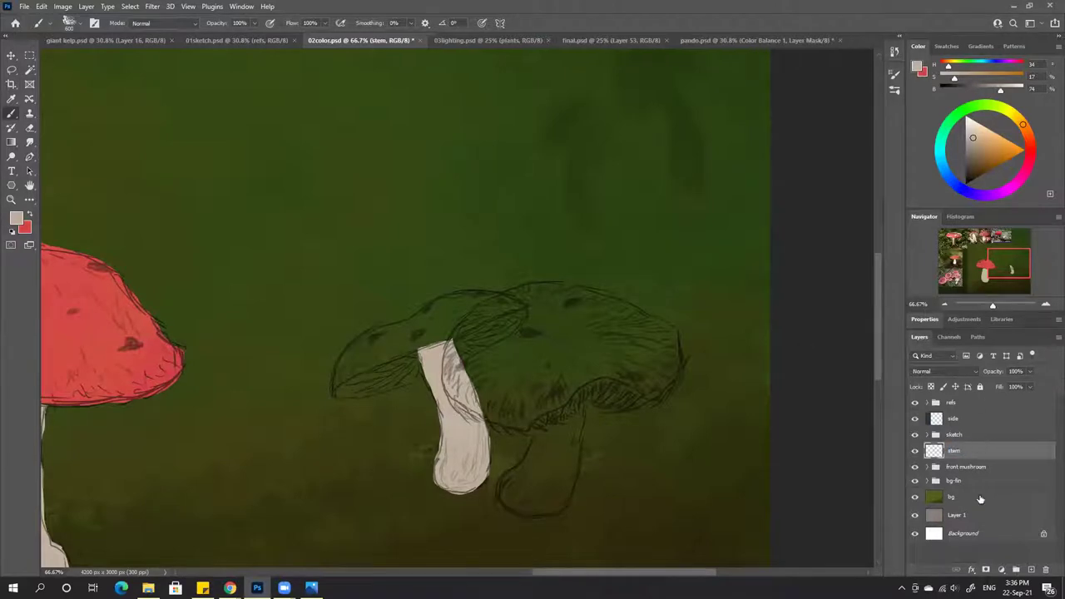
# Add a layer above the stem layer and outline the rear small mushroom's gills with the Lasso tool
pyautogui.click(1032, 569)
pyautogui.press('l')
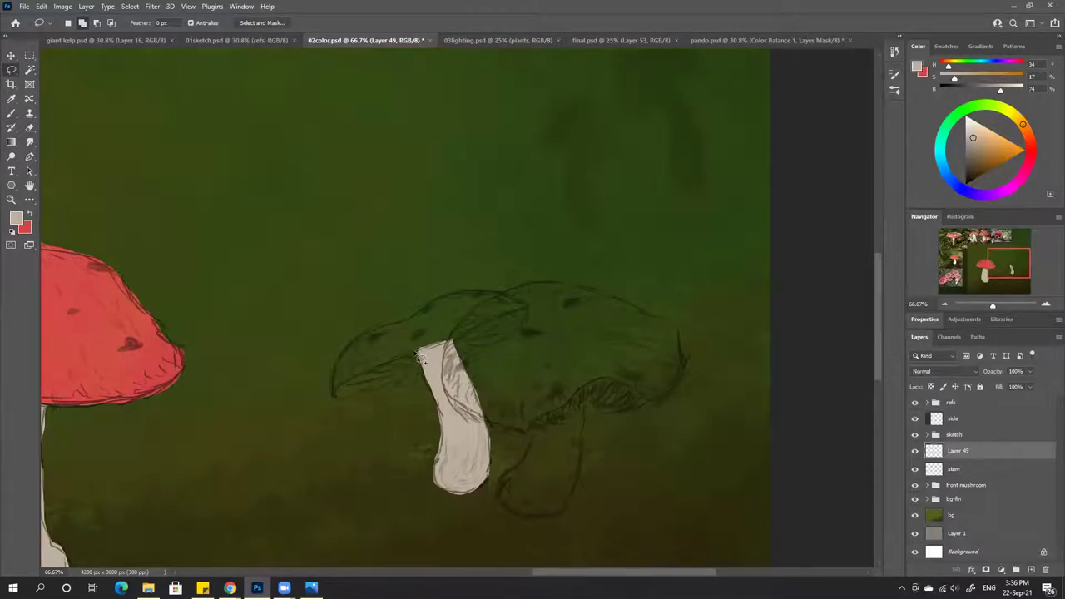
pyautogui.click(417, 346)
pyautogui.moveTo(500, 322)
pyautogui.mouseDown()
pyautogui.moveTo(527, 311)
pyautogui.moveTo(530, 323)
pyautogui.moveTo(408, 392)
pyautogui.moveTo(351, 403)
pyautogui.moveTo(333, 392)
pyautogui.moveTo(521, 319)
pyautogui.mouseUp()
# Subtract the stem layer's shape from the gill selection
pyautogui.scroll(-5, 432, 326)
pyautogui.scroll(-1, 624, 104)
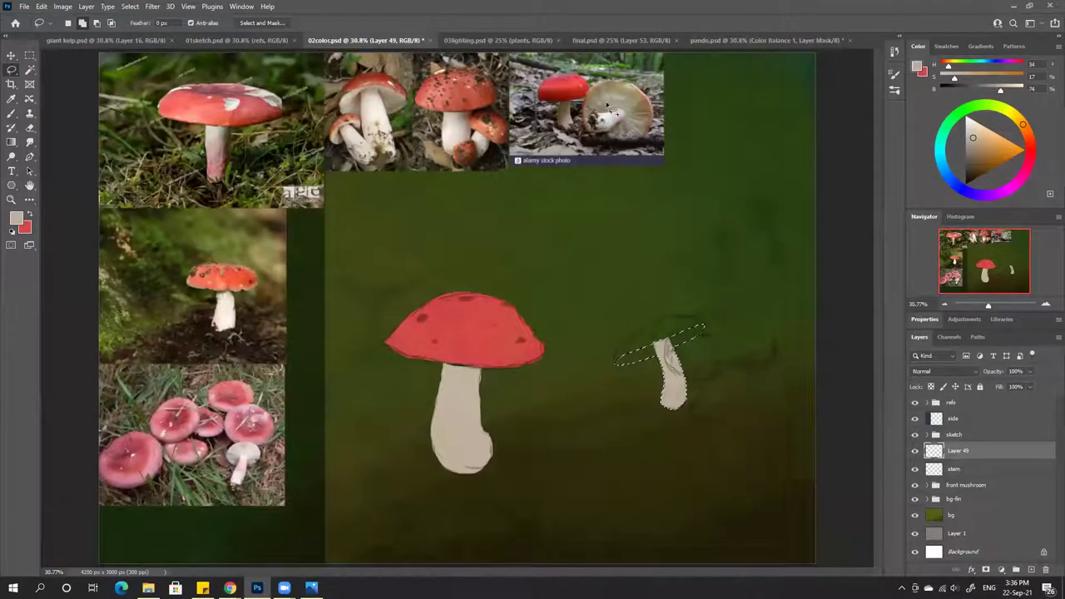
pyautogui.hotkey('ctrl', '+')
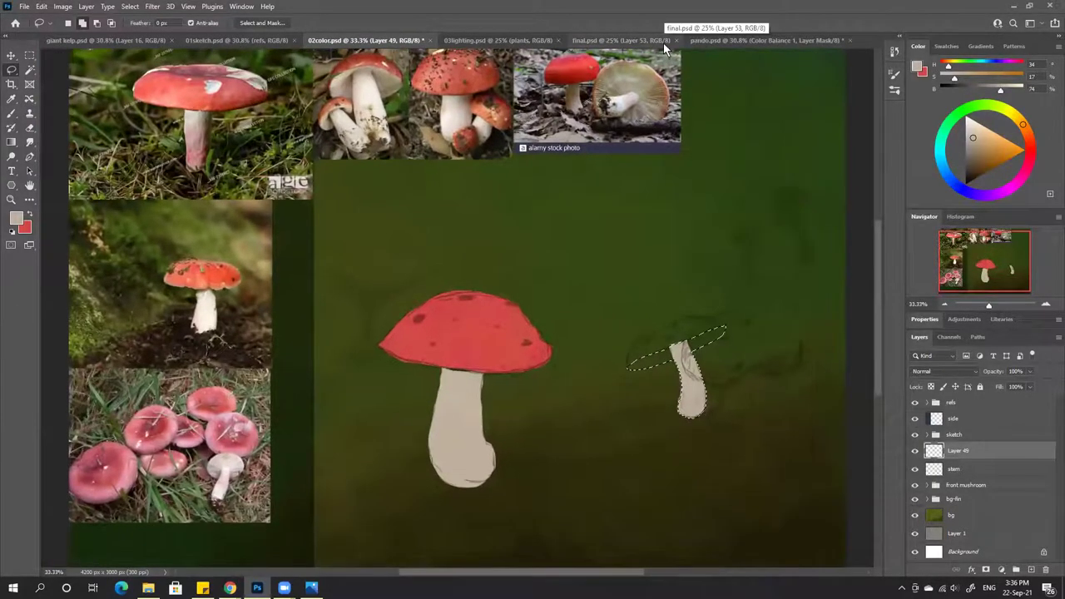
pyautogui.hotkey('ctrl', '+')
pyautogui.hotkey('ctrl', '+')
pyautogui.moveTo(661, 350); pyautogui.dragTo(239, 327)
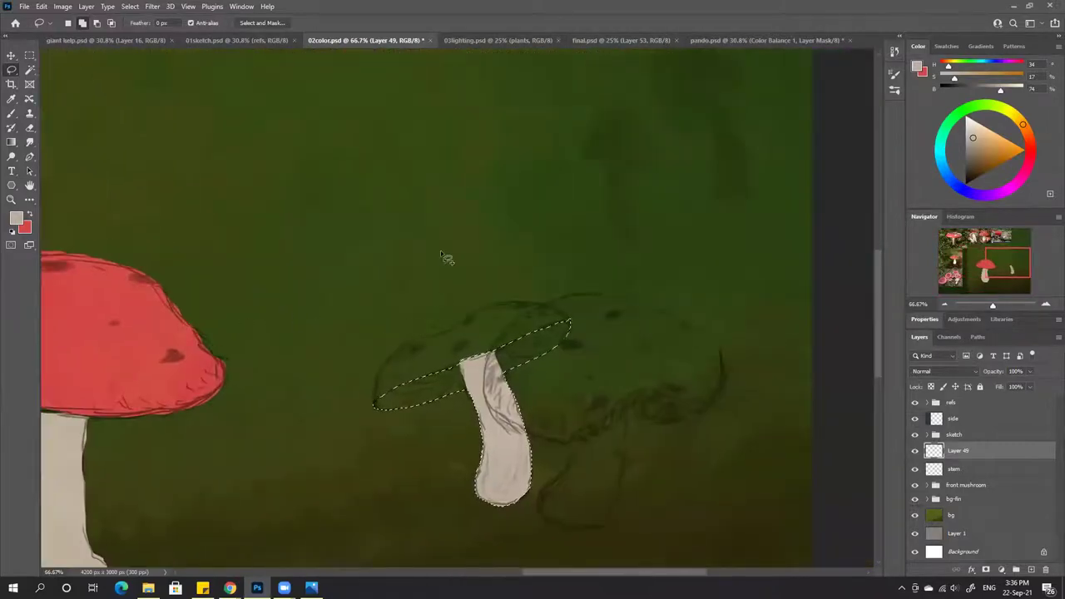
pyautogui.hotkey('ctrl', 'd')
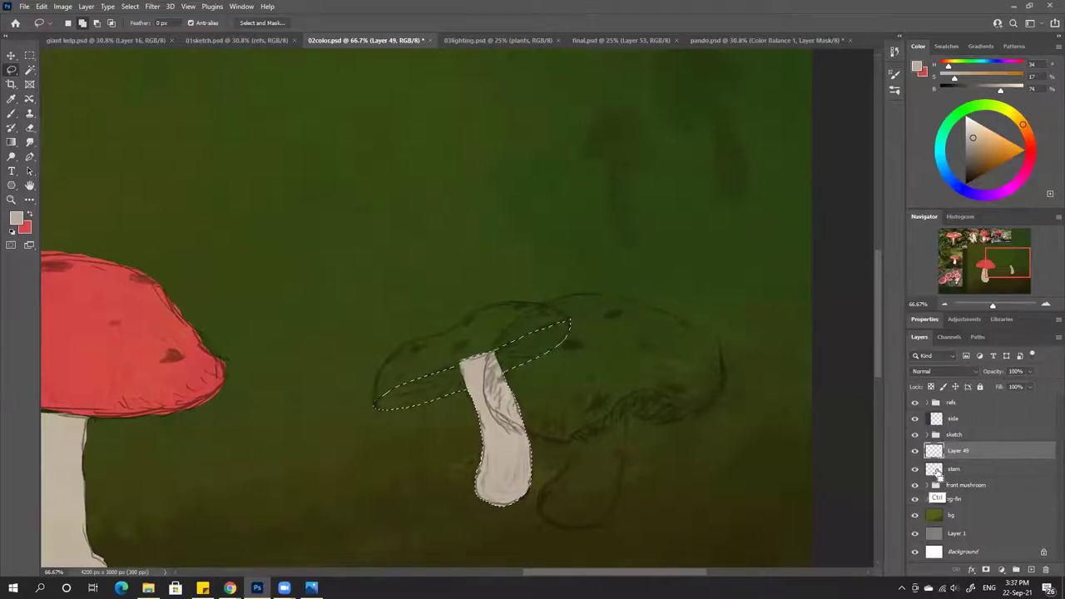
pyautogui.keyDown('ctrl'); pyautogui.keyDown('alt'); pyautogui.click(936, 471); pyautogui.keyUp('alt'); pyautogui.keyUp('ctrl')
# Paint the selected gills with the textured brush in the beige darkened to 57% brightness
pyautogui.press('b')
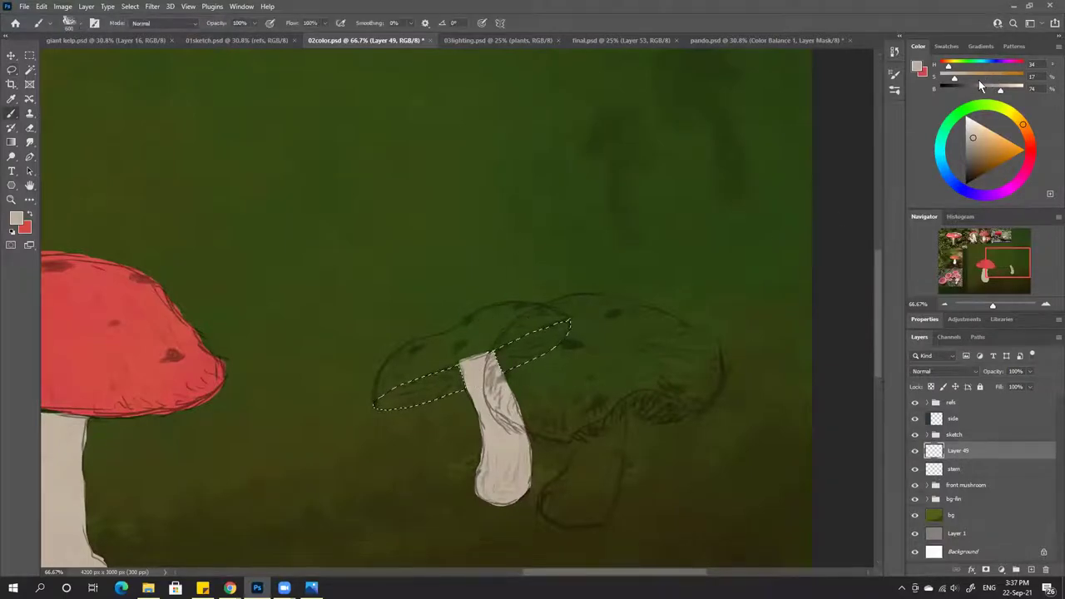
pyautogui.moveTo(675, 149); pyautogui.dragTo(673, 205)
pyautogui.scroll(2, 742, 91)
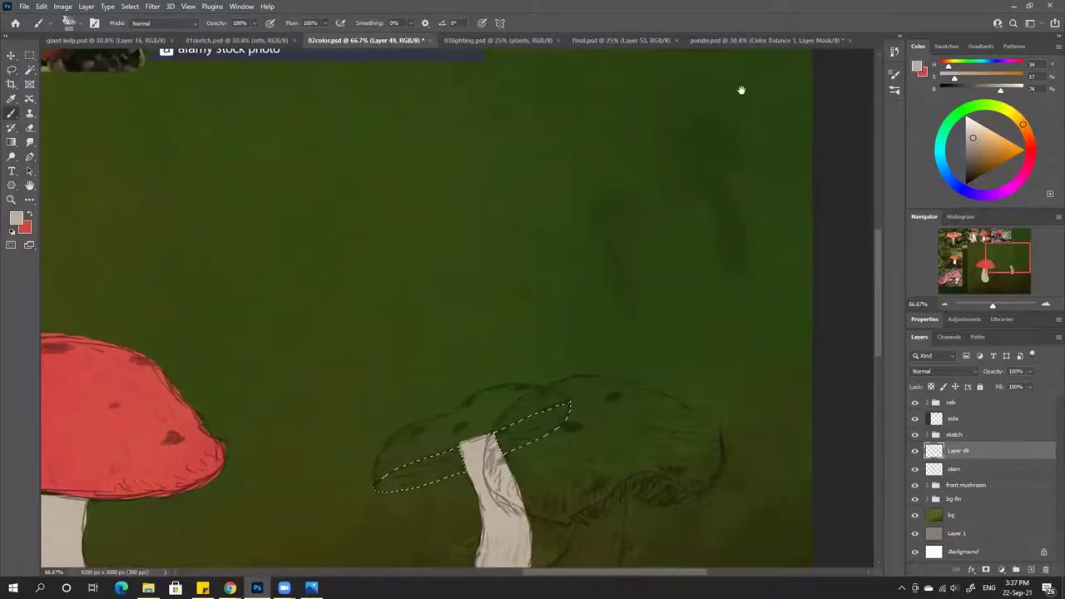
pyautogui.hotkey('ctrl', '-')
pyautogui.hotkey('ctrl', '-')
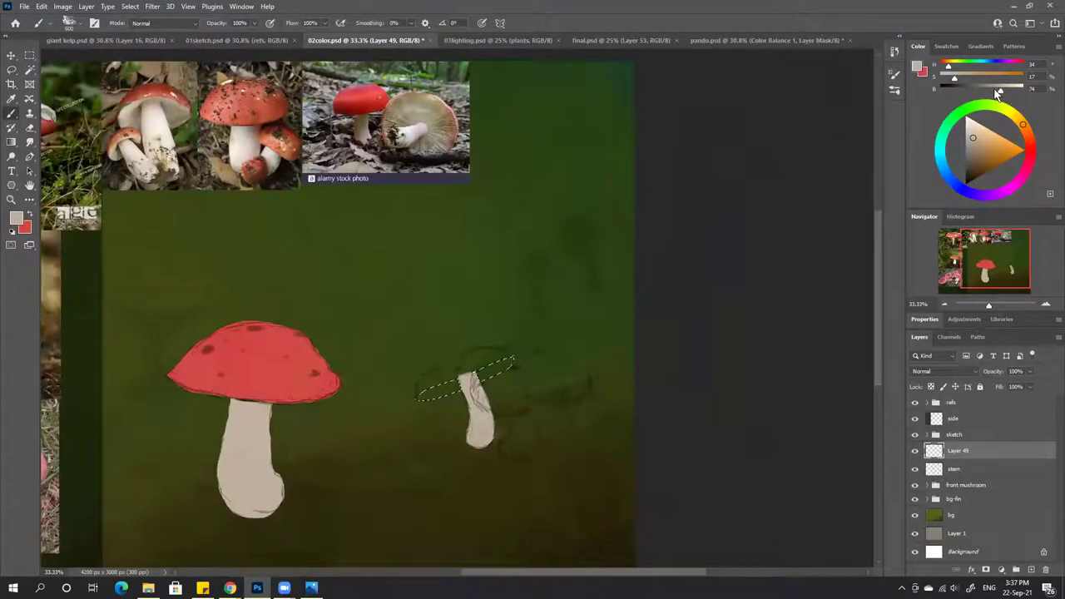
pyautogui.moveTo(992, 88); pyautogui.dragTo(986, 88)
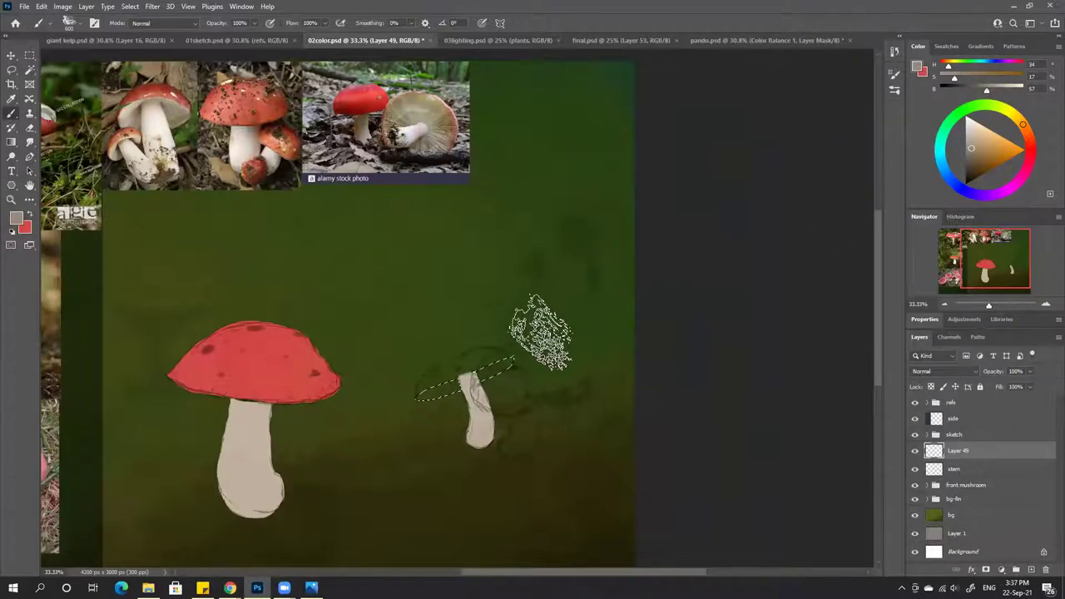
pyautogui.moveTo(481, 362); pyautogui.dragTo(413, 374)
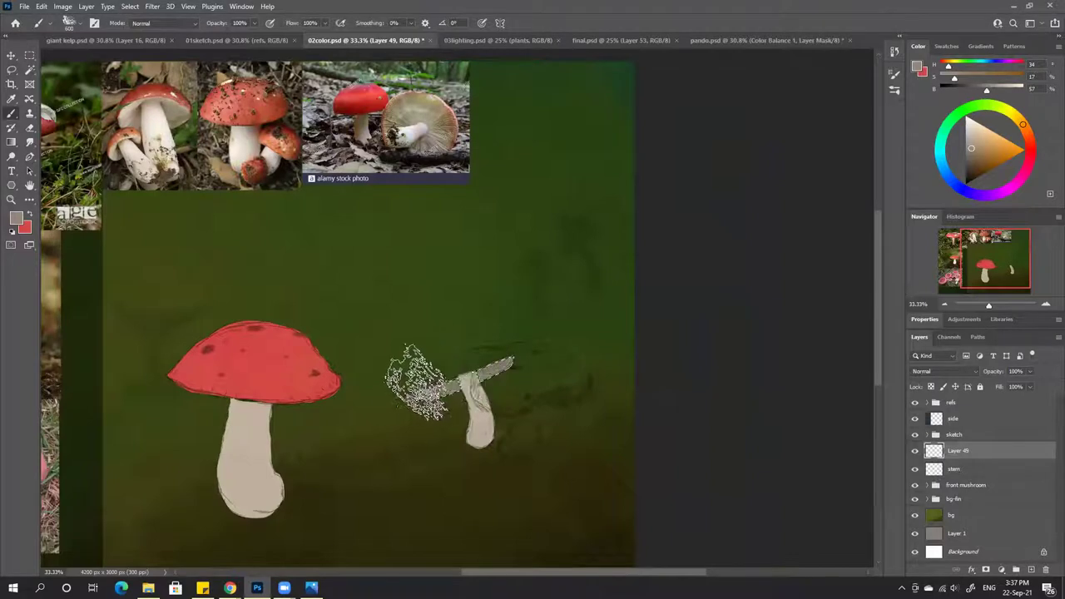
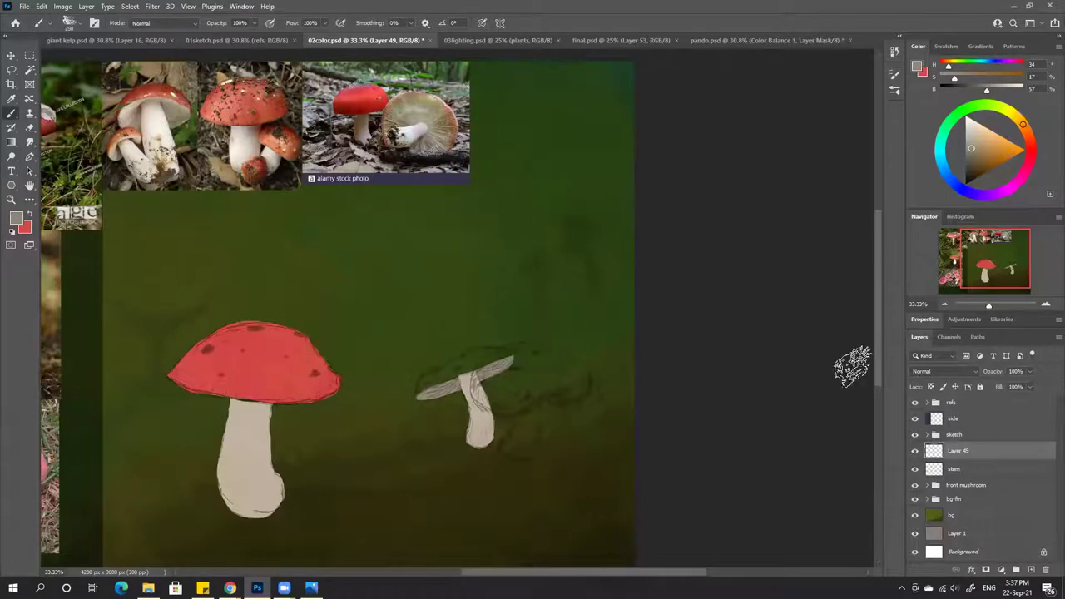
pyautogui.click(1032, 570)
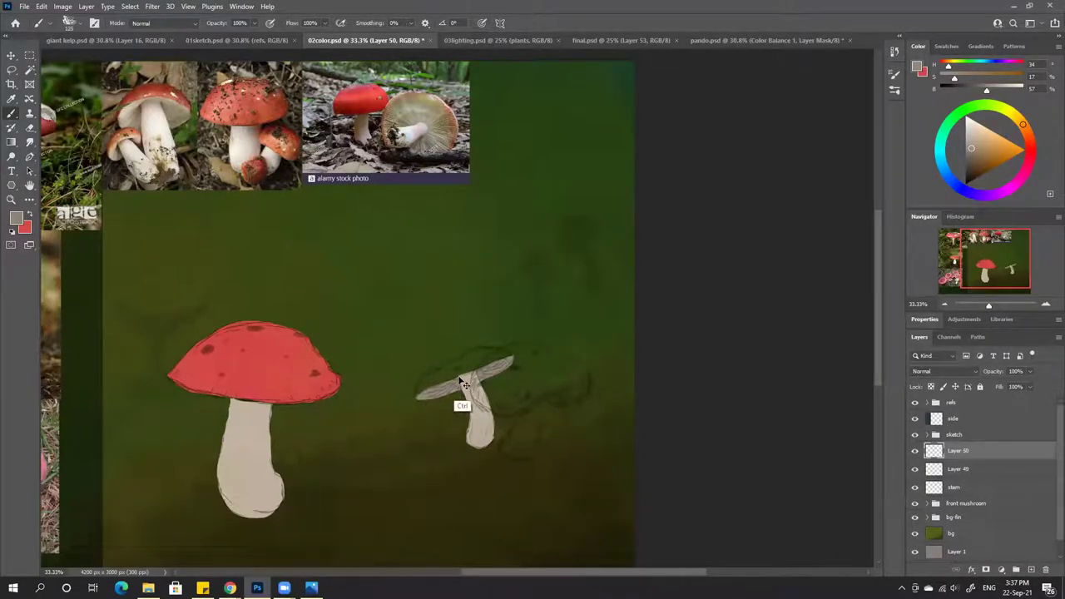
pyautogui.moveTo(435, 369)
pyautogui.mouseDown()
pyautogui.moveTo(415, 396)
pyautogui.moveTo(437, 409)
pyautogui.moveTo(460, 393)
pyautogui.moveTo(446, 369)
pyautogui.moveTo(419, 390)
pyautogui.moveTo(455, 386)
pyautogui.moveTo(434, 396)
pyautogui.moveTo(437, 382)
pyautogui.moveTo(432, 408)
pyautogui.mouseUp()
pyautogui.hotkey('ctrl', 'alt', 'g')
pyautogui.click(1047, 571)
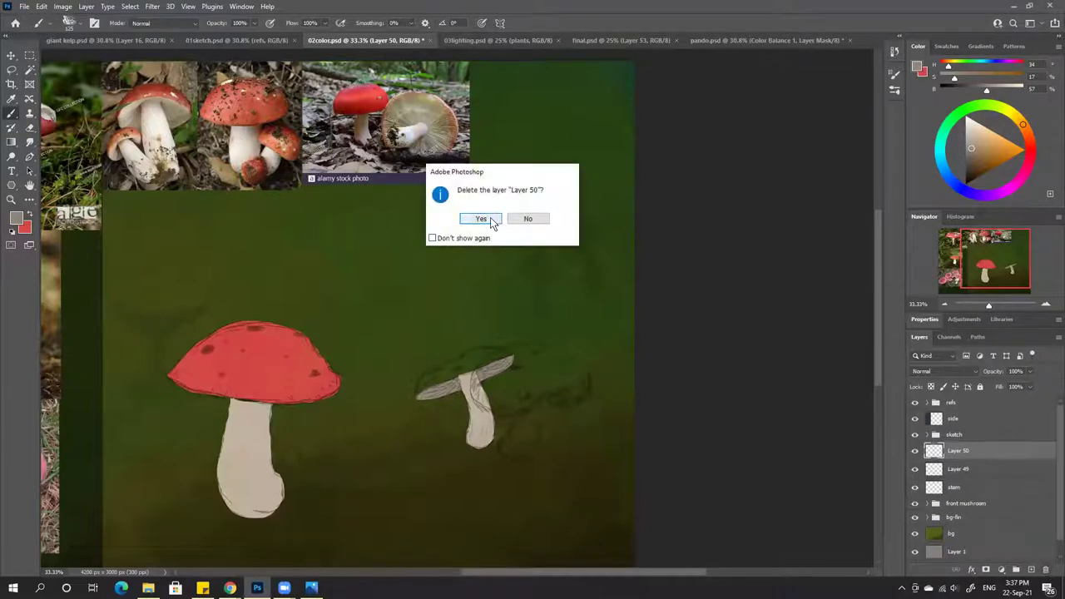
pyautogui.click(483, 219)
pyautogui.click(914, 450)
pyautogui.click(914, 450)
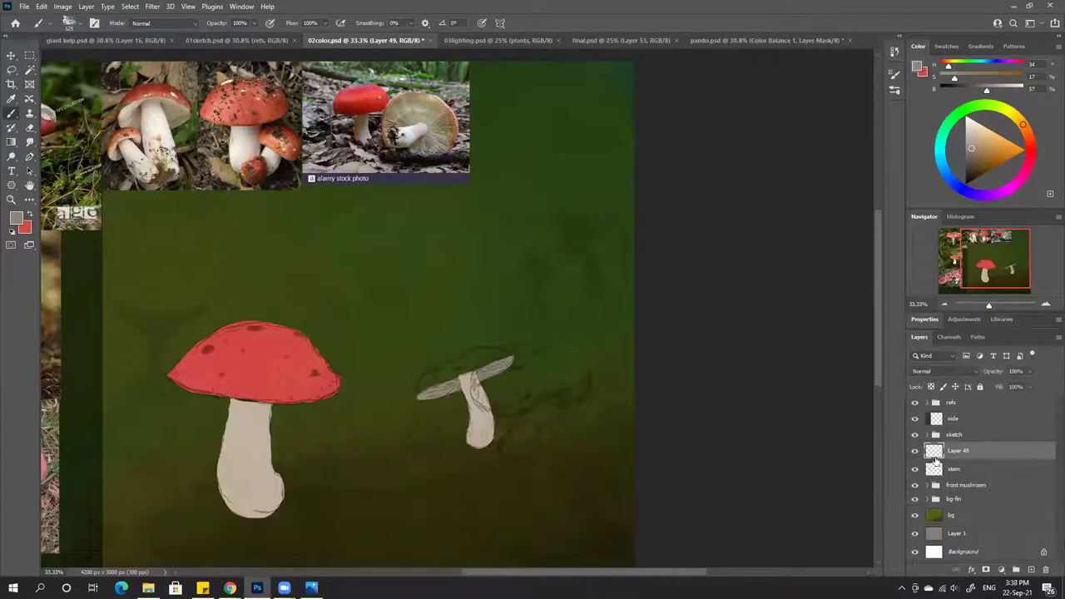
# Load the painted gills as a selection and darken them with brush strokes at 51% and 42% brightness
pyautogui.keyDown('ctrl'); pyautogui.click(933, 453); pyautogui.keyUp('ctrl')
pyautogui.click(982, 90)
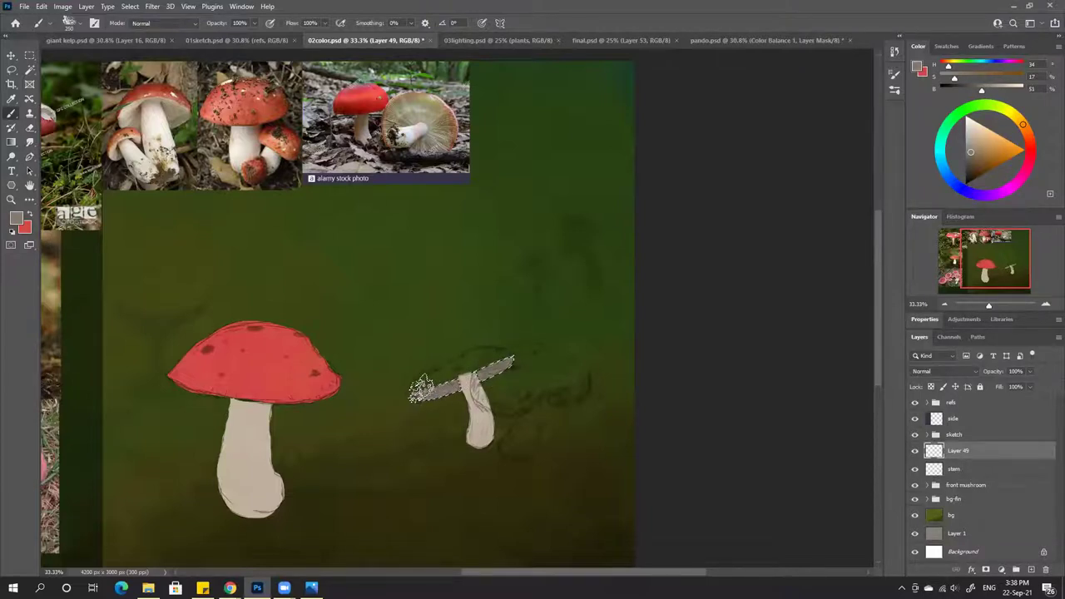
pyautogui.moveTo(420, 393)
pyautogui.mouseDown()
pyautogui.moveTo(427, 380)
pyautogui.moveTo(462, 384)
pyautogui.mouseUp()
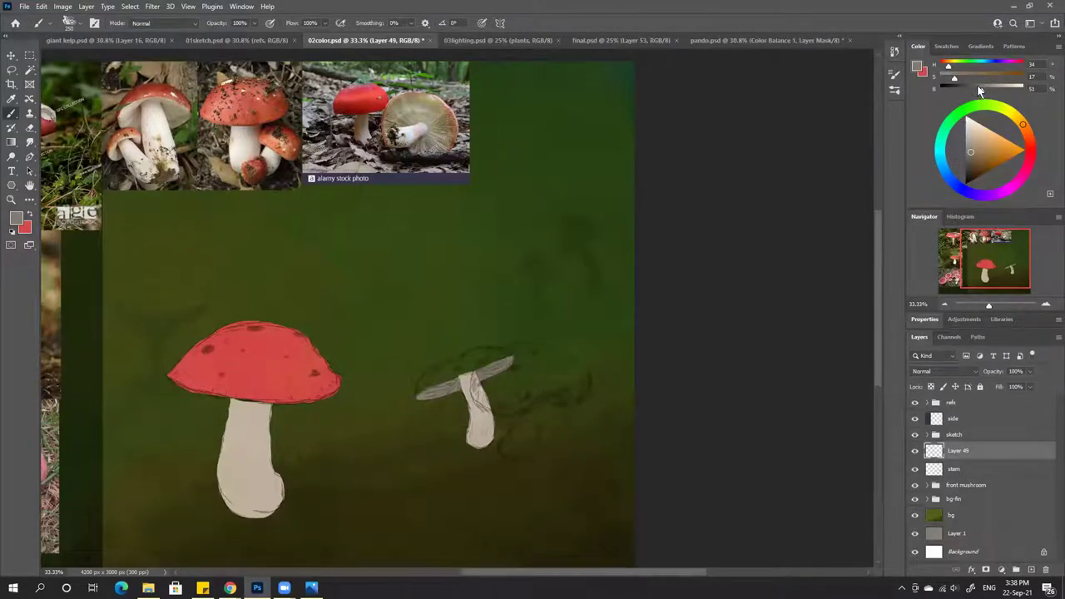
pyautogui.moveTo(979, 90); pyautogui.dragTo(974, 89)
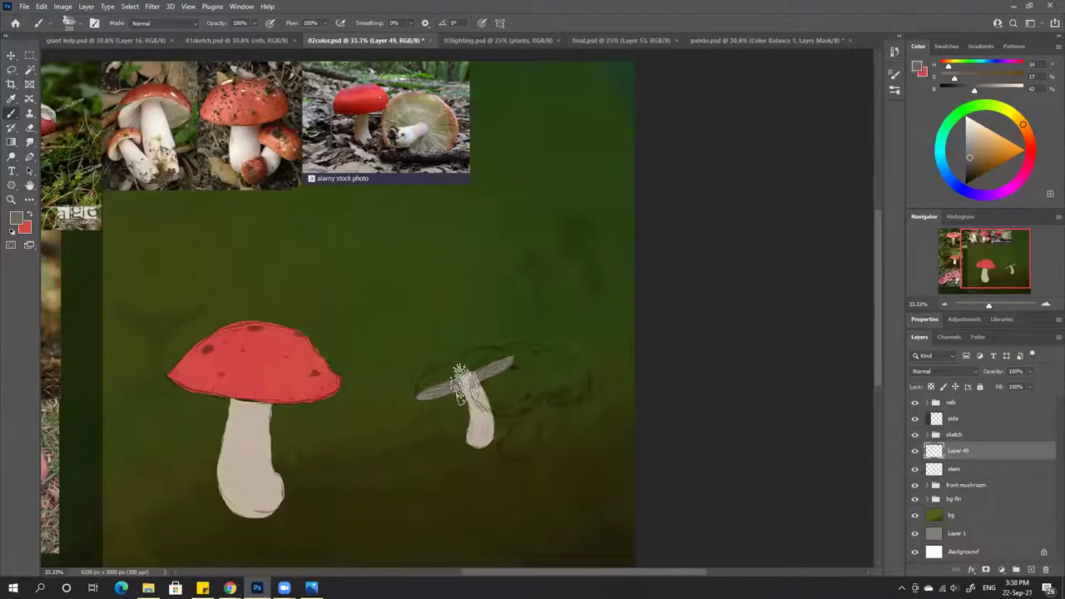
pyautogui.moveTo(460, 381); pyautogui.dragTo(471, 381)
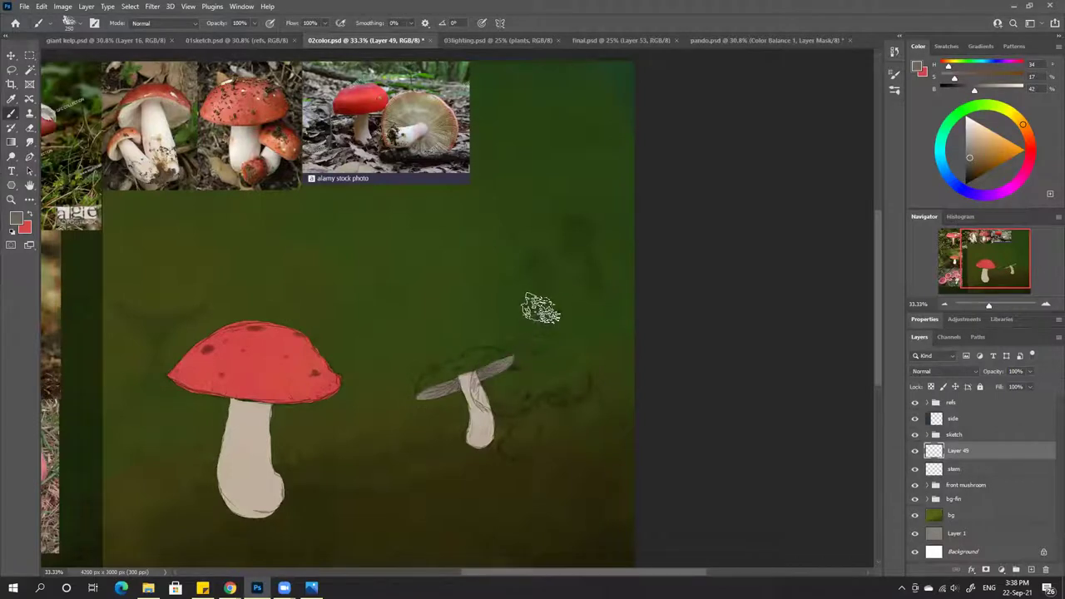
# Rename the layer holding the small mushroom's gills to gills
pyautogui.press('l')
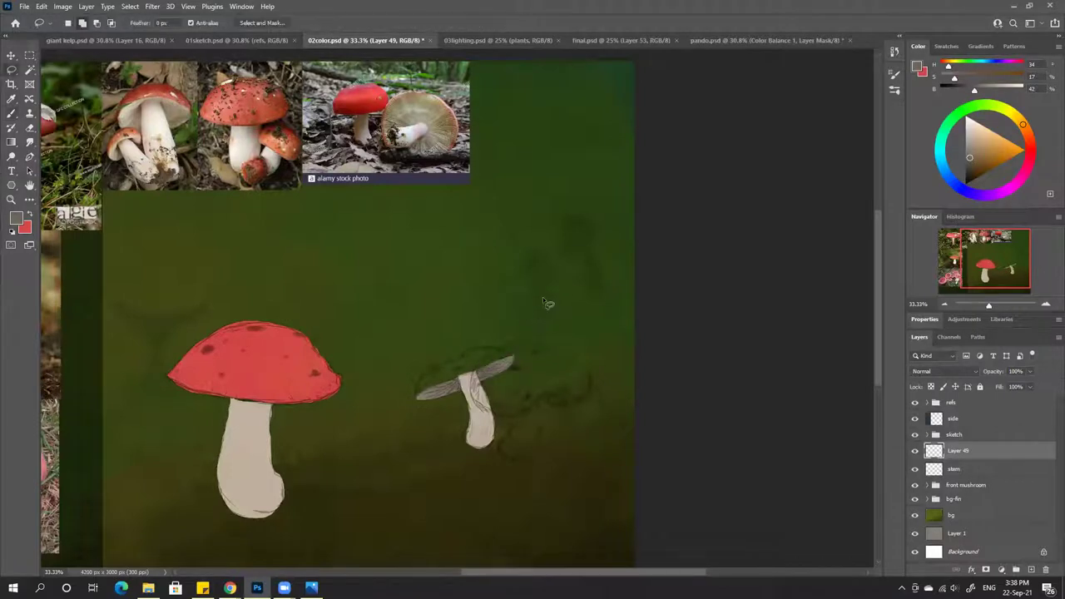
pyautogui.doubleClick(957, 450)
pyautogui.write('c')
pyautogui.press('Return')
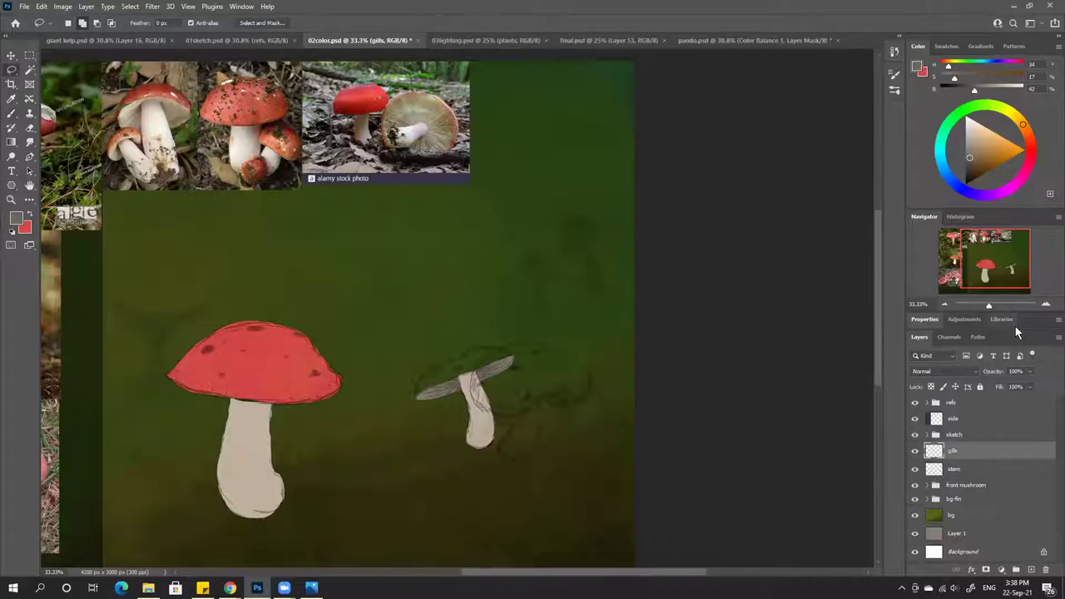
# Add a layer above gills and outline the rear small mushroom's cap with the Lasso tool, trimming the excess along its upper edge
pyautogui.click(1031, 570)
pyautogui.hotkey('ctrl', '+')
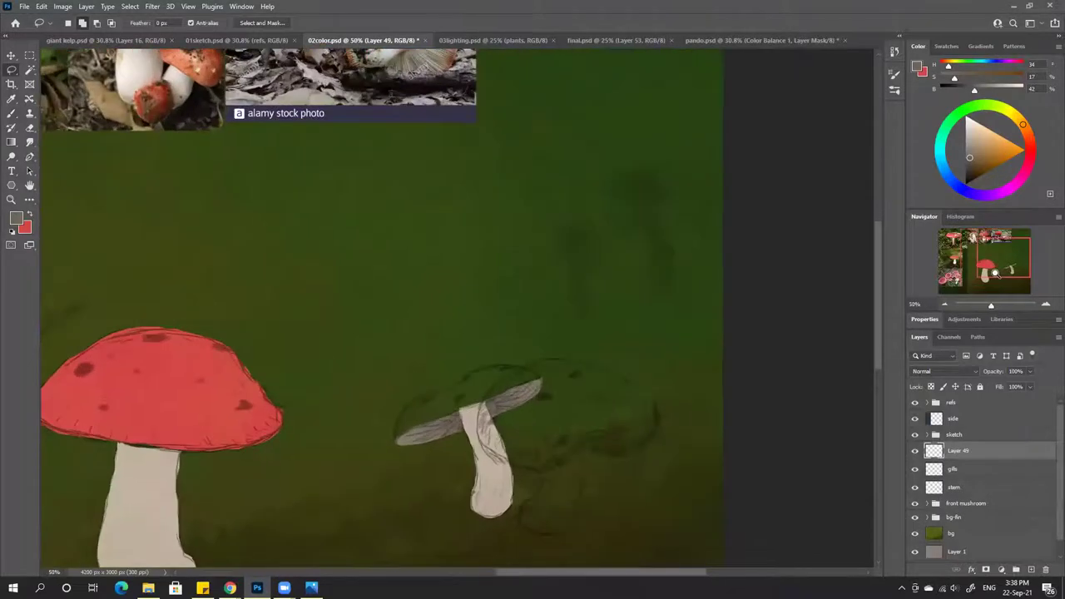
pyautogui.hotkey('ctrl', '+')
pyautogui.moveTo(494, 305); pyautogui.dragTo(499, 268)
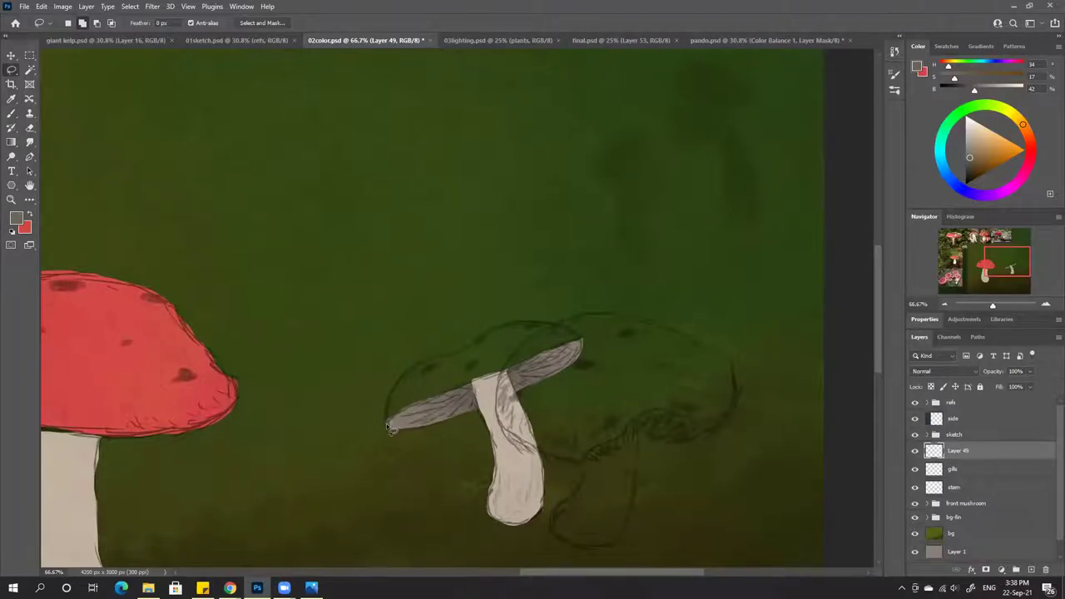
pyautogui.moveTo(389, 430)
pyautogui.mouseDown()
pyautogui.moveTo(385, 411)
pyautogui.moveTo(418, 368)
pyautogui.moveTo(499, 332)
pyautogui.moveTo(522, 343)
pyautogui.moveTo(524, 365)
pyautogui.moveTo(510, 376)
pyautogui.moveTo(387, 423)
pyautogui.mouseUp()
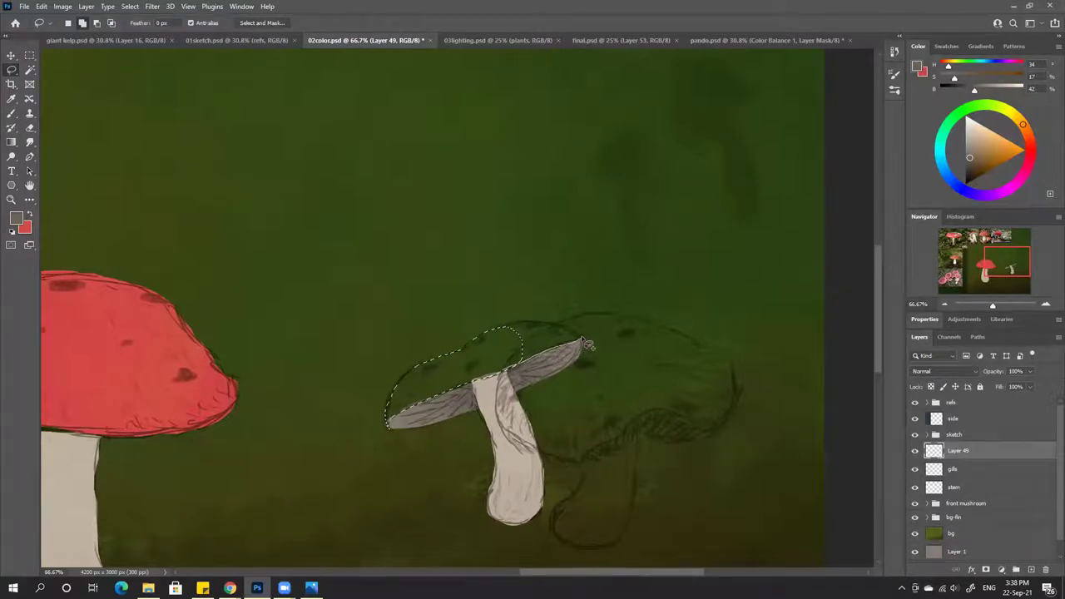
pyautogui.moveTo(577, 338); pyautogui.dragTo(542, 327)
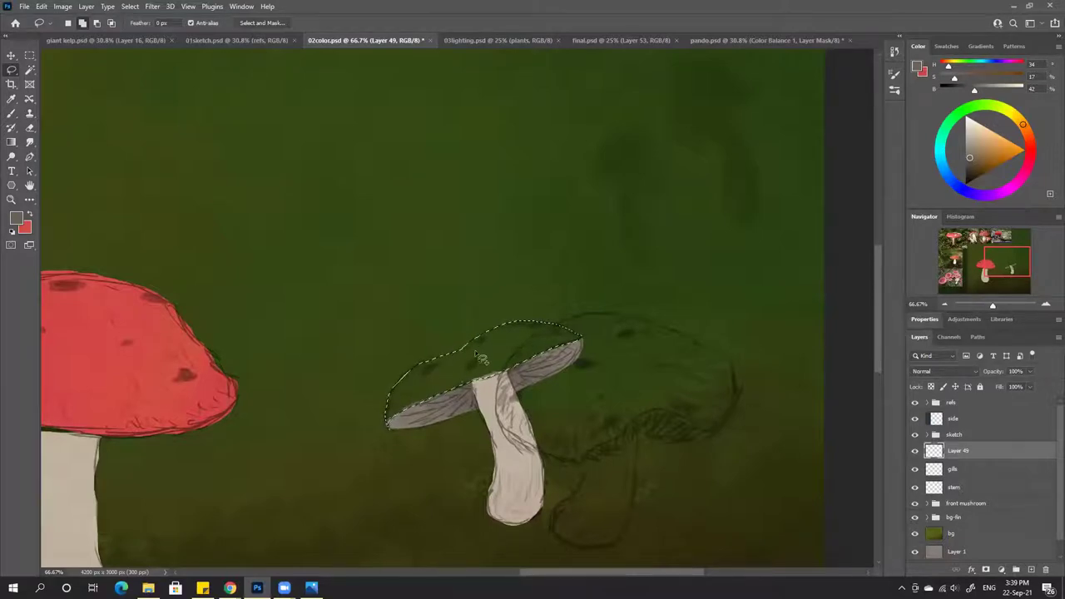
pyautogui.press('alt')
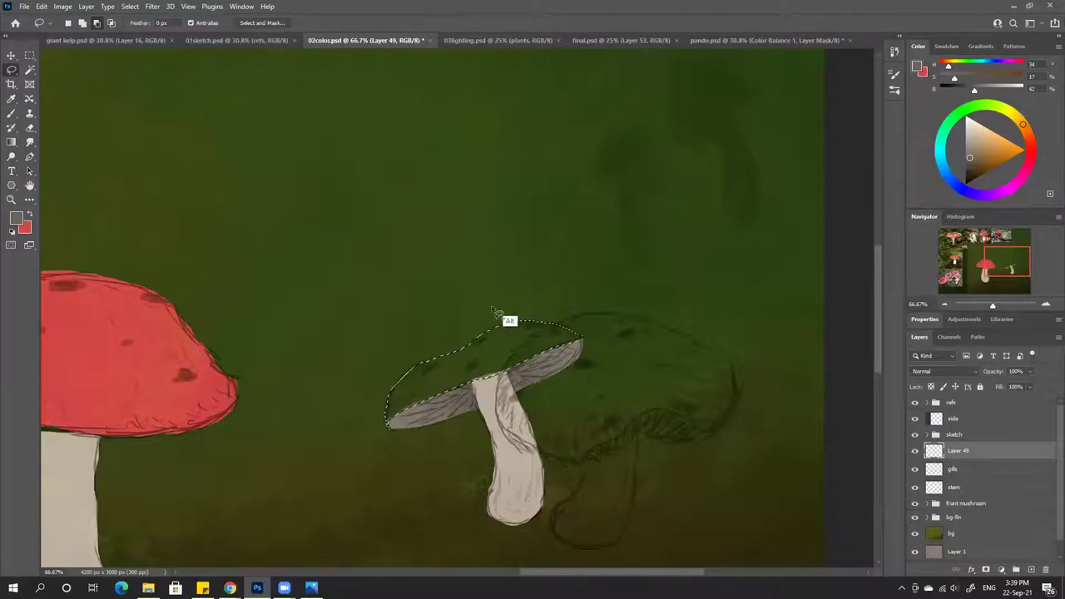
pyautogui.moveTo(498, 314)
pyautogui.mouseDown()
pyautogui.moveTo(473, 345)
pyautogui.moveTo(455, 351)
pyautogui.moveTo(413, 321)
pyautogui.moveTo(461, 299)
pyautogui.moveTo(472, 354)
pyautogui.moveTo(442, 366)
pyautogui.mouseUp()
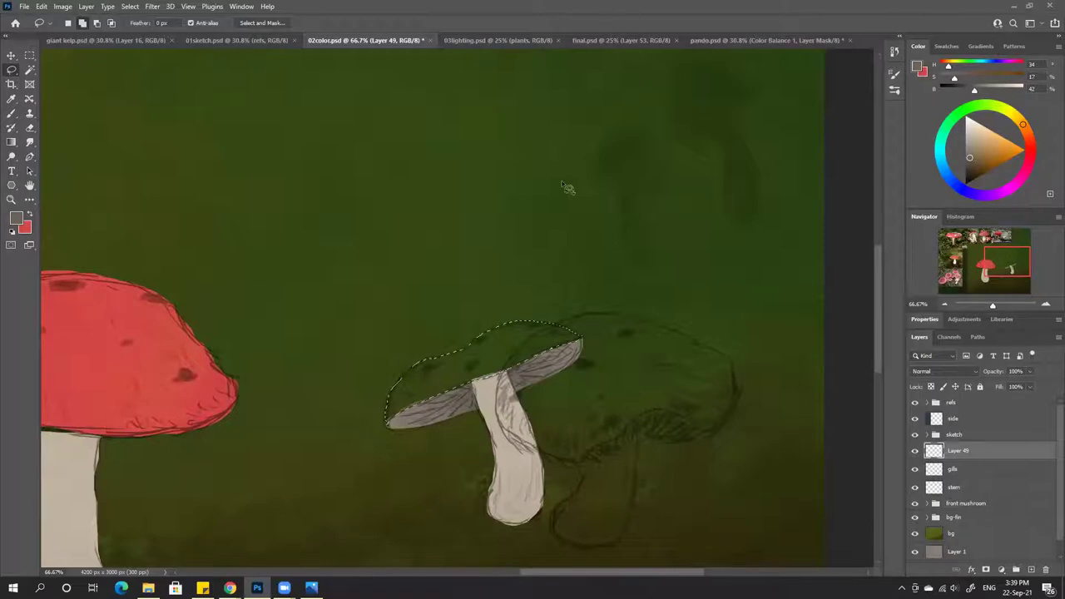
# Compare the small mushrooms with the drawing in 01sketch.psd and examine the reference photos beside the colour painting
pyautogui.hotkey('ctrl', 'shift', 'd')
pyautogui.hotkey('ctrl', '0')
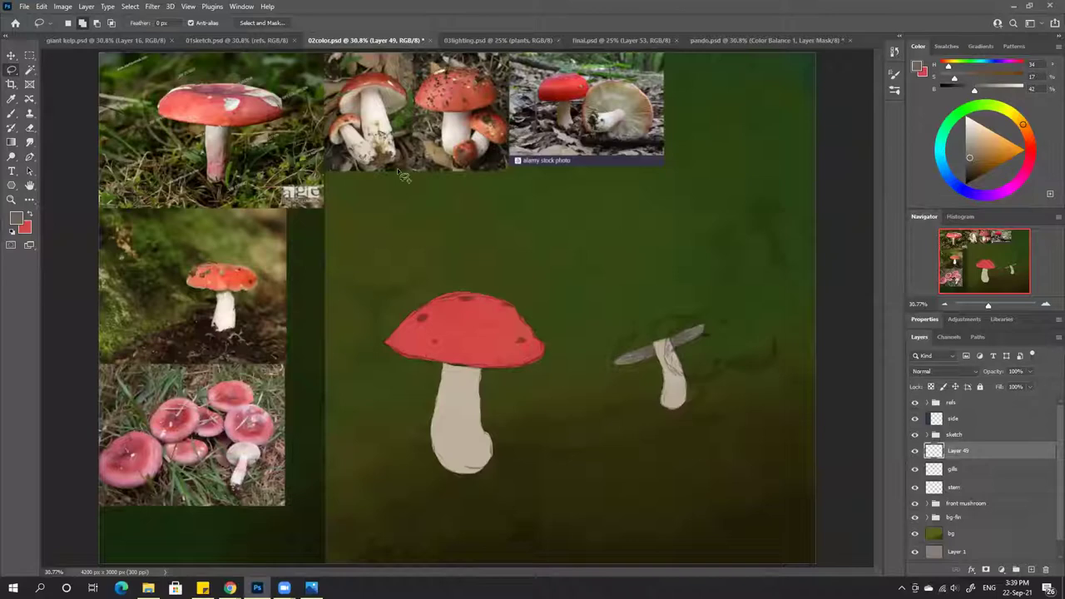
pyautogui.click(251, 41)
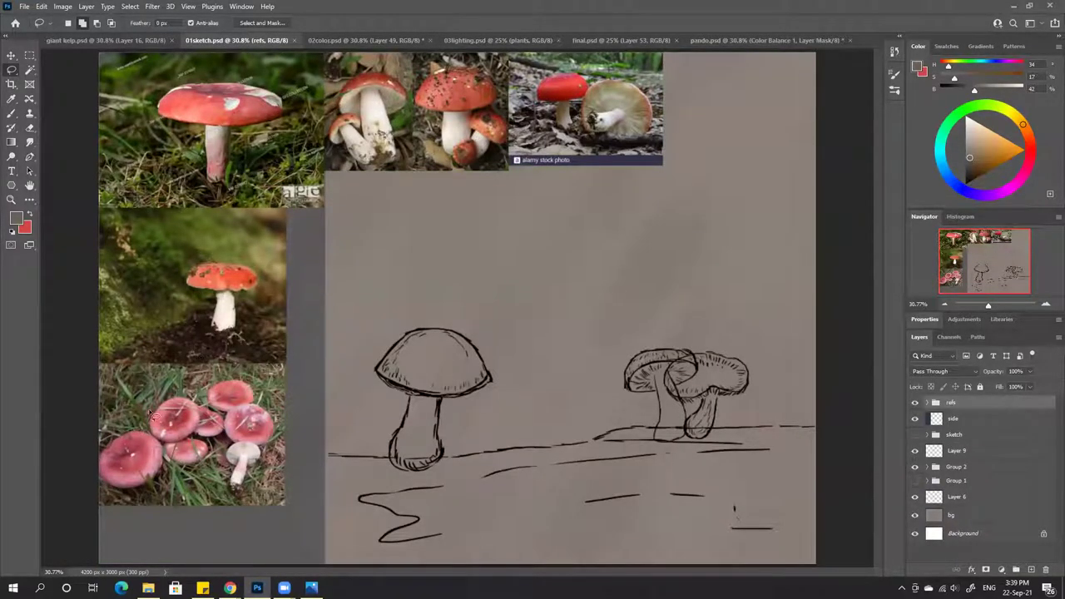
pyautogui.click(345, 43)
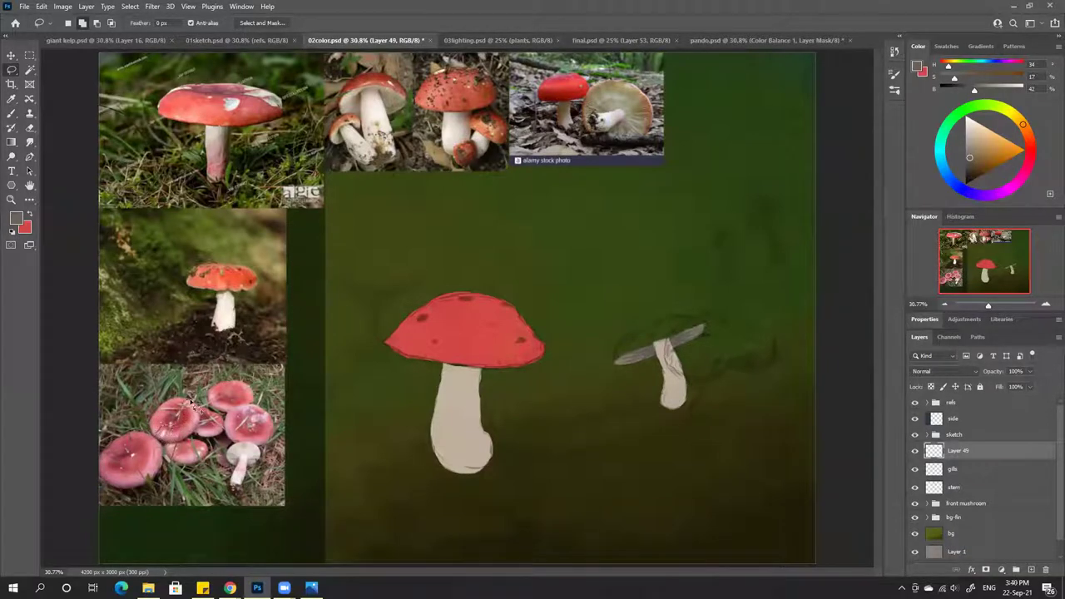
pyautogui.moveTo(193, 406); pyautogui.dragTo(259, 396)
pyautogui.press('ctrl')
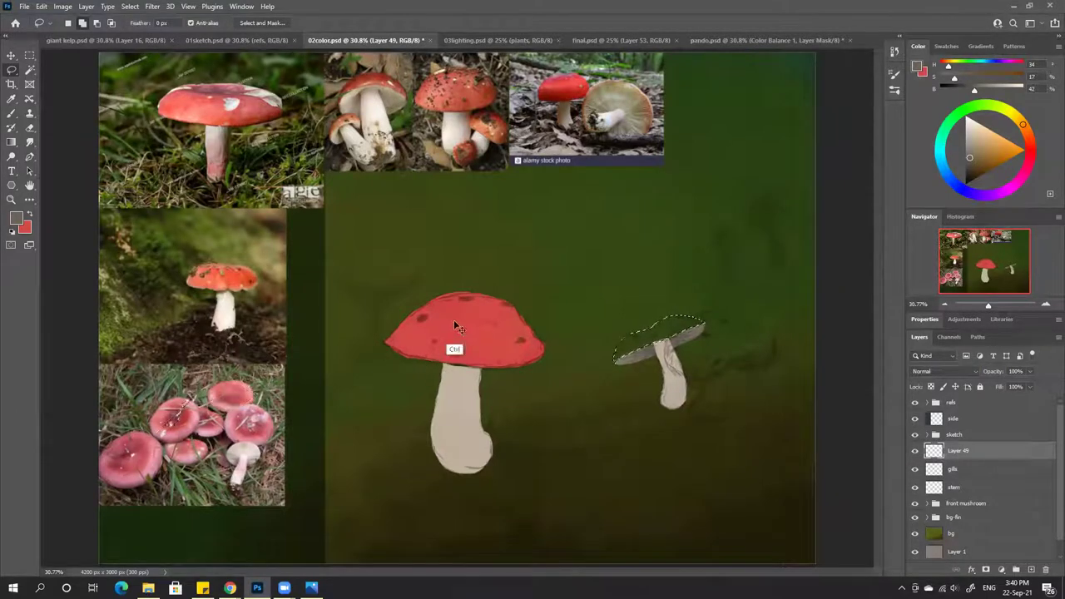
pyautogui.scroll(1, 460, 325)
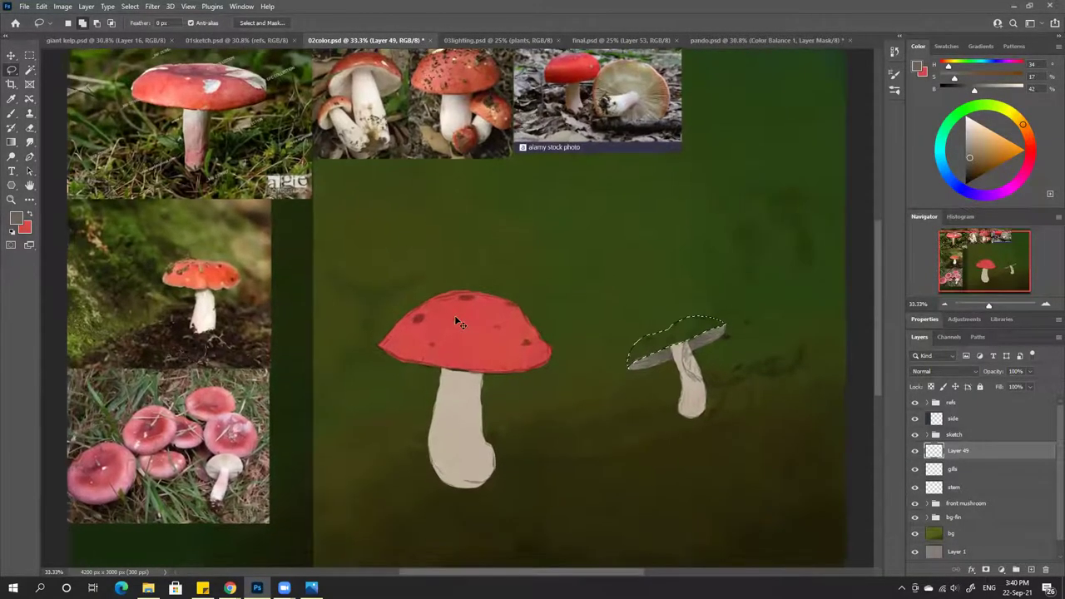
# Paint the selected cap of the rear small mushroom red, deselect it, and set the brush colour's brightness to 81%
pyautogui.scroll(2, 459, 320)
pyautogui.moveTo(768, 267)
pyautogui.mouseDown()
pyautogui.moveTo(599, 233)
pyautogui.moveTo(441, 244)
pyautogui.mouseUp()
pyautogui.press('b')
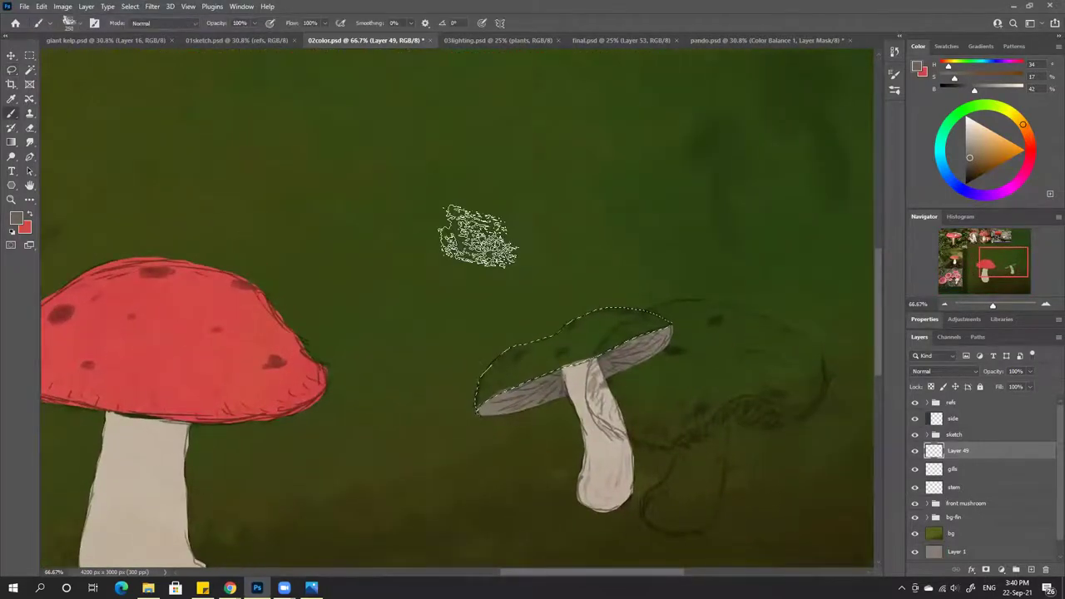
pyautogui.press('x')
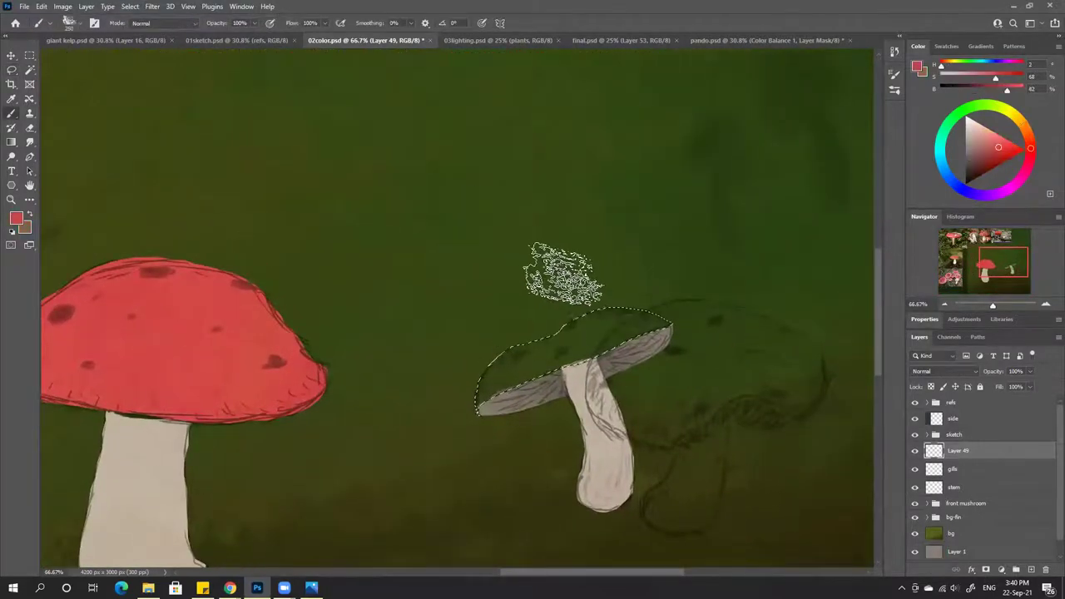
pyautogui.moveTo(504, 309)
pyautogui.mouseDown()
pyautogui.moveTo(488, 386)
pyautogui.moveTo(509, 324)
pyautogui.moveTo(494, 379)
pyautogui.moveTo(516, 354)
pyautogui.moveTo(545, 346)
pyautogui.moveTo(595, 356)
pyautogui.moveTo(637, 296)
pyautogui.moveTo(701, 345)
pyautogui.mouseUp()
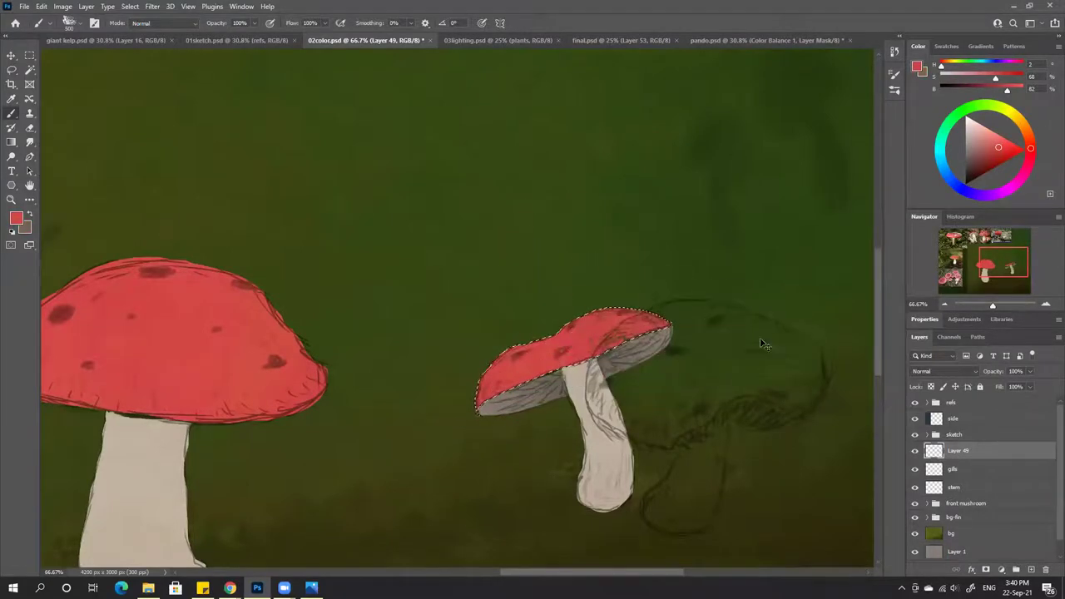
pyautogui.hotkey('ctrl', 'd')
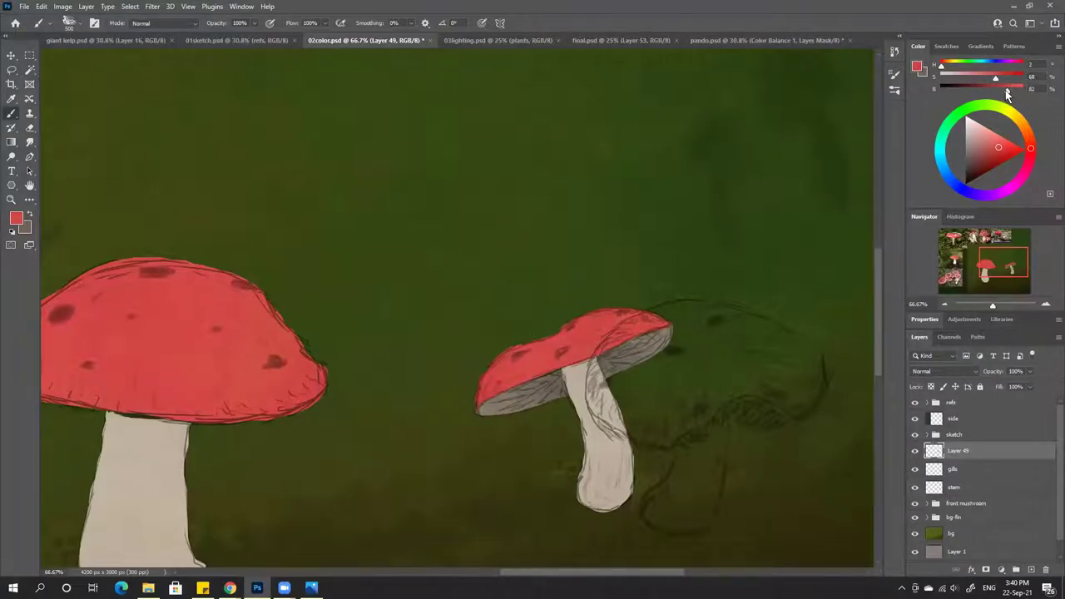
pyautogui.moveTo(1006, 89); pyautogui.dragTo(1004, 91)
# Check the rear small mushroom's cap edges up close with the sketch group hidden and shown
pyautogui.click(915, 435)
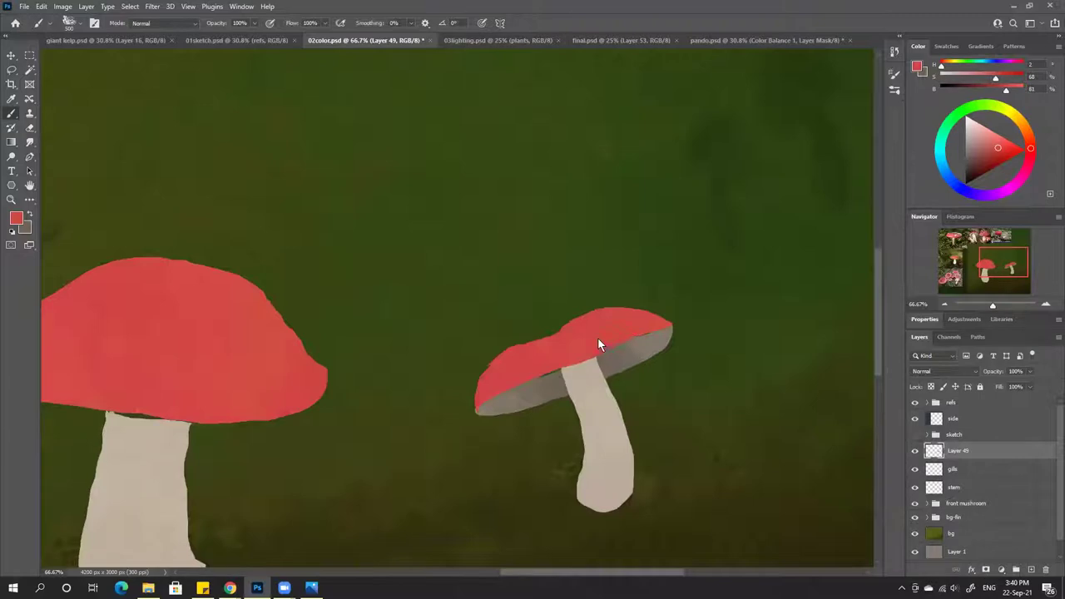
pyautogui.press('l')
pyautogui.hotkey('ctrl', '+')
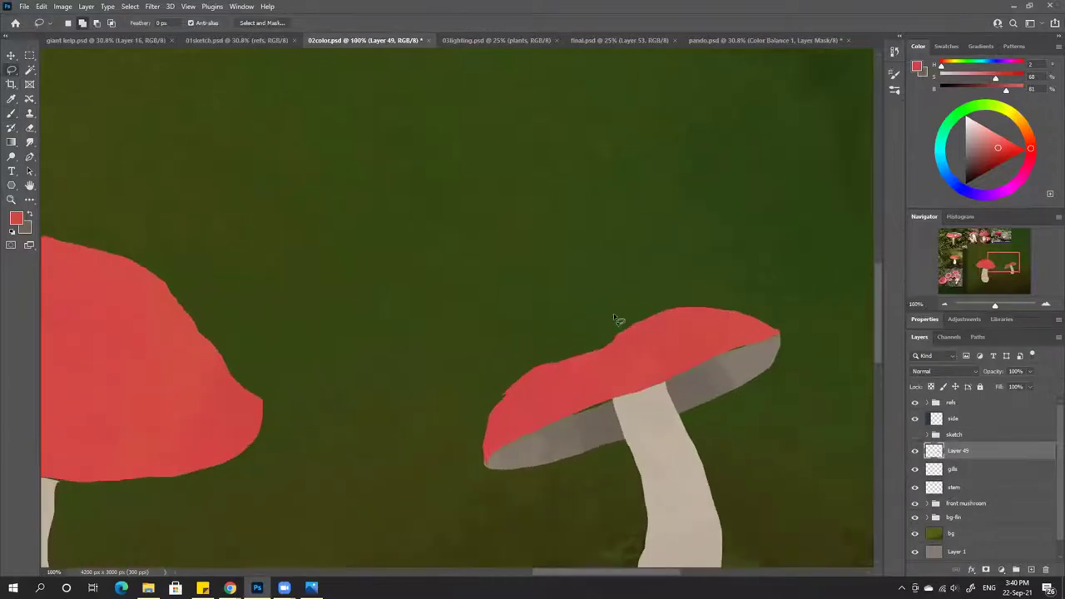
pyautogui.hscroll(2, 577, 294)
pyautogui.scroll(-1, 578, 294)
pyautogui.click(915, 435)
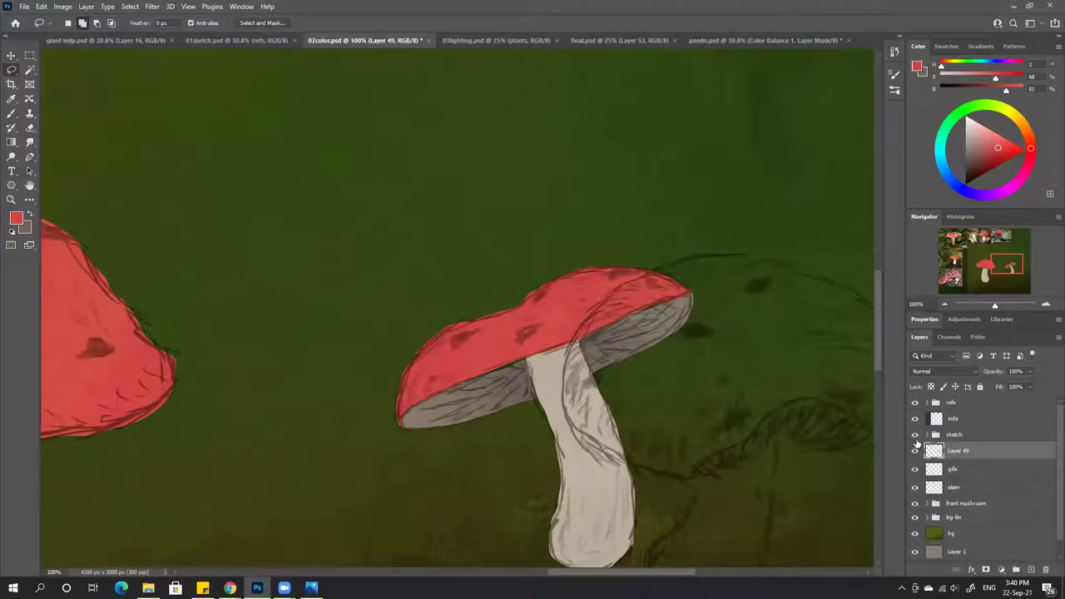
pyautogui.click(915, 435)
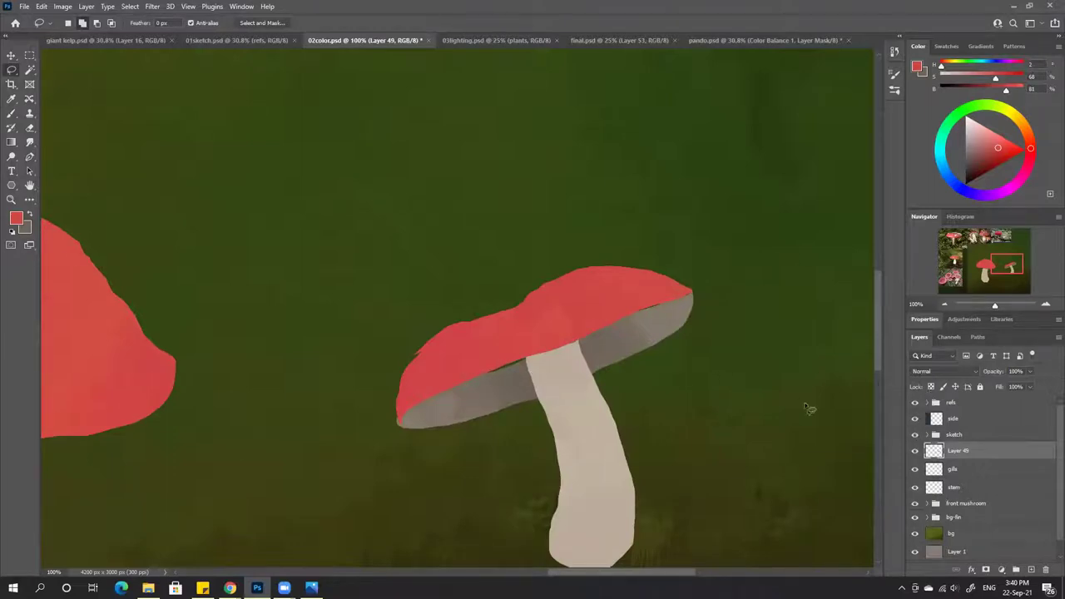
pyautogui.hotkey('ctrl', 'z')
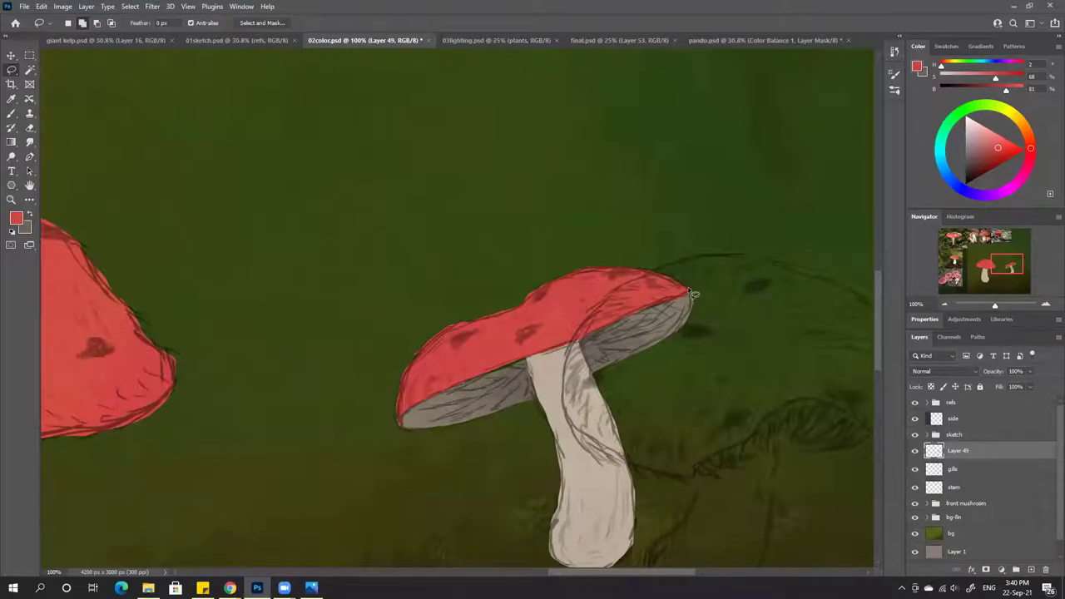
# Outline the strip along the rear cap's lower edge with the Lasso tool, fill the gap above the gills with red, and deselect
pyautogui.moveTo(687, 302)
pyautogui.mouseDown()
pyautogui.moveTo(423, 407)
pyautogui.moveTo(402, 431)
pyautogui.moveTo(409, 396)
pyautogui.mouseUp()
pyautogui.hotkey('ctrl', 'd')
pyautogui.hotkey('ctrl', 'z')
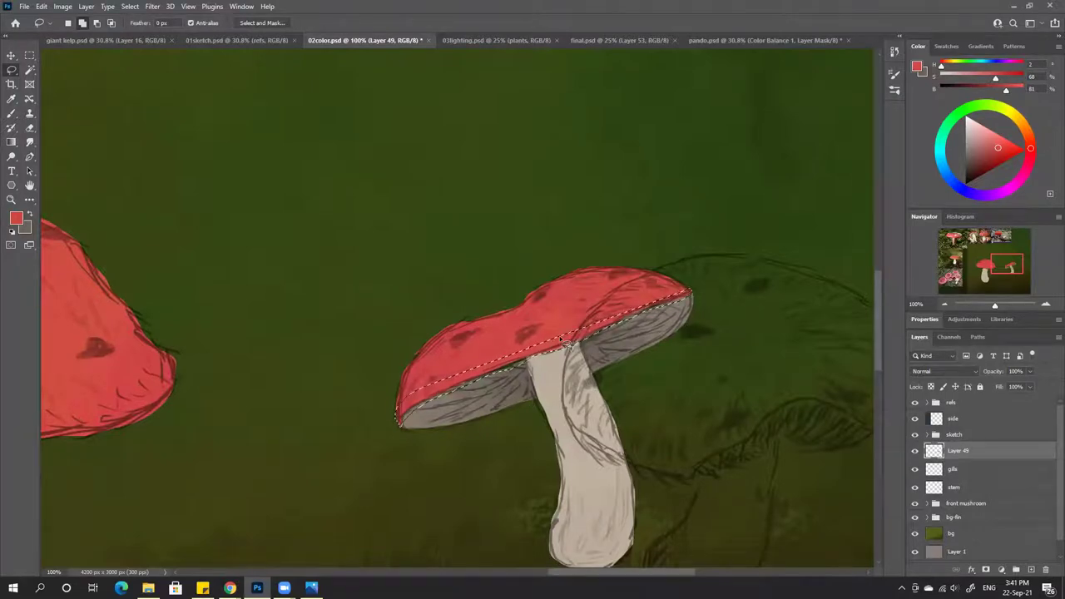
pyautogui.press('b')
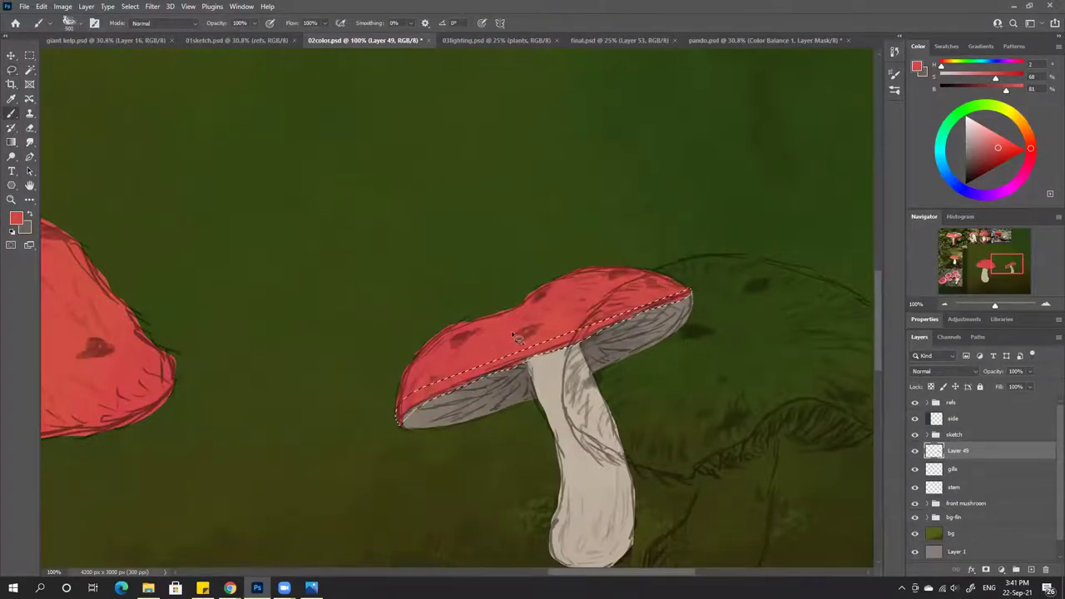
pyautogui.hotkey('ctrl', 'd')
pyautogui.scroll(-5, 711, 223)
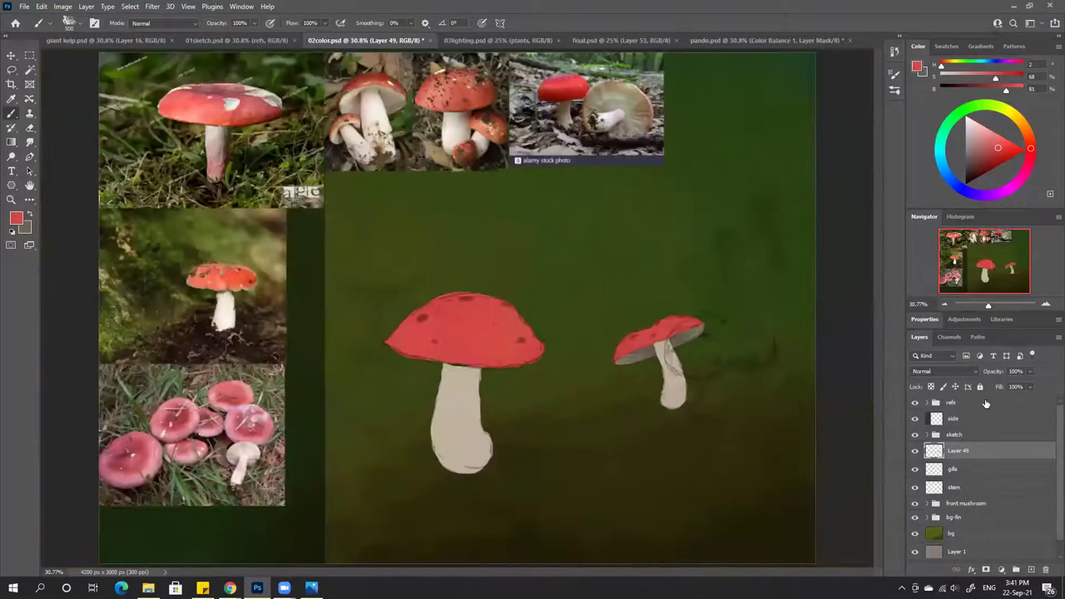
# Rename the layer holding the rear small mushroom's red cap to cap
pyautogui.doubleClick(955, 451)
pyautogui.write('cap')
pyautogui.press('Return')
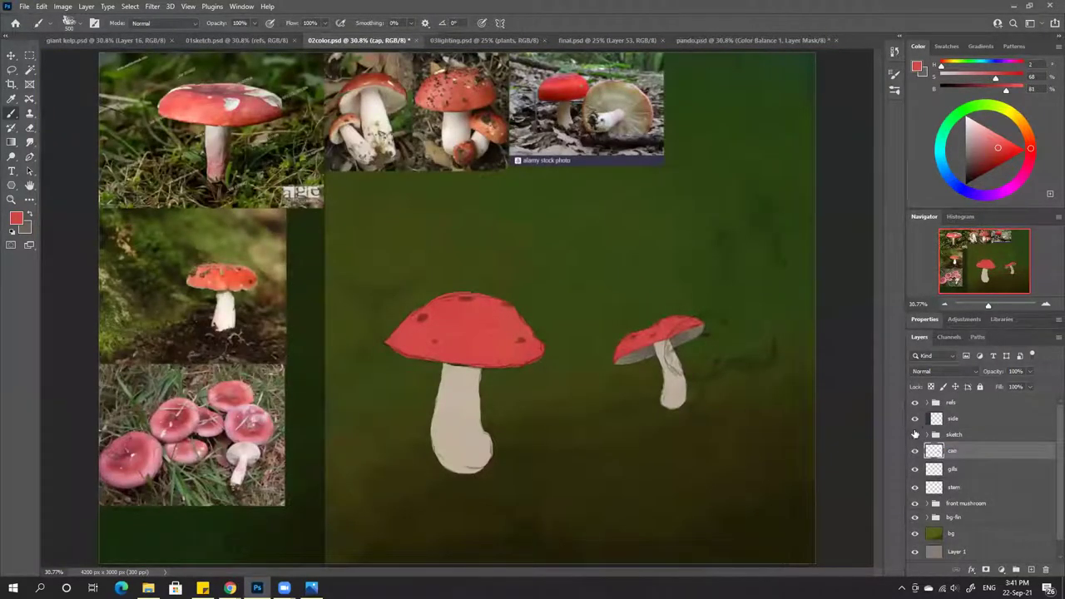
# Group the rear mushroom's cap, gills and stem layers and name the group back mushroom
pyautogui.click(915, 434)
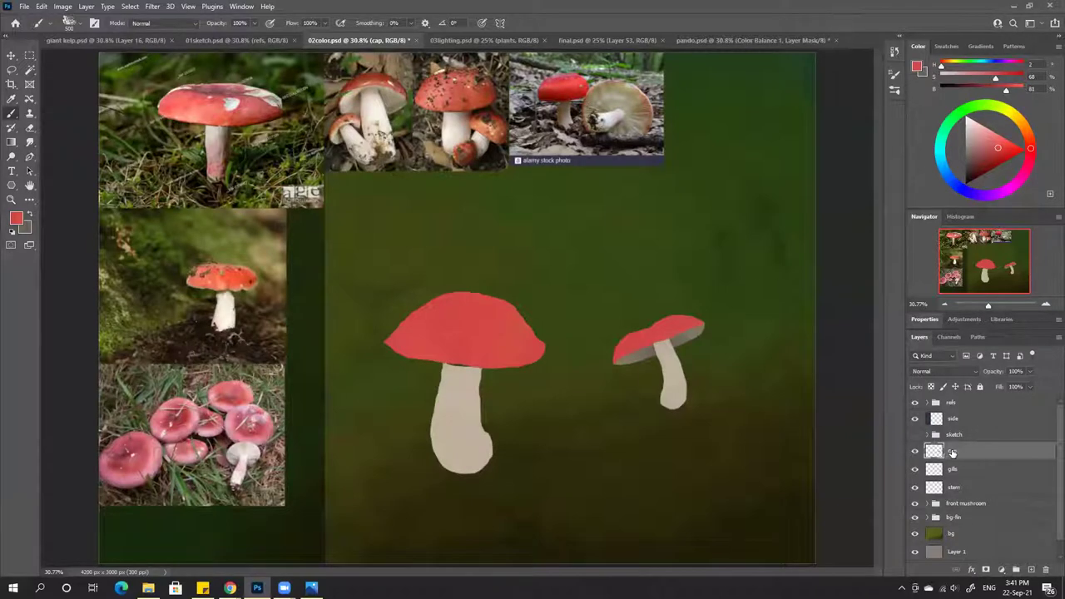
pyautogui.keyDown('shift'); pyautogui.click(962, 490); pyautogui.keyUp('shift')
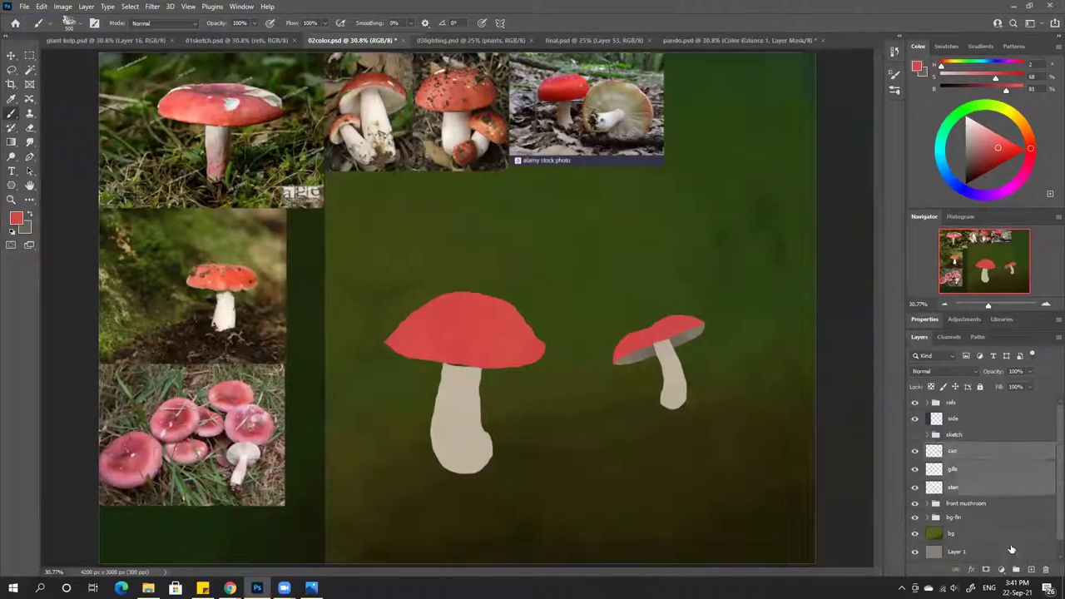
pyautogui.click(1014, 570)
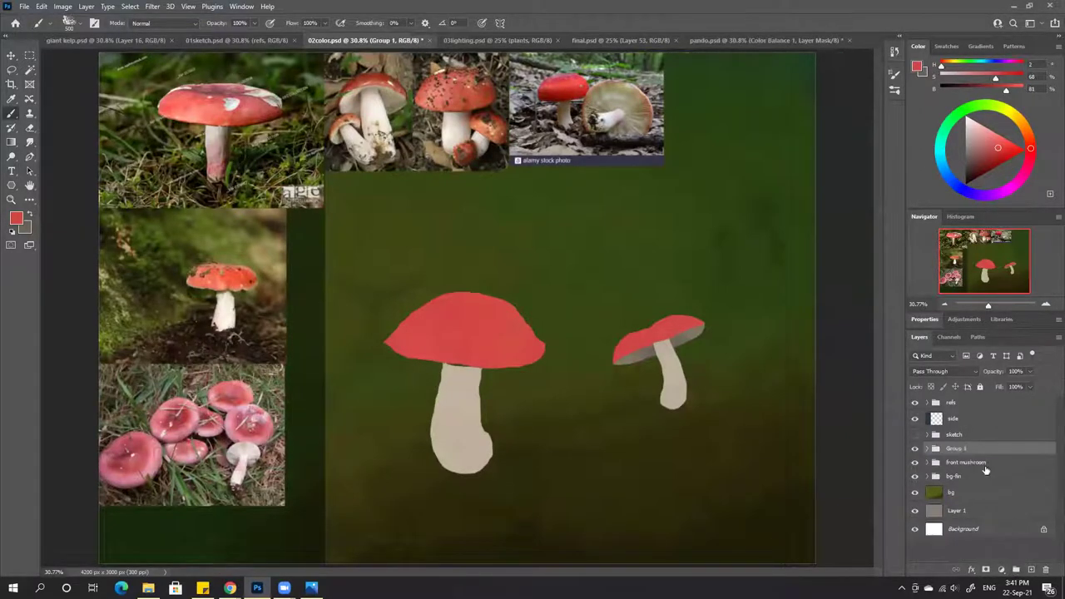
pyautogui.click(915, 434)
pyautogui.doubleClick(959, 449)
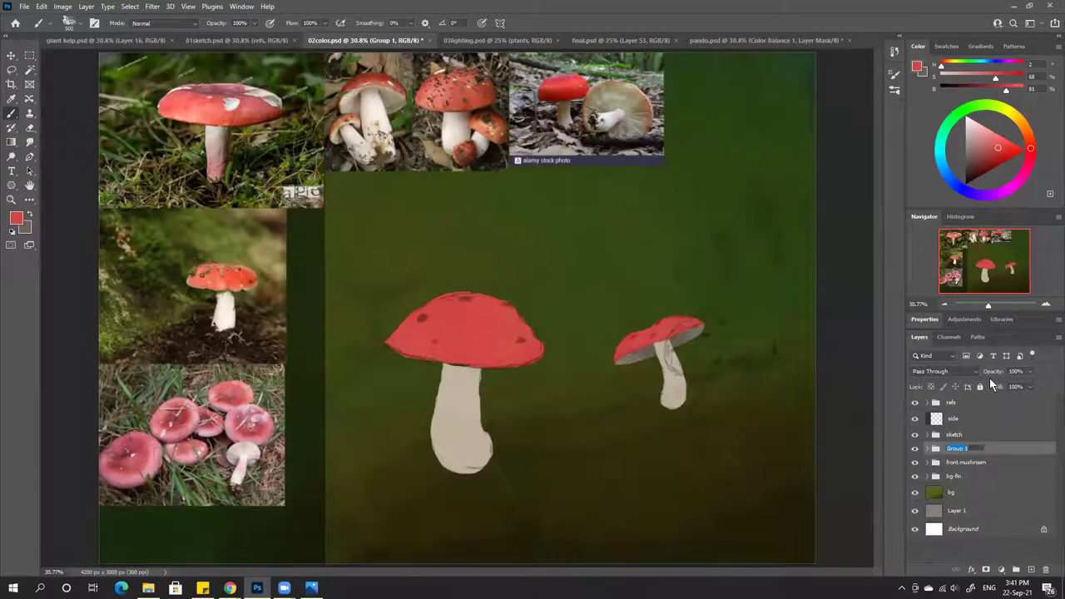
pyautogui.write('back mushroom')
pyautogui.press('Return')
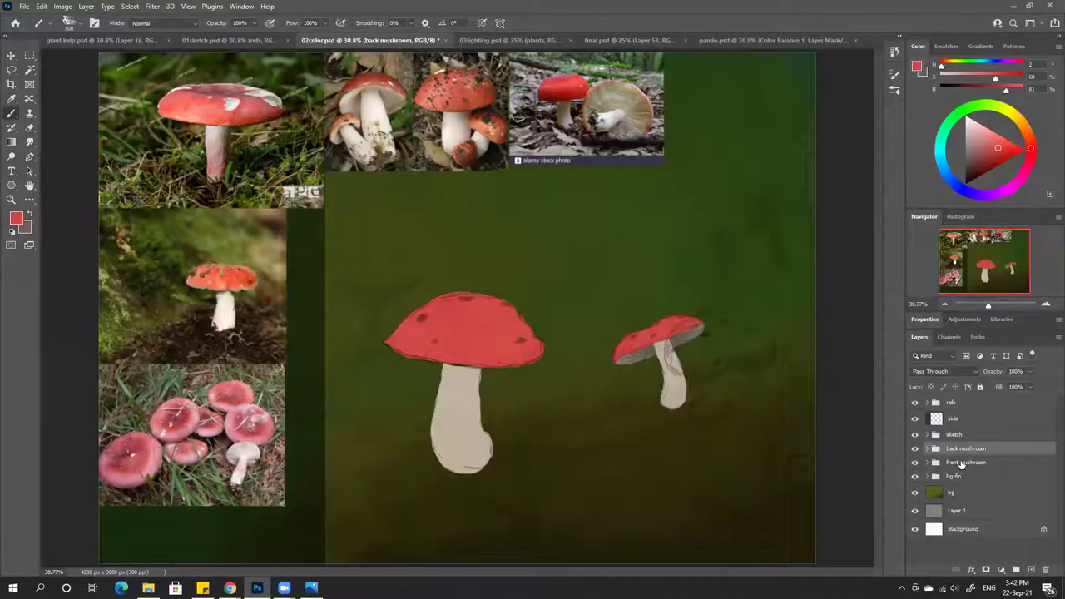
# Expand the front mushroom group and select its cap layer, keeping the sketch group shown over the painting
pyautogui.click(915, 435)
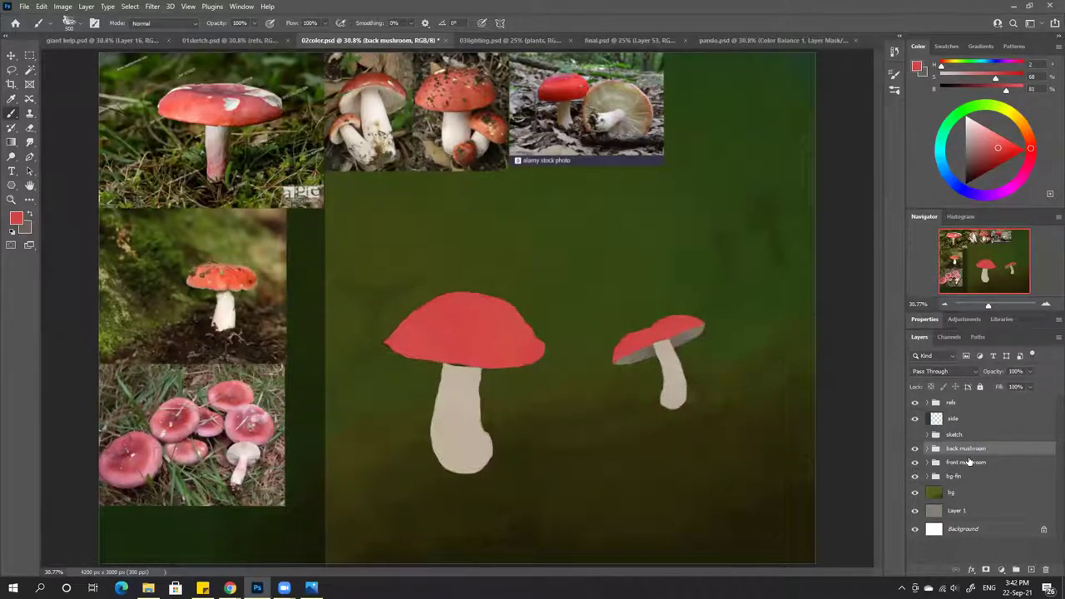
pyautogui.click(957, 463)
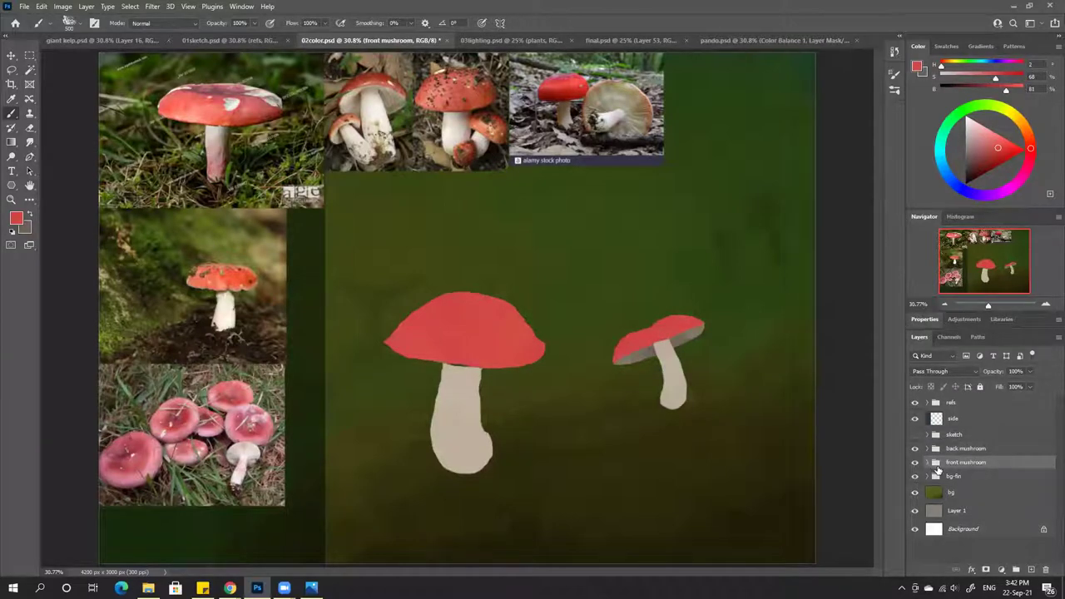
pyautogui.click(927, 463)
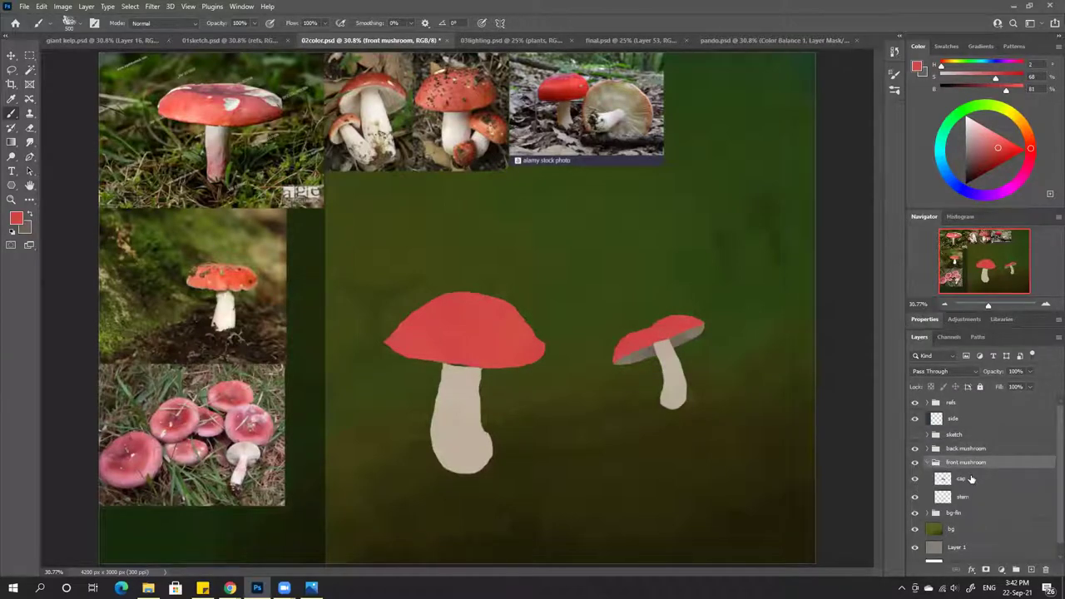
pyautogui.click(967, 480)
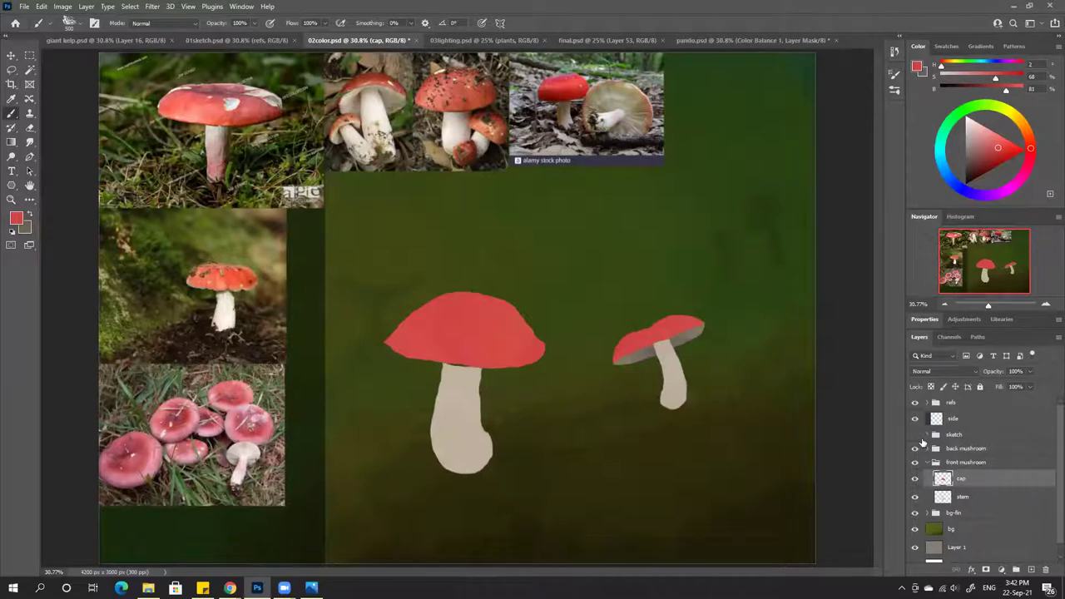
pyautogui.click(914, 434)
pyautogui.hotkey('ctrl', '+')
pyautogui.hotkey('ctrl', '+')
pyautogui.hotkey('ctrl', '+')
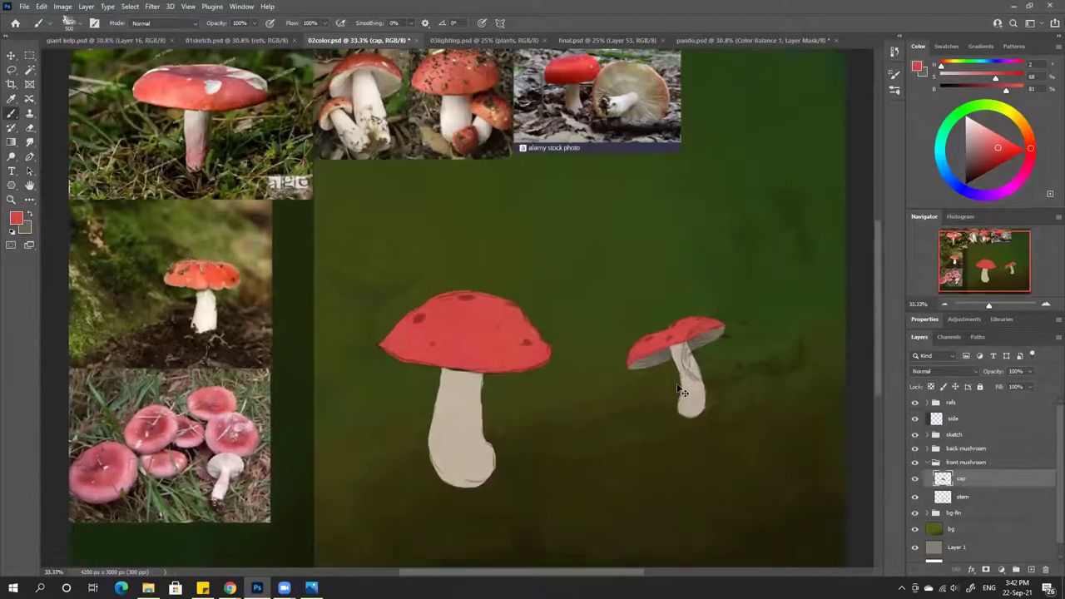
pyautogui.scroll(-5, 676, 383)
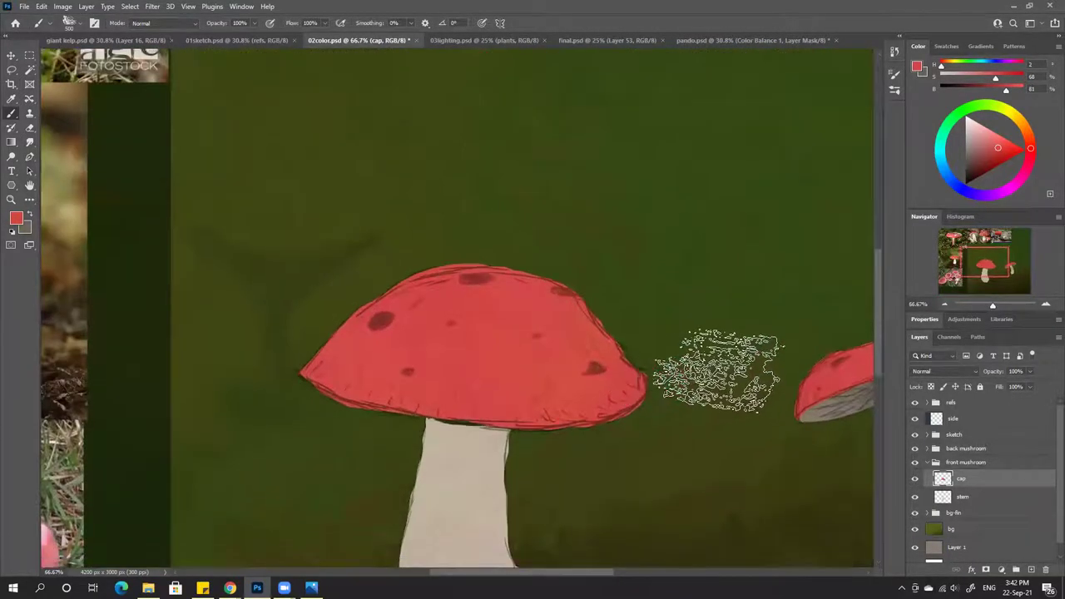
pyautogui.press('l')
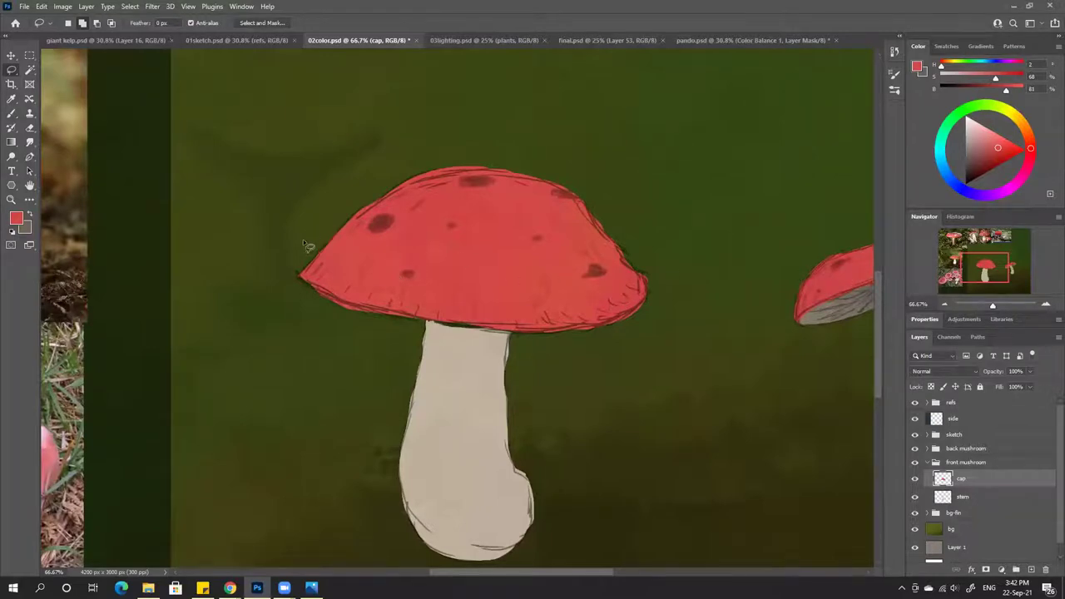
pyautogui.moveTo(301, 242)
pyautogui.mouseDown()
pyautogui.moveTo(320, 310)
pyautogui.moveTo(673, 313)
pyautogui.moveTo(553, 165)
pyautogui.moveTo(295, 238)
pyautogui.mouseUp()
pyautogui.moveTo(430, 327)
pyautogui.mouseDown()
pyautogui.moveTo(412, 373)
pyautogui.moveTo(409, 511)
pyautogui.moveTo(475, 553)
pyautogui.moveTo(561, 509)
pyautogui.moveTo(532, 341)
pyautogui.mouseUp()
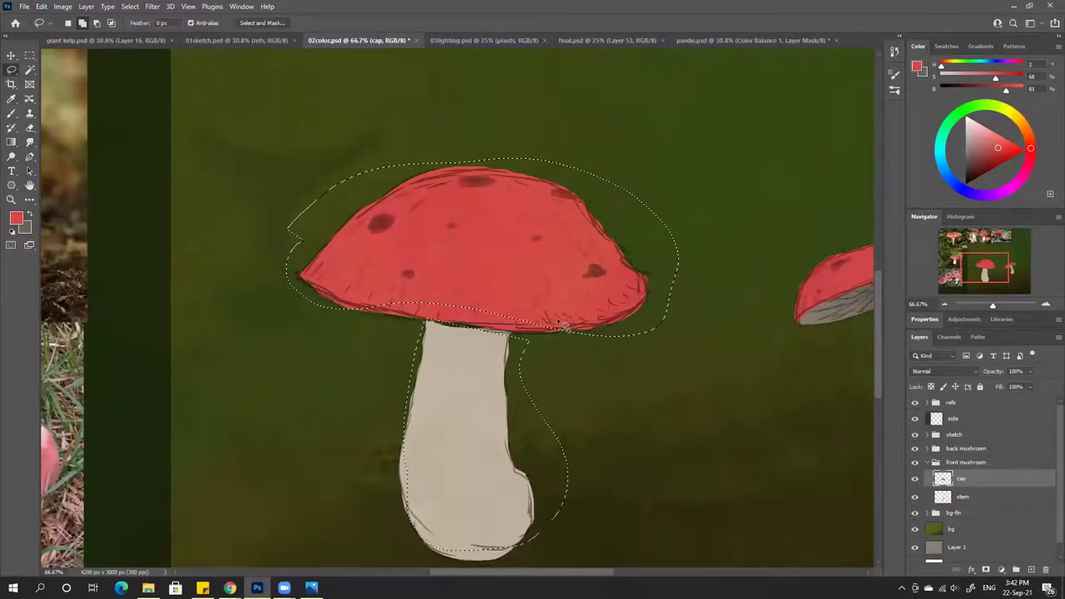
pyautogui.hotkey('ctrl', 'd')
pyautogui.moveTo(687, 357); pyautogui.dragTo(406, 408)
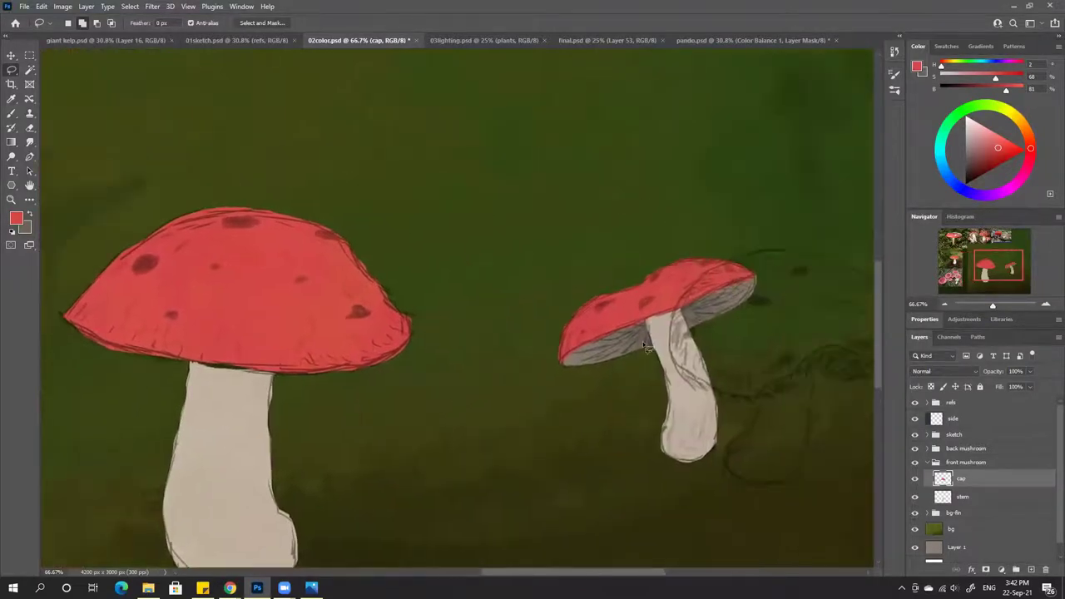
pyautogui.moveTo(646, 324)
pyautogui.mouseDown()
pyautogui.moveTo(753, 286)
pyautogui.moveTo(692, 342)
pyautogui.moveTo(600, 372)
pyautogui.moveTo(565, 367)
pyautogui.moveTo(573, 348)
pyautogui.moveTo(624, 319)
pyautogui.moveTo(691, 310)
pyautogui.mouseUp()
pyautogui.hotkey('ctrl', '0')
pyautogui.moveTo(571, 87)
pyautogui.mouseDown()
pyautogui.moveTo(582, 98)
pyautogui.moveTo(572, 87)
pyautogui.moveTo(559, 107)
pyautogui.mouseUp()
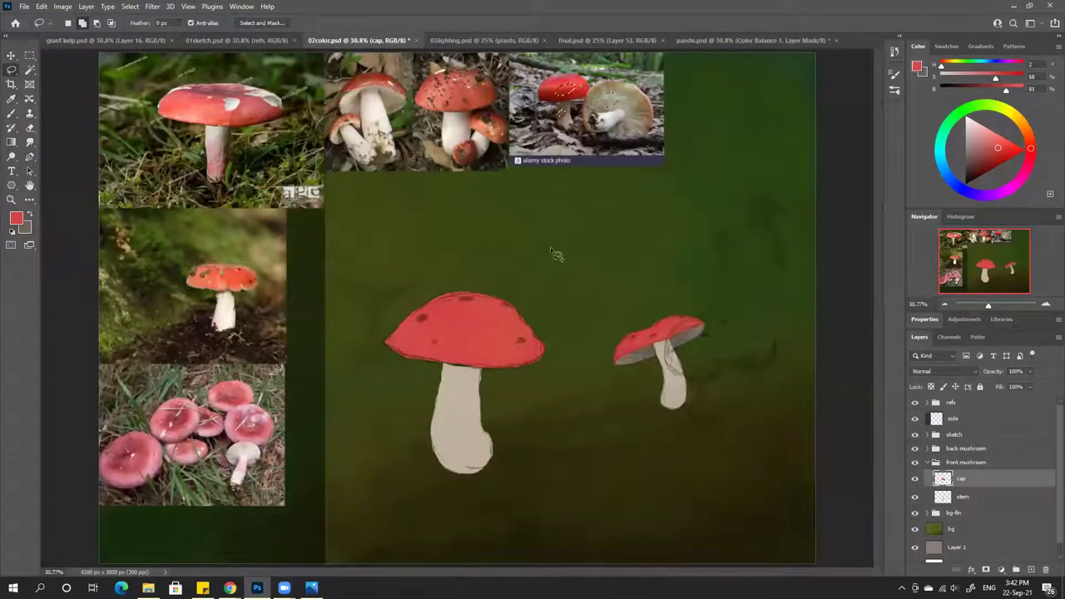
pyautogui.click(572, 344)
# On the front mushroom's stem layer, outline the gap under the cap with the Lasso tool, fill it with the sampled stem colour, and deselect
pyautogui.press('b')
pyautogui.scroll(3, 514, 341)
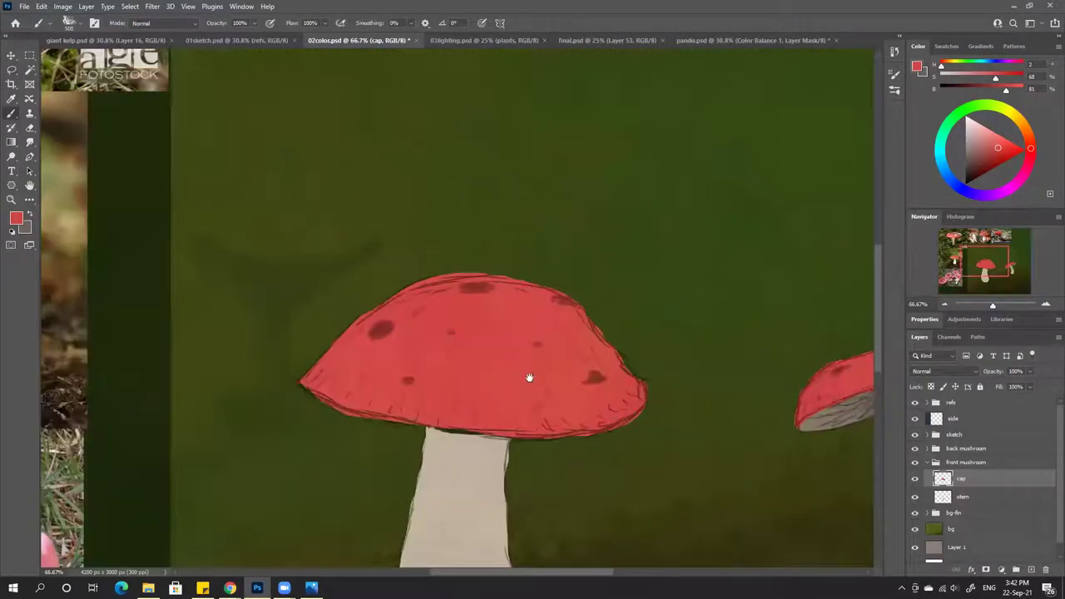
pyautogui.moveTo(529, 378); pyautogui.dragTo(528, 276)
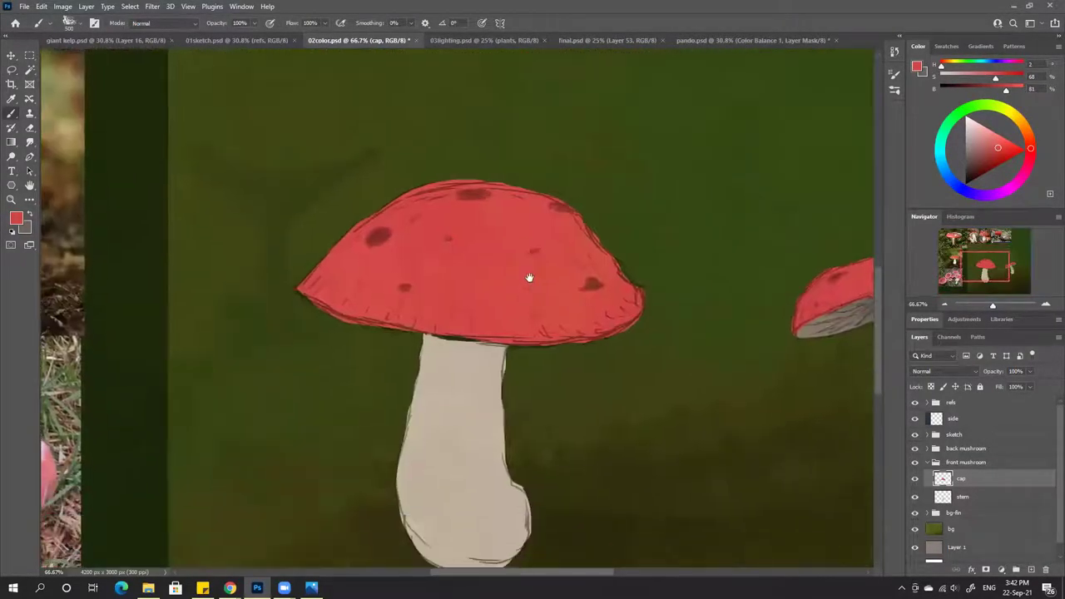
pyautogui.click(945, 497)
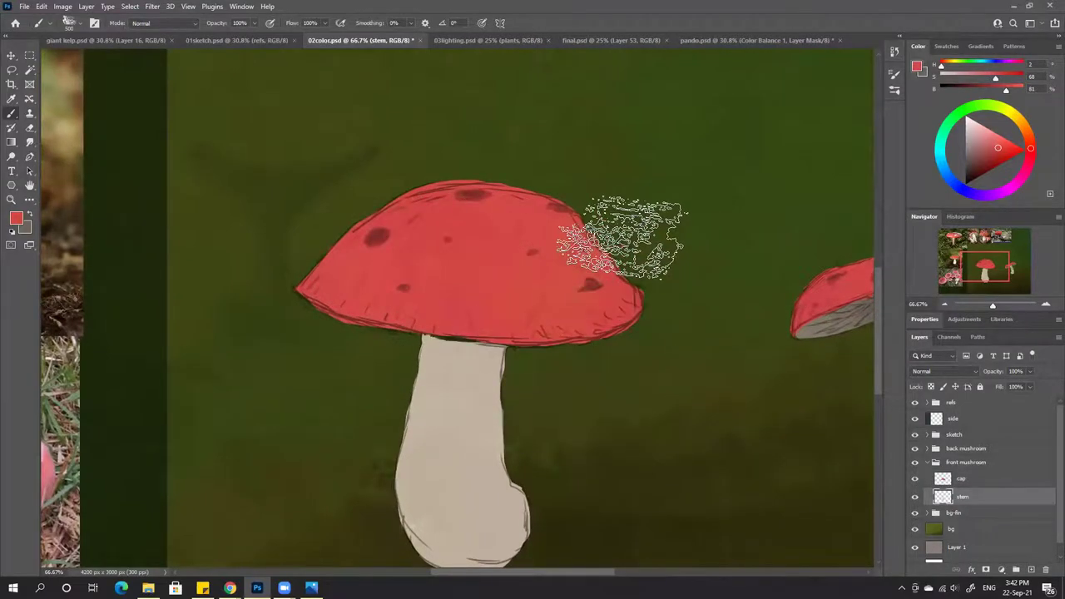
pyautogui.press('l')
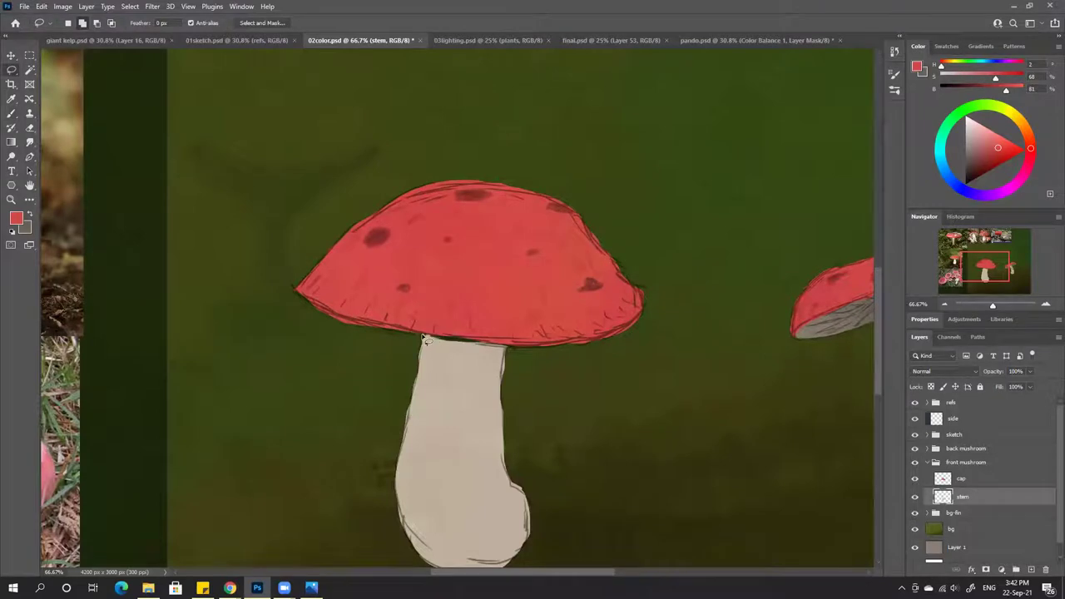
pyautogui.moveTo(425, 331)
pyautogui.mouseDown()
pyautogui.moveTo(514, 329)
pyautogui.moveTo(504, 356)
pyautogui.mouseUp()
pyautogui.press('b')
pyautogui.press('x')
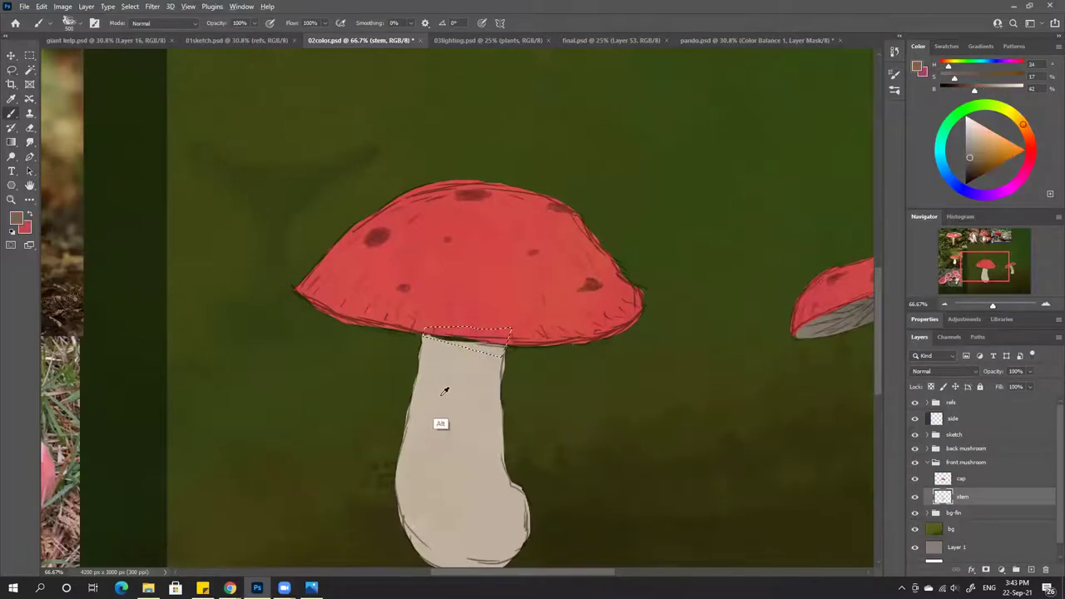
pyautogui.keyDown('alt'); pyautogui.click(441, 416); pyautogui.keyUp('alt')
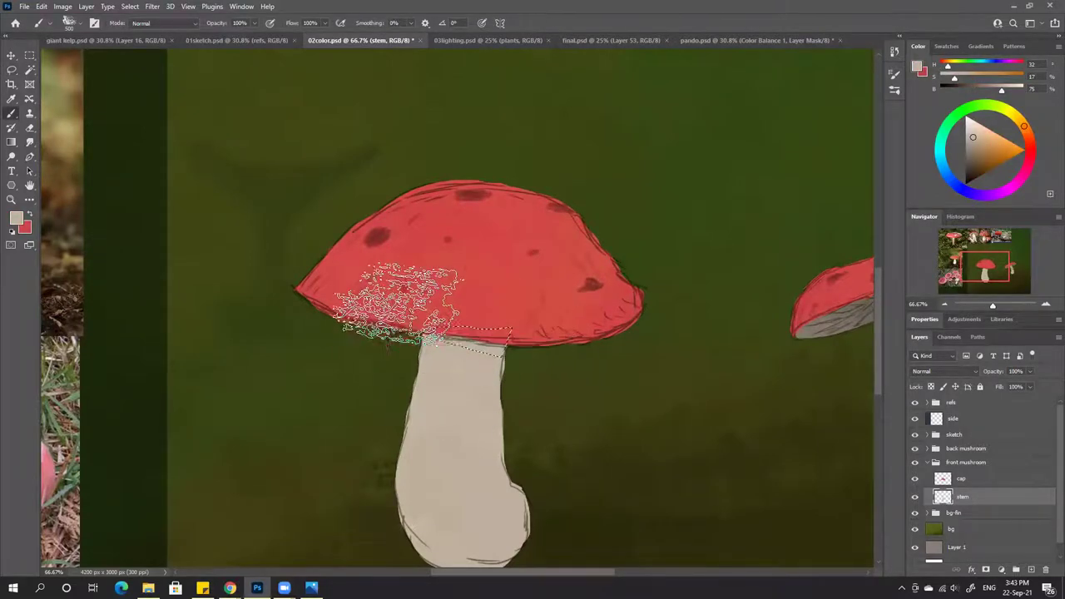
pyautogui.hotkey('ctrl', 'd')
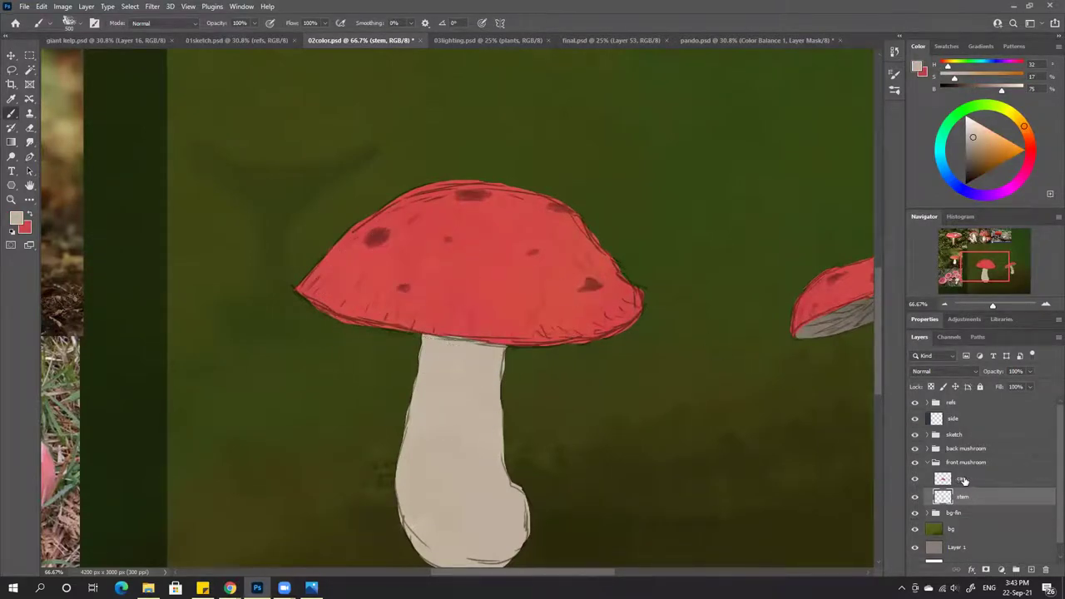
# Inspect the front mushroom's stem with its cap hidden and shown, and compare the painting with and without the sketch
pyautogui.click(915, 479)
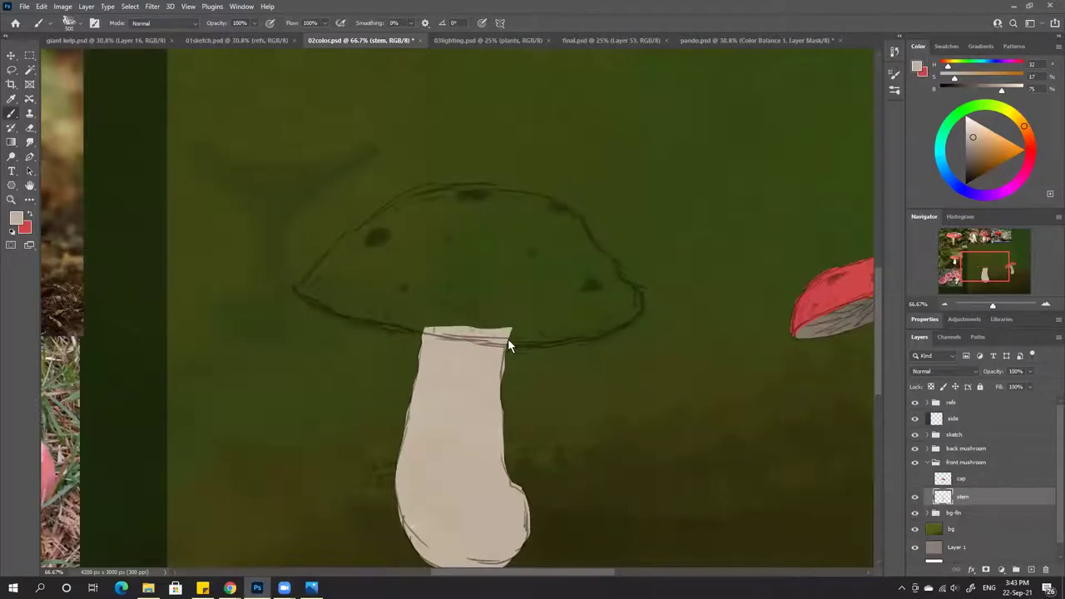
pyautogui.click(915, 479)
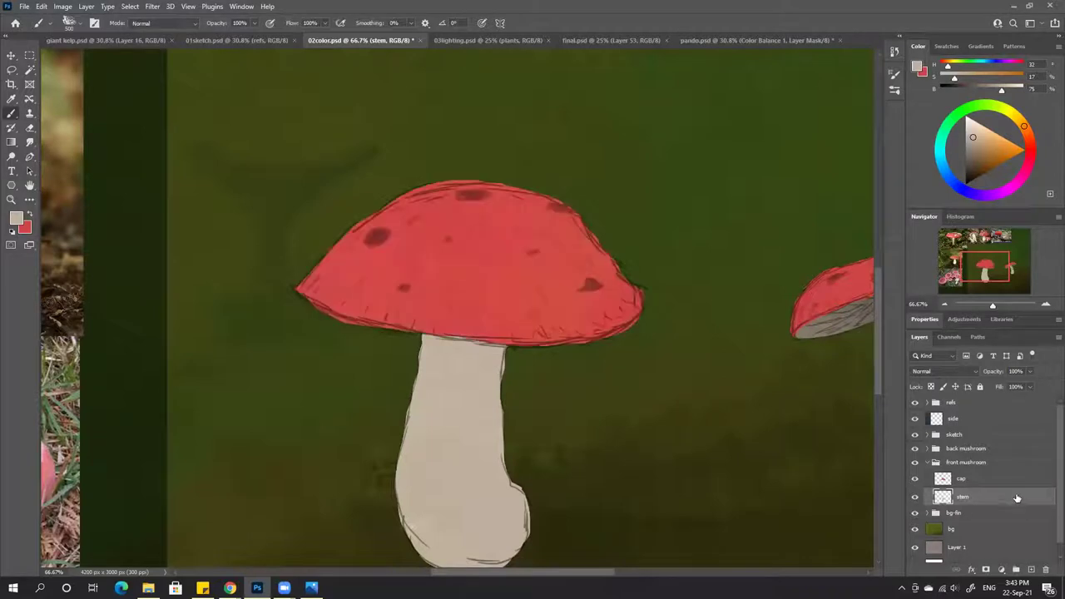
pyautogui.hotkey('ctrl', '0')
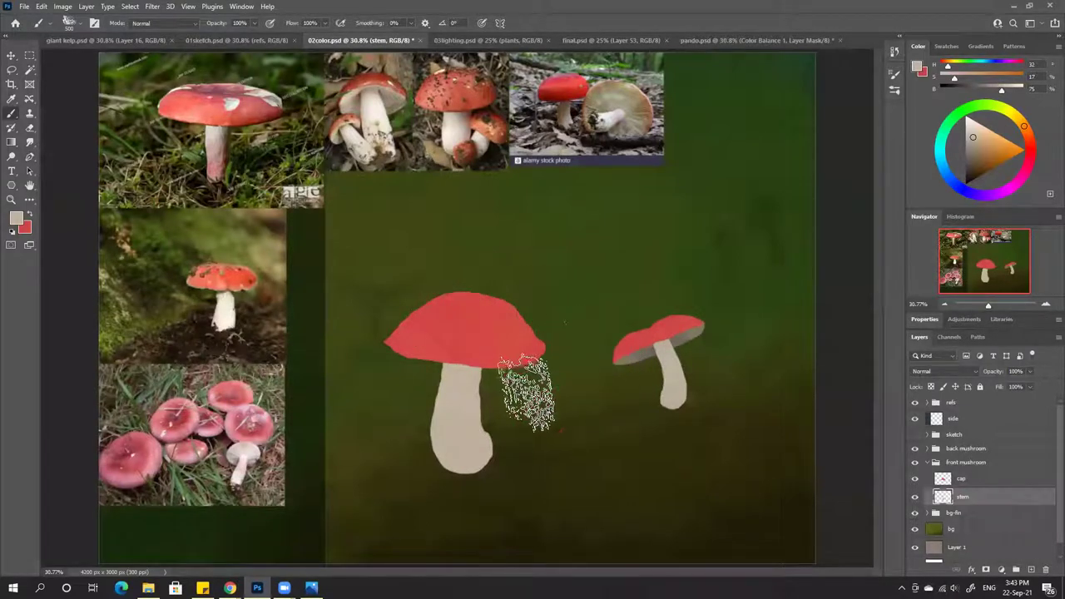
pyautogui.hotkey('ctrl', '+')
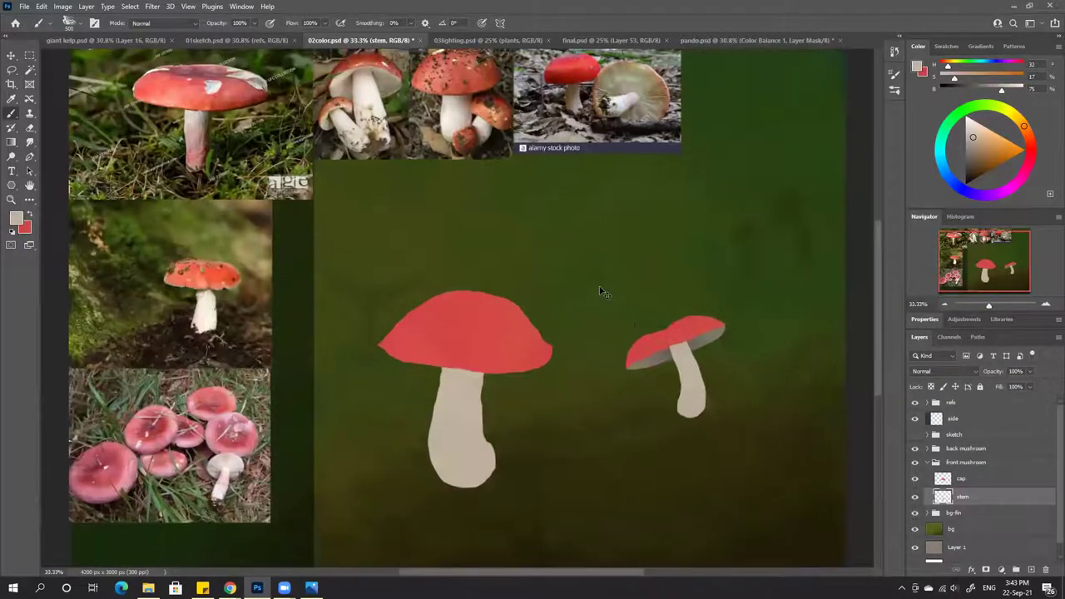
pyautogui.hotkey('ctrl', '+')
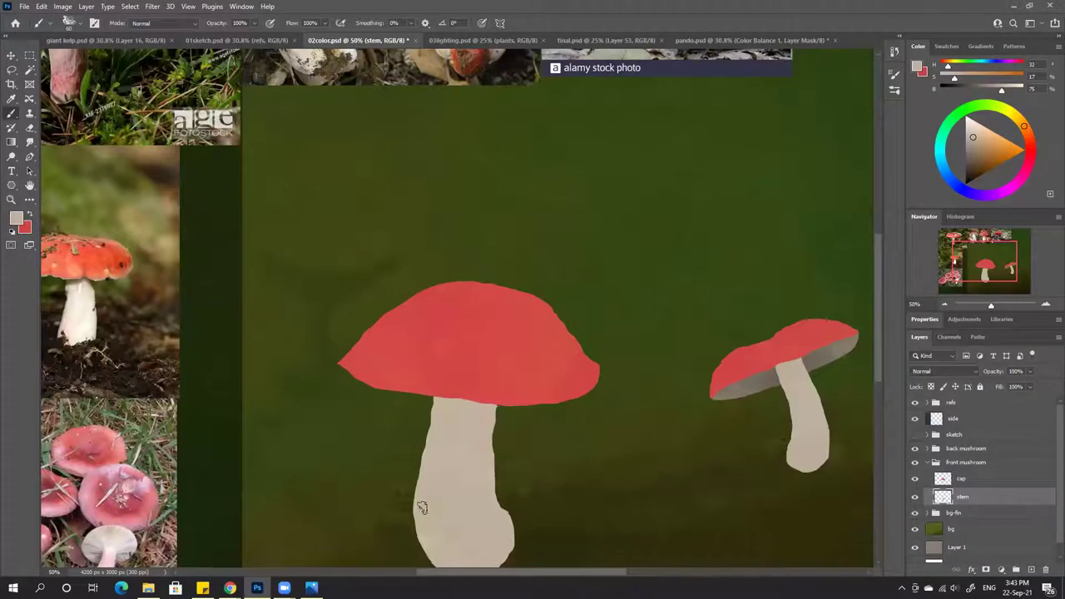
pyautogui.click(915, 434)
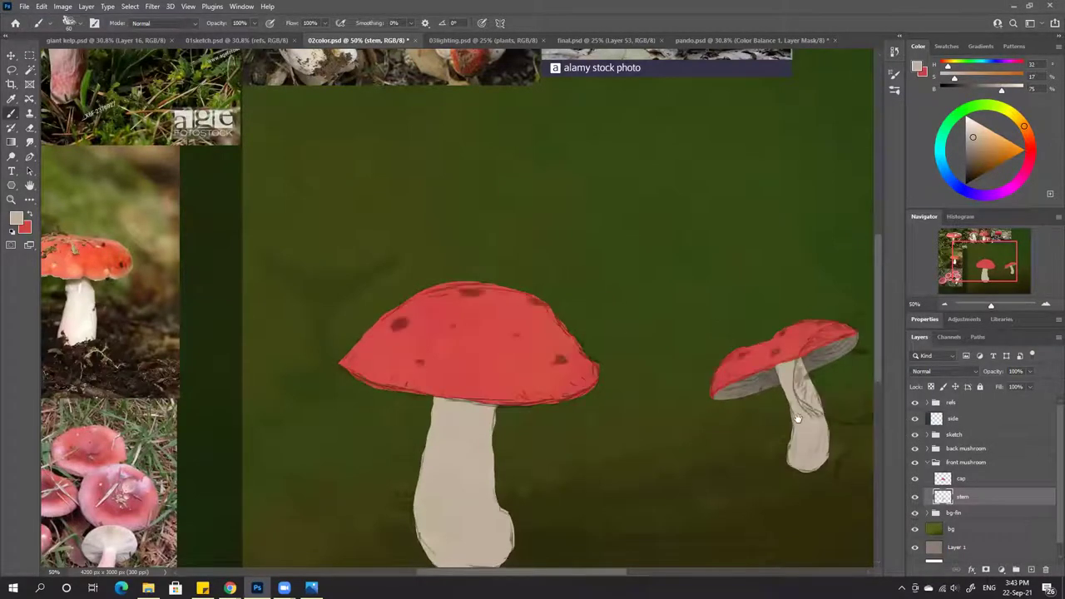
# Add a new layer above the back mushroom group, move the front mushroom group above it, and reselect the new layer
pyautogui.moveTo(723, 401); pyautogui.dragTo(571, 398)
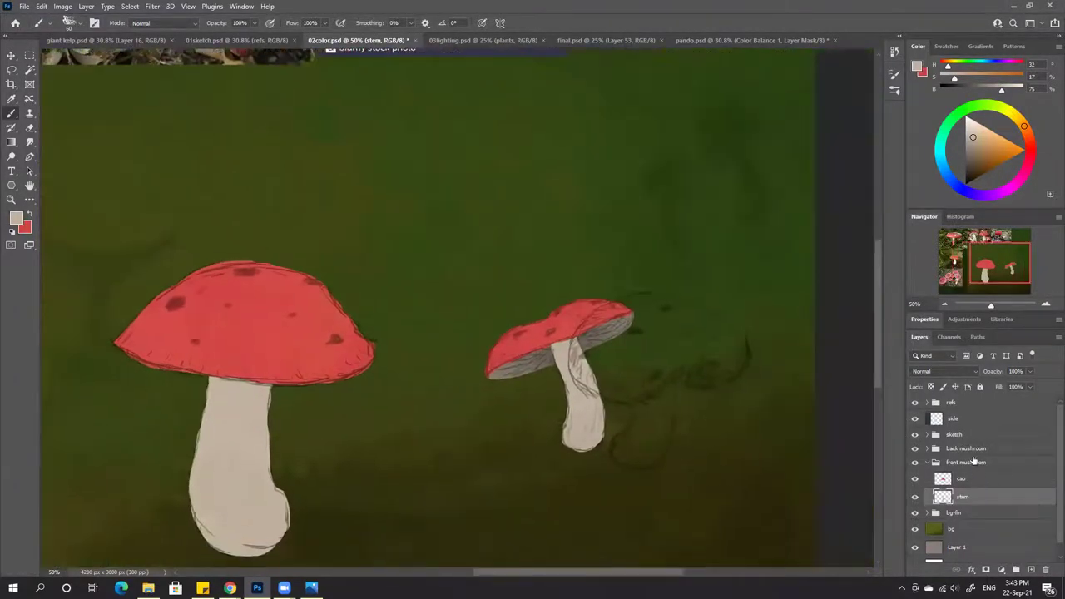
pyautogui.click(973, 450)
pyautogui.click(1031, 569)
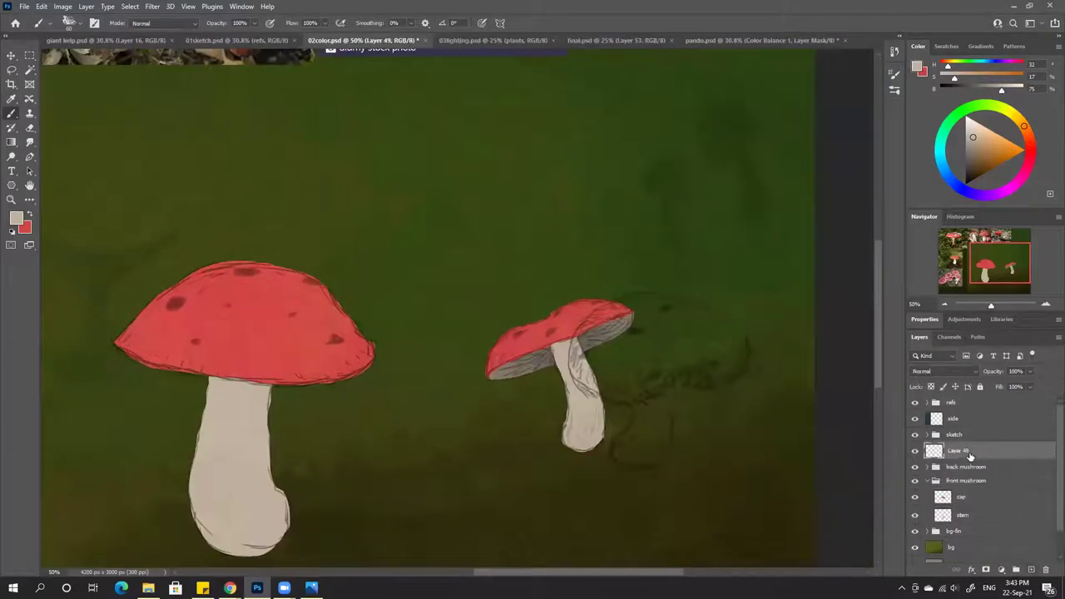
pyautogui.moveTo(706, 427); pyautogui.dragTo(677, 357)
pyautogui.click(930, 482)
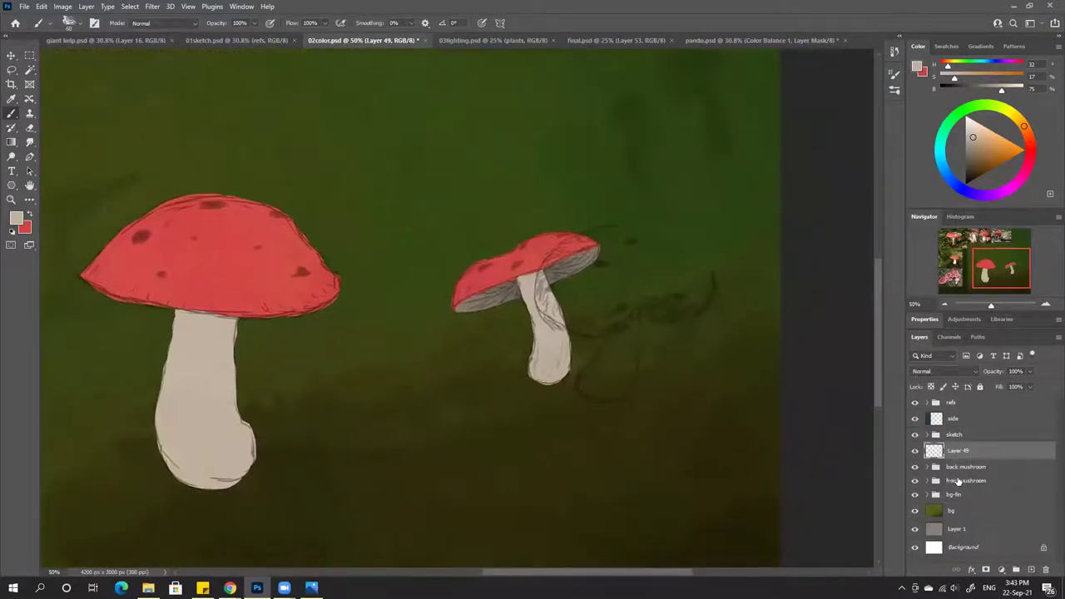
pyautogui.moveTo(961, 482); pyautogui.dragTo(980, 446)
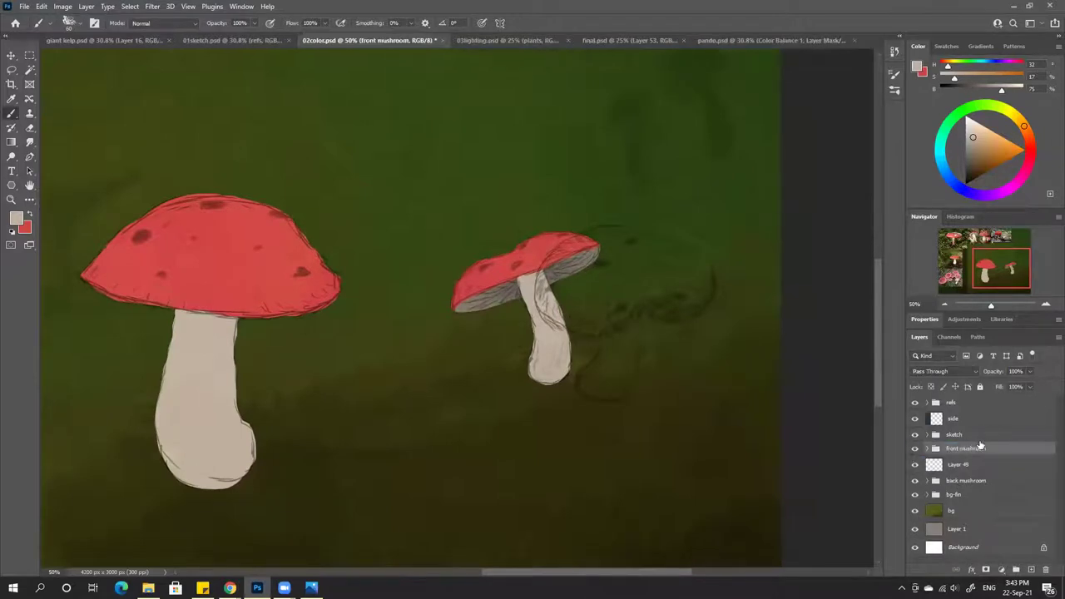
pyautogui.click(960, 466)
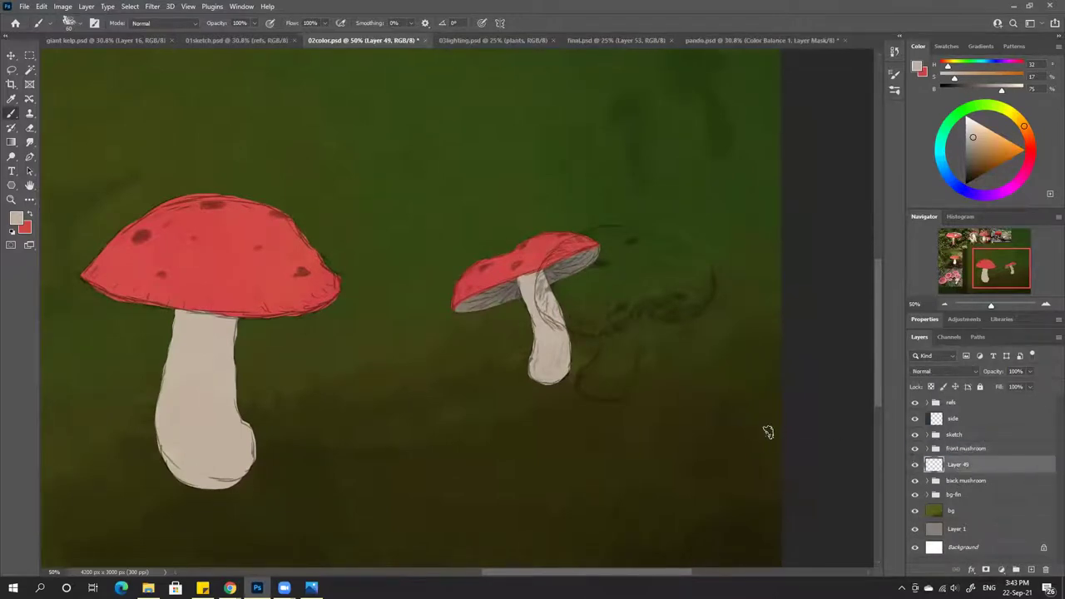
# Outline the sketched cap of the rightmost mushroom with the Lasso tool, adding to the selection until the whole cap is enclosed
pyautogui.press('l')
pyautogui.moveTo(674, 359); pyautogui.dragTo(546, 404)
pyautogui.hotkey('ctrl', '+')
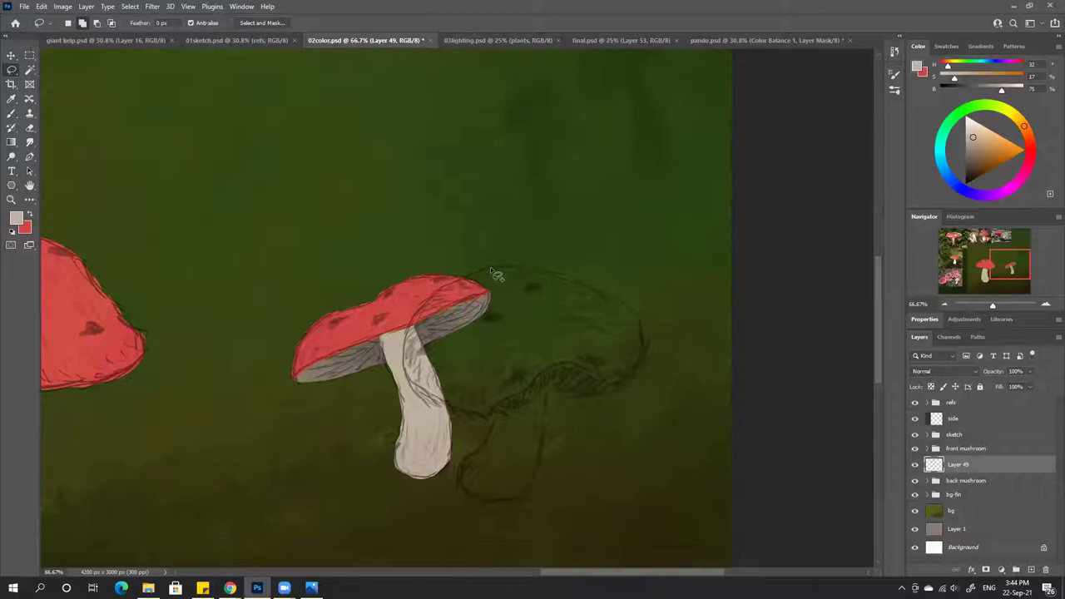
pyautogui.moveTo(491, 270)
pyautogui.mouseDown()
pyautogui.moveTo(437, 290)
pyautogui.moveTo(407, 342)
pyautogui.mouseUp()
pyautogui.moveTo(405, 381)
pyautogui.mouseDown()
pyautogui.moveTo(437, 401)
pyautogui.moveTo(500, 376)
pyautogui.moveTo(508, 331)
pyautogui.mouseUp()
pyautogui.hotkey('ctrl', 'd')
pyautogui.moveTo(486, 276)
pyautogui.mouseDown()
pyautogui.moveTo(582, 288)
pyautogui.moveTo(593, 306)
pyautogui.moveTo(571, 326)
pyautogui.mouseUp()
pyautogui.moveTo(431, 303)
pyautogui.mouseDown()
pyautogui.moveTo(406, 357)
pyautogui.moveTo(413, 380)
pyautogui.moveTo(431, 397)
pyautogui.moveTo(479, 396)
pyautogui.mouseUp()
pyautogui.moveTo(435, 399)
pyautogui.mouseDown()
pyautogui.moveTo(492, 415)
pyautogui.moveTo(528, 385)
pyautogui.moveTo(486, 361)
pyautogui.mouseUp()
pyautogui.moveTo(536, 386)
pyautogui.mouseDown()
pyautogui.moveTo(580, 372)
pyautogui.moveTo(608, 380)
pyautogui.moveTo(567, 337)
pyautogui.moveTo(467, 363)
pyautogui.mouseUp()
pyautogui.hotkey('ctrl', 'd')
pyautogui.hotkey('ctrl', 'shift', 'd')
pyautogui.moveTo(601, 380)
pyautogui.mouseDown()
pyautogui.moveTo(623, 388)
pyautogui.moveTo(649, 356)
pyautogui.moveTo(637, 312)
pyautogui.moveTo(577, 303)
pyautogui.moveTo(536, 337)
pyautogui.mouseUp()
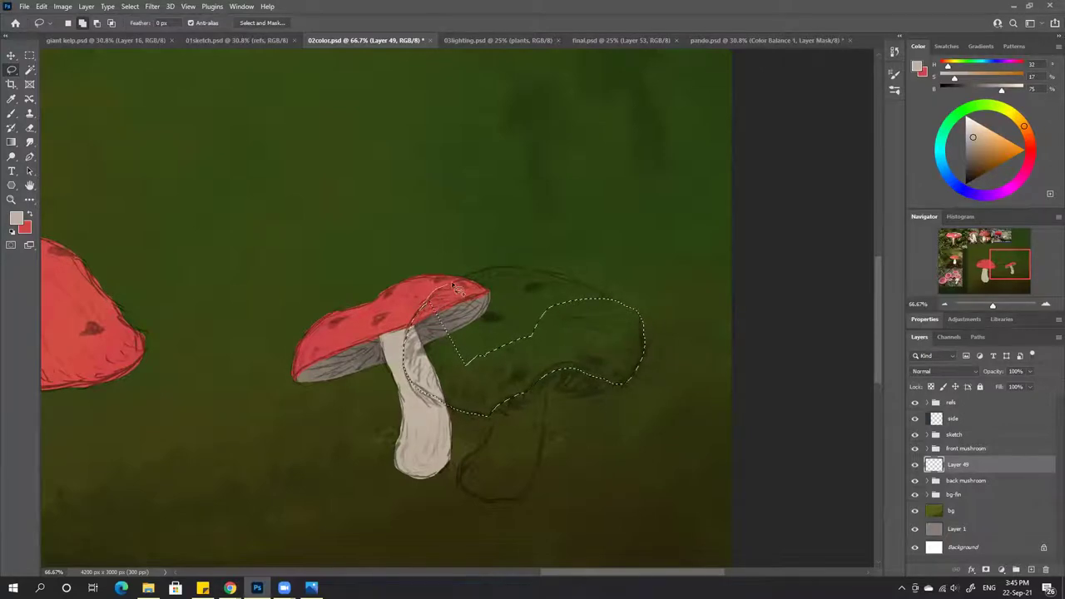
pyautogui.moveTo(454, 285)
pyautogui.mouseDown()
pyautogui.moveTo(524, 270)
pyautogui.moveTo(559, 283)
pyautogui.moveTo(613, 345)
pyautogui.moveTo(623, 310)
pyautogui.mouseUp()
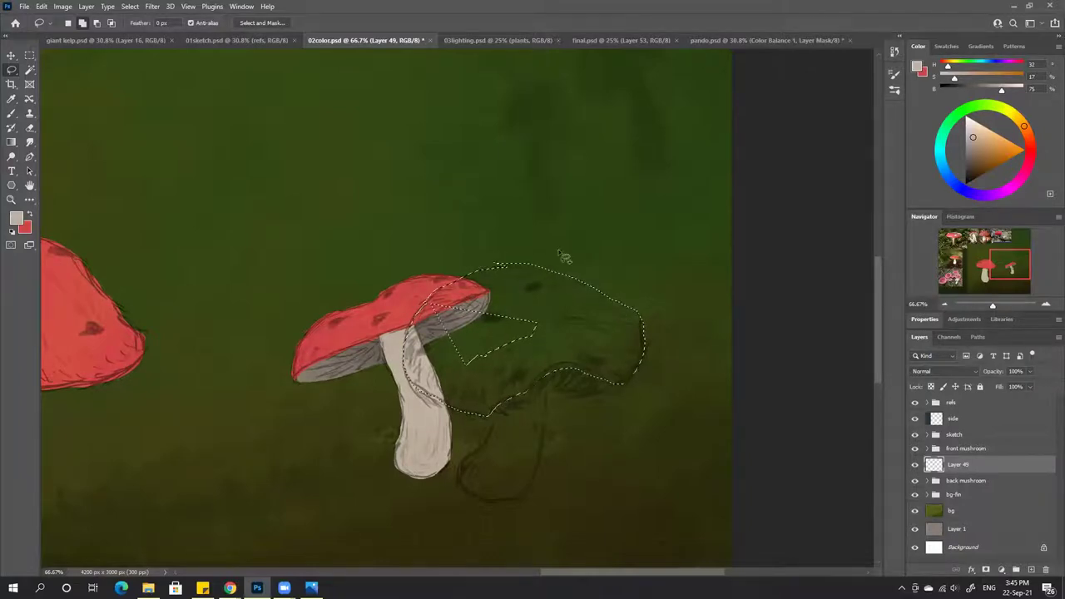
pyautogui.moveTo(564, 258)
pyautogui.mouseDown()
pyautogui.moveTo(573, 265)
pyautogui.moveTo(491, 270)
pyautogui.moveTo(519, 275)
pyautogui.mouseUp()
# Paint the selected cap of the rightmost mushroom solid red, deselect, and check the shape without the sketch
pyautogui.hotkey('ctrl', '-')
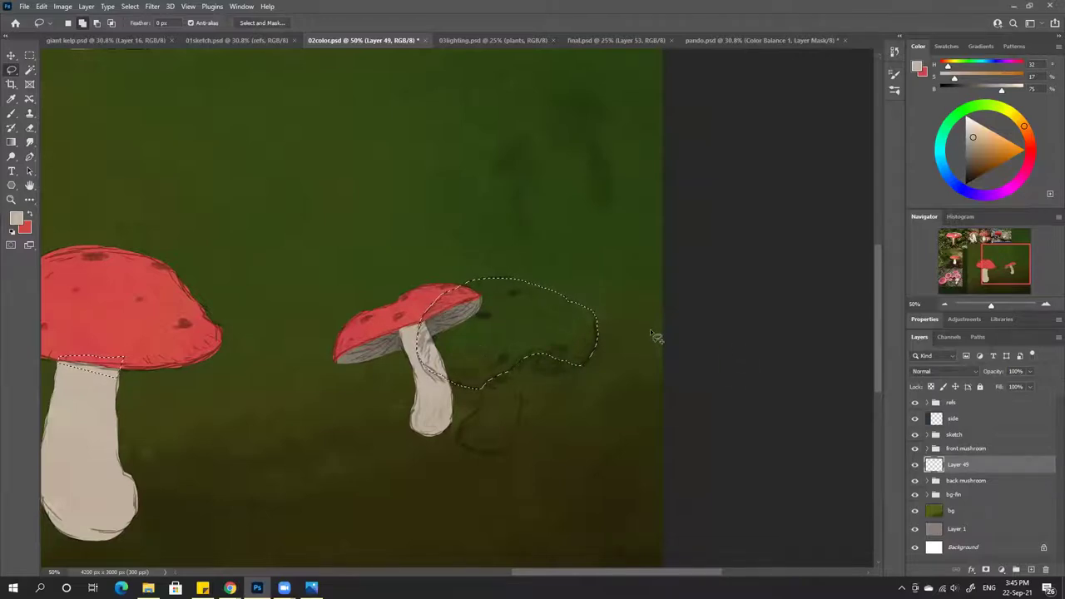
pyautogui.press('b')
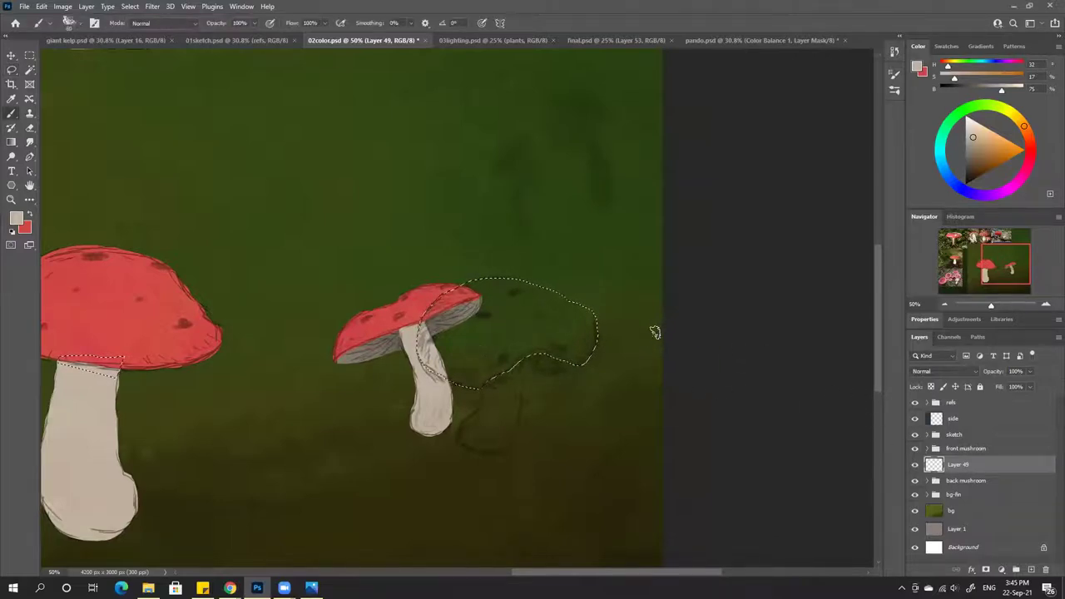
pyautogui.press('x')
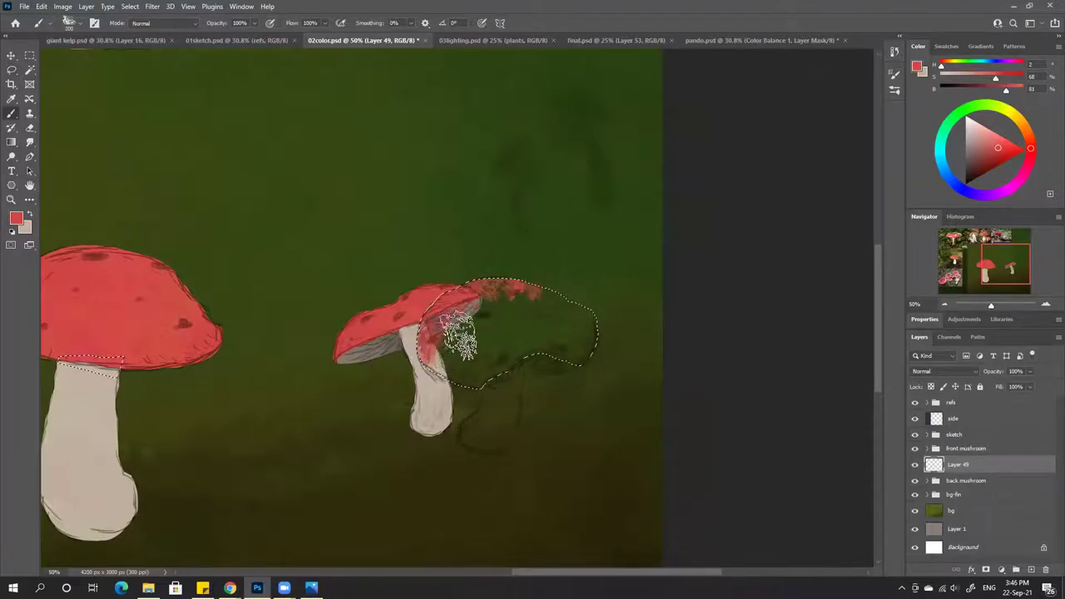
pyautogui.moveTo(459, 336); pyautogui.dragTo(560, 238)
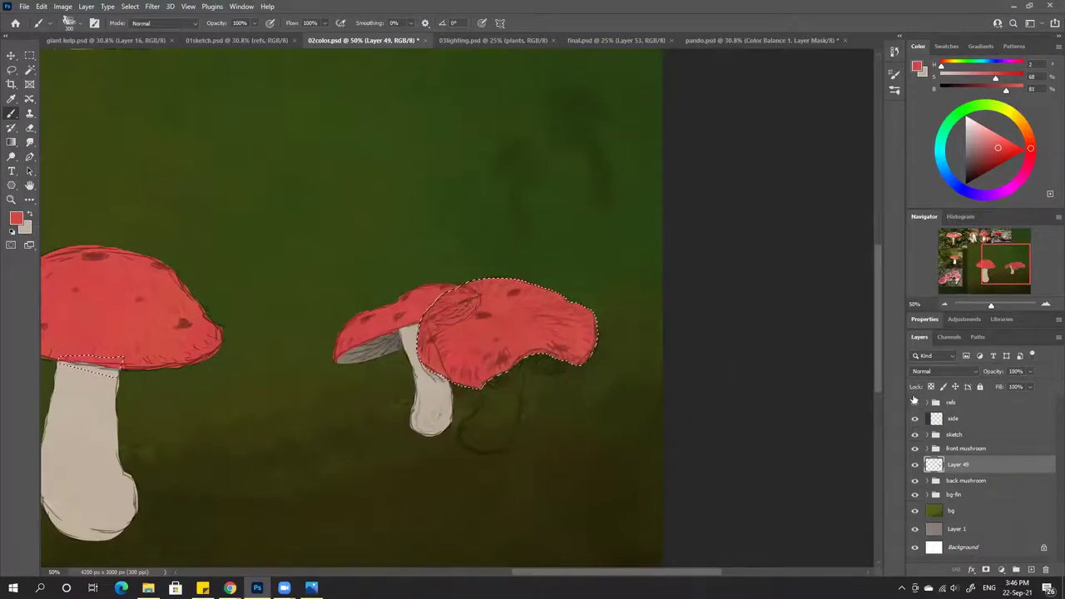
pyautogui.hotkey('ctrl', 'd')
pyautogui.click(914, 436)
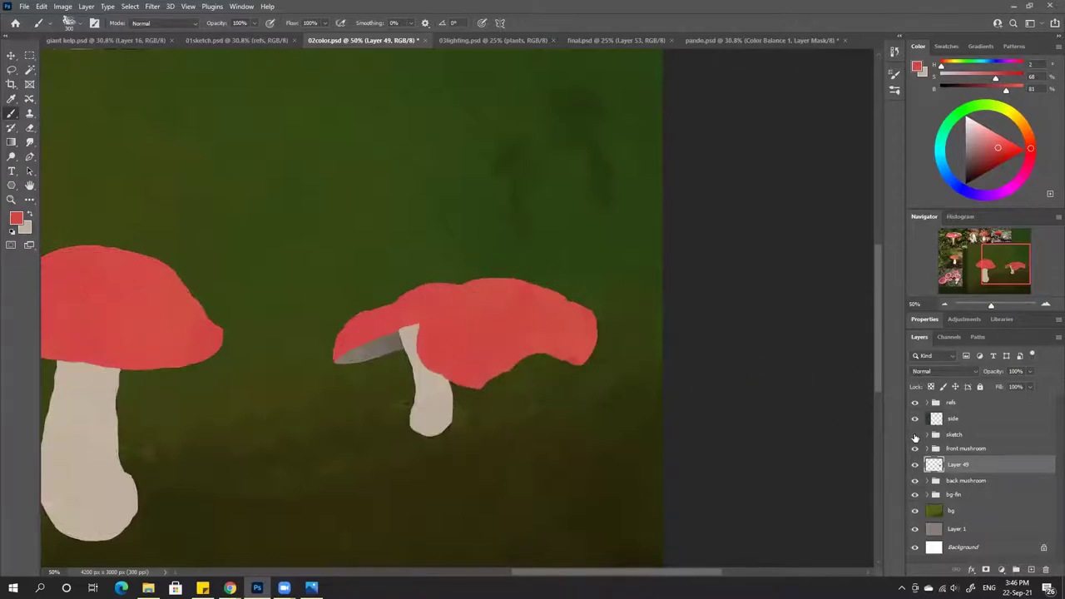
pyautogui.click(914, 434)
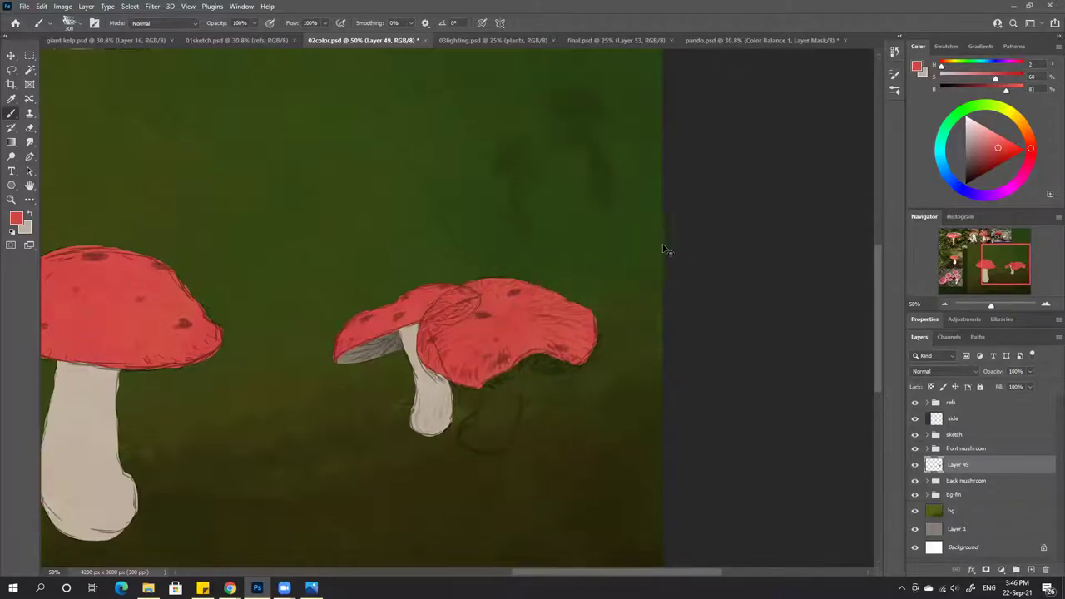
# Shade the centre of the rightmost cap with darker reds at 67% and 58% brightness, hiding the sketch group
pyautogui.scroll(-2, 663, 250)
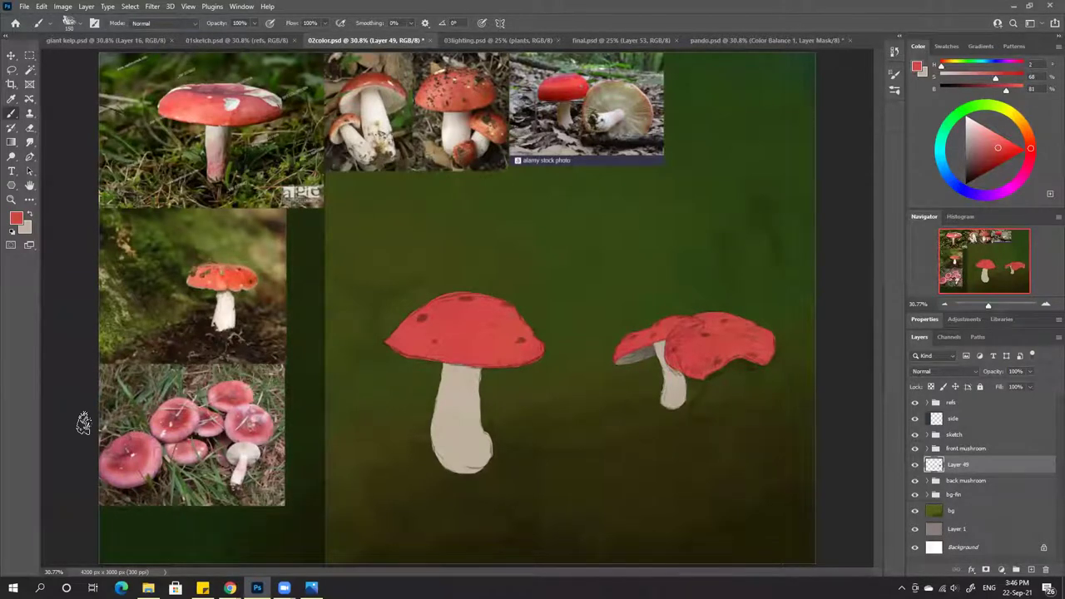
pyautogui.click(998, 89)
pyautogui.moveTo(998, 94); pyautogui.dragTo(995, 91)
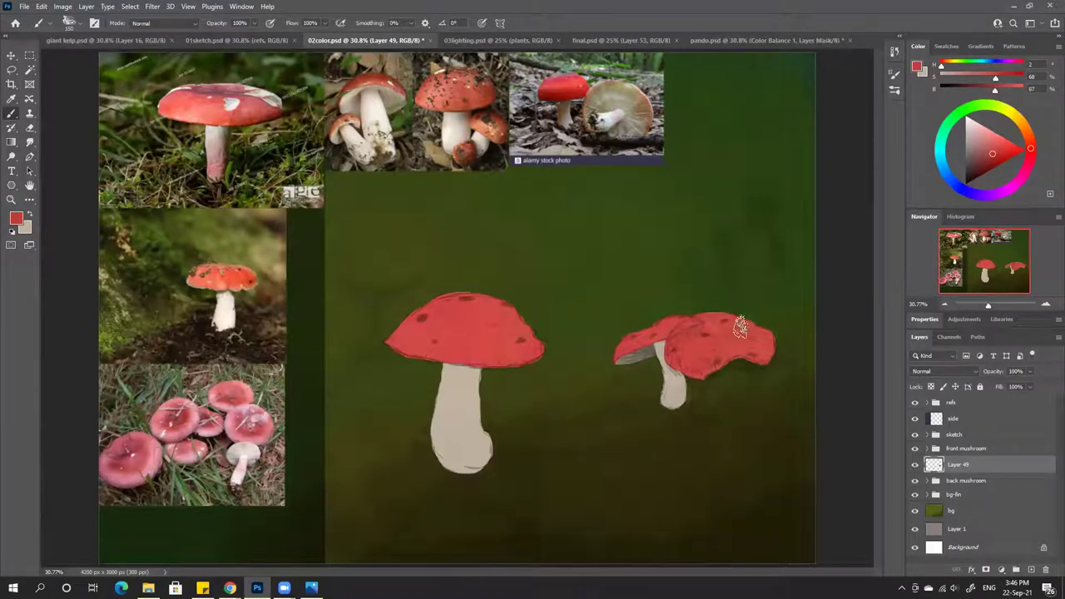
pyautogui.moveTo(705, 330)
pyautogui.mouseDown()
pyautogui.moveTo(746, 343)
pyautogui.moveTo(731, 328)
pyautogui.moveTo(707, 343)
pyautogui.moveTo(699, 333)
pyautogui.moveTo(712, 338)
pyautogui.moveTo(711, 325)
pyautogui.moveTo(740, 339)
pyautogui.moveTo(697, 354)
pyautogui.mouseUp()
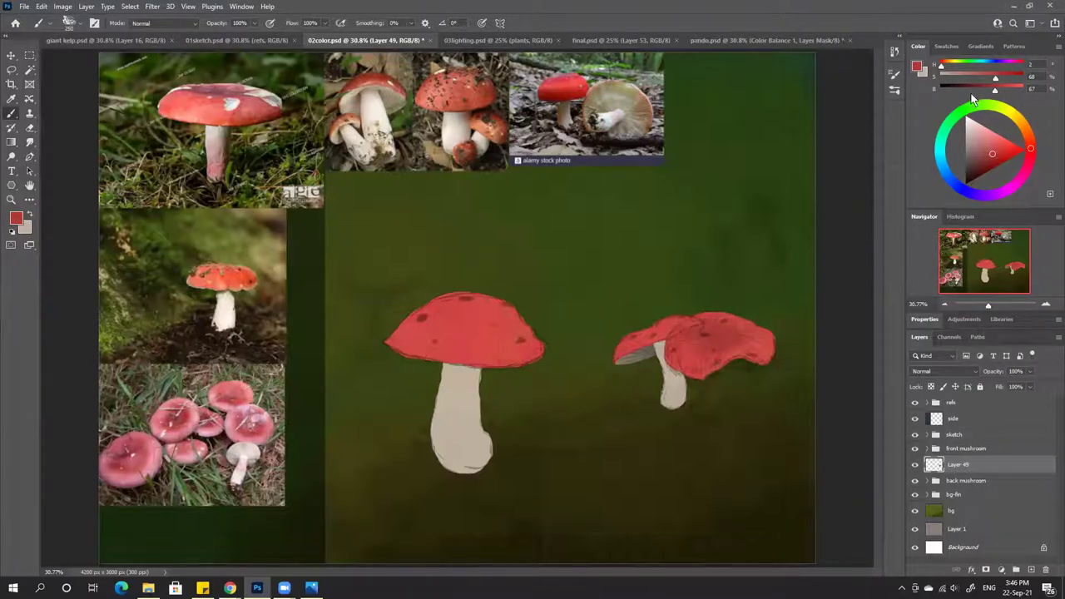
pyautogui.moveTo(990, 94); pyautogui.dragTo(987, 93)
pyautogui.click(915, 435)
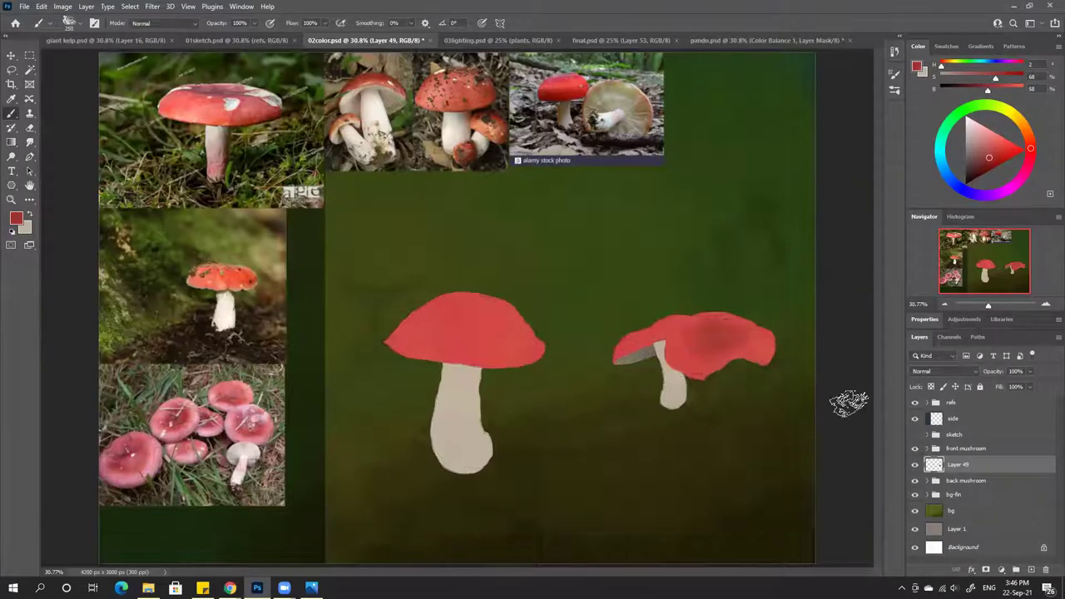
pyautogui.moveTo(721, 335)
pyautogui.mouseDown()
pyautogui.moveTo(737, 337)
pyautogui.moveTo(722, 337)
pyautogui.mouseUp()
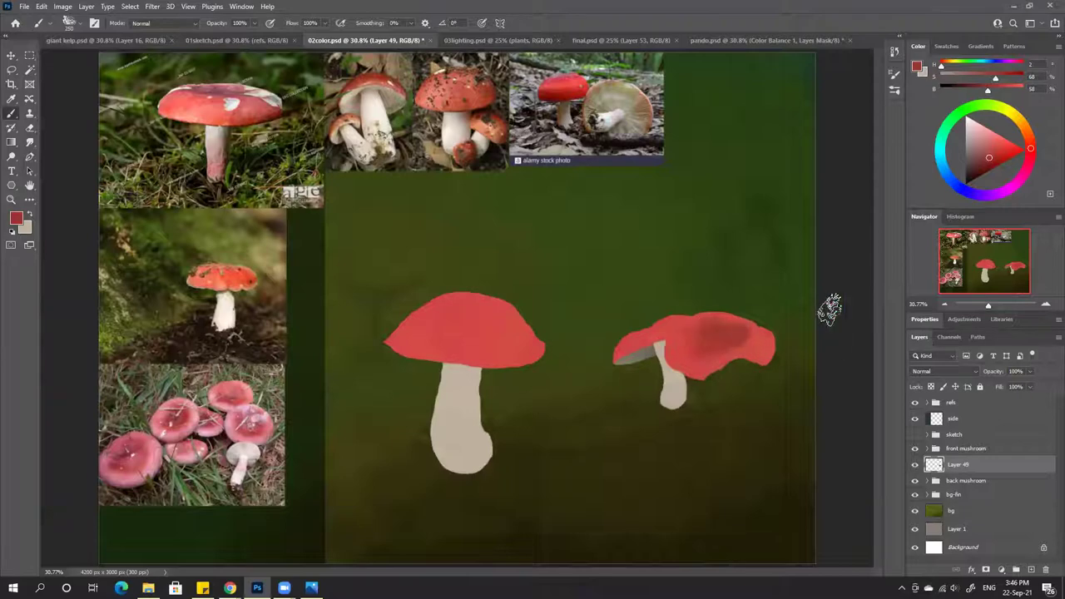
# Soften the dark centre of the rightmost cap with red sampled from its edge at 50% brush opacity
pyautogui.keyDown('alt'); pyautogui.click(761, 354); pyautogui.keyUp('alt')
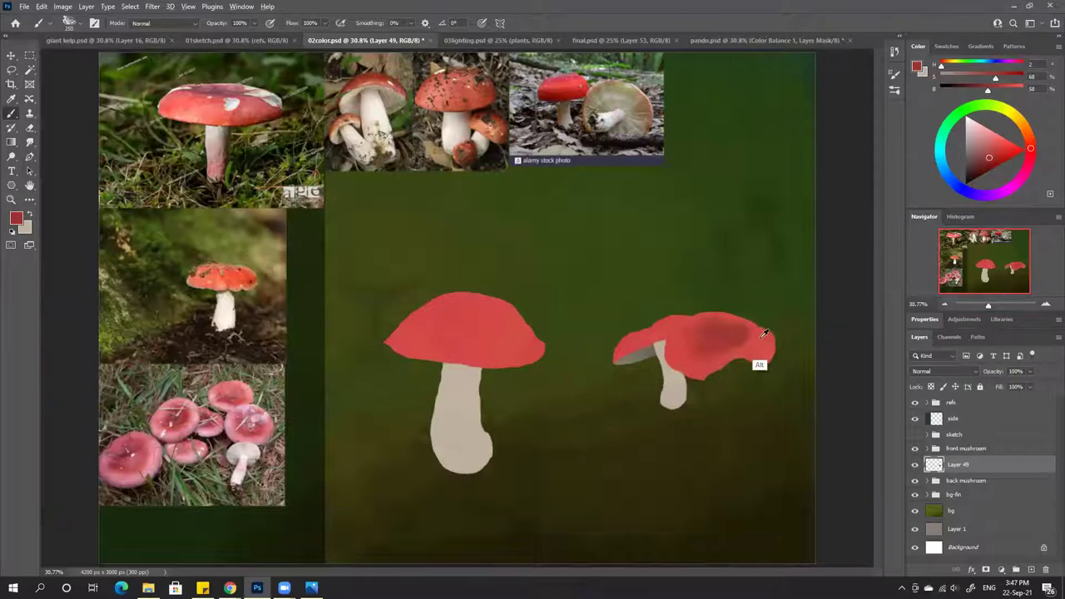
pyautogui.press('5')
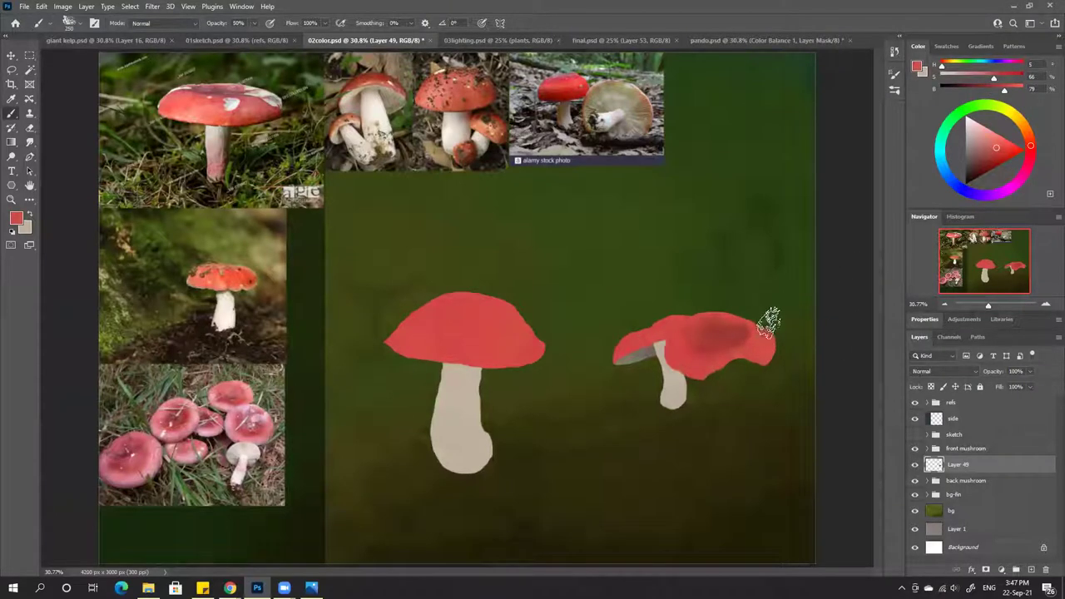
pyautogui.moveTo(747, 338)
pyautogui.mouseDown()
pyautogui.moveTo(701, 328)
pyautogui.moveTo(690, 312)
pyautogui.moveTo(671, 340)
pyautogui.moveTo(684, 367)
pyautogui.mouseUp()
# Brush a lighter red with 58% saturation and 85% brightness along the rightmost cap's edges, and show the sketch again
pyautogui.click(1012, 87)
pyautogui.click(984, 78)
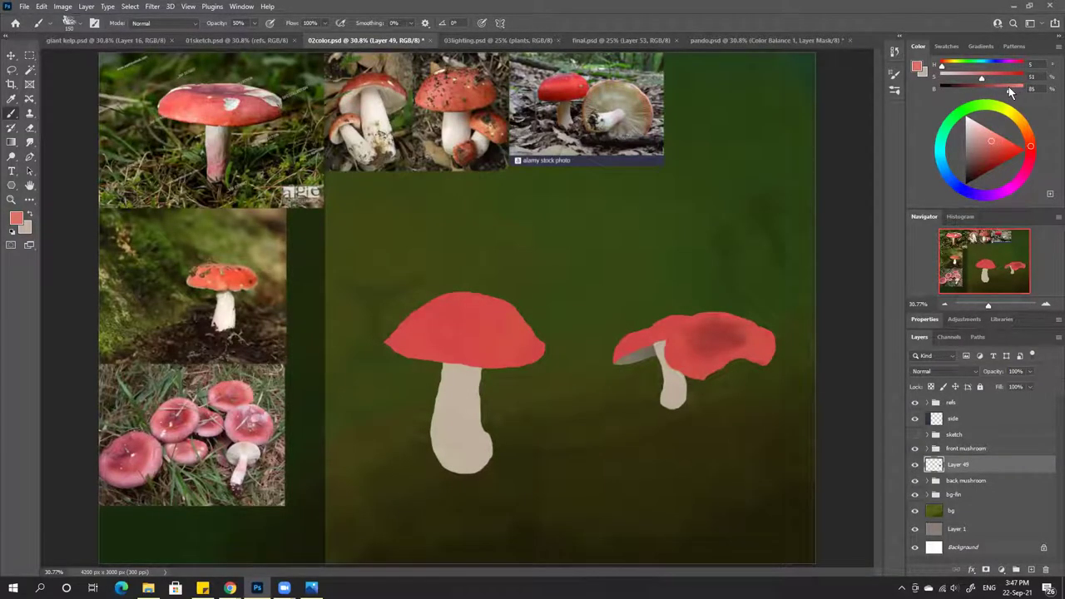
pyautogui.click(988, 76)
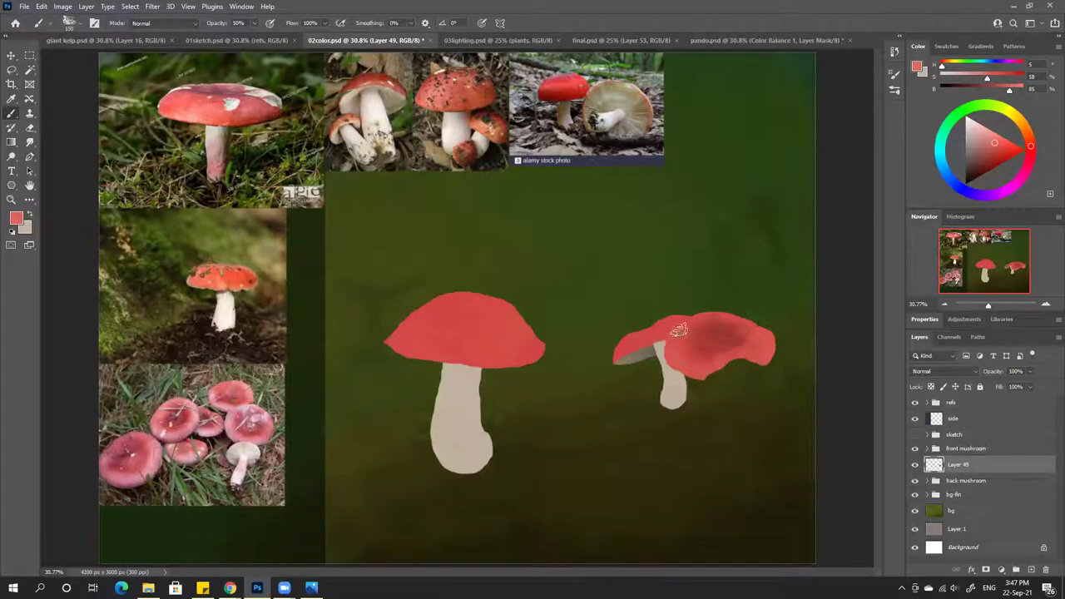
pyautogui.moveTo(713, 313)
pyautogui.mouseDown()
pyautogui.moveTo(767, 322)
pyautogui.moveTo(752, 319)
pyautogui.moveTo(771, 330)
pyautogui.moveTo(765, 375)
pyautogui.moveTo(756, 356)
pyautogui.moveTo(753, 366)
pyautogui.moveTo(687, 368)
pyautogui.mouseUp()
pyautogui.click(916, 434)
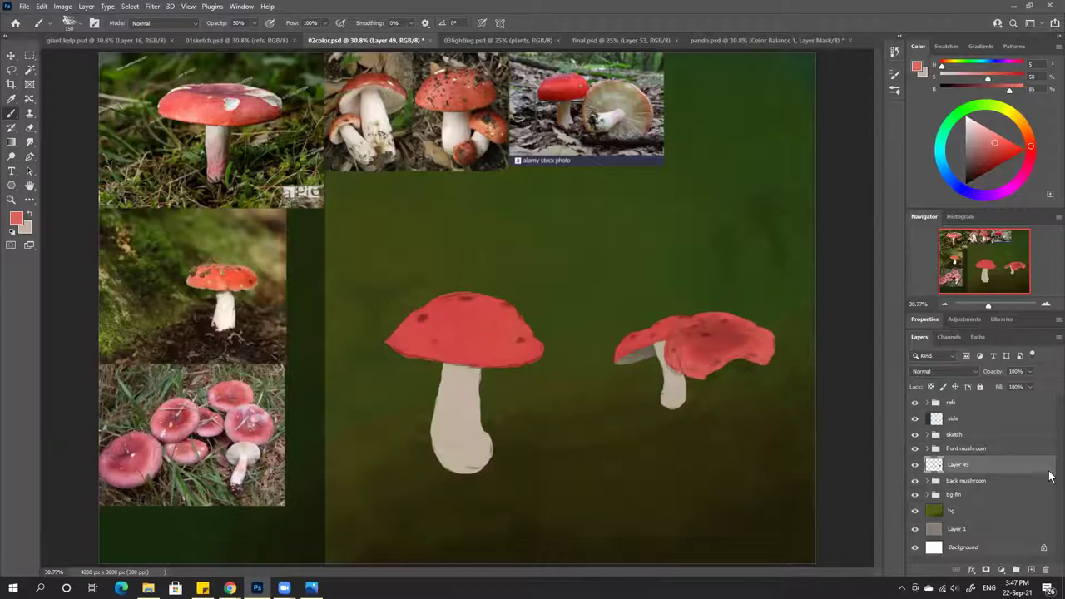
# Rename the layer holding the rightmost mushroom's red cap to cap
pyautogui.doubleClick(956, 465)
pyautogui.write('cap')
pyautogui.press('Return')
# Add a new layer between the cap layer and the back mushroom group, and lasso the gill area under the rightmost cap
pyautogui.click(947, 480)
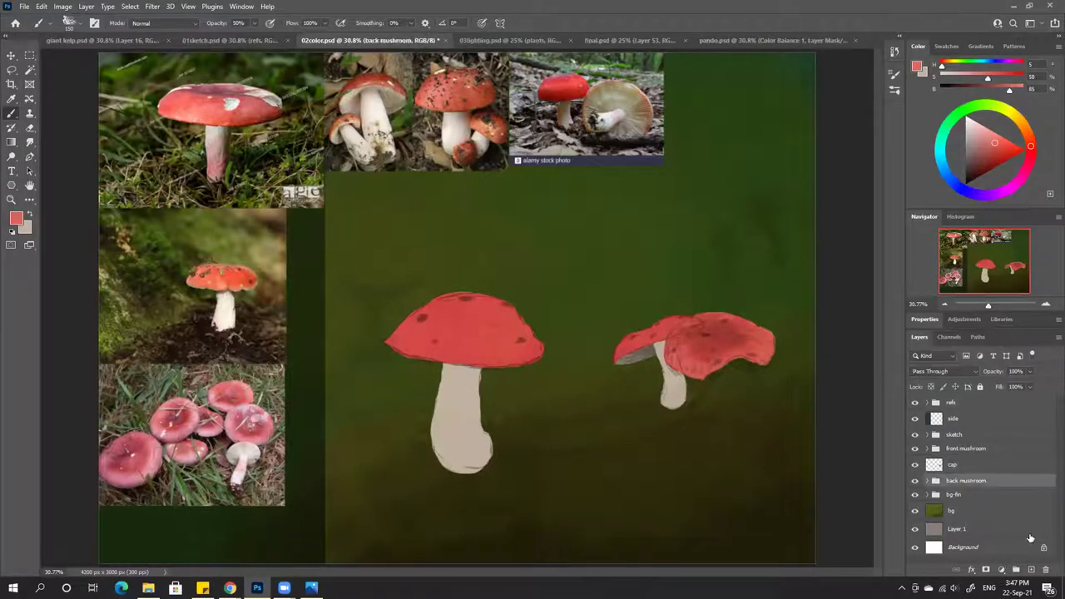
pyautogui.click(1030, 571)
pyautogui.hotkey('ctrl', '+')
pyautogui.hotkey('ctrl', '+')
pyautogui.hotkey('ctrl', '+')
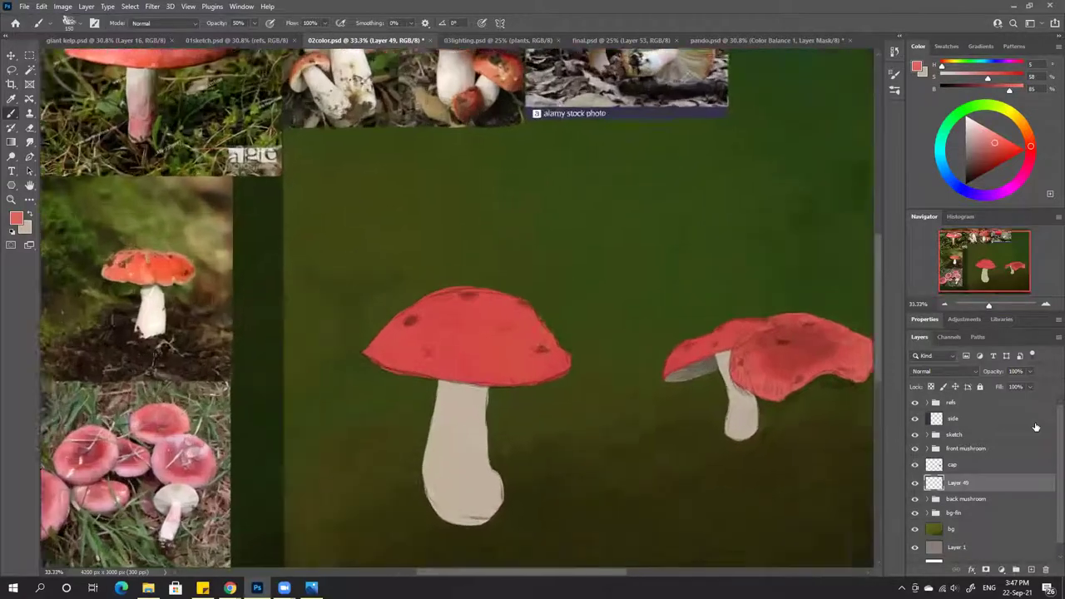
pyautogui.moveTo(786, 308)
pyautogui.mouseDown()
pyautogui.moveTo(657, 277)
pyautogui.moveTo(316, 257)
pyautogui.mouseUp()
pyautogui.press('l')
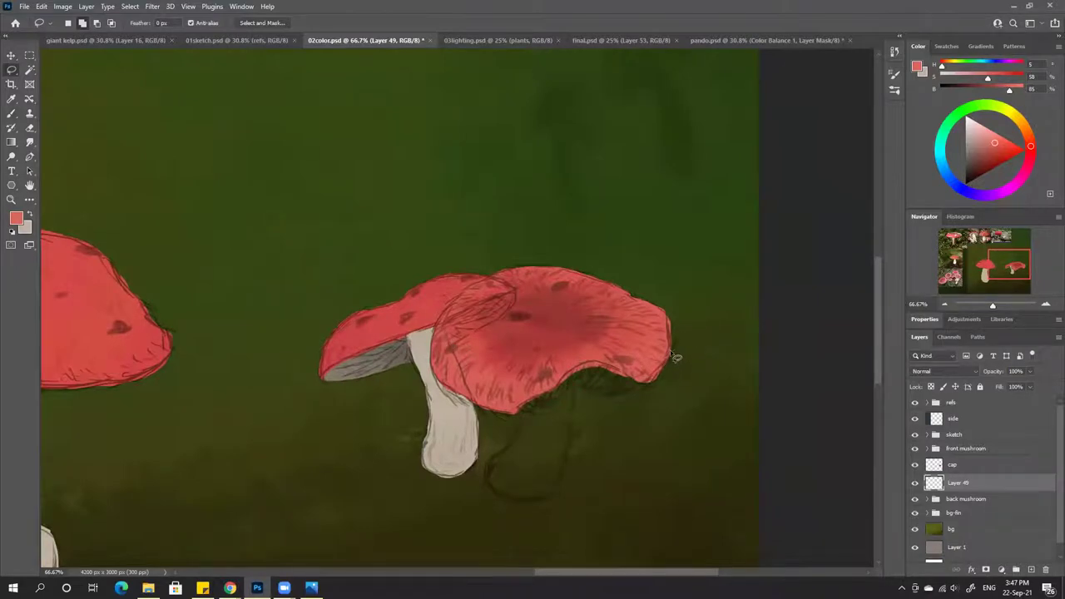
pyautogui.moveTo(672, 355)
pyautogui.mouseDown()
pyautogui.moveTo(666, 380)
pyautogui.moveTo(634, 396)
pyautogui.moveTo(579, 385)
pyautogui.moveTo(505, 424)
pyautogui.mouseUp()
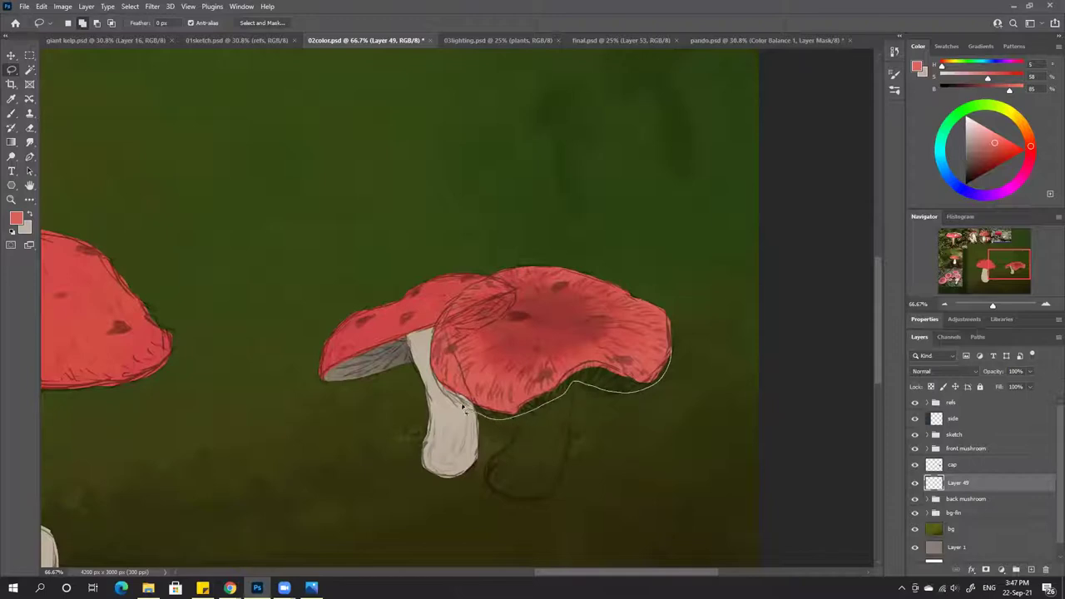
pyautogui.moveTo(434, 370); pyautogui.dragTo(434, 366)
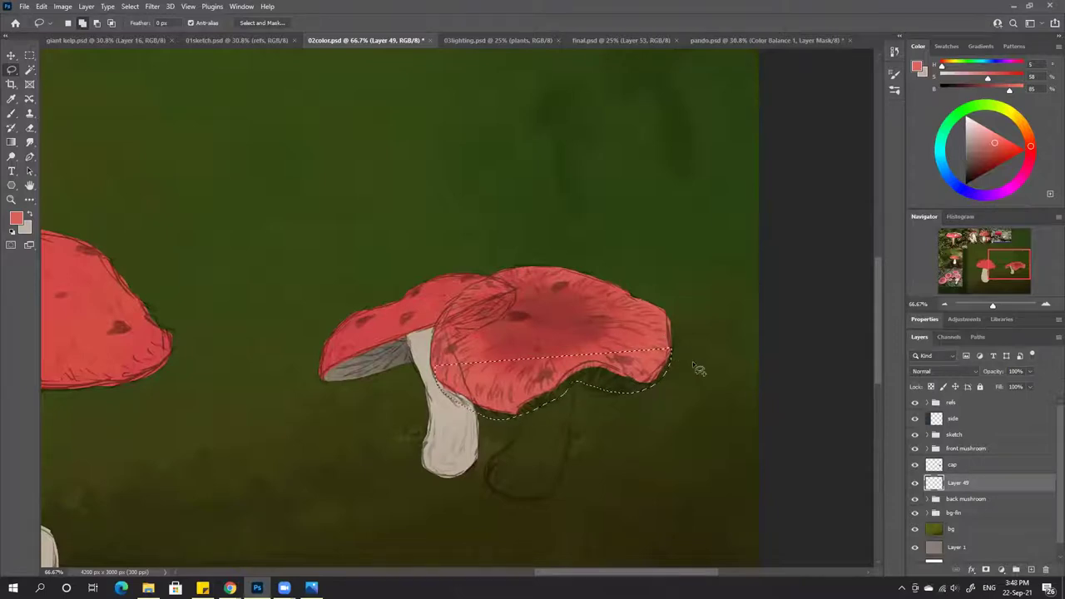
# Refine the lasso selection along the lower edge of the rightmost cap by subtracting the excess outside the sketched gills
pyautogui.press('alt')
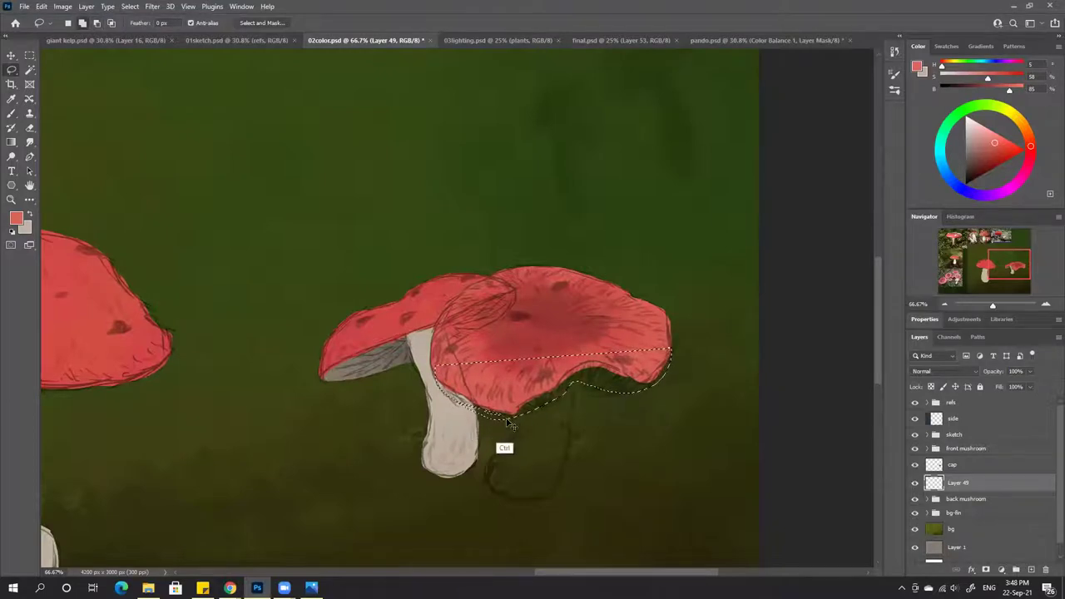
pyautogui.press('alt')
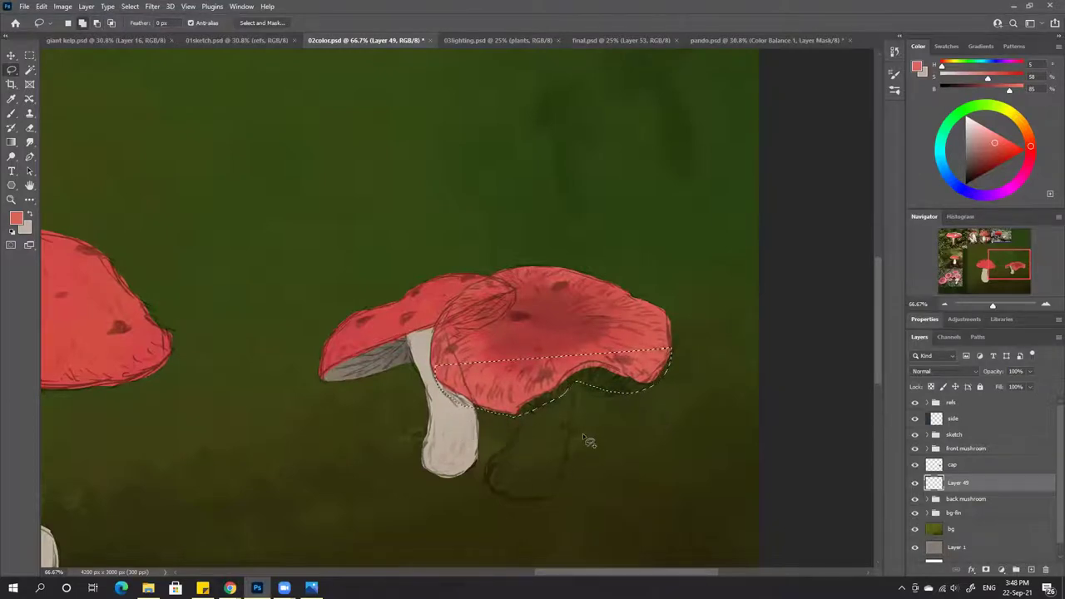
pyautogui.press('alt')
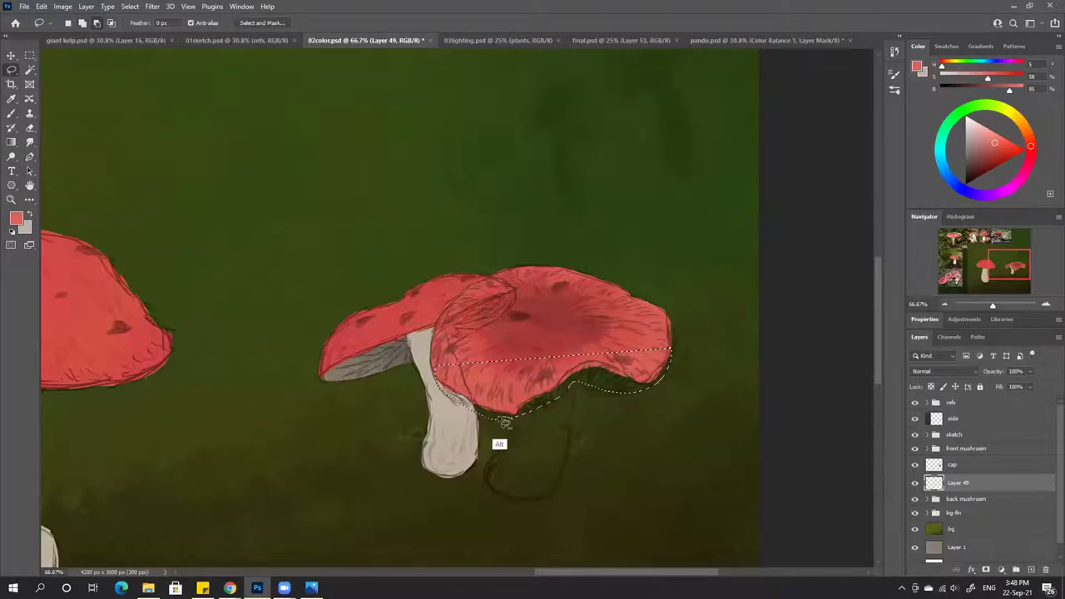
pyautogui.moveTo(468, 416)
pyautogui.mouseDown()
pyautogui.moveTo(504, 433)
pyautogui.moveTo(615, 430)
pyautogui.moveTo(489, 425)
pyautogui.moveTo(519, 425)
pyautogui.mouseUp()
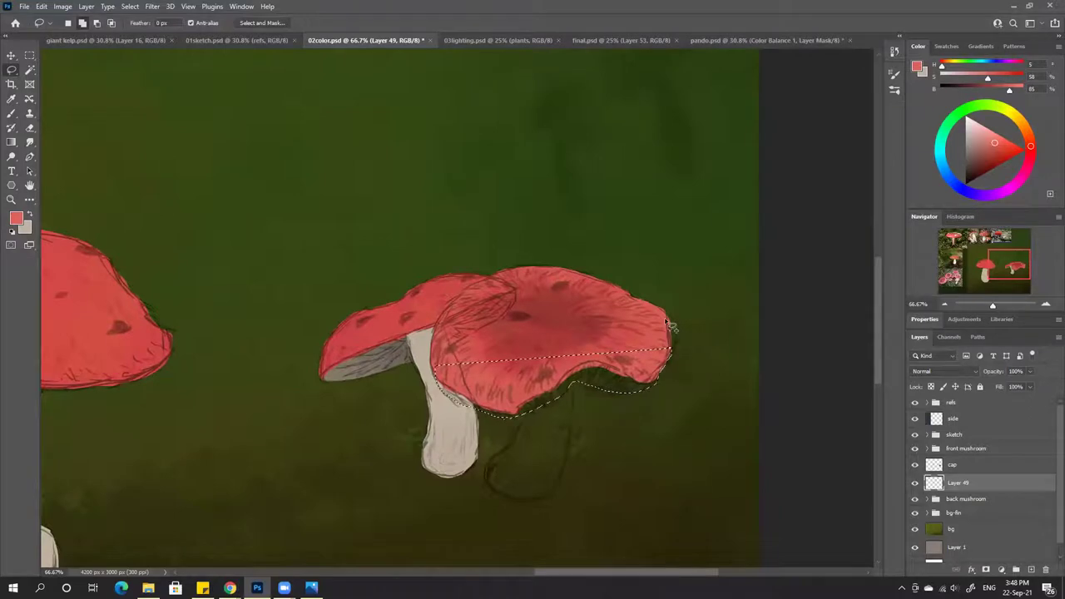
# Brush beige at 84% brightness into the gill selection, check it with the cap layer briefly hidden, and deselect
pyautogui.hotkey('ctrl', '-')
pyautogui.hotkey('ctrl', '-')
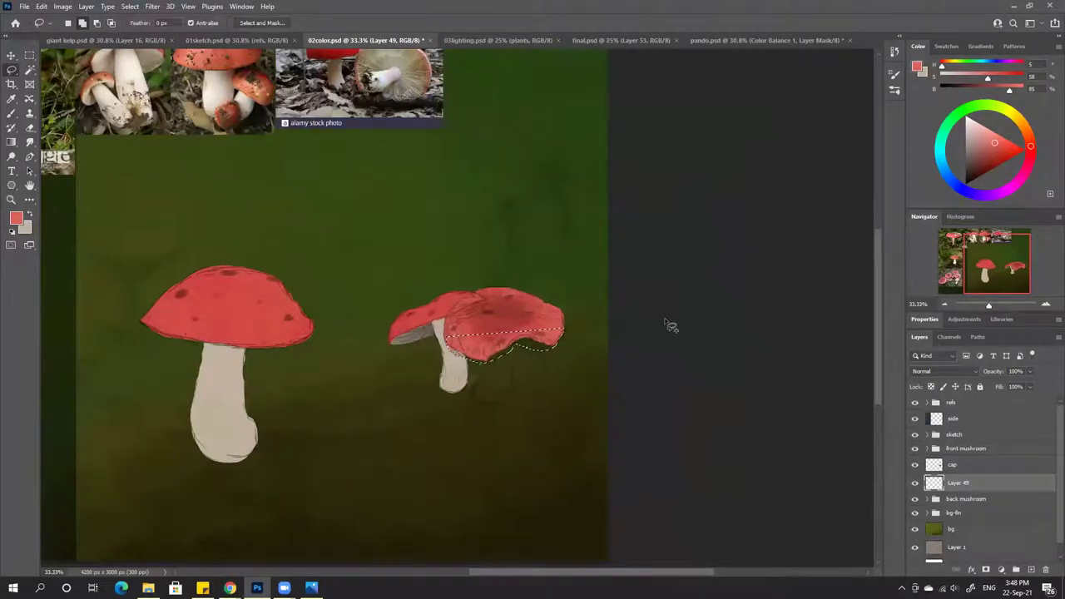
pyautogui.scroll(3, 471, 231)
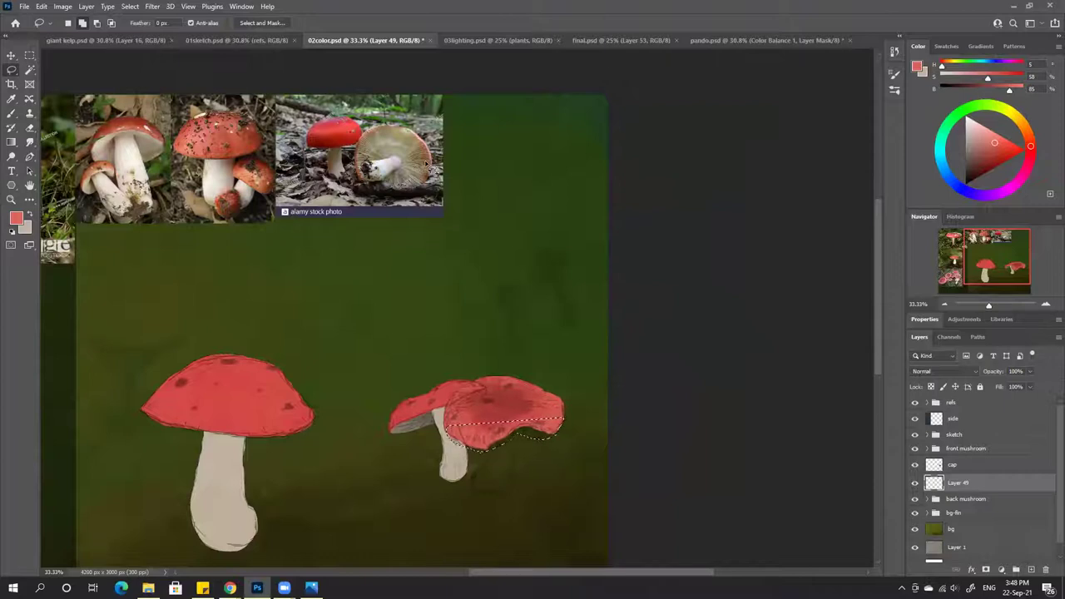
pyautogui.press('x')
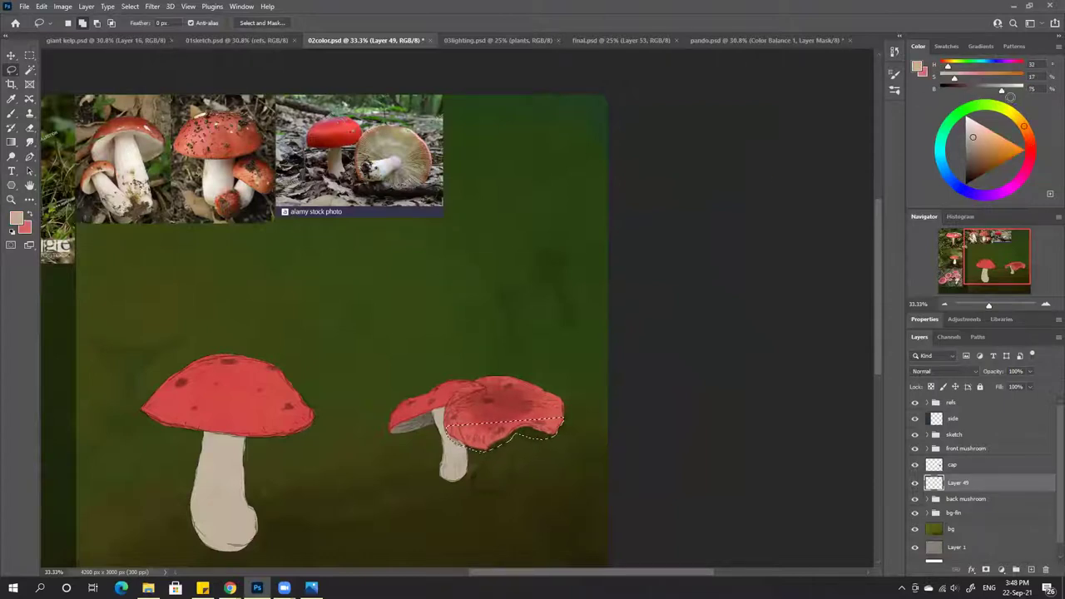
pyautogui.moveTo(1011, 97); pyautogui.dragTo(1007, 96)
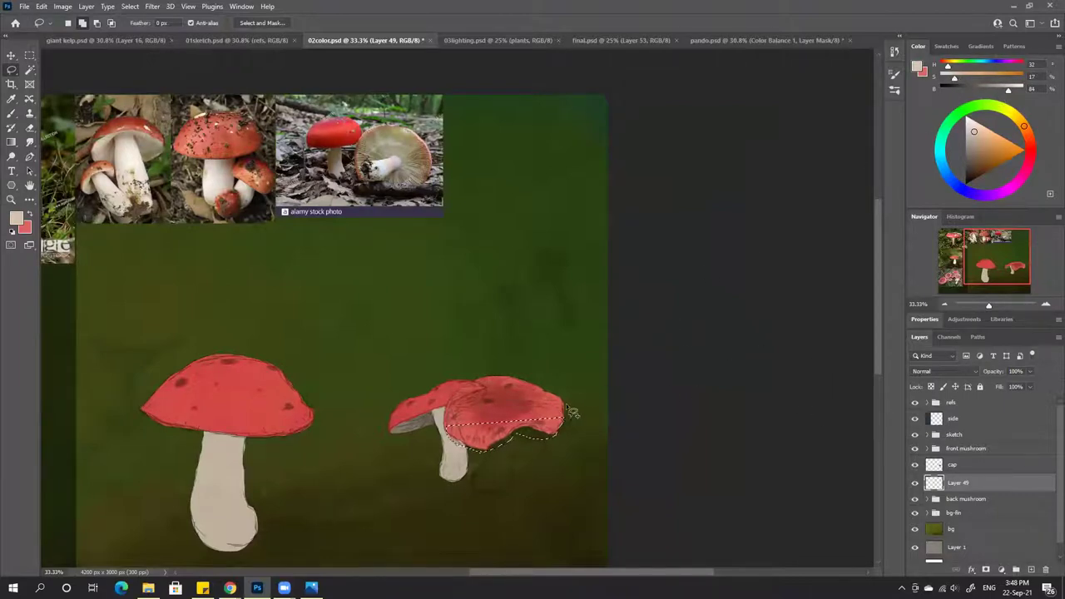
pyautogui.press('b')
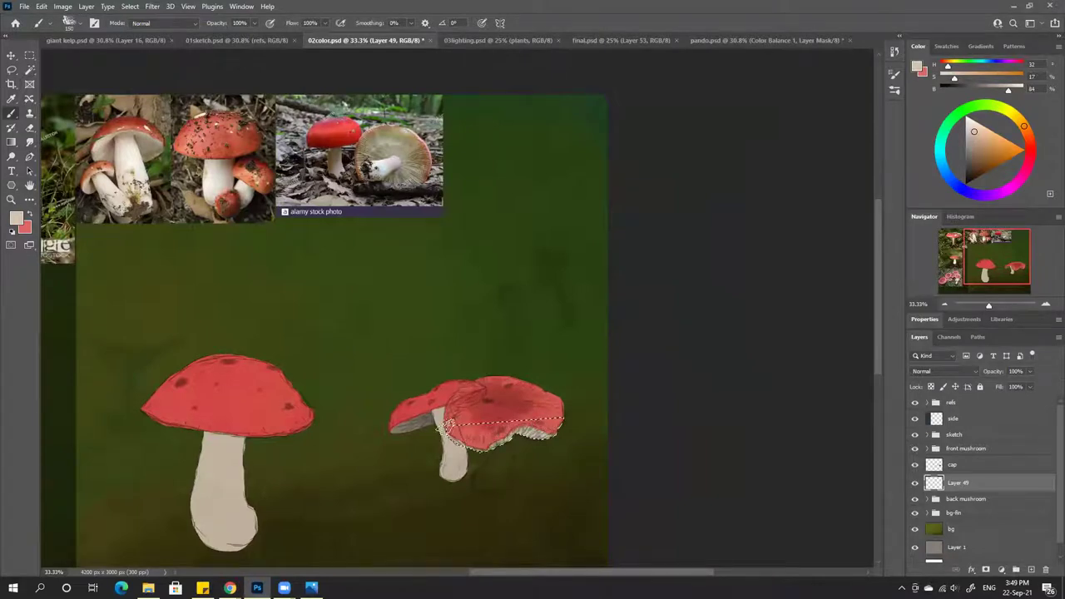
pyautogui.click(914, 464)
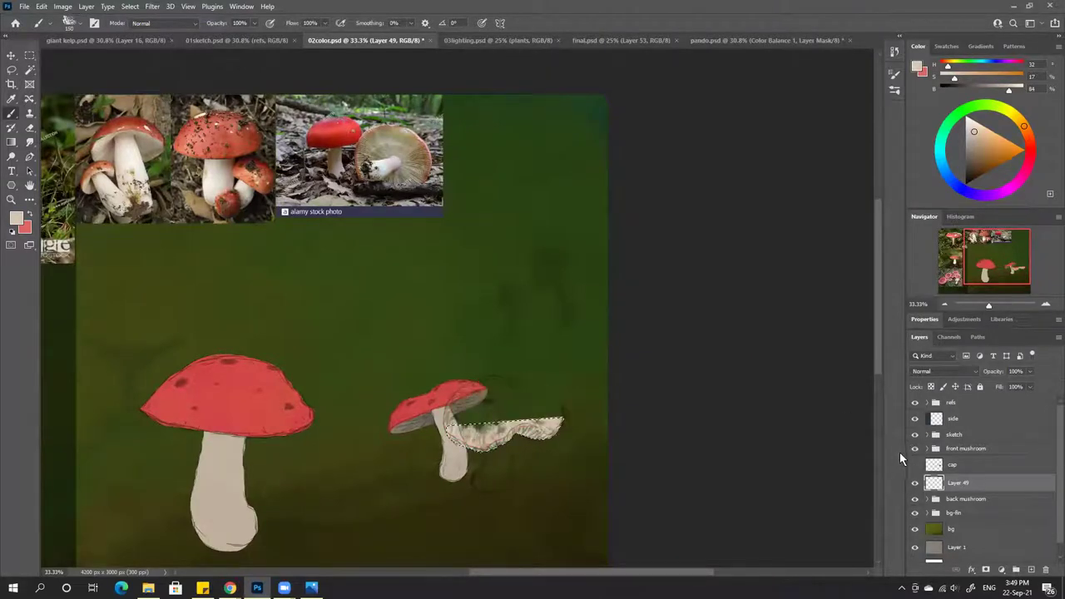
pyautogui.hotkey('ctrl', 'd')
pyautogui.click(915, 465)
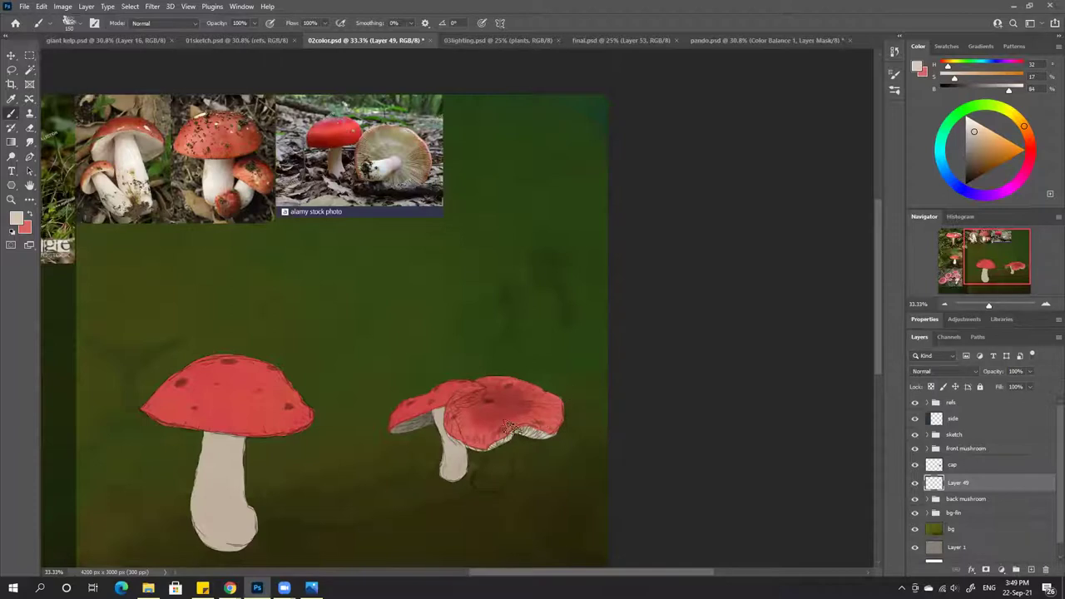
# Clean up the outline of the rightmost cap on the cap layer with the Eraser
pyautogui.click(937, 467)
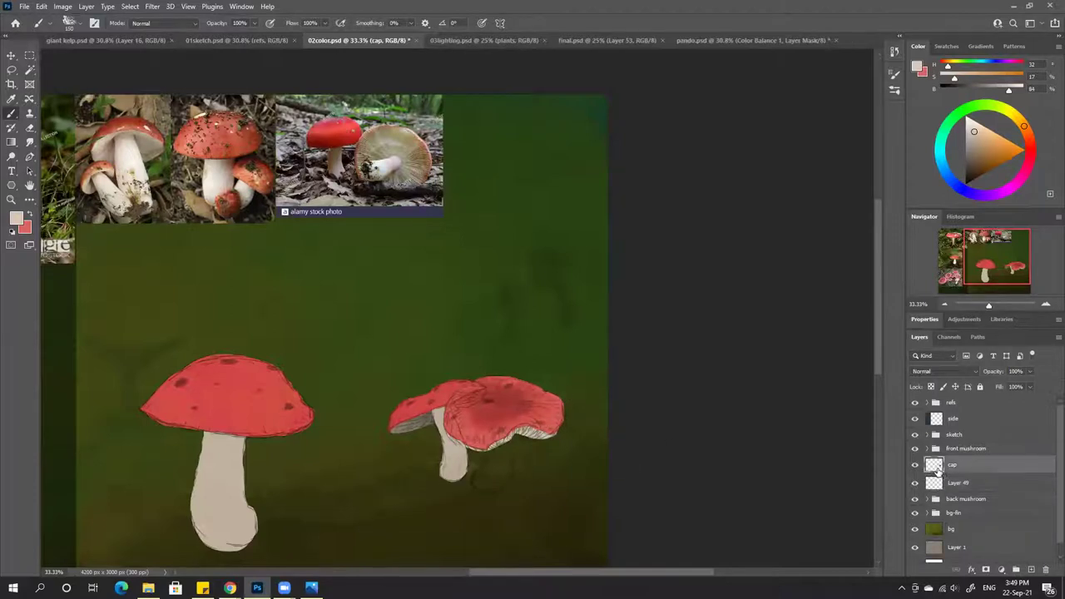
pyautogui.hotkey('ctrl', '+')
pyautogui.hotkey('ctrl', '+')
pyautogui.hotkey('ctrl', '+')
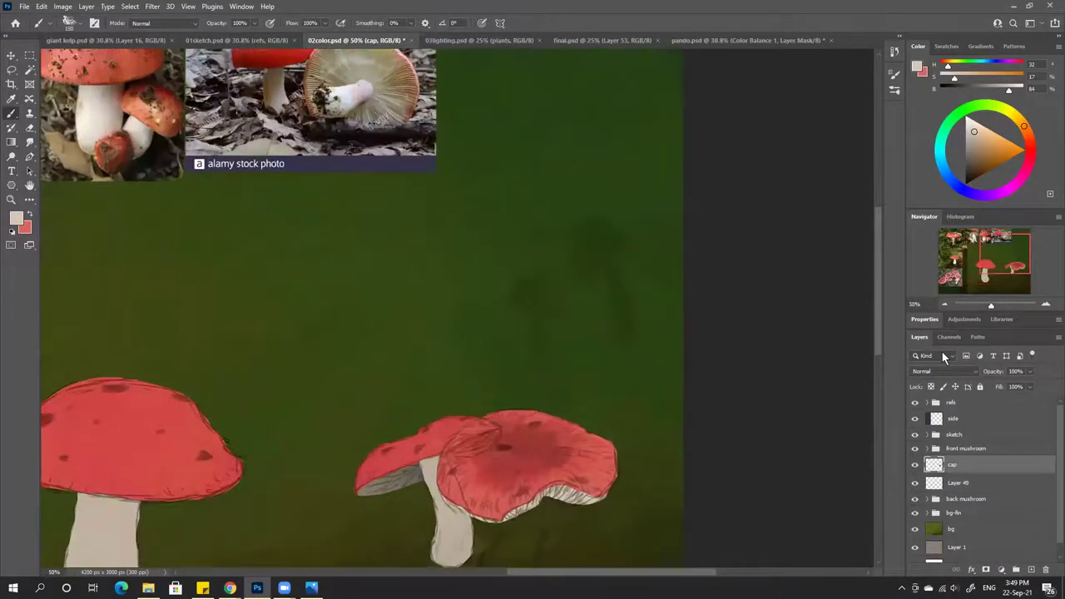
pyautogui.moveTo(684, 361); pyautogui.dragTo(671, 281)
pyautogui.hotkey('ctrl', '+')
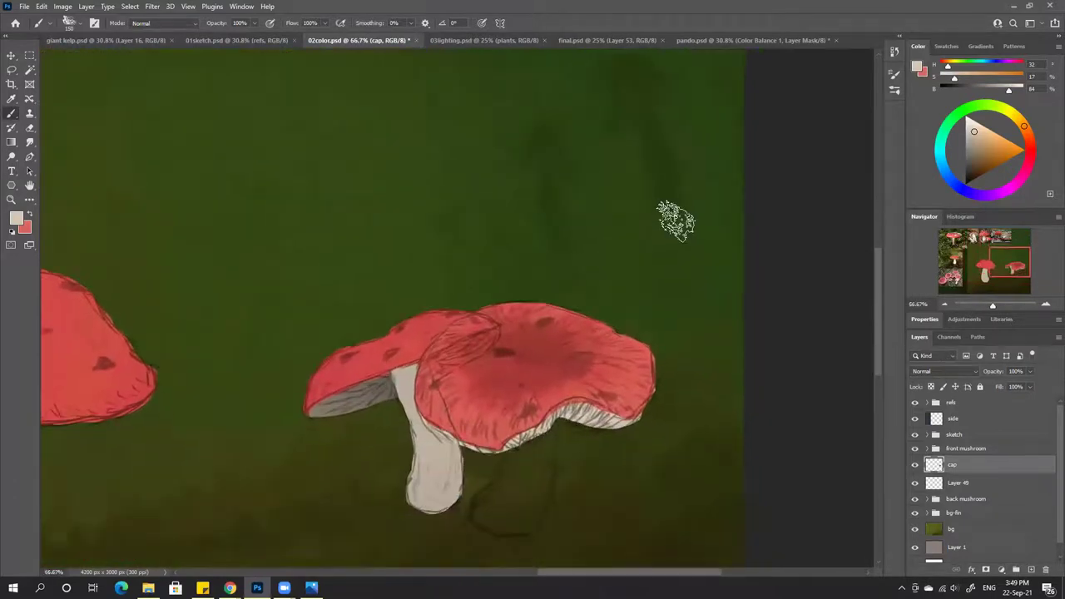
pyautogui.press('e')
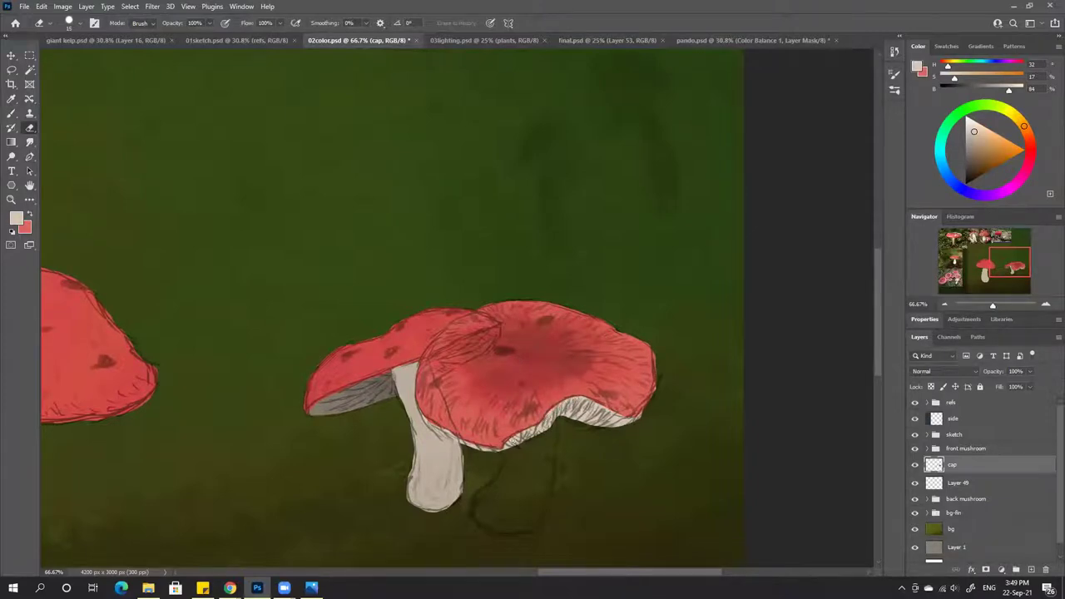
# Select the rightmost mushroom's gill layer and check the painted edges with the sketch group briefly hidden
pyautogui.press('ctrl')
pyautogui.click(939, 483)
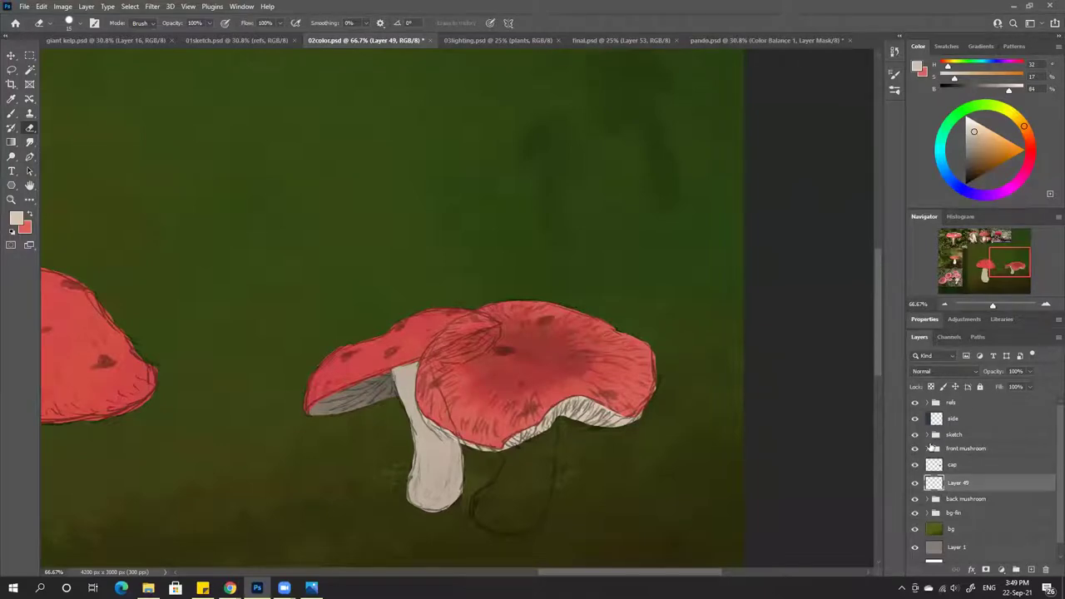
pyautogui.click(915, 435)
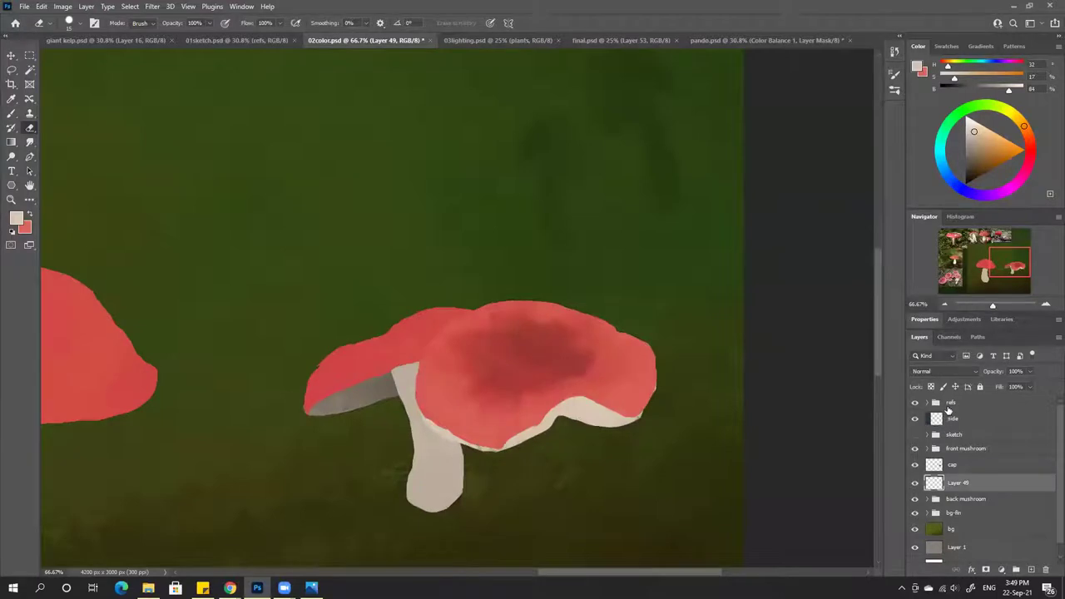
pyautogui.click(914, 435)
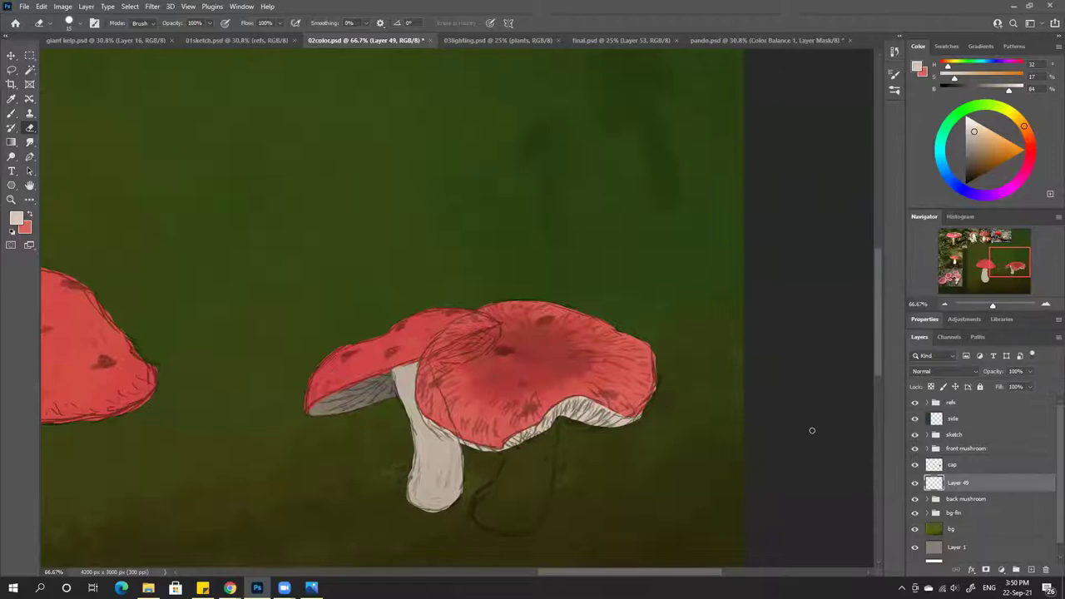
# Rename the layer holding the rightmost mushroom's beige gills to gills
pyautogui.doubleClick(964, 480)
pyautogui.write('p')
pyautogui.write('ills')
pyautogui.press('Return')
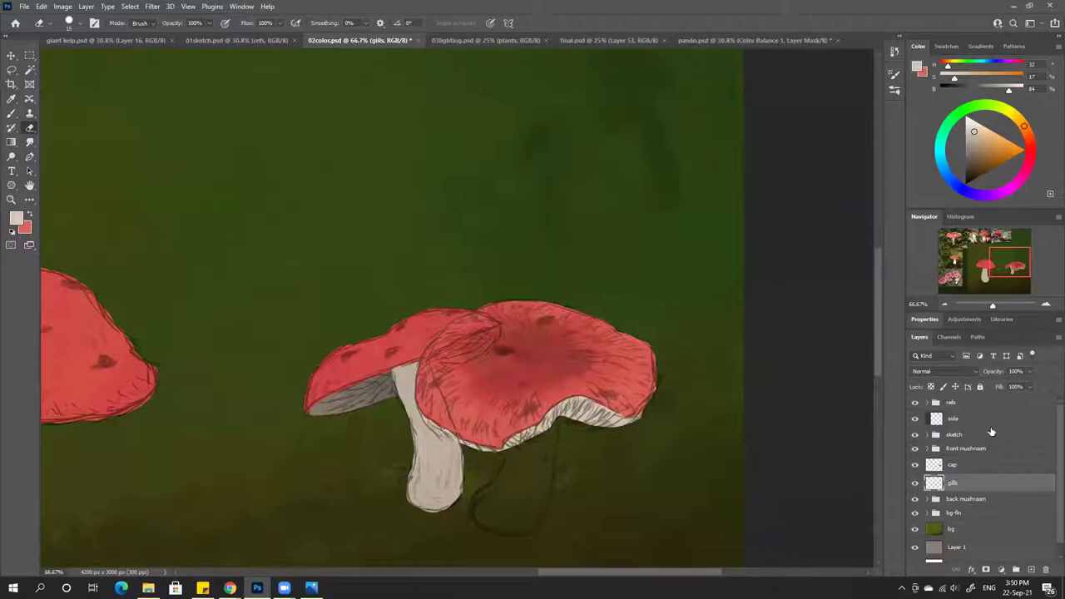
# Add a new layer between gills and the back mushroom group, and lasso the rightmost mushroom's sketched stem
pyautogui.click(957, 500)
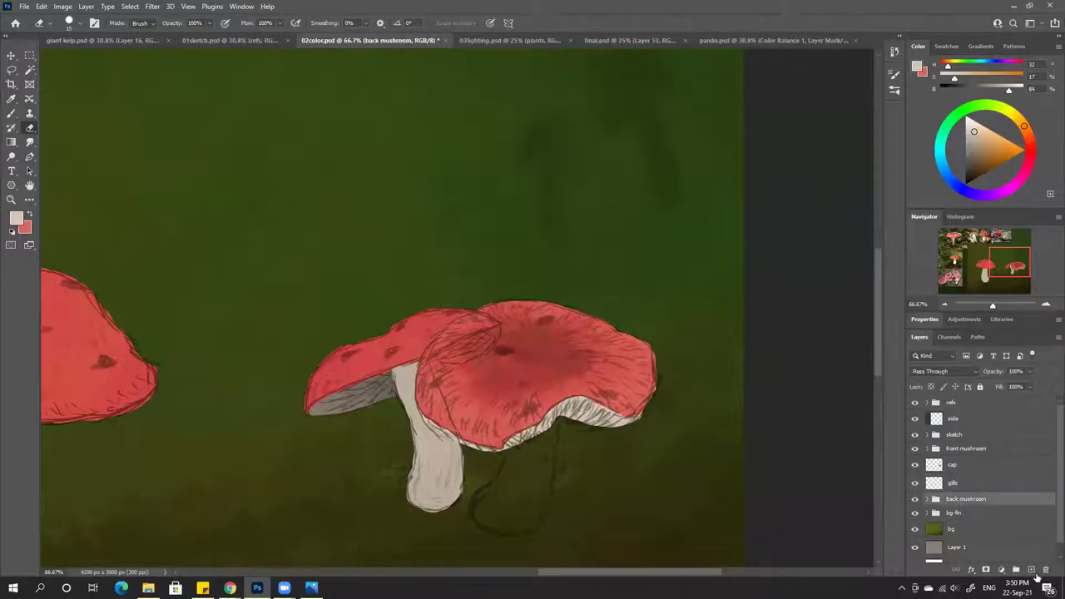
pyautogui.click(1032, 570)
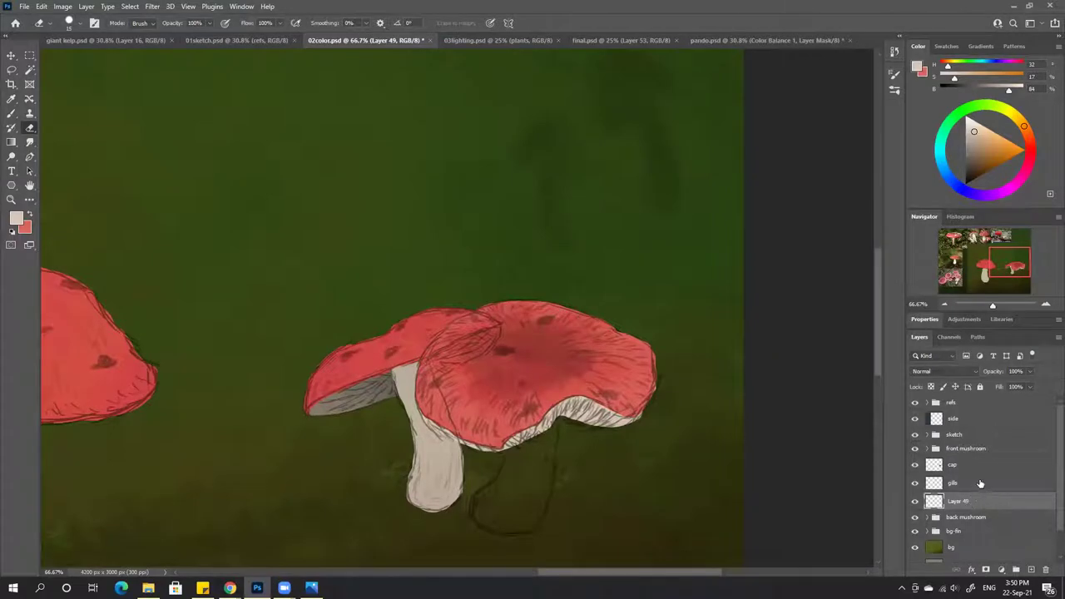
pyautogui.press('l')
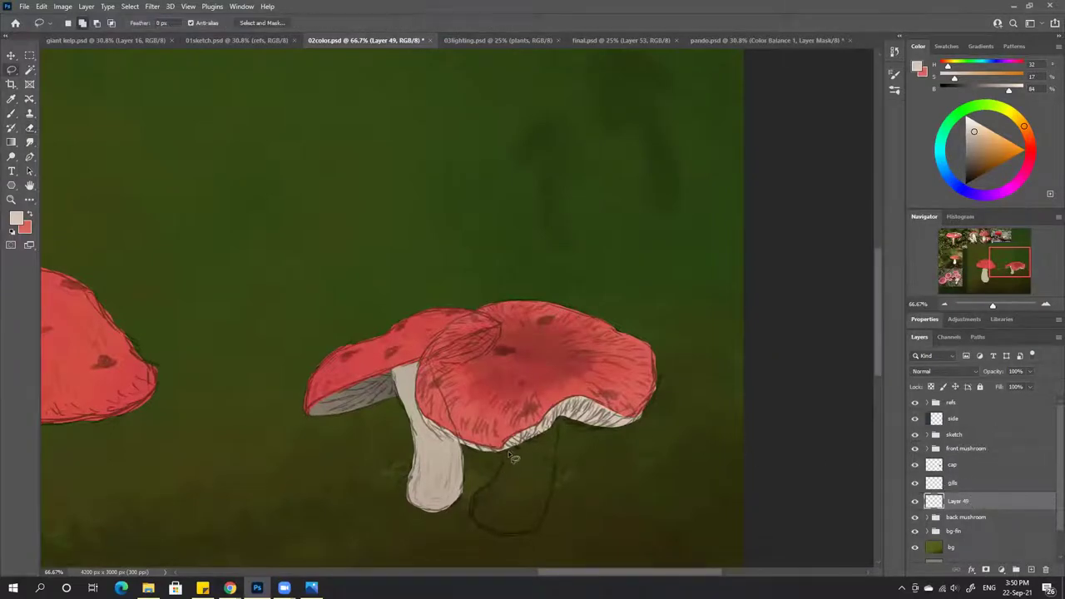
pyautogui.moveTo(514, 454)
pyautogui.mouseDown()
pyautogui.moveTo(472, 513)
pyautogui.moveTo(493, 532)
pyautogui.moveTo(538, 505)
pyautogui.moveTo(530, 532)
pyautogui.moveTo(545, 517)
pyautogui.moveTo(569, 412)
pyautogui.moveTo(588, 401)
pyautogui.moveTo(575, 372)
pyautogui.moveTo(584, 434)
pyautogui.moveTo(554, 448)
pyautogui.moveTo(557, 409)
pyautogui.moveTo(513, 424)
pyautogui.moveTo(552, 425)
pyautogui.moveTo(520, 430)
pyautogui.moveTo(552, 430)
pyautogui.moveTo(558, 444)
pyautogui.moveTo(558, 460)
pyautogui.moveTo(521, 492)
pyautogui.moveTo(514, 420)
pyautogui.mouseUp()
pyautogui.press('alt')
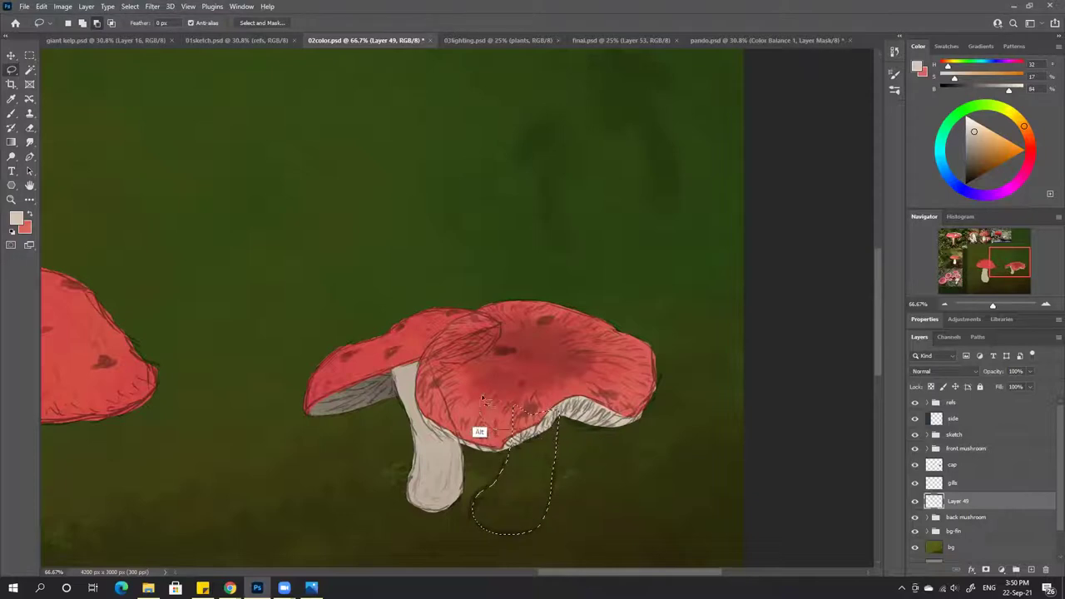
pyautogui.press('shift')
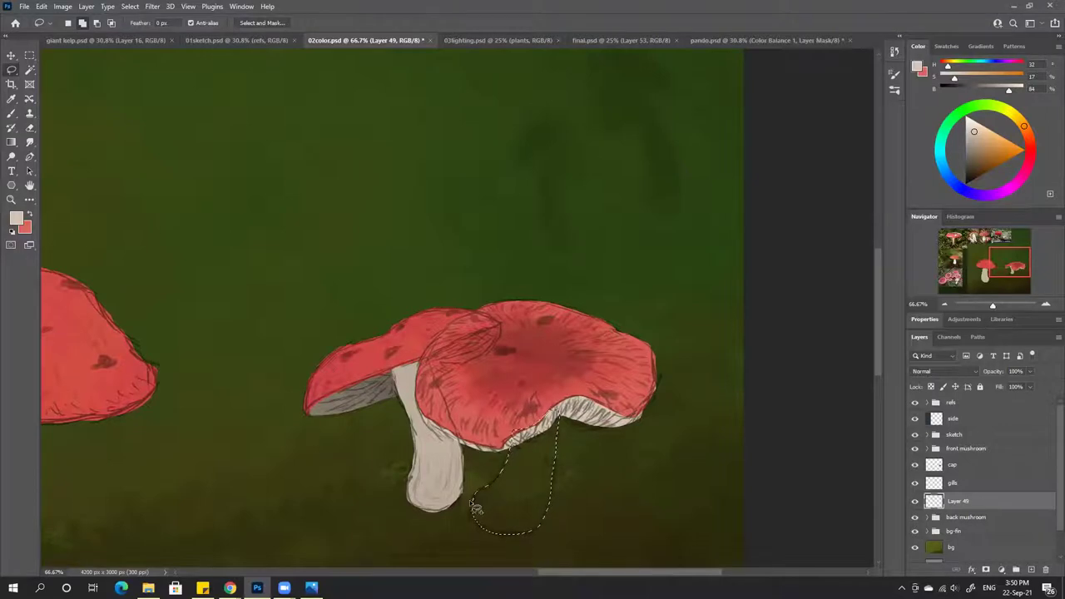
# Fill the stem selection with sampled beige at 67% brightness using a 500 px brush, deselect, and darken the brush colour to 60% brightness
pyautogui.press('b')
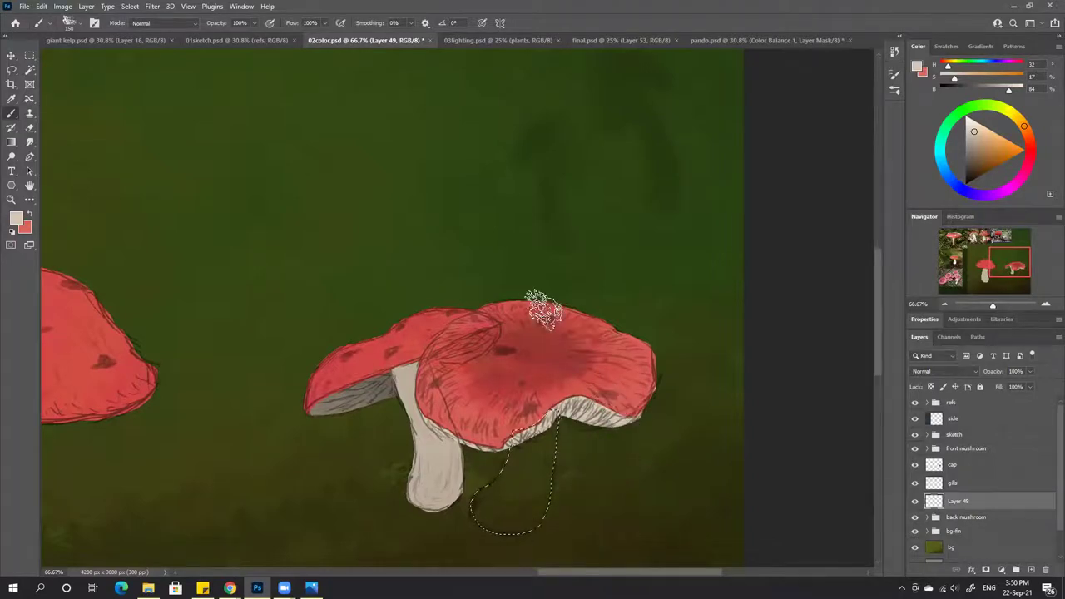
pyautogui.keyDown('alt'); pyautogui.click(408, 406); pyautogui.keyUp('alt')
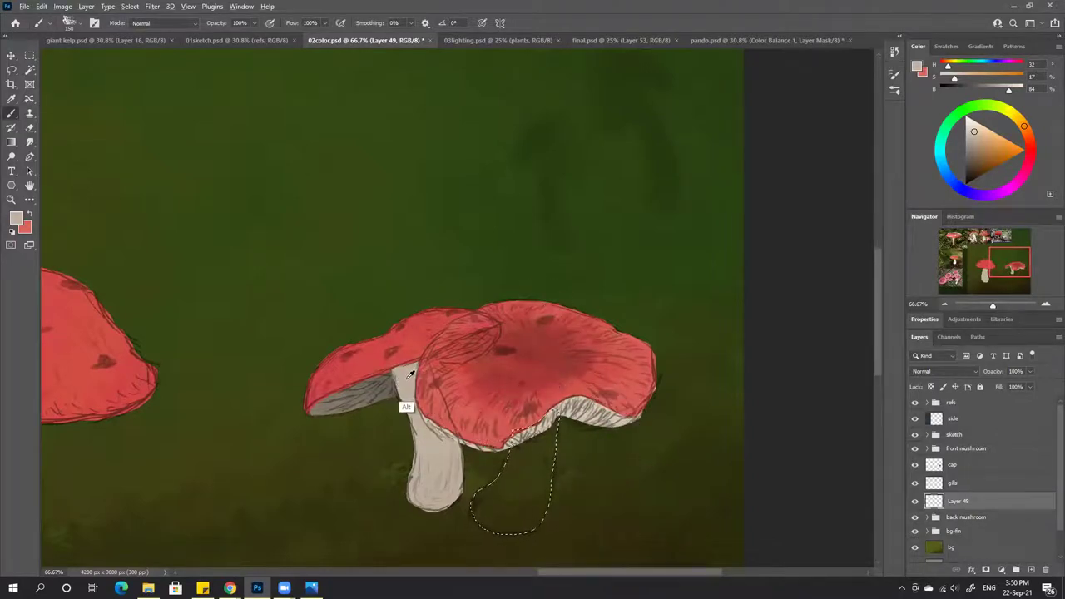
pyautogui.click(995, 90)
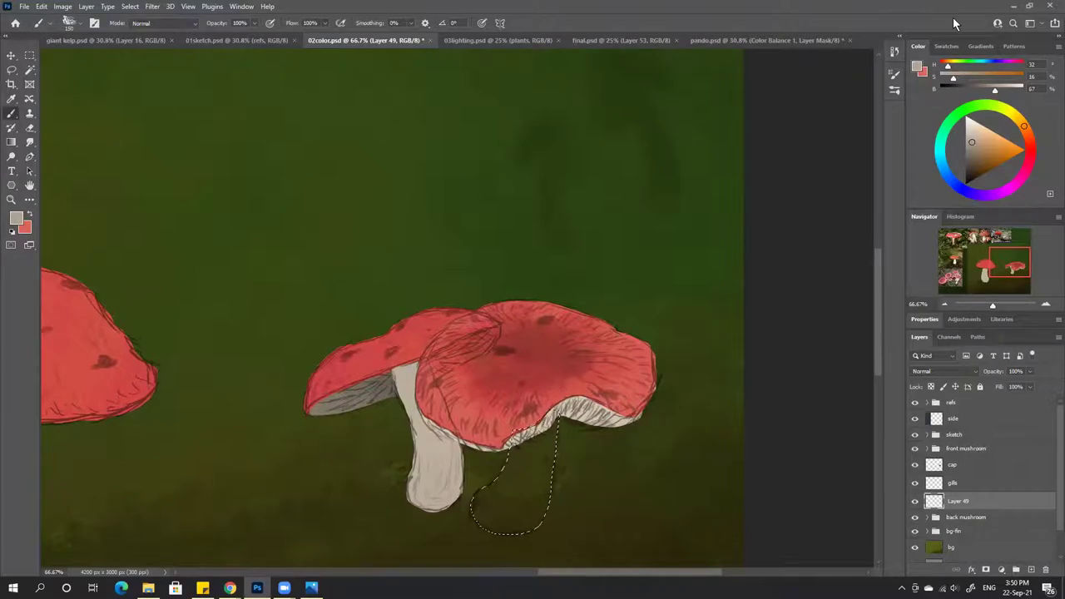
pyautogui.hotkey('ctrl', '-')
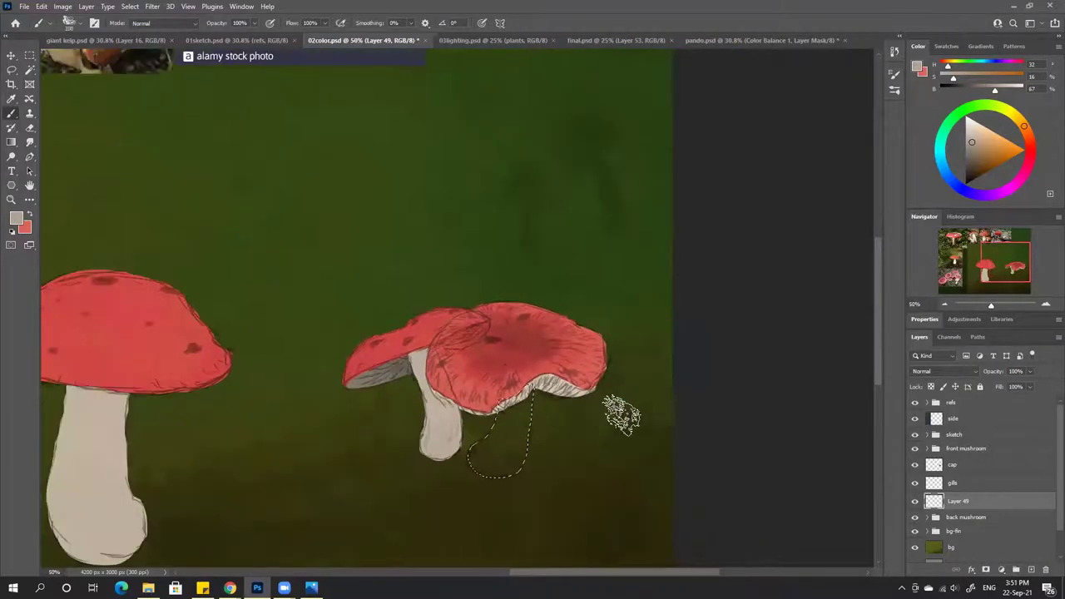
pyautogui.moveTo(622, 416)
pyautogui.mouseDown()
pyautogui.moveTo(515, 327)
pyautogui.moveTo(558, 366)
pyautogui.moveTo(526, 366)
pyautogui.mouseUp()
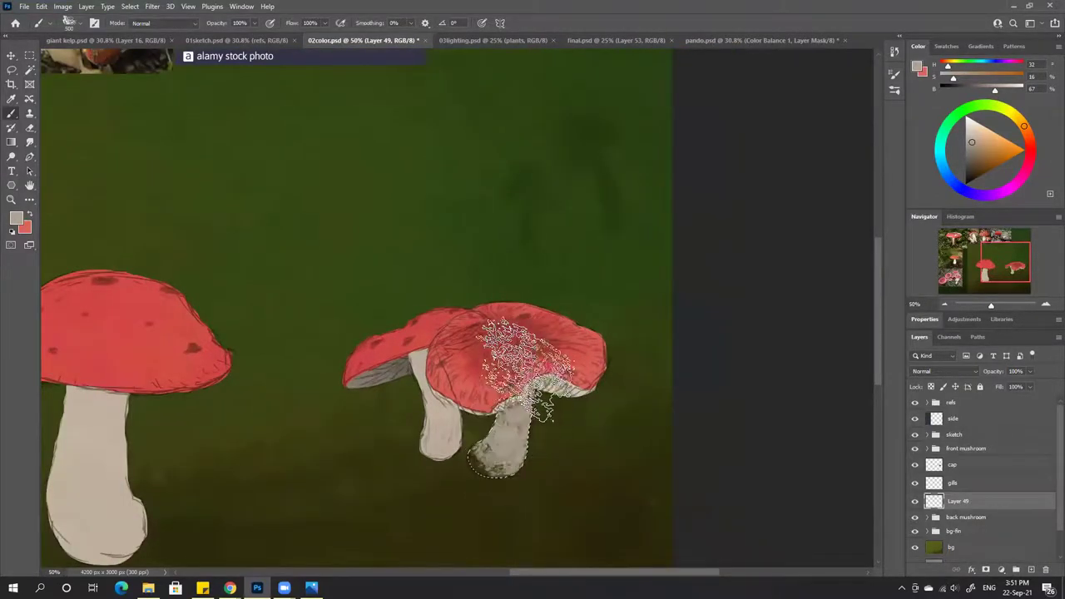
pyautogui.hotkey('ctrl', 'z')
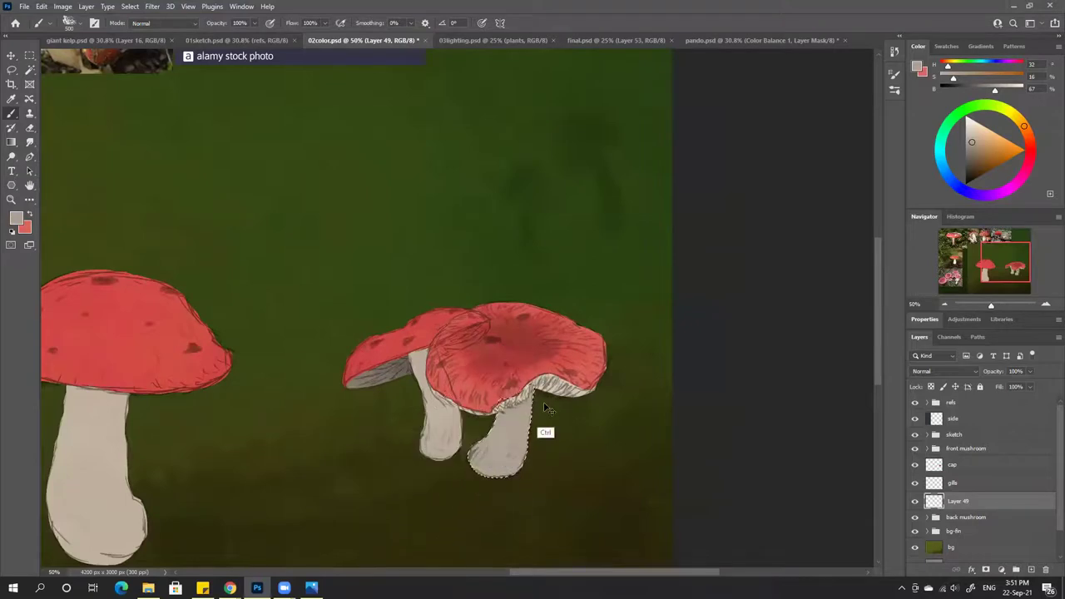
pyautogui.hotkey('ctrl', 'd')
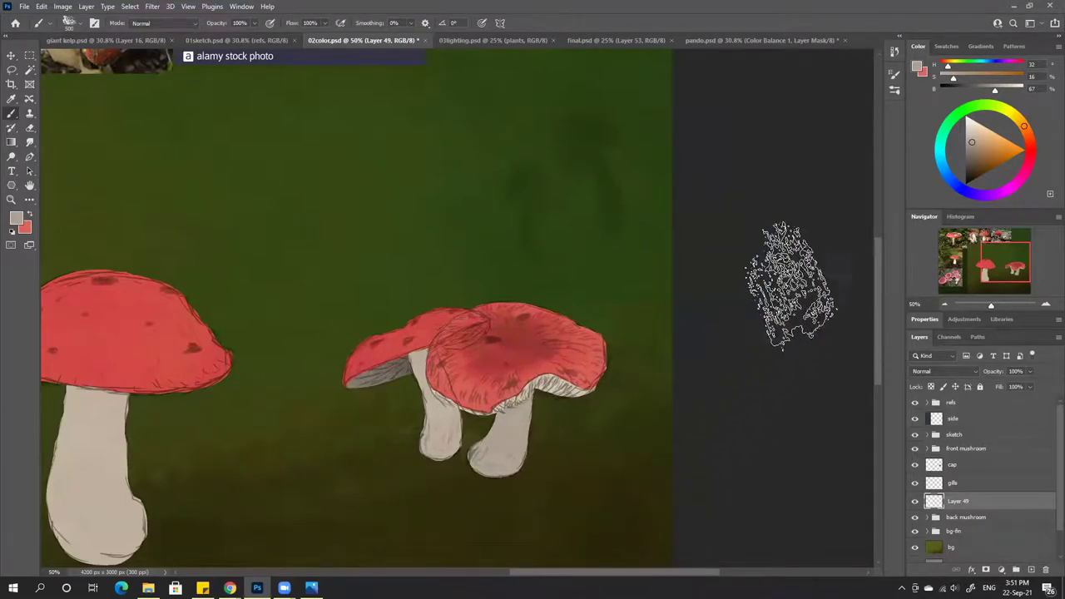
pyautogui.moveTo(990, 91); pyautogui.dragTo(989, 89)
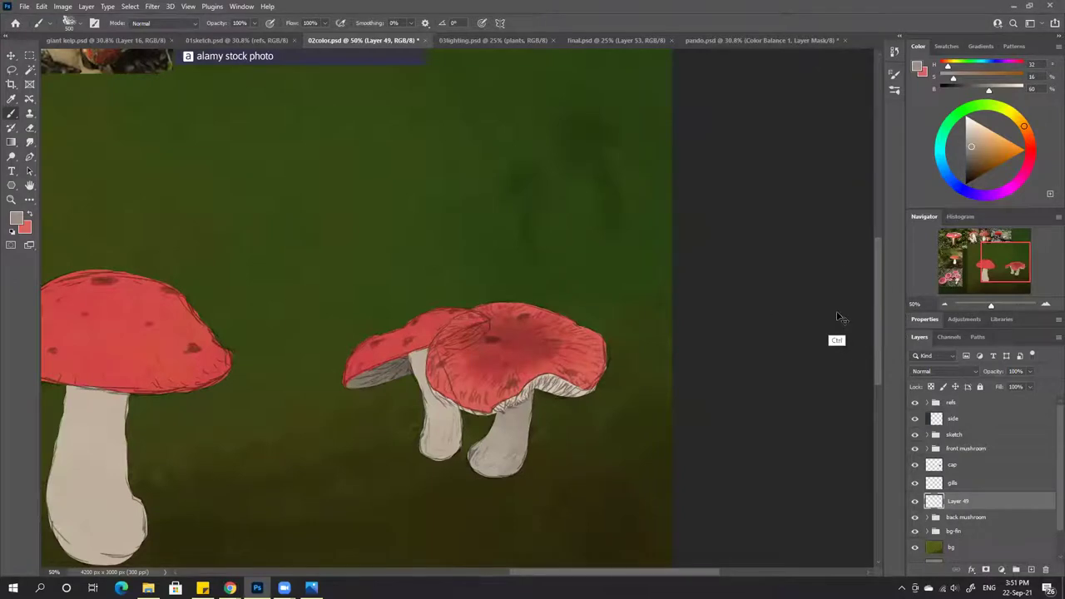
# Rename the layer holding the rightmost mushroom's stem to stem
pyautogui.doubleClick(958, 501)
pyautogui.write('stem')
pyautogui.press('Return')
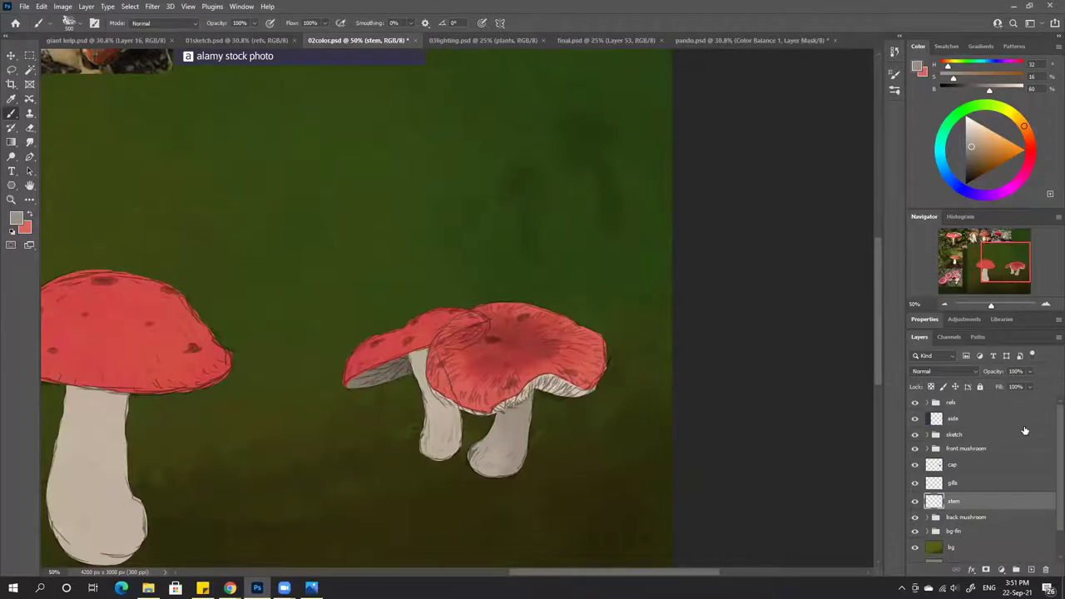
# Group the rightmost mushroom's cap, gills and stem layers and name the group middle mushroom
pyautogui.hotkey('ctrl', '0')
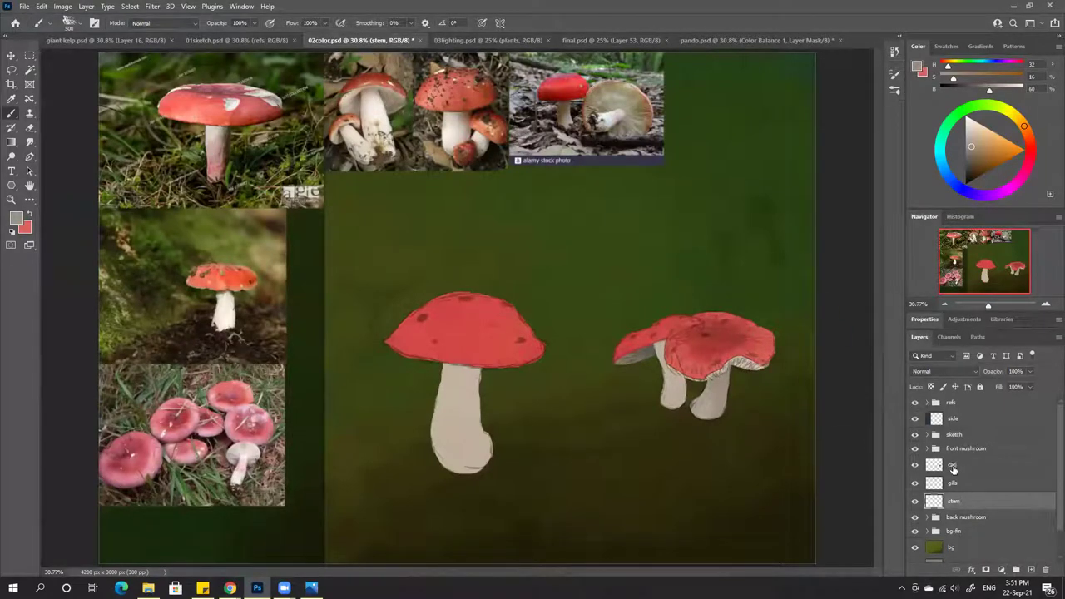
pyautogui.hotkey('alt', ']')
pyautogui.hotkey('alt', ']')
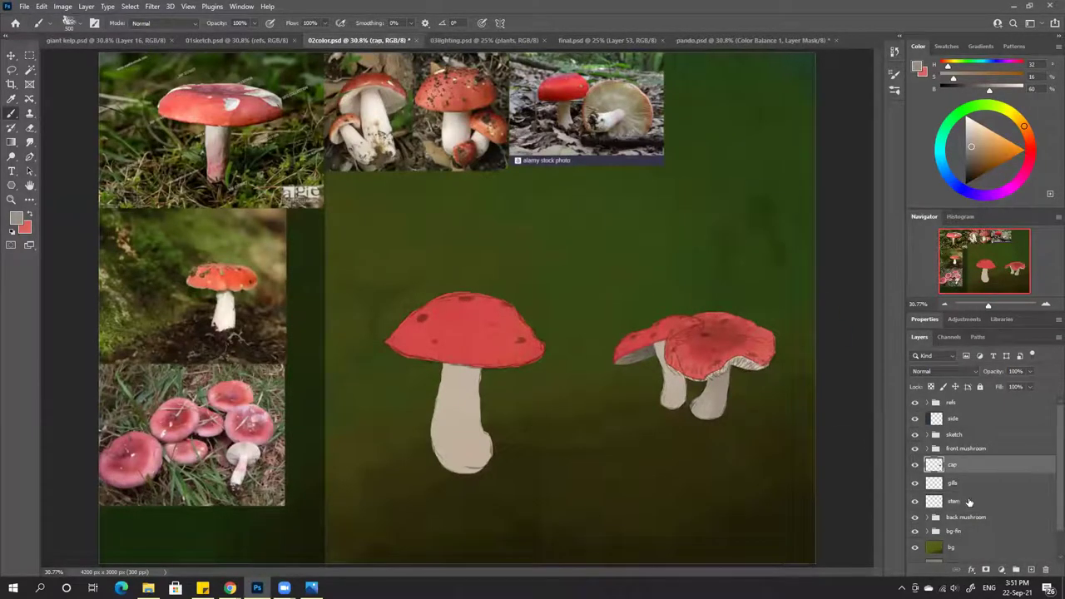
pyautogui.keyDown('shift'); pyautogui.click(965, 502); pyautogui.keyUp('shift')
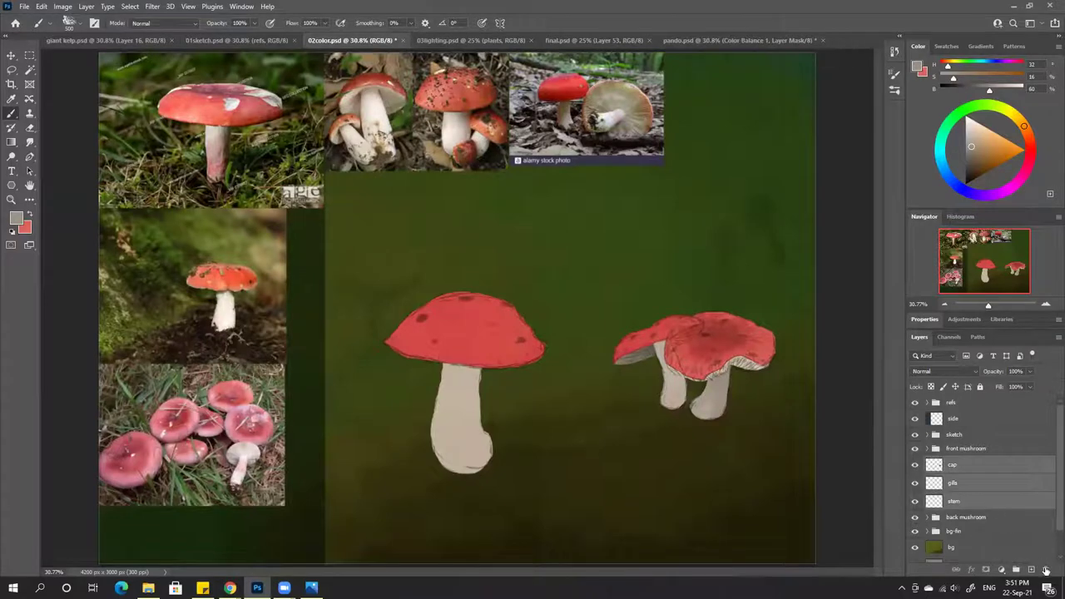
pyautogui.click(1015, 570)
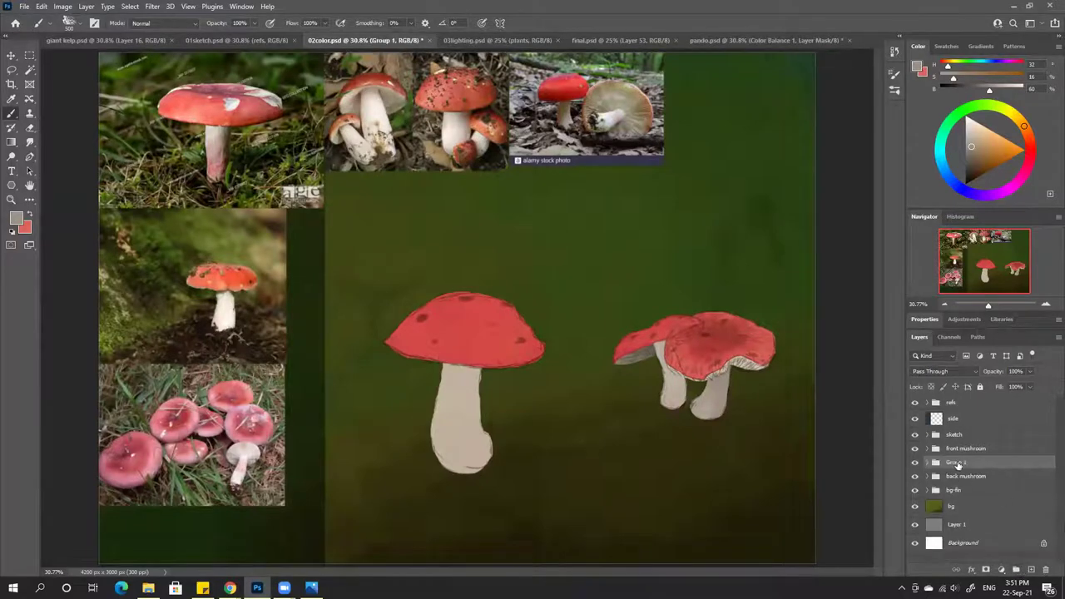
pyautogui.doubleClick(956, 464)
pyautogui.press('Return')
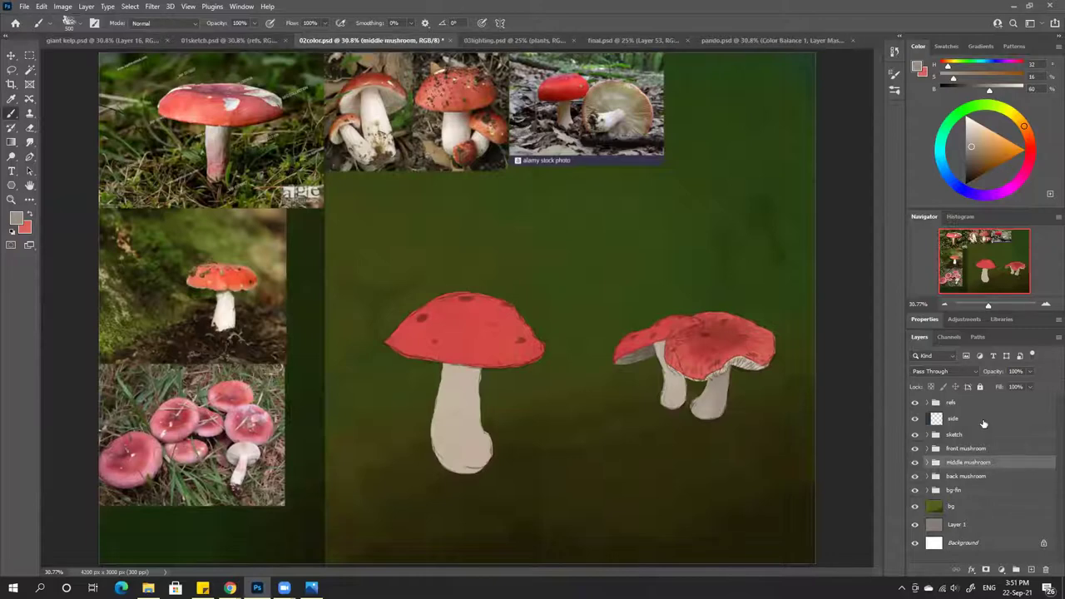
# Expand the front mushroom group, add a new layer above its cap layer and clip it to the cap
pyautogui.click(927, 450)
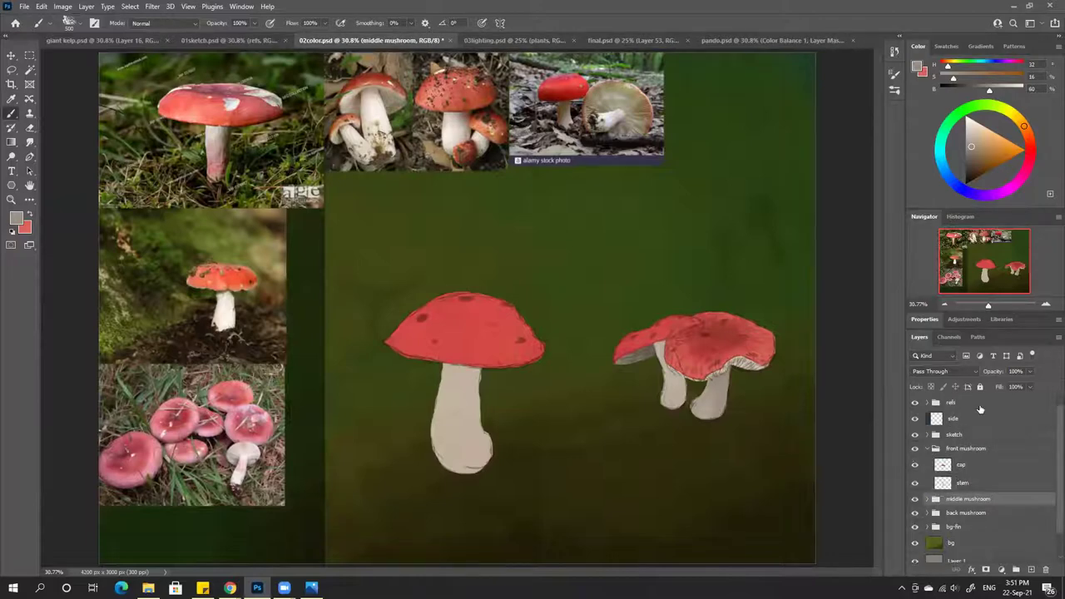
pyautogui.click(965, 468)
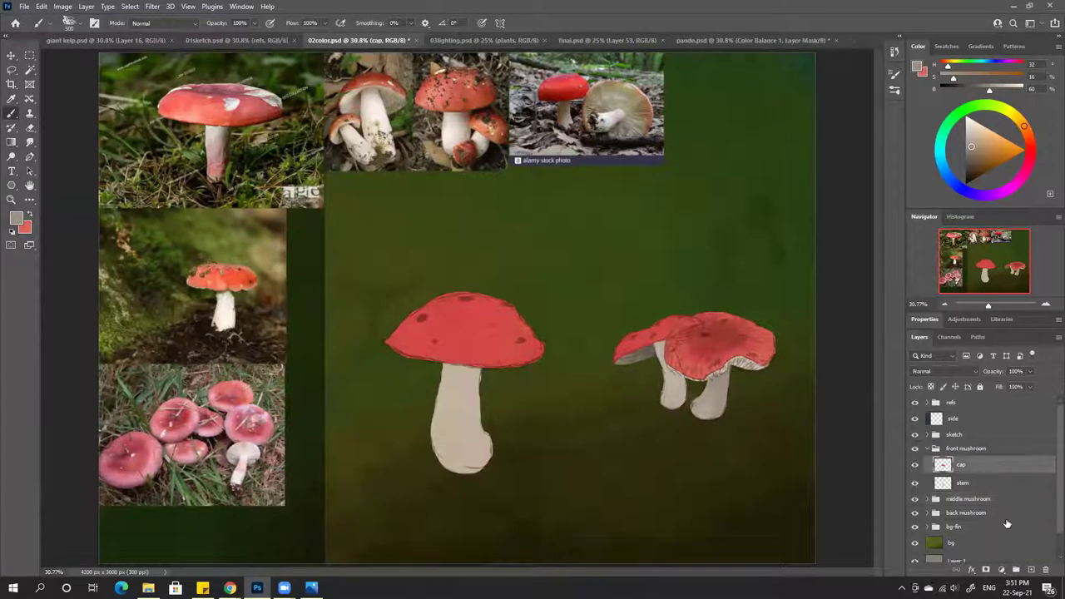
pyautogui.click(1030, 570)
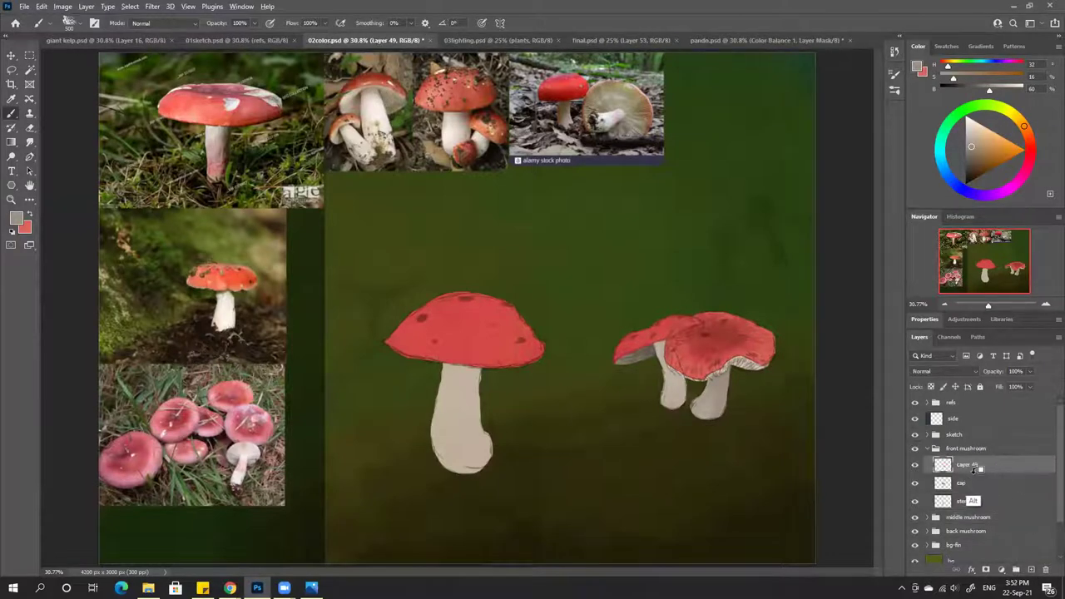
pyautogui.hotkey('ctrl', 'alt', 'g')
pyautogui.click(1046, 569)
pyautogui.click(481, 218)
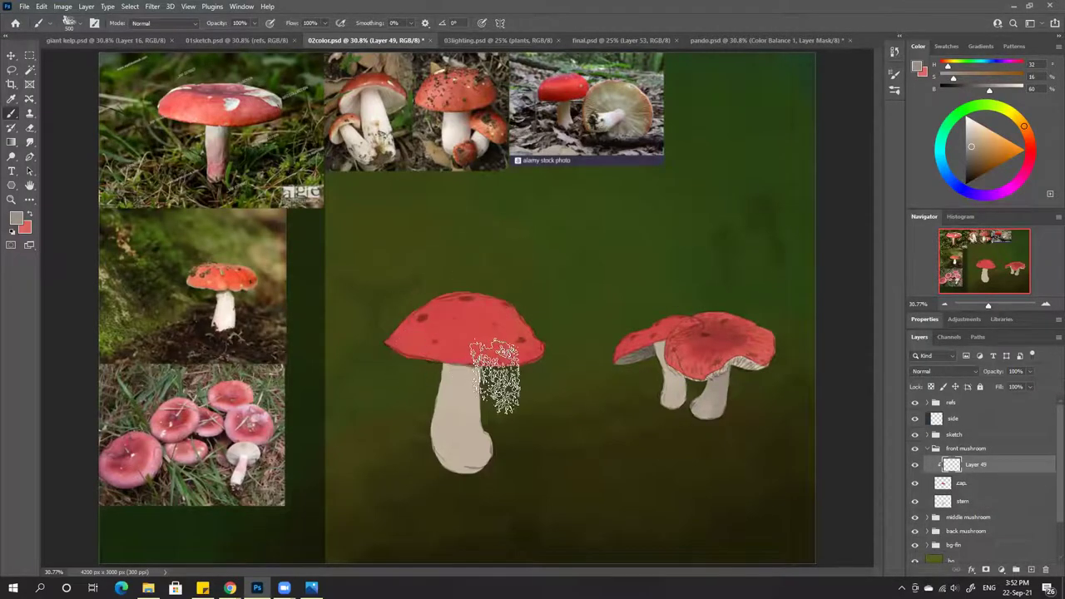
pyautogui.press('ctrl')
pyautogui.hotkey('ctrl', 'd')
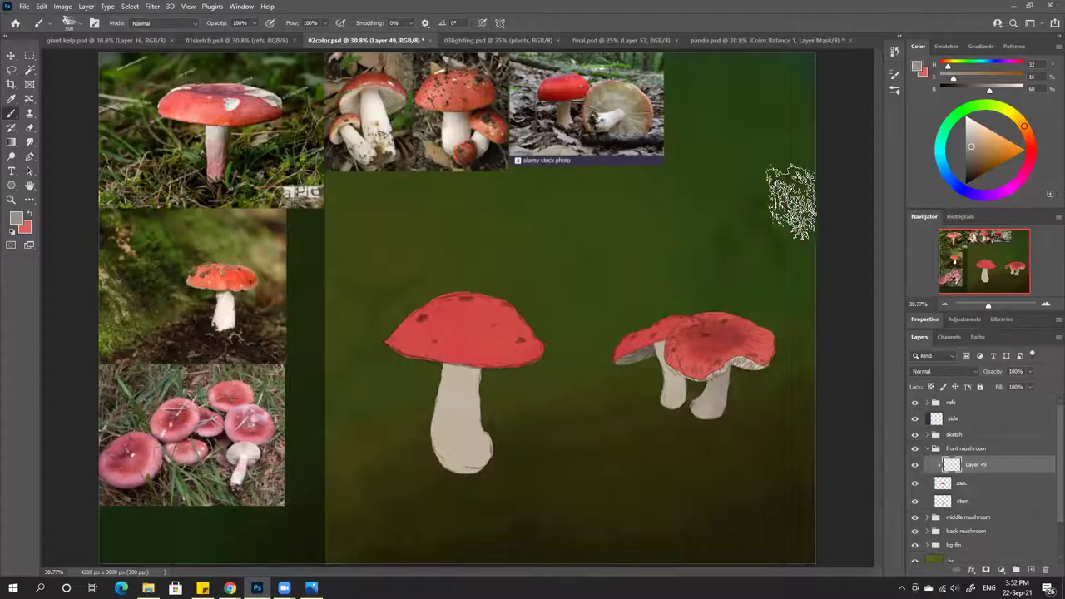
# Brush greyish beige over the front mushroom's entire cap on the clipped layer
pyautogui.moveTo(455, 291)
pyautogui.mouseDown()
pyautogui.moveTo(475, 355)
pyautogui.moveTo(498, 301)
pyautogui.moveTo(519, 357)
pyautogui.moveTo(519, 331)
pyautogui.moveTo(546, 352)
pyautogui.moveTo(570, 348)
pyautogui.moveTo(501, 284)
pyautogui.moveTo(461, 311)
pyautogui.moveTo(423, 299)
pyautogui.moveTo(396, 347)
pyautogui.moveTo(533, 303)
pyautogui.moveTo(465, 292)
pyautogui.moveTo(427, 330)
pyautogui.moveTo(424, 363)
pyautogui.moveTo(460, 330)
pyautogui.moveTo(483, 369)
pyautogui.moveTo(496, 325)
pyautogui.moveTo(541, 358)
pyautogui.mouseUp()
pyautogui.doubleClick(977, 464)
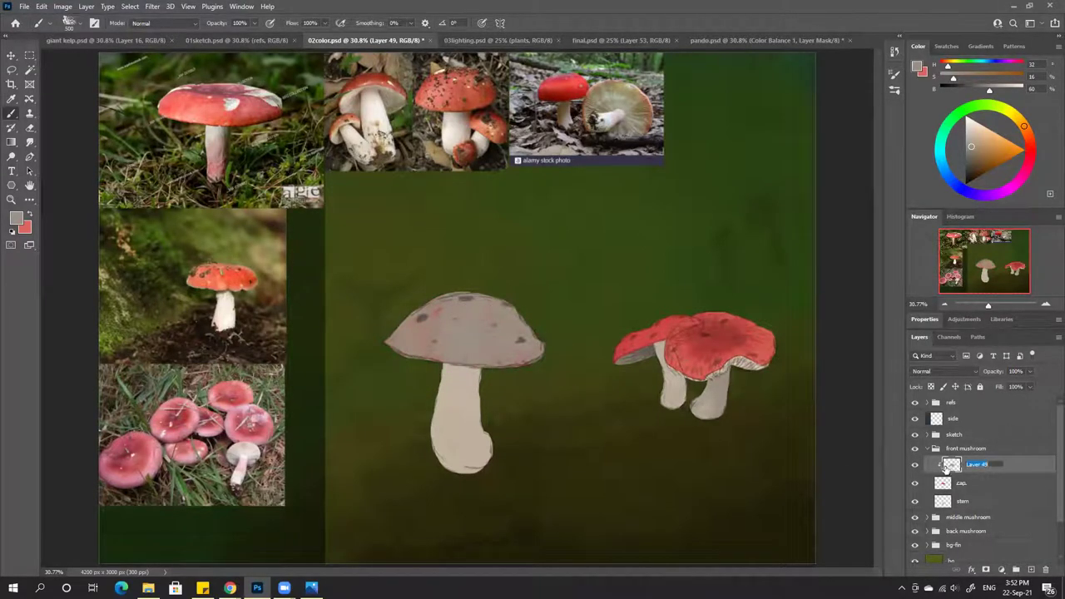
pyautogui.press('Return')
# Paint a patch beside the front mushroom on the cap layer, and cover it with light red on the clipped layer
pyautogui.click(993, 484)
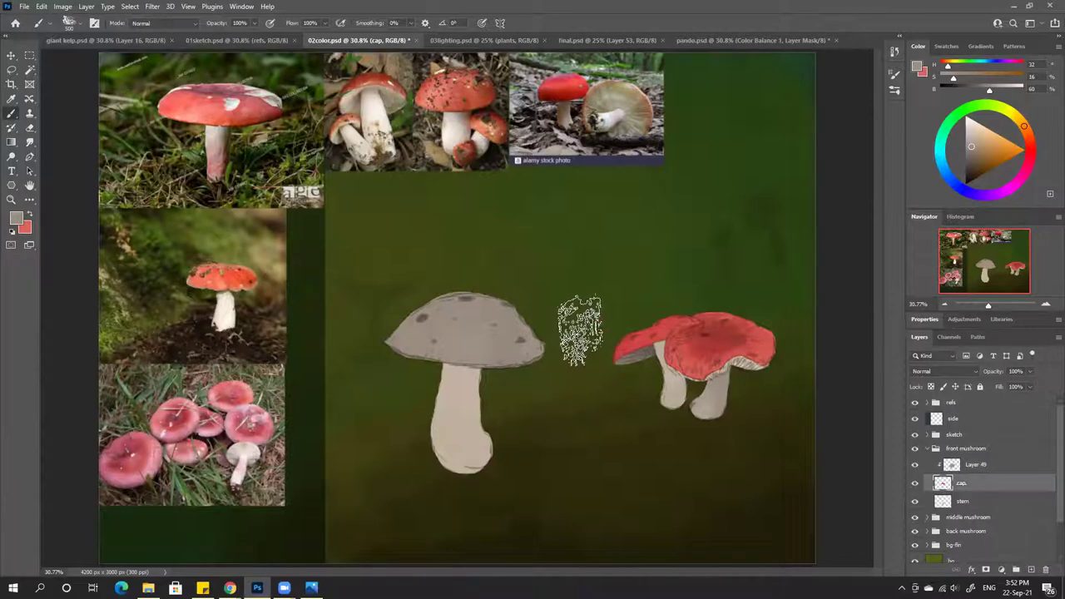
pyautogui.moveTo(593, 265)
pyautogui.mouseDown()
pyautogui.moveTo(661, 265)
pyautogui.moveTo(651, 248)
pyautogui.moveTo(618, 246)
pyautogui.moveTo(652, 274)
pyautogui.moveTo(614, 254)
pyautogui.moveTo(663, 235)
pyautogui.moveTo(587, 280)
pyautogui.moveTo(677, 254)
pyautogui.moveTo(604, 266)
pyautogui.mouseUp()
pyautogui.click(969, 466)
pyautogui.press('x')
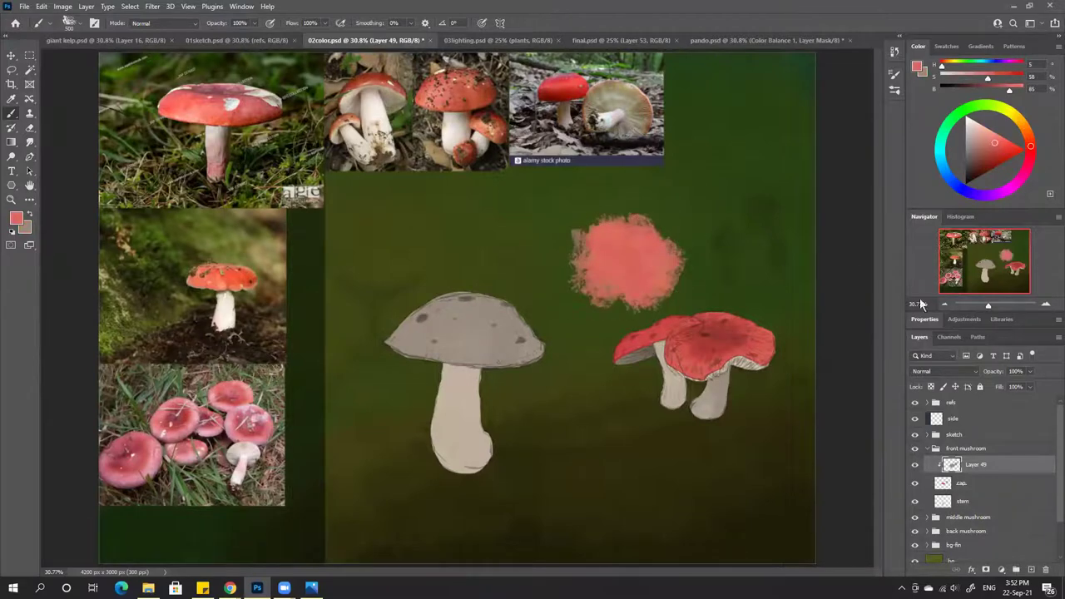
# Erase the loose patch beside the front mushroom from the cap layer with an enlarged eraser, and return to the brush
pyautogui.click(987, 485)
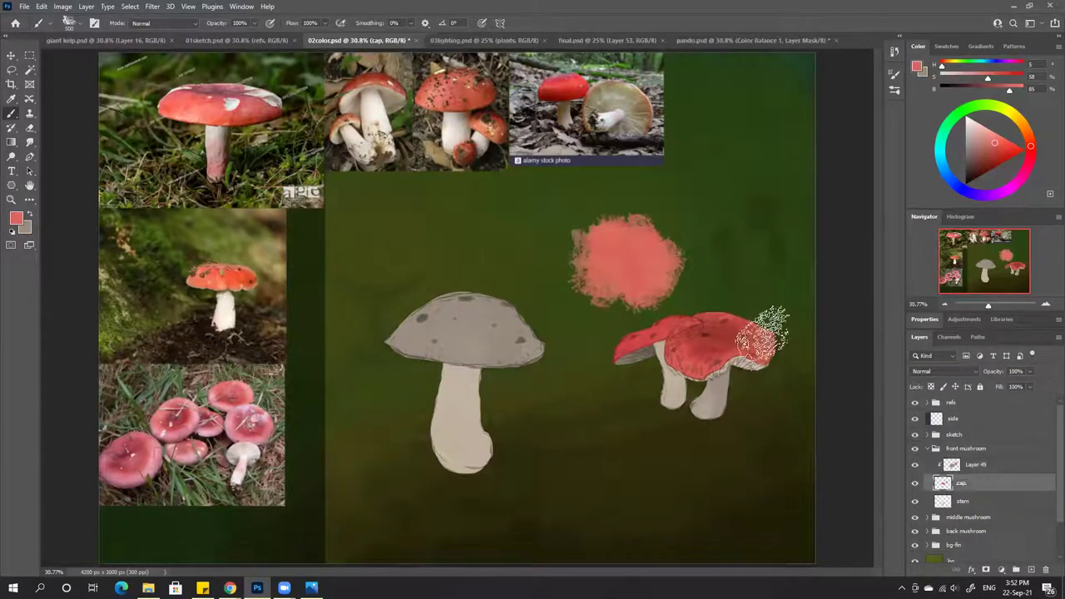
pyautogui.press('e')
pyautogui.press(']')
pyautogui.press(']')
pyautogui.press(']')
pyautogui.press(']')
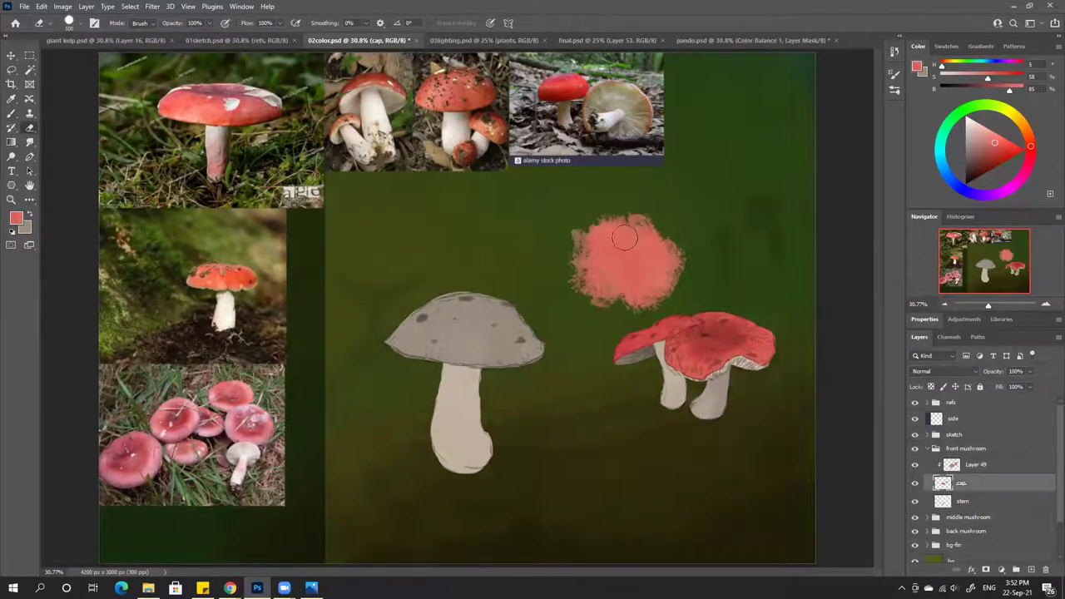
pyautogui.click(630, 239)
pyautogui.press('b')
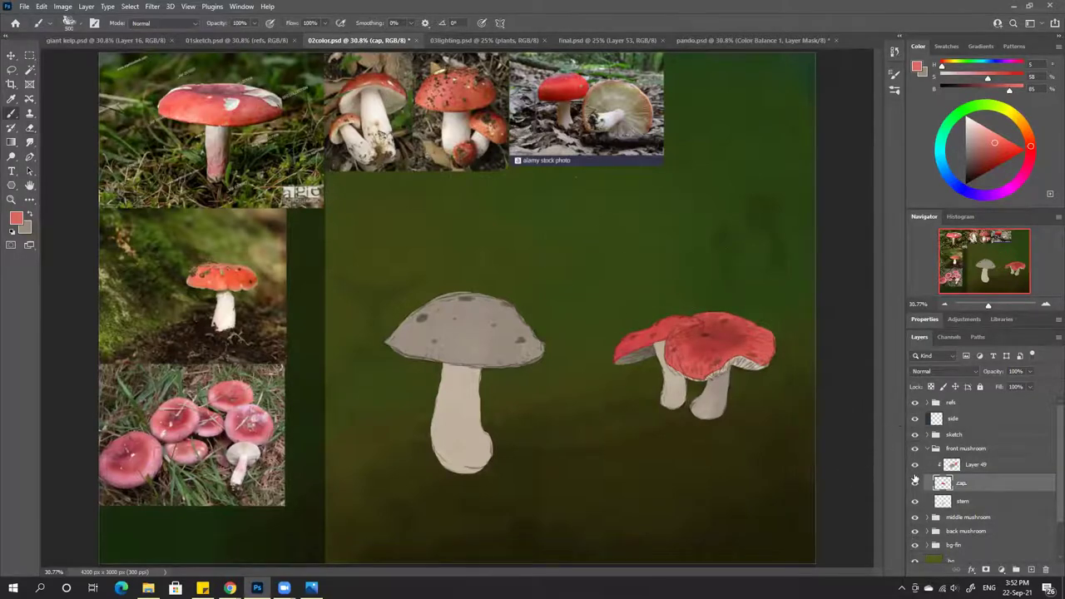
# Release the painted layer above cap from its clipping mask and delete it
pyautogui.click(955, 466)
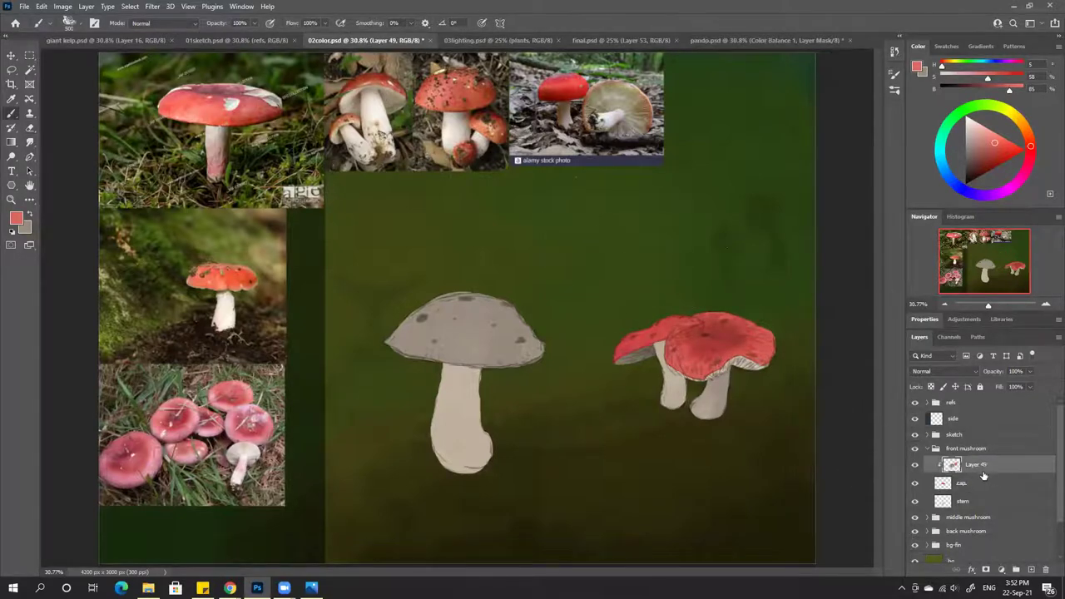
pyautogui.hotkey('ctrl', 'z')
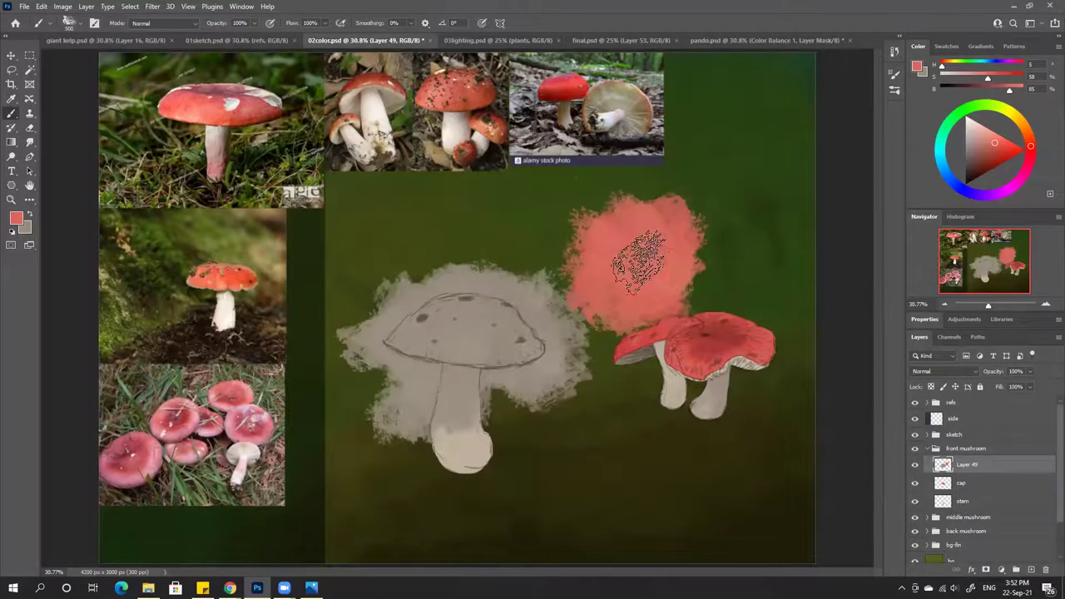
pyautogui.click(1045, 569)
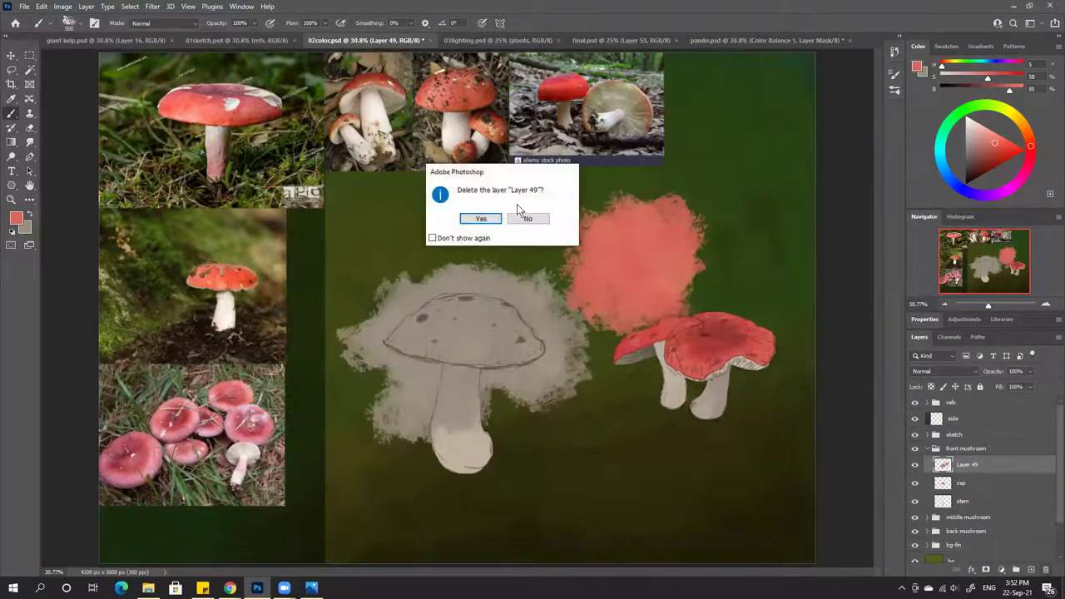
pyautogui.click(481, 218)
# Add a new layer clipped to the front mushroom's cap and choose the 90 px Kyle's Paintbox - Oil Super Soft brush
pyautogui.click(1030, 569)
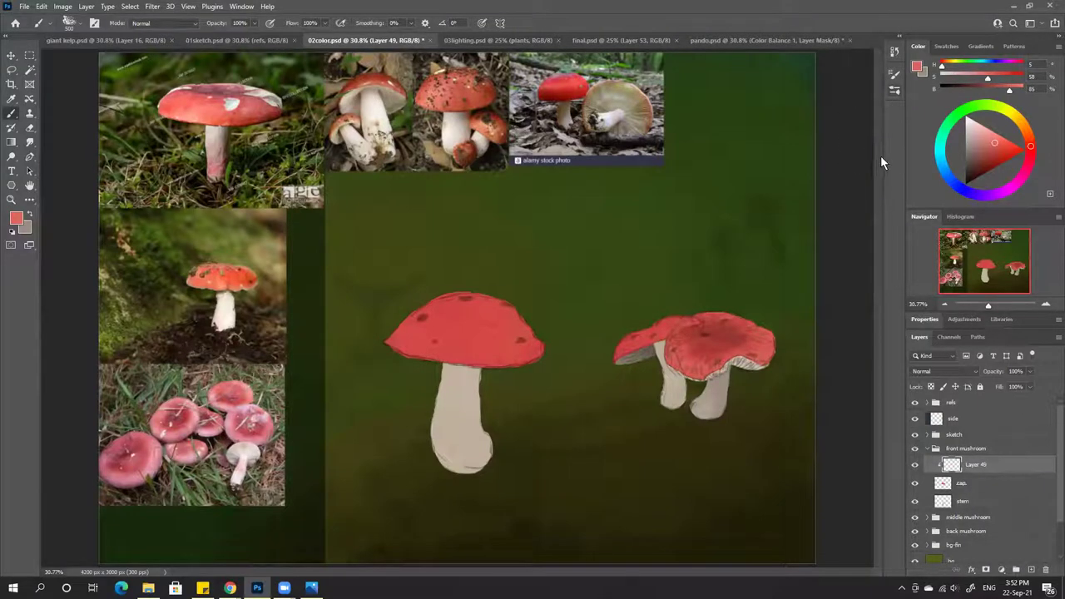
pyautogui.press('F5')
pyautogui.scroll(-5, 880, 167)
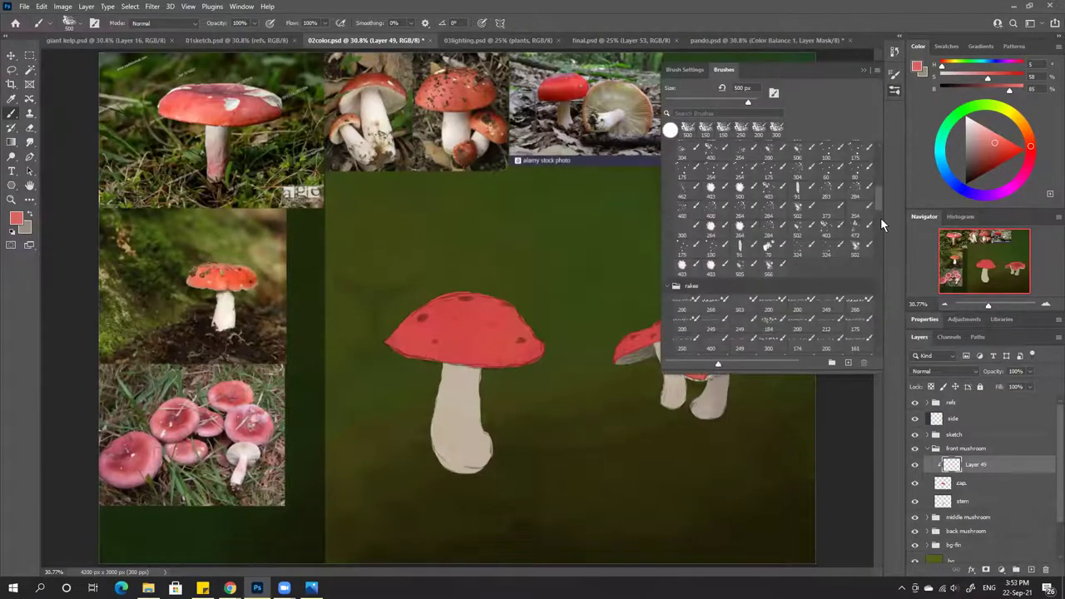
pyautogui.scroll(-6, 880, 224)
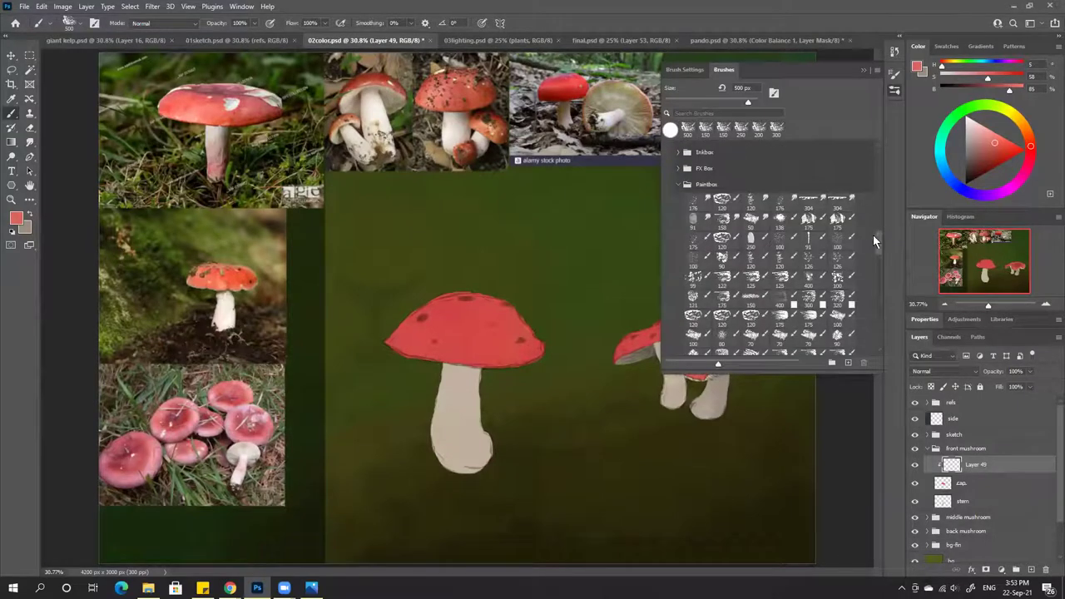
pyautogui.scroll(-3, 879, 234)
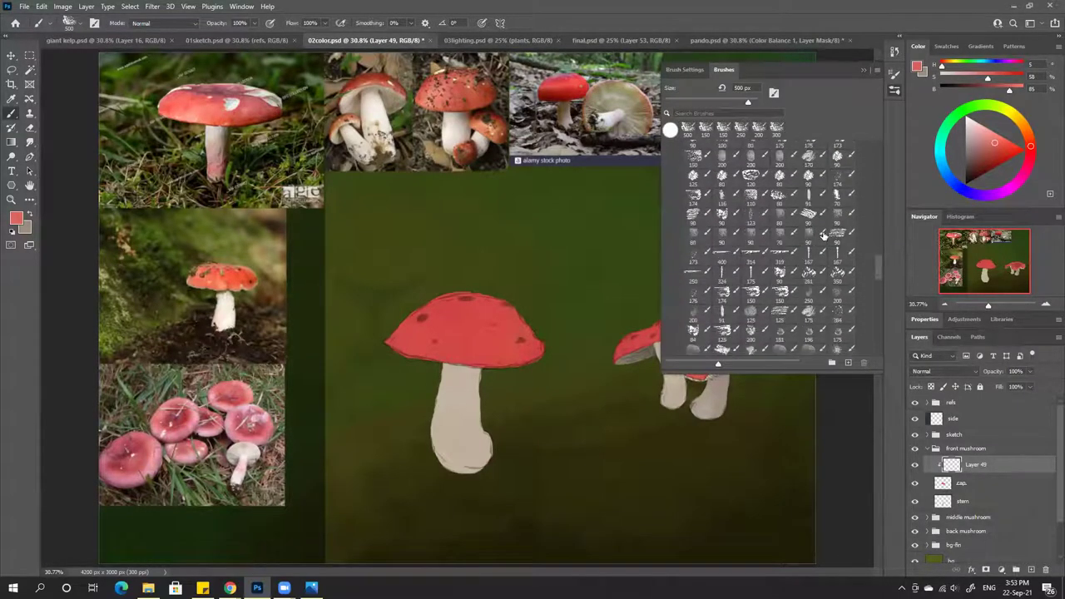
pyautogui.click(823, 237)
pyautogui.click(861, 71)
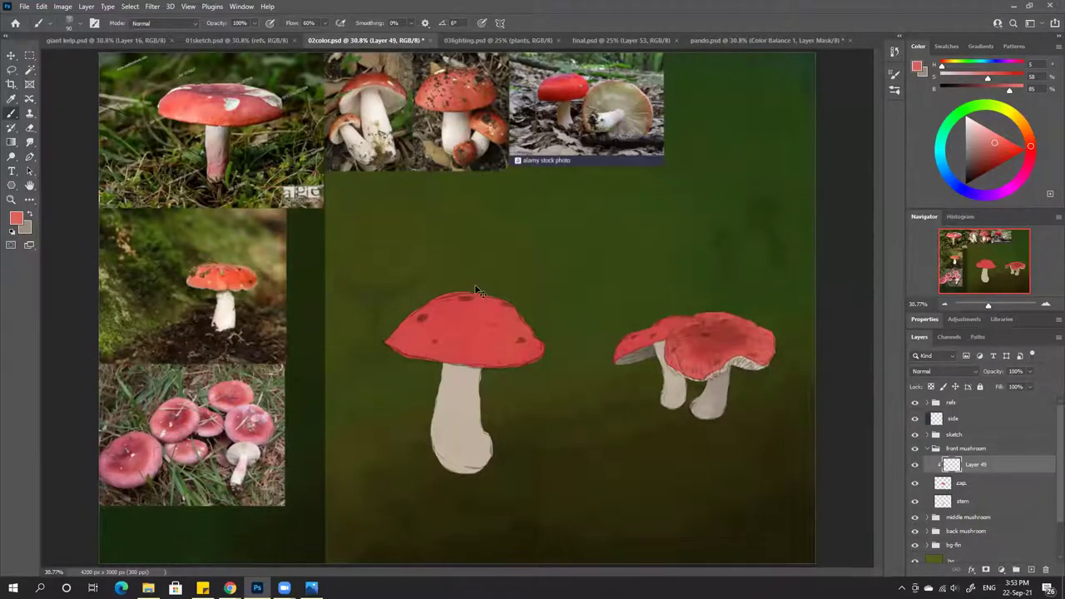
pyautogui.scroll(3, 475, 288)
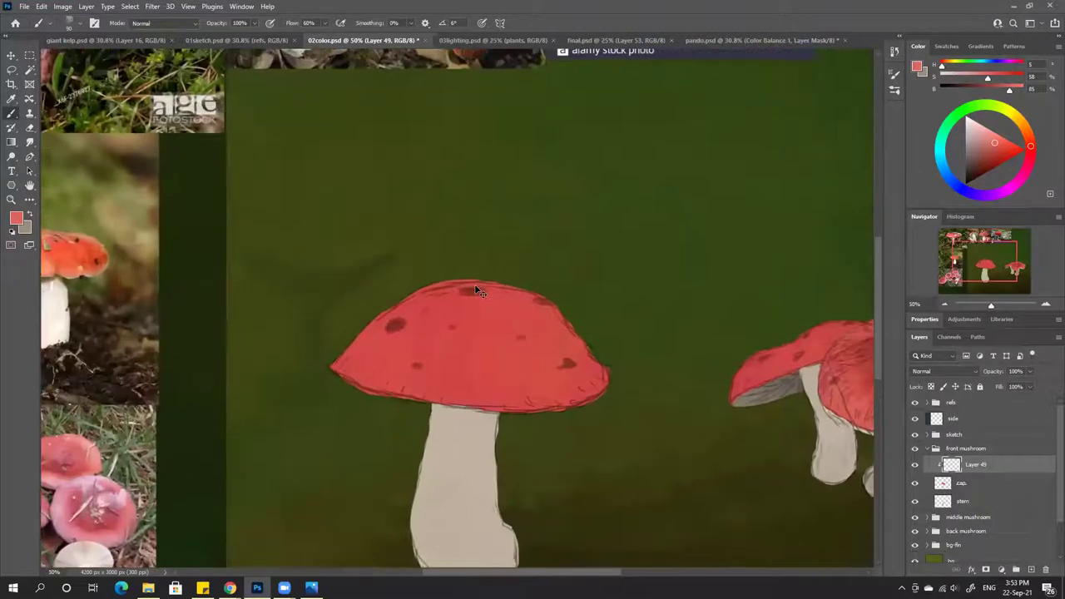
pyautogui.scroll(1, 475, 287)
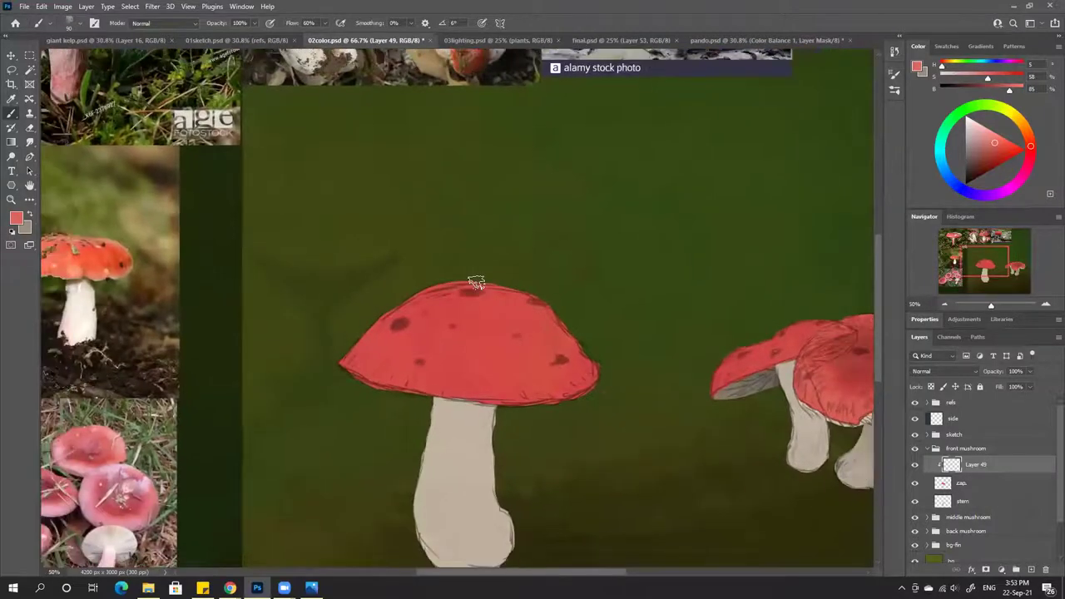
pyautogui.click(896, 89)
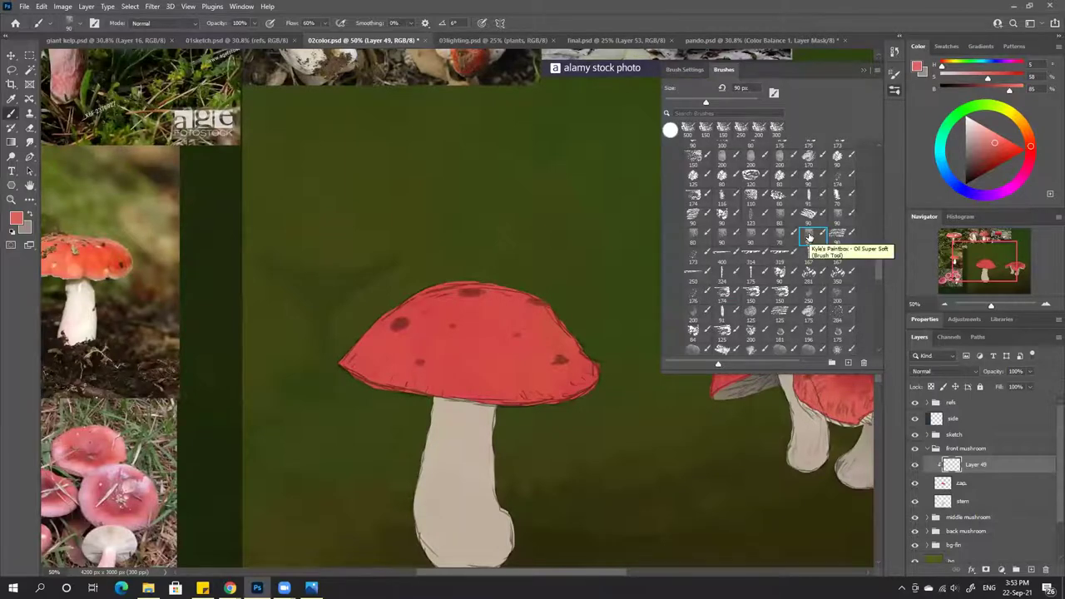
pyautogui.click(862, 70)
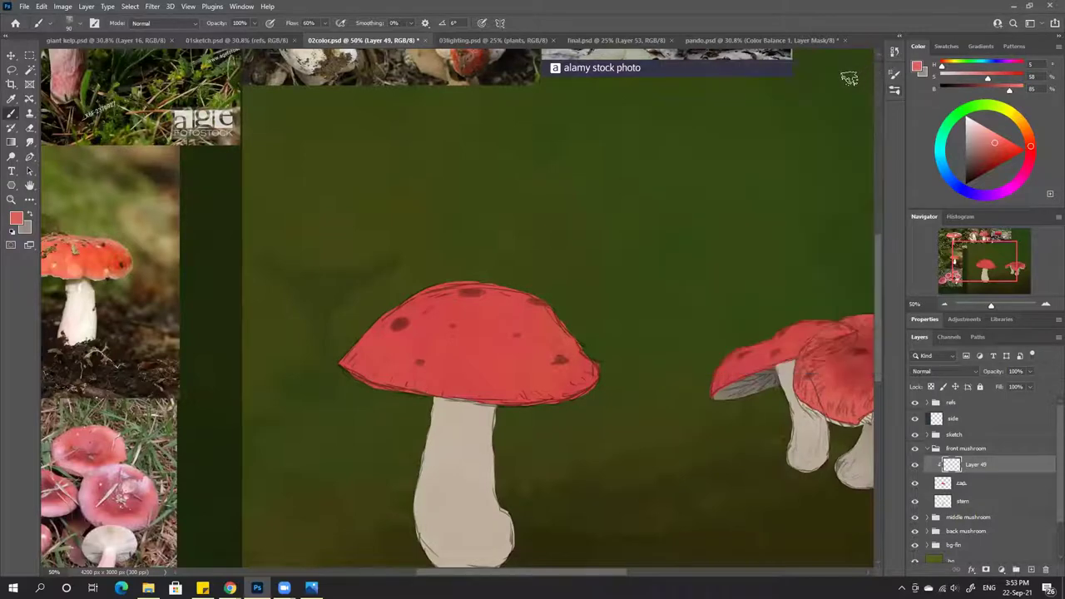
pyautogui.hotkey('ctrl', '-')
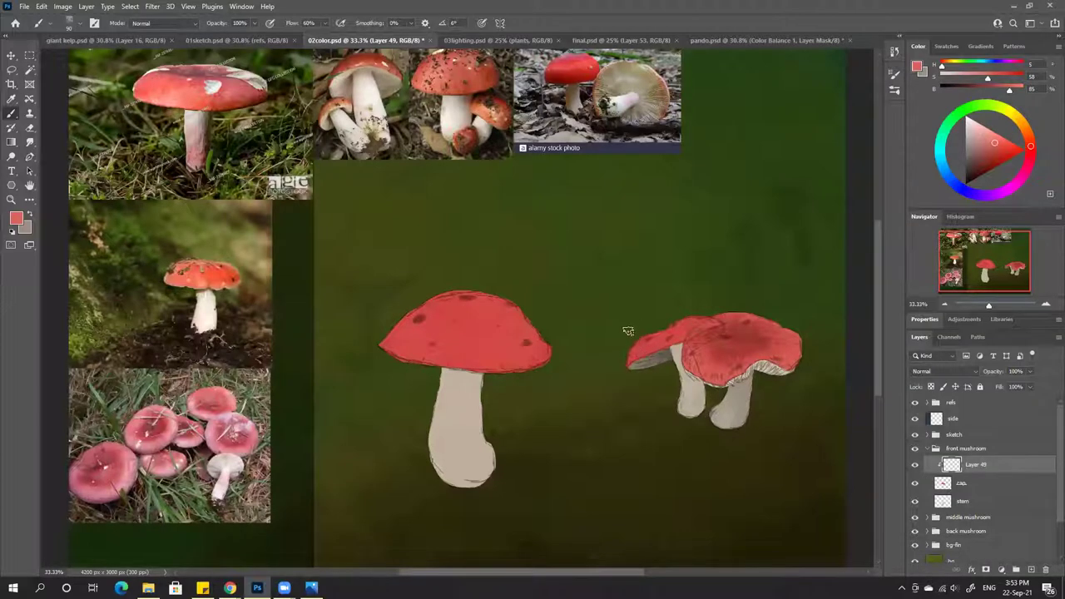
# Sample the cap's red, shift the colour to pale yellow with hue 49°, saturation 44% and brightness 86%, and paint the cap's two leftmost spots
pyautogui.keyDown('alt'); pyautogui.click(468, 332); pyautogui.keyUp('alt')
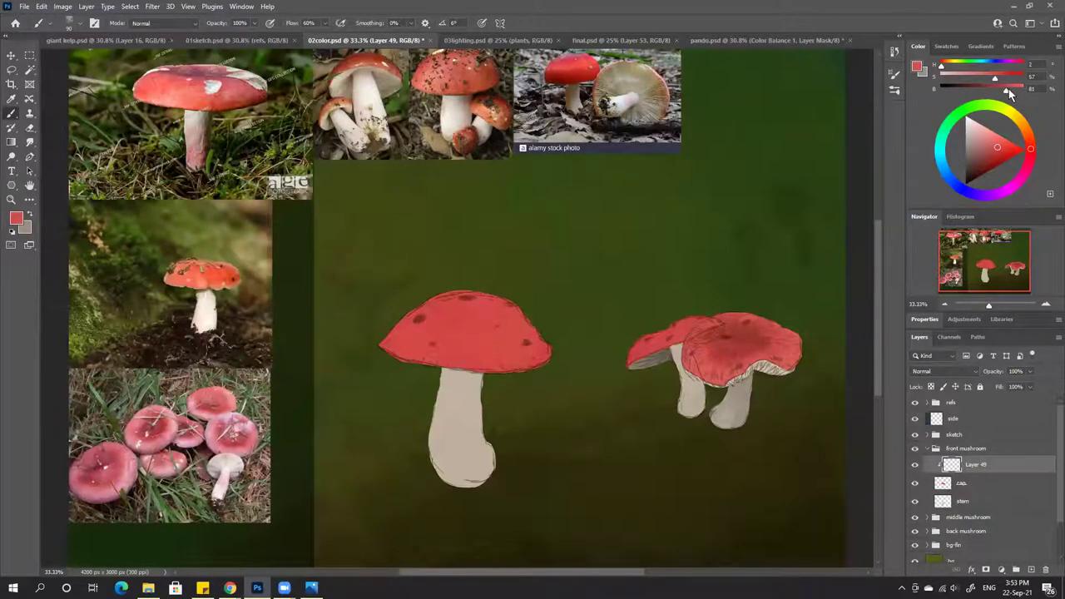
pyautogui.click(1008, 89)
pyautogui.click(988, 76)
pyautogui.moveTo(988, 78); pyautogui.dragTo(986, 78)
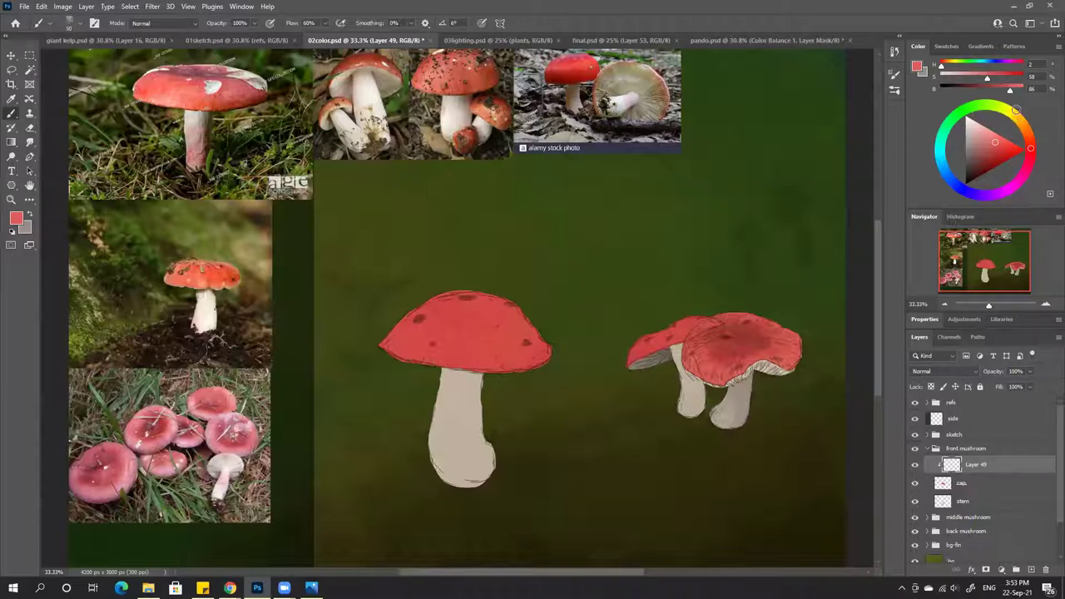
pyautogui.click(1018, 117)
pyautogui.click(1015, 115)
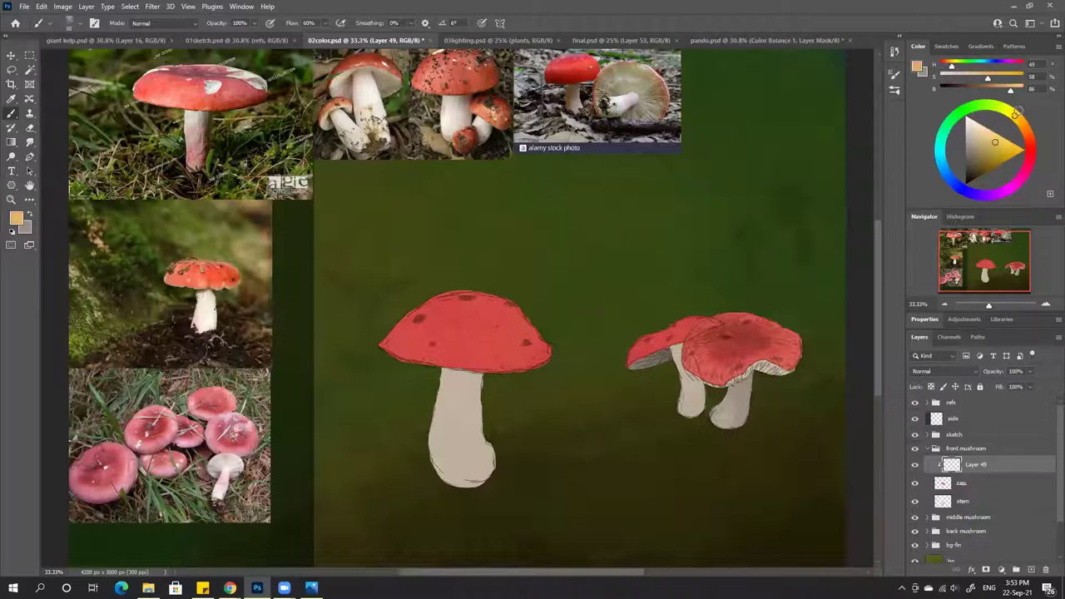
pyautogui.click(977, 76)
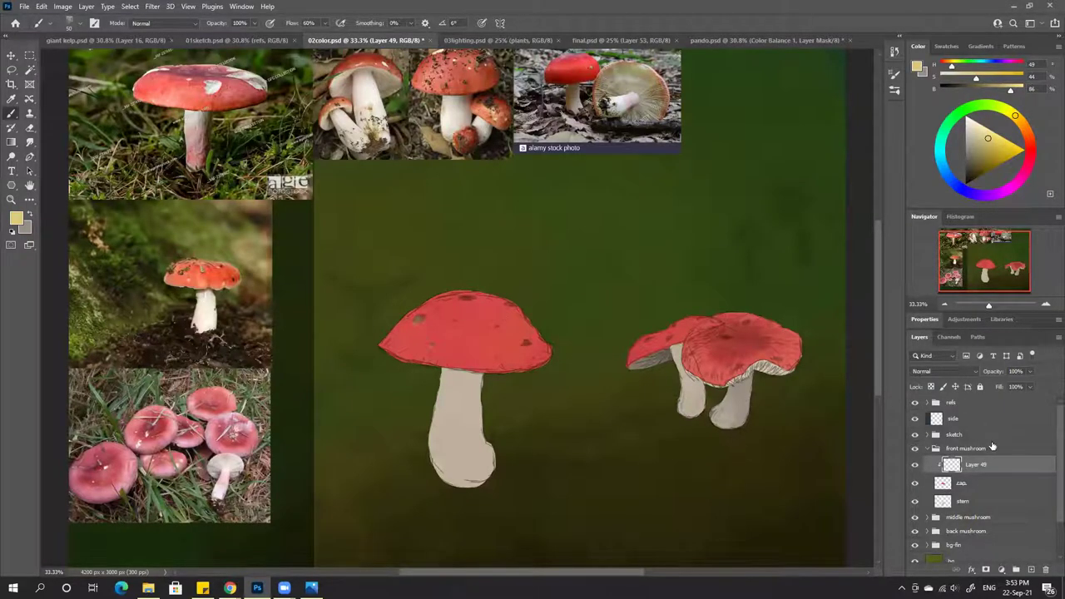
# Refine the pale yellow upper-left spot on the front mushroom's cap, filling it out to match the sketched spot
pyautogui.click(915, 434)
pyautogui.click(915, 434)
pyautogui.hotkey('ctrl', '+')
pyautogui.hotkey('ctrl', '+')
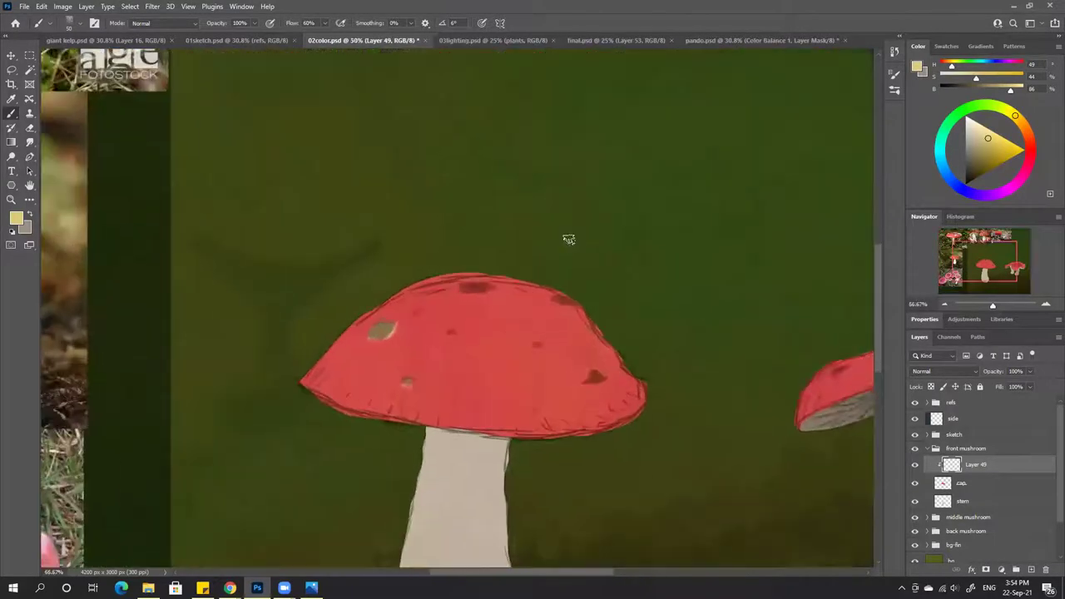
pyautogui.press('e')
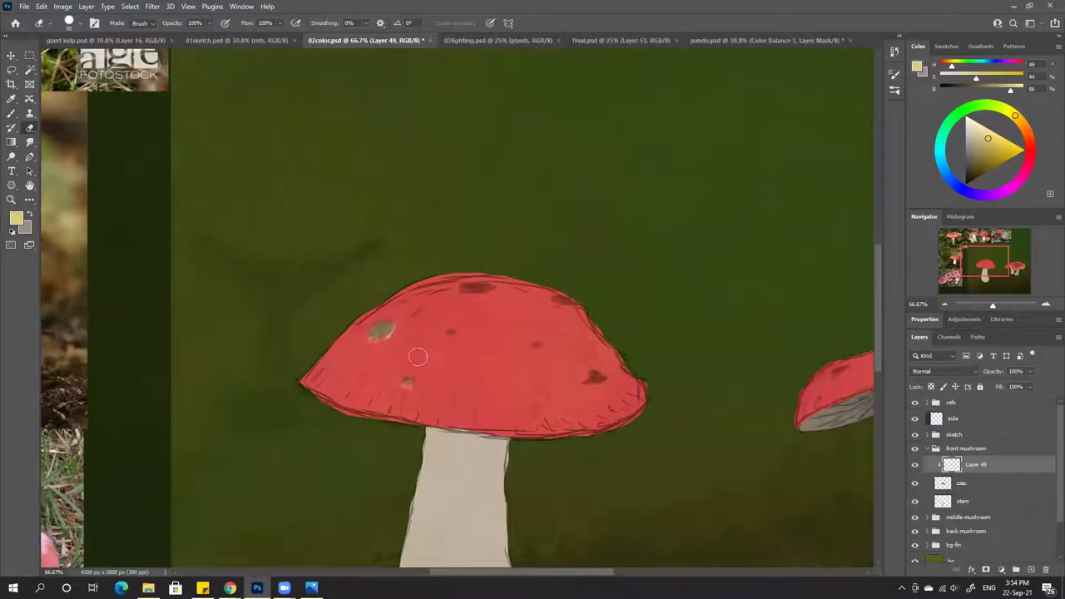
pyautogui.press('b')
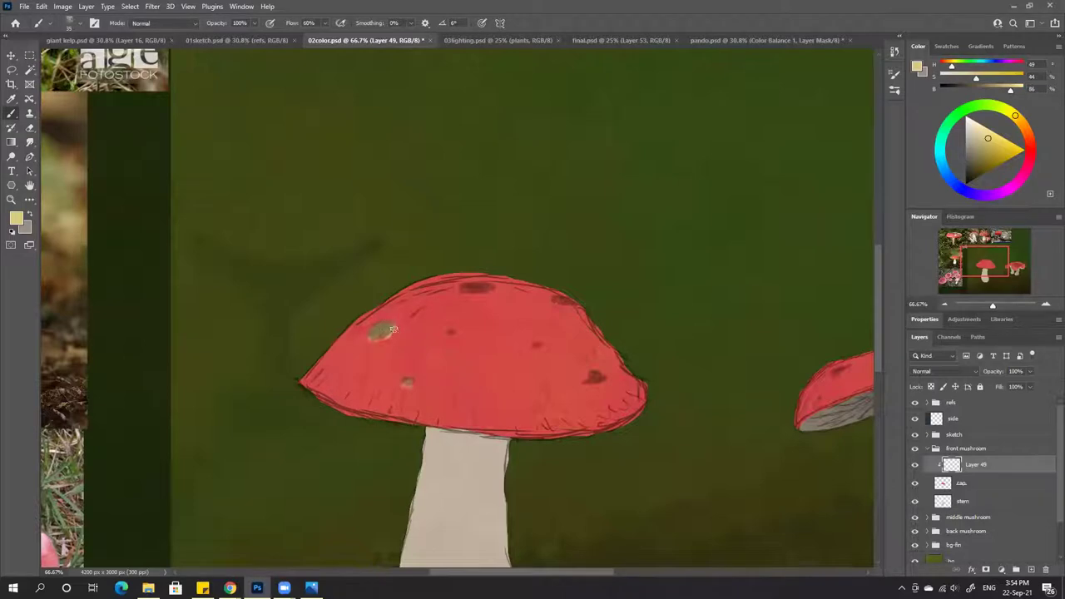
pyautogui.moveTo(392, 330)
pyautogui.mouseDown()
pyautogui.moveTo(379, 323)
pyautogui.moveTo(376, 335)
pyautogui.mouseUp()
# Check the spots without the sketch, then refine the lower-left spot on the front mushroom's cap to match the sketch
pyautogui.click(915, 434)
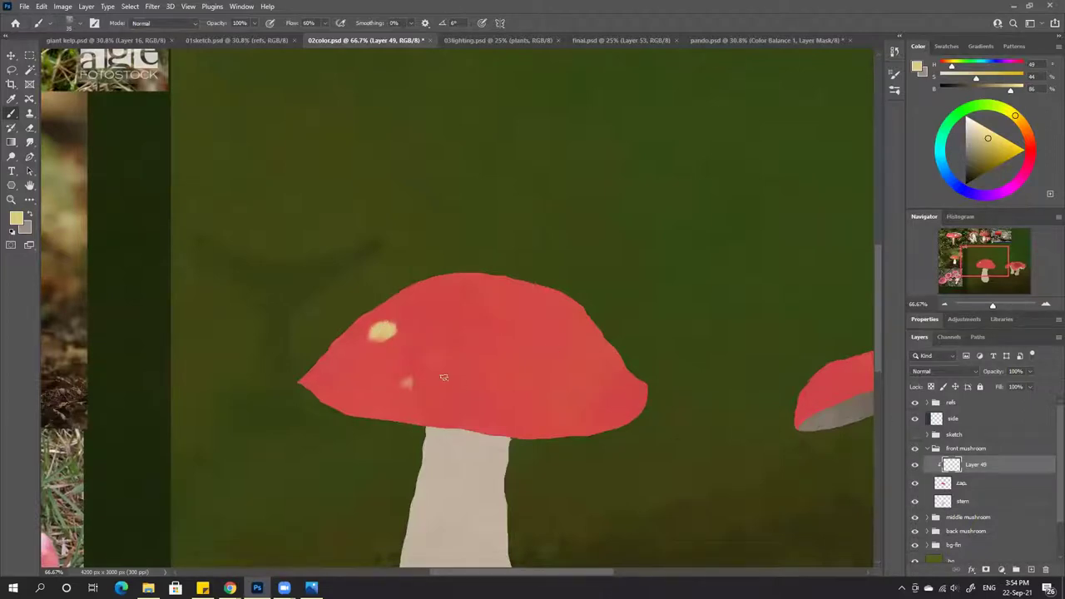
pyautogui.click(915, 434)
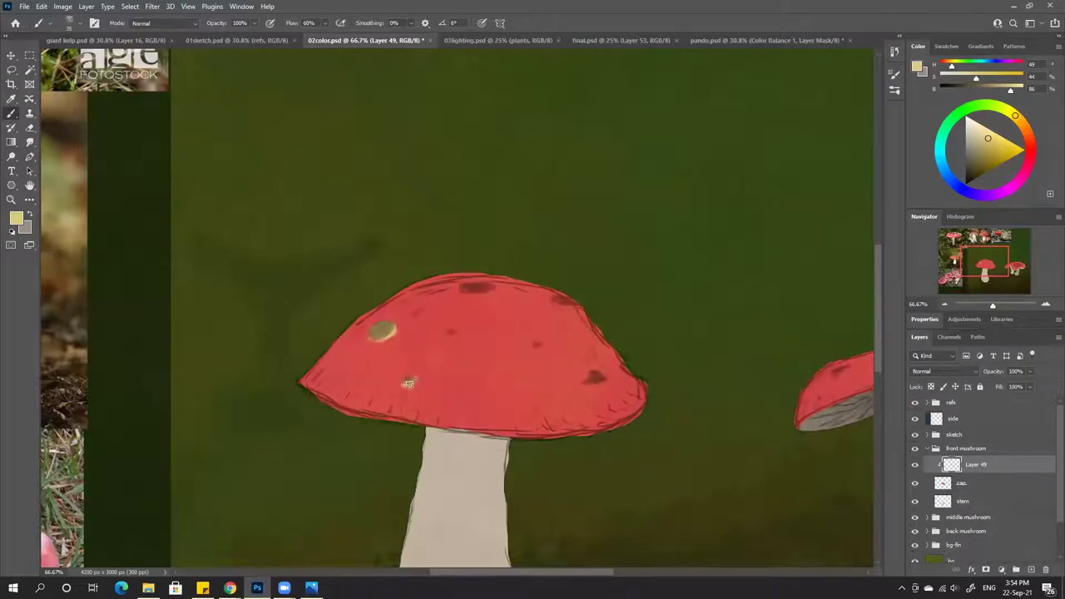
pyautogui.press('e')
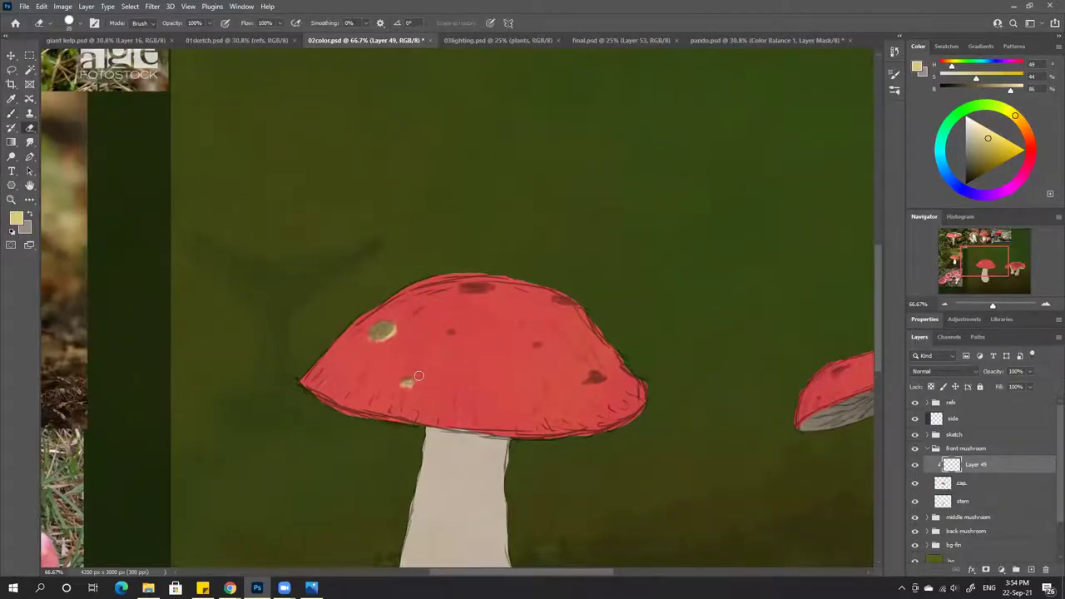
pyautogui.press('b')
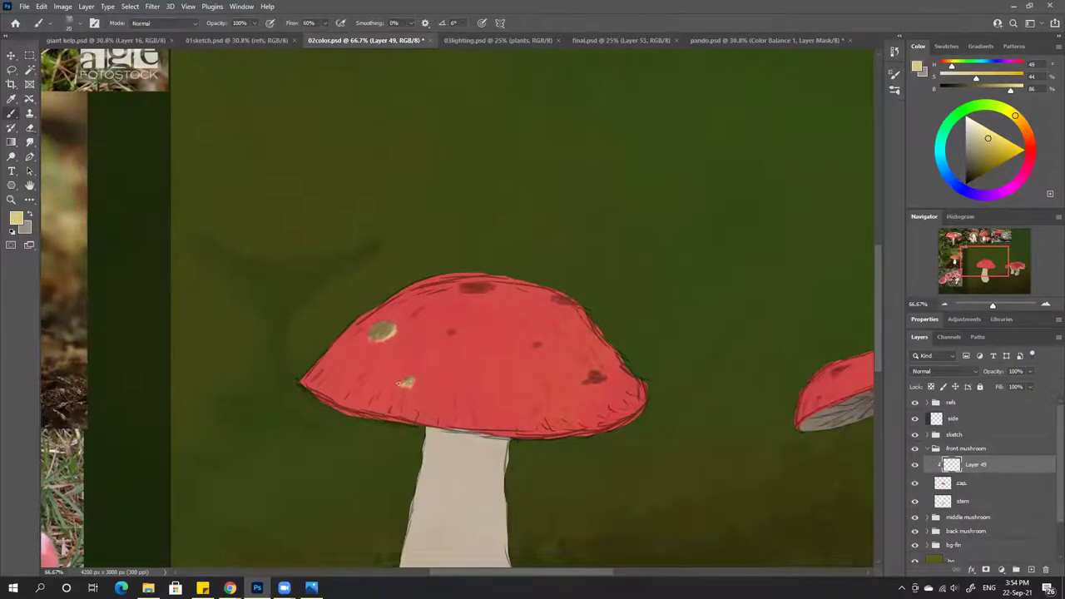
# Paint the remaining five sketched spots on the front mushroom's cap in the same pale yellow
pyautogui.moveTo(469, 285)
pyautogui.mouseDown()
pyautogui.moveTo(459, 285)
pyautogui.moveTo(491, 286)
pyautogui.moveTo(460, 287)
pyautogui.moveTo(574, 303)
pyautogui.moveTo(555, 297)
pyautogui.mouseUp()
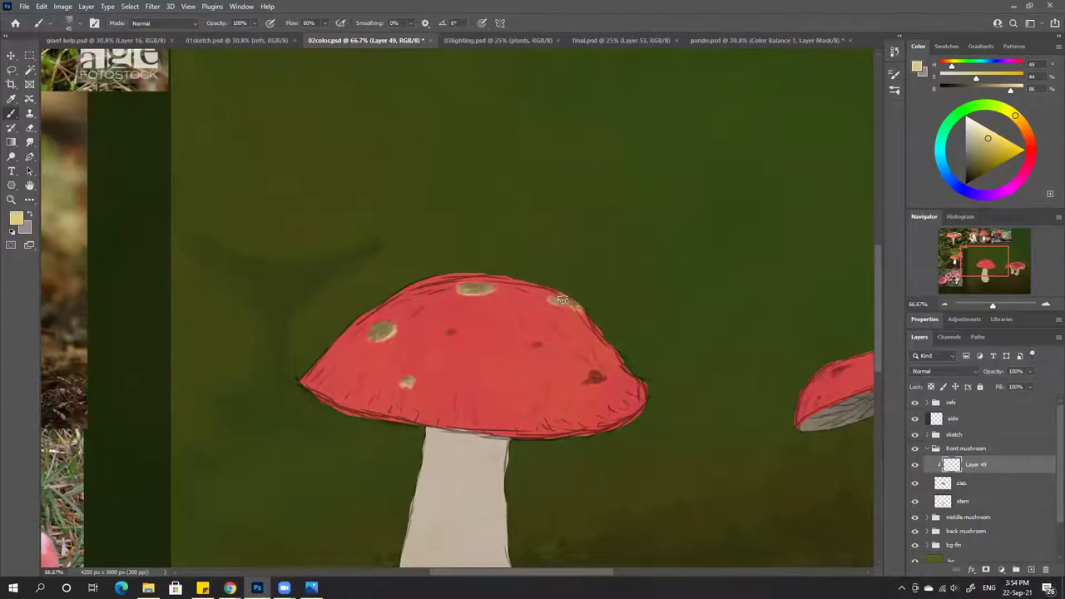
pyautogui.moveTo(599, 377); pyautogui.dragTo(591, 381)
pyautogui.moveTo(534, 344); pyautogui.dragTo(537, 343)
pyautogui.click(450, 333)
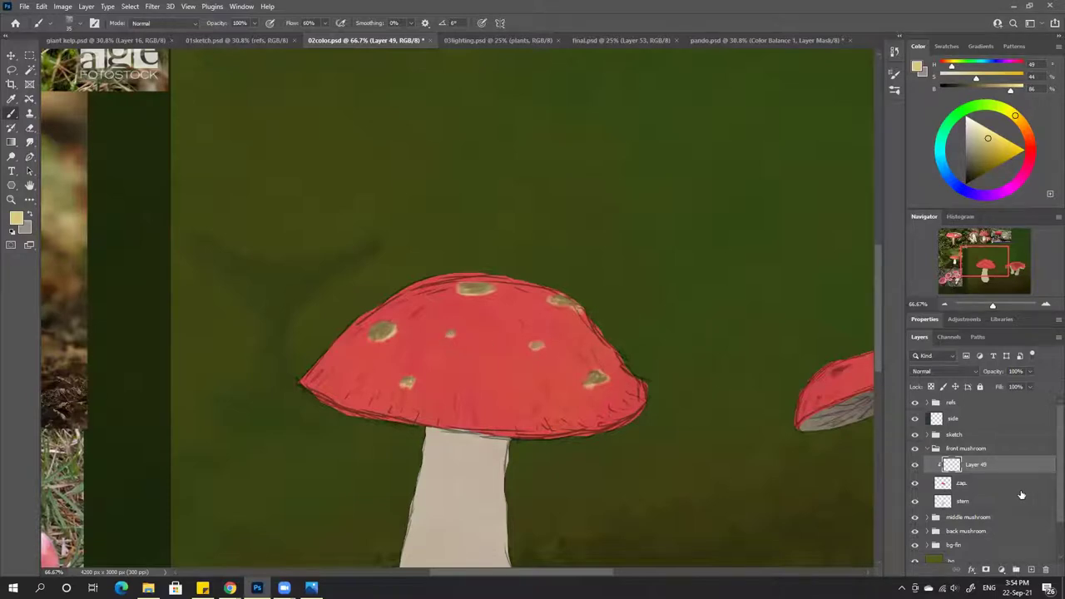
# Compare the front cap with and without its spots layer and sketch lines, leaving the spots visible and the sketch group hidden
pyautogui.click(915, 435)
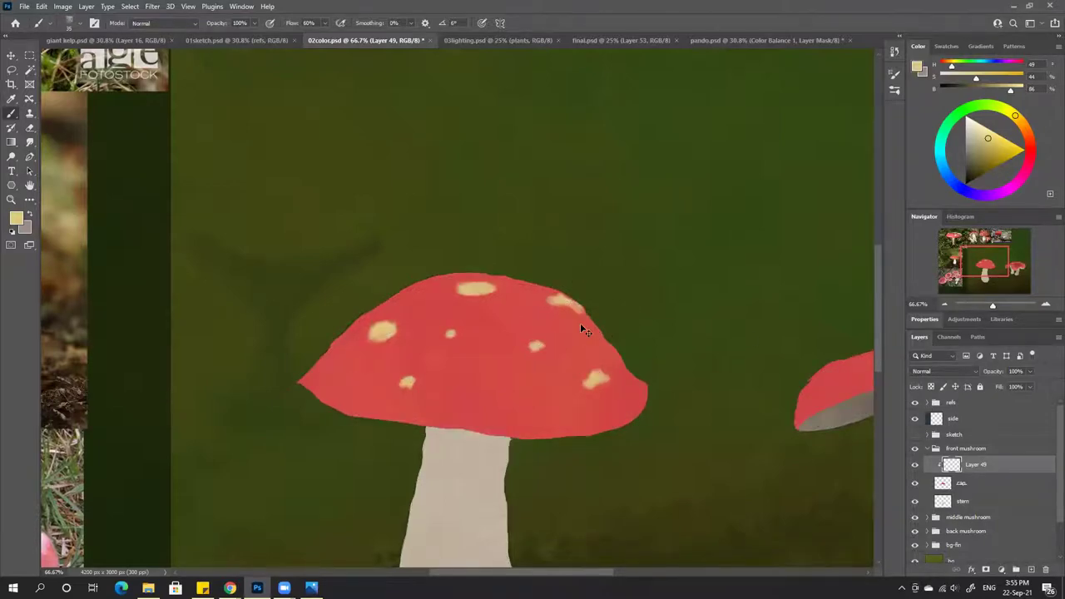
pyautogui.scroll(-3, 581, 326)
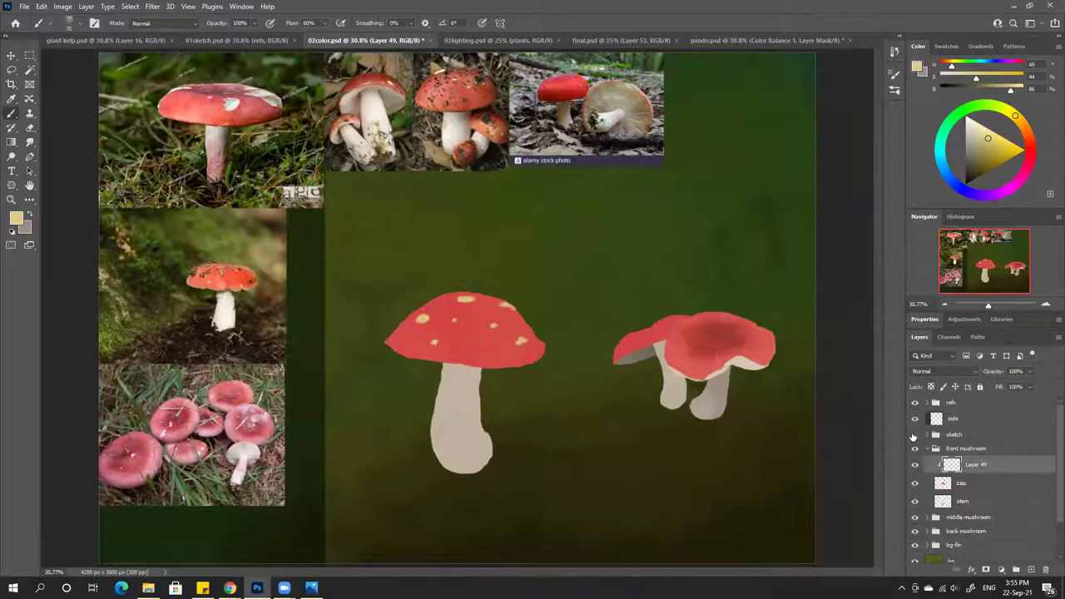
pyautogui.click(915, 466)
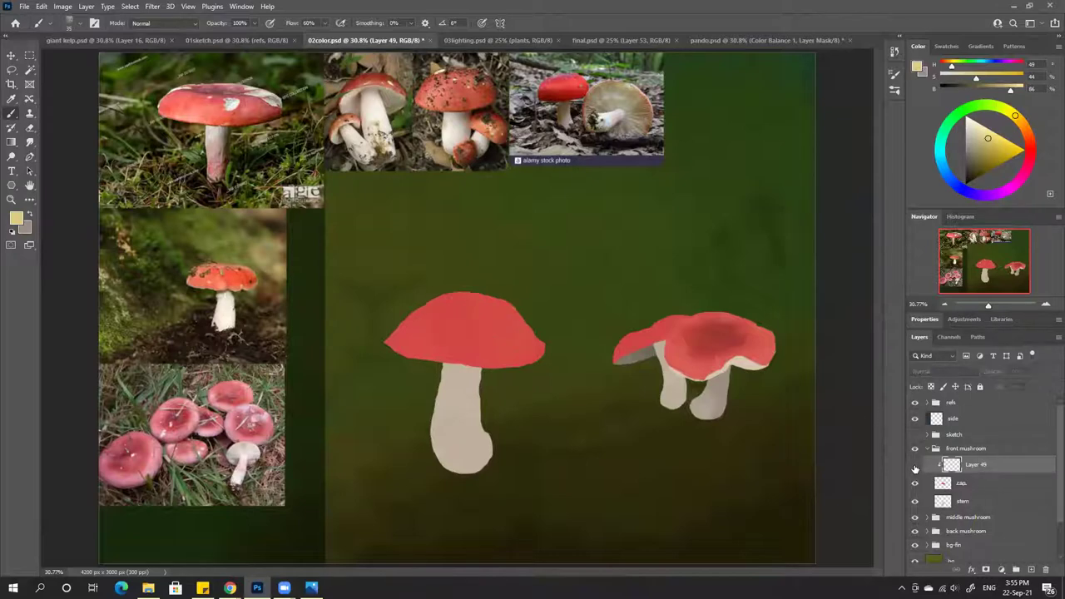
pyautogui.click(915, 465)
pyautogui.click(915, 435)
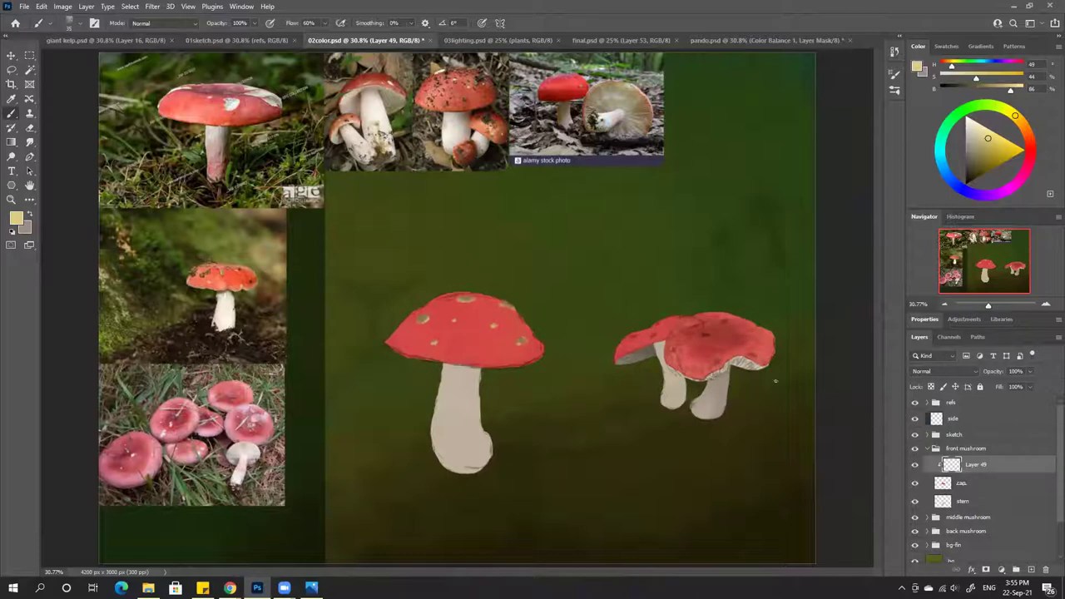
pyautogui.press('e')
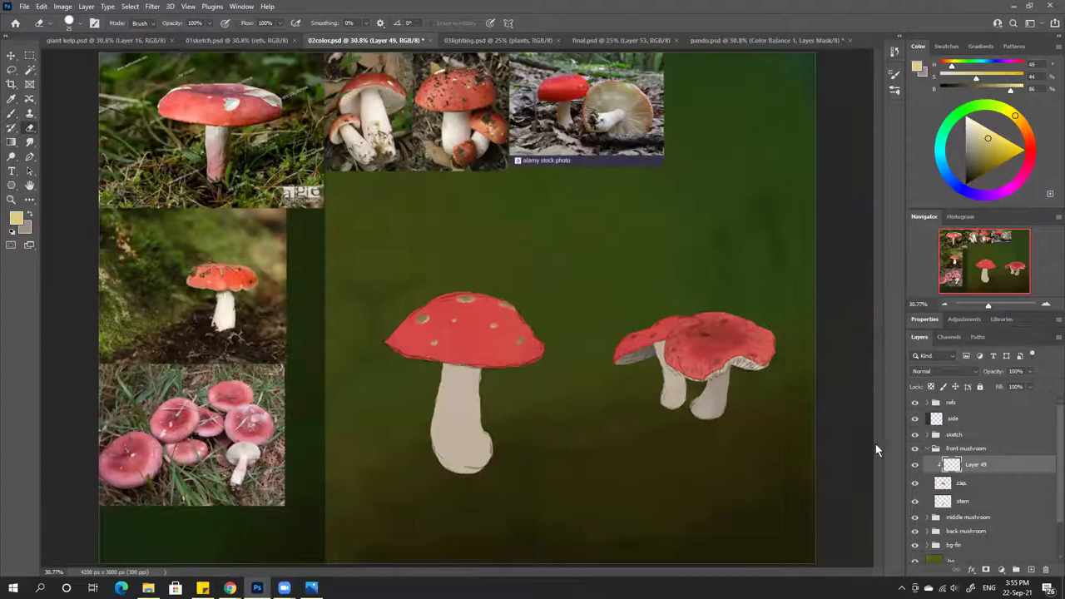
pyautogui.click(915, 429)
pyautogui.press('b')
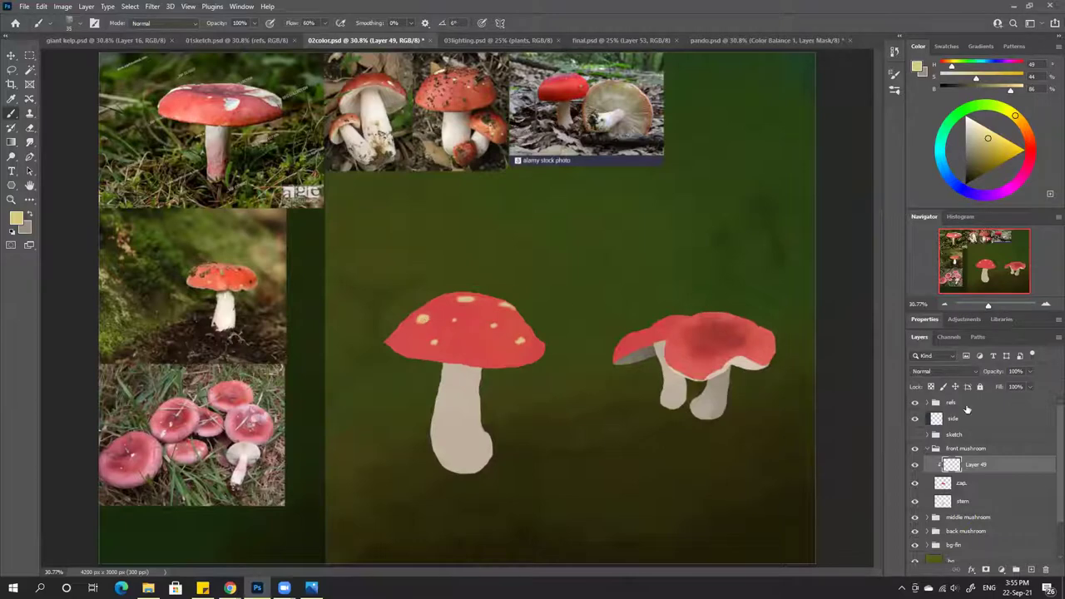
pyautogui.click(970, 484)
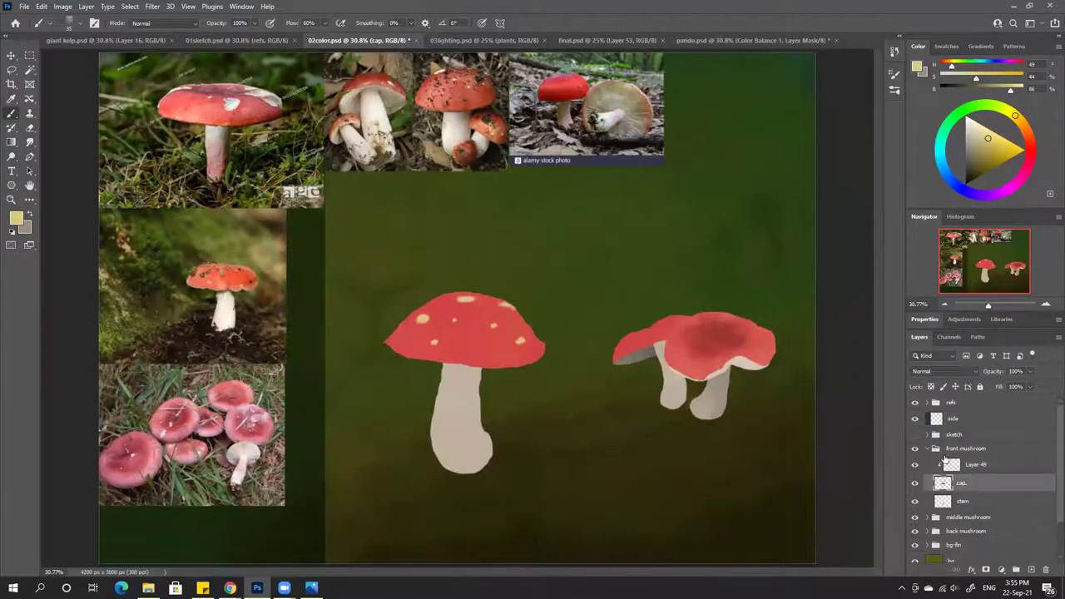
pyautogui.keyDown('alt'); pyautogui.click(494, 326); pyautogui.keyUp('alt')
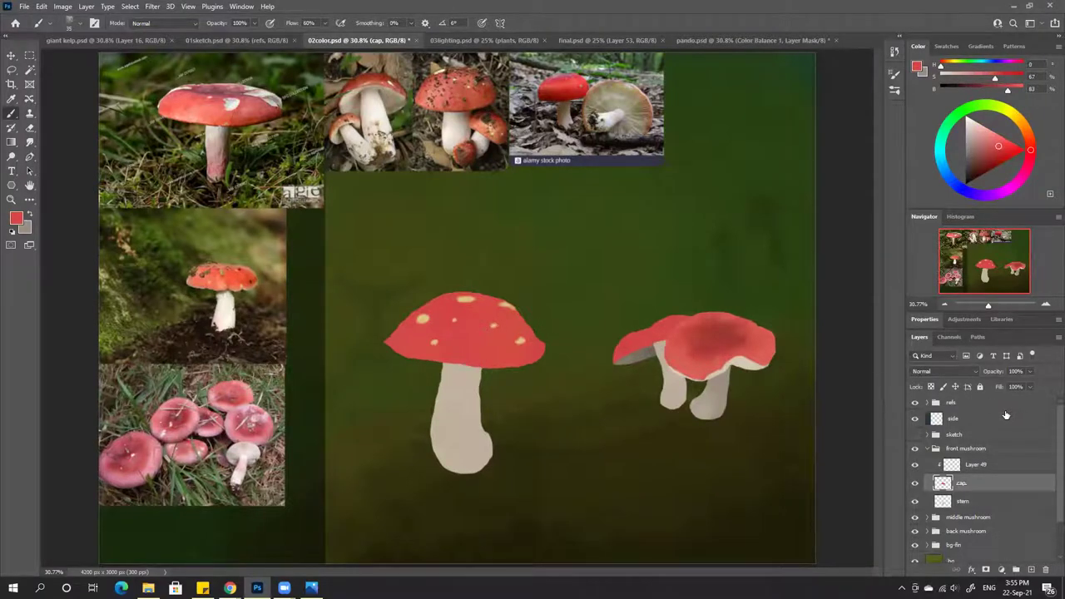
pyautogui.keyDown('ctrl'); pyautogui.click(942, 484); pyautogui.keyUp('ctrl')
pyautogui.hotkey('ctrl', 'd')
pyautogui.click(953, 467)
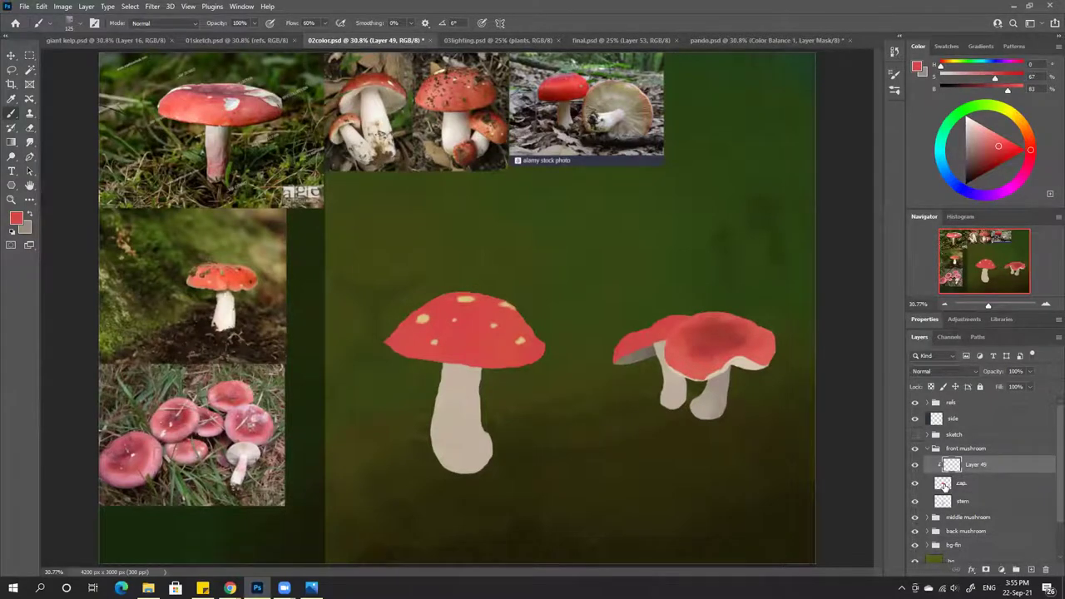
pyautogui.click(945, 484)
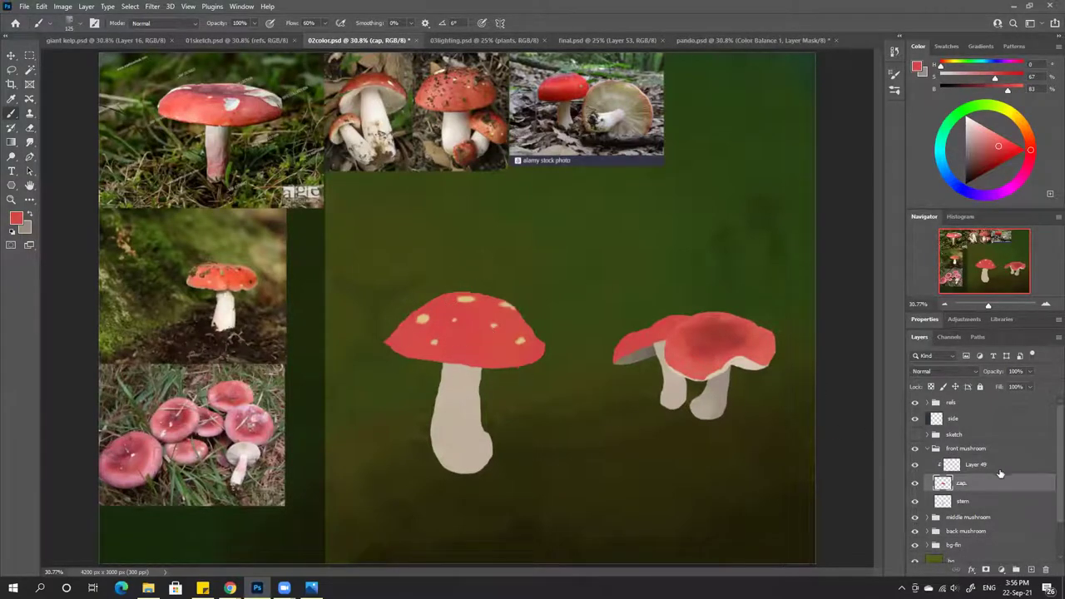
pyautogui.click(951, 466)
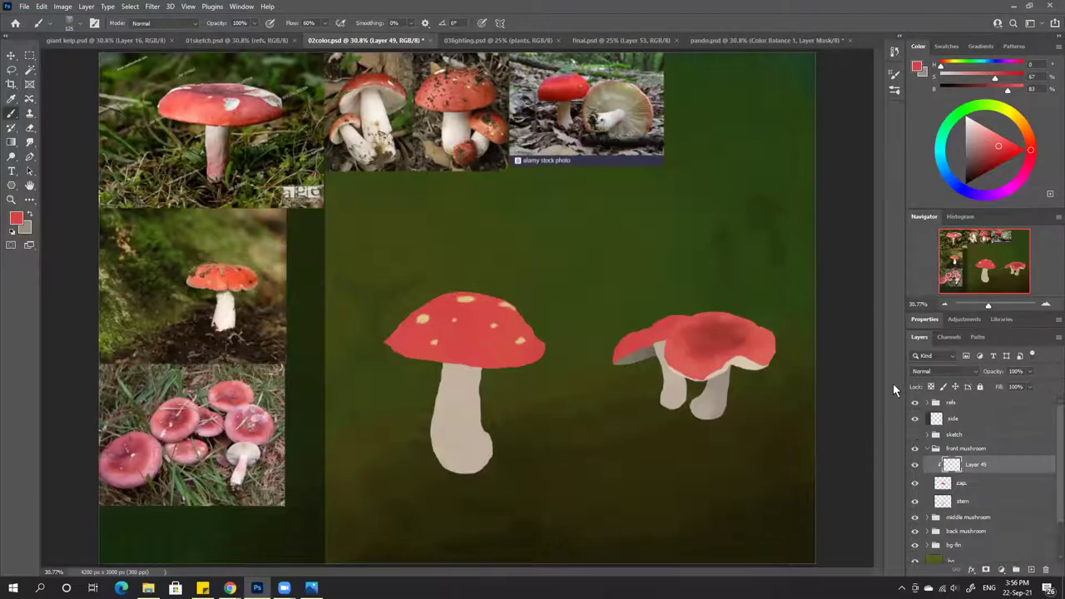
# Sample the front cap's red, darken it to saturation 68% and brightness 67%, and add a new layer clipped above the cap's spots layer
pyautogui.hotkey('ctrl', '+')
pyautogui.hotkey('ctrl', '+')
pyautogui.hotkey('ctrl', '+')
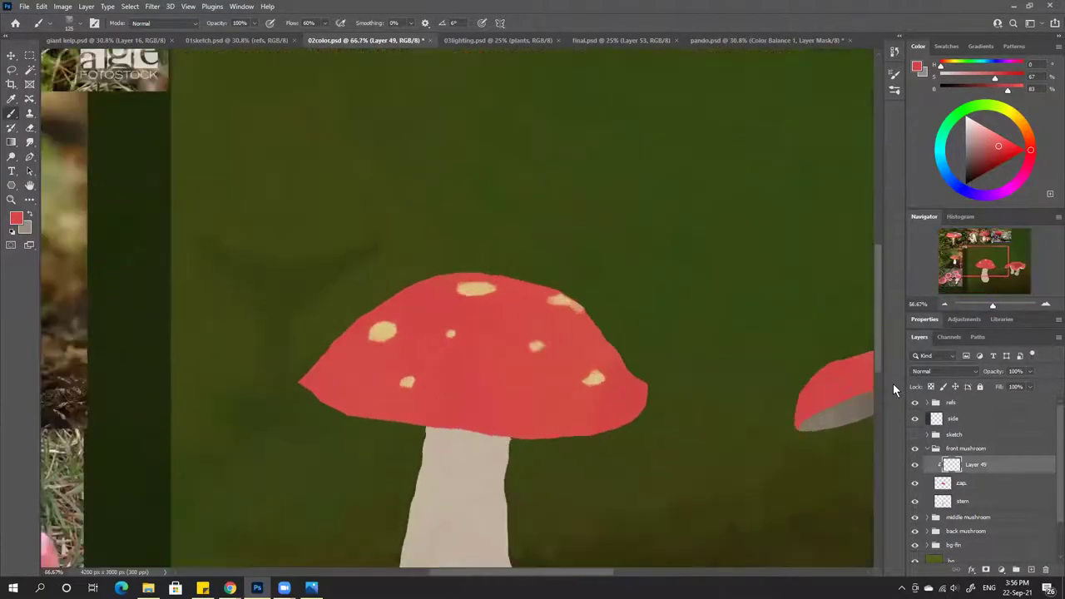
pyautogui.moveTo(668, 305); pyautogui.dragTo(656, 280)
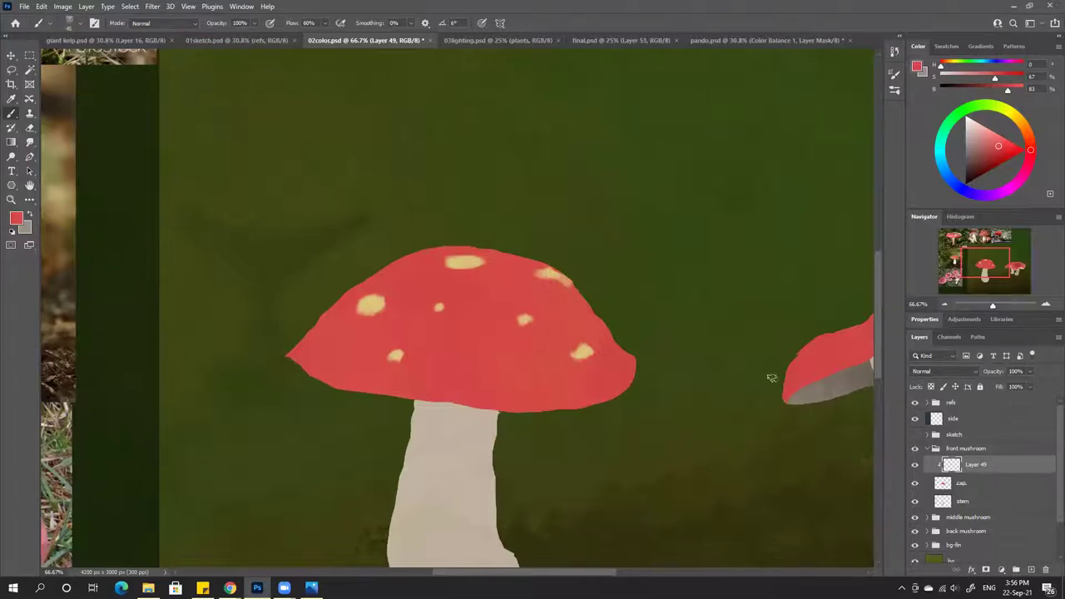
pyautogui.hotkey('ctrl', '-')
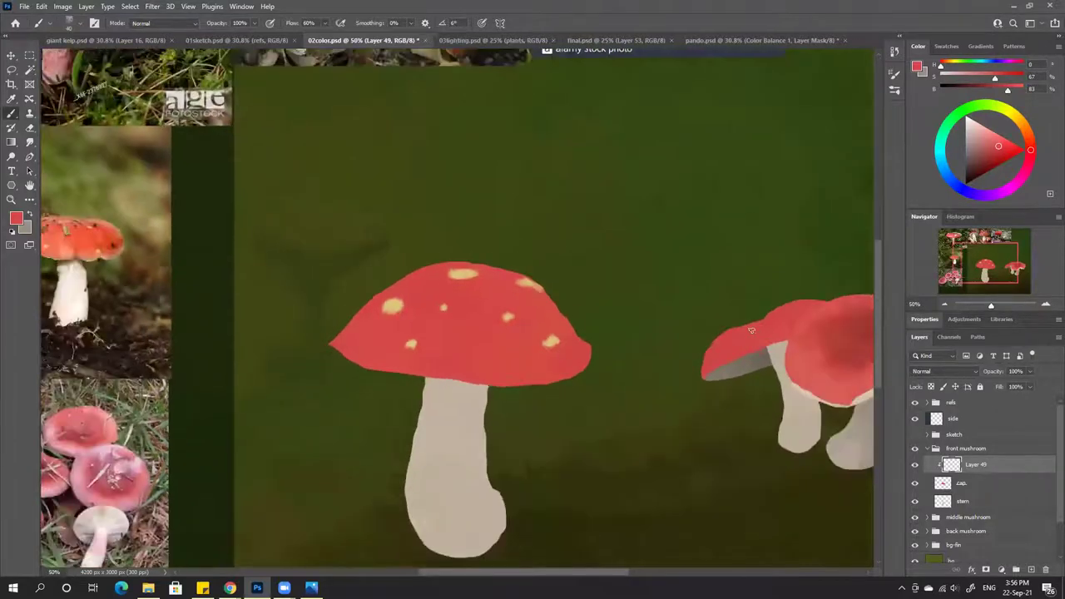
pyautogui.scroll(1, 691, 310)
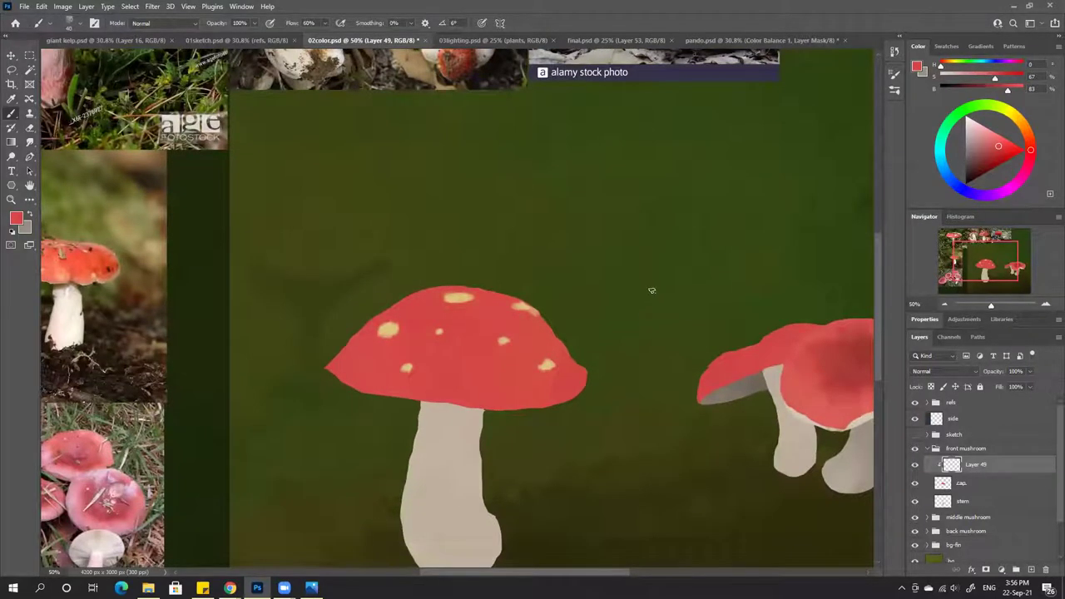
pyautogui.hotkey('ctrl', '-')
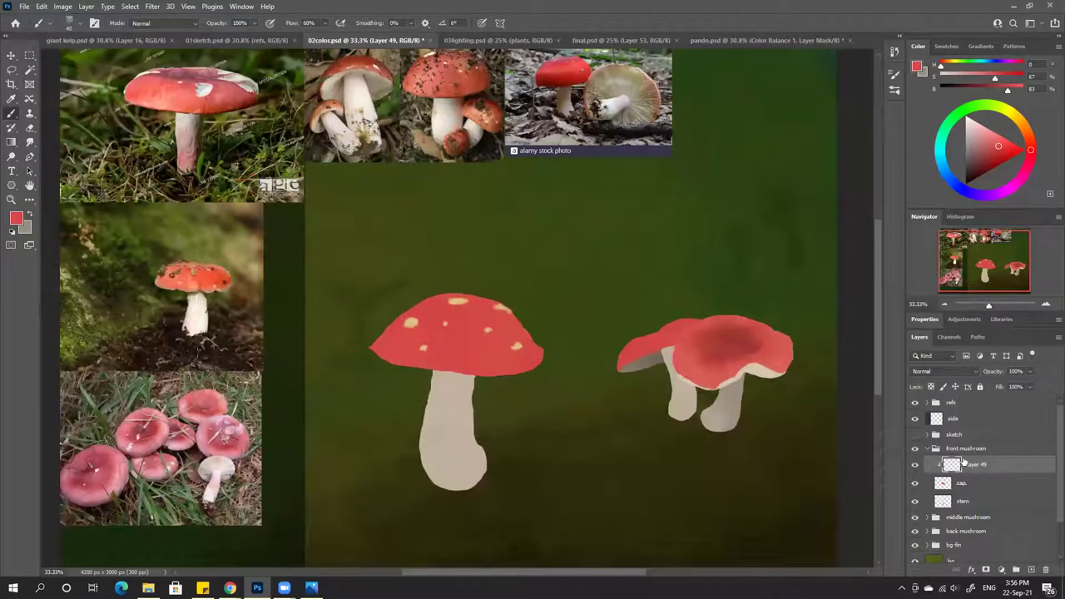
pyautogui.keyDown('alt'); pyautogui.click(438, 332); pyautogui.keyUp('alt')
pyautogui.moveTo(1002, 93); pyautogui.dragTo(995, 91)
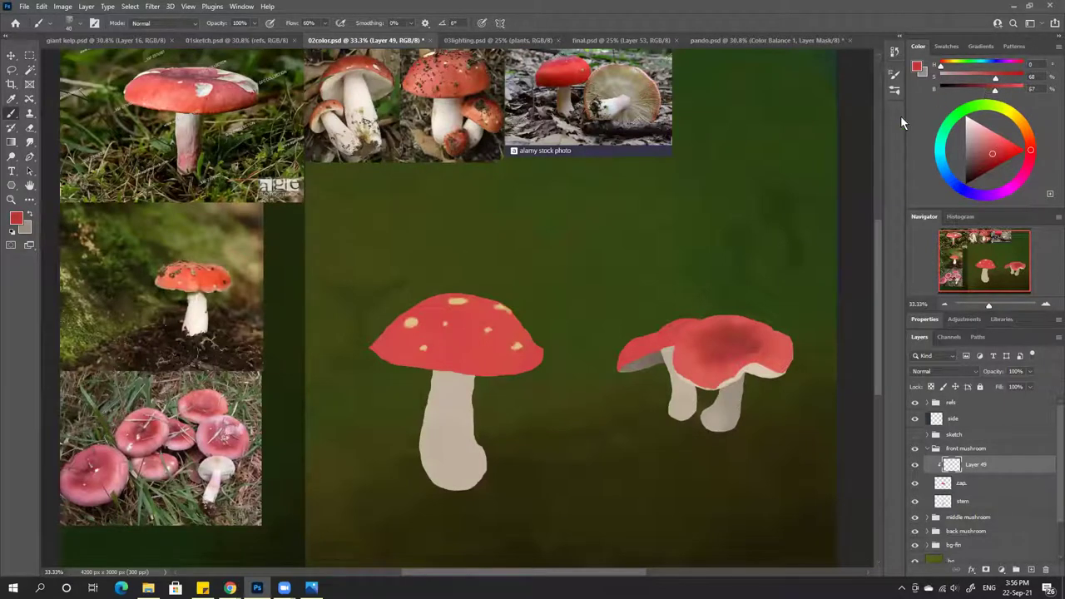
pyautogui.hotkey('ctrl', 'shift', 'alt', 'n')
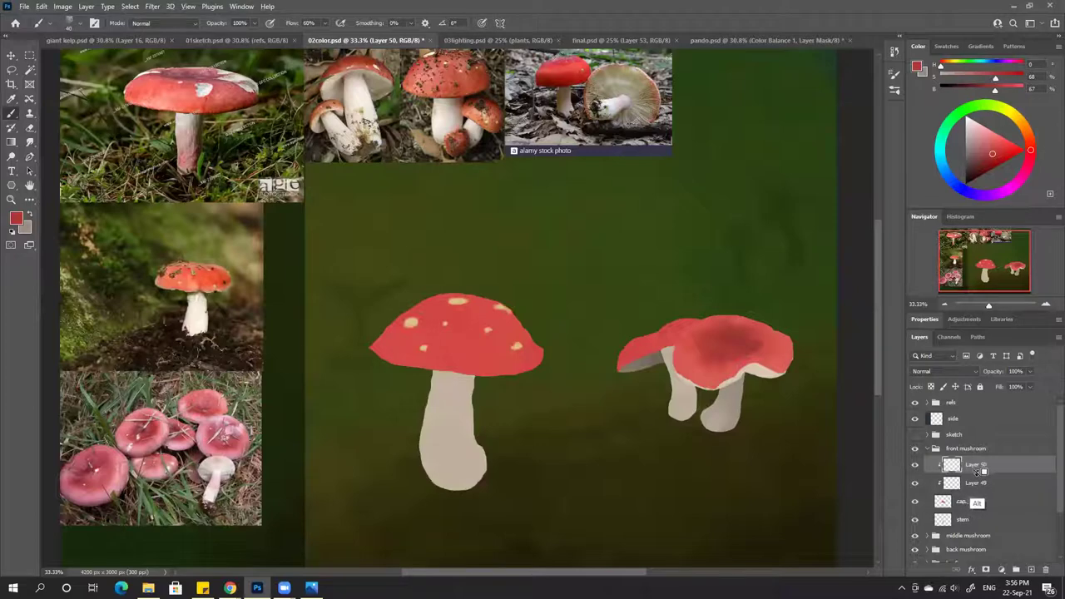
pyautogui.hotkey('ctrl', 'alt', 'g')
# Add a new layer above the refs group for drawing over the reference photo of the red mushroom beside the upturned one
pyautogui.scroll(2, 541, 218)
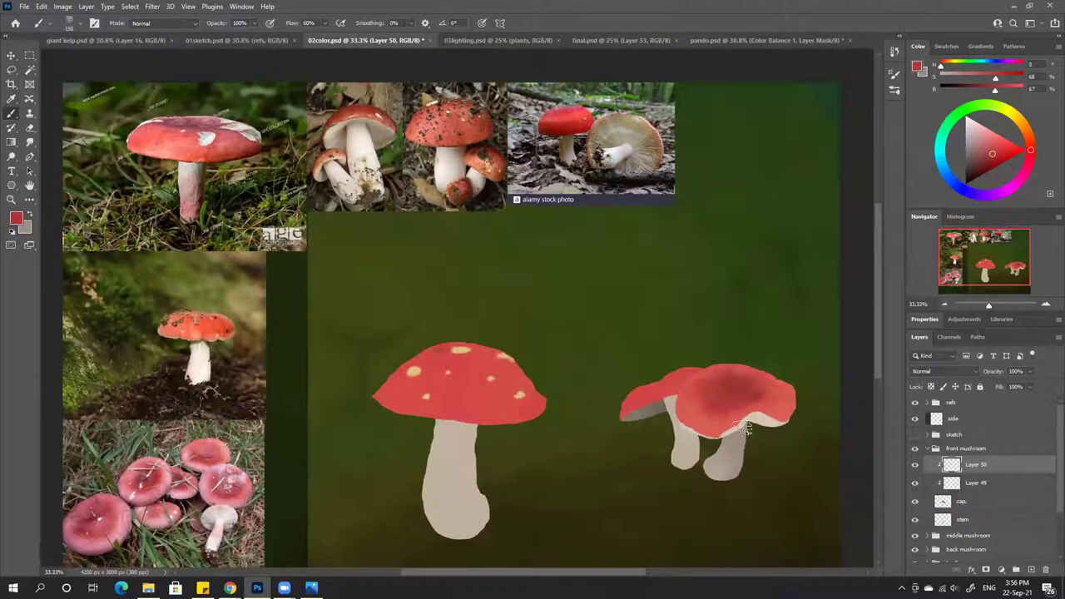
pyautogui.click(951, 405)
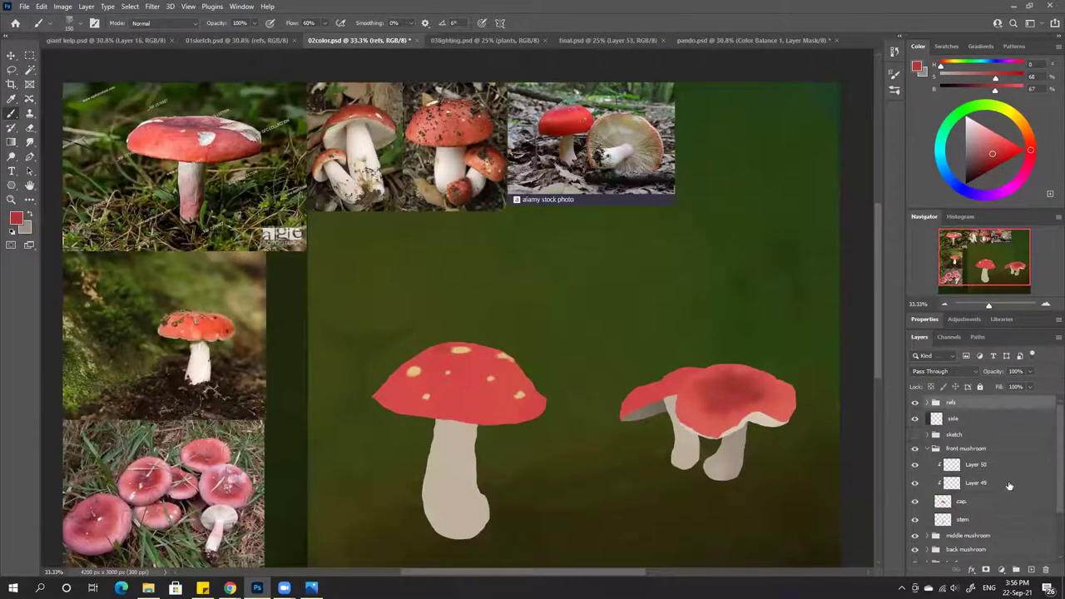
pyautogui.click(1031, 570)
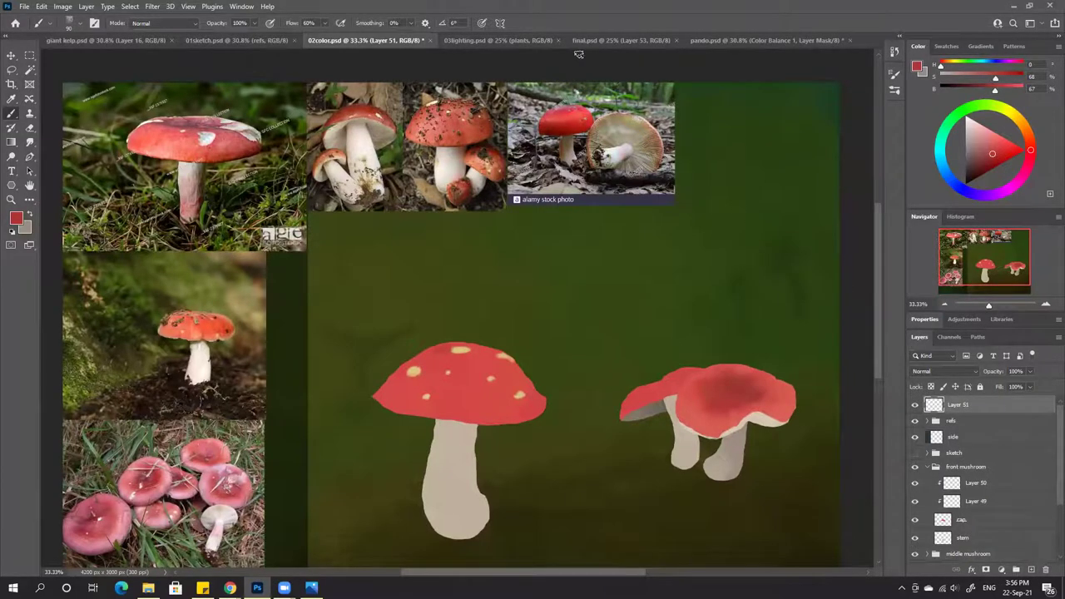
pyautogui.hotkey('ctrl', '+')
pyautogui.moveTo(578, 51); pyautogui.dragTo(430, 466)
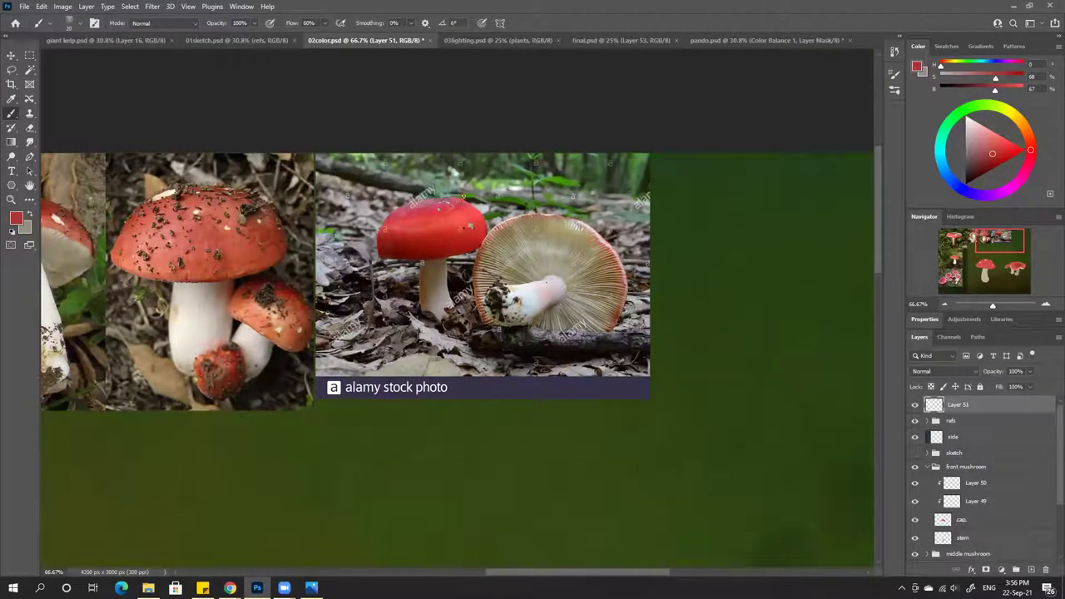
# Swap to the grey-beige background colour and brush curved strokes down the red cap in the reference photo with the upturned mushroom
pyautogui.press('x')
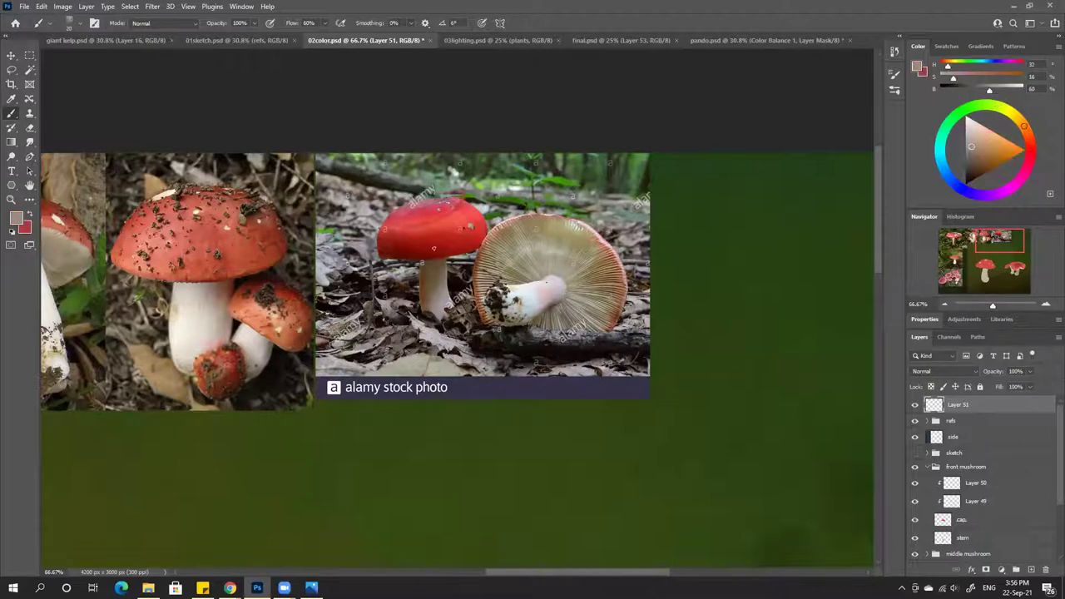
pyautogui.press('e')
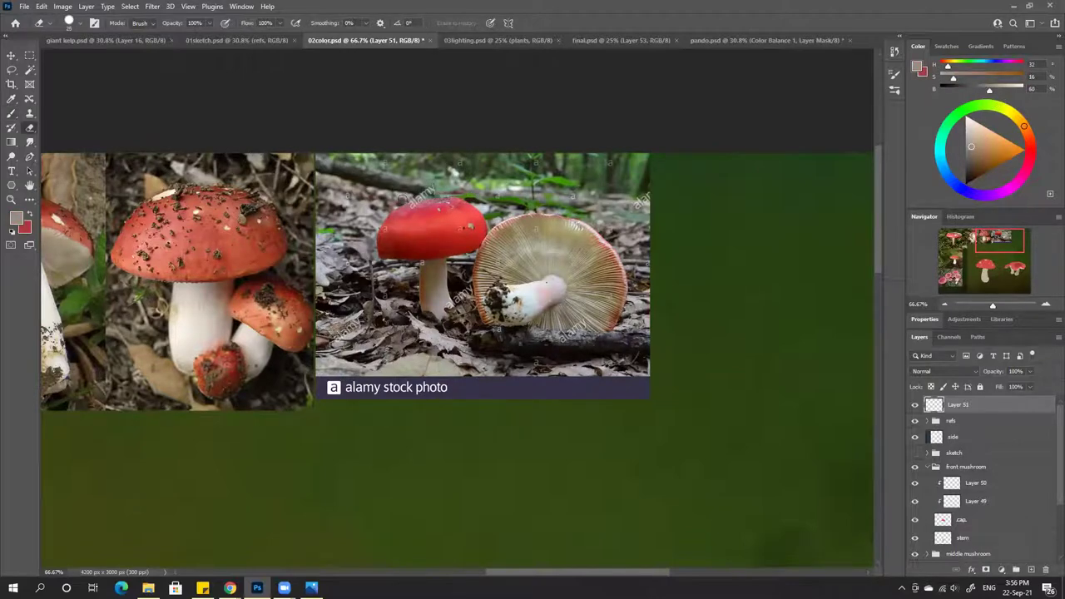
pyautogui.press('b')
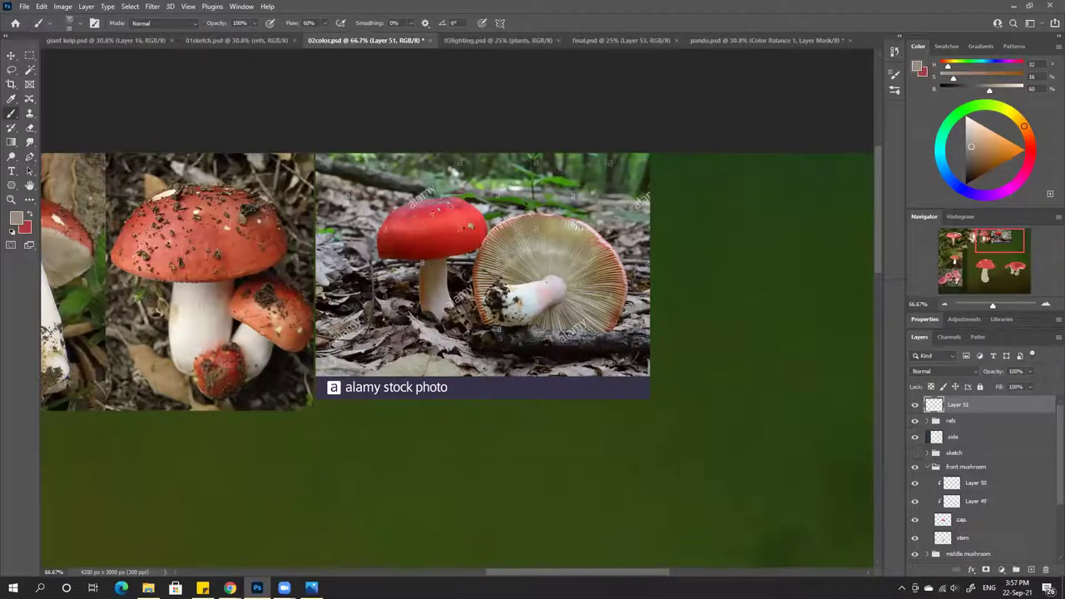
pyautogui.moveTo(388, 245); pyautogui.dragTo(438, 229)
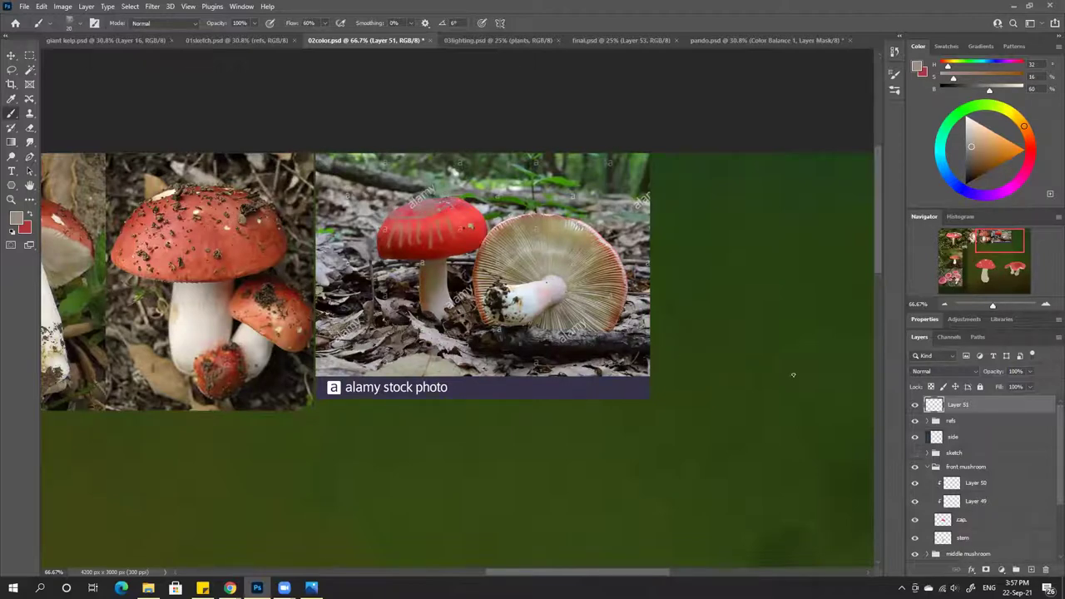
# Delete the drawing layer above the refs group, removing the strokes painted over the reference photo
pyautogui.click(1046, 570)
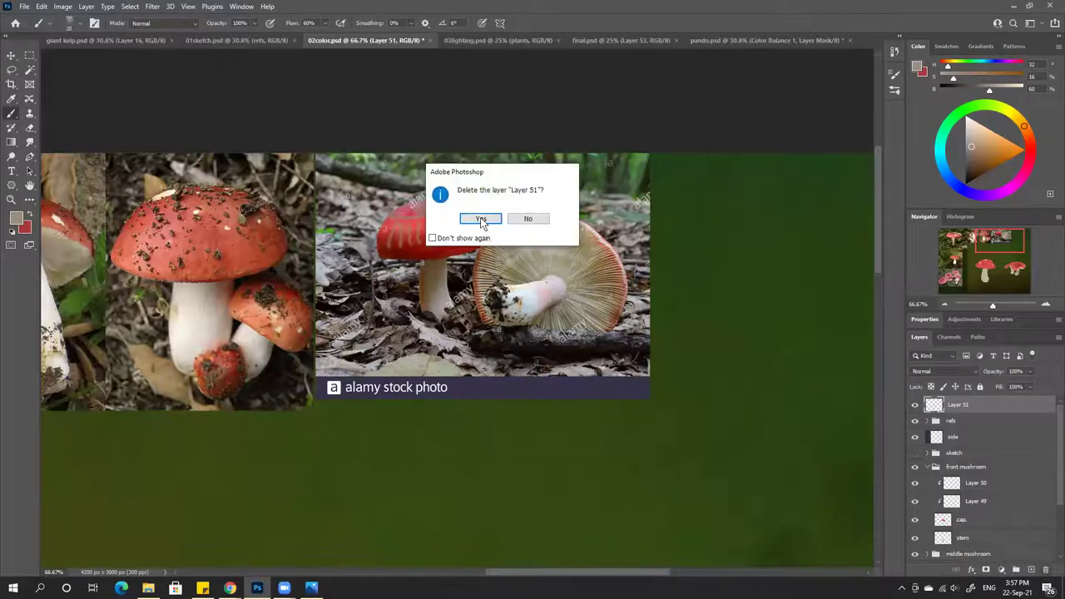
pyautogui.click(481, 219)
pyautogui.moveTo(372, 534); pyautogui.dragTo(533, 211)
pyautogui.hotkey('ctrl', '-')
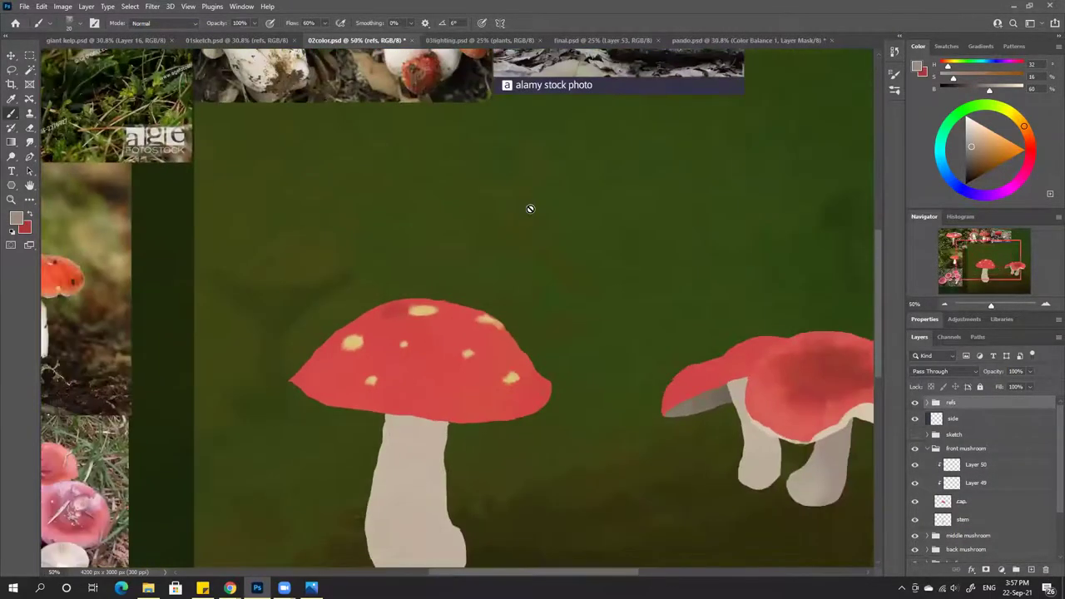
# On the upper layer clipped to the front cap, brush dark red at saturation 77% and brightness 67% along the cap's crown
pyautogui.click(975, 465)
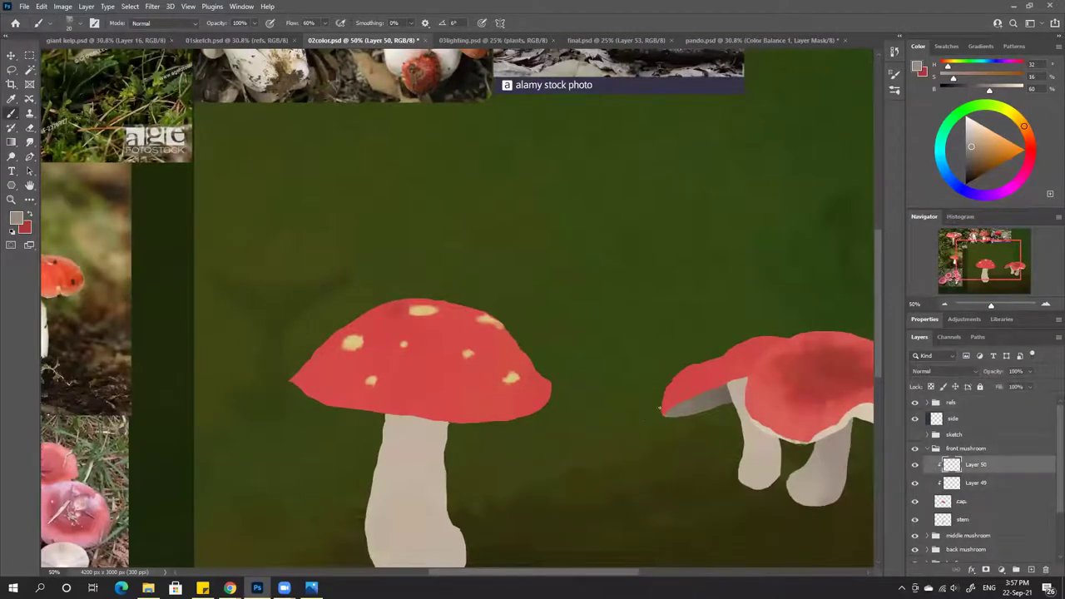
pyautogui.keyDown('alt'); pyautogui.click(468, 306); pyautogui.keyUp('alt')
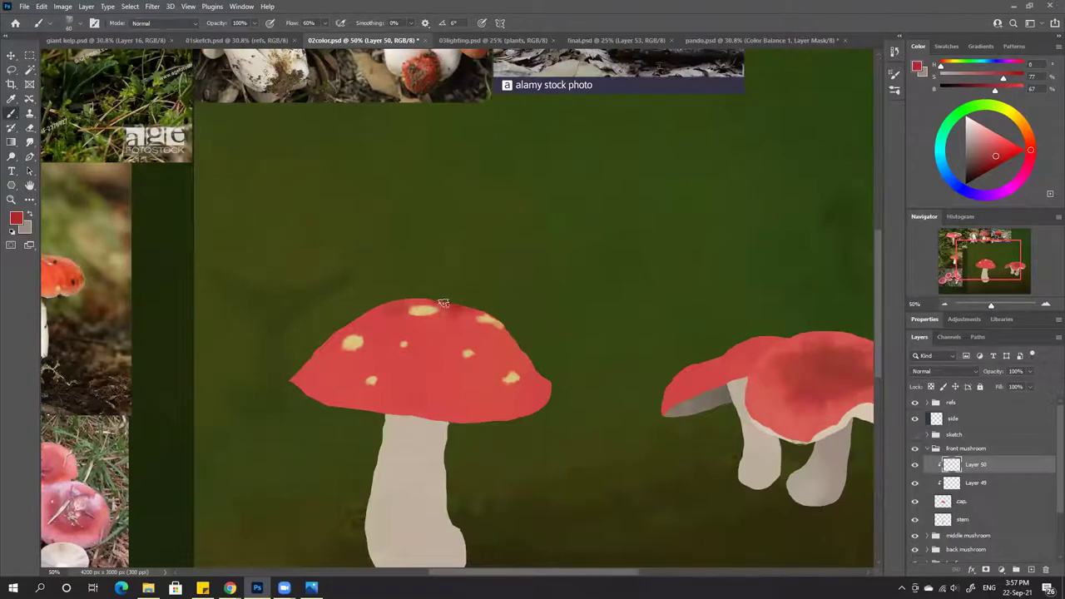
pyautogui.moveTo(397, 298)
pyautogui.mouseDown()
pyautogui.moveTo(396, 316)
pyautogui.moveTo(451, 309)
pyautogui.mouseUp()
pyautogui.scroll(-2, 463, 286)
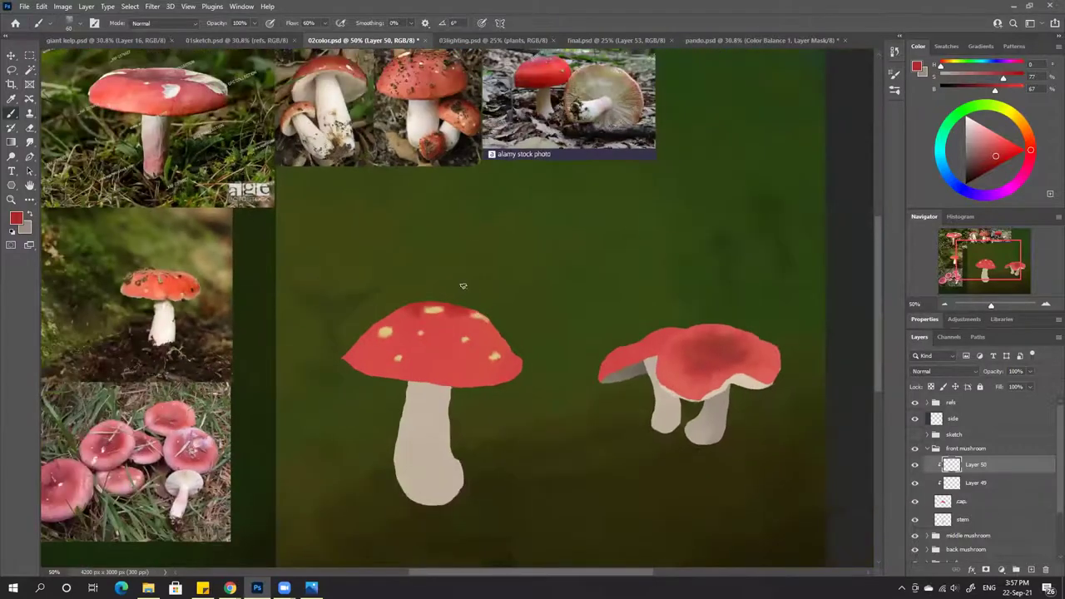
pyautogui.scroll(-1, 463, 286)
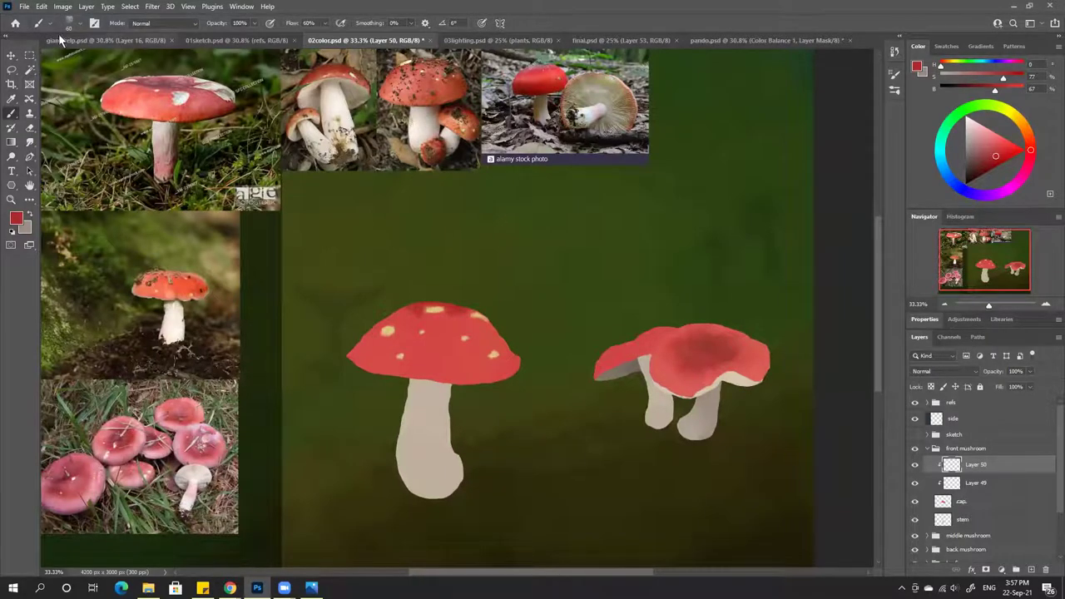
# Open the recent file mushroom card deadly dapperling.psd, examine the finished card, and close it
pyautogui.click(24, 6)
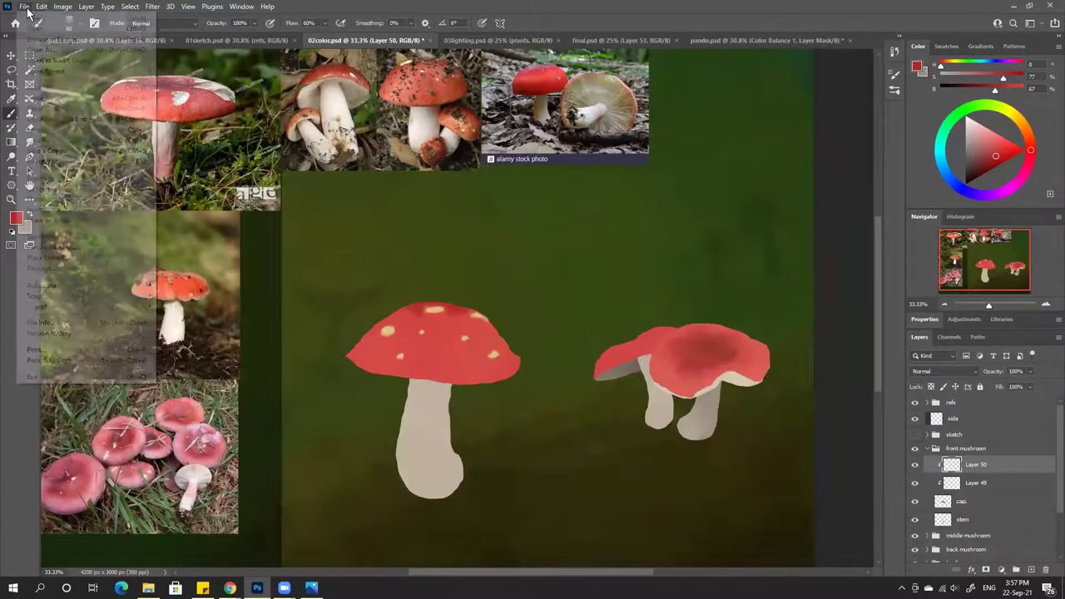
pyautogui.click(25, 7)
pyautogui.moveTo(50, 70)
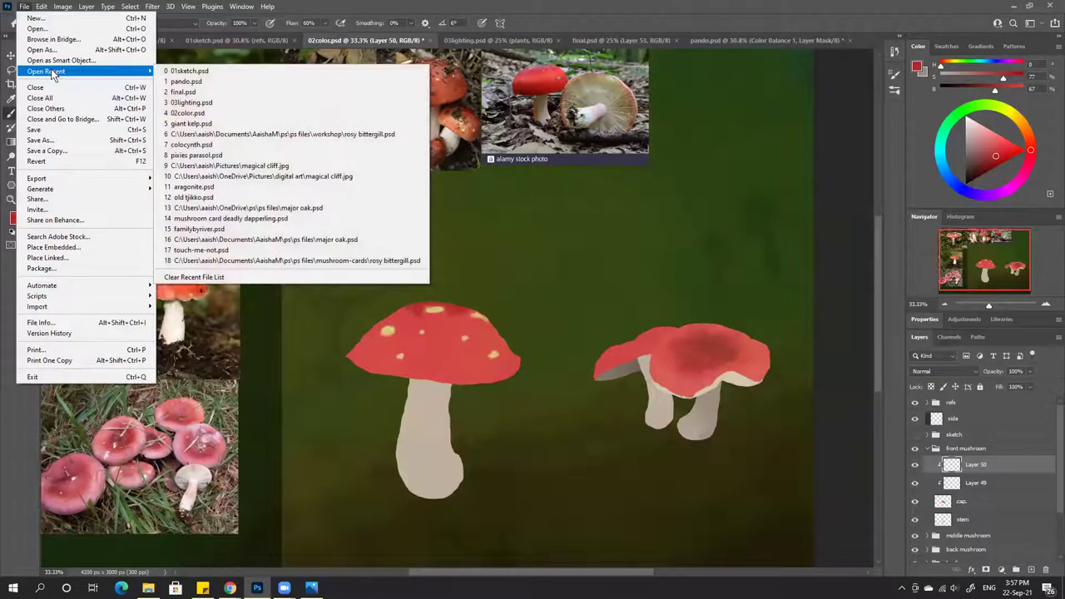
pyautogui.click(287, 218)
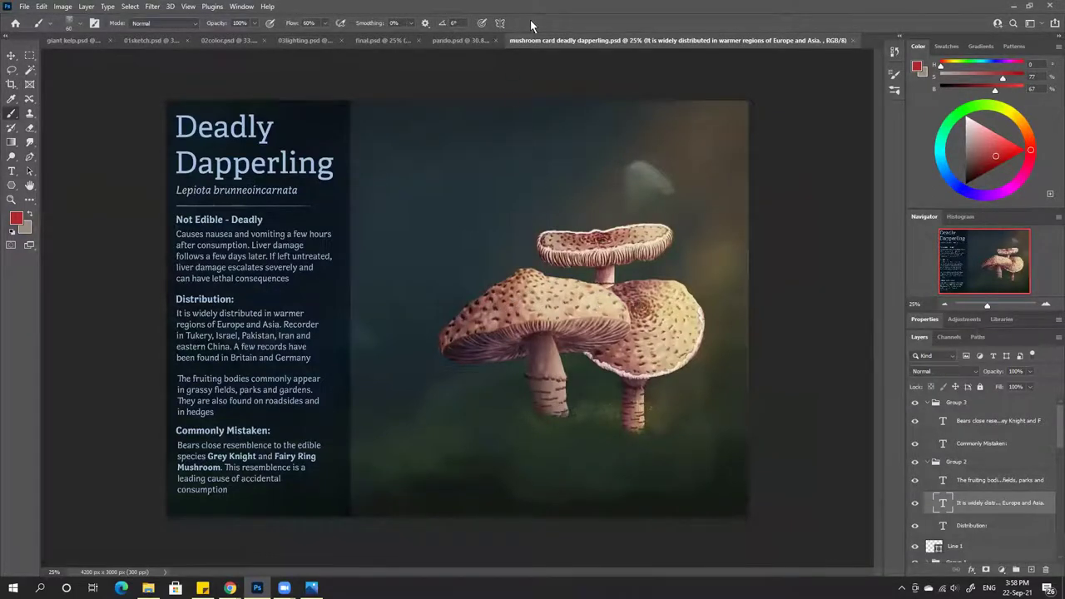
pyautogui.click(853, 41)
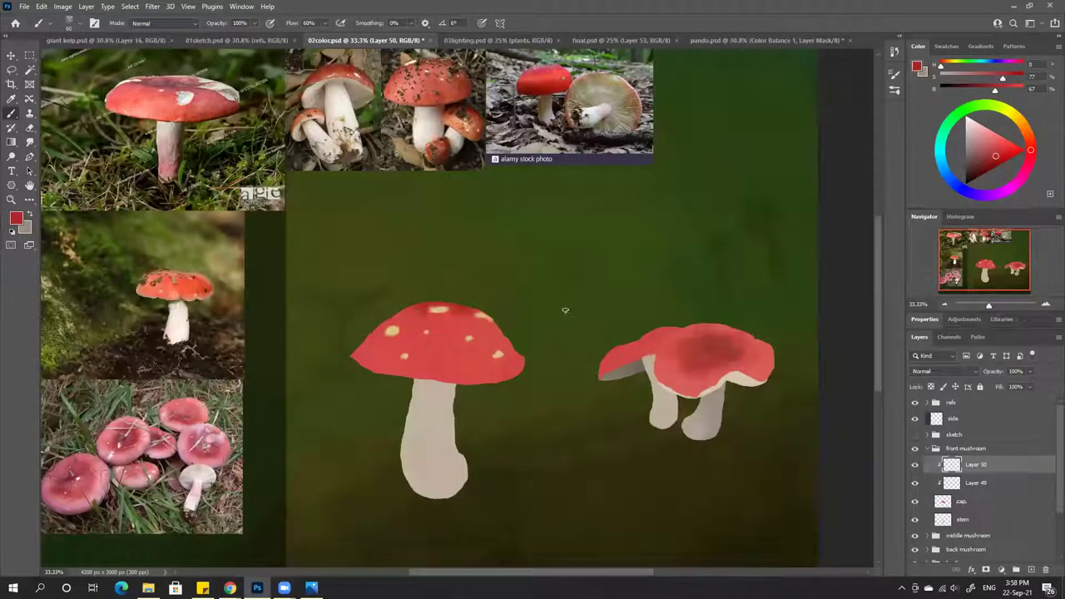
# Sample the front cap's red and lighten it to saturation 57% and brightness 90% for the cap's highlights
pyautogui.keyDown('alt'); pyautogui.click(392, 333); pyautogui.keyUp('alt')
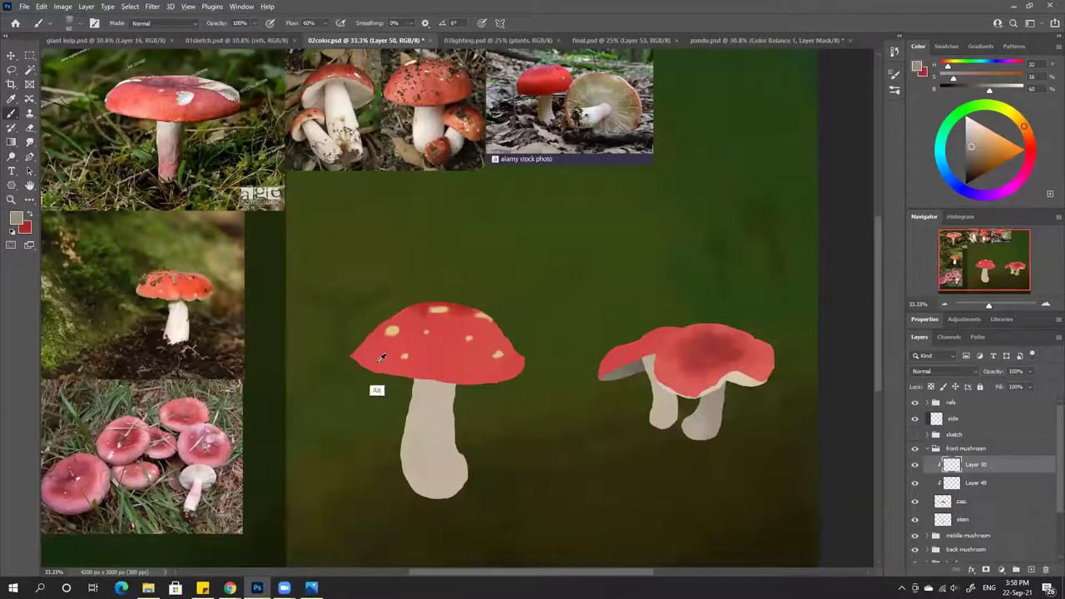
pyautogui.keyDown('alt'); pyautogui.click(381, 359); pyautogui.keyUp('alt')
pyautogui.moveTo(1009, 89); pyautogui.dragTo(986, 78)
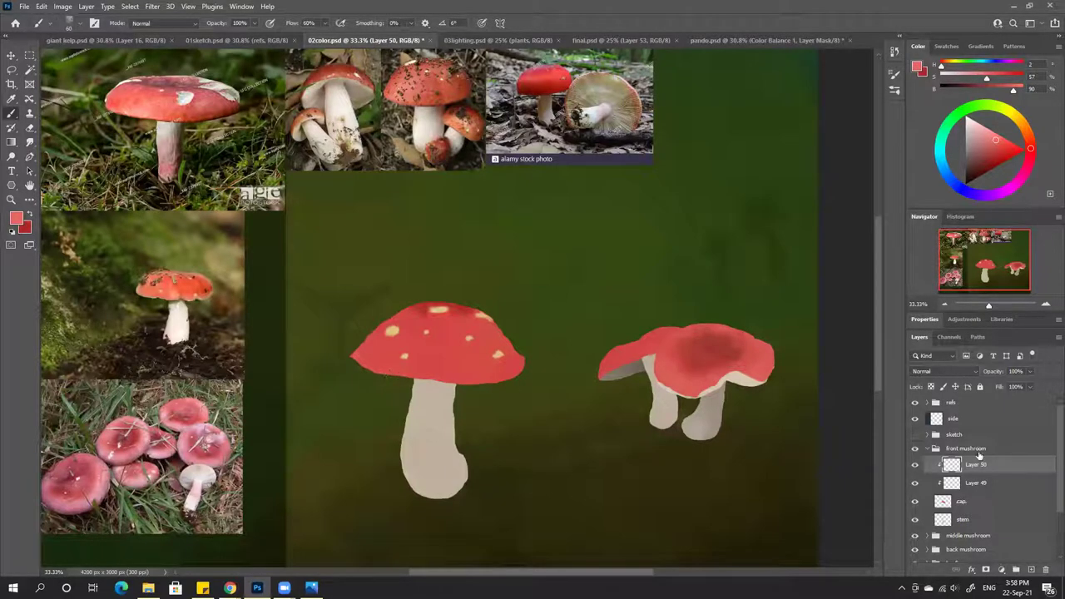
# Show the sketch group, lower its opacity, and reselect the upper shading layer clipped to the front cap
pyautogui.click(915, 435)
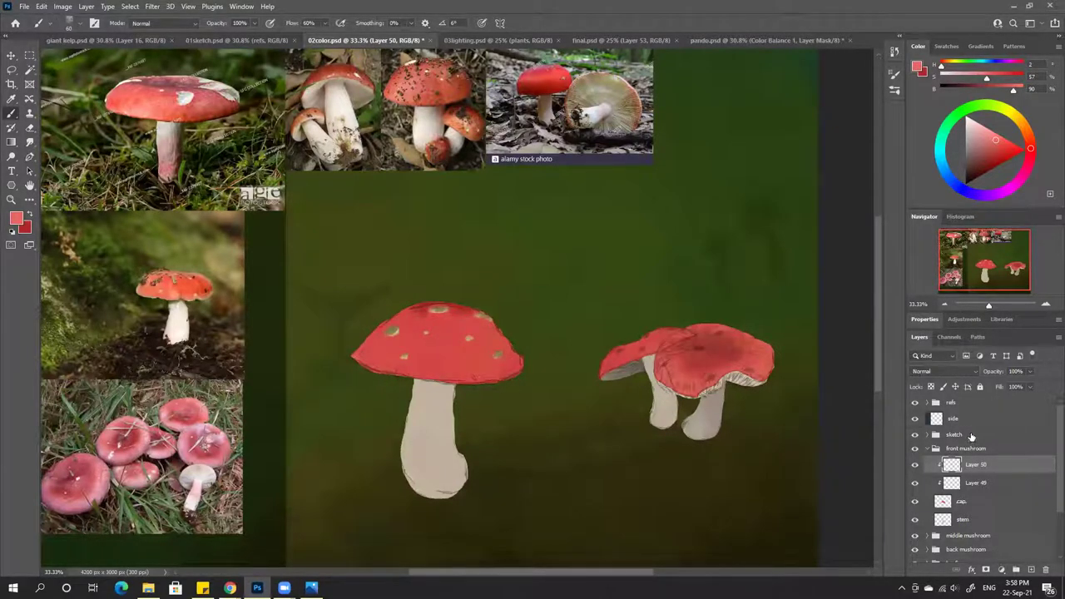
pyautogui.click(965, 434)
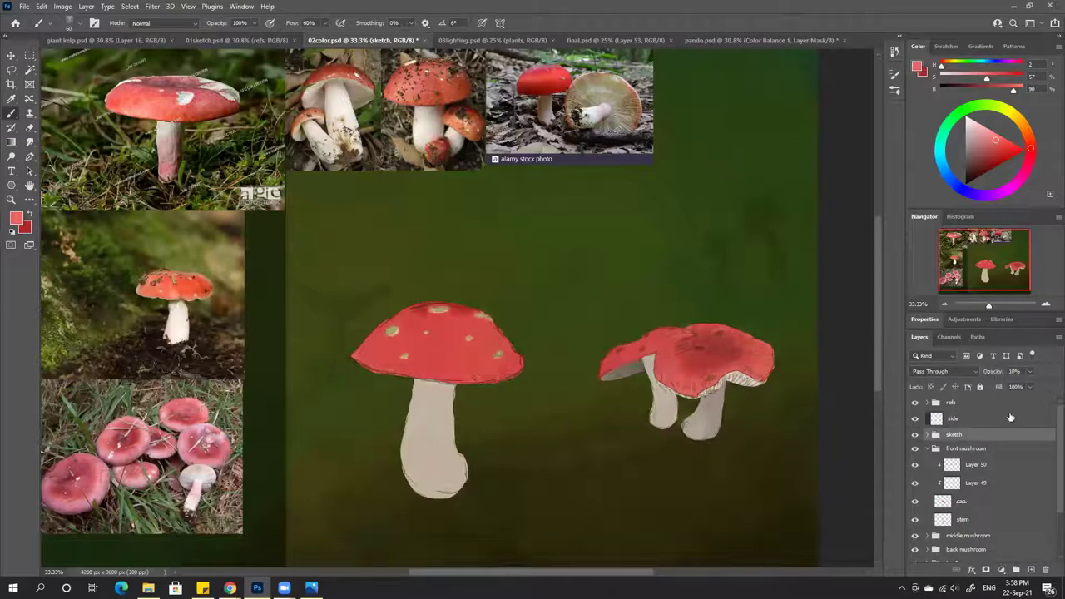
pyautogui.click(980, 464)
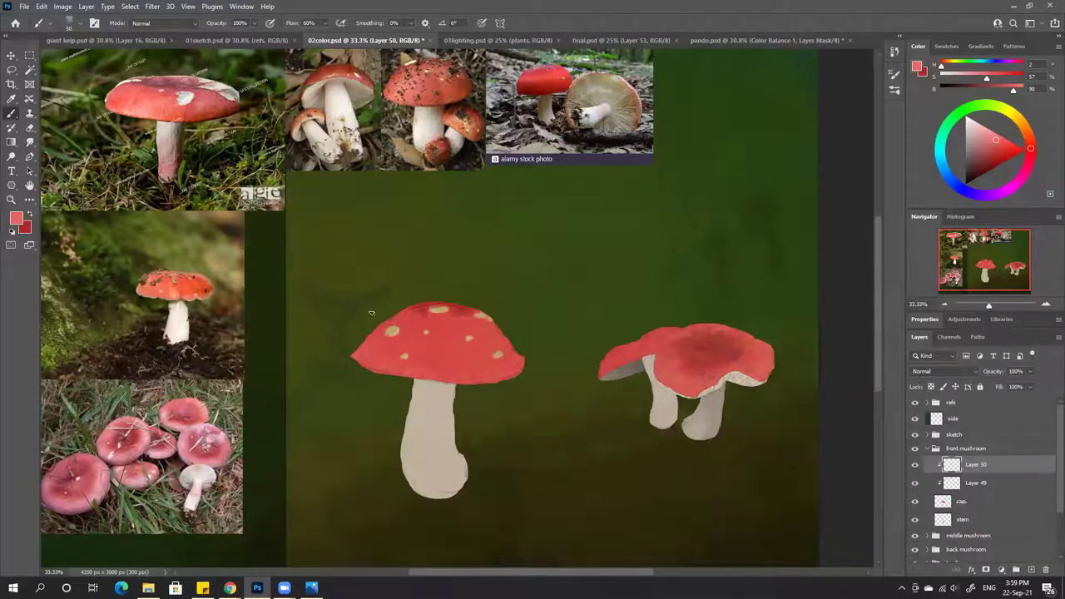
# Sample reds from the front cap, darken to saturation 77% and brightness 75%, brush in shading, and return to the lighter red
pyautogui.keyDown('alt'); pyautogui.click(402, 311); pyautogui.keyUp('alt')
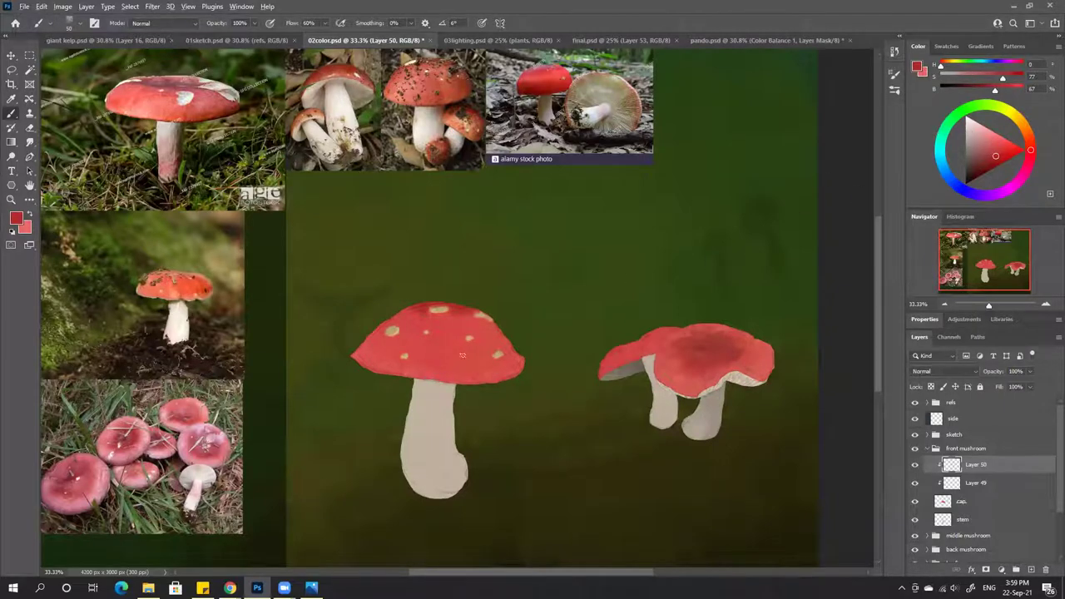
pyautogui.keyDown('alt'); pyautogui.click(445, 381); pyautogui.keyUp('alt')
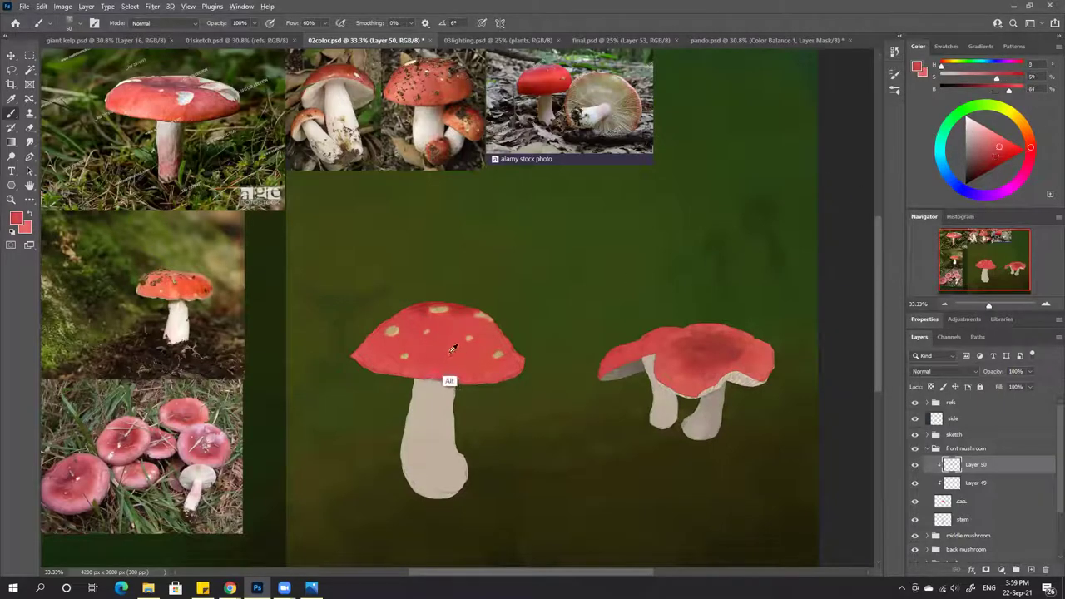
pyautogui.moveTo(1008, 92); pyautogui.dragTo(1004, 89)
pyautogui.moveTo(1005, 90); pyautogui.dragTo(1000, 89)
pyautogui.click(1003, 77)
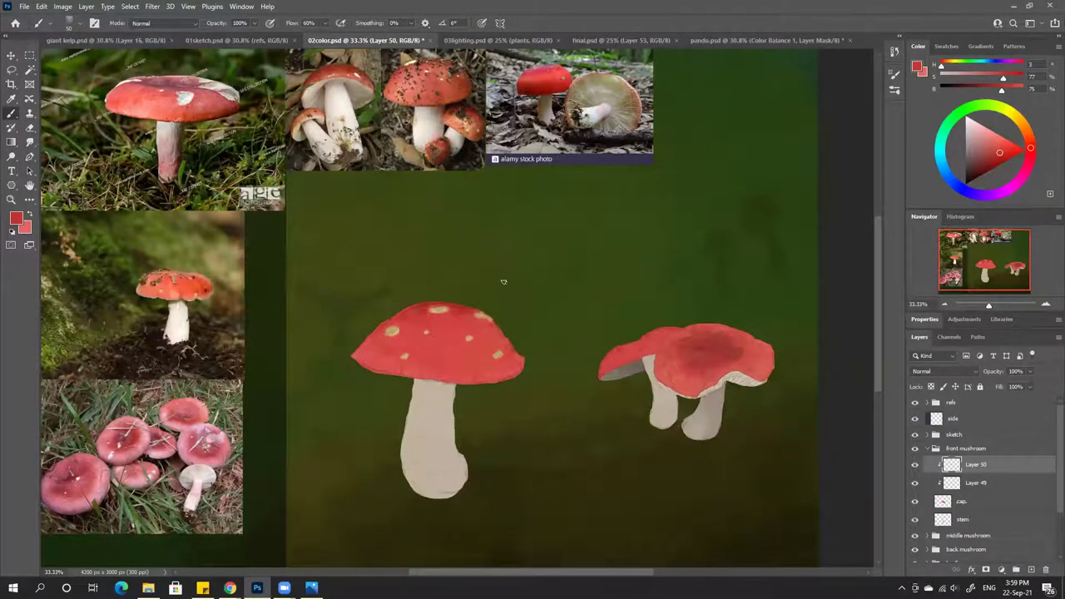
pyautogui.keyDown('alt'); pyautogui.click(397, 331); pyautogui.keyUp('alt')
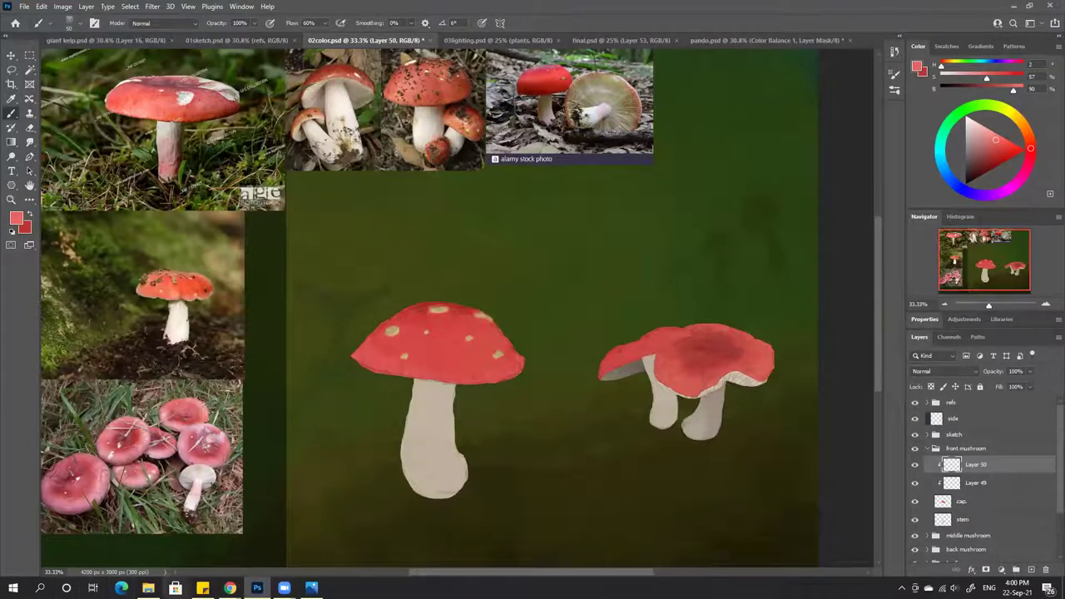
# View the mushroom.png painting in Photos, close it, and return to the front cap in Photoshop
pyautogui.moveTo(148, 588)
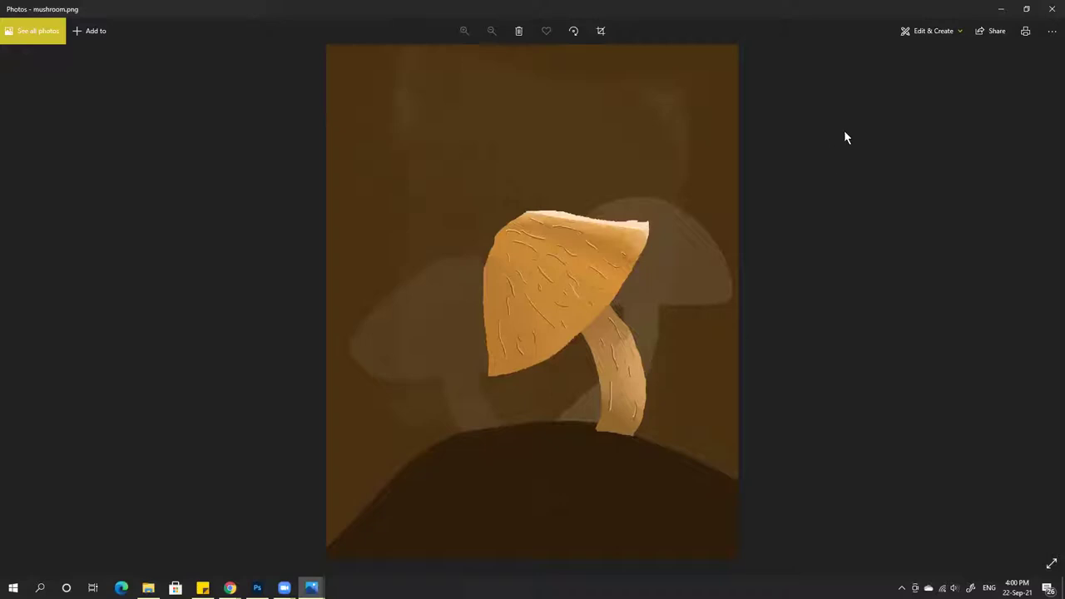
pyautogui.click(1051, 9)
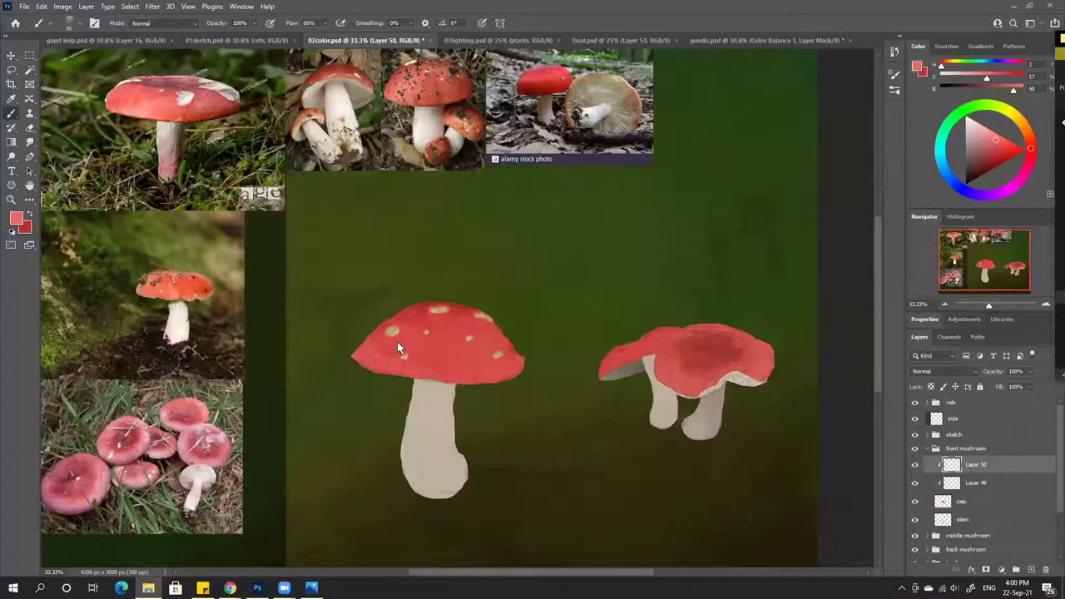
pyautogui.click(370, 347)
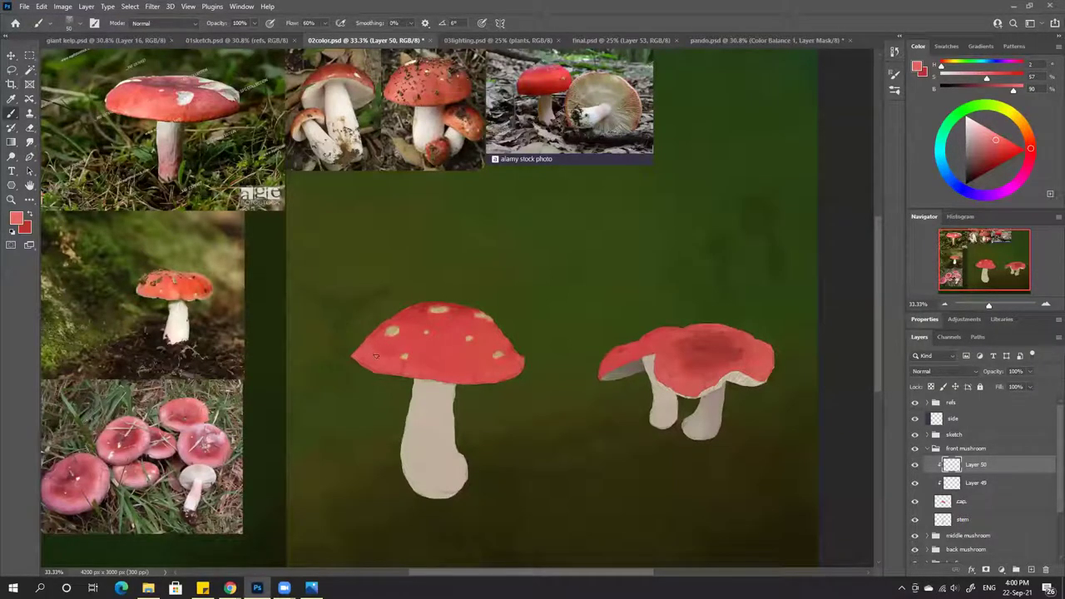
# Brush the front cap with a darker red at saturation 77% and brightness 69%, blending it with sampled lighter reds of adjusted brightness
pyautogui.keyDown('alt'); pyautogui.click(416, 339); pyautogui.keyUp('alt')
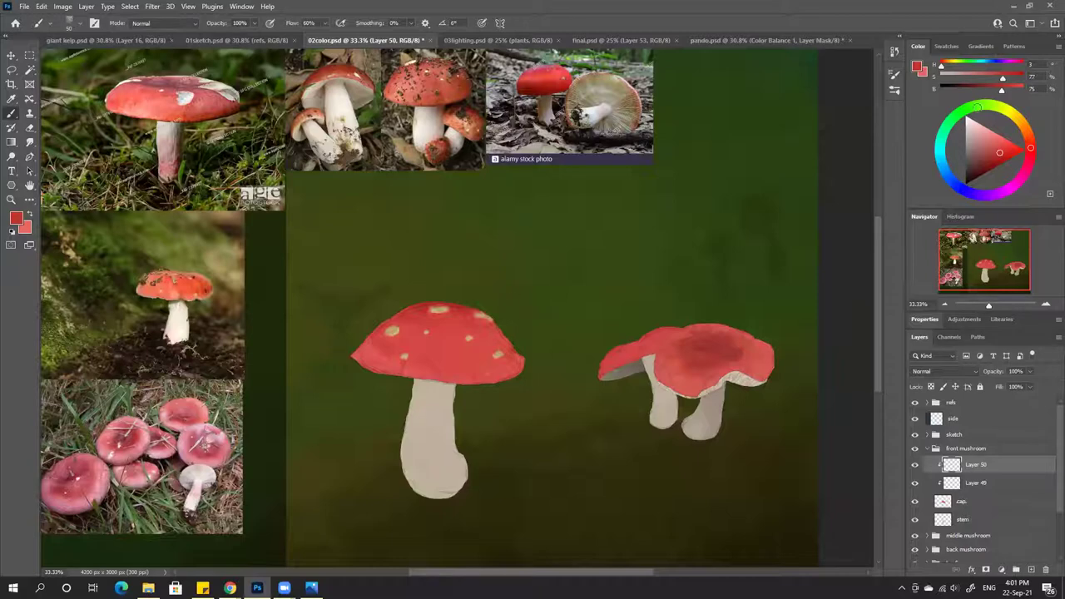
pyautogui.moveTo(1002, 91); pyautogui.dragTo(997, 91)
pyautogui.keyDown('alt'); pyautogui.click(507, 346); pyautogui.keyUp('alt')
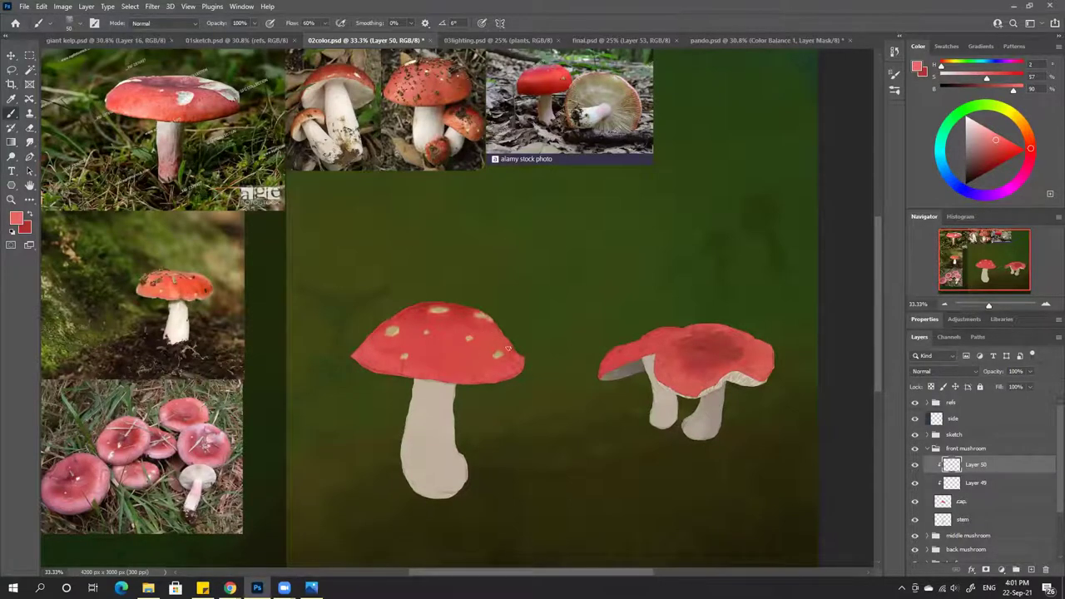
pyautogui.moveTo(1013, 90); pyautogui.dragTo(1009, 91)
pyautogui.keyDown('alt'); pyautogui.click(452, 376); pyautogui.keyUp('alt')
pyautogui.moveTo(1007, 92); pyautogui.dragTo(1010, 90)
# Sample the dark red near the front cap's crown, set its brightness to 66%, and deepen the upper cap's shading
pyautogui.hotkey('ctrl', '+')
pyautogui.keyDown('alt'); pyautogui.click(458, 328); pyautogui.keyUp('alt')
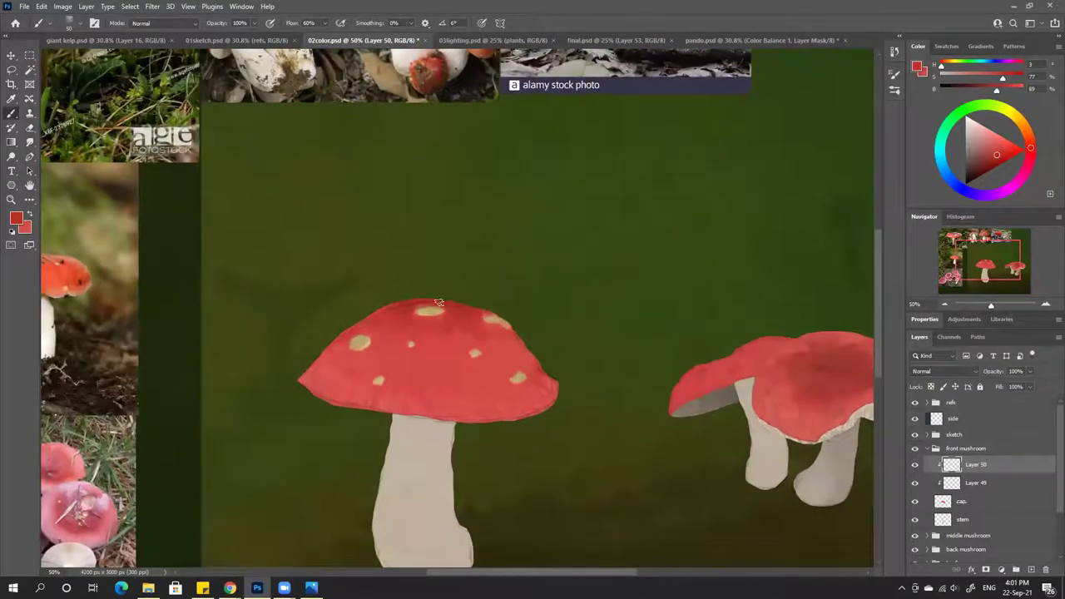
pyautogui.click(993, 89)
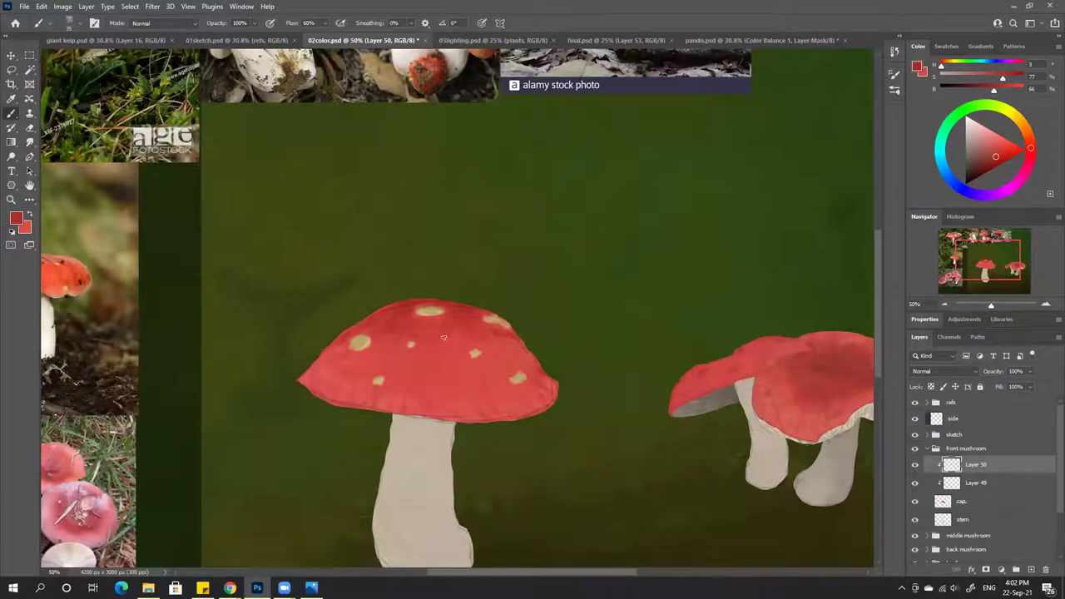
# Sample the front cap's middle red, set it to saturation 68% and brightness 80%, and soften the edge of the crown shading
pyautogui.click(999, 90)
pyautogui.keyDown('alt'); pyautogui.click(449, 385); pyautogui.keyUp('alt')
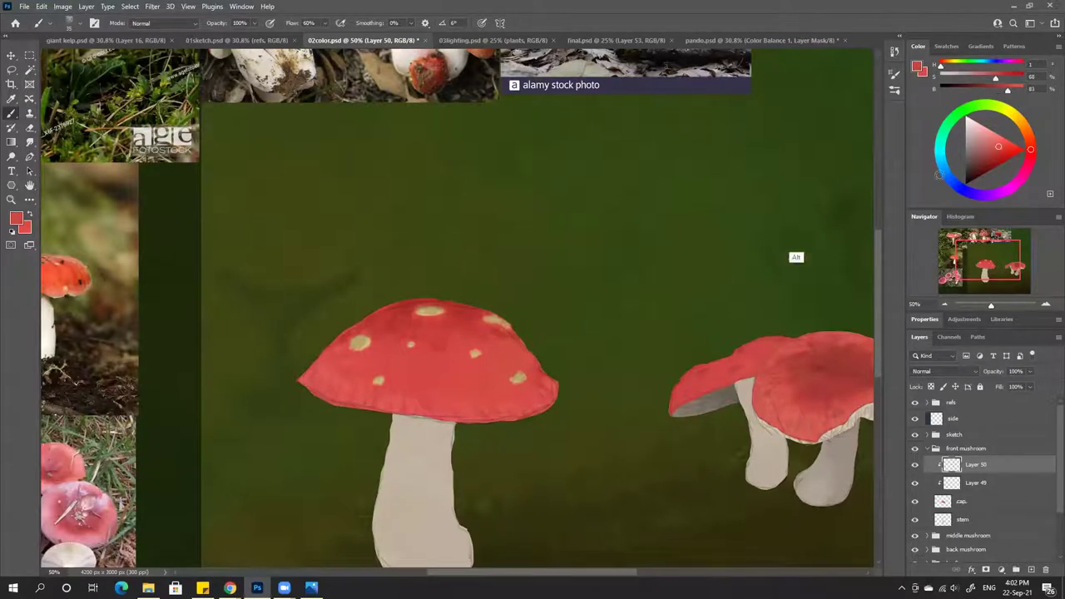
pyautogui.click(1005, 89)
pyautogui.press('alt')
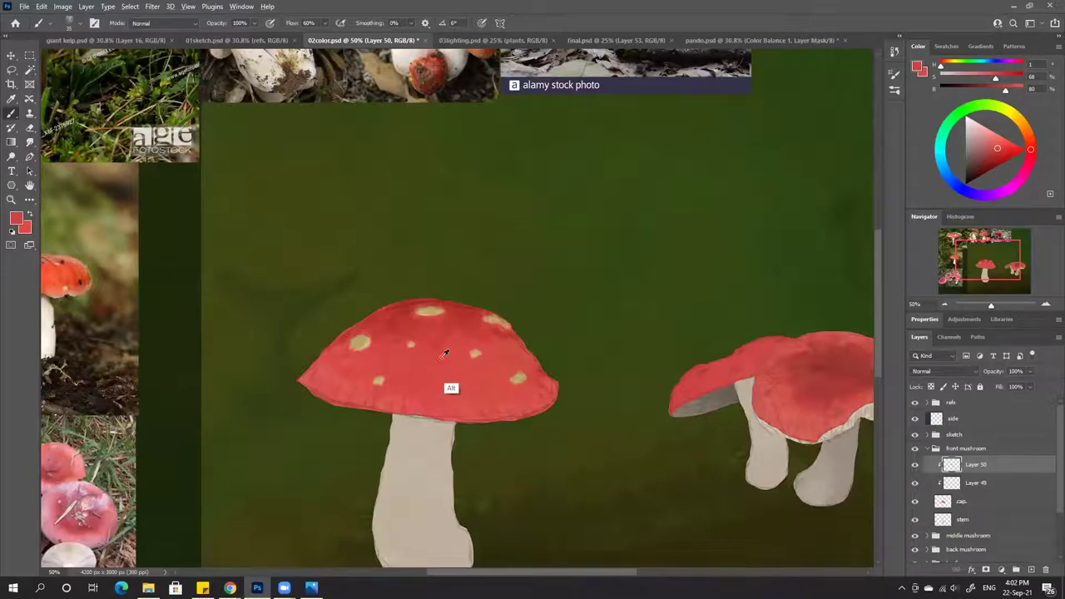
# Resample the cap's middle red, darken it to saturation 69% and brightness 72%, shade the cap, and hide the sketch group
pyautogui.keyDown('alt'); pyautogui.click(441, 360); pyautogui.keyUp('alt')
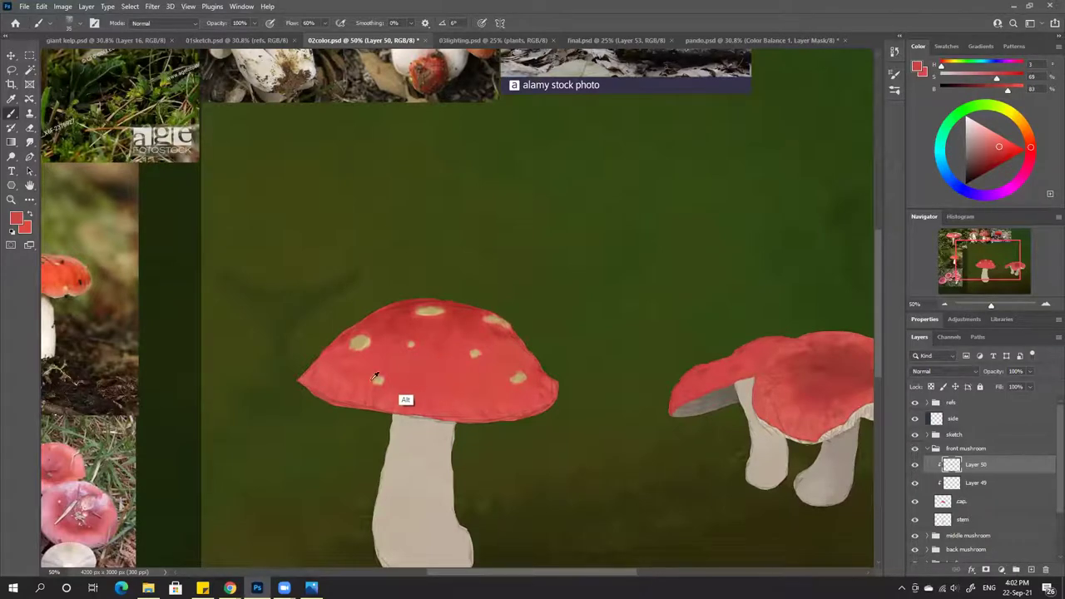
pyautogui.moveTo(1004, 93); pyautogui.dragTo(1002, 93)
pyautogui.moveTo(1003, 92); pyautogui.dragTo(1000, 92)
pyautogui.click(1000, 90)
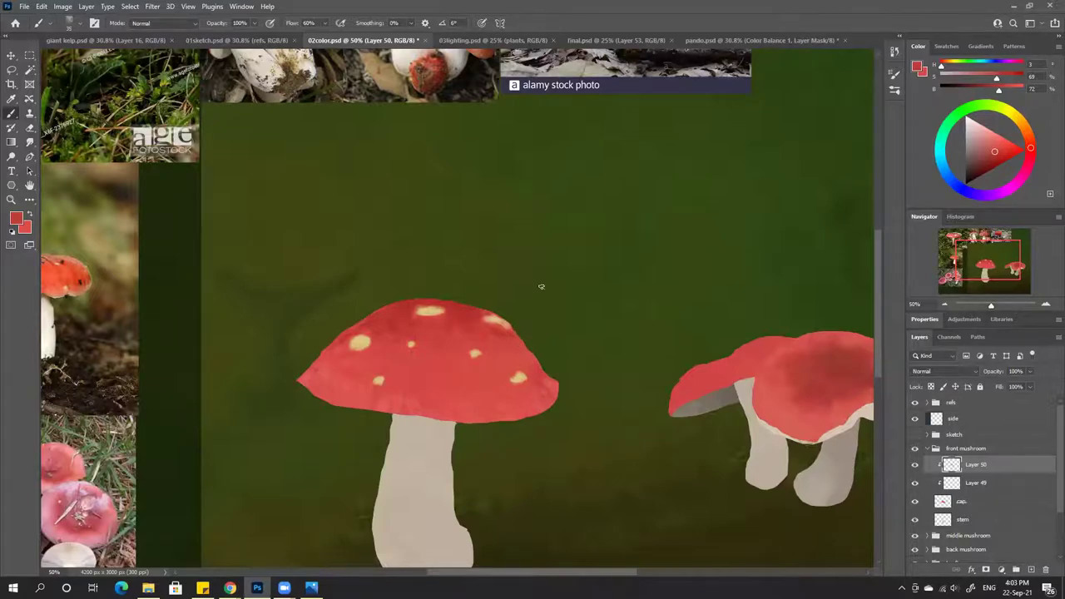
# Lighten the red to saturation 64% and brightness 88% and brush lighter tones onto the front cap
pyautogui.scroll(-3, 540, 286)
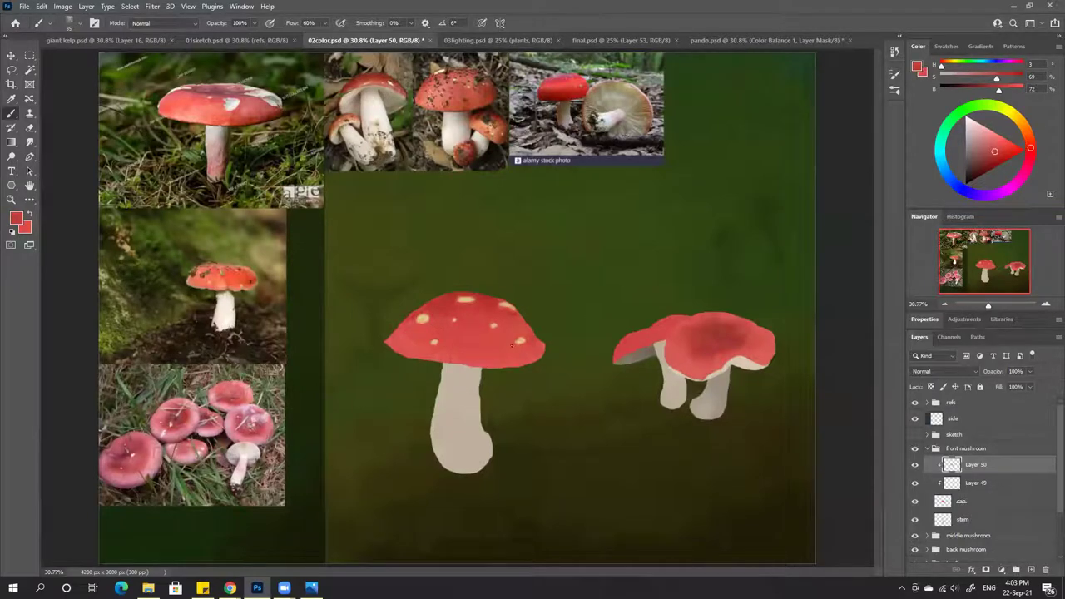
pyautogui.moveTo(999, 87); pyautogui.dragTo(1007, 86)
pyautogui.moveTo(997, 78); pyautogui.dragTo(995, 80)
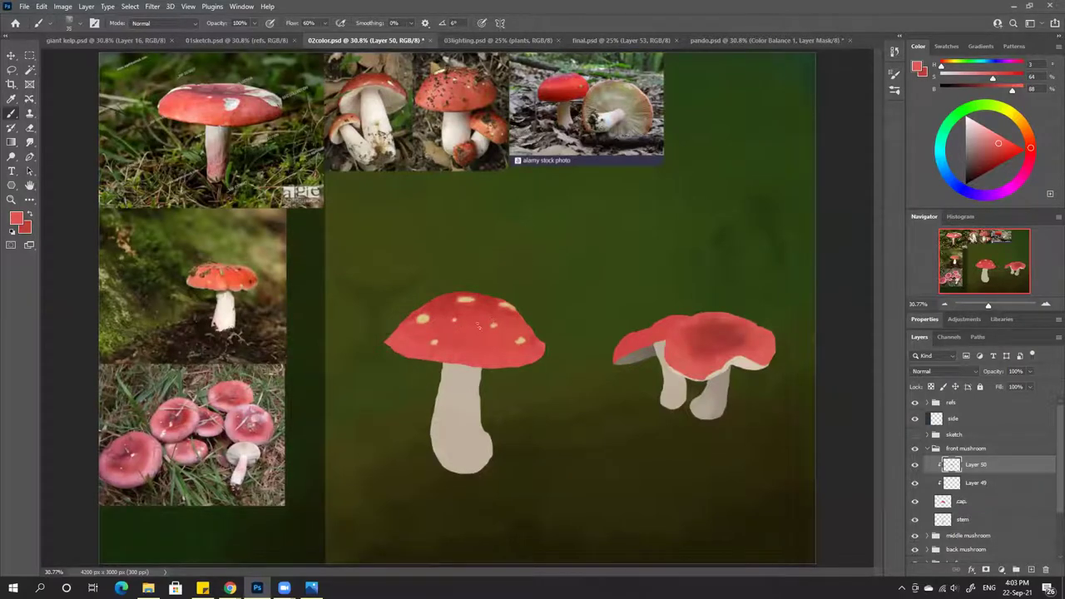
# Blend the cap with sampled reds and brush pale pink at saturation 45% and brightness 90% along its lower edge
pyautogui.keyDown('alt'); pyautogui.click(471, 329); pyautogui.keyUp('alt')
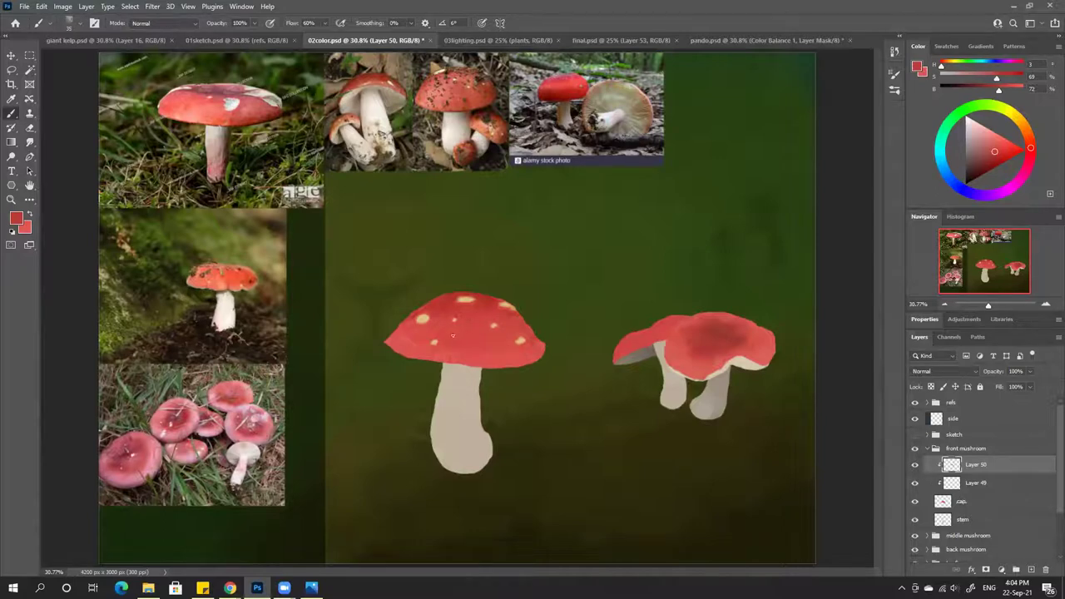
pyautogui.moveTo(997, 78)
pyautogui.mouseDown()
pyautogui.moveTo(986, 78)
pyautogui.moveTo(1016, 88)
pyautogui.mouseUp()
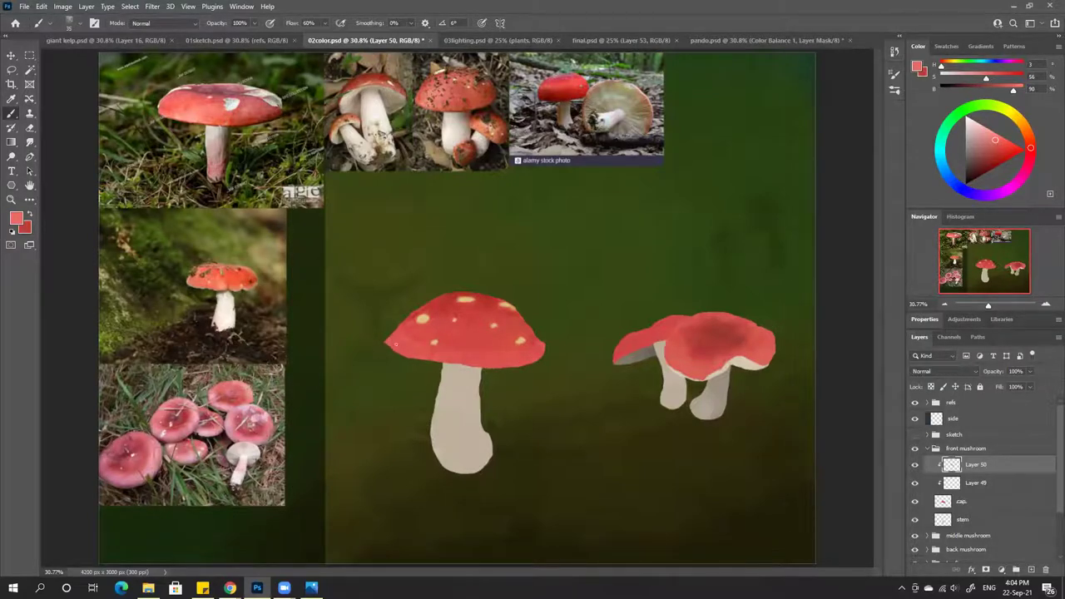
pyautogui.keyDown('alt'); pyautogui.click(397, 345); pyautogui.keyUp('alt')
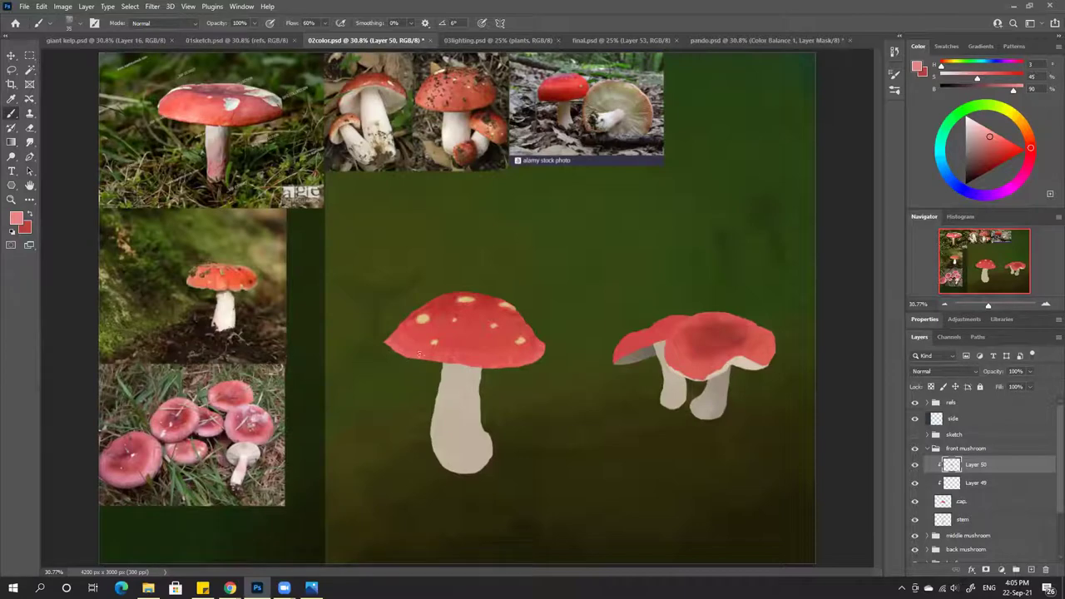
# Add a new layer above the front mushroom's stem layer and clip it to the stem
pyautogui.click(992, 521)
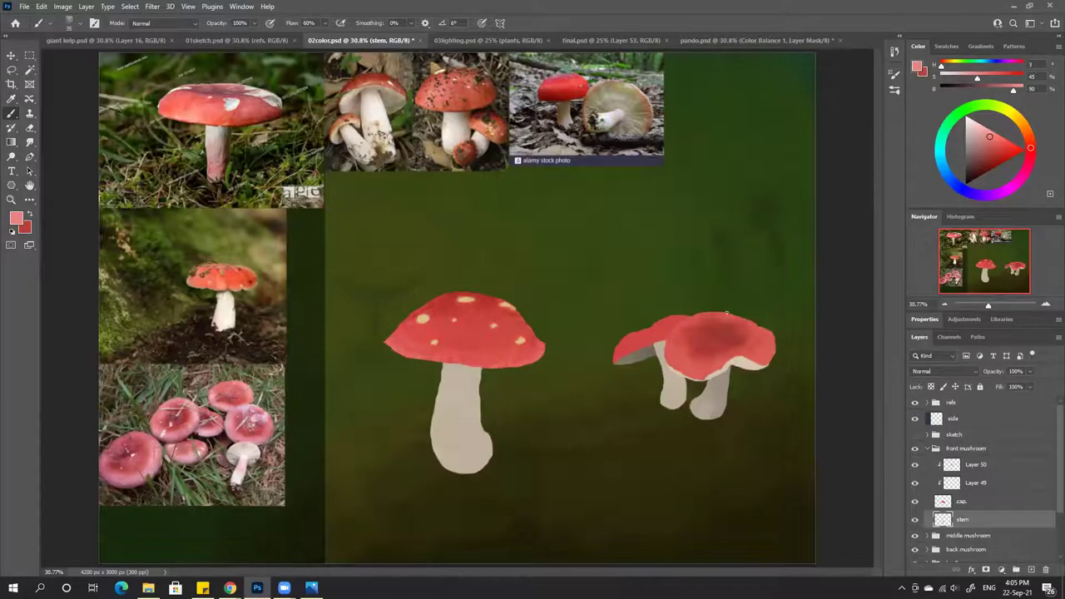
pyautogui.click(1031, 571)
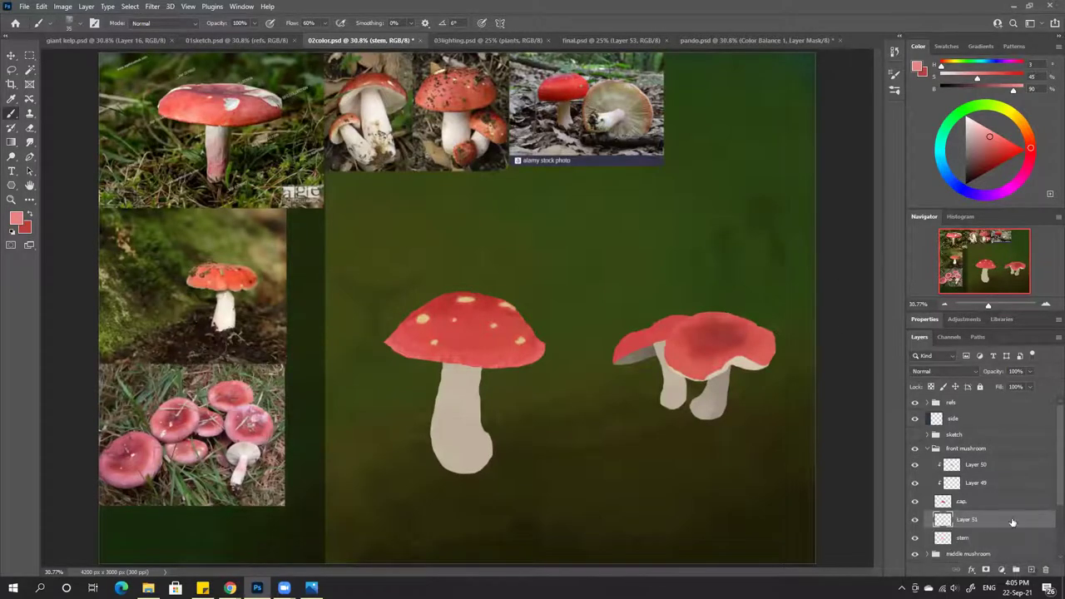
pyautogui.scroll(-1, 1050, 465)
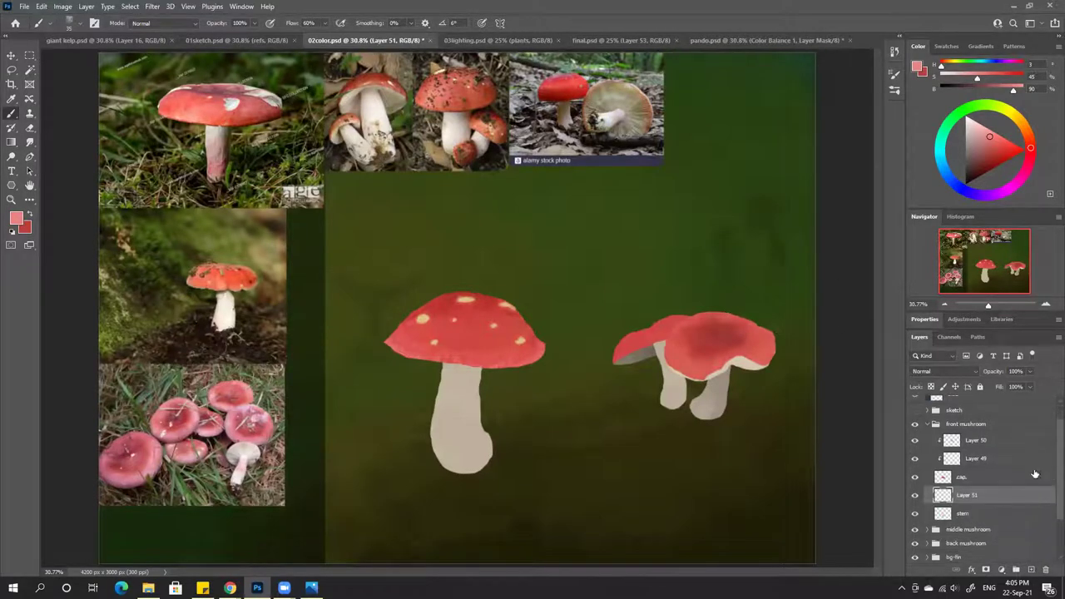
pyautogui.keyDown('alt'); pyautogui.click(972, 498); pyautogui.keyUp('alt')
# Switch to final.psd to examine the stem colouring in the finished Rosy Brittlegill card
pyautogui.click(595, 40)
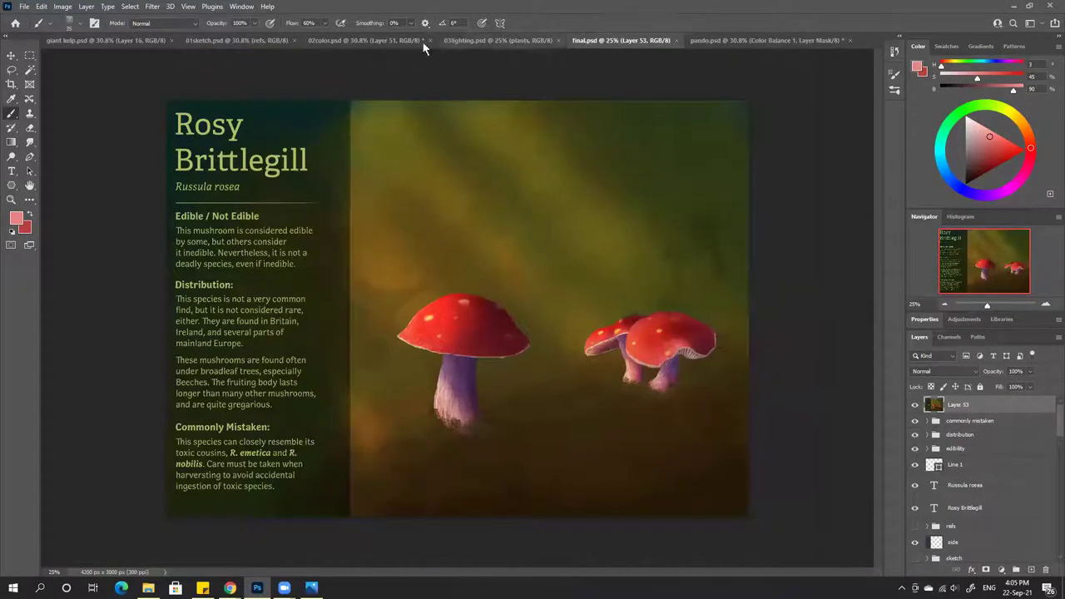
# Switch to 02color.psd and mix a shadow tone from the front mushroom's beige stem at 67% brightness
pyautogui.click(341, 41)
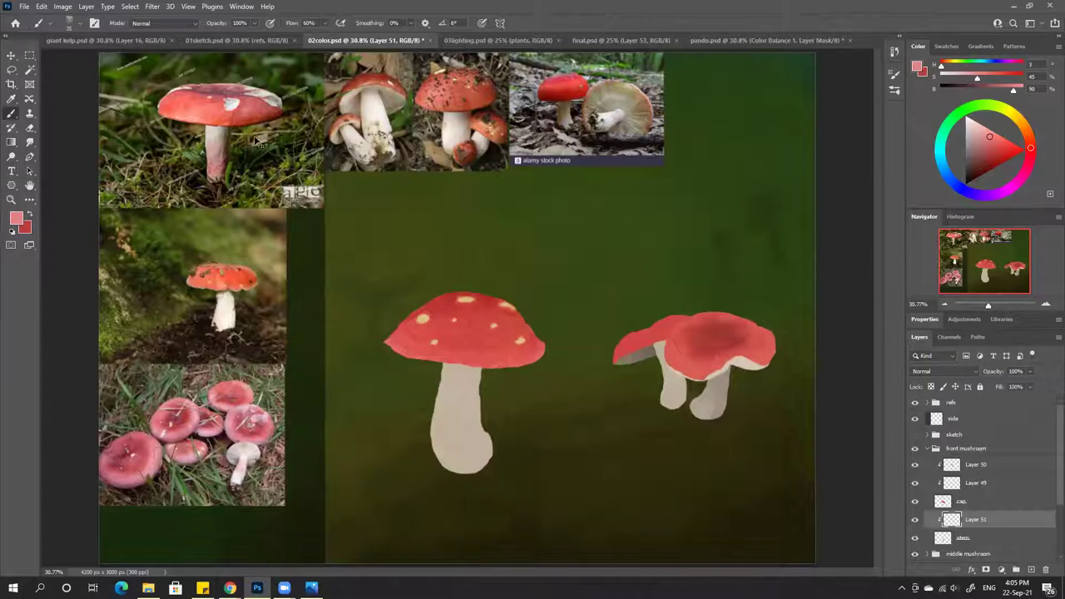
pyautogui.hotkey('ctrl', '+')
pyautogui.hotkey('ctrl', '+')
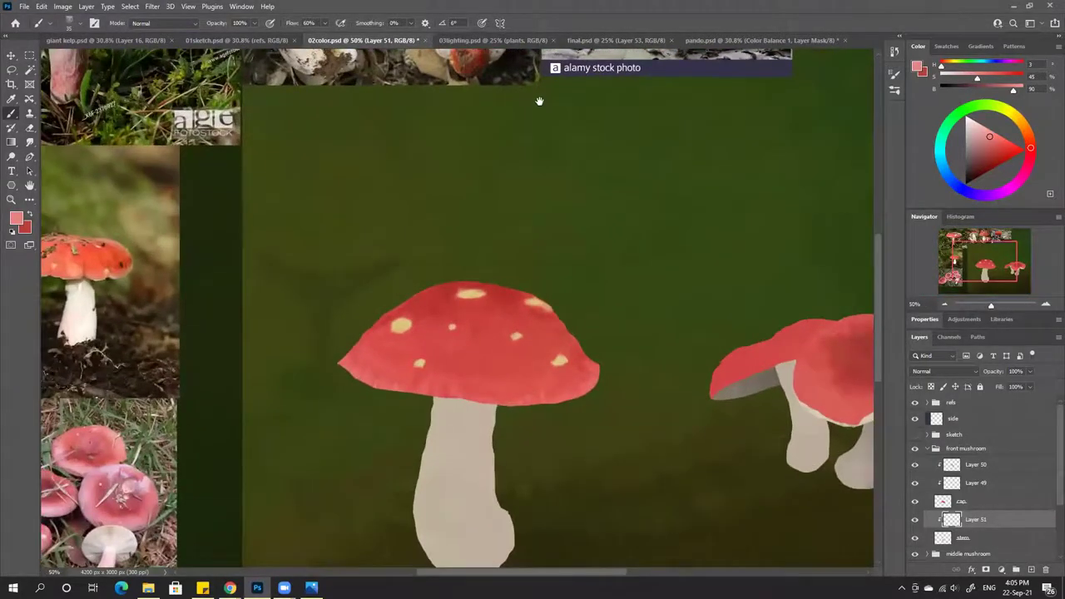
pyautogui.moveTo(537, 102); pyautogui.dragTo(549, 247)
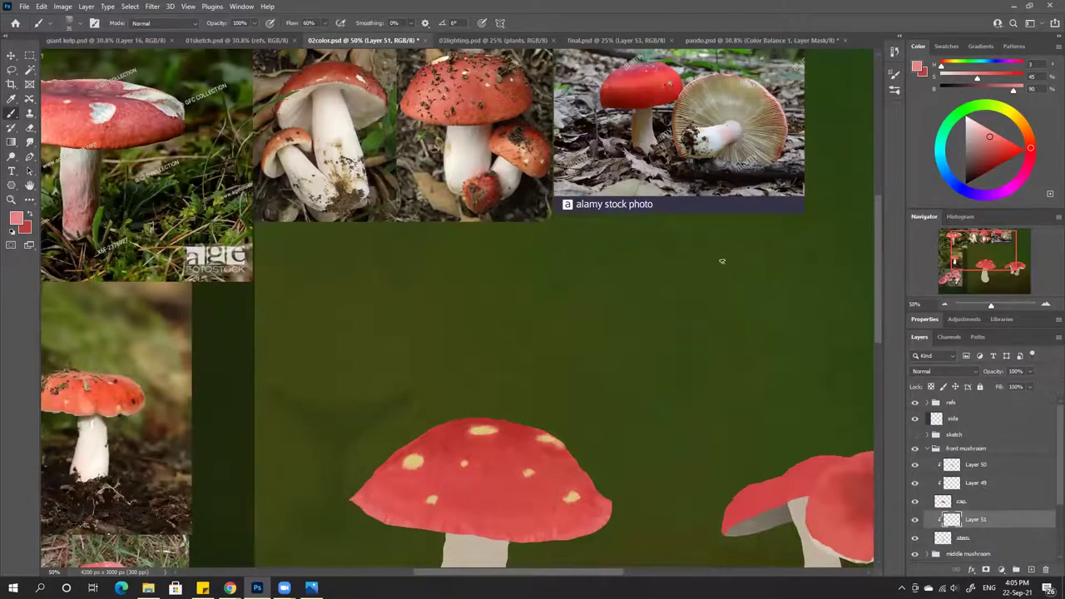
pyautogui.hotkey('ctrl', '-')
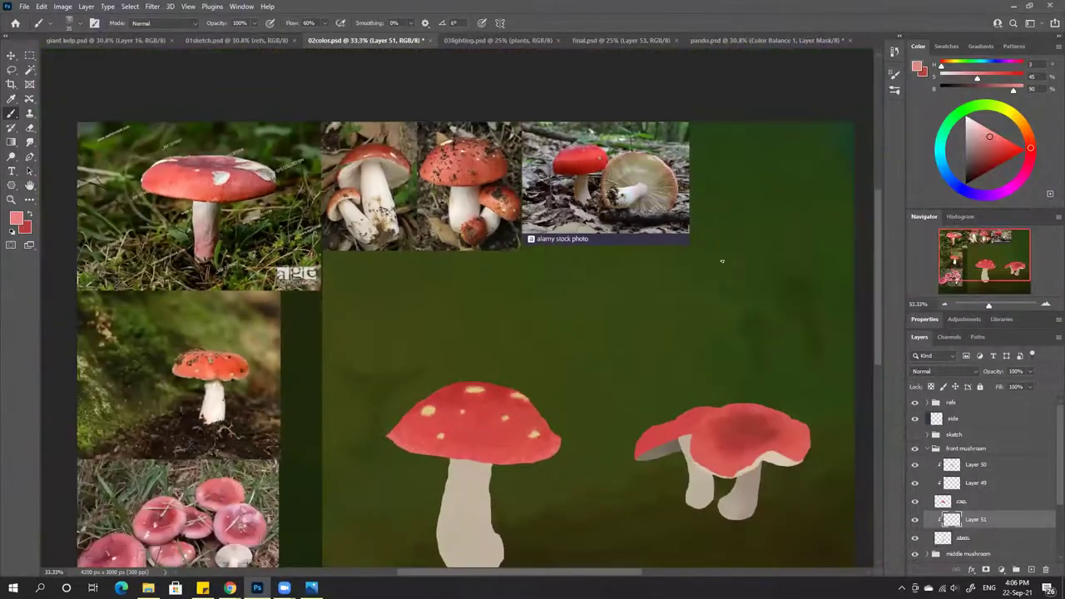
pyautogui.moveTo(663, 347); pyautogui.dragTo(656, 281)
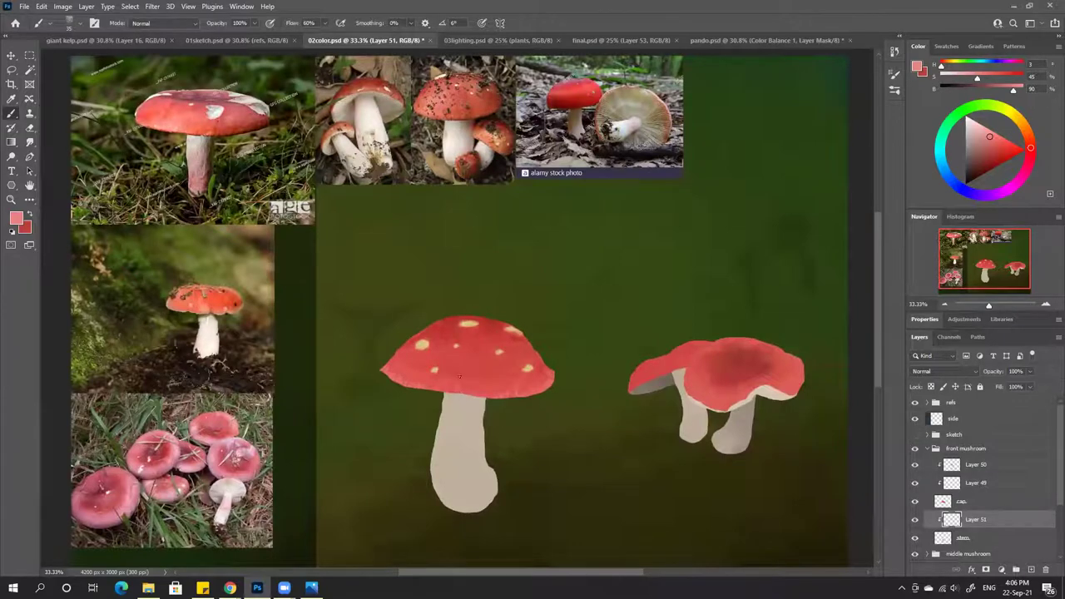
pyautogui.keyDown('alt'); pyautogui.click(462, 373); pyautogui.keyUp('alt')
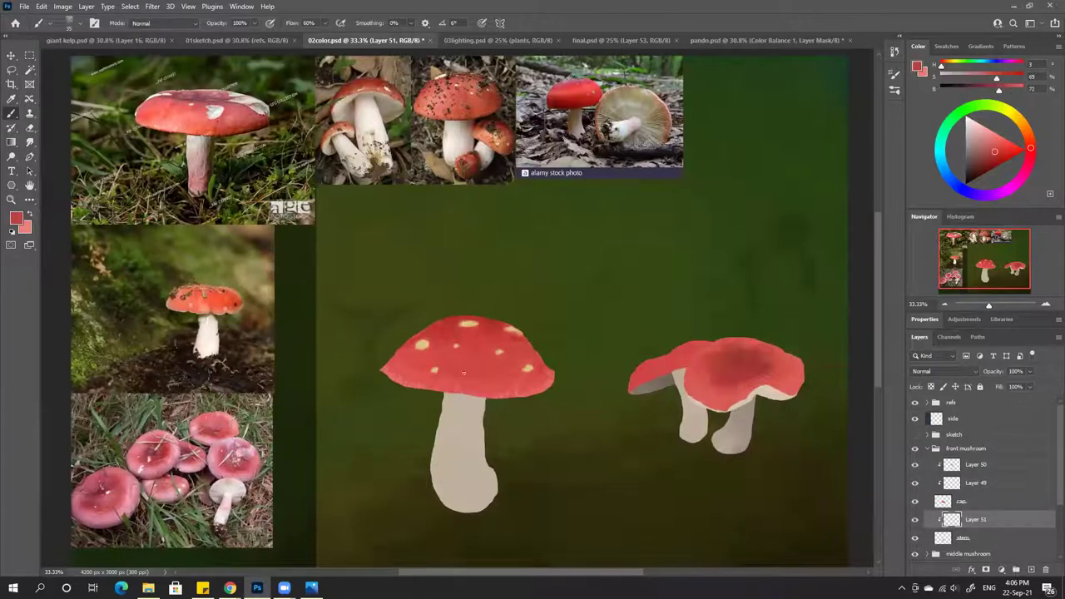
pyautogui.keyDown('alt'); pyautogui.click(458, 449); pyautogui.keyUp('alt')
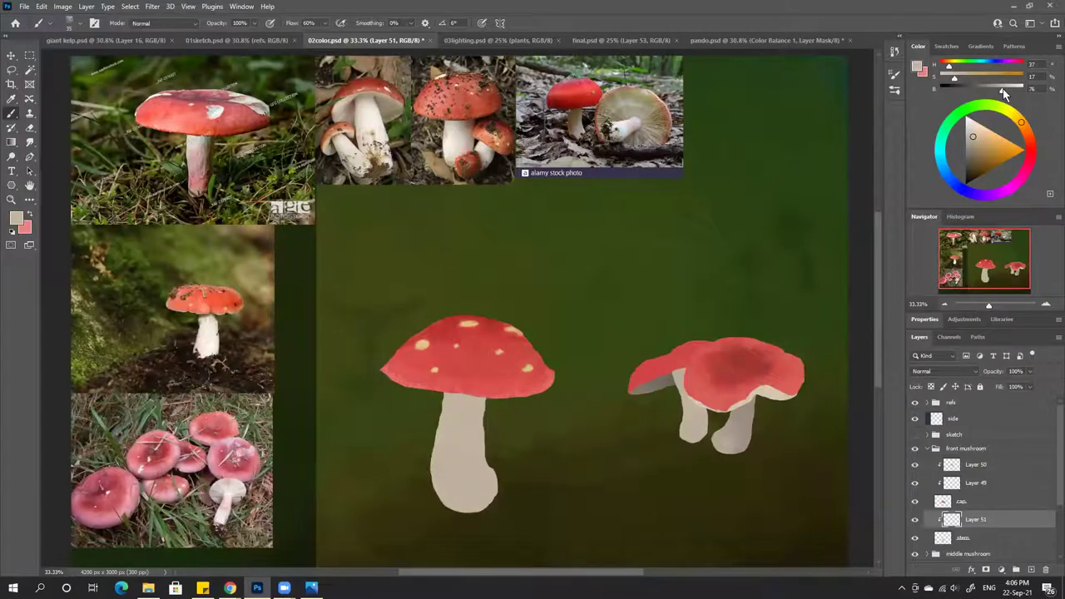
pyautogui.moveTo(1002, 90); pyautogui.dragTo(994, 91)
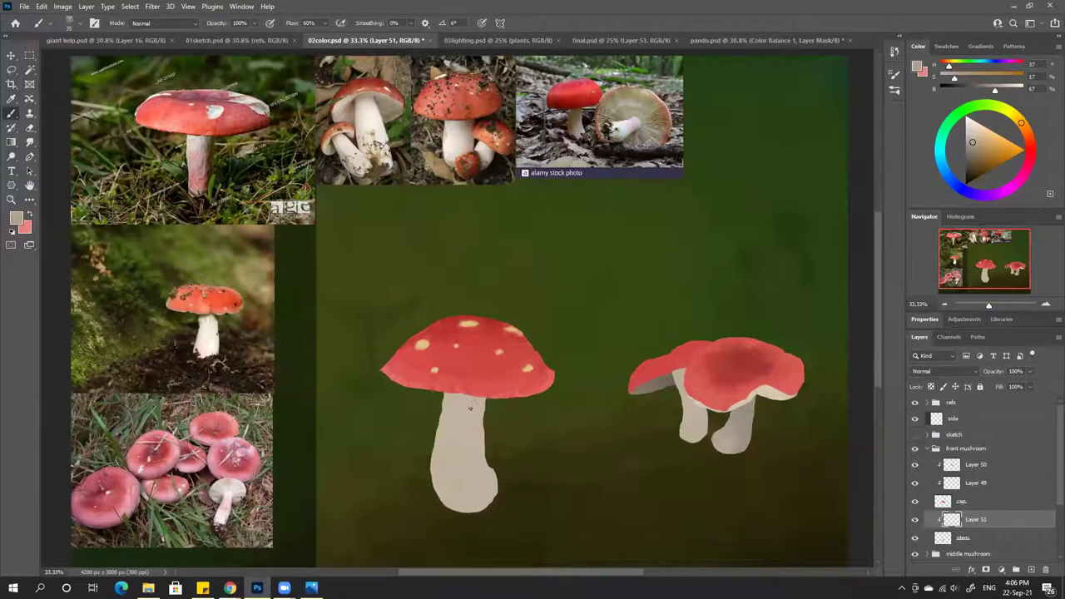
# Sample the front stem's base beige as the light tone and raise its brightness to 82%
pyautogui.hotkey('ctrl', '+')
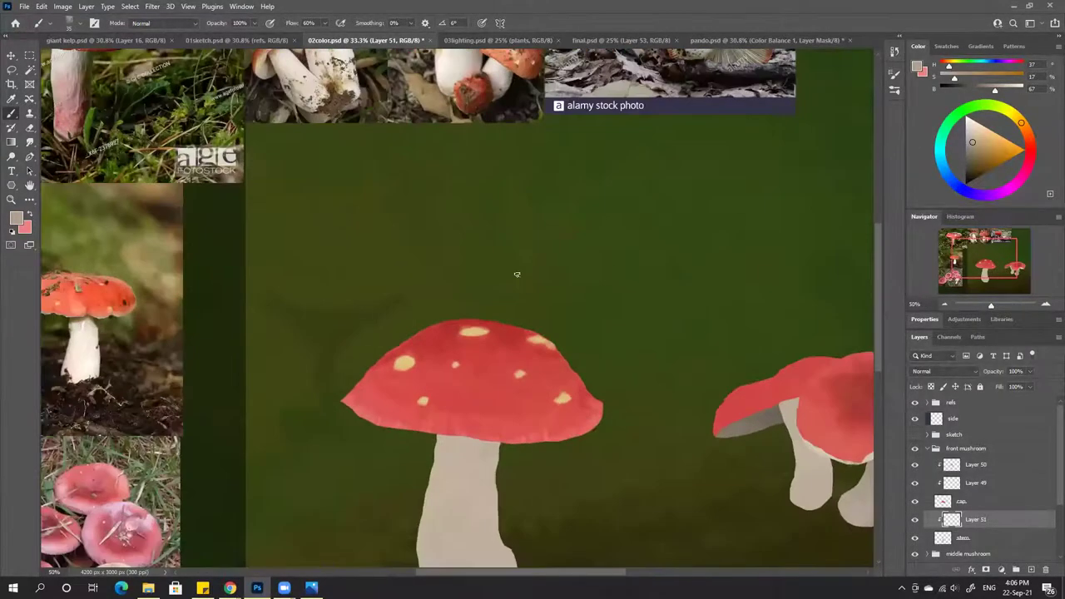
pyautogui.moveTo(597, 293); pyautogui.dragTo(613, 202)
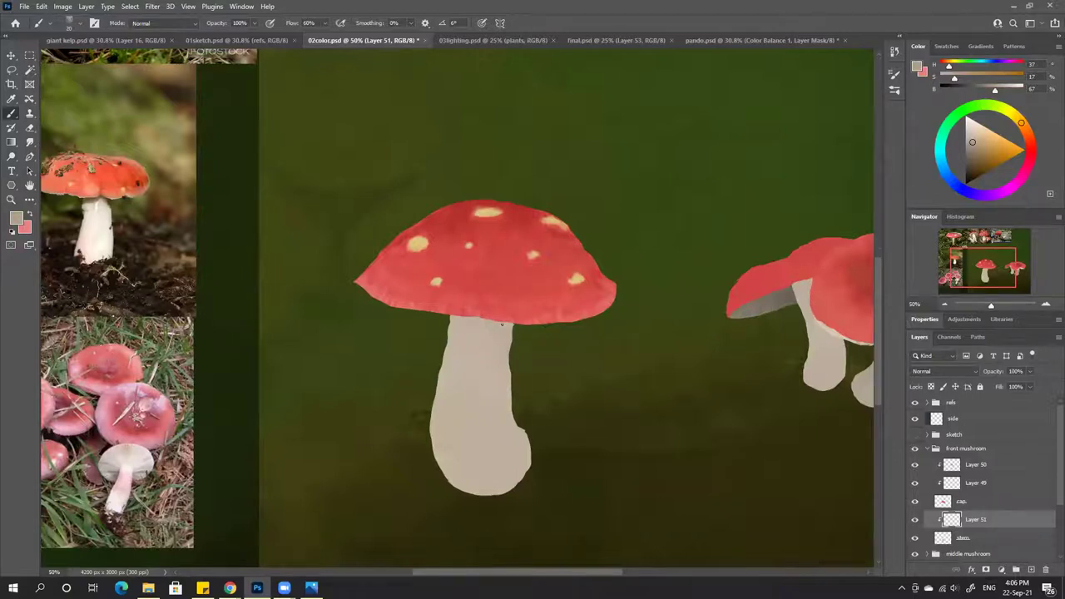
pyautogui.press('x')
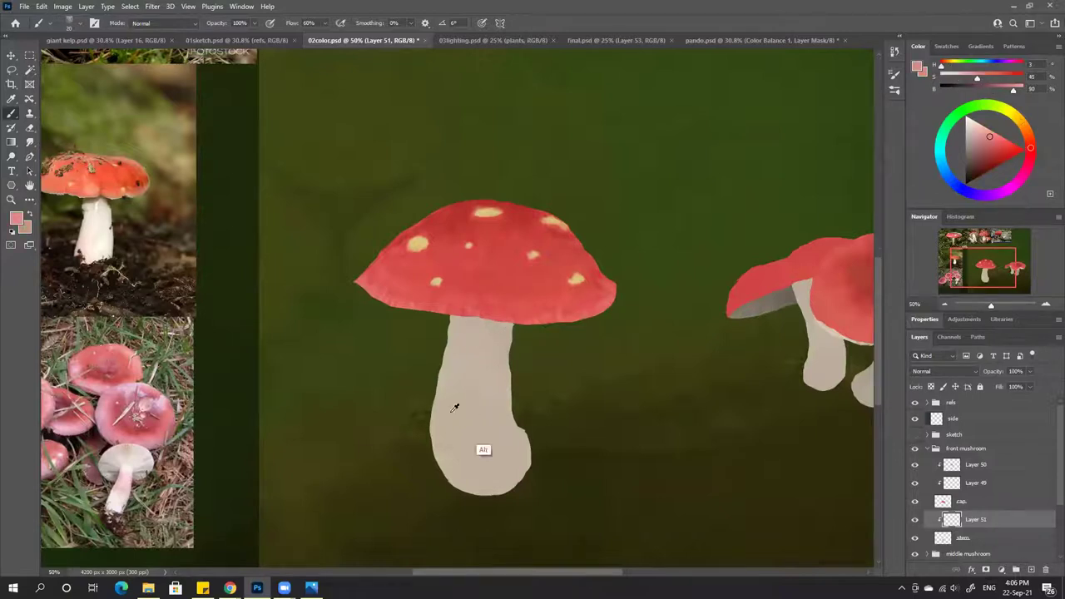
pyautogui.keyDown('alt'); pyautogui.click(481, 372); pyautogui.keyUp('alt')
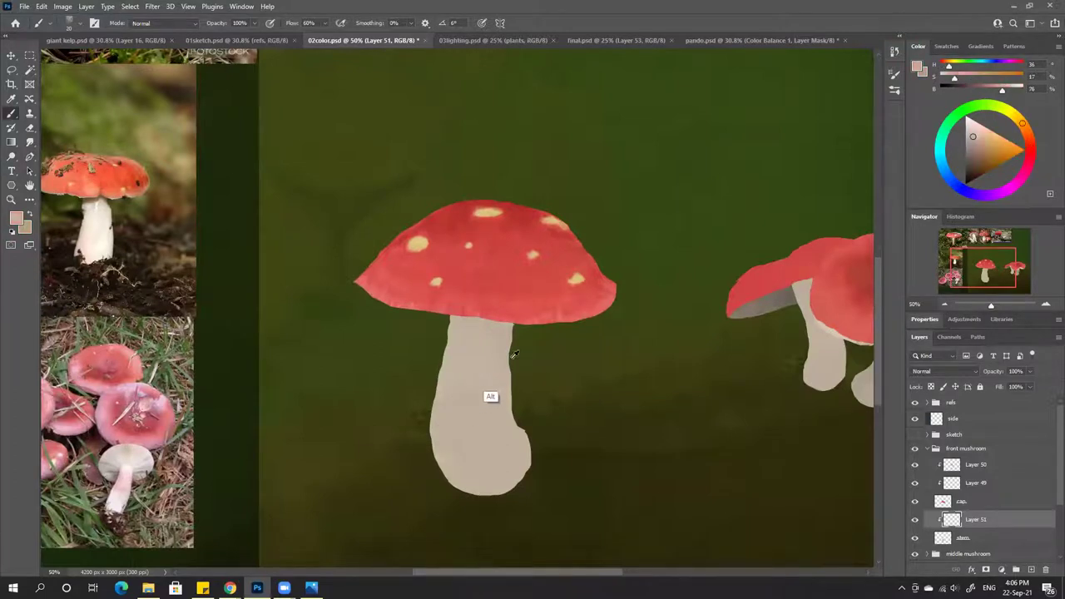
pyautogui.moveTo(1006, 88); pyautogui.dragTo(1008, 90)
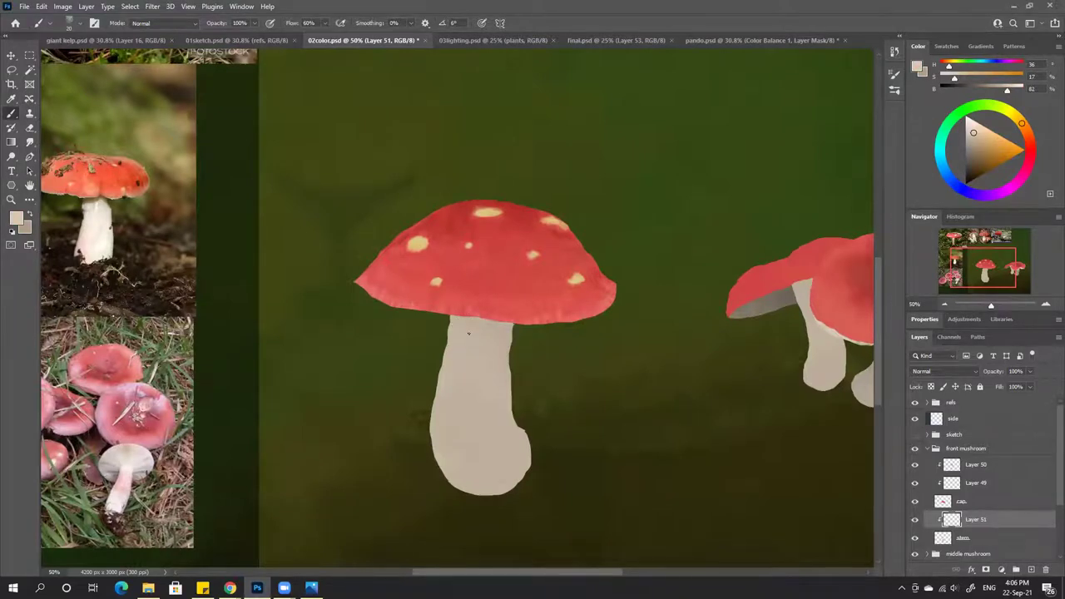
# Paint shadow streaks on the front stem just beneath the cap, darkening the beige to 63% and 55% brightness
pyautogui.keyDown('alt'); pyautogui.click(539, 368); pyautogui.keyUp('alt')
pyautogui.moveTo(996, 86); pyautogui.dragTo(991, 90)
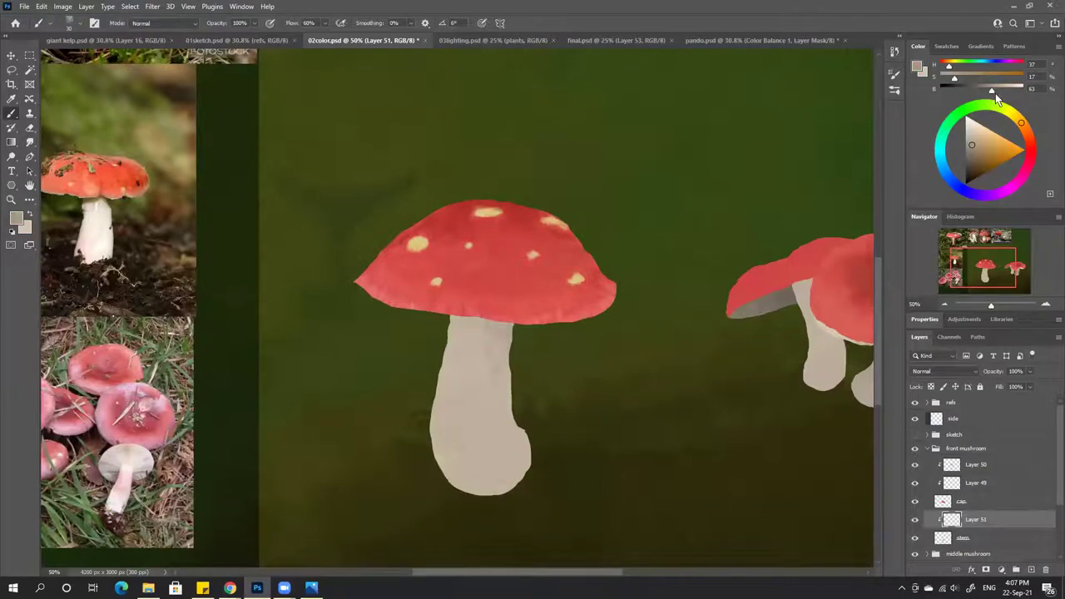
pyautogui.moveTo(987, 93); pyautogui.dragTo(984, 92)
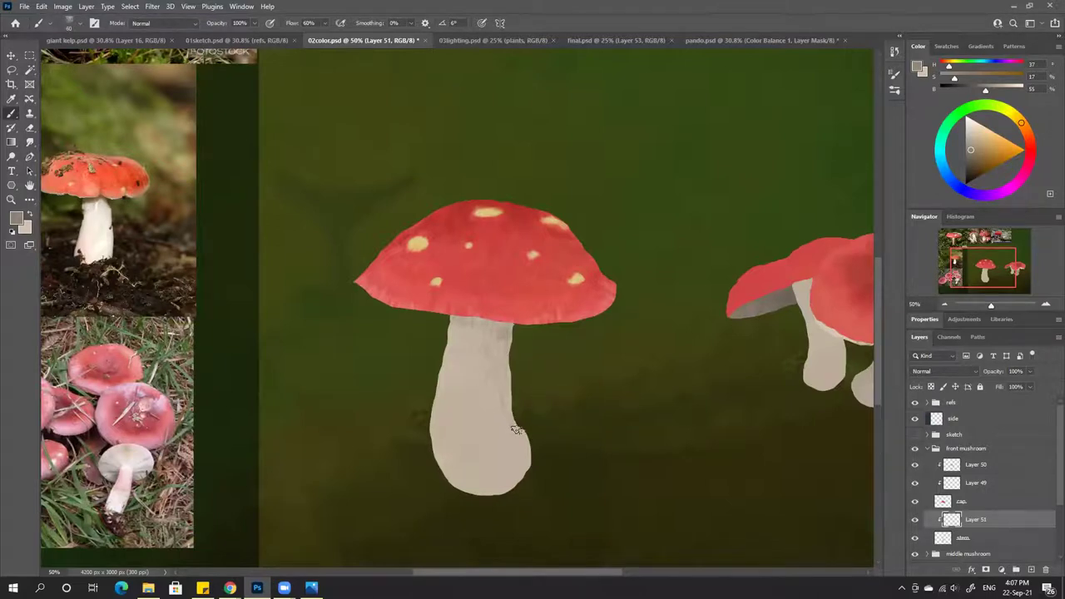
# Paint vertical fibre texture down the front stem, alternating a light beige at 87% brightness with a dark one at 51%
pyautogui.keyDown('alt'); pyautogui.click(477, 387); pyautogui.keyUp('alt')
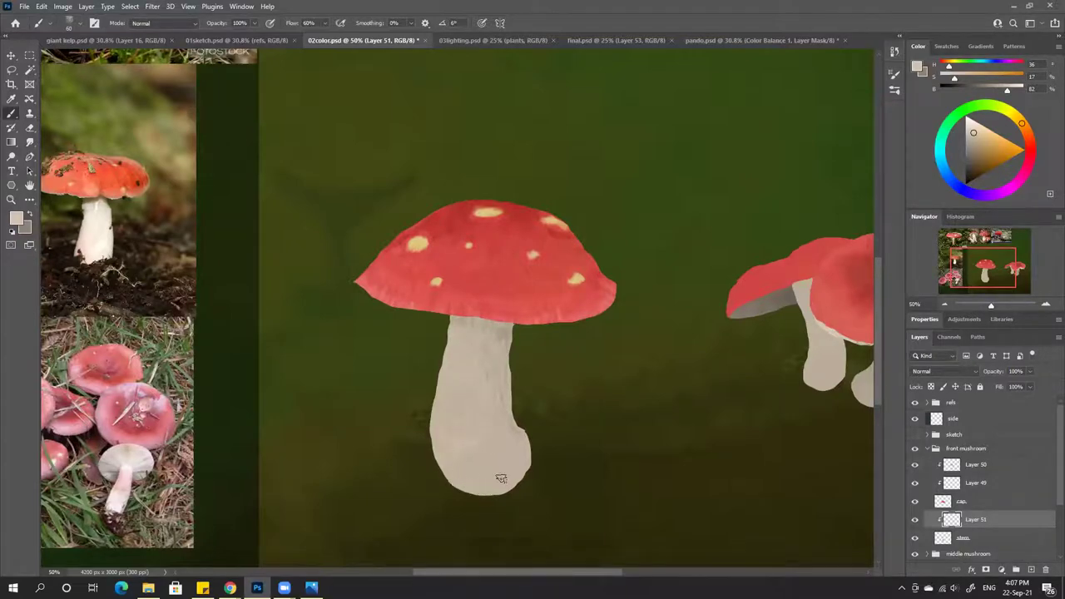
pyautogui.click(1012, 92)
pyautogui.press('x')
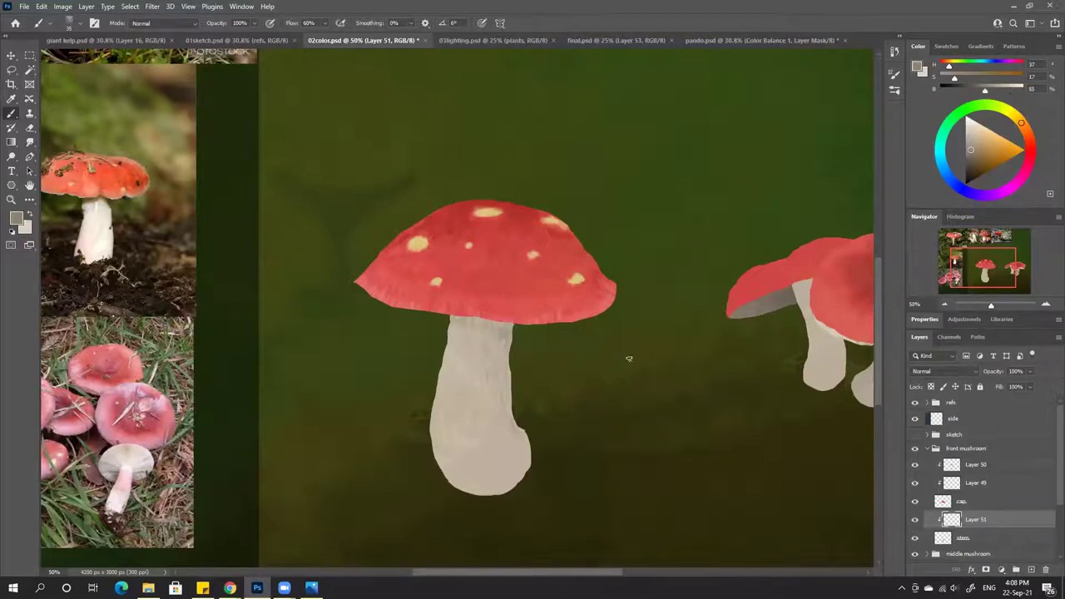
pyautogui.click(981, 86)
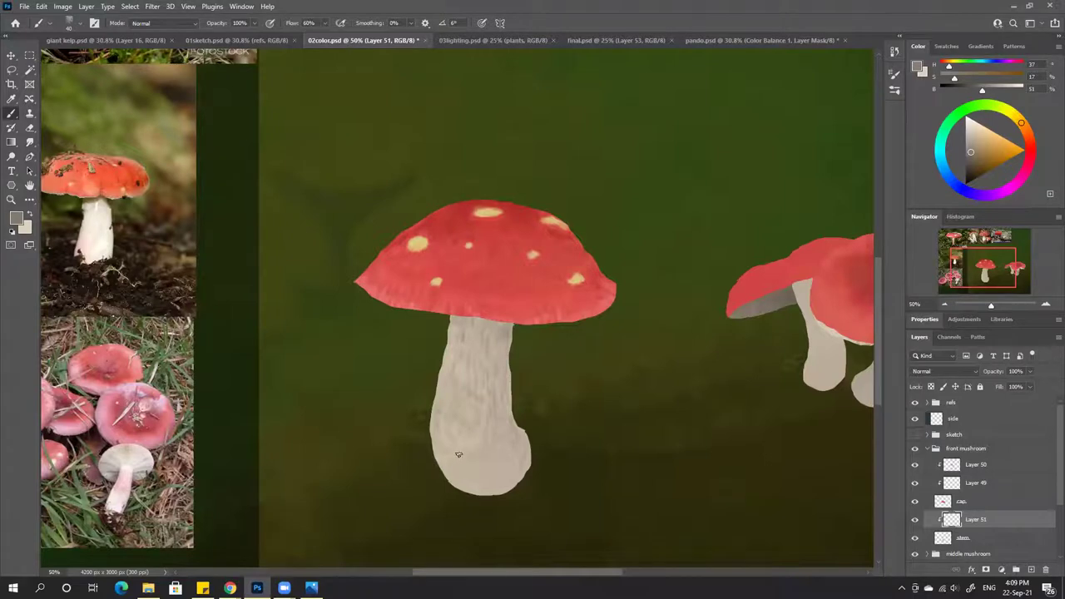
pyautogui.keyDown('alt'); pyautogui.click(492, 480); pyautogui.keyUp('alt')
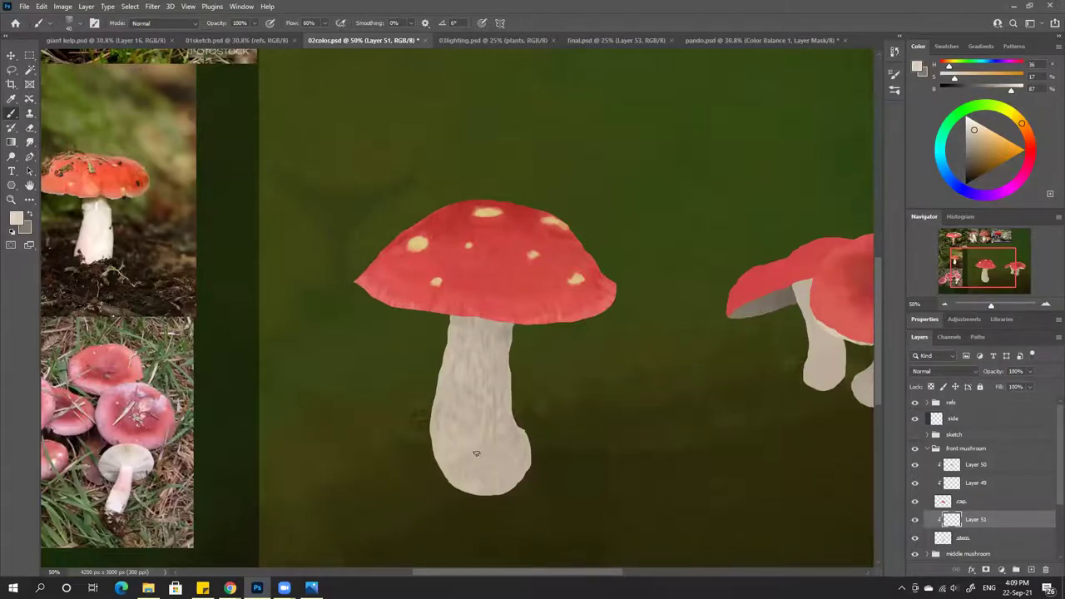
# Compare the front stem with and without the texture painted on Layer 51
pyautogui.scroll(-3, 475, 453)
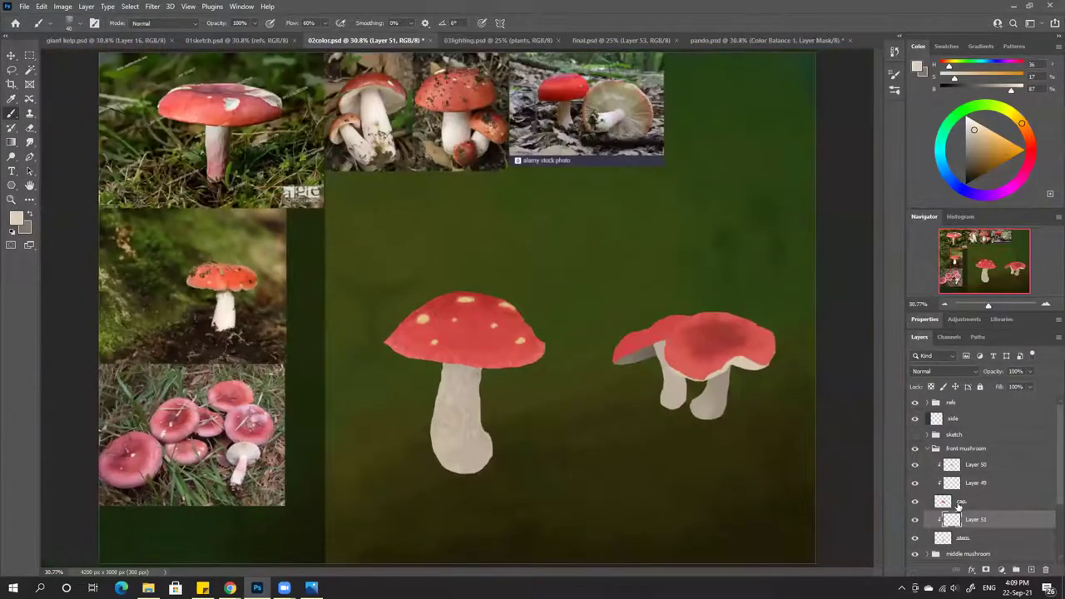
pyautogui.click(915, 519)
pyautogui.click(915, 519)
pyautogui.click(915, 520)
pyautogui.click(916, 520)
# Darken the shadow tone to 46% brightness, stroke it along the bulge at the stem's base, and enlarge the navigator preview
pyautogui.moveTo(997, 86); pyautogui.dragTo(976, 89)
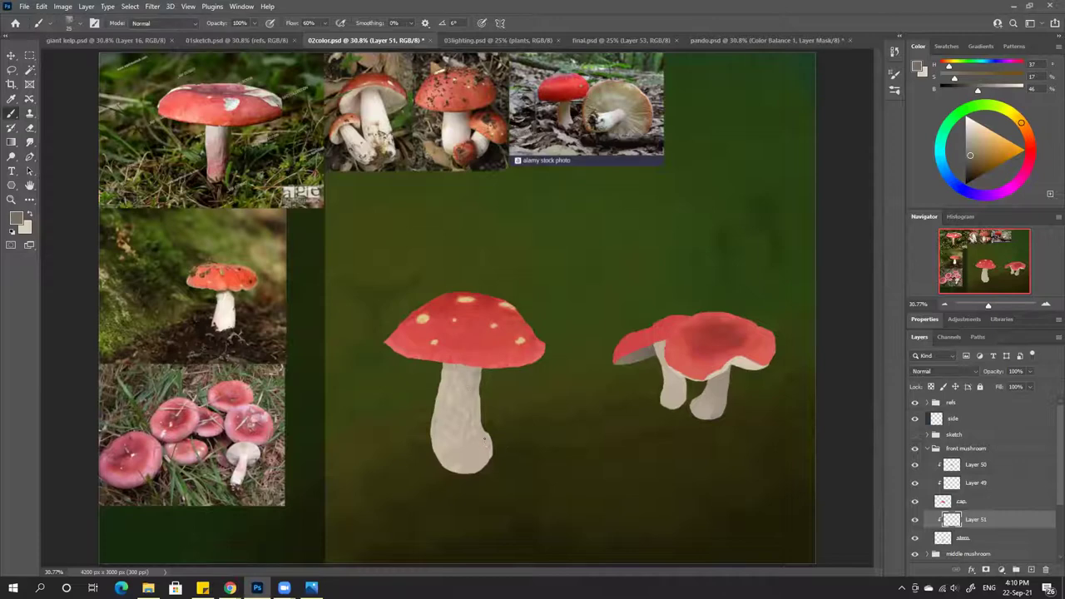
pyautogui.moveTo(487, 433); pyautogui.dragTo(487, 452)
pyautogui.moveTo(925, 314); pyautogui.dragTo(929, 358)
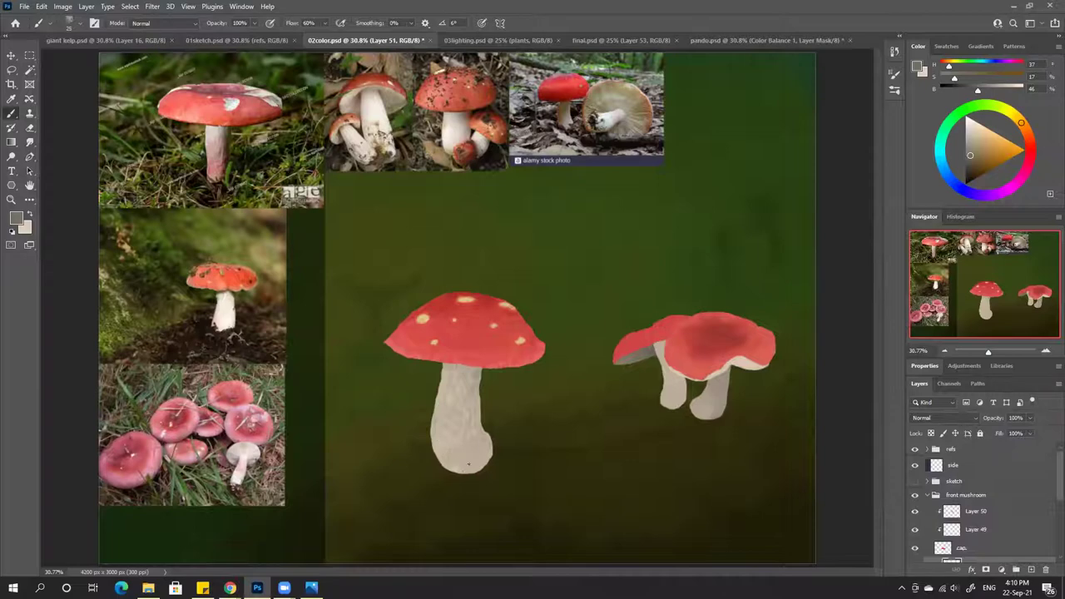
# Lower the light tone's saturation to 12% and refine the stem's midsection with fine light and dark fibres
pyautogui.press('x')
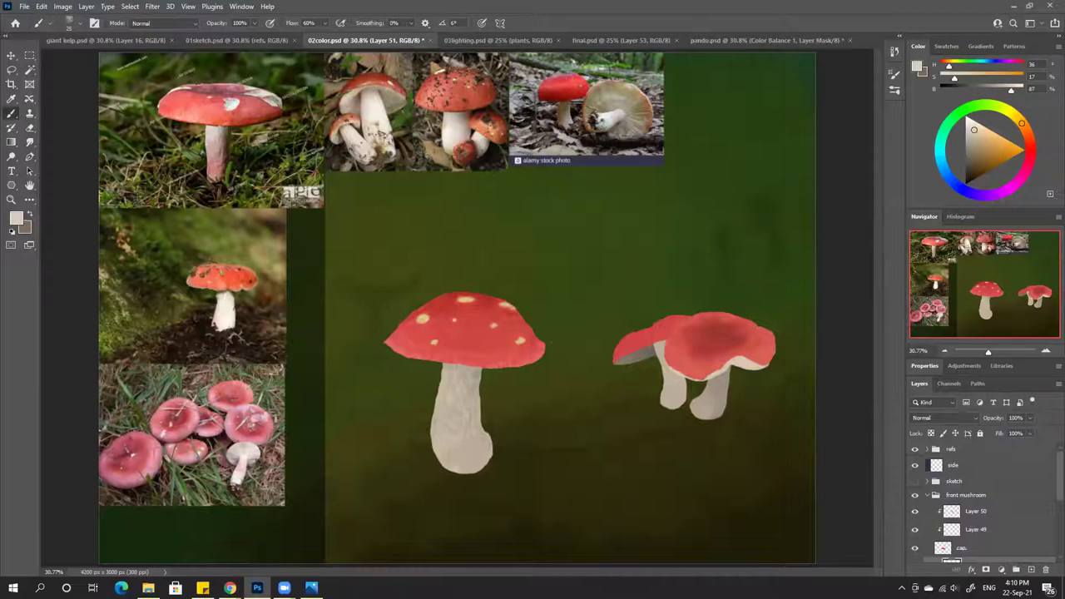
pyautogui.click(949, 78)
pyautogui.scroll(4, 472, 363)
pyautogui.scroll(3, 473, 363)
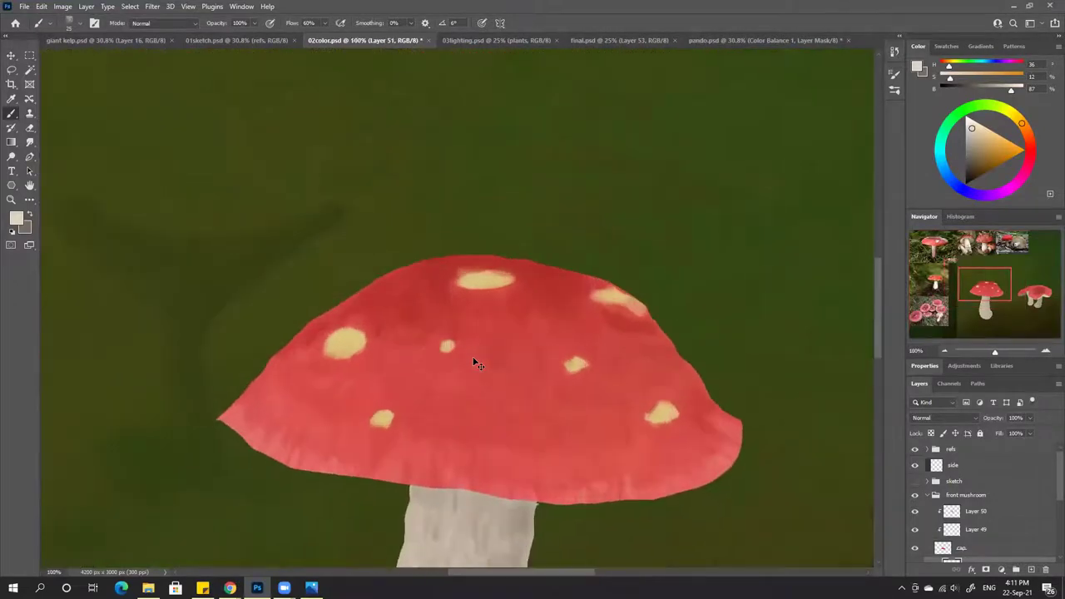
pyautogui.moveTo(563, 419); pyautogui.dragTo(488, 192)
pyautogui.scroll(-8, 488, 192)
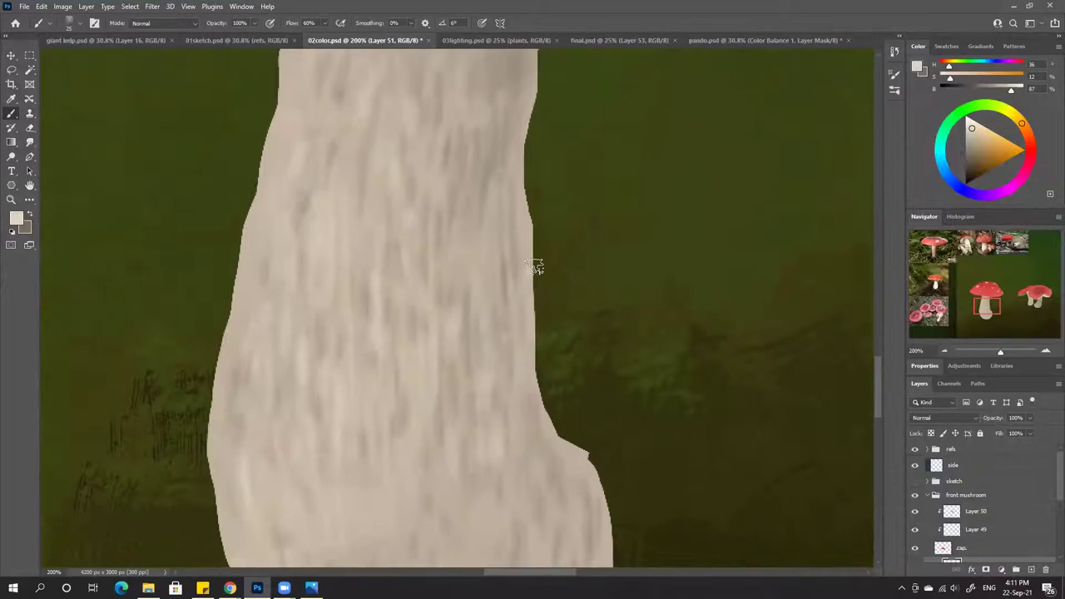
pyautogui.keyDown('alt'); pyautogui.click(391, 240); pyautogui.keyUp('alt')
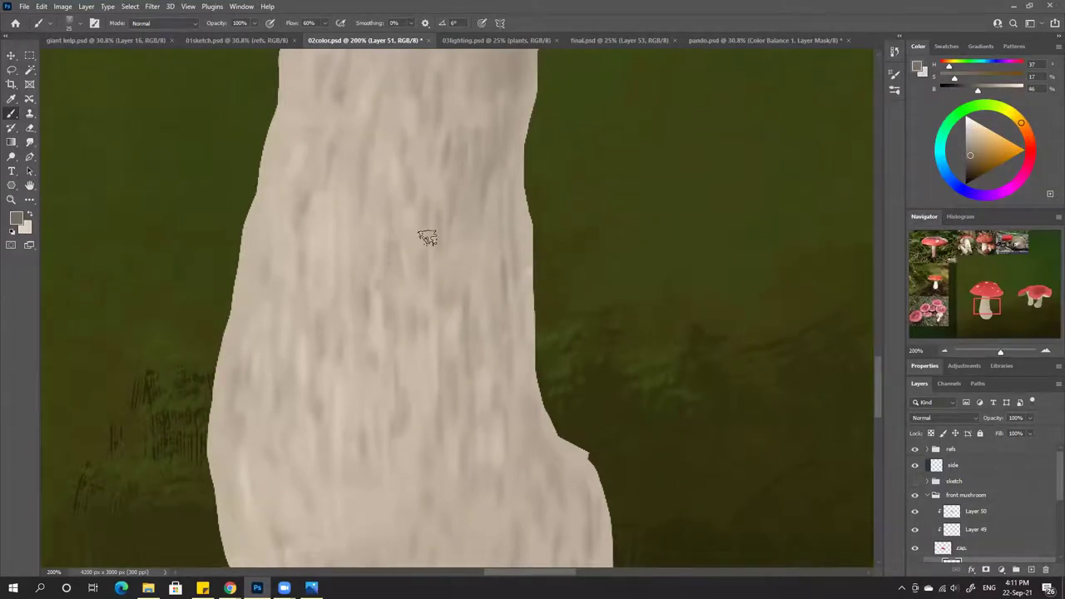
pyautogui.press('x')
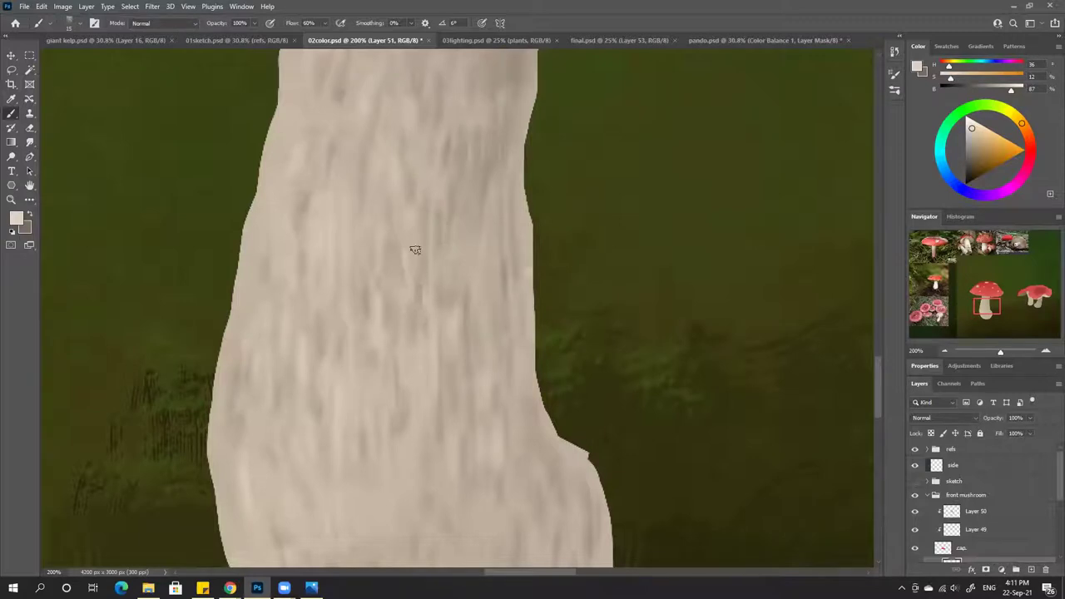
pyautogui.scroll(2, 424, 287)
# Strengthen the light and dark streaks on the upper part of the front stem, directly under the cap
pyautogui.hotkey('ctrl', '0')
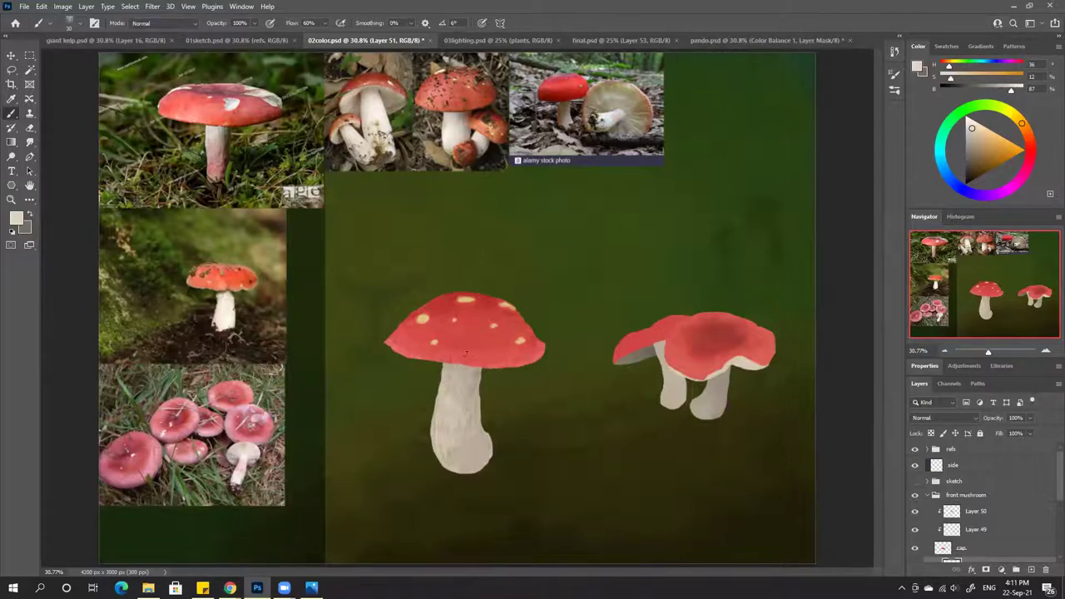
pyautogui.keyDown('alt'); pyautogui.click(459, 360); pyautogui.keyUp('alt')
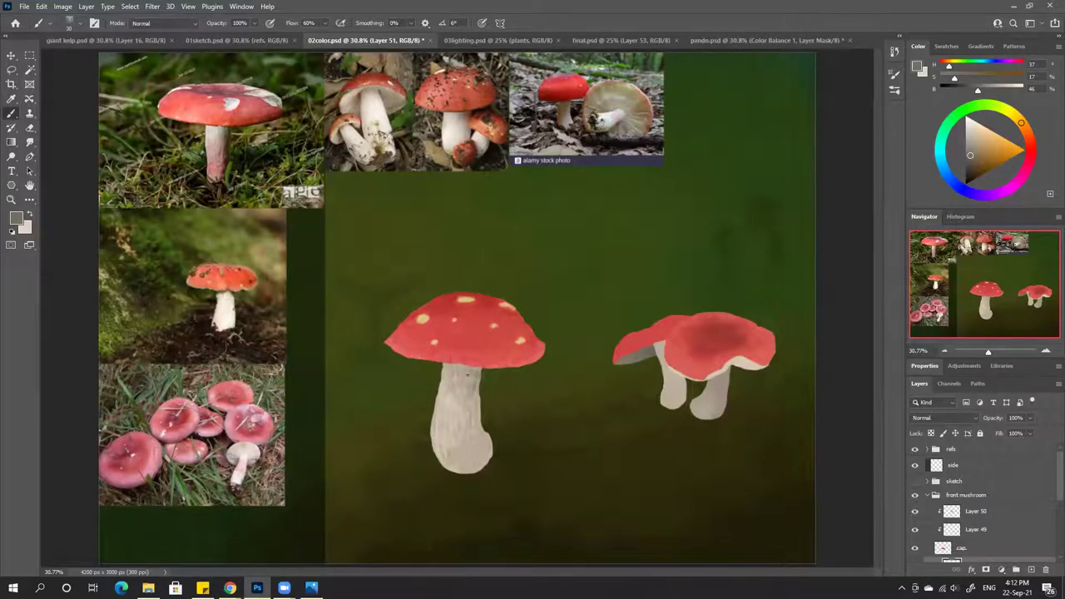
pyautogui.press('x')
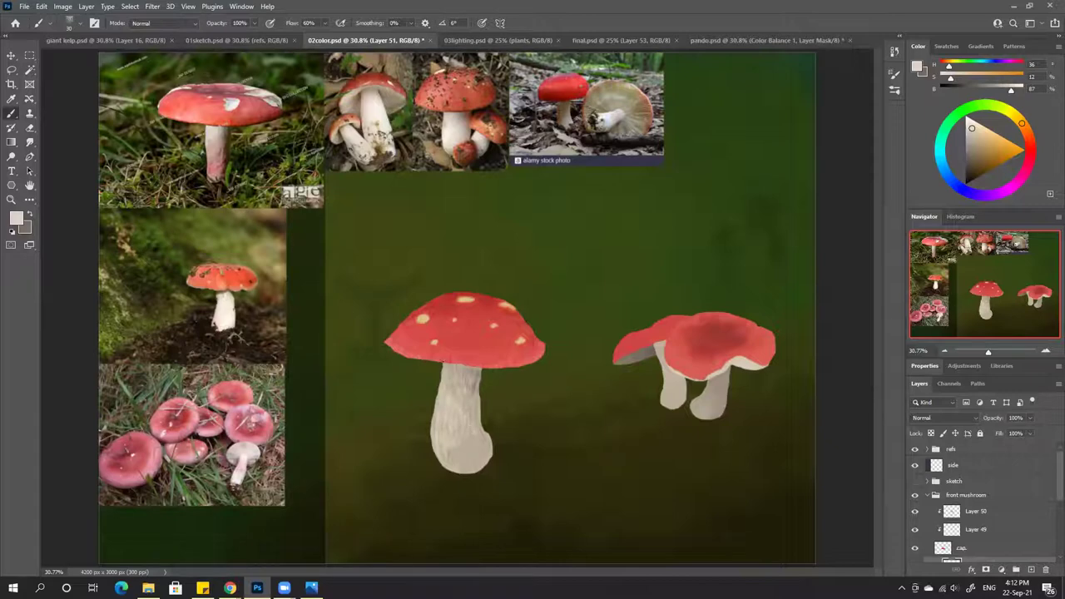
pyautogui.keyDown('alt'); pyautogui.click(476, 366); pyautogui.keyUp('alt')
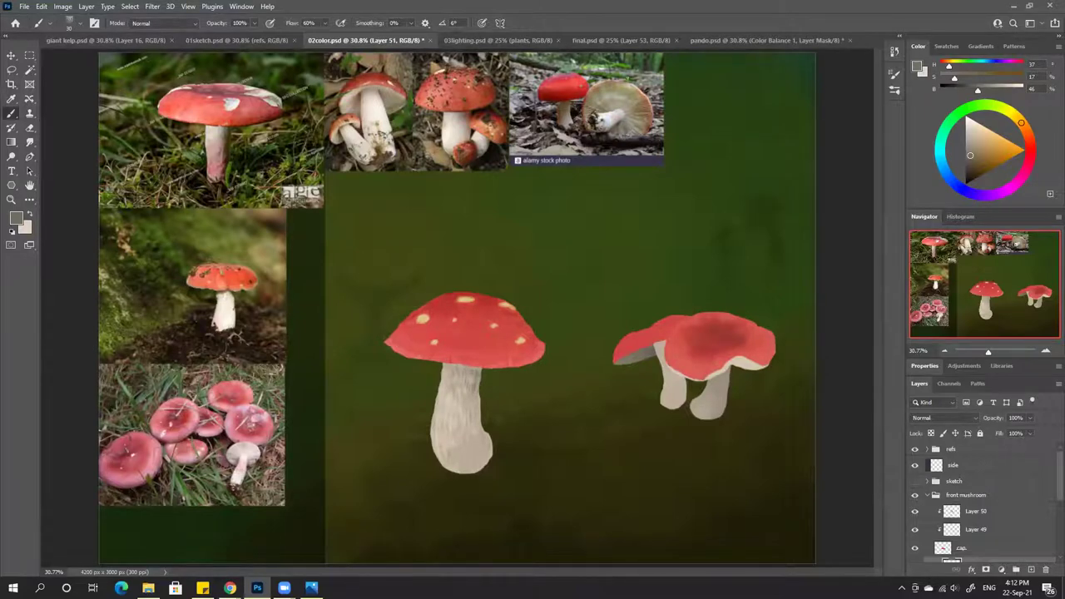
# Examine the finished stem shading in final.psd, and return to 02color.psd with the light stem tone active
pyautogui.click(737, 40)
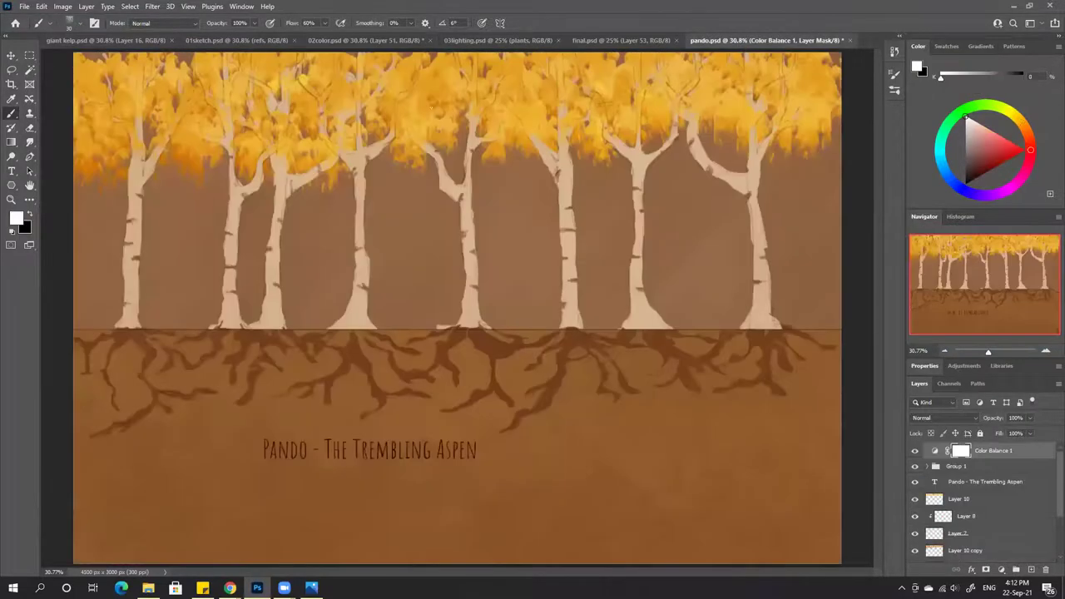
pyautogui.click(629, 41)
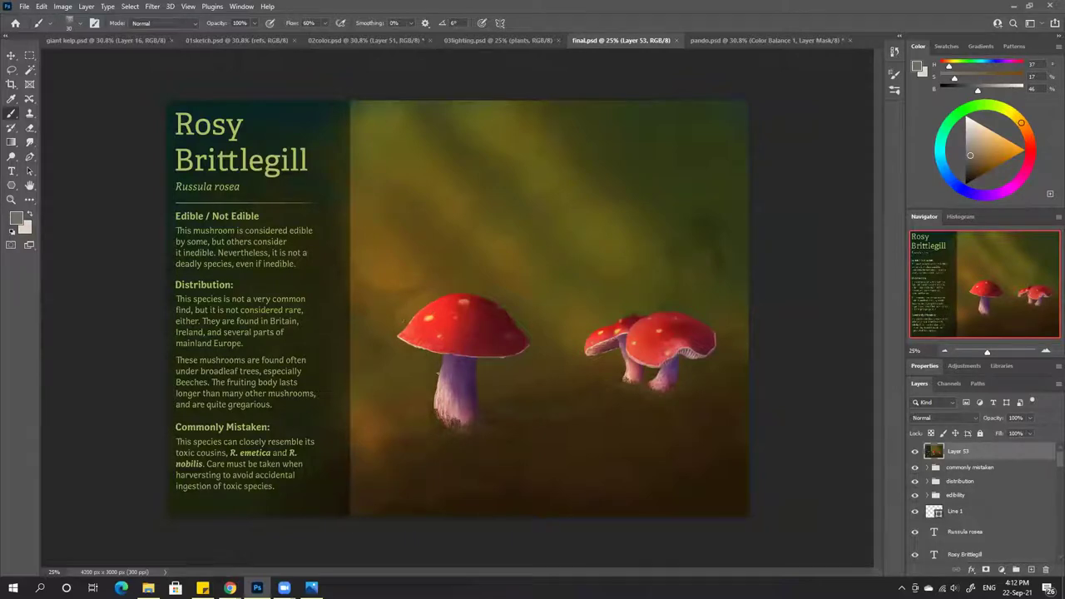
pyautogui.click(384, 42)
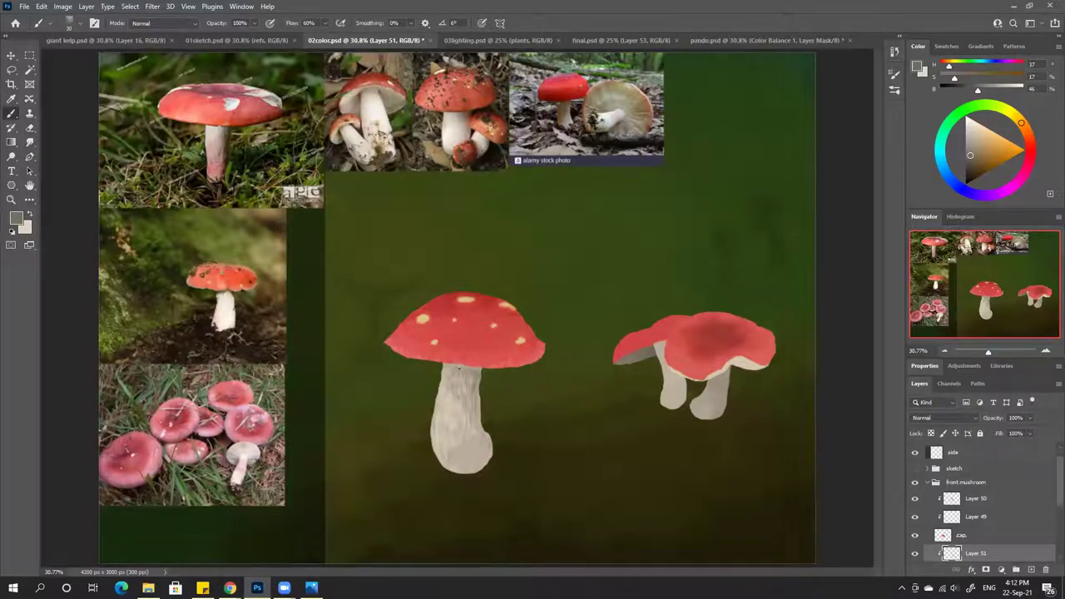
pyautogui.press('x')
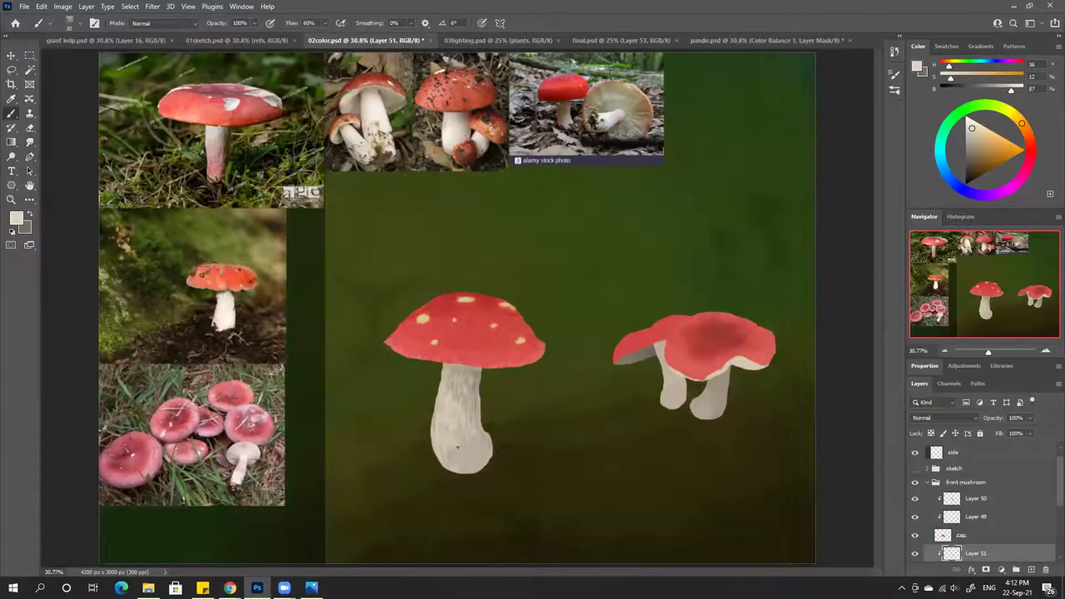
# Finish the dark and light fibres at the base of the front stem, and add a new layer clipped to the stem
pyautogui.keyDown('alt'); pyautogui.click(481, 436); pyautogui.keyUp('alt')
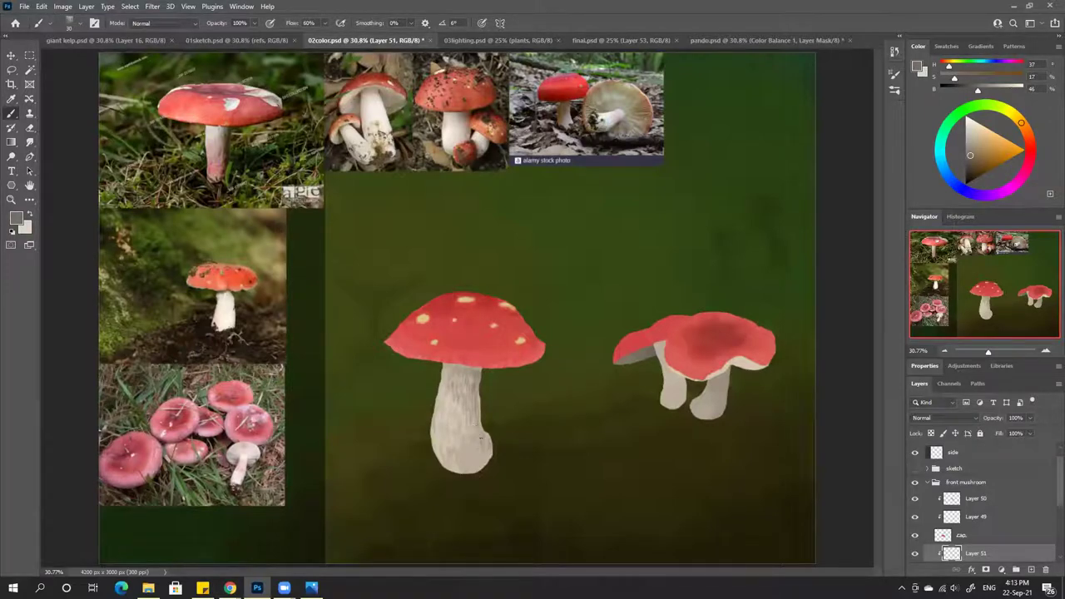
pyautogui.keyDown('alt'); pyautogui.click(472, 436); pyautogui.keyUp('alt')
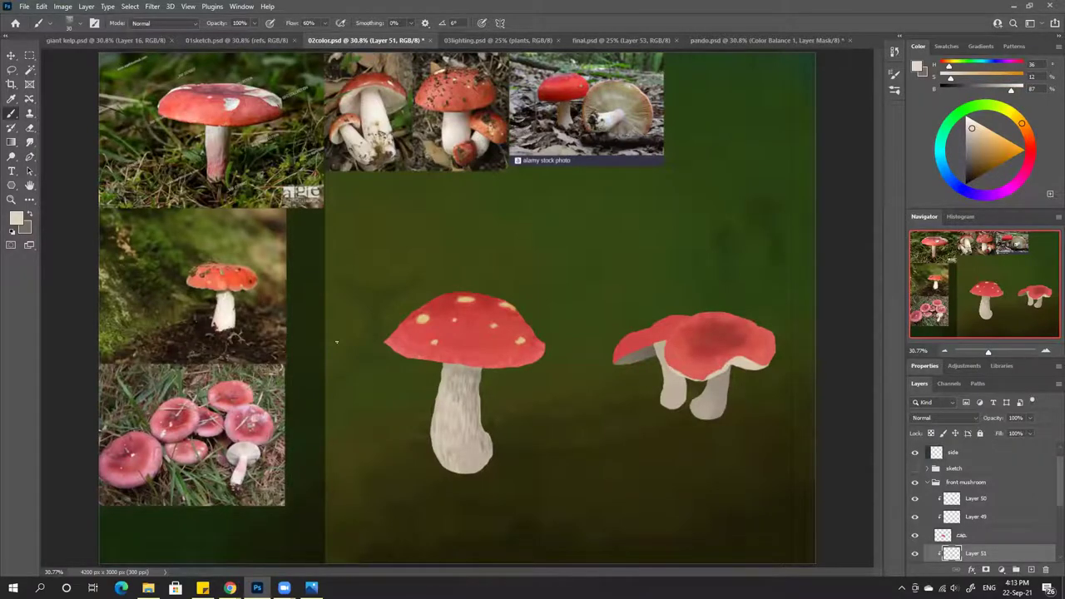
pyautogui.click(1032, 569)
pyautogui.scroll(-1, 1049, 496)
pyautogui.scroll(-2, 1049, 496)
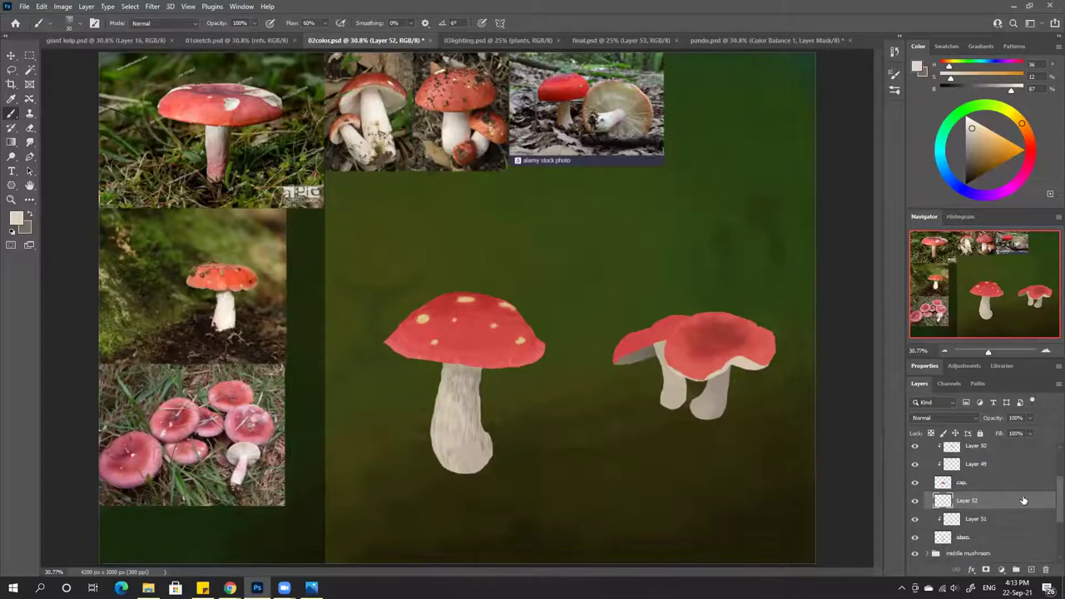
pyautogui.keyDown('alt'); pyautogui.click(981, 509); pyautogui.keyUp('alt')
# Choose a blue with hue 213, saturation 58% and brightness 59%, and select the soft round brush from General Brushes
pyautogui.moveTo(944, 139); pyautogui.dragTo(947, 175)
pyautogui.moveTo(990, 77); pyautogui.dragTo(988, 88)
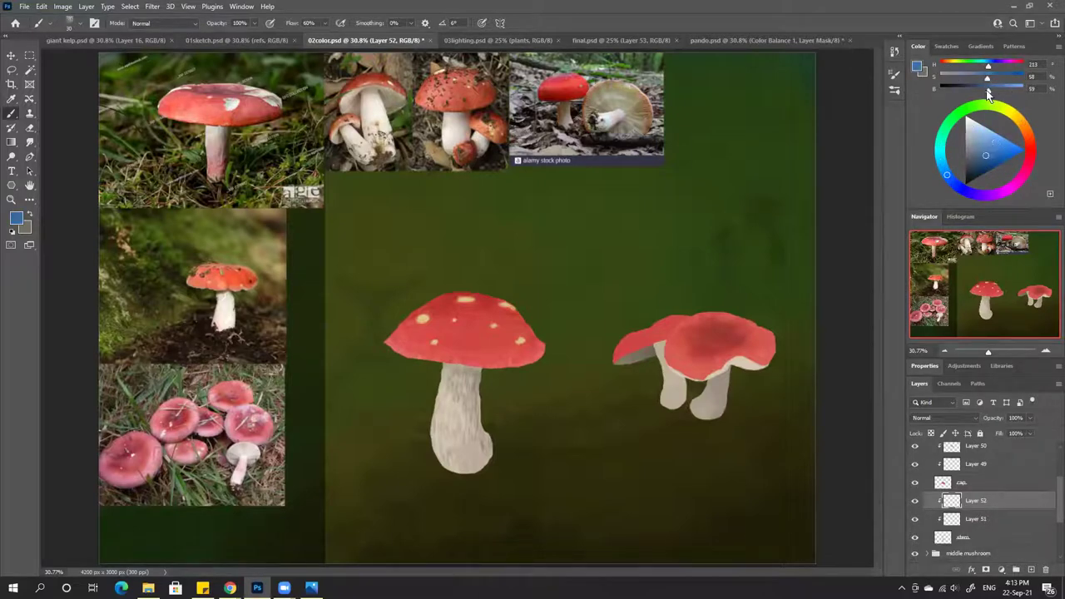
pyautogui.click(895, 89)
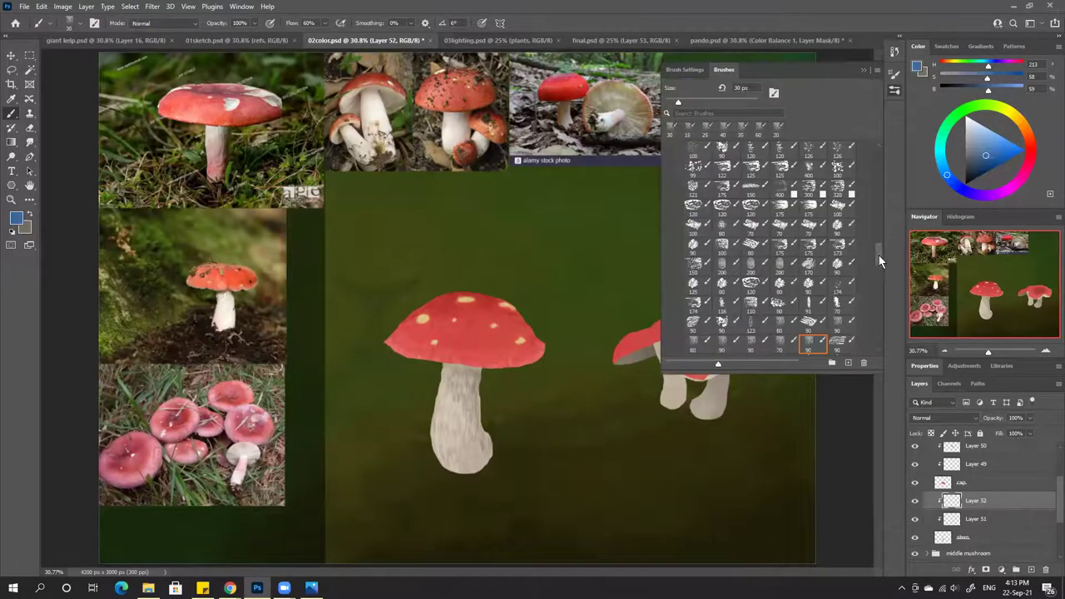
pyautogui.moveTo(879, 255); pyautogui.dragTo(878, 154)
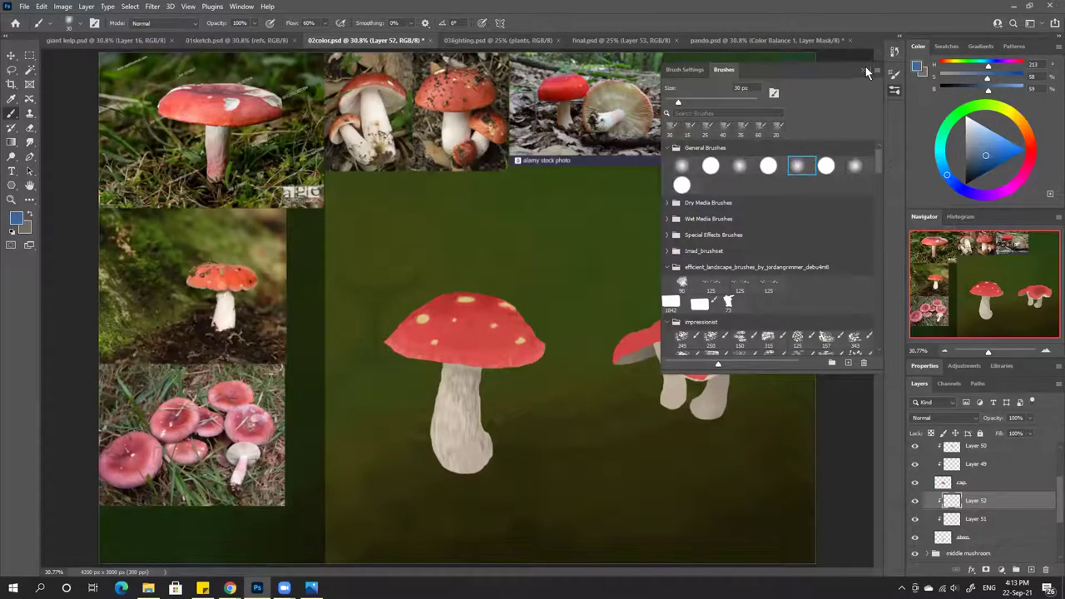
pyautogui.click(865, 69)
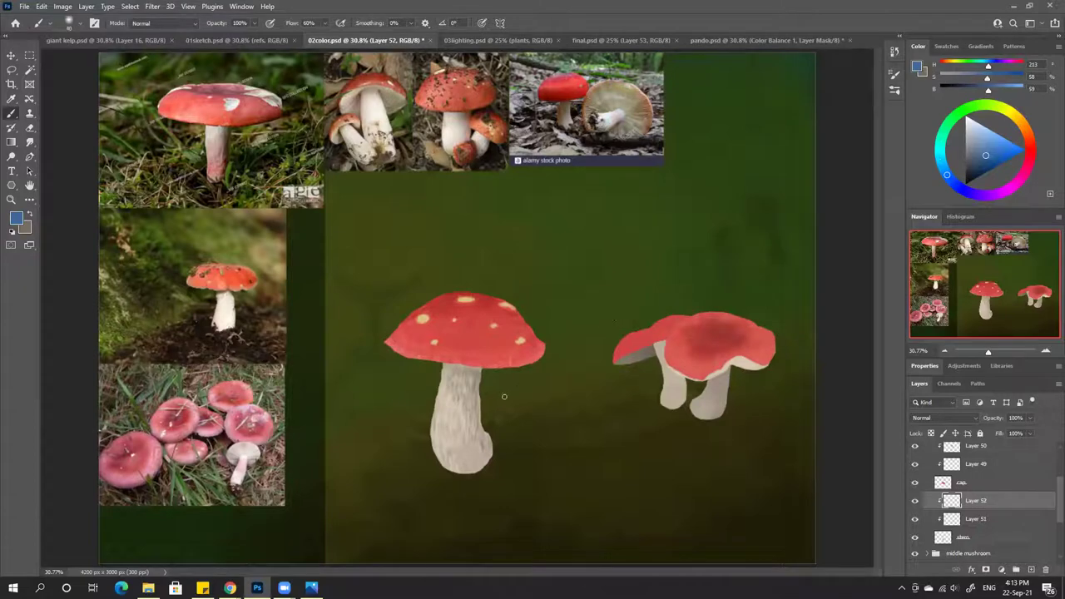
# Paint blue shadow over the upper front stem with a 500 px brush, raising saturation to 71% and brightness to 63%, and blend the layer as Soft Light
pyautogui.press(']')
pyautogui.press(']')
pyautogui.press(']')
pyautogui.press(']')
pyautogui.press(']')
pyautogui.moveTo(462, 366)
pyautogui.mouseDown()
pyautogui.moveTo(457, 379)
pyautogui.moveTo(491, 391)
pyautogui.moveTo(466, 366)
pyautogui.moveTo(470, 391)
pyautogui.mouseUp()
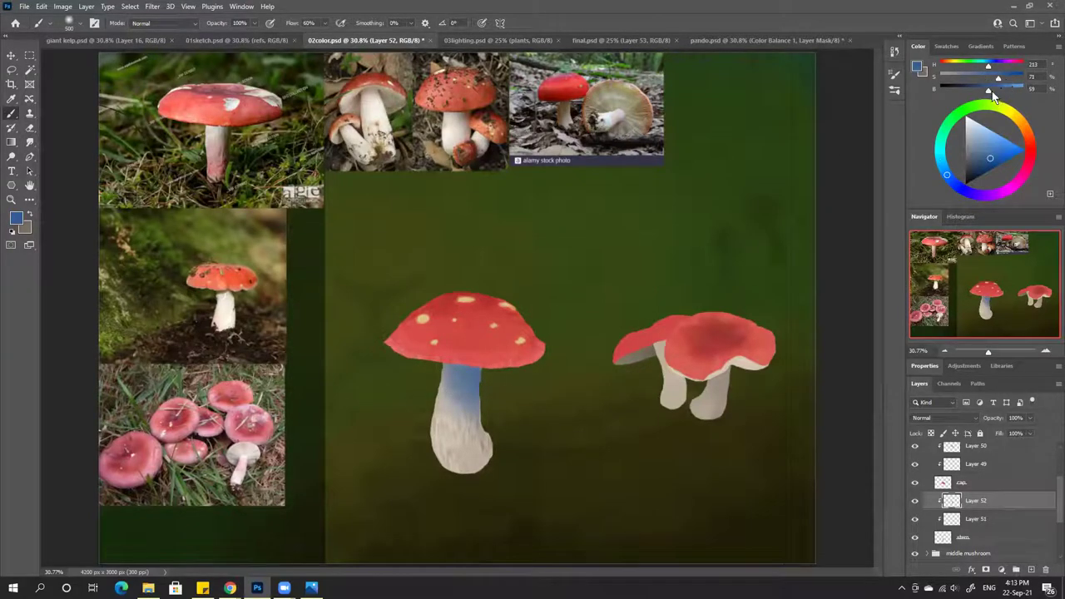
pyautogui.moveTo(461, 363)
pyautogui.mouseDown()
pyautogui.moveTo(475, 380)
pyautogui.moveTo(460, 353)
pyautogui.moveTo(490, 403)
pyautogui.mouseUp()
pyautogui.click(951, 418)
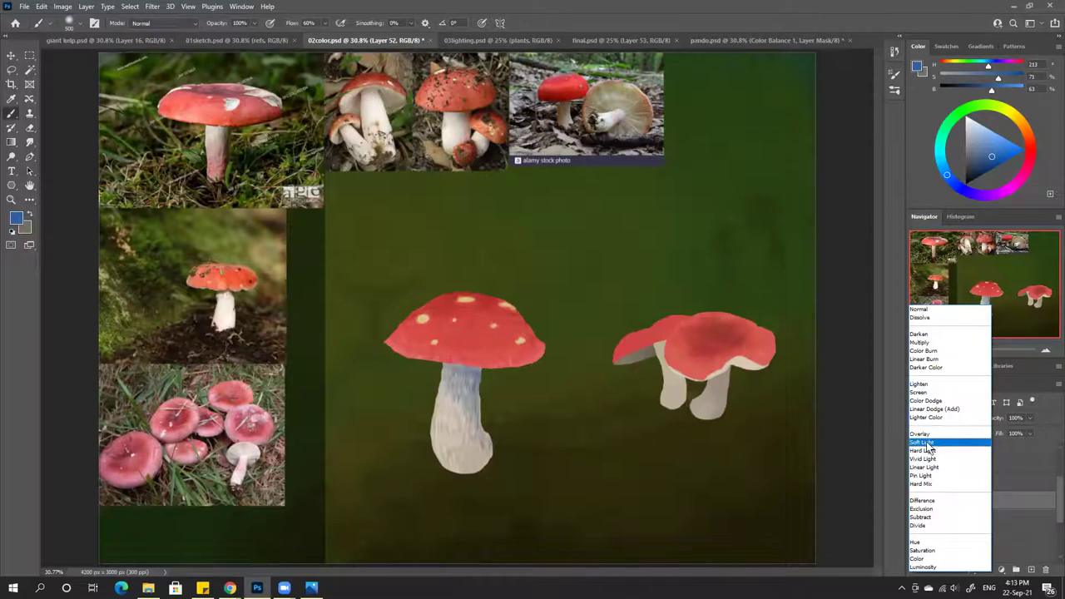
pyautogui.click(926, 443)
# Shift the shadow color to hue 227, saturation 84% and brightness 45%, and glaze it under the cap and down the front stem
pyautogui.click(965, 190)
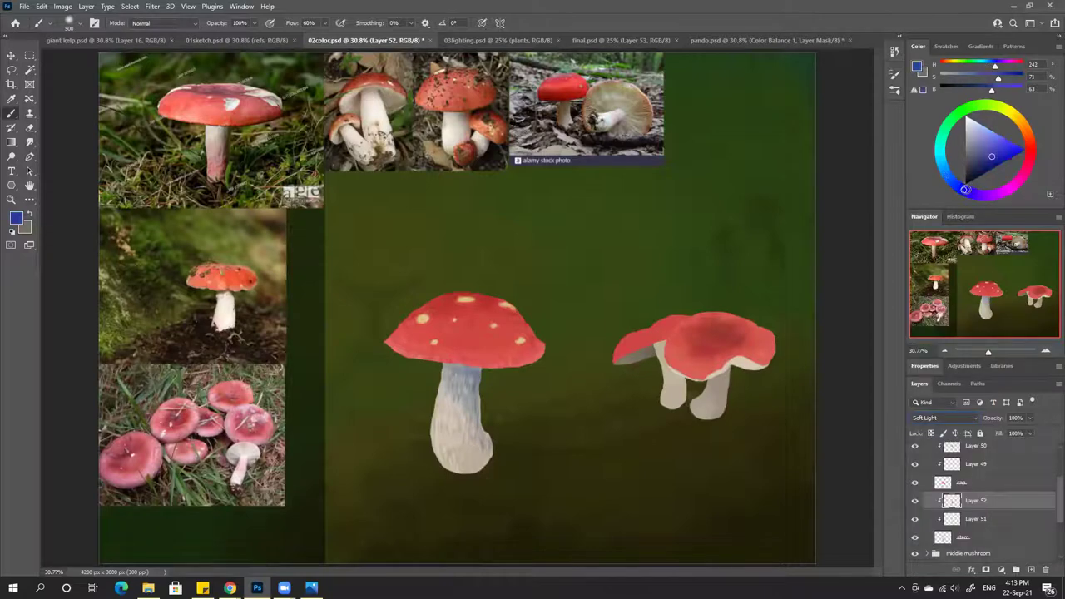
pyautogui.moveTo(965, 190); pyautogui.dragTo(954, 183)
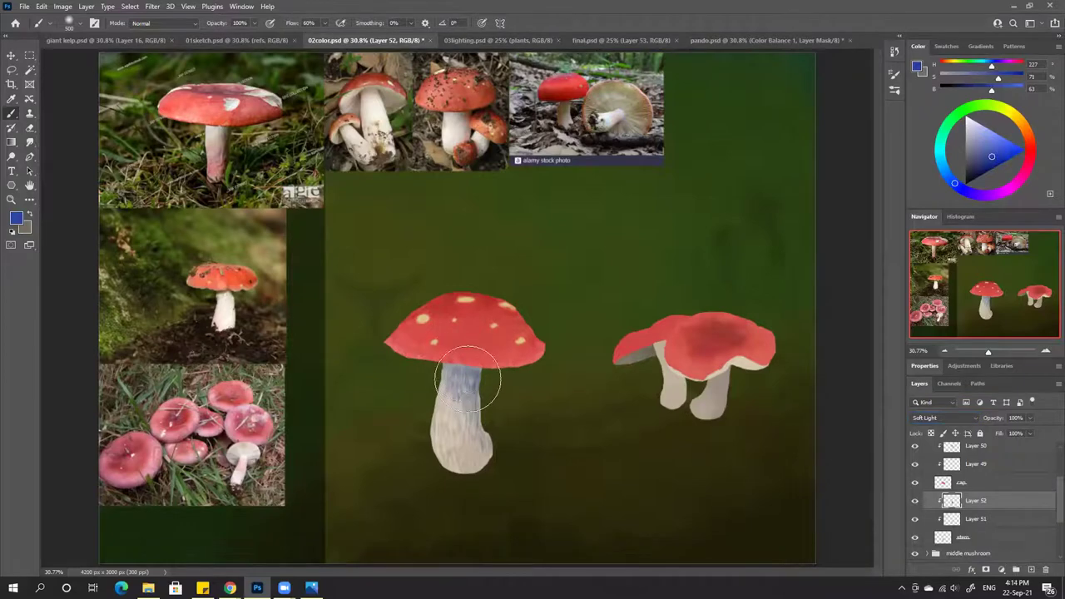
pyautogui.moveTo(467, 379)
pyautogui.mouseDown()
pyautogui.moveTo(492, 392)
pyautogui.moveTo(487, 435)
pyautogui.moveTo(476, 396)
pyautogui.moveTo(494, 369)
pyautogui.mouseUp()
pyautogui.click(1006, 78)
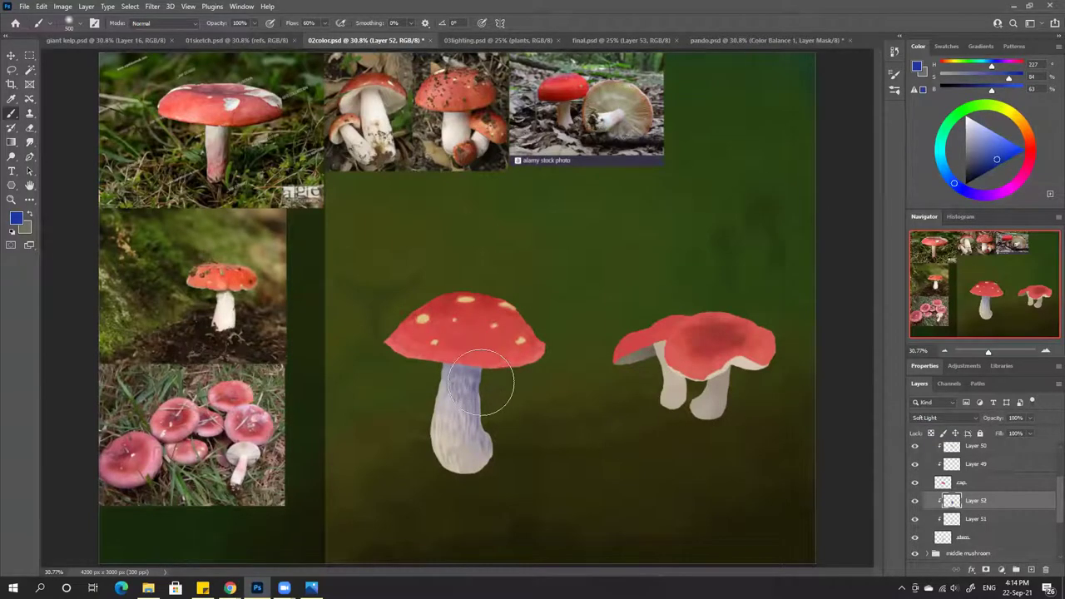
pyautogui.click(977, 89)
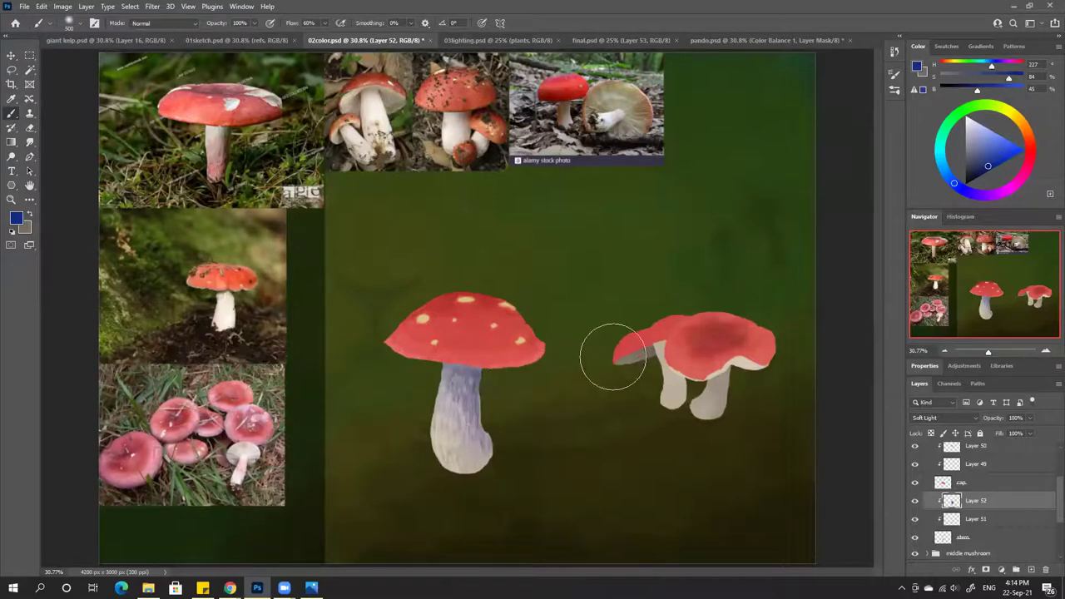
# Compare the stem's blue shadow layer in Normal blending with its Soft Light result
pyautogui.click(932, 420)
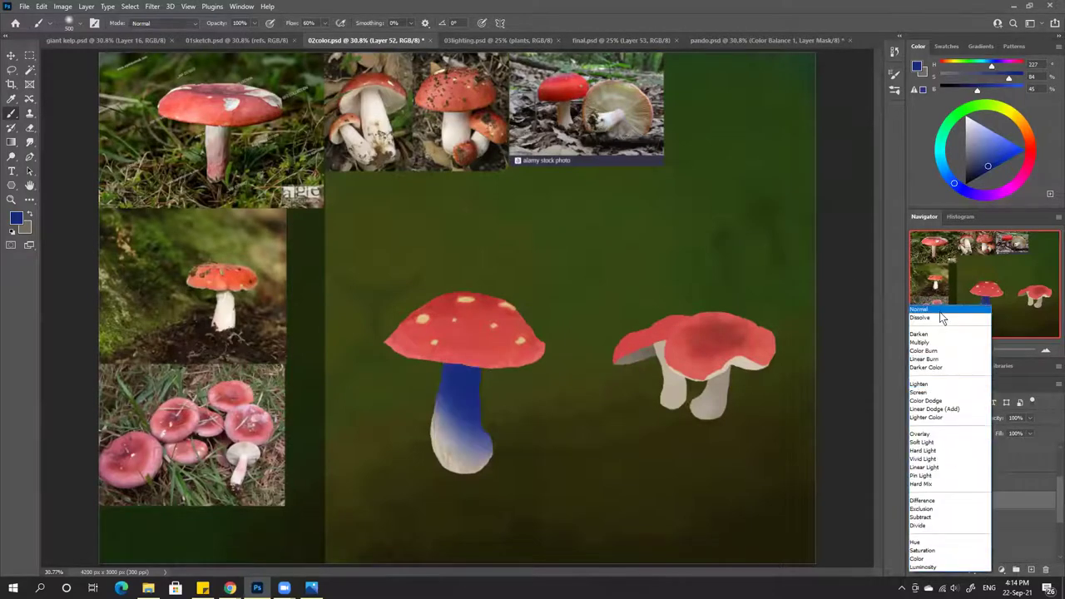
pyautogui.click(936, 309)
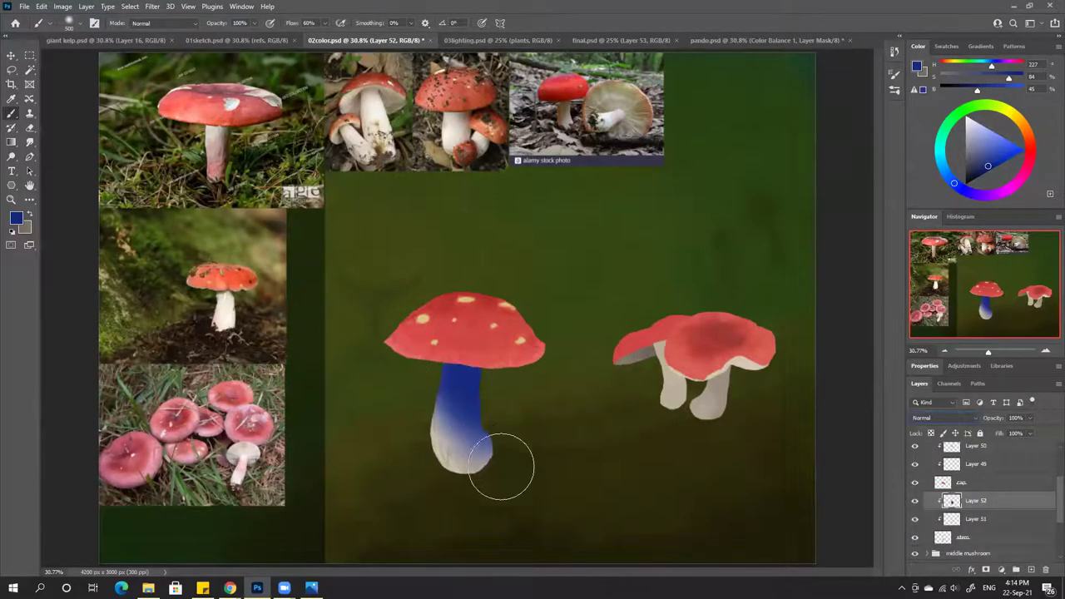
pyautogui.click(936, 417)
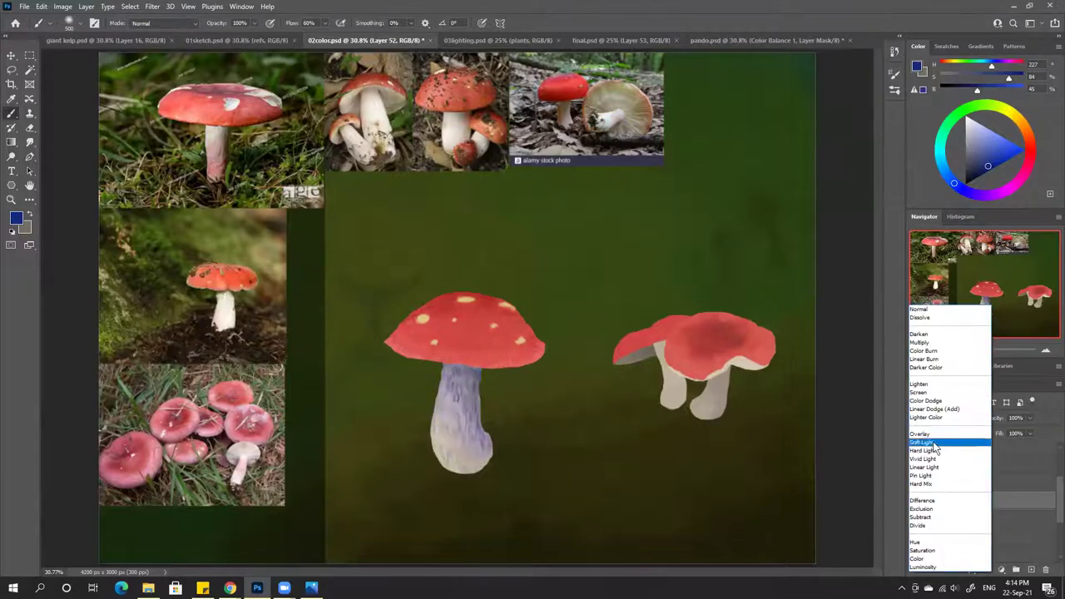
pyautogui.click(936, 439)
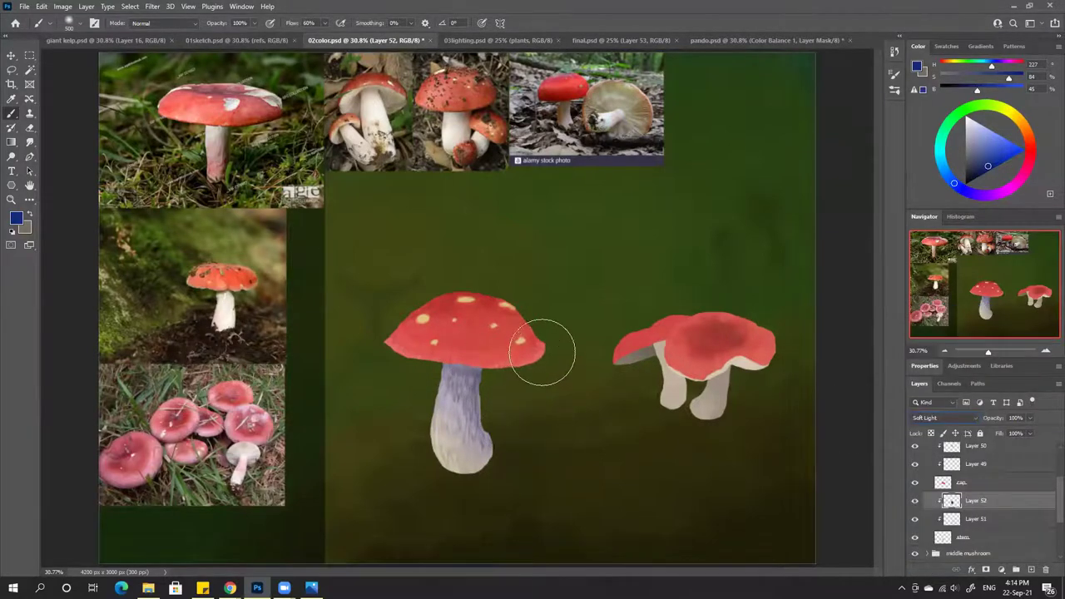
# Refine the Soft Light shadow along the front stem with a 200 px brush, raising the blue's saturation to 92%
pyautogui.press('[')
pyautogui.click(956, 418)
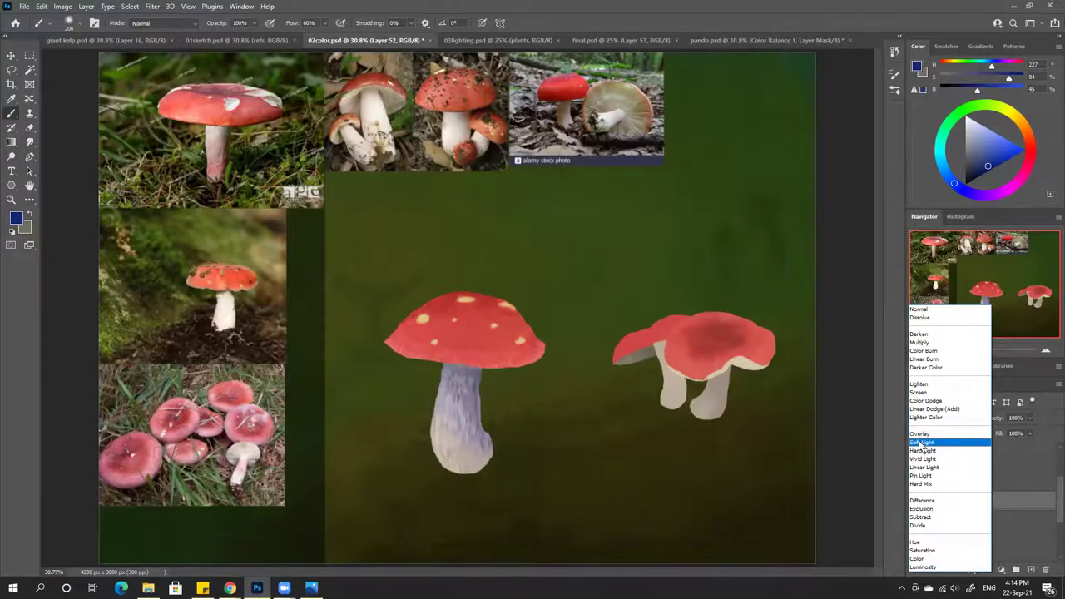
pyautogui.click(922, 445)
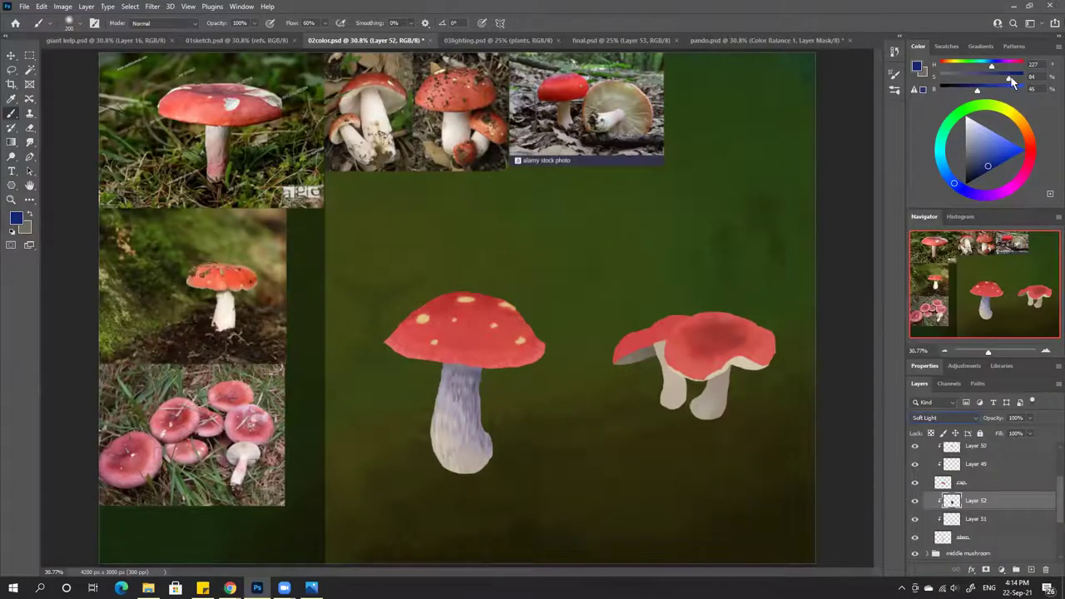
pyautogui.click(1016, 78)
pyautogui.moveTo(471, 376)
pyautogui.mouseDown()
pyautogui.moveTo(451, 366)
pyautogui.moveTo(489, 431)
pyautogui.mouseUp()
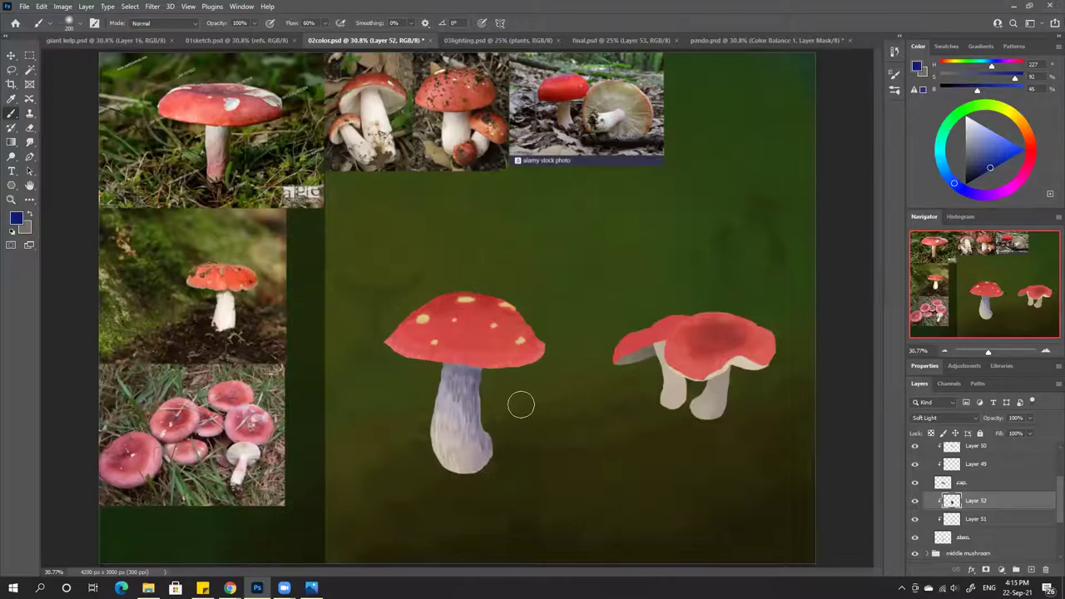
# Soften the blue shading on the front stem using the Eraser with a soft round tip, and return to the brush
pyautogui.press('e')
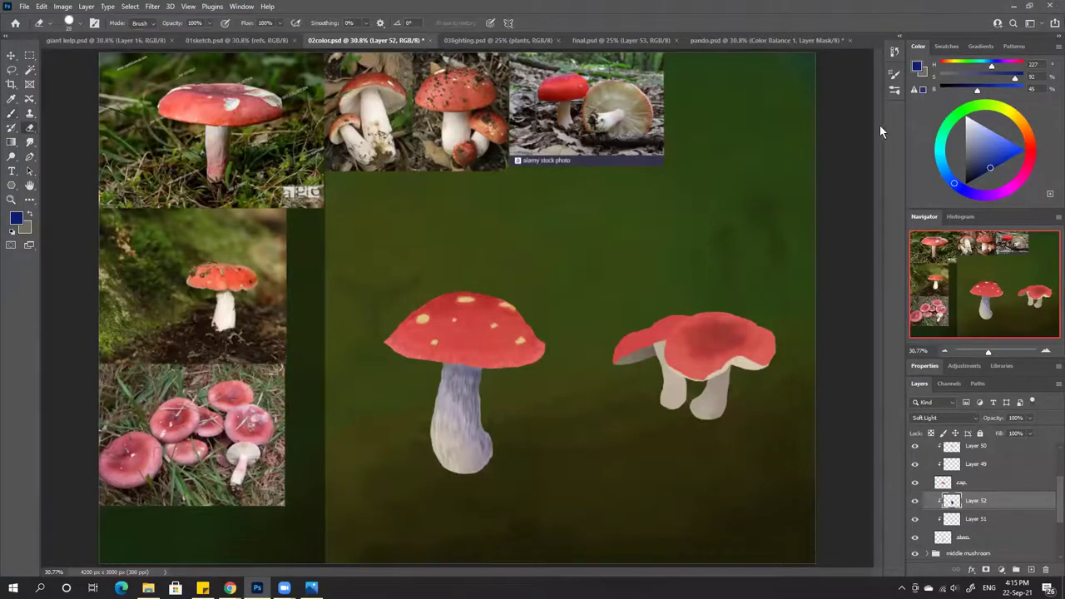
pyautogui.click(895, 91)
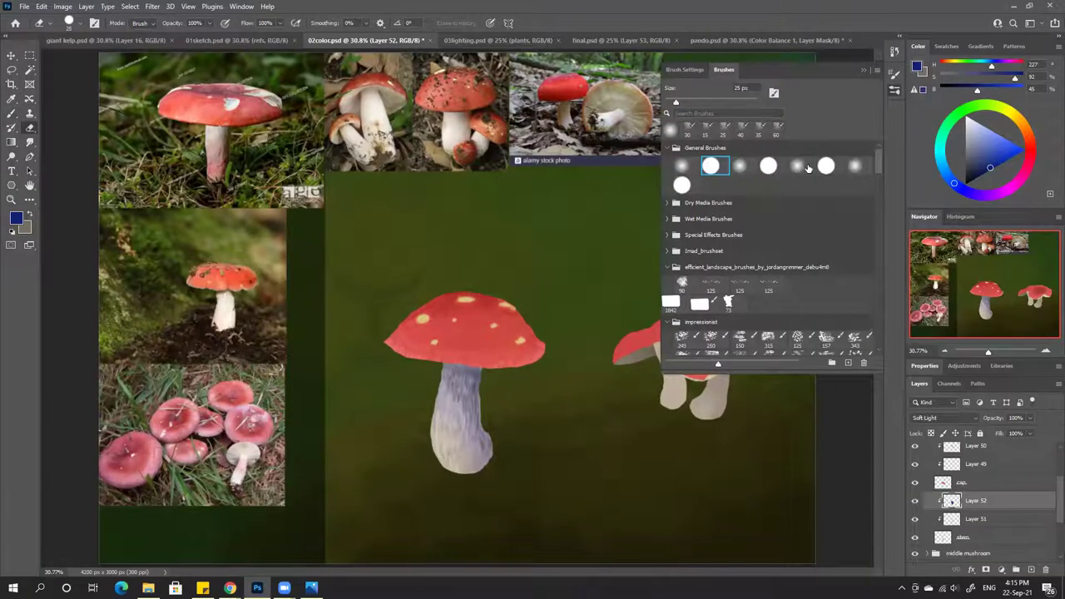
pyautogui.click(801, 166)
pyautogui.click(863, 70)
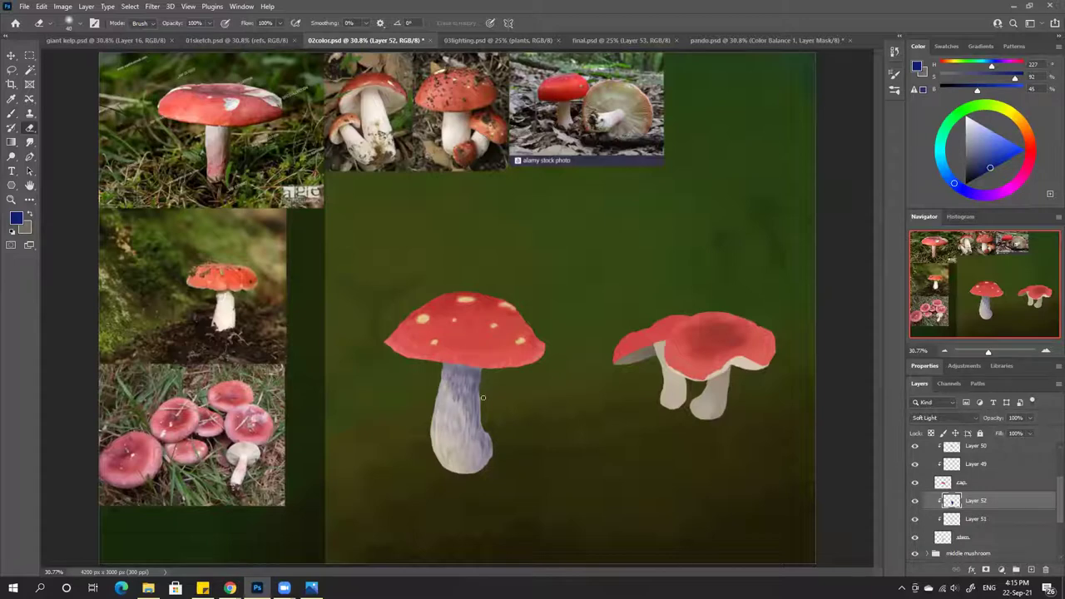
pyautogui.press('b')
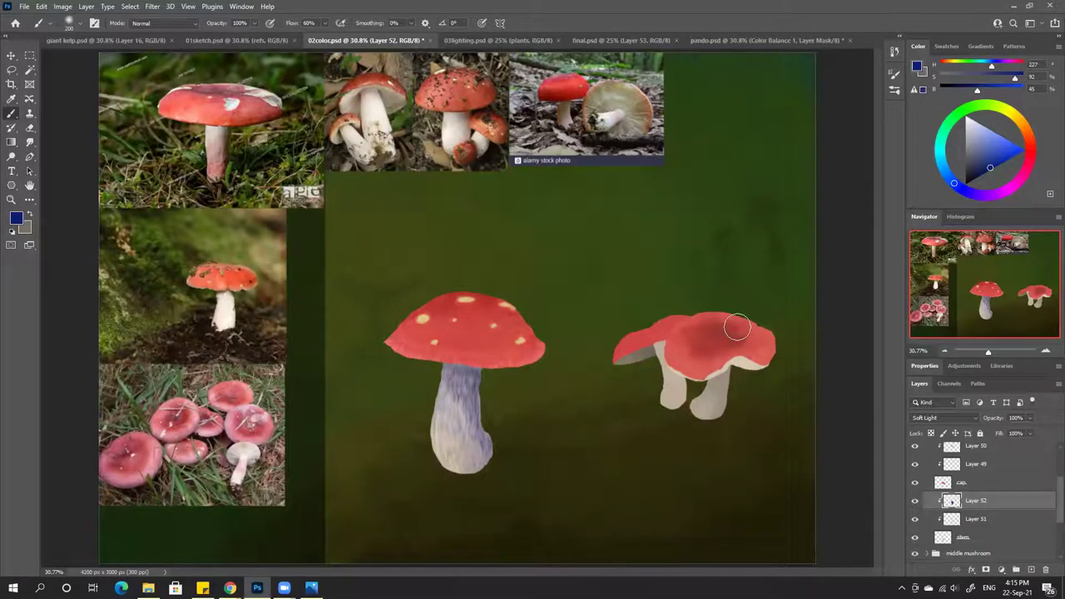
# Compare the stem shading in 02color.psd with the lit mushrooms in 03lighting.psd, fitting the latter to the window
pyautogui.click(523, 39)
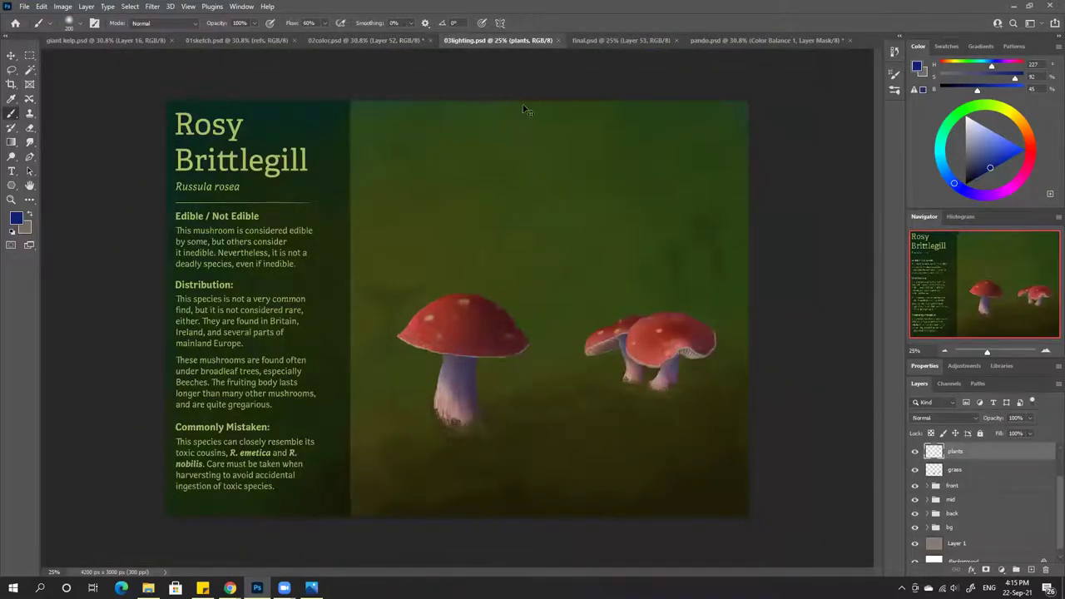
pyautogui.hotkey('ctrl', '0')
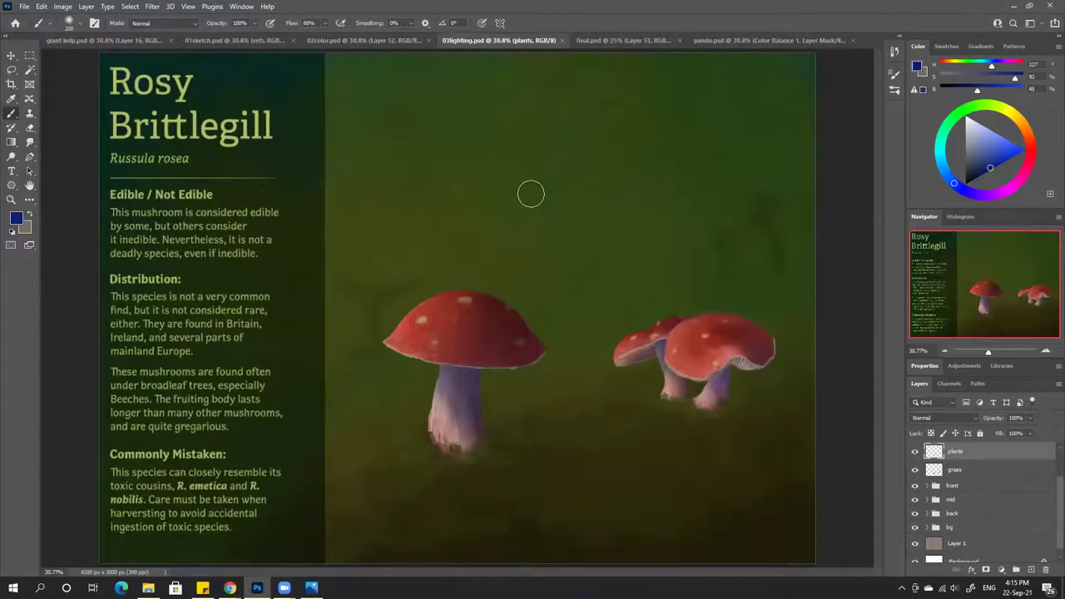
pyautogui.click(380, 40)
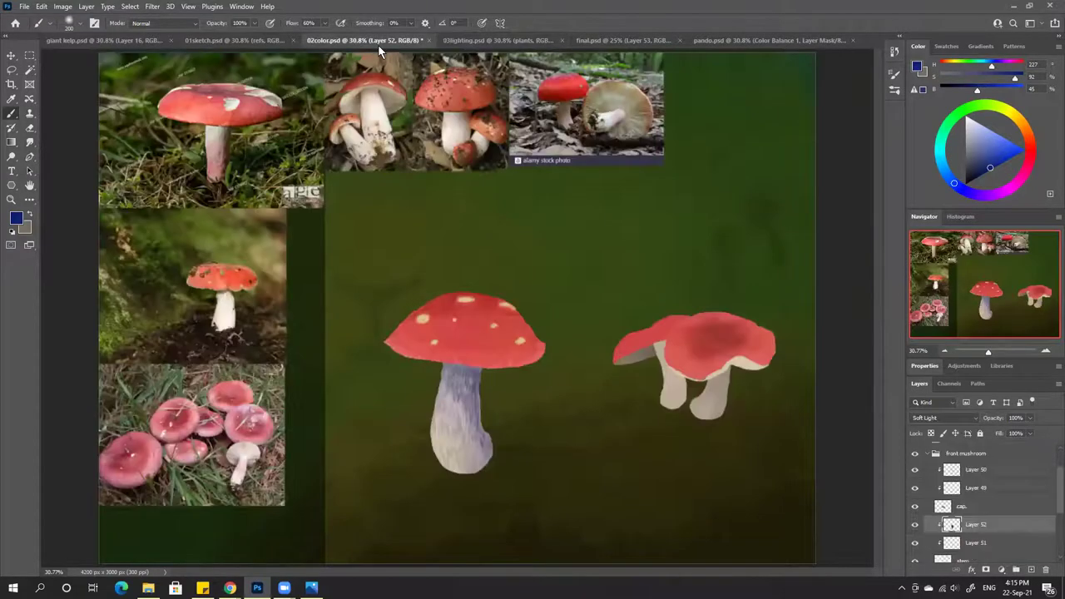
pyautogui.click(481, 39)
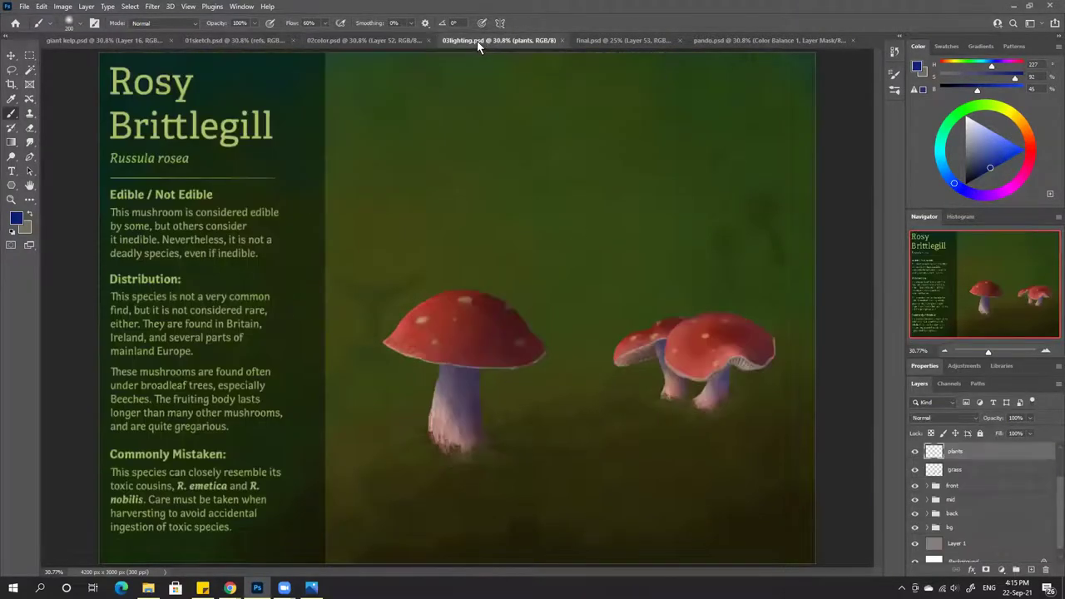
pyautogui.click(374, 41)
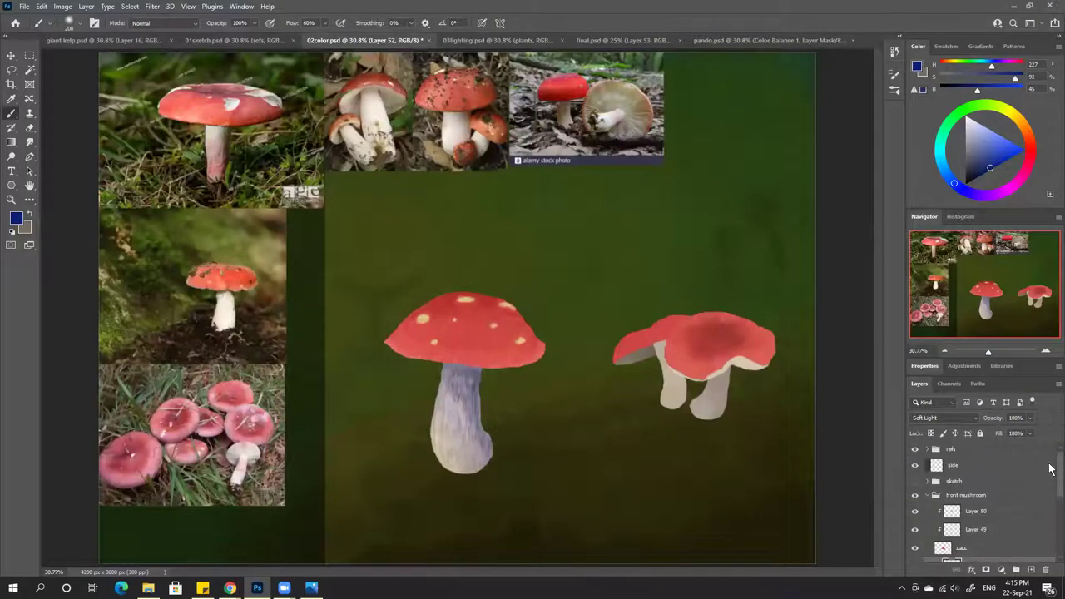
# Collapse the front mushroom group and add a new layer above it
pyautogui.click(957, 497)
pyautogui.click(928, 496)
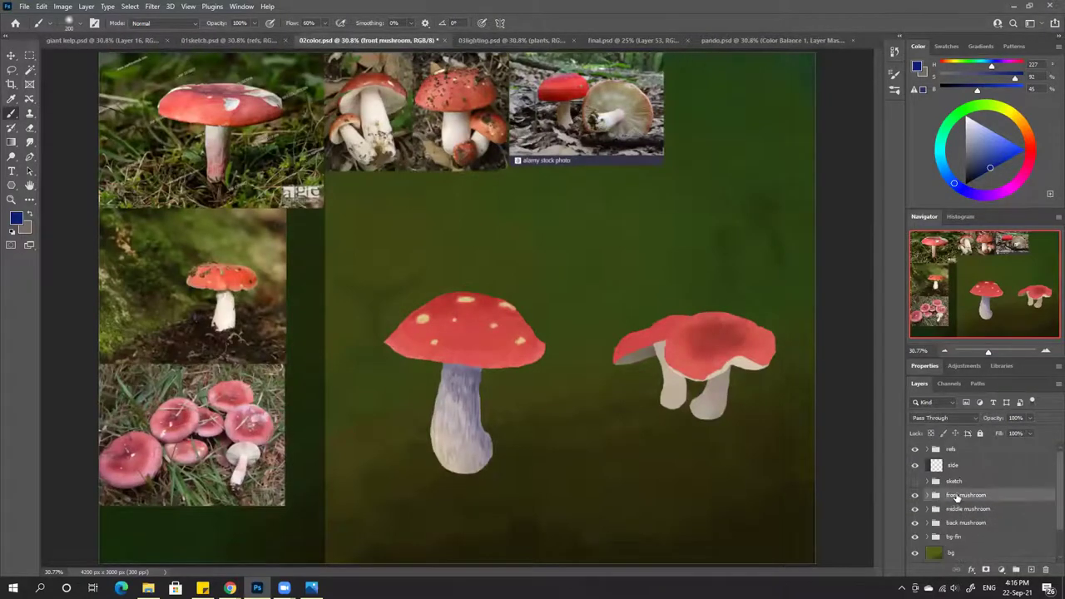
pyautogui.click(1030, 569)
# Select the 90 px textured brush in the impressionist set and hide the refs group of reference photos
pyautogui.click(892, 90)
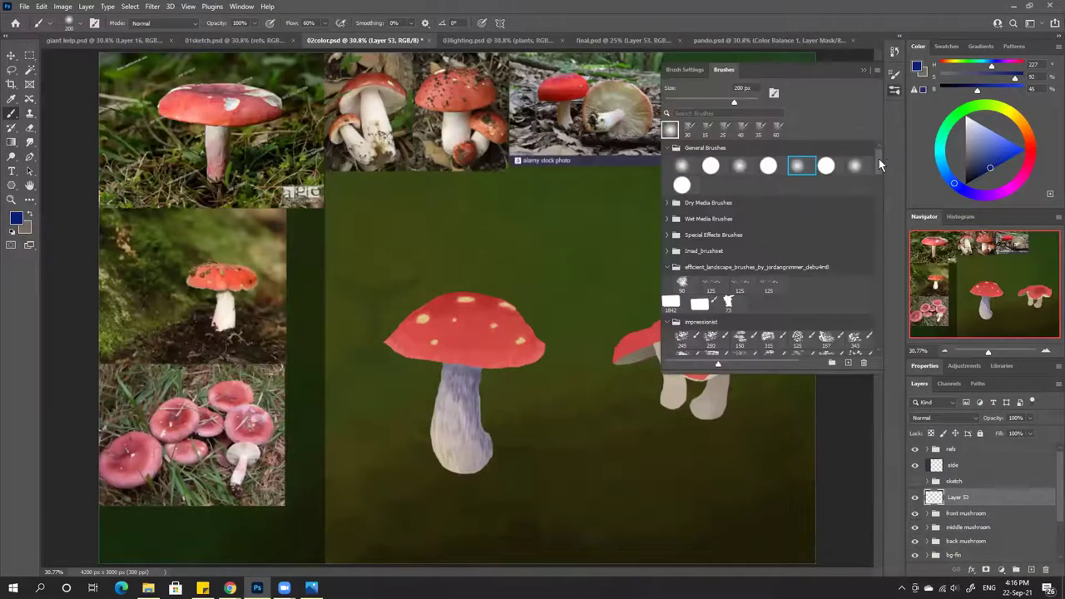
pyautogui.moveTo(878, 159); pyautogui.dragTo(883, 213)
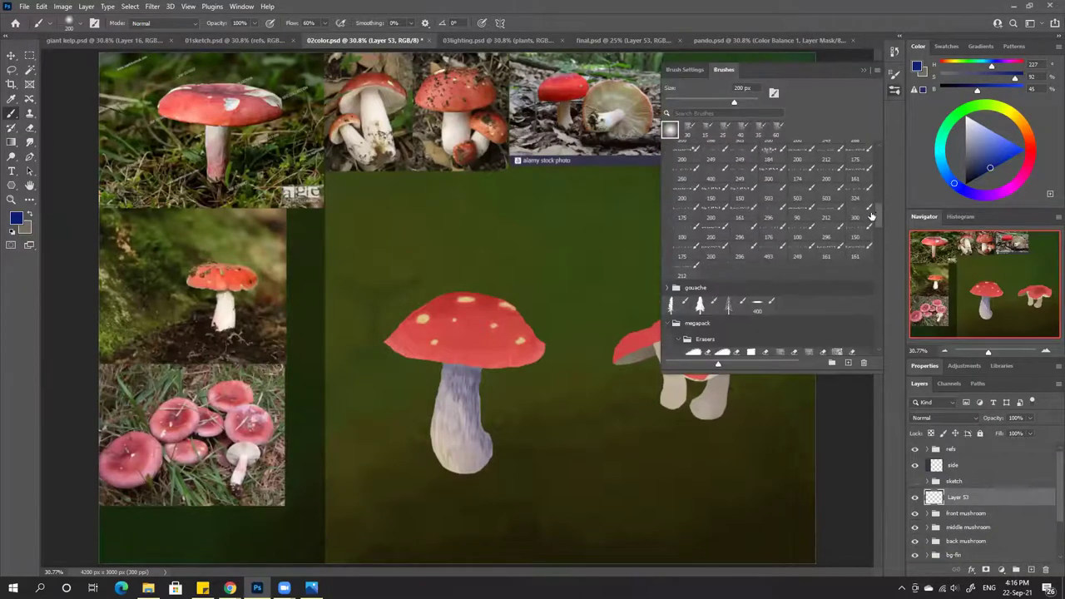
pyautogui.click(797, 213)
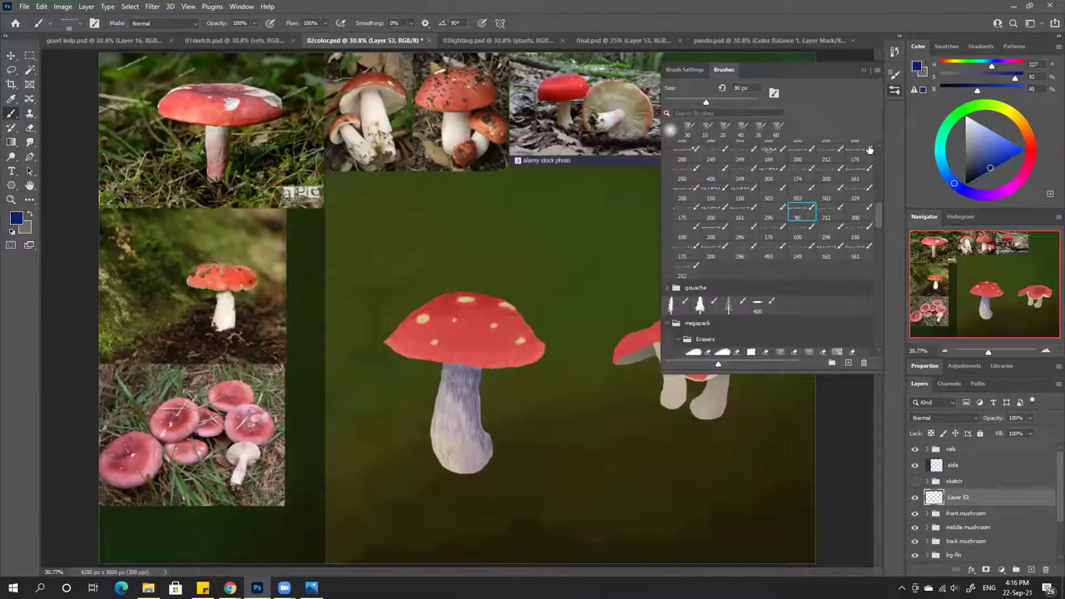
pyautogui.click(863, 71)
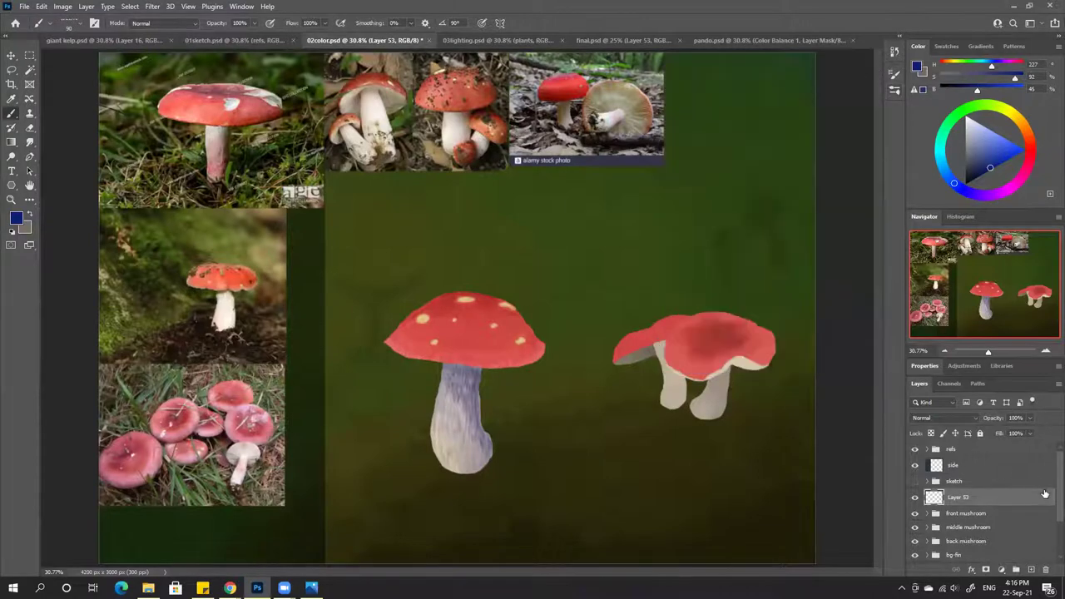
pyautogui.click(916, 449)
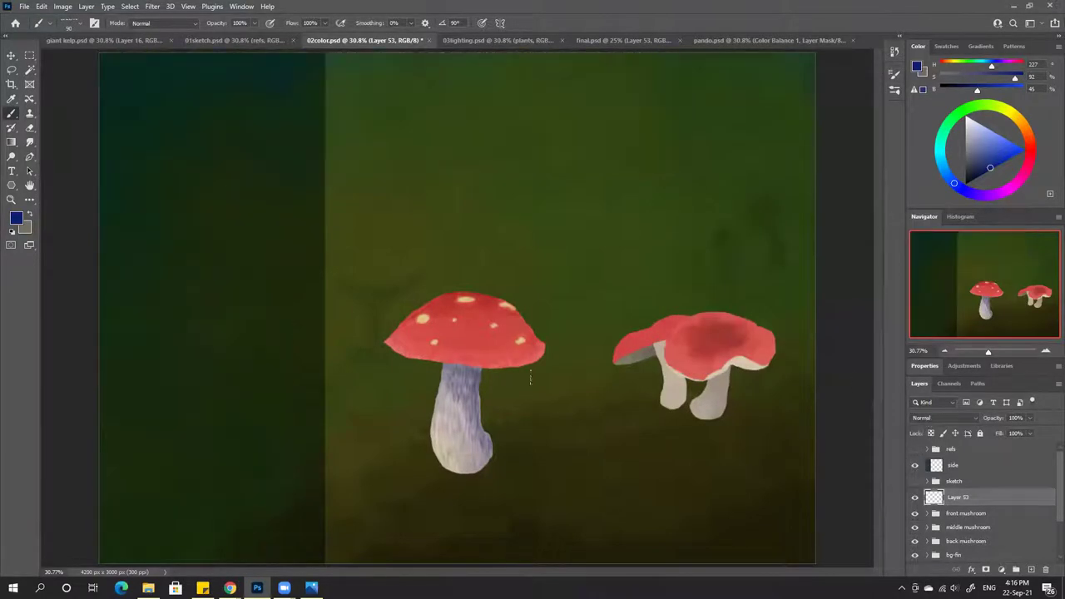
pyautogui.moveTo(592, 147)
pyautogui.mouseDown()
pyautogui.moveTo(602, 223)
pyautogui.moveTo(617, 185)
pyautogui.moveTo(633, 243)
pyautogui.mouseUp()
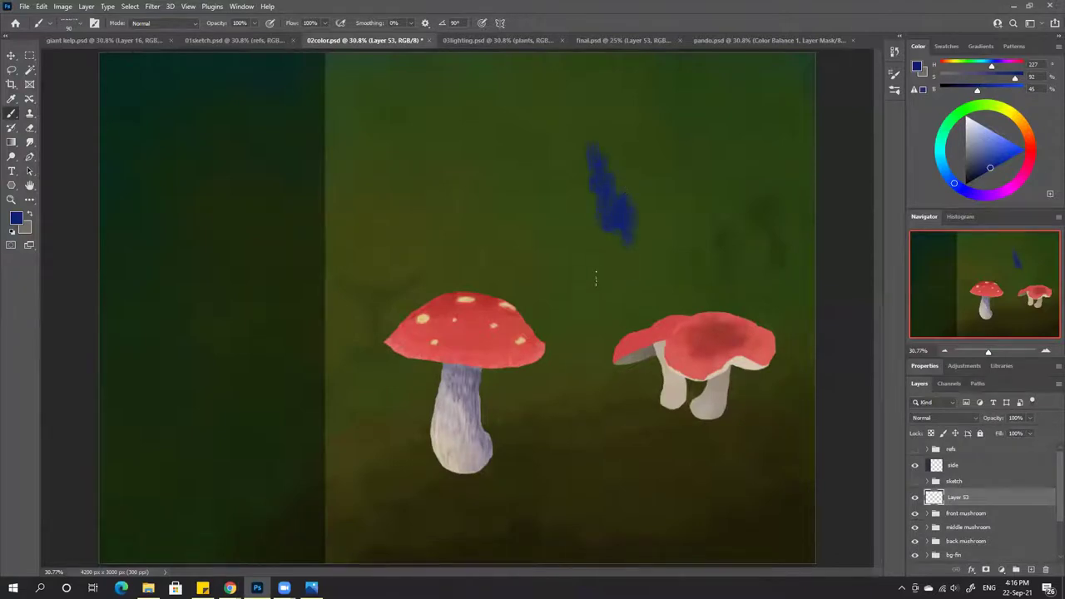
pyautogui.press('e')
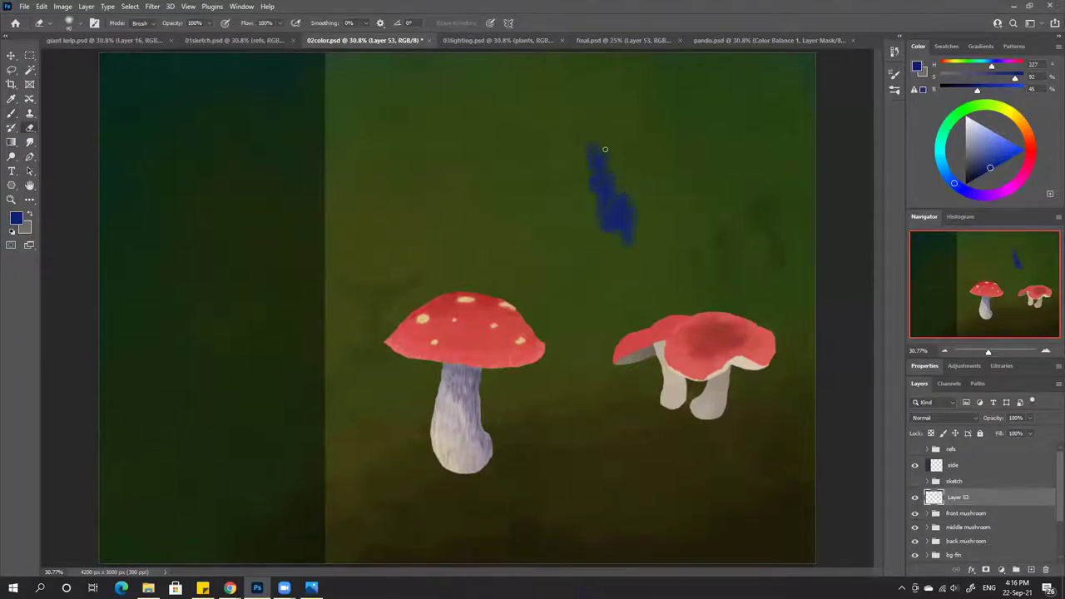
pyautogui.click(1046, 570)
pyautogui.click(488, 219)
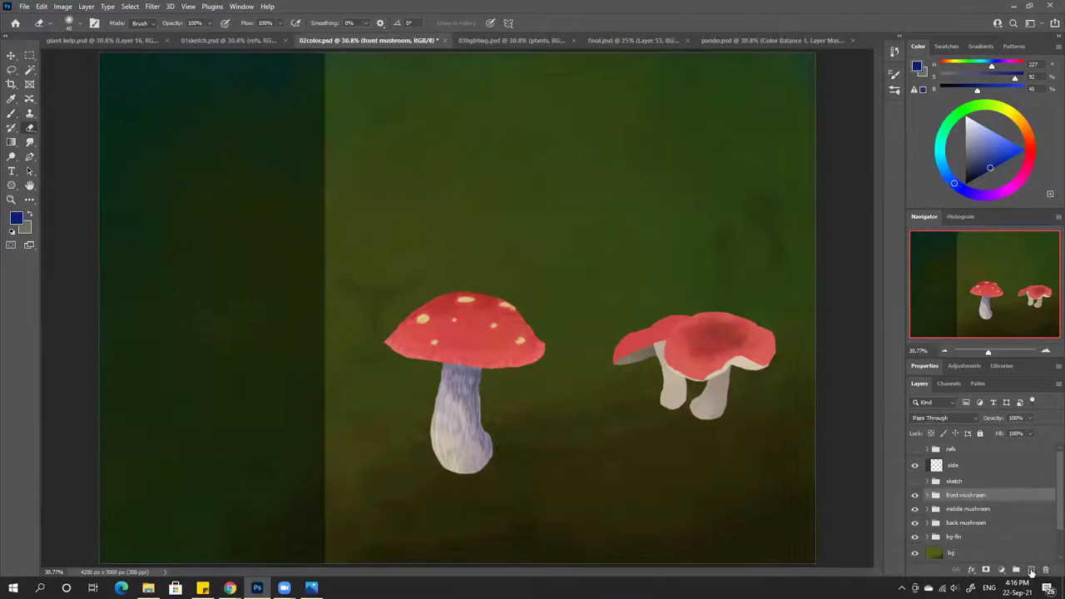
pyautogui.click(1031, 570)
# Sample the dark olive background below the front mushroom and dab it along the left edge of its stem base
pyautogui.press('b')
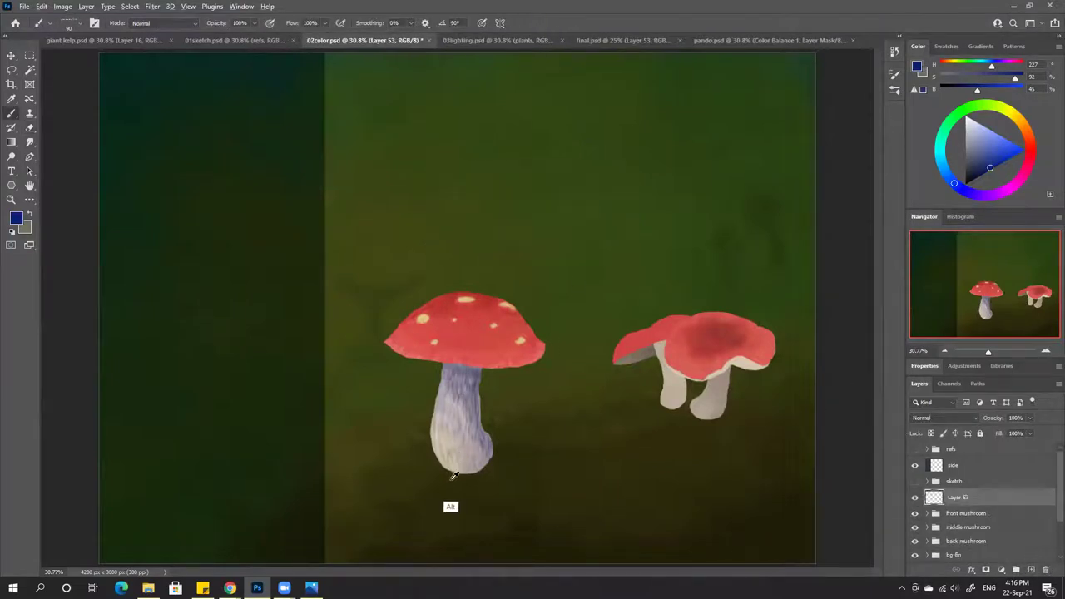
pyautogui.keyDown('alt'); pyautogui.click(450, 505); pyautogui.keyUp('alt')
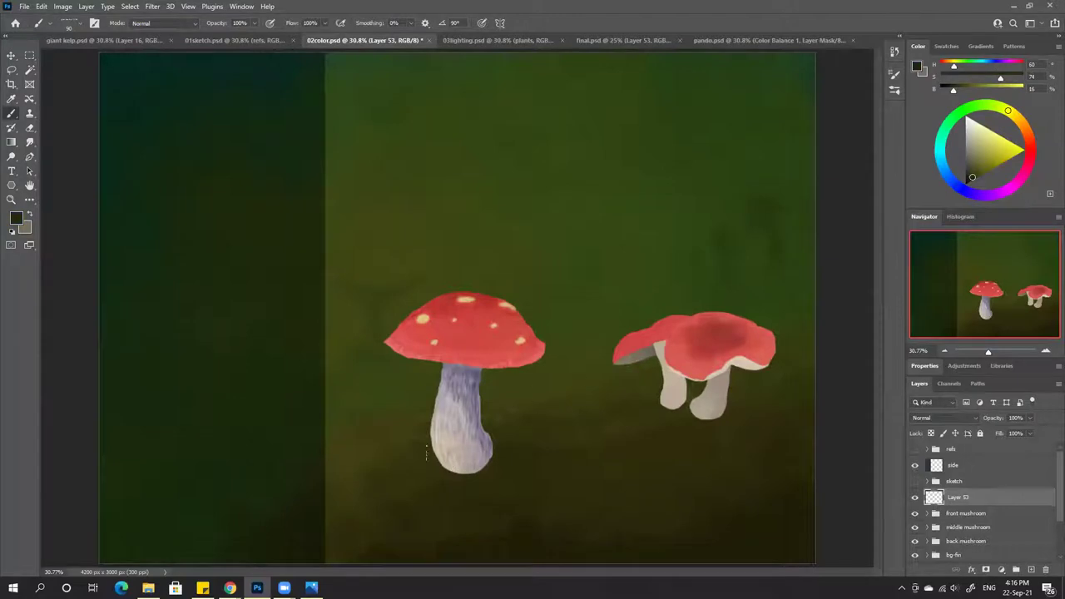
pyautogui.moveTo(431, 432); pyautogui.dragTo(434, 438)
pyautogui.moveTo(433, 433); pyautogui.dragTo(435, 456)
# Try the 150 px brush from the rakes set on the front stem's base and undo the stroke
pyautogui.click(895, 90)
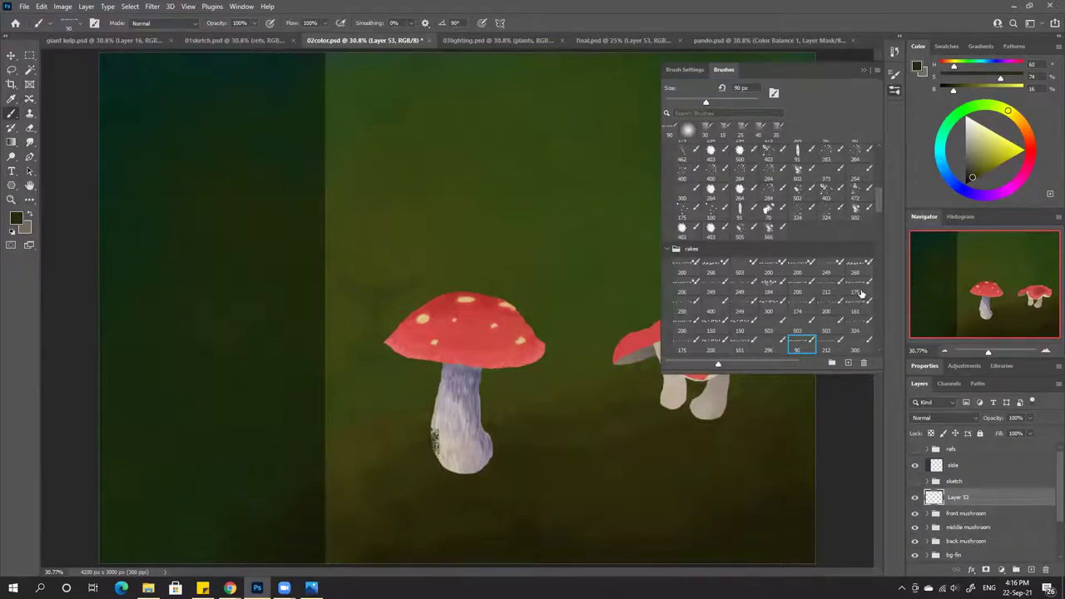
pyautogui.moveTo(877, 205); pyautogui.dragTo(878, 217)
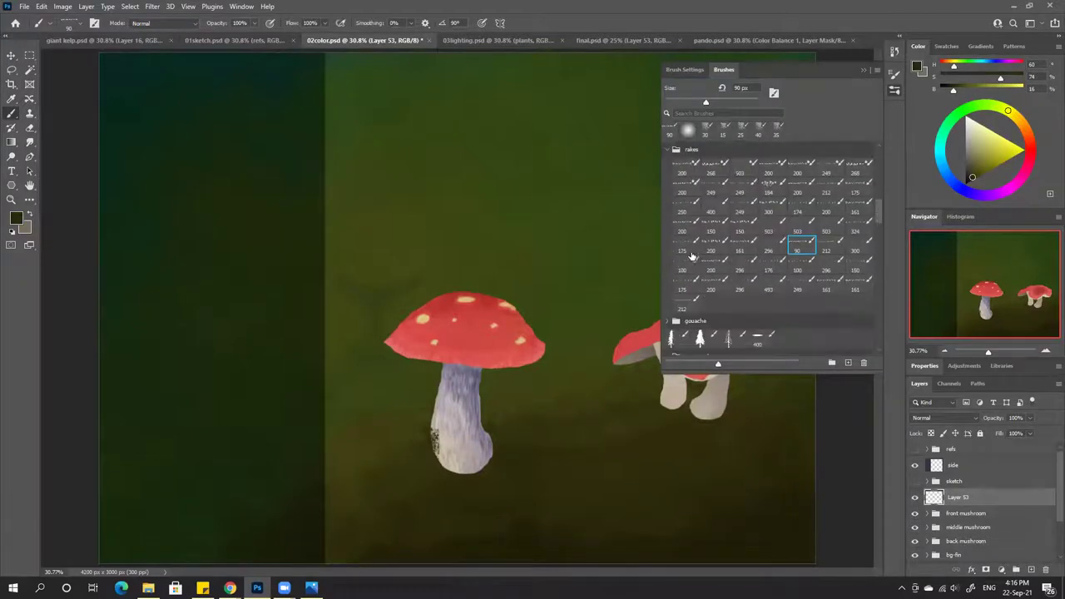
pyautogui.click(855, 265)
pyautogui.click(862, 70)
pyautogui.moveTo(422, 447)
pyautogui.mouseDown()
pyautogui.moveTo(454, 439)
pyautogui.moveTo(451, 464)
pyautogui.mouseUp()
pyautogui.hotkey('ctrl', 'z')
pyautogui.hotkey('ctrl', 'z')
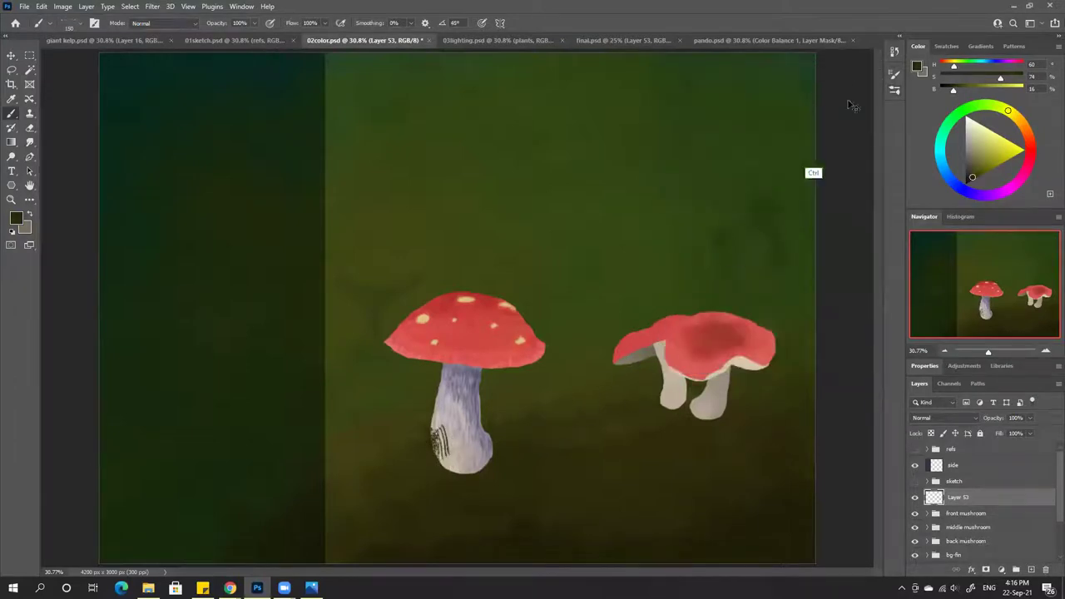
# Try the 175 px rake brush on the lower part of the front stem and undo the stroke
pyautogui.click(895, 88)
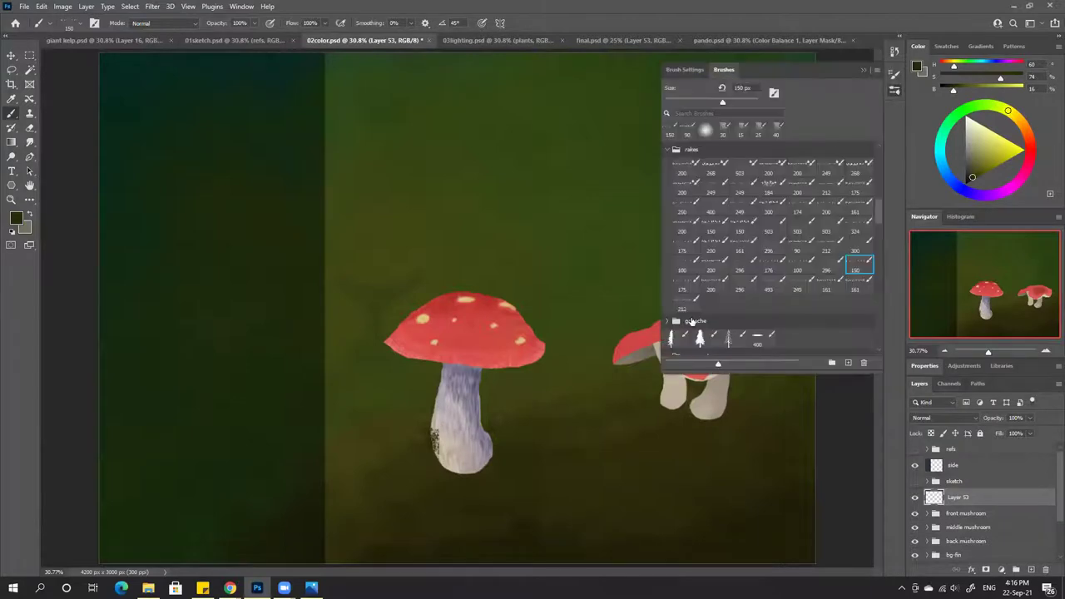
pyautogui.click(683, 284)
pyautogui.click(845, 86)
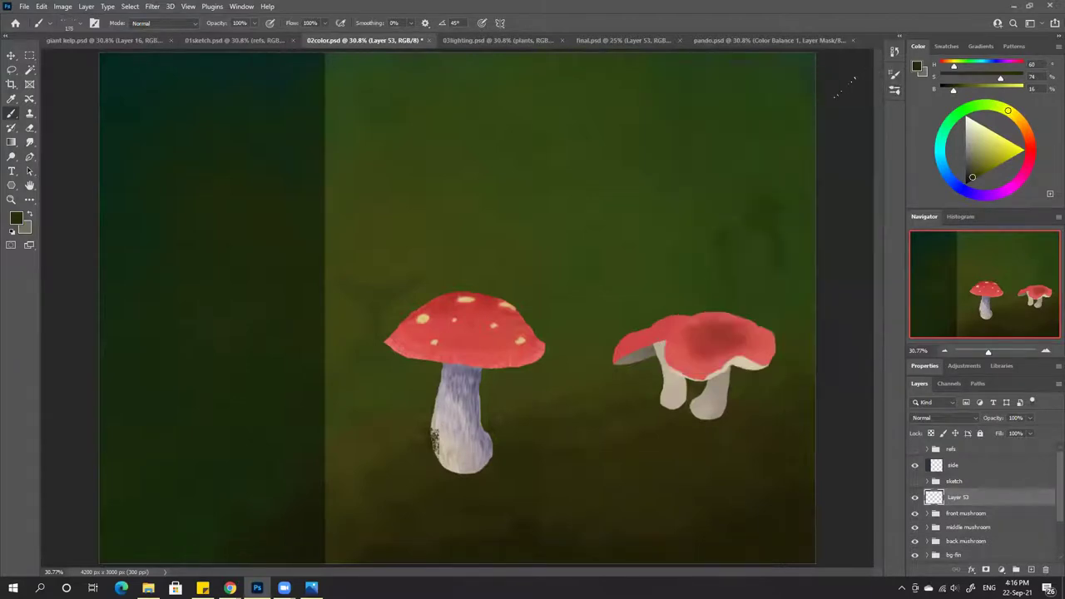
pyautogui.moveTo(451, 438); pyautogui.dragTo(453, 456)
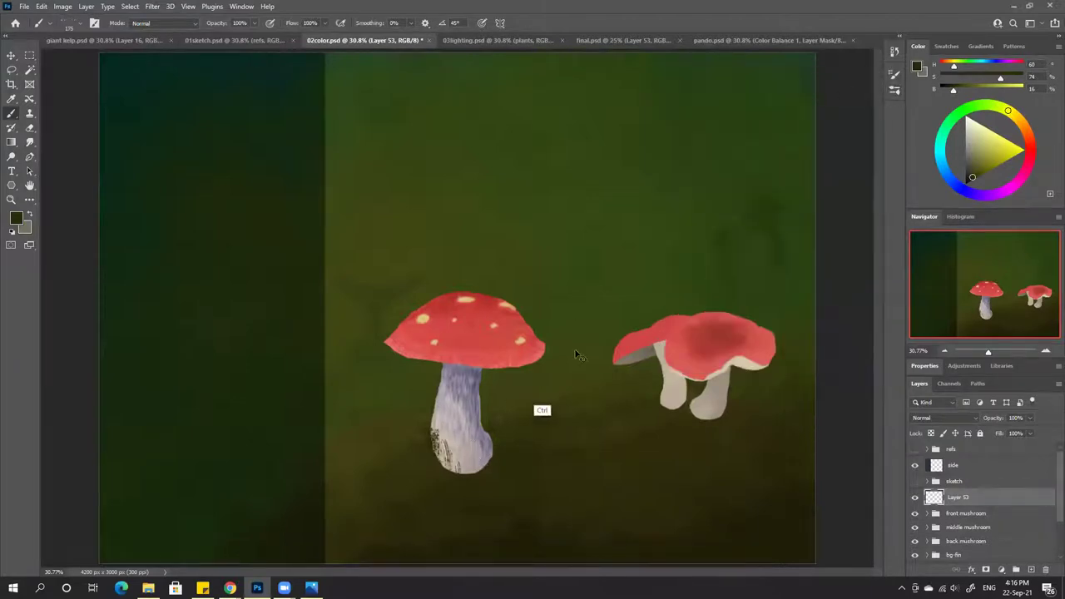
pyautogui.hotkey('ctrl', 'z')
# Paint dark olive bristle marks across the front stem's base with the 174 px and 200 px rake brushes
pyautogui.click(897, 86)
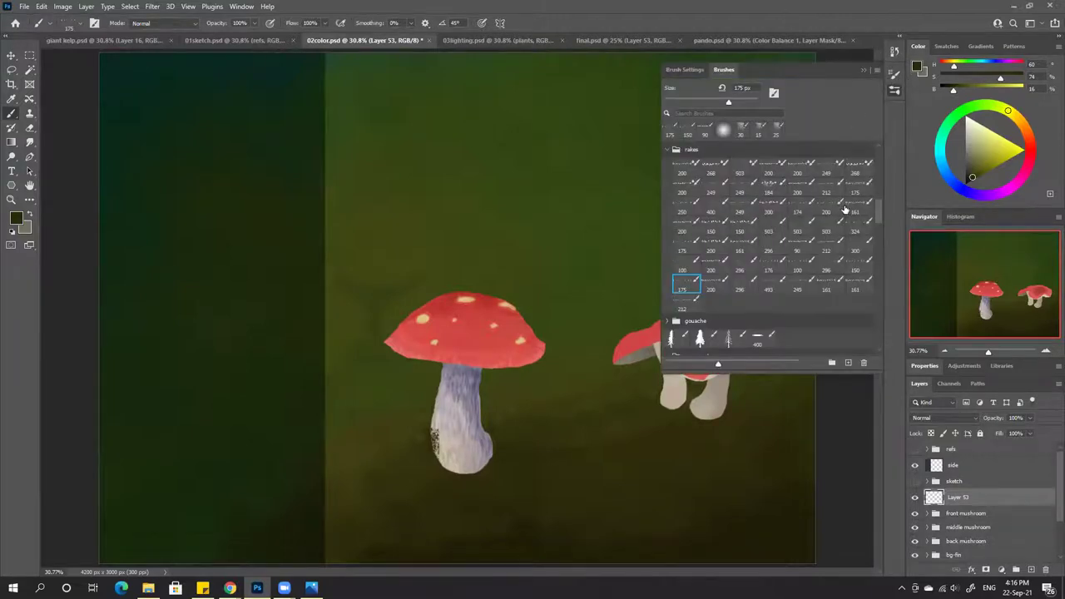
pyautogui.click(863, 70)
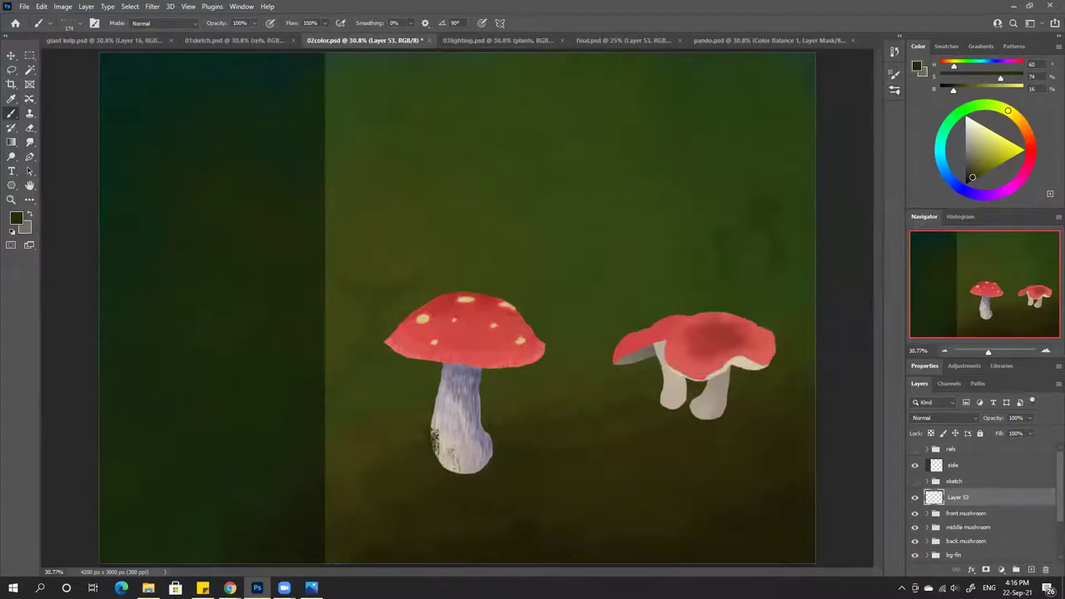
pyautogui.moveTo(444, 463); pyautogui.dragTo(471, 471)
pyautogui.click(894, 90)
pyautogui.click(827, 205)
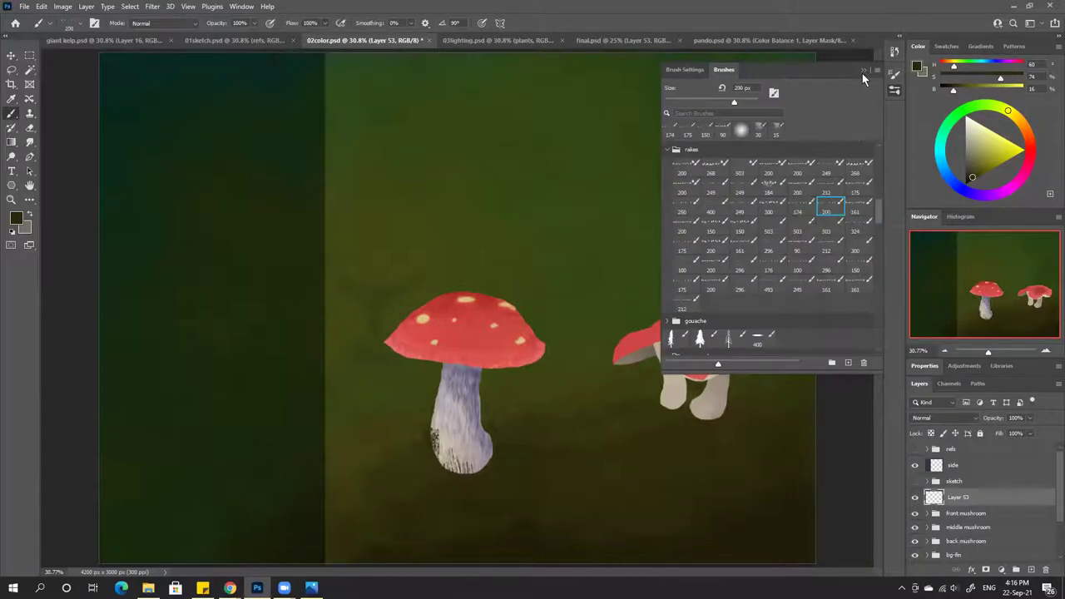
pyautogui.click(863, 70)
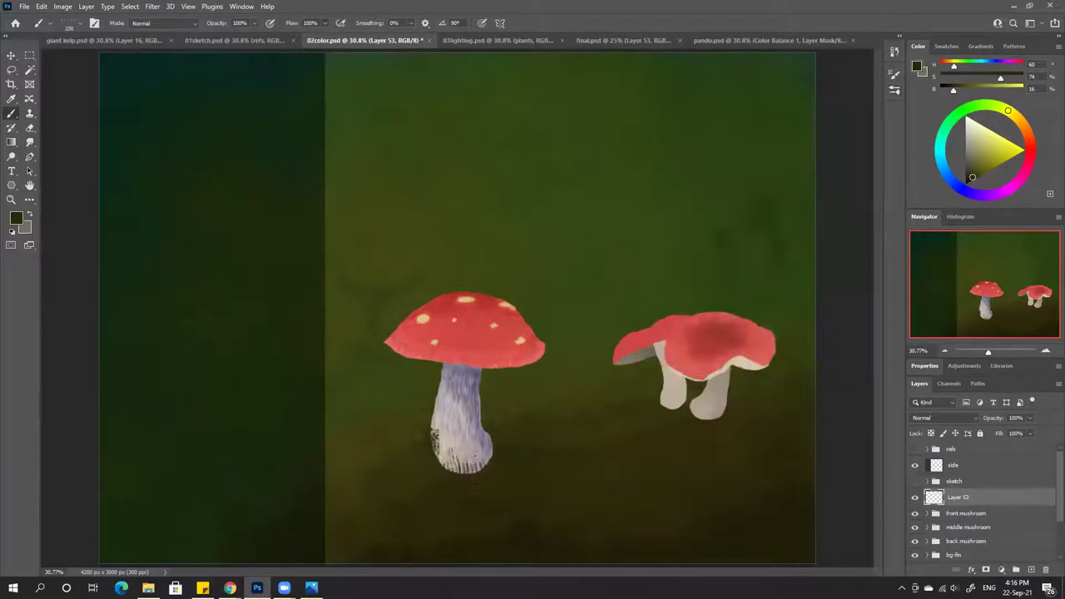
pyautogui.moveTo(472, 453); pyautogui.dragTo(480, 469)
# Cover the lower edges of the front stem in dark olive with the 161 px rake brush
pyautogui.click(894, 91)
pyautogui.click(850, 210)
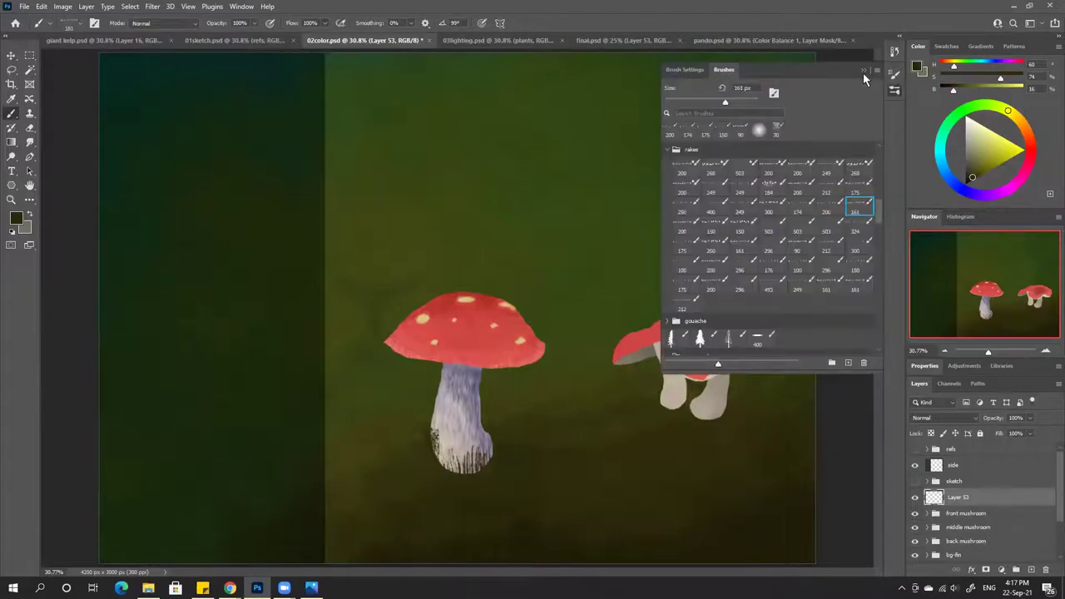
pyautogui.click(863, 71)
pyautogui.moveTo(420, 435)
pyautogui.mouseDown()
pyautogui.moveTo(449, 488)
pyautogui.moveTo(466, 481)
pyautogui.mouseUp()
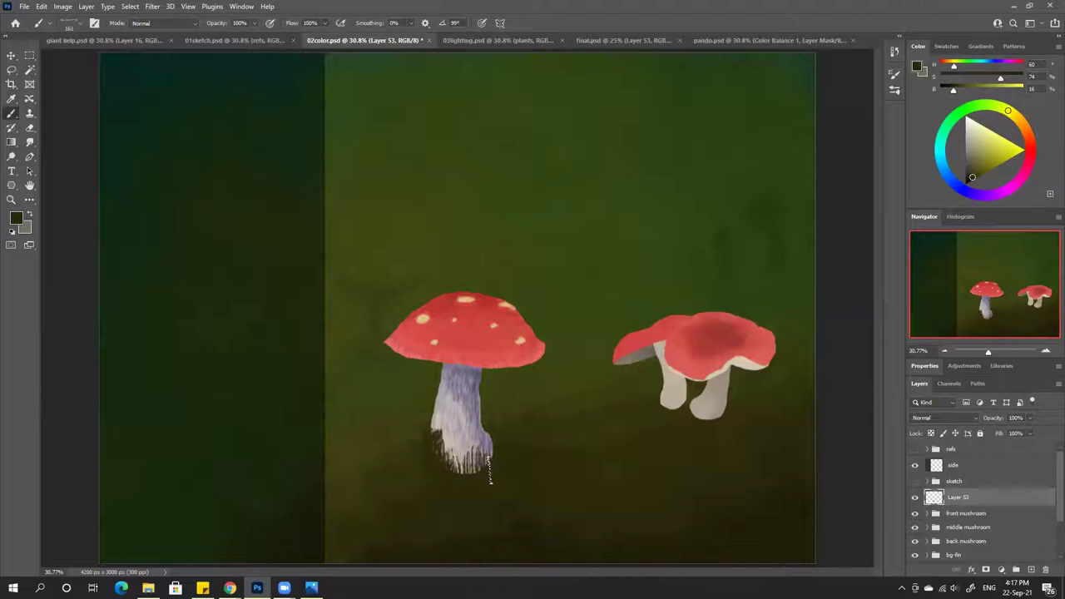
# Reduce the rake brush to 90 px and paint sampled background colours over the front stem's base, leaving a ragged lower edge
pyautogui.press('p')
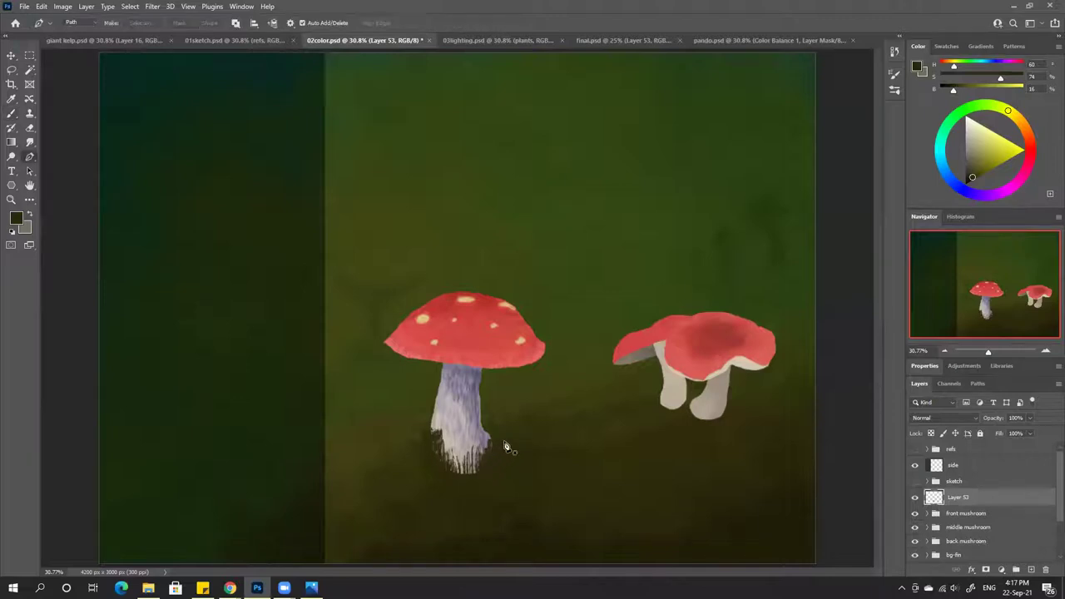
pyautogui.press('b')
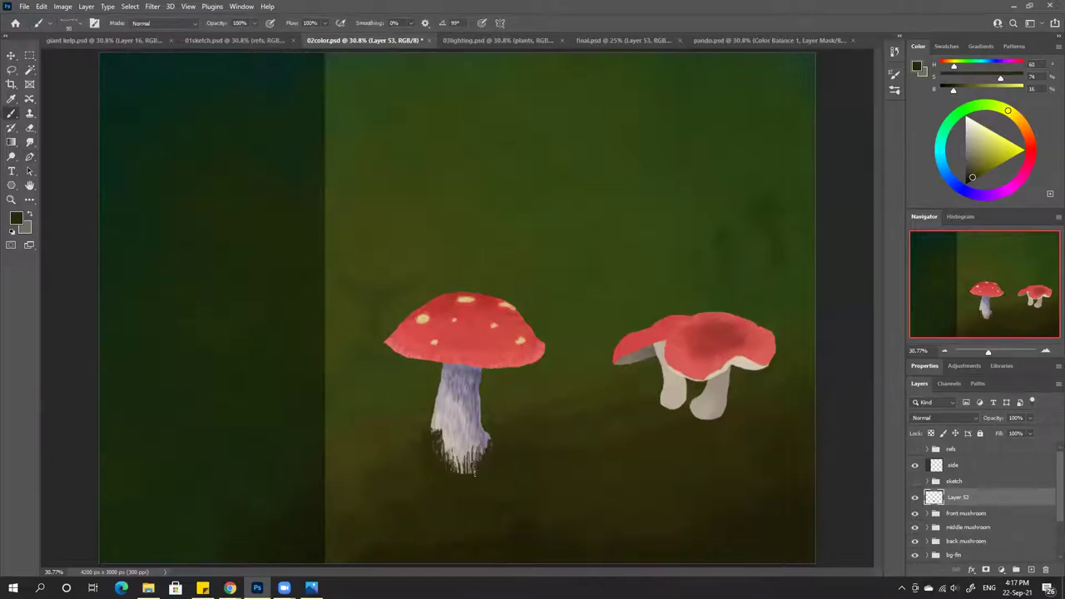
pyautogui.moveTo(469, 482); pyautogui.dragTo(462, 484)
pyautogui.keyDown('alt'); pyautogui.click(494, 442); pyautogui.keyUp('alt')
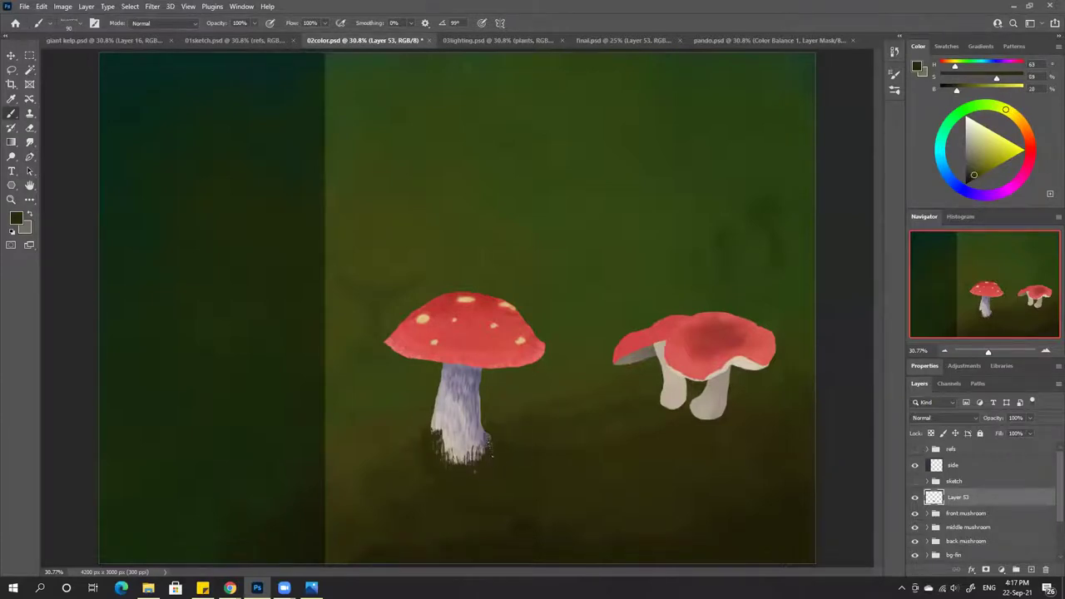
pyautogui.moveTo(491, 441); pyautogui.dragTo(490, 448)
pyautogui.keyDown('alt'); pyautogui.click(428, 443); pyautogui.keyUp('alt')
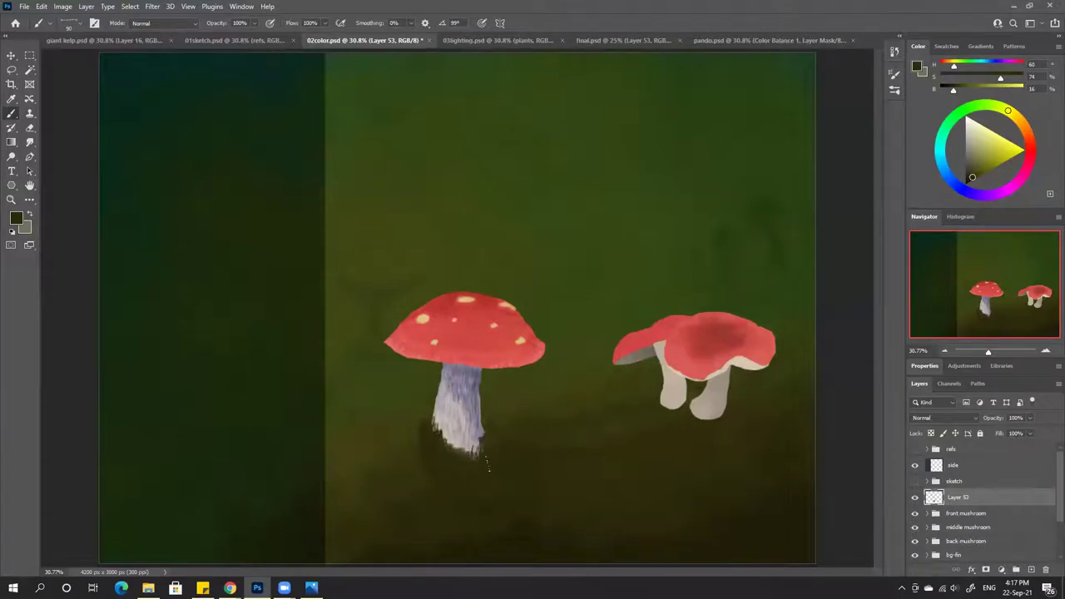
# Paint sampled background colours over the bases of the two pale stems behind the front mushroom, giving them ragged lower edges
pyautogui.moveTo(660, 410)
pyautogui.mouseDown()
pyautogui.moveTo(677, 407)
pyautogui.moveTo(666, 412)
pyautogui.mouseUp()
pyautogui.keyDown('alt'); pyautogui.click(658, 402); pyautogui.keyUp('alt')
pyautogui.keyDown('alt'); pyautogui.click(703, 420); pyautogui.keyUp('alt')
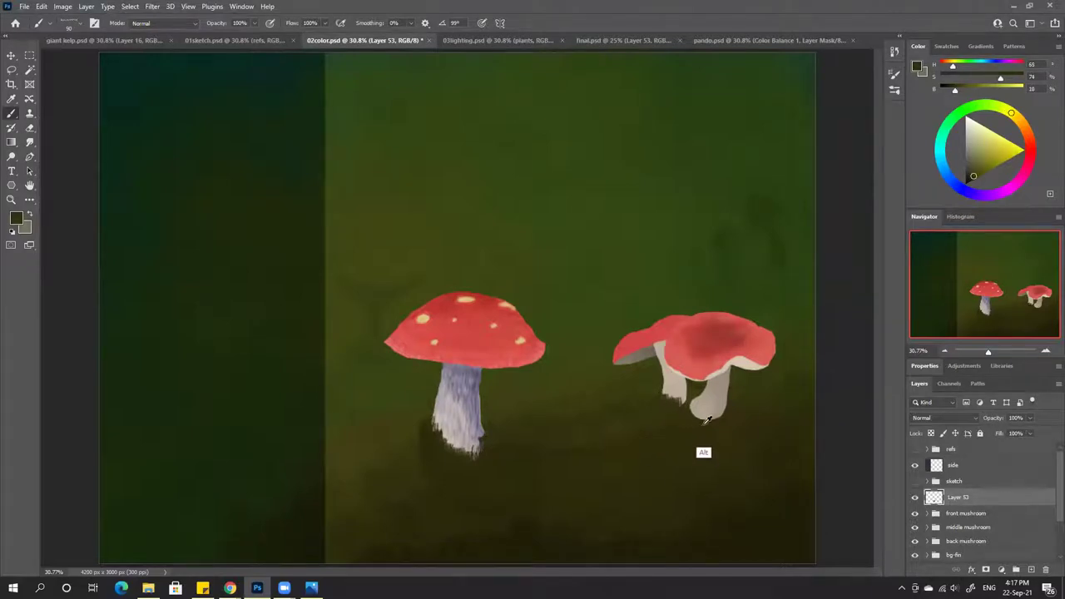
pyautogui.moveTo(695, 415)
pyautogui.mouseDown()
pyautogui.moveTo(712, 420)
pyautogui.moveTo(722, 406)
pyautogui.mouseUp()
pyautogui.keyDown('alt'); pyautogui.click(739, 387); pyautogui.keyUp('alt')
pyautogui.keyDown('alt'); pyautogui.click(726, 424); pyautogui.keyUp('alt')
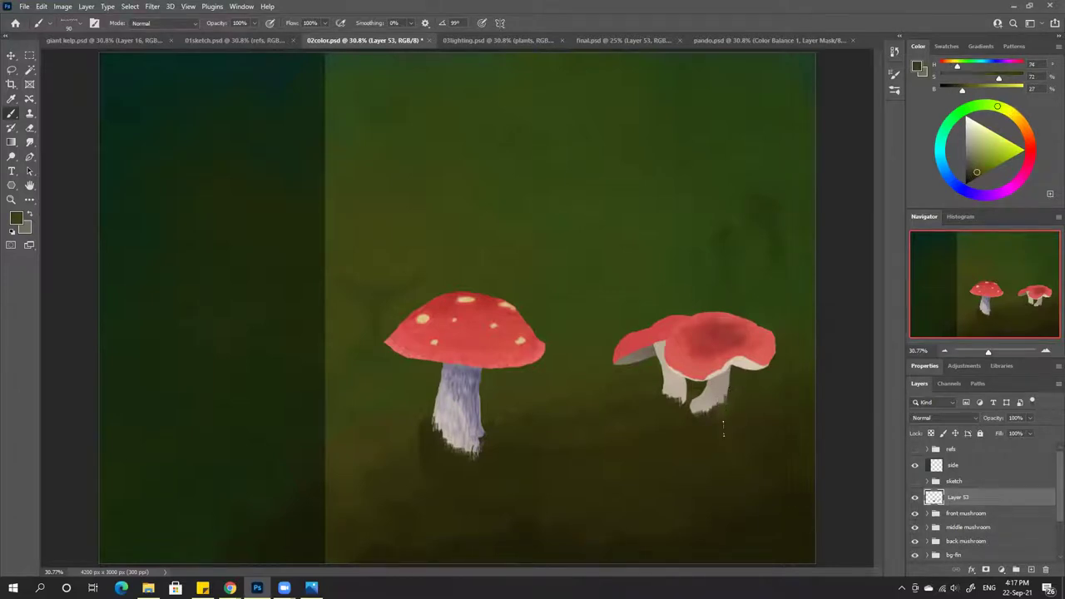
pyautogui.keyDown('alt'); pyautogui.click(716, 414); pyautogui.keyUp('alt')
pyautogui.moveTo(693, 392); pyautogui.dragTo(698, 409)
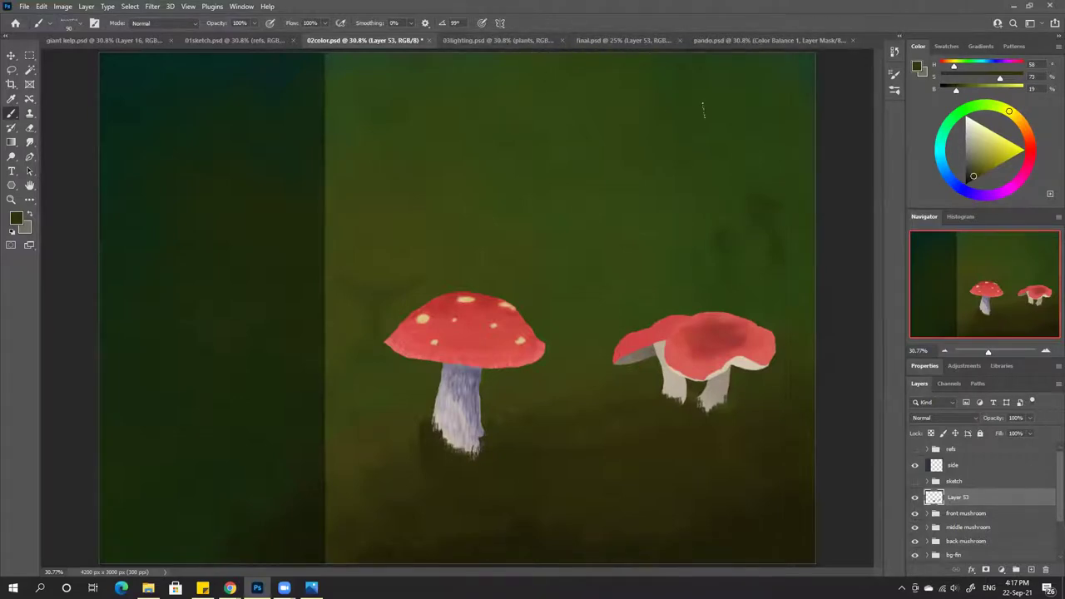
# Select the curved-blade brush in the Weeds and clovers set of the plant brushes and add a new layer above Layer 53
pyautogui.click(891, 91)
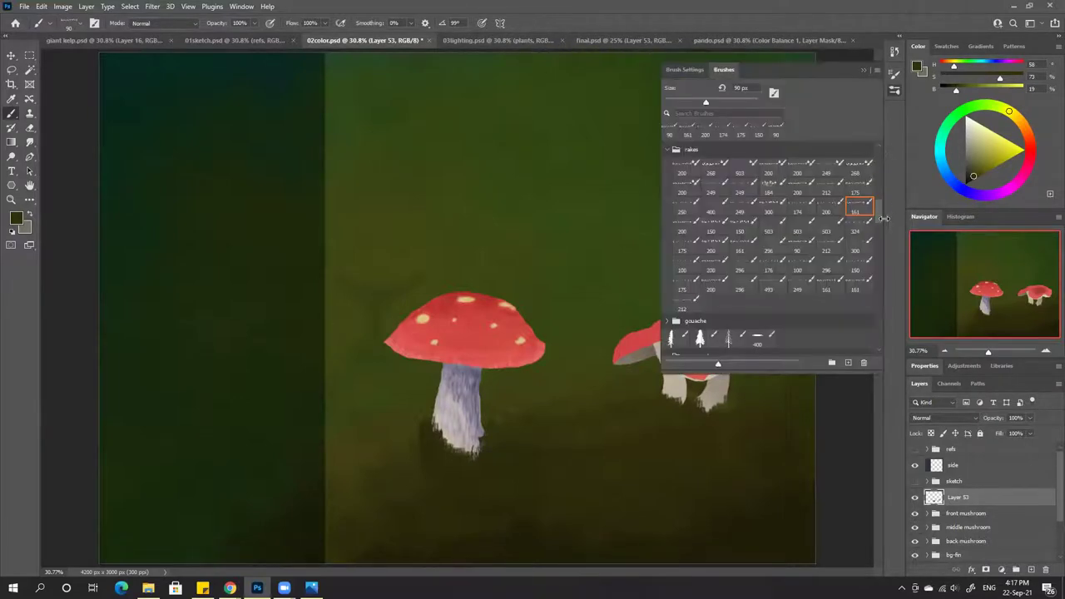
pyautogui.moveTo(877, 217); pyautogui.dragTo(875, 337)
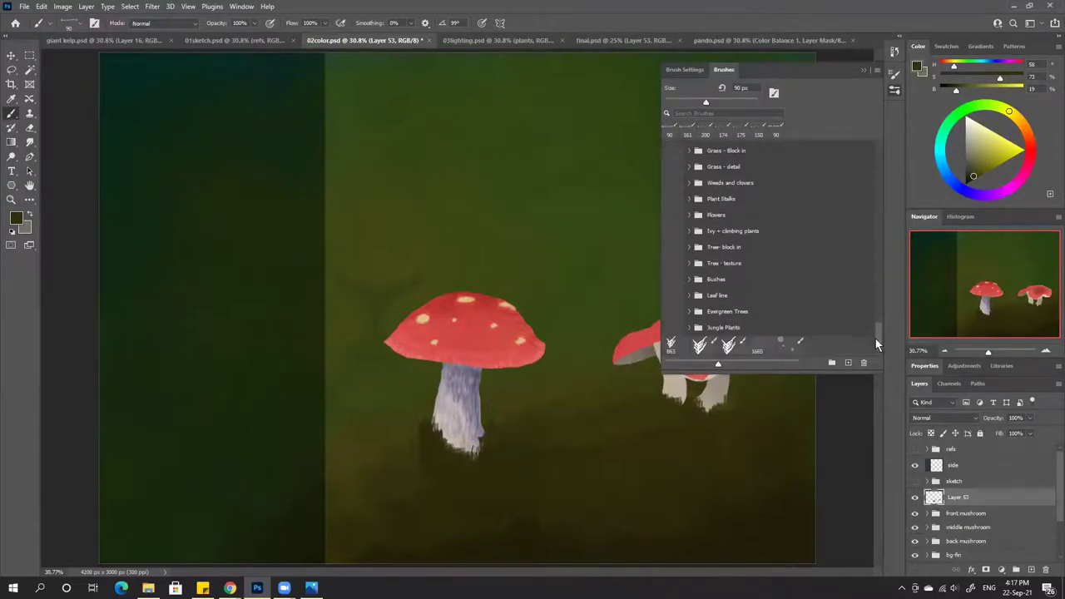
pyautogui.click(689, 327)
pyautogui.scroll(-2, 877, 322)
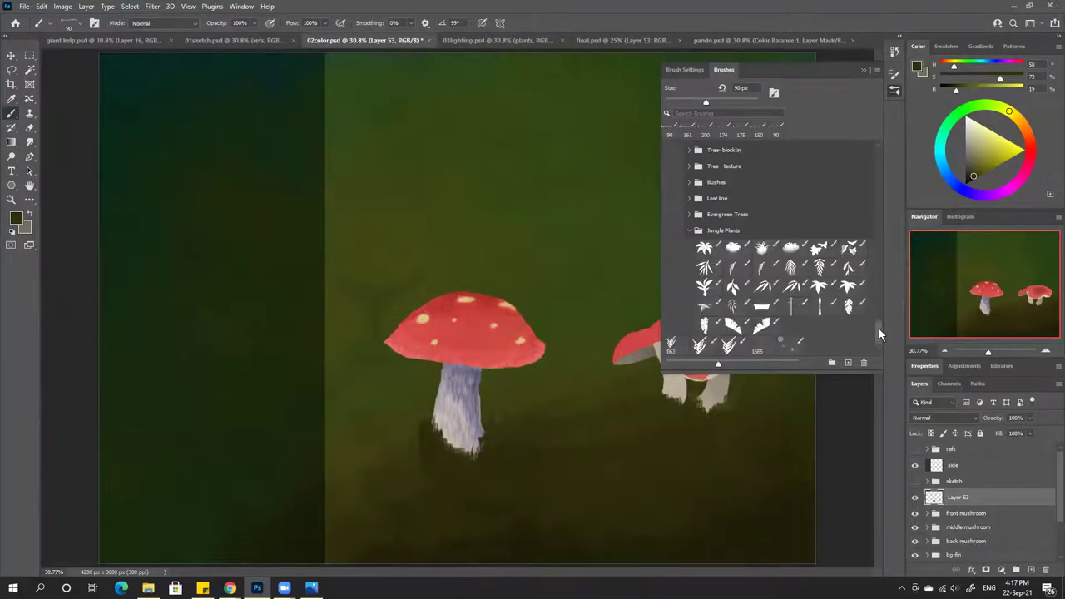
pyautogui.moveTo(879, 328); pyautogui.dragTo(876, 316)
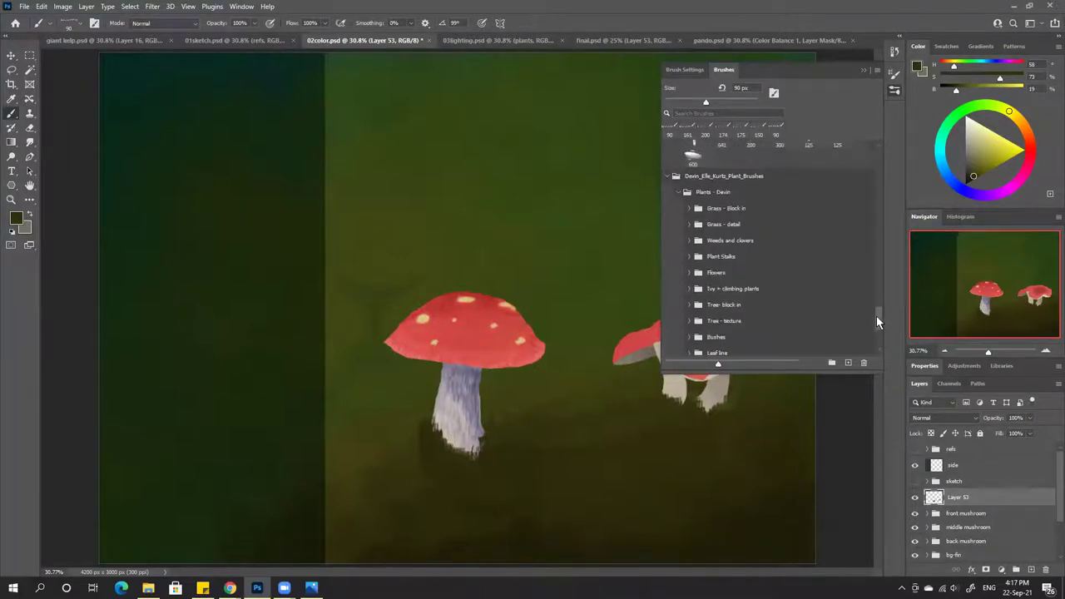
pyautogui.click(689, 240)
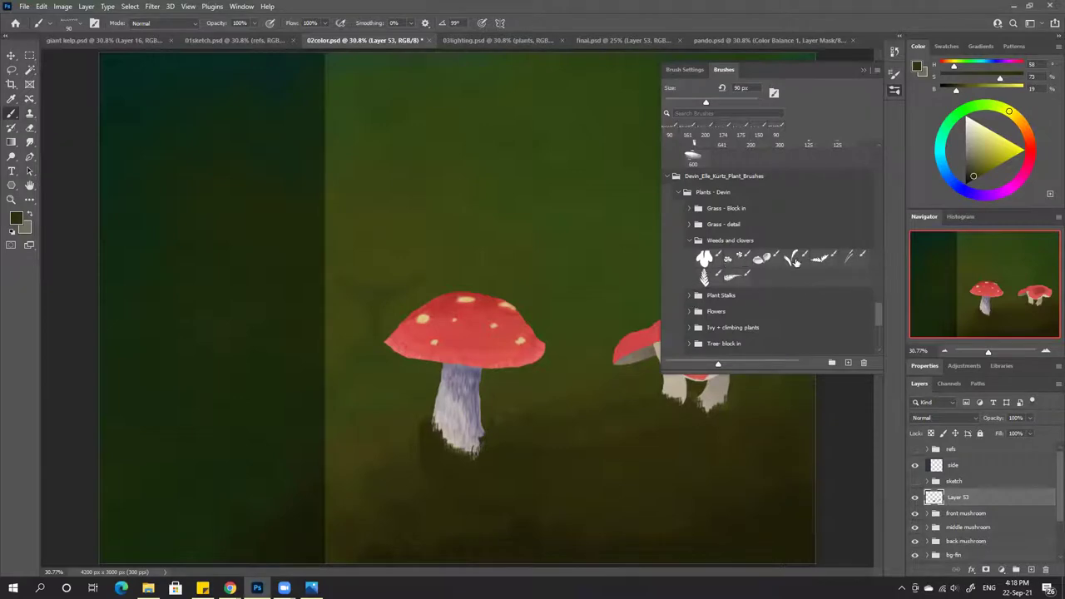
pyautogui.click(790, 263)
pyautogui.click(1032, 569)
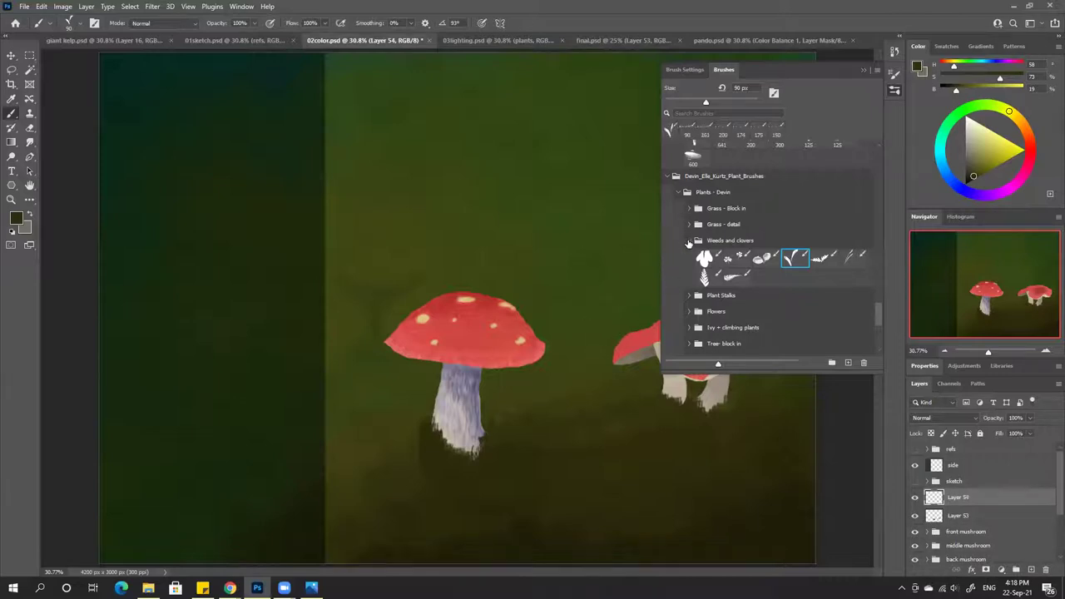
# Select the first leaf brush in the Ivy + climbing plants brush set
pyautogui.click(688, 241)
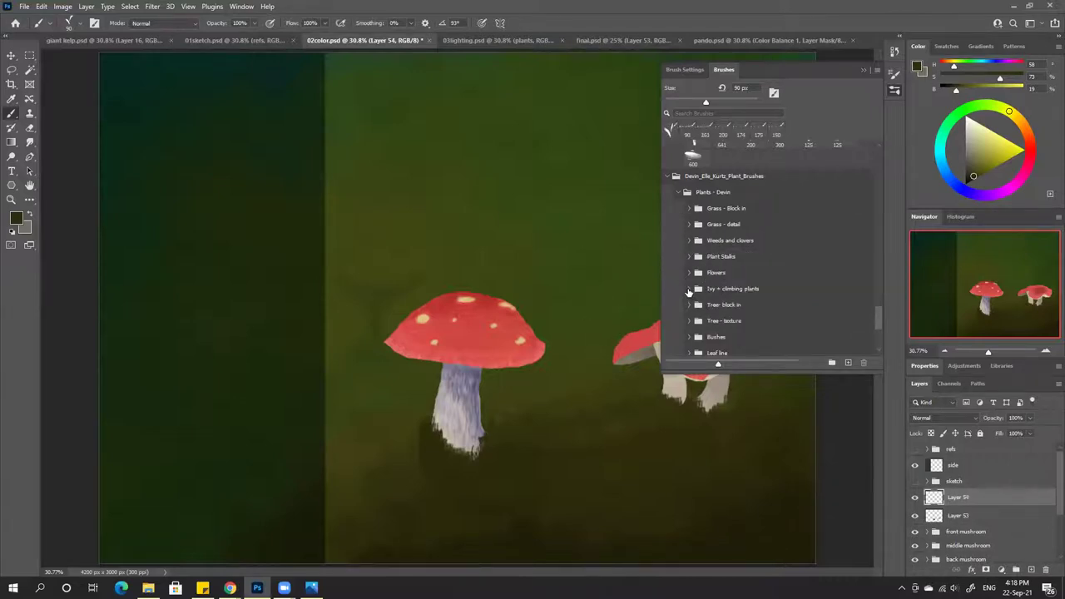
pyautogui.click(689, 289)
pyautogui.click(703, 306)
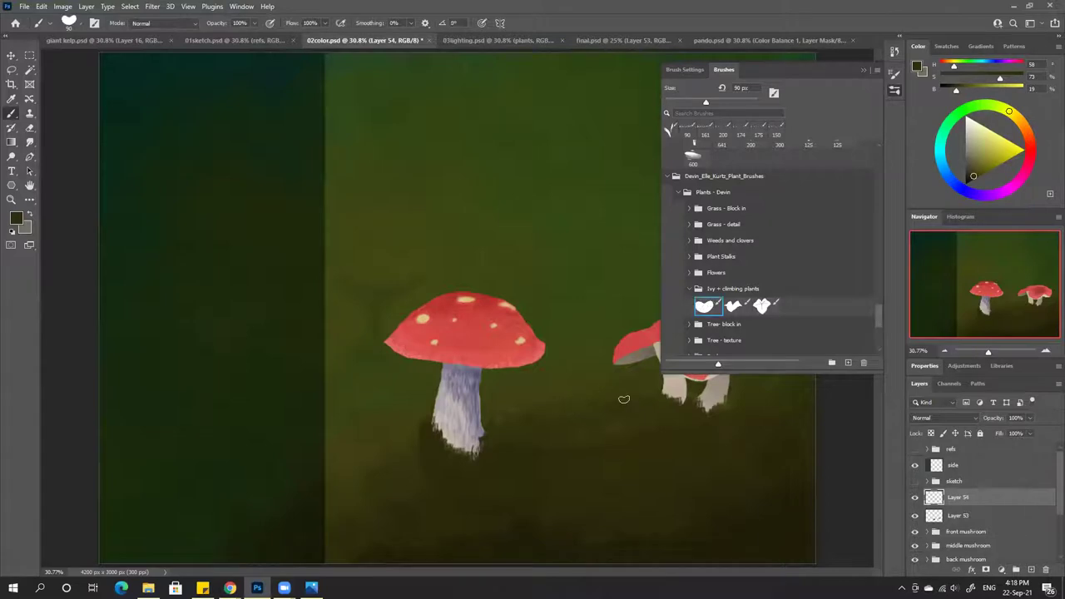
pyautogui.click(691, 292)
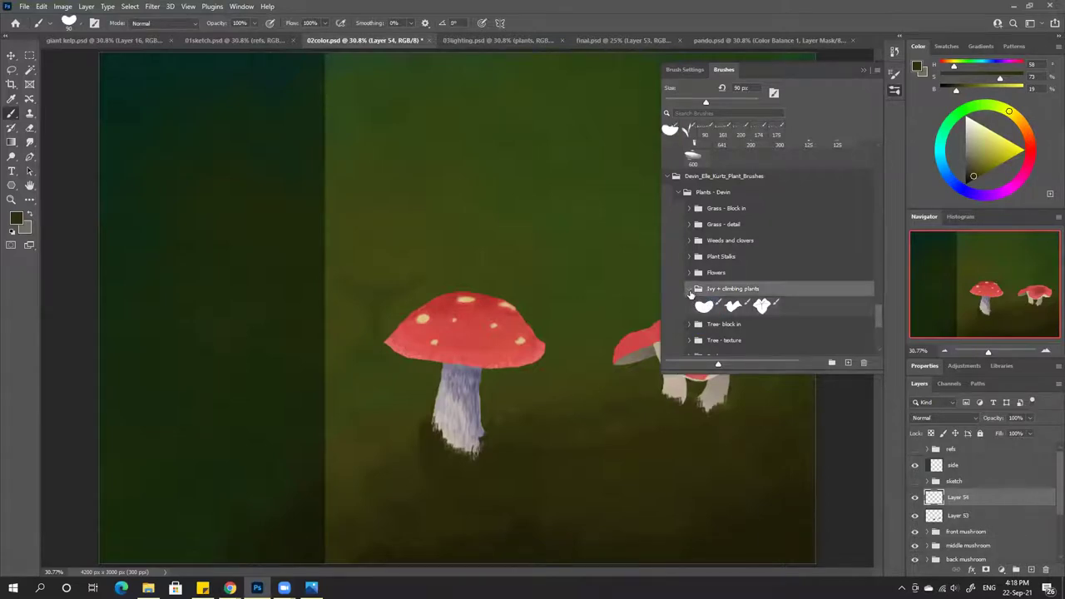
pyautogui.click(690, 291)
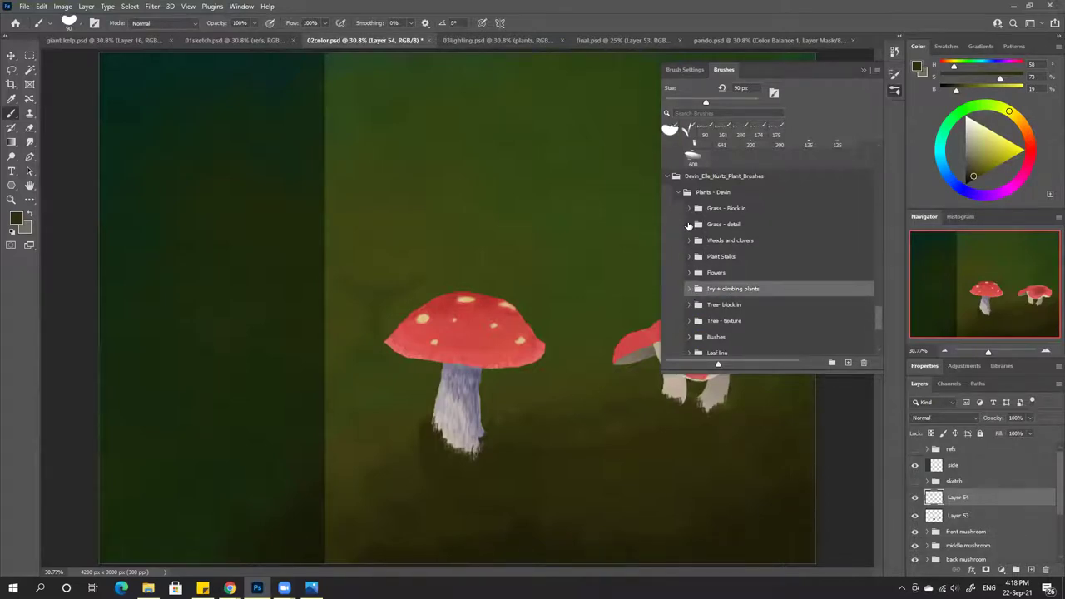
# Look through the Bushes, Leaf line, Evergreen Trees and Jungle Plants brush sets for foliage shapes
pyautogui.click(690, 337)
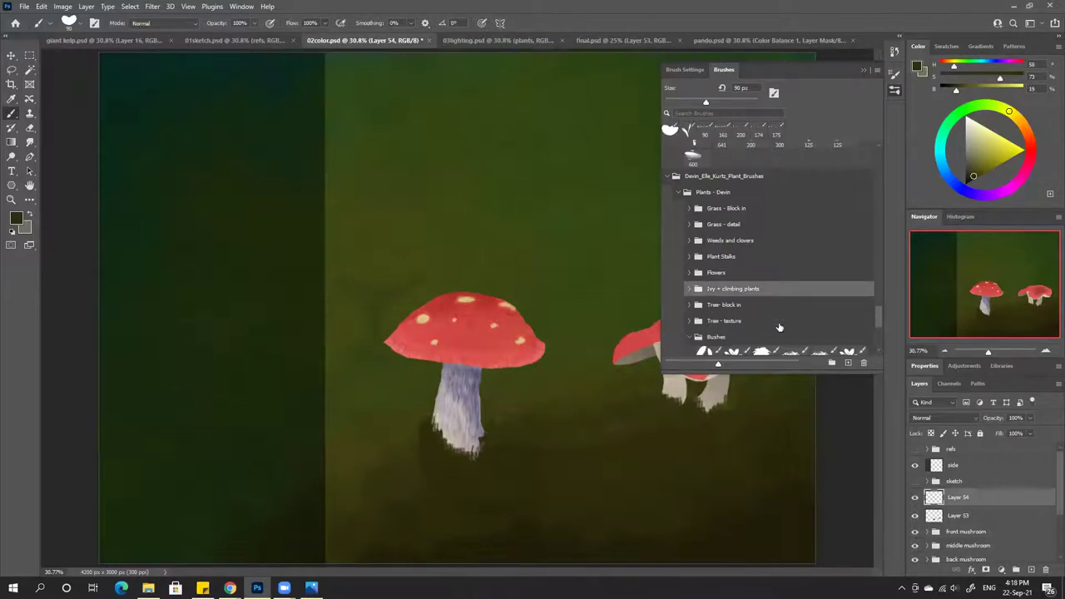
pyautogui.scroll(-4, 878, 324)
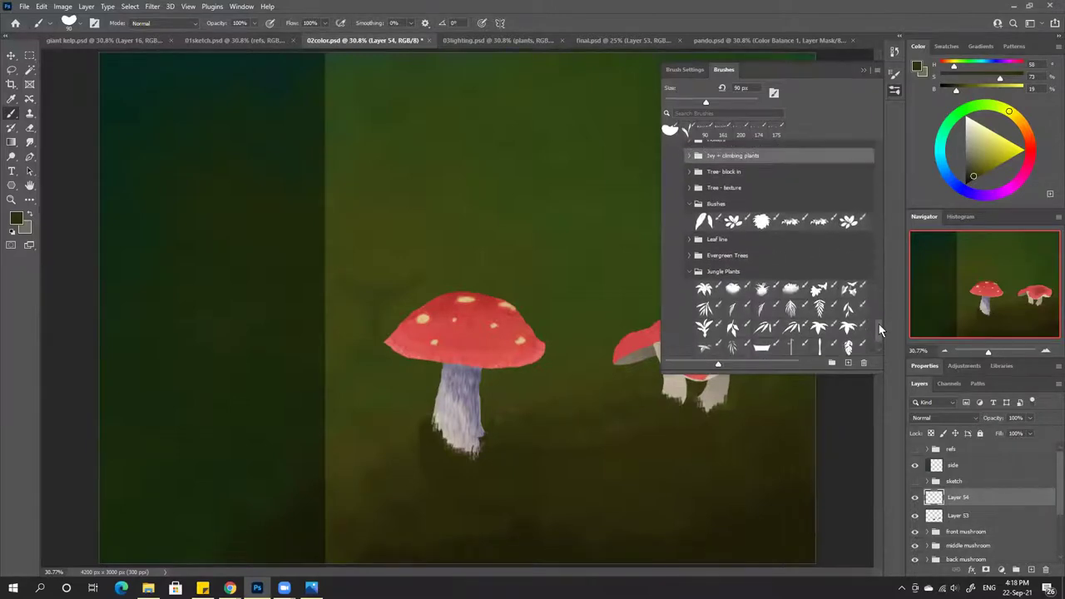
pyautogui.moveTo(879, 324); pyautogui.dragTo(878, 328)
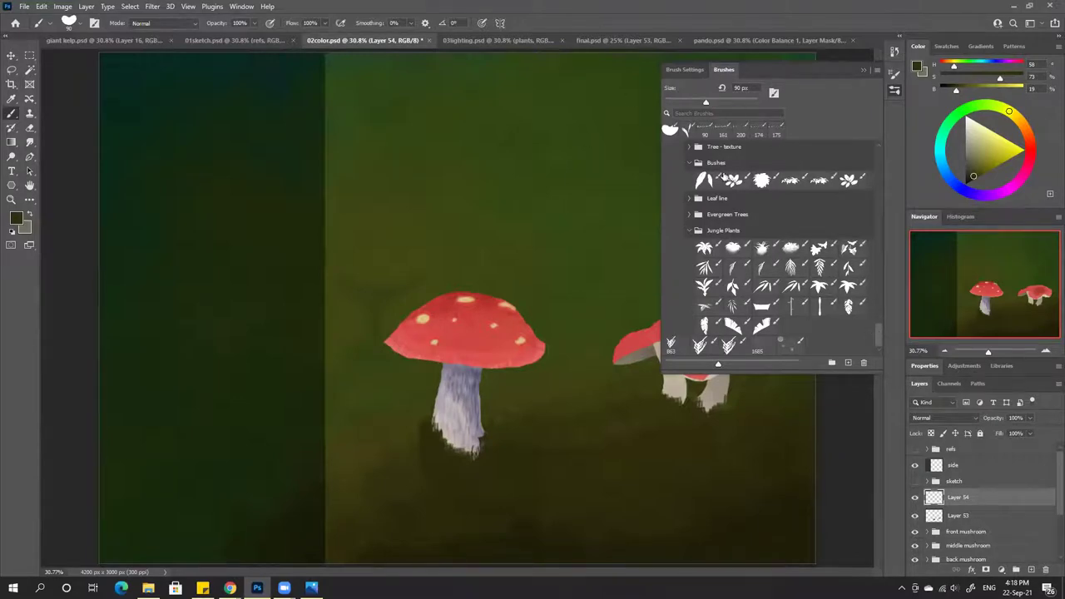
pyautogui.click(691, 202)
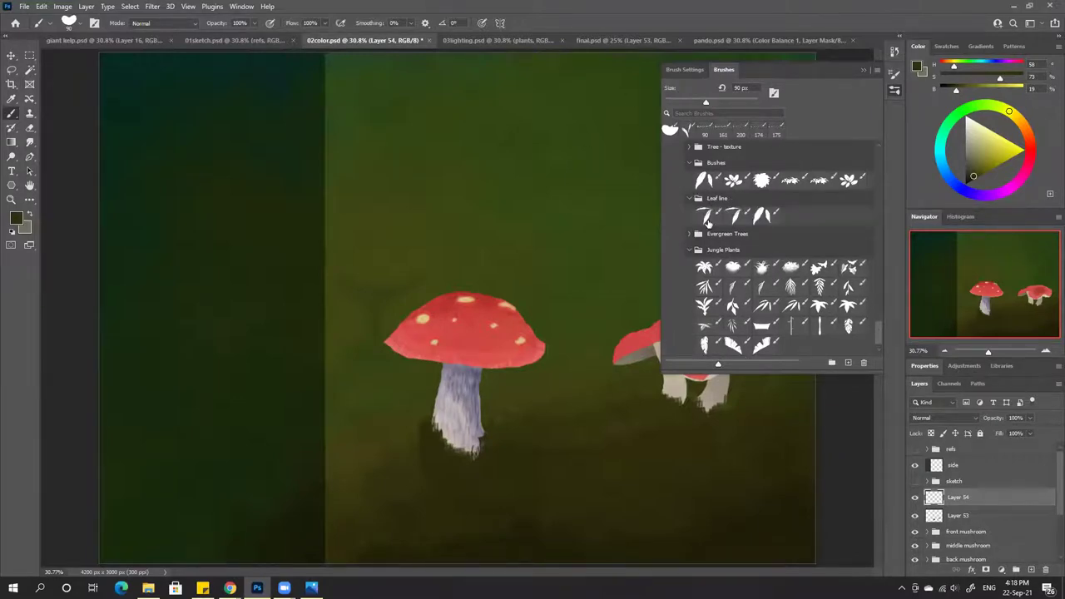
pyautogui.click(689, 234)
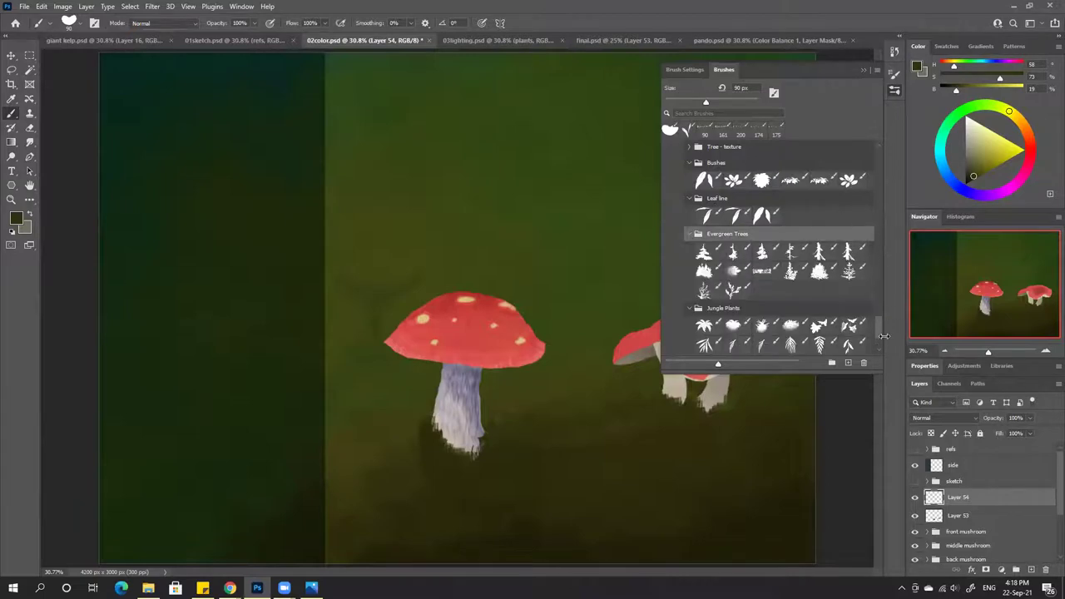
# Select the round two-leaf brush in the Weeds and clovers brush set
pyautogui.moveTo(880, 330); pyautogui.dragTo(880, 313)
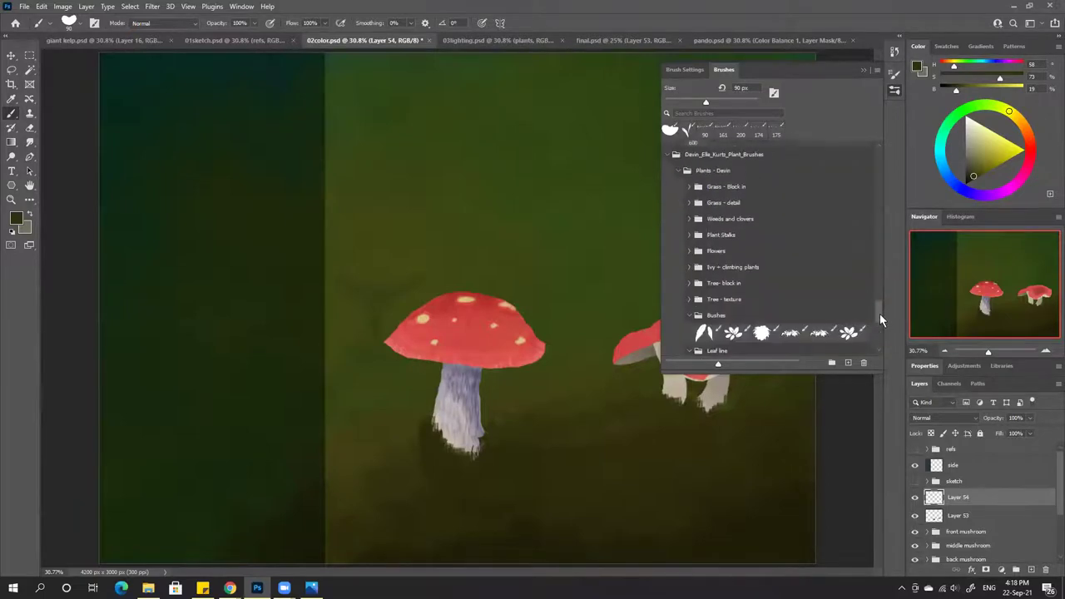
pyautogui.click(688, 220)
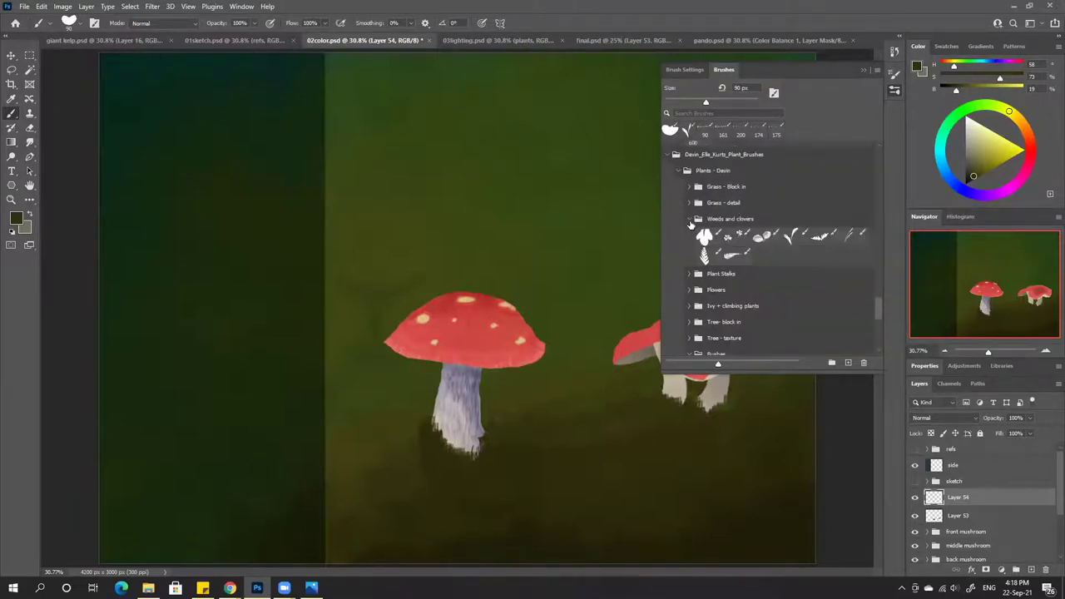
pyautogui.click(764, 239)
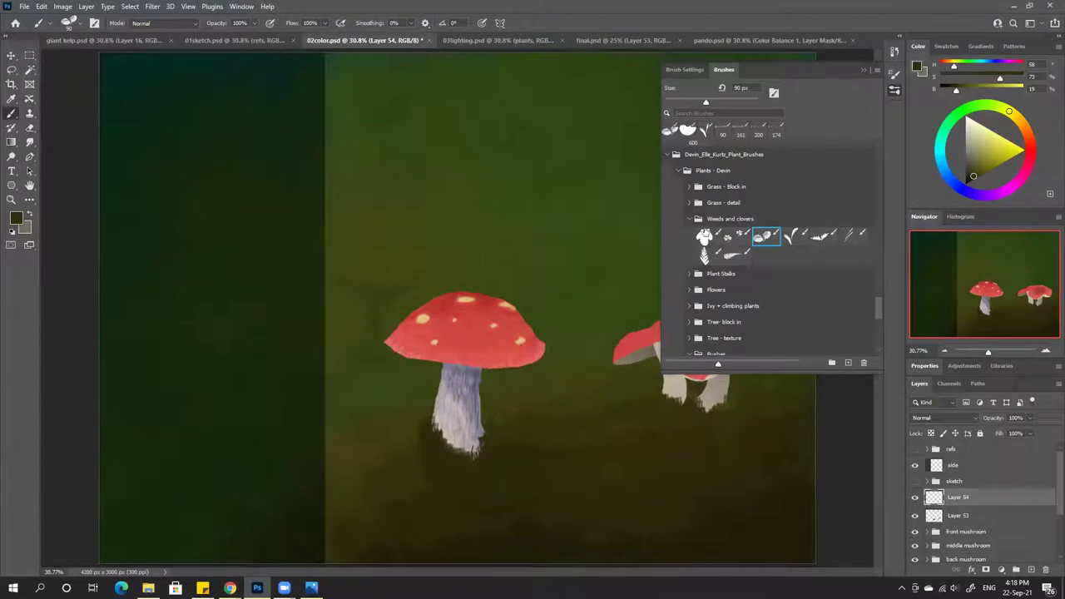
# Look through the Grass - detail, Plant Stalks, Flowers, Ivy + climbing plants and Tree - block in brush sets, ending with the brush list closed
pyautogui.click(690, 204)
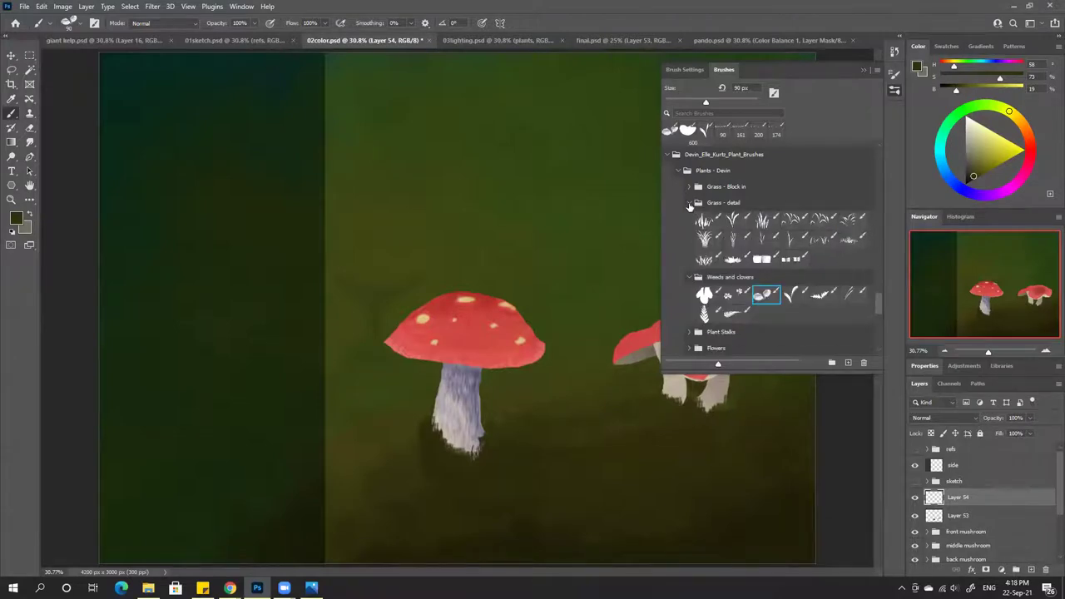
pyautogui.click(690, 204)
pyautogui.click(689, 275)
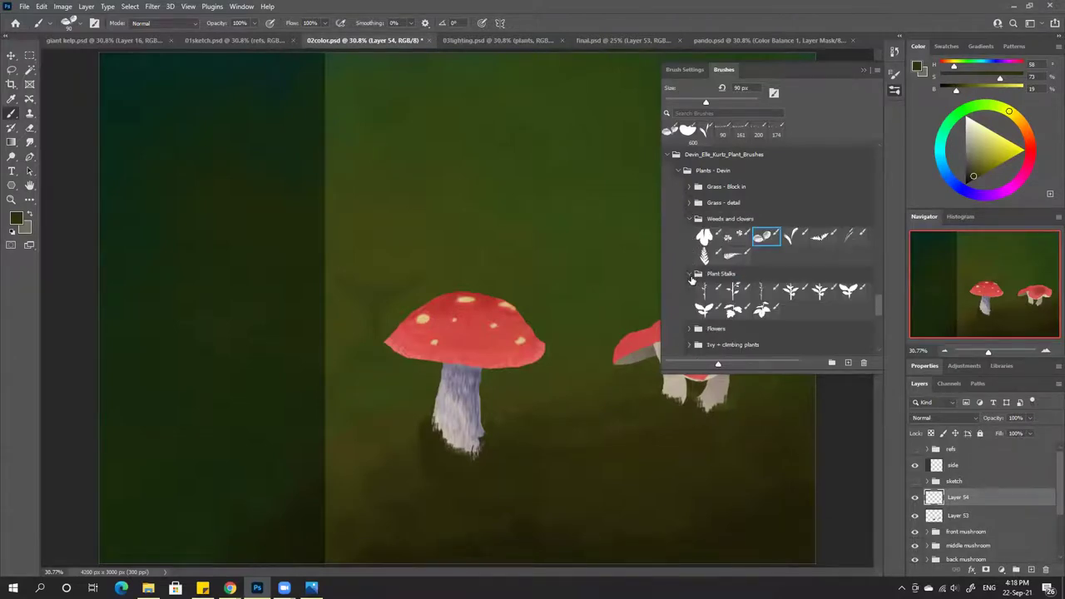
pyautogui.click(689, 328)
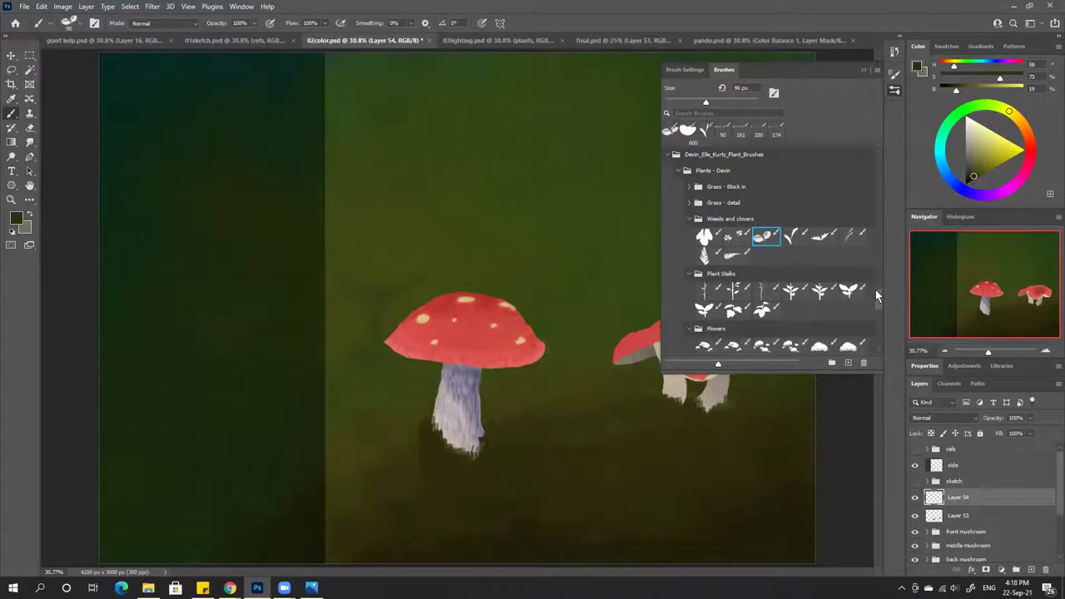
pyautogui.scroll(-5, 876, 303)
pyautogui.scroll(-1, 876, 300)
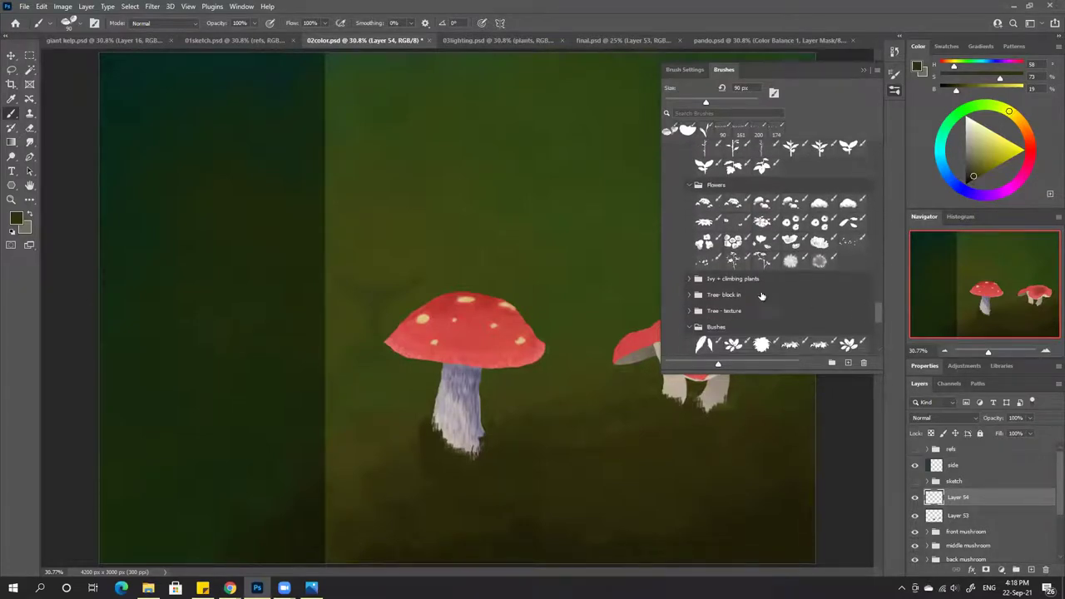
pyautogui.click(691, 280)
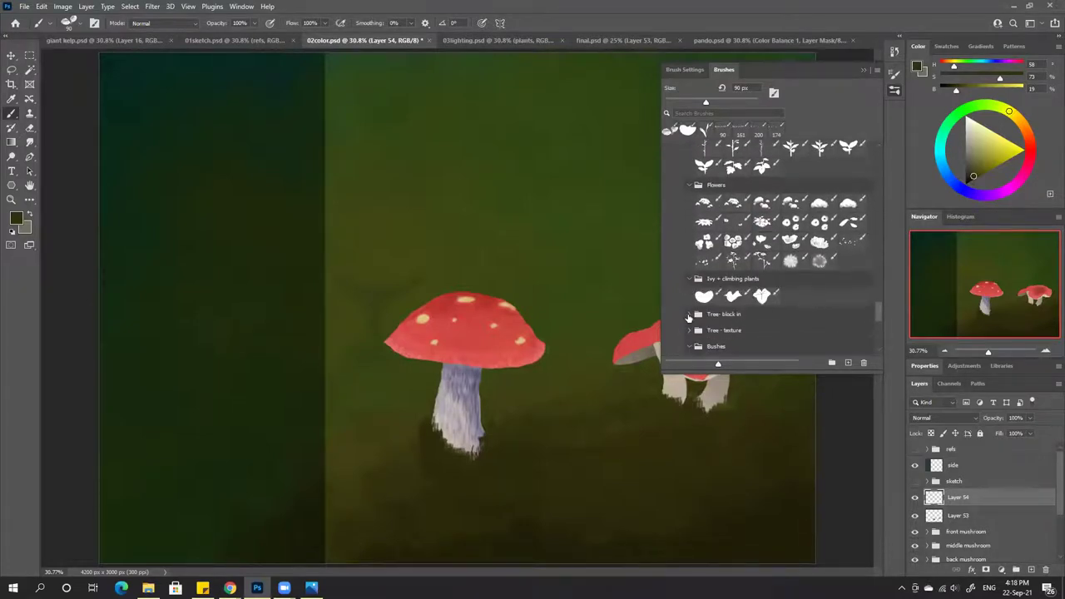
pyautogui.click(690, 315)
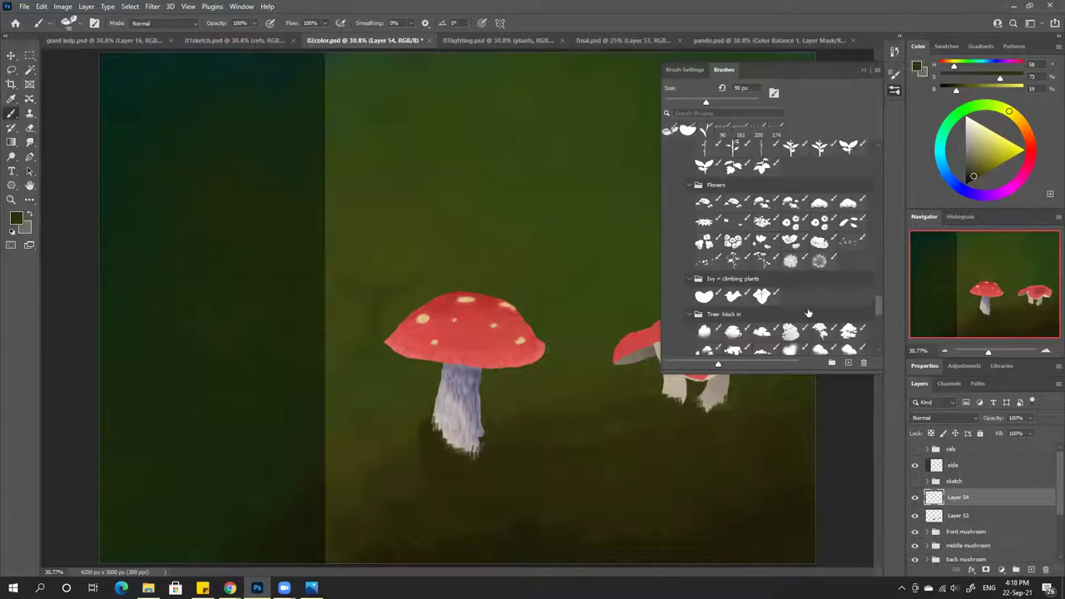
pyautogui.click(866, 71)
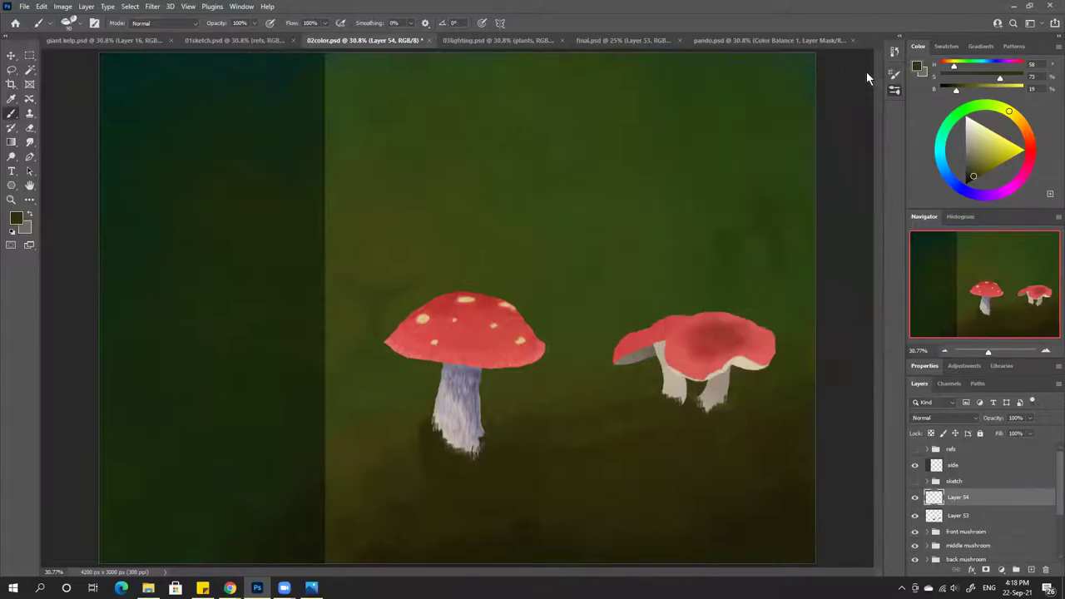
# Switch to 03lighting.psd and examine the small plants and ragged edge around the front mushroom's stem base at 100% zoom
pyautogui.click(532, 40)
pyautogui.hotkey('ctrl', '+')
pyautogui.hotkey('ctrl', '+')
pyautogui.hotkey('ctrl', '+')
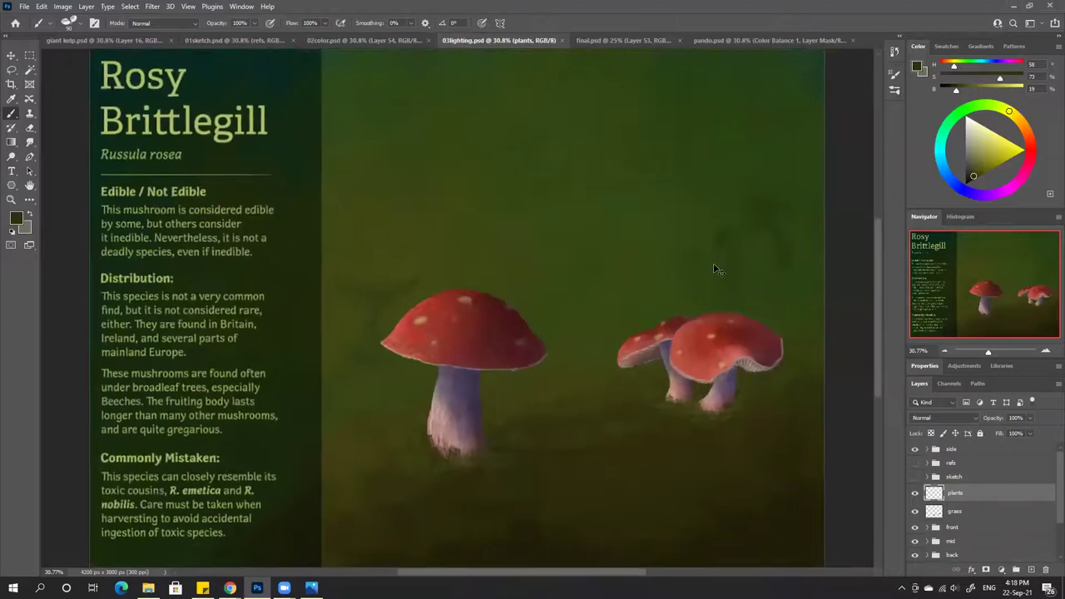
pyautogui.moveTo(632, 388)
pyautogui.mouseDown()
pyautogui.moveTo(642, 209)
pyautogui.moveTo(631, 171)
pyautogui.mouseUp()
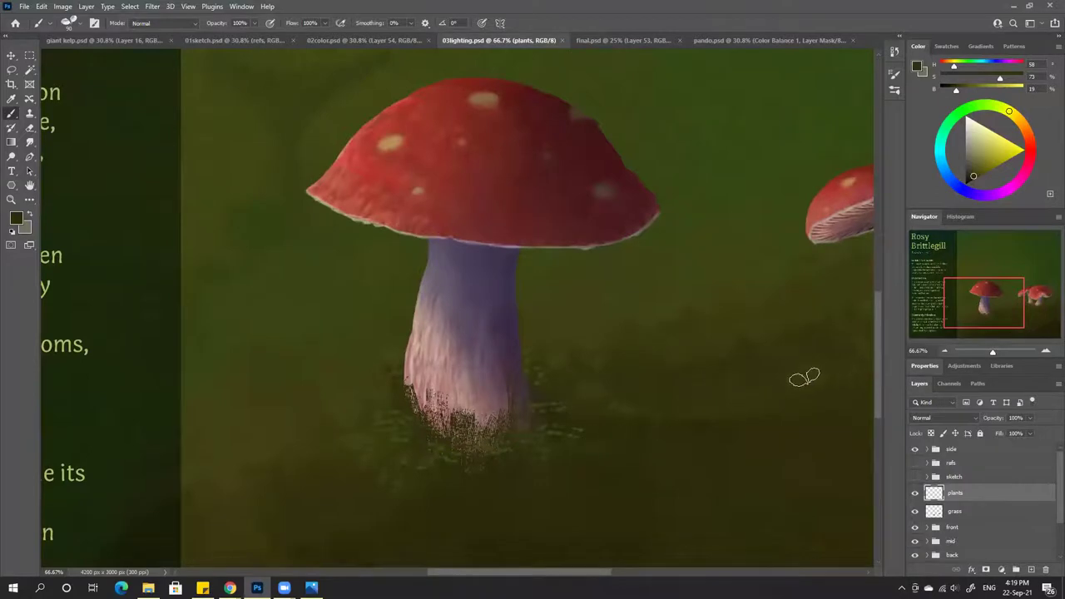
pyautogui.hotkey('ctrl', '+')
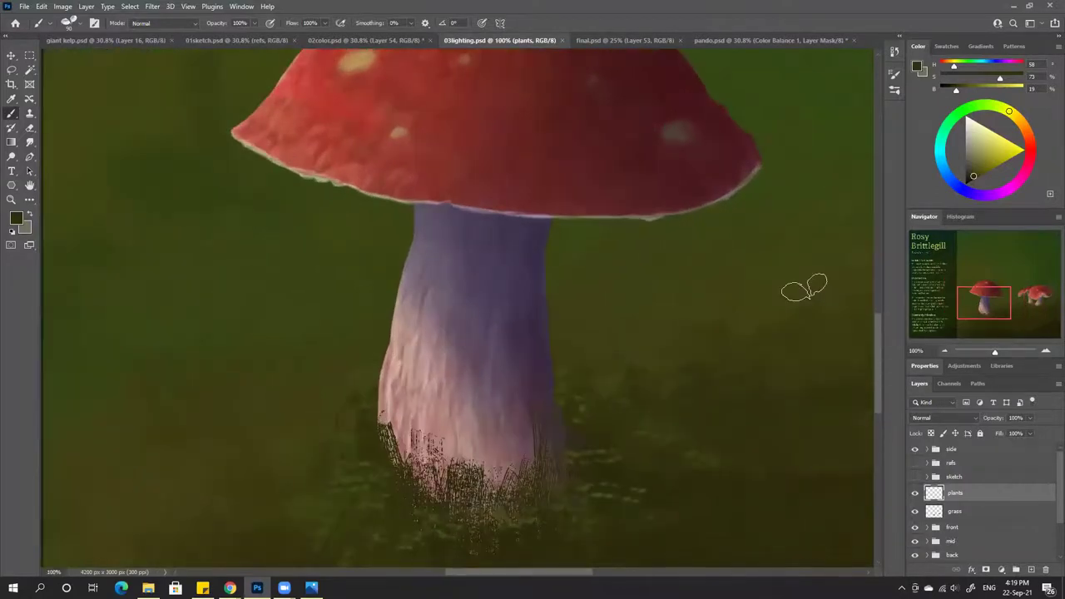
pyautogui.scroll(-2, 715, 383)
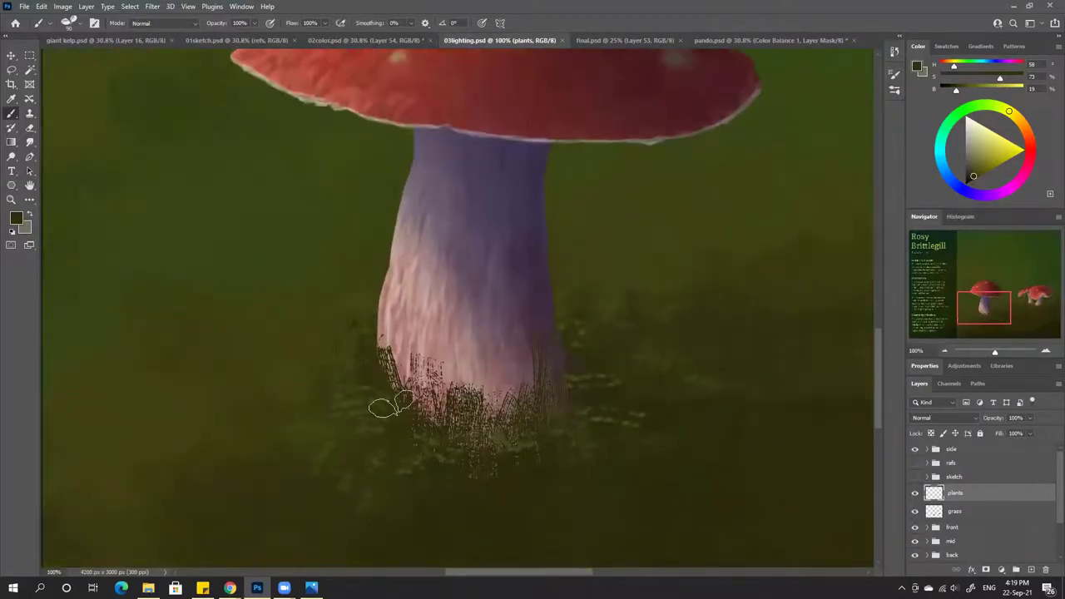
pyautogui.hscroll(2, 697, 358)
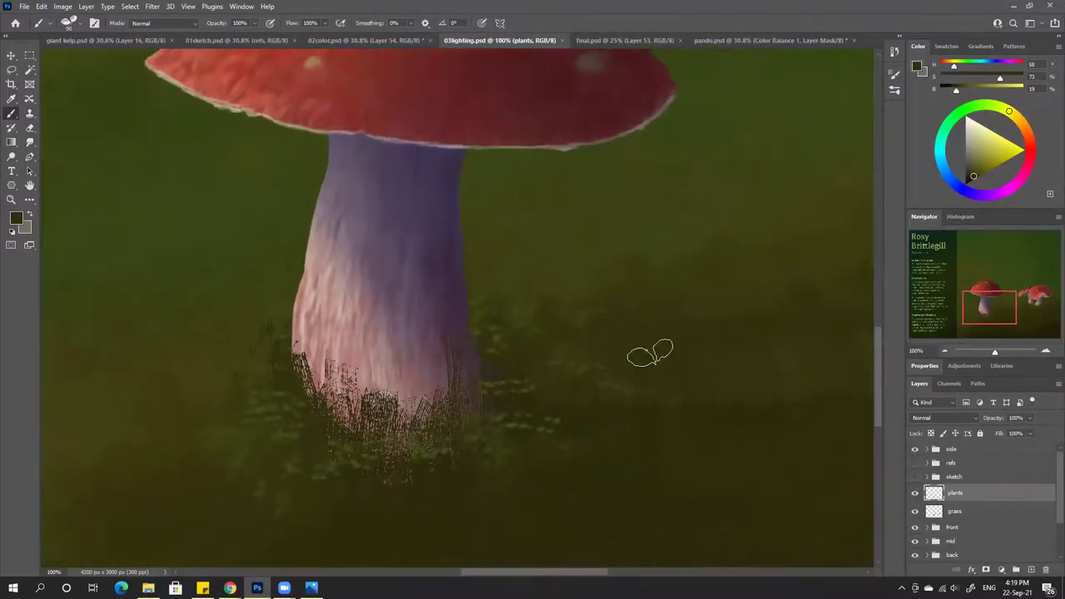
# Check the whole lighting illustration's values in a grayscale proof preview and return to full colour
pyautogui.hotkey('ctrl', '0')
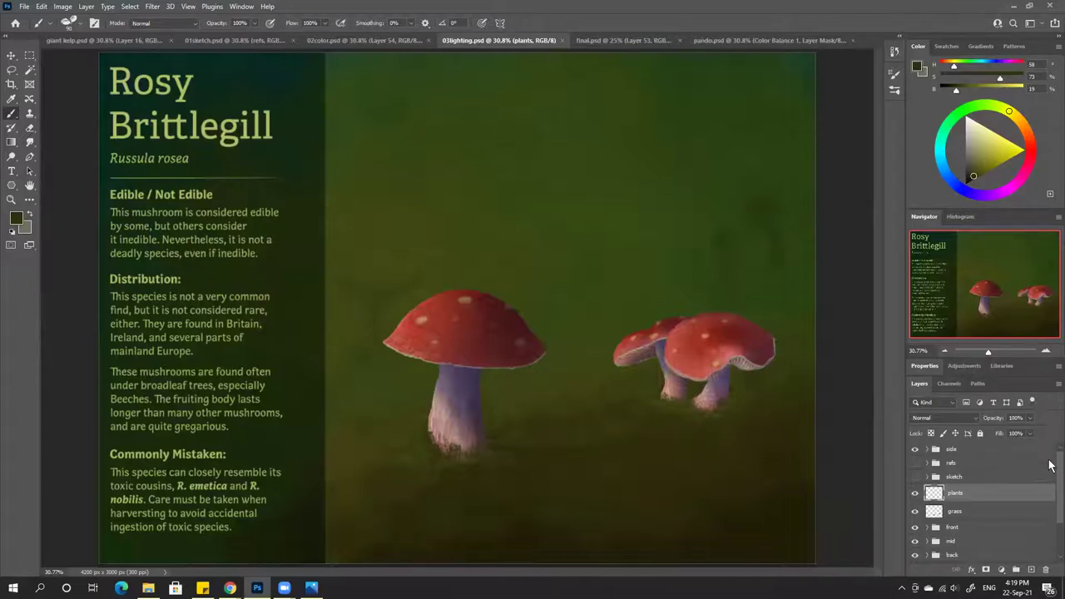
pyautogui.moveTo(1050, 467); pyautogui.dragTo(1050, 508)
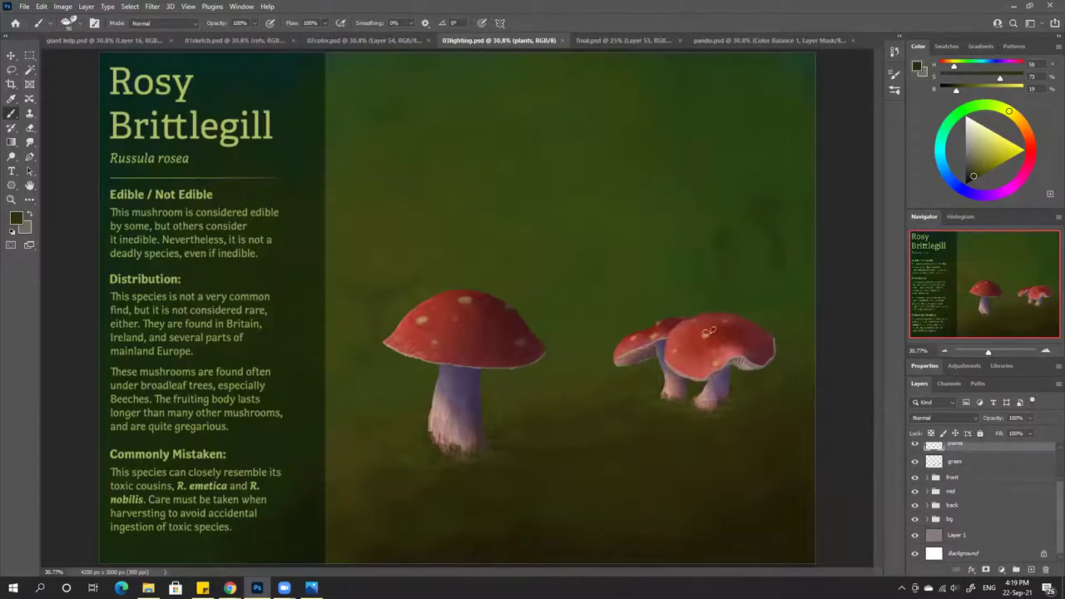
pyautogui.hotkey('ctrl', 'y')
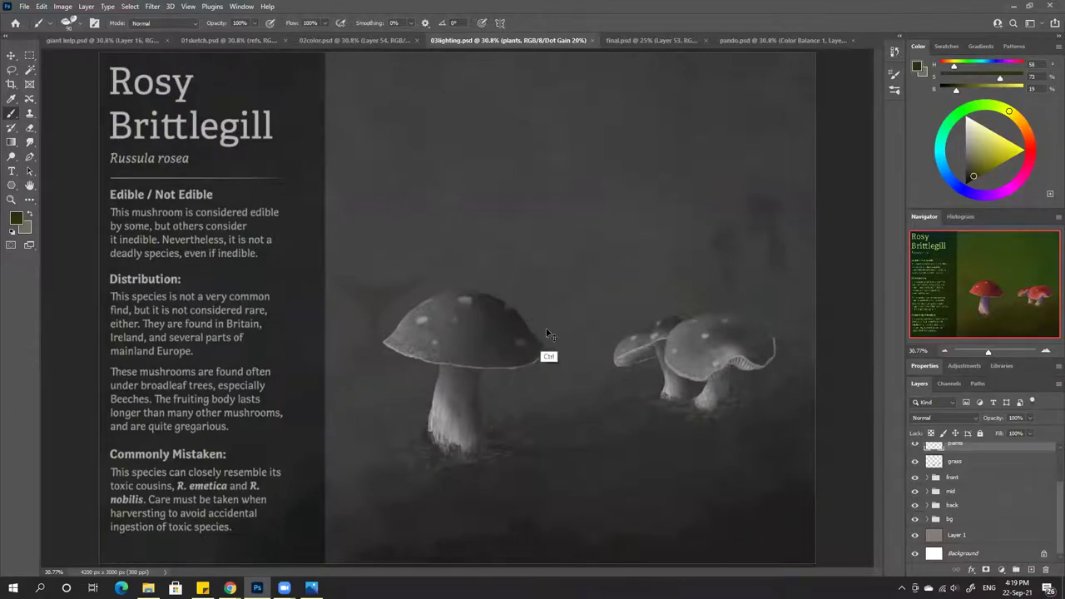
pyautogui.hotkey('ctrl', 'y')
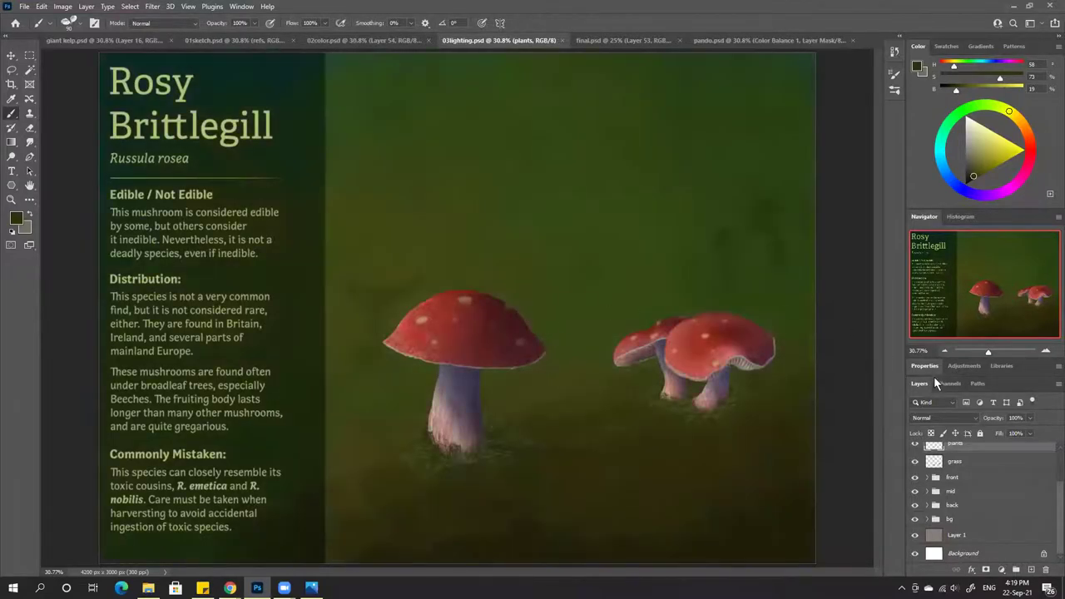
# Add a Curves adjustment layer directly above the back group in 03lighting.psd
pyautogui.click(964, 506)
pyautogui.click(1001, 569)
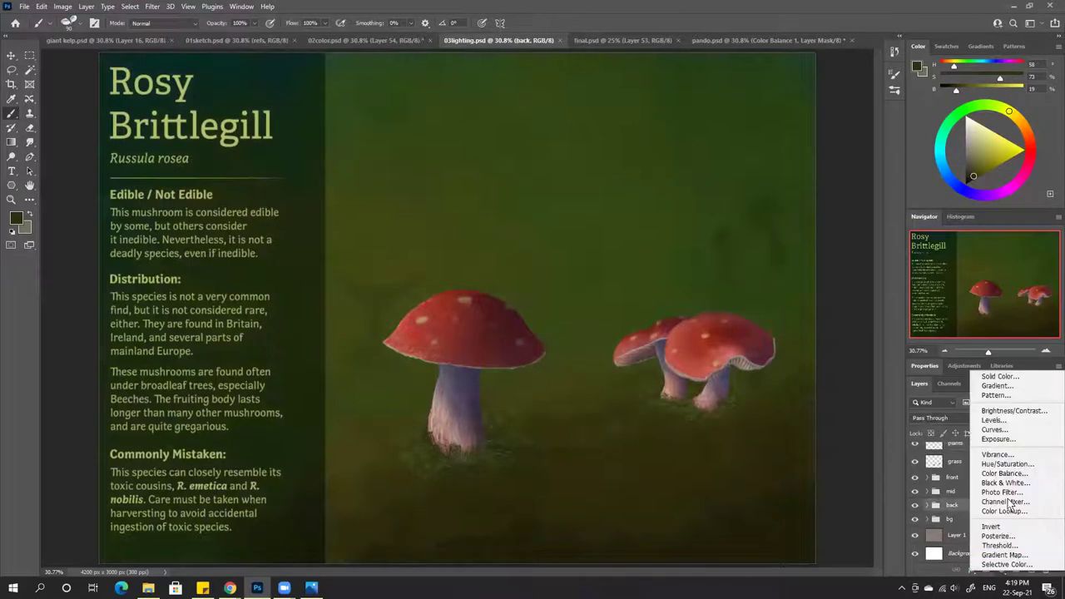
pyautogui.click(1002, 430)
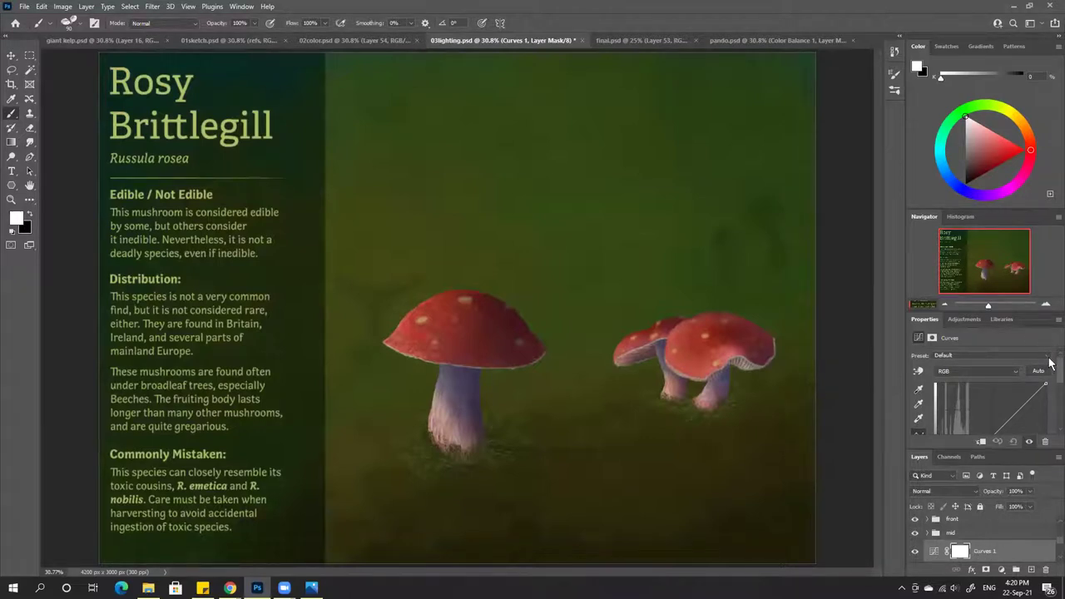
# Apply the Linear Contrast (RGB) preset to the Curves adjustment and clip it to the back group
pyautogui.scroll(-3, 1050, 374)
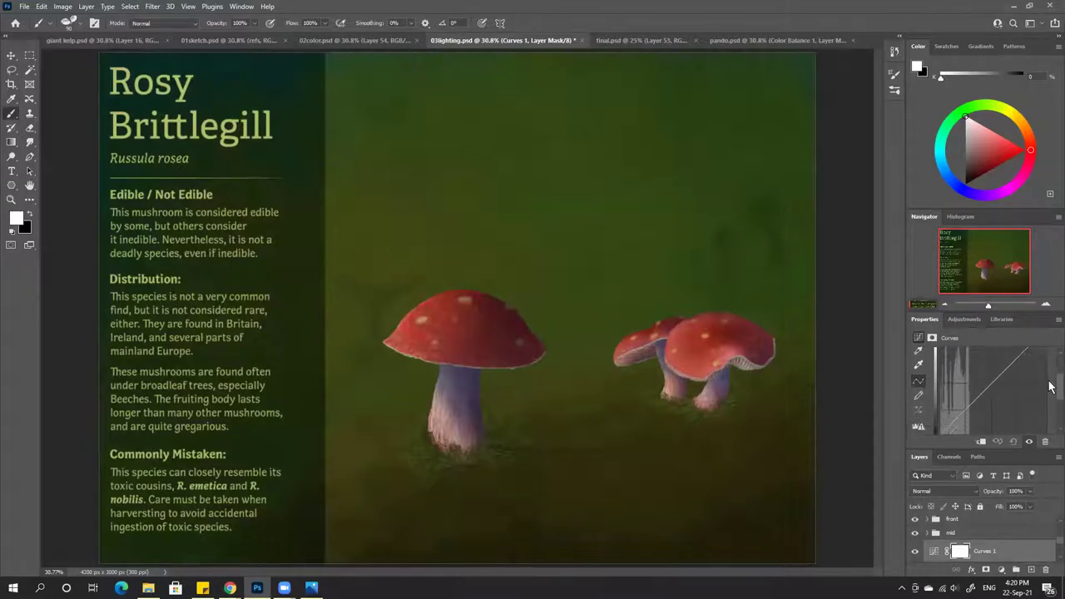
pyautogui.scroll(3, 1050, 390)
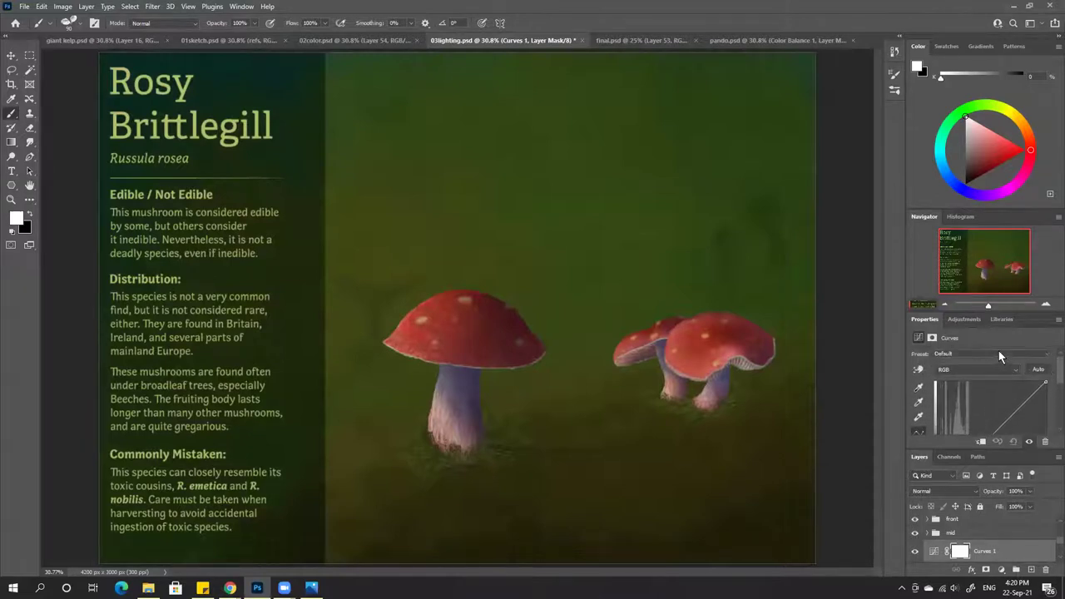
pyautogui.click(998, 353)
pyautogui.click(968, 424)
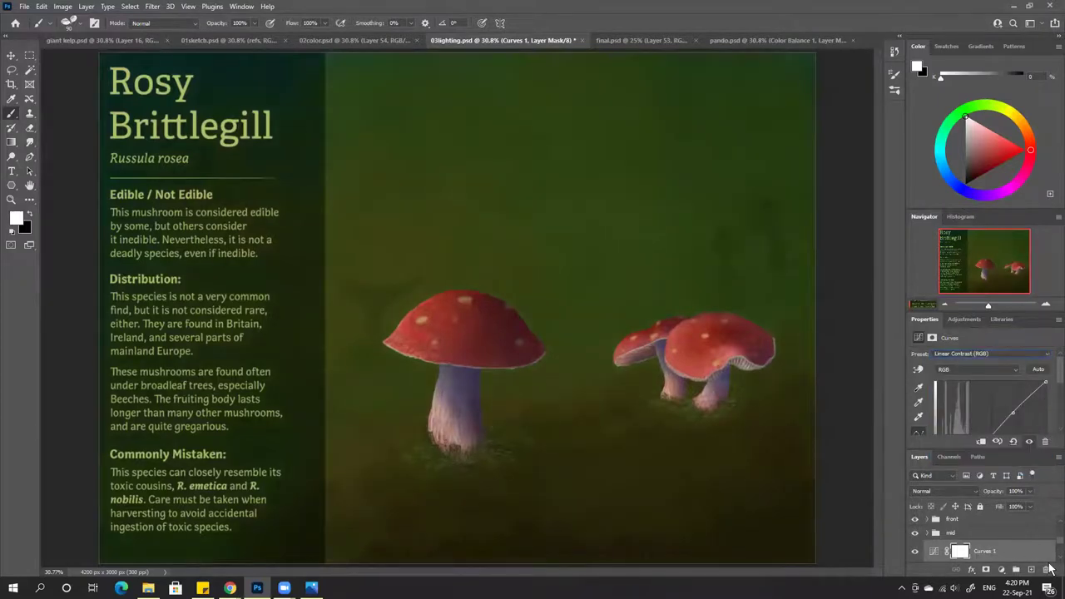
pyautogui.scroll(-1, 1052, 559)
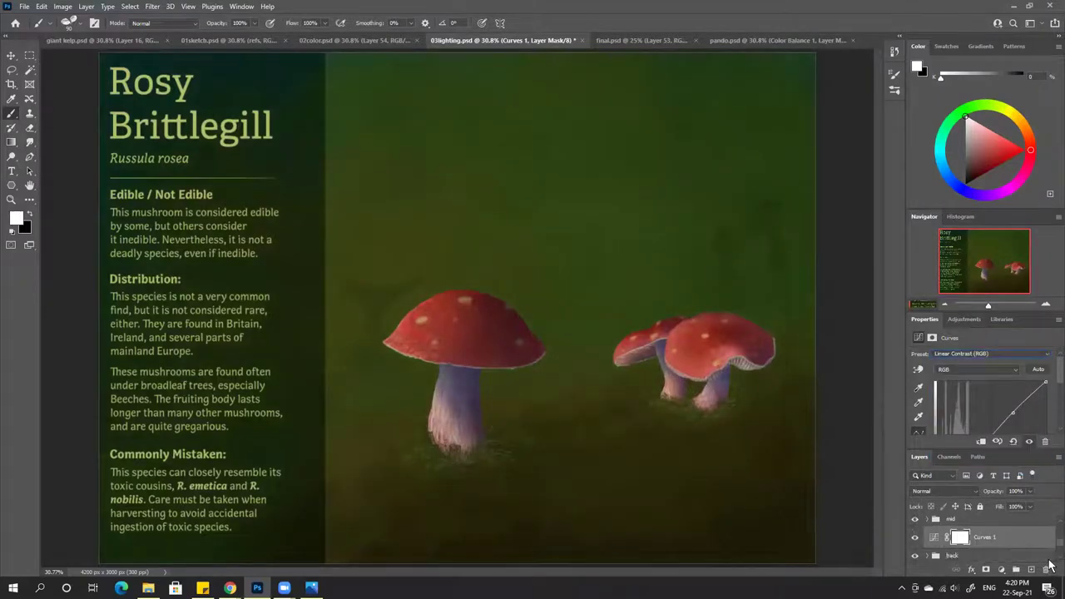
pyautogui.keyDown('alt'); pyautogui.click(988, 547); pyautogui.keyUp('alt')
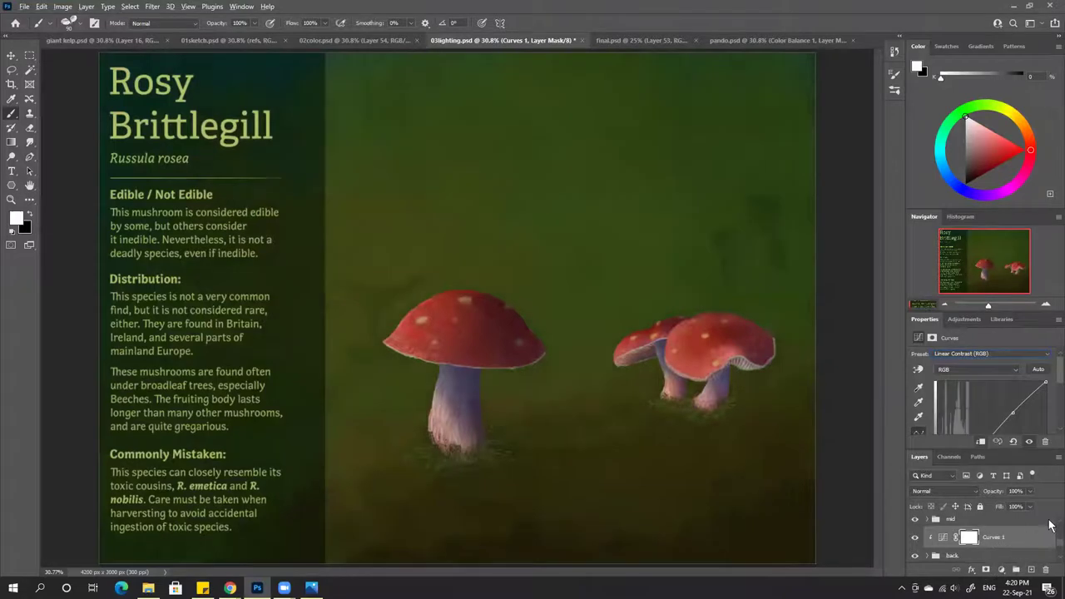
# Move the Curves 1 adjustment directly above the front group and clip it to that group
pyautogui.scroll(2, 1050, 526)
pyautogui.moveTo(1004, 558); pyautogui.dragTo(998, 525)
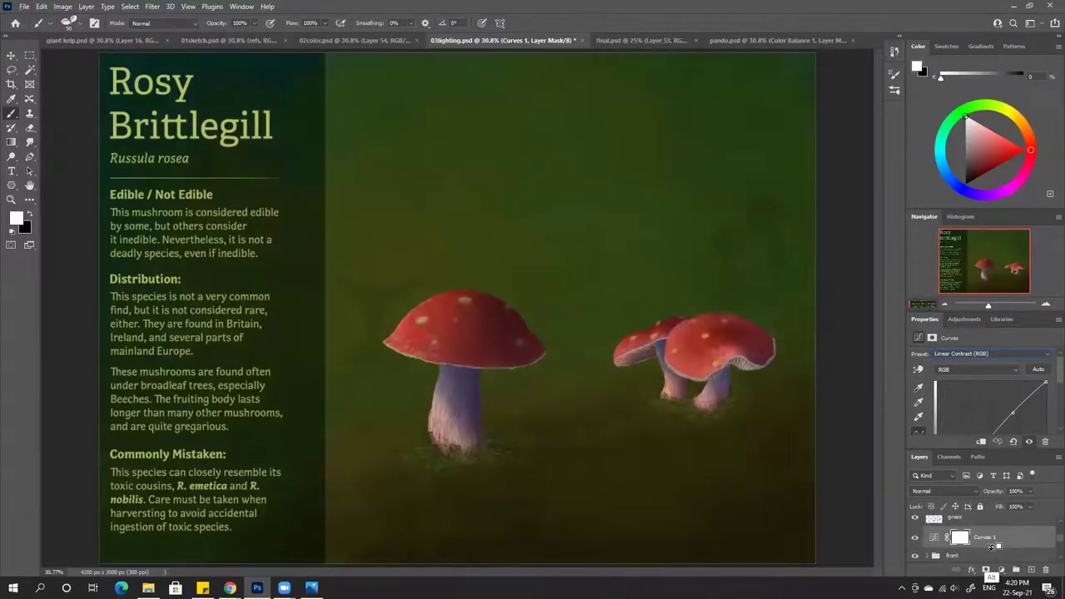
pyautogui.keyDown('alt'); pyautogui.click(993, 545); pyautogui.keyUp('alt')
# Raise the upper point and pull down the shadow point of the front group's curve, comparing the mushroom with and without it
pyautogui.scroll(-2, 1050, 377)
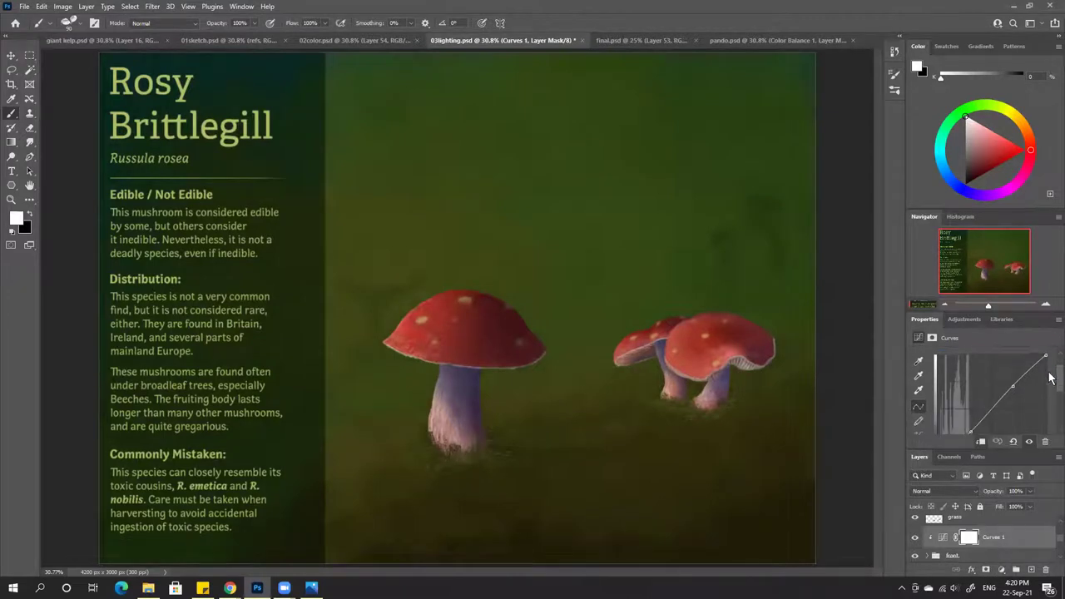
pyautogui.scroll(-2, 1050, 376)
pyautogui.moveTo(1013, 361); pyautogui.dragTo(1011, 357)
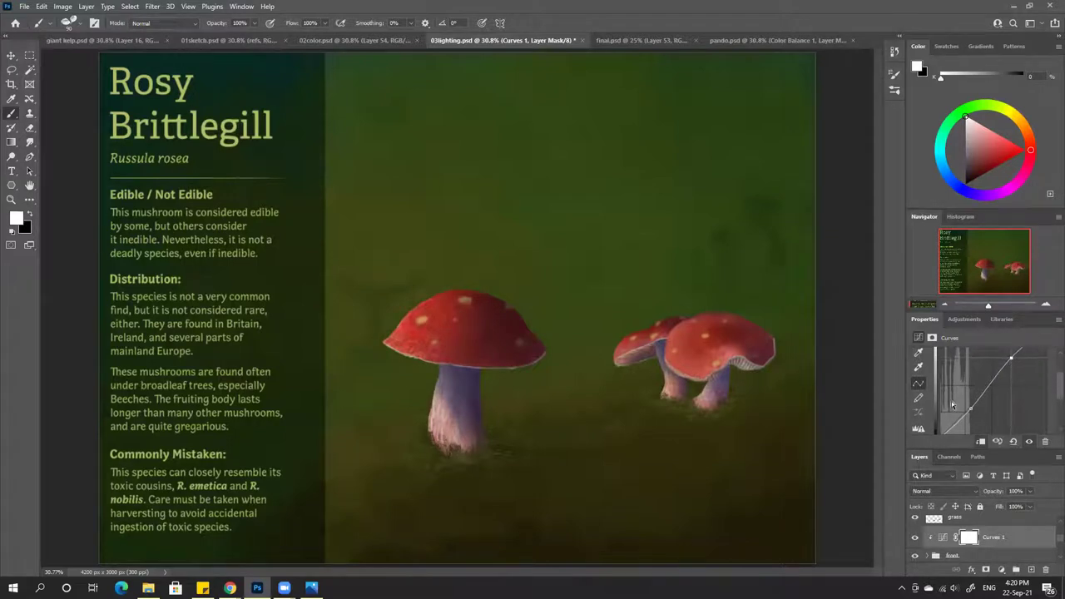
pyautogui.moveTo(970, 408)
pyautogui.mouseDown()
pyautogui.moveTo(983, 414)
pyautogui.moveTo(974, 409)
pyautogui.mouseUp()
pyautogui.scroll(2, 1048, 396)
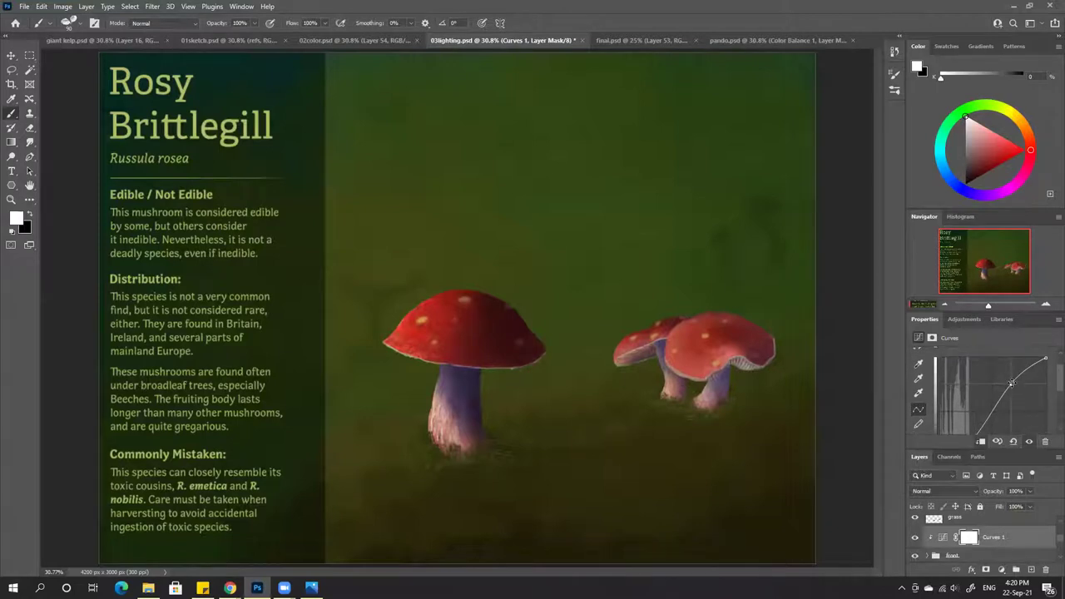
pyautogui.moveTo(1010, 384); pyautogui.dragTo(1010, 385)
pyautogui.click(915, 538)
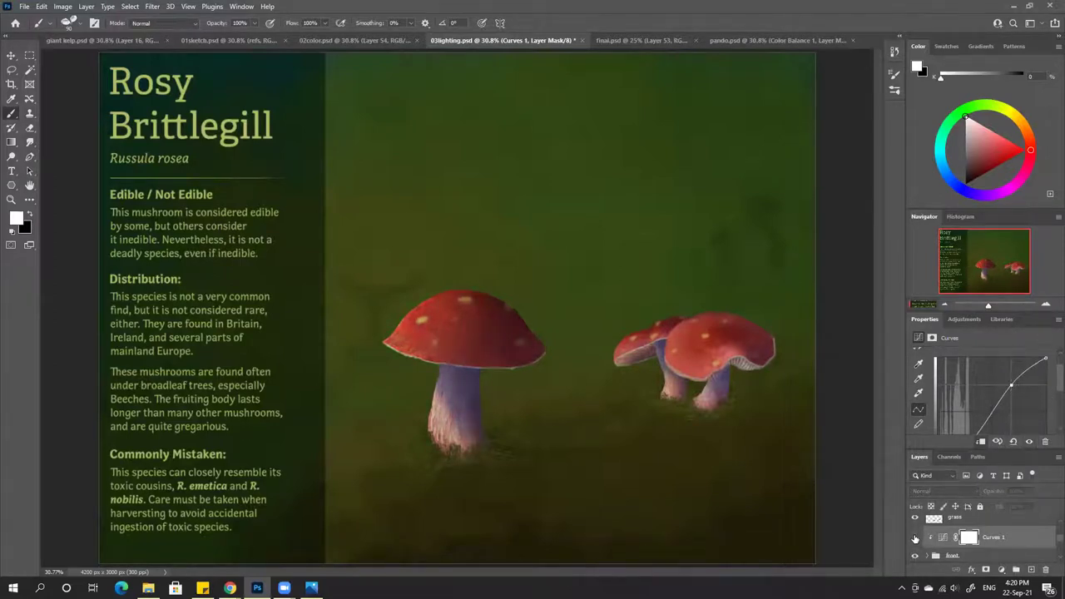
pyautogui.click(916, 537)
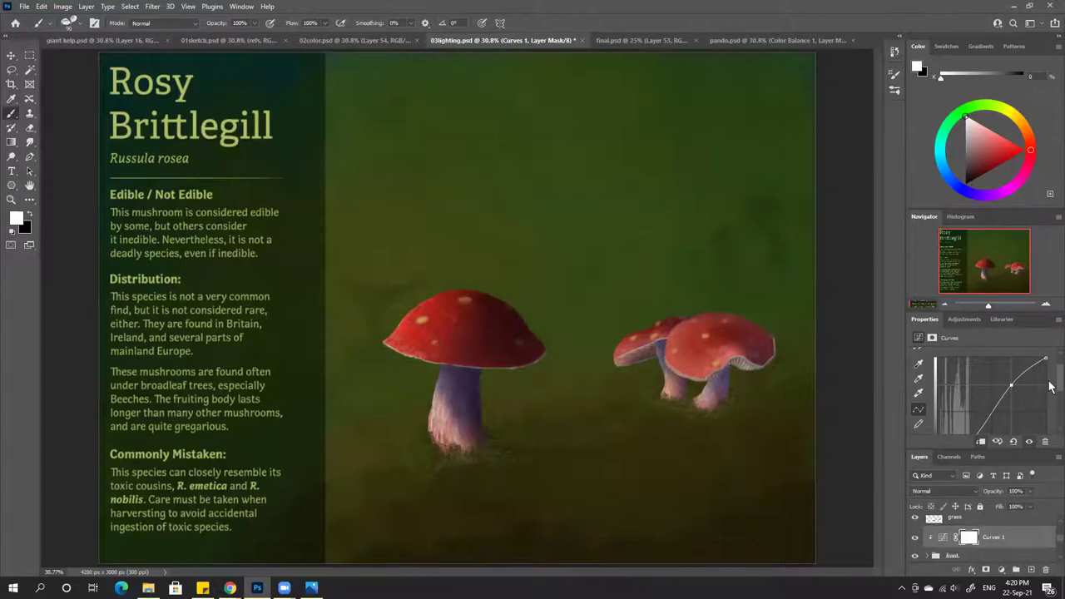
# Fine-tune the shadow point of the front group's curve and compare the result with the adjustment hidden
pyautogui.scroll(-3, 1050, 383)
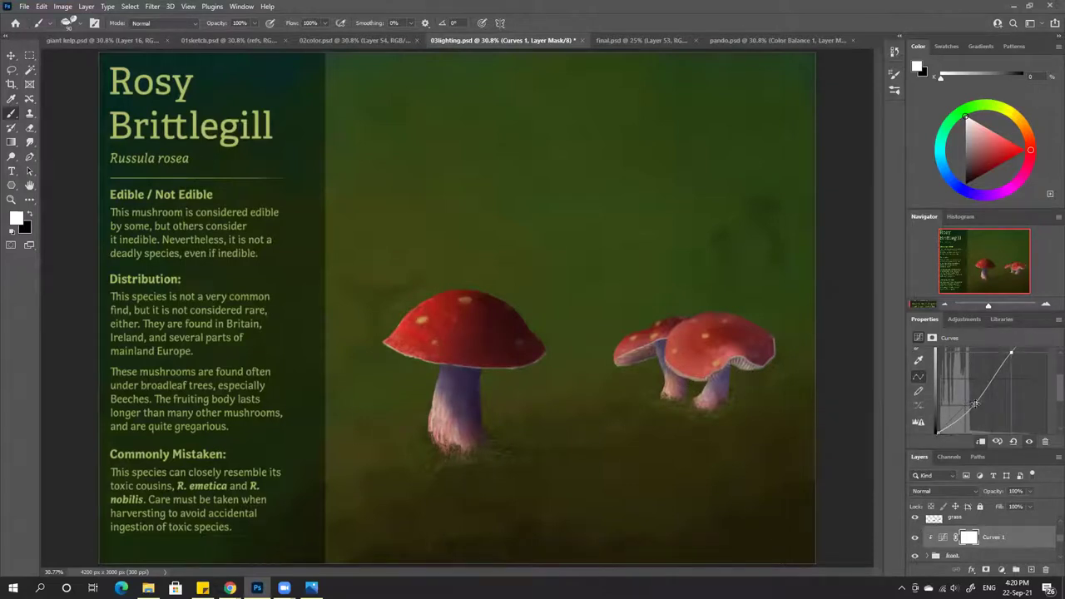
pyautogui.moveTo(974, 404); pyautogui.dragTo(972, 405)
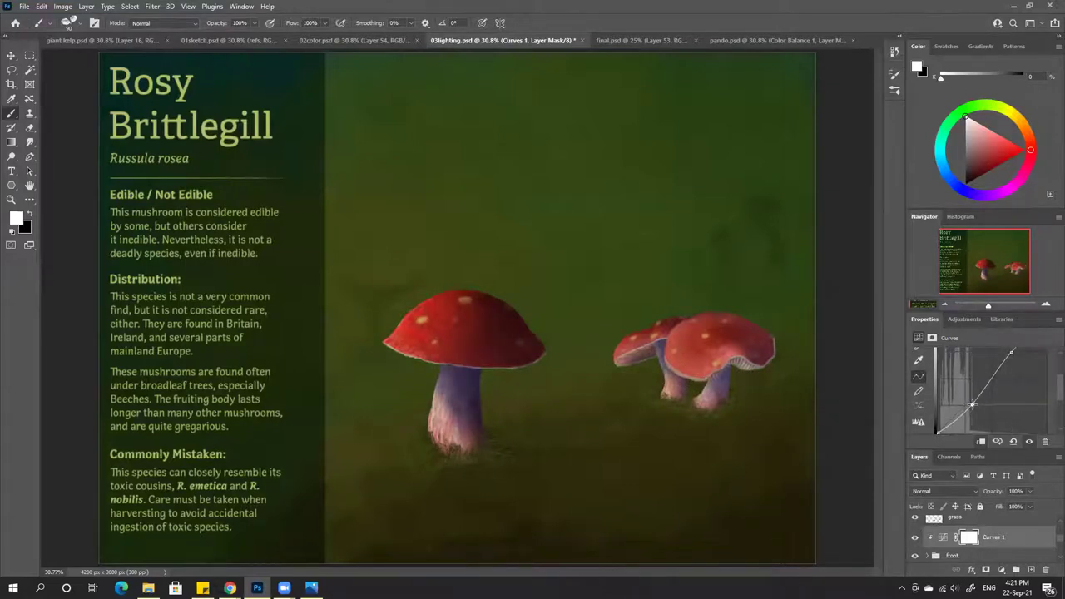
pyautogui.click(915, 538)
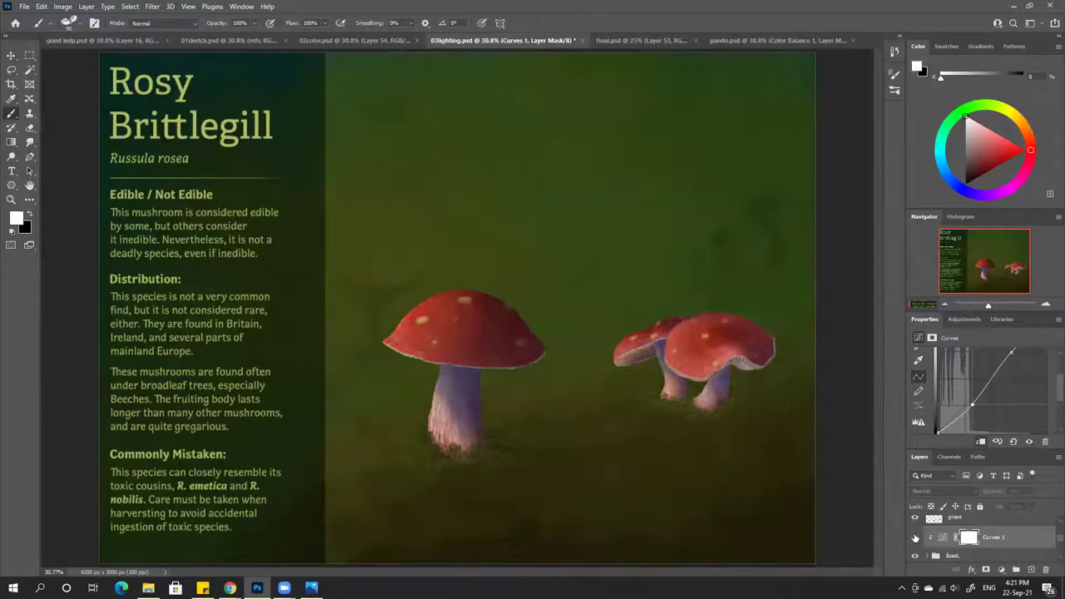
pyautogui.click(914, 538)
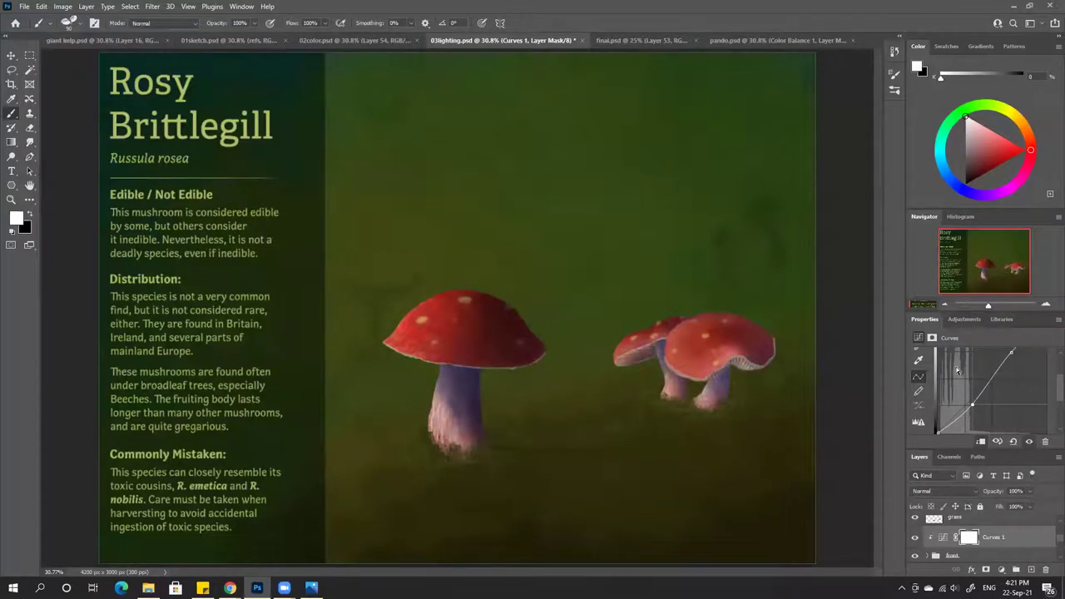
# Add a Curves adjustment layer directly above the mid group and clip it to that group
pyautogui.scroll(-1, 1050, 562)
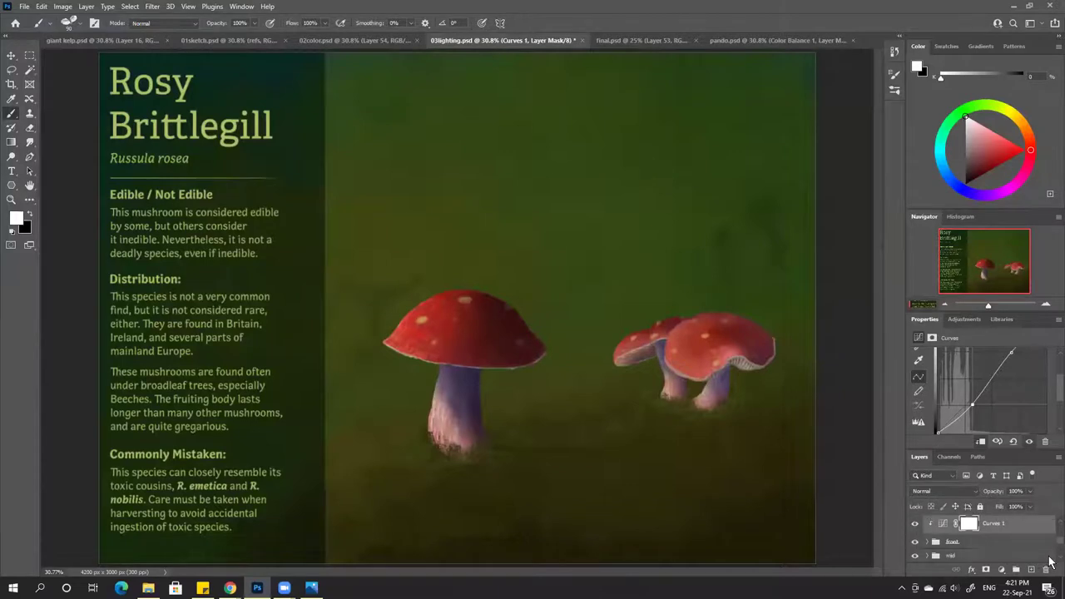
pyautogui.click(1046, 569)
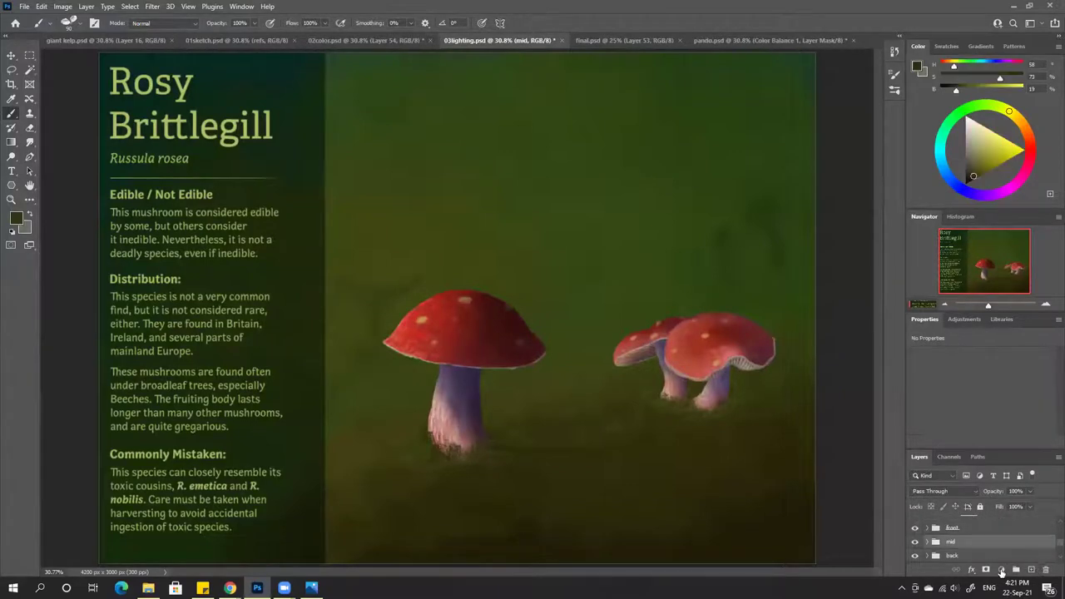
pyautogui.click(1000, 569)
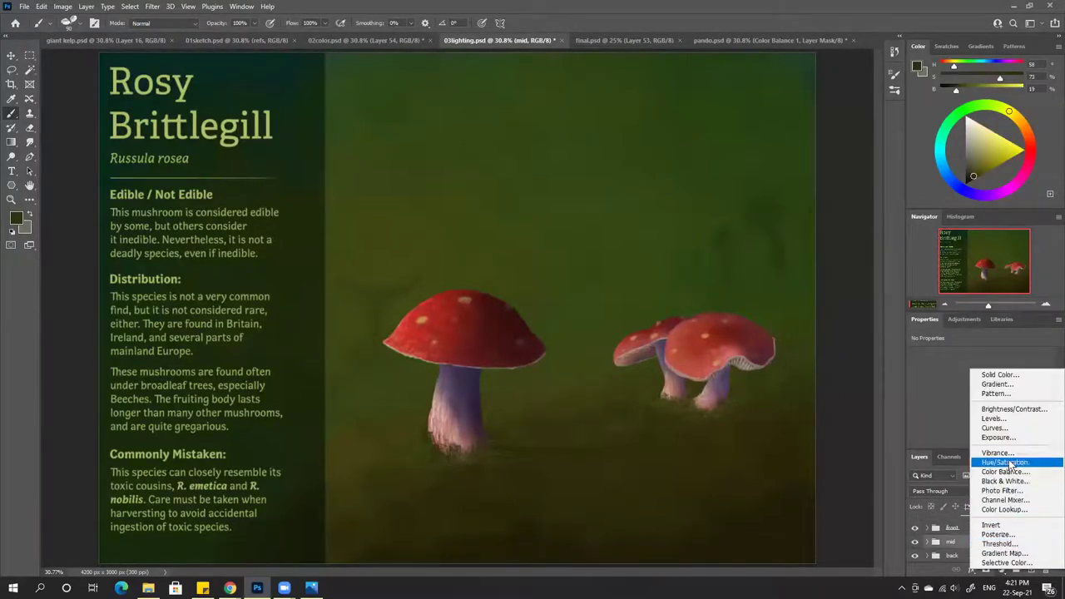
pyautogui.click(1010, 430)
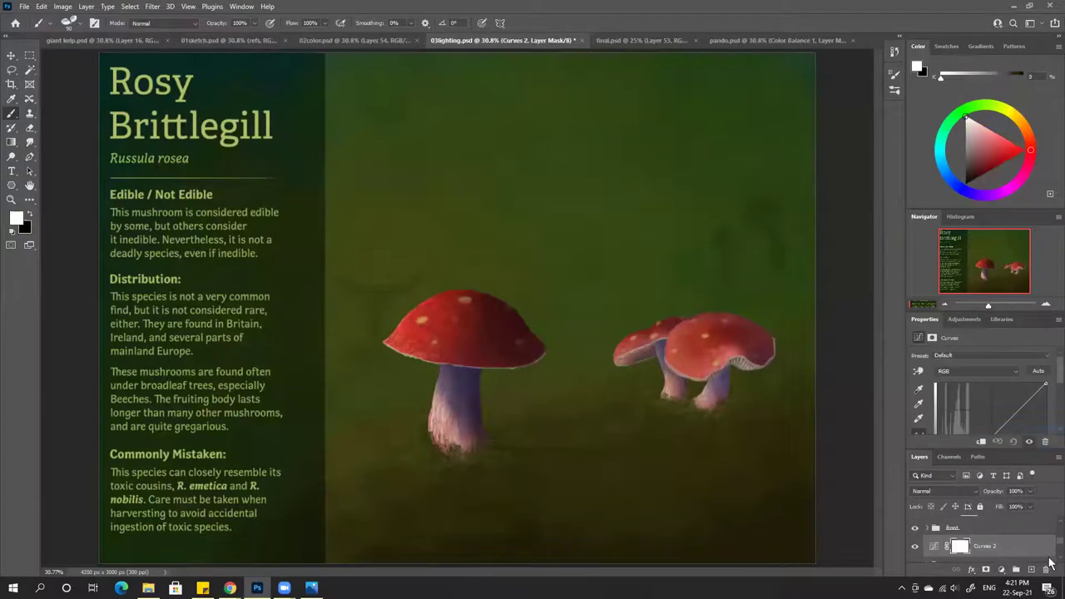
pyautogui.scroll(-1, 1049, 563)
pyautogui.keyDown('alt'); pyautogui.click(1005, 540); pyautogui.keyUp('alt')
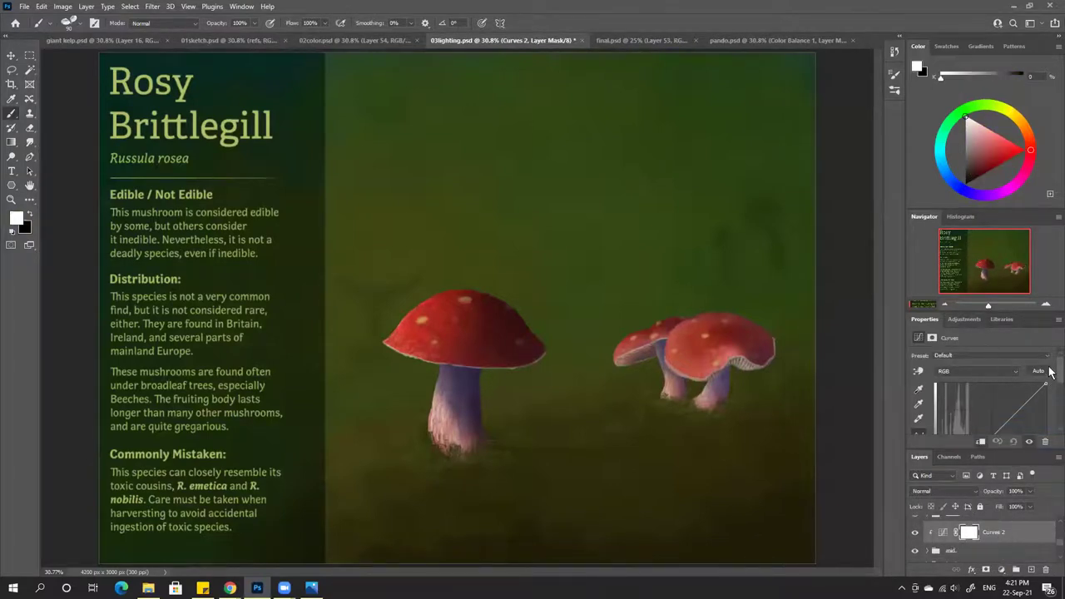
# Apply the Linear Contrast (RGB) preset to the mid group's Curves adjustment and compare the mushroom with and without it
pyautogui.scroll(-1, 1050, 376)
pyautogui.scroll(1, 1050, 376)
pyautogui.click(990, 355)
pyautogui.click(990, 427)
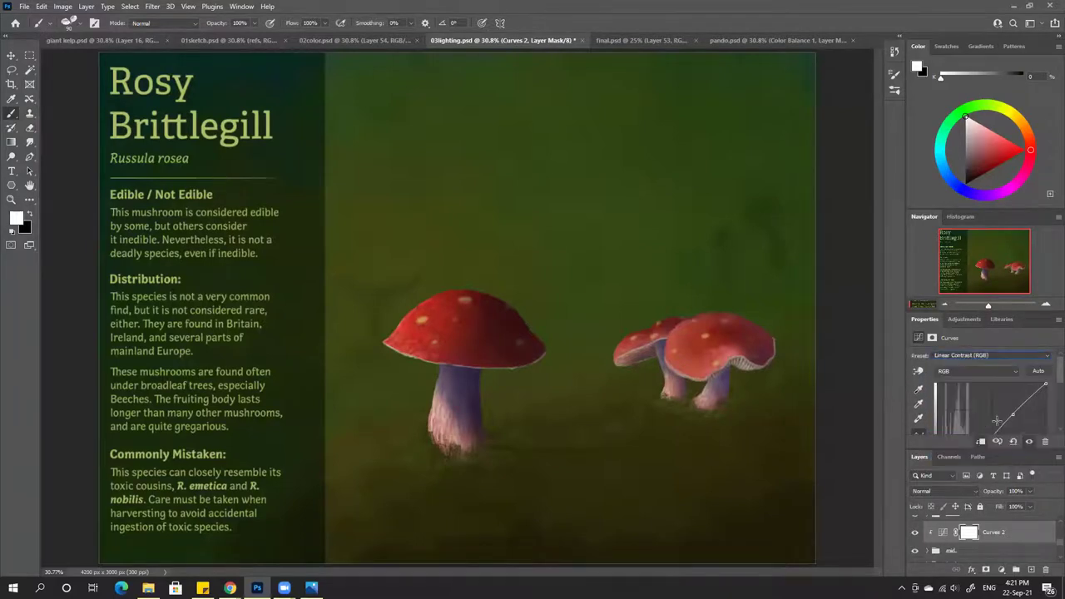
pyautogui.scroll(-2, 1050, 376)
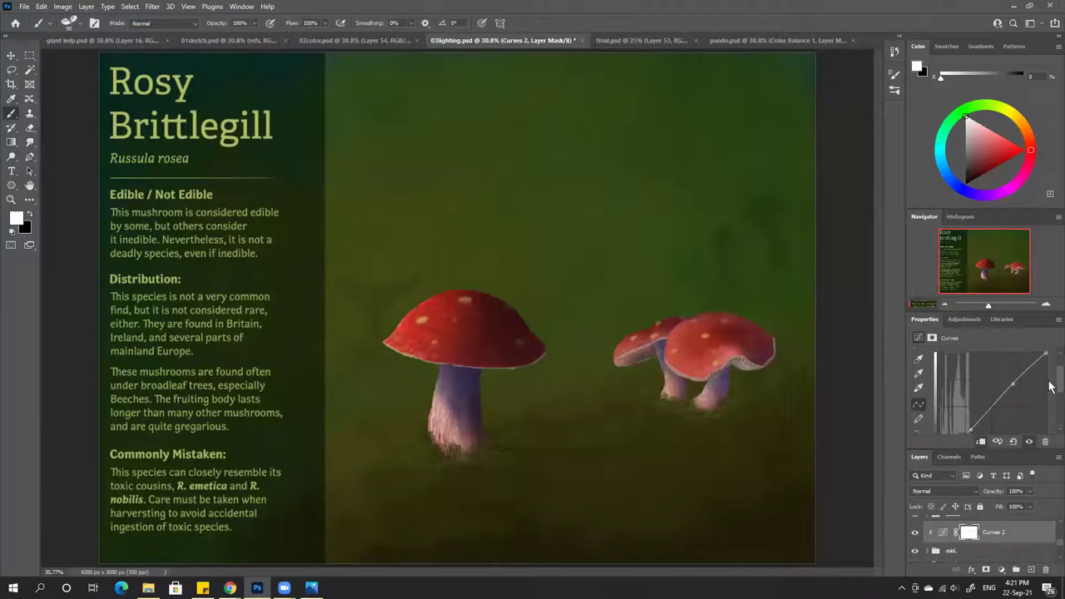
pyautogui.click(916, 533)
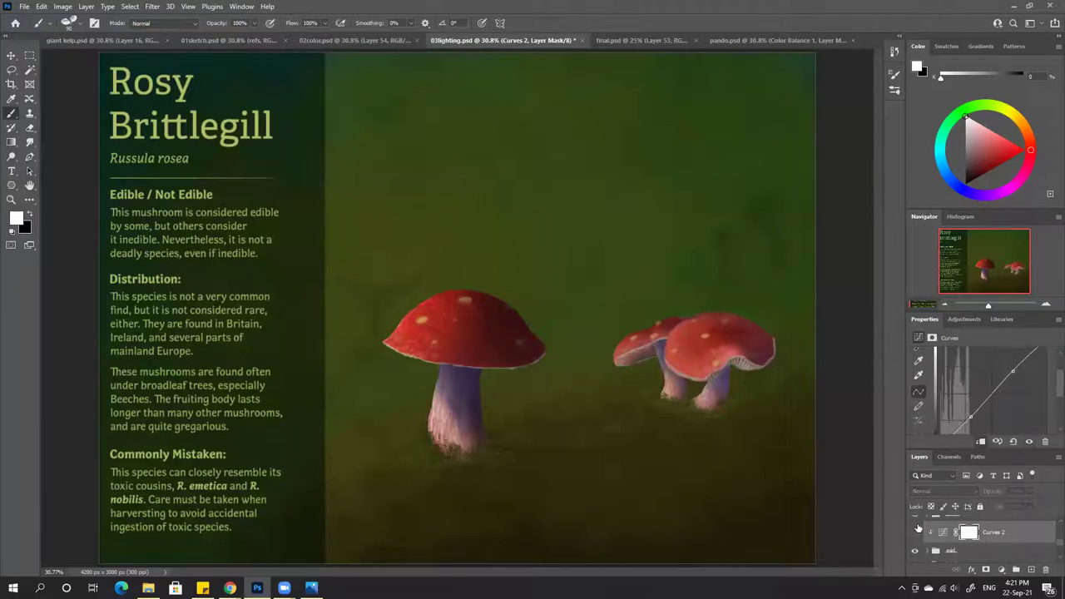
pyautogui.click(915, 530)
# Deepen the shadows and lift the highlights on the mid group's curve, comparing the result with the adjustment hidden
pyautogui.scroll(-2, 1050, 383)
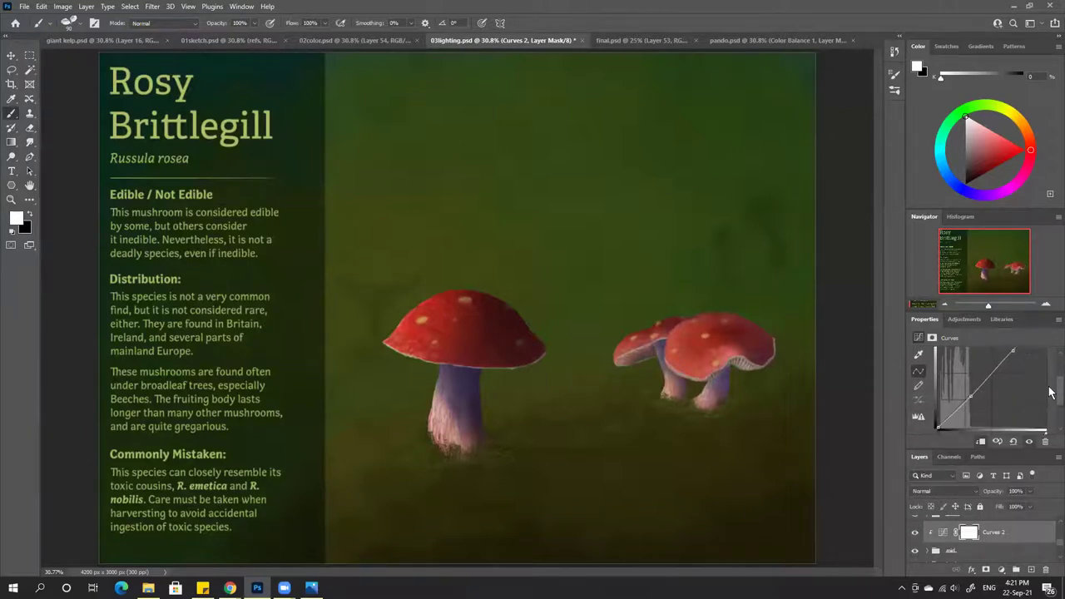
pyautogui.moveTo(970, 403); pyautogui.dragTo(975, 405)
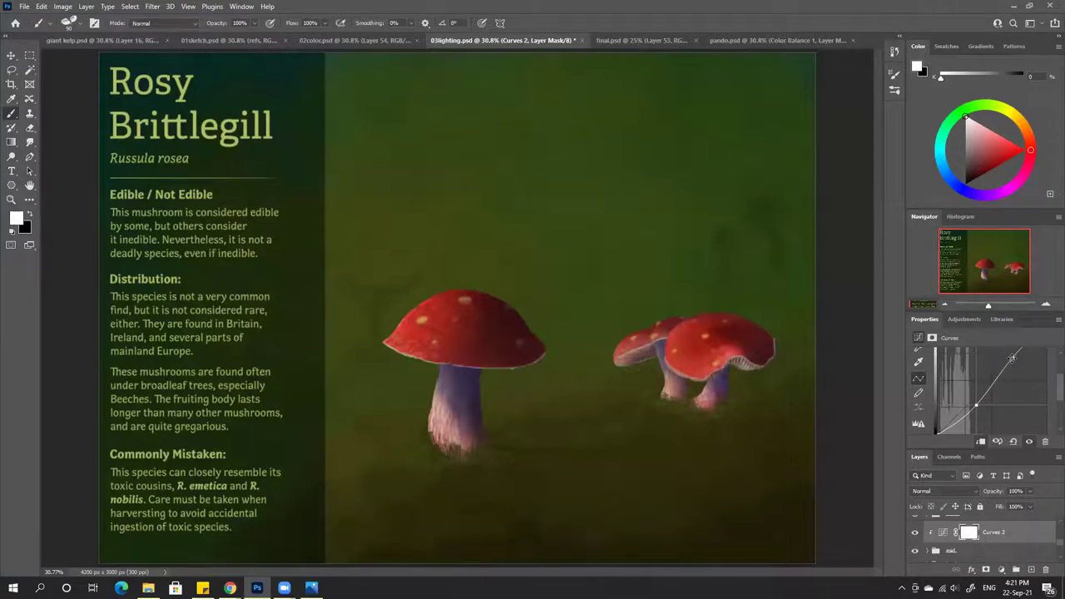
pyautogui.moveTo(1011, 358); pyautogui.dragTo(1009, 354)
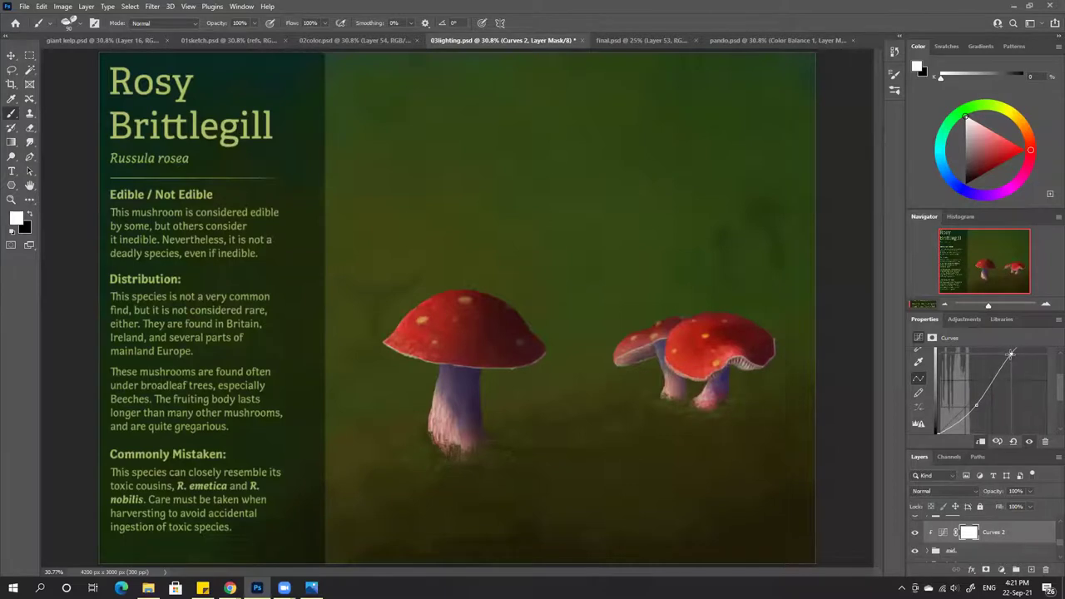
pyautogui.click(917, 533)
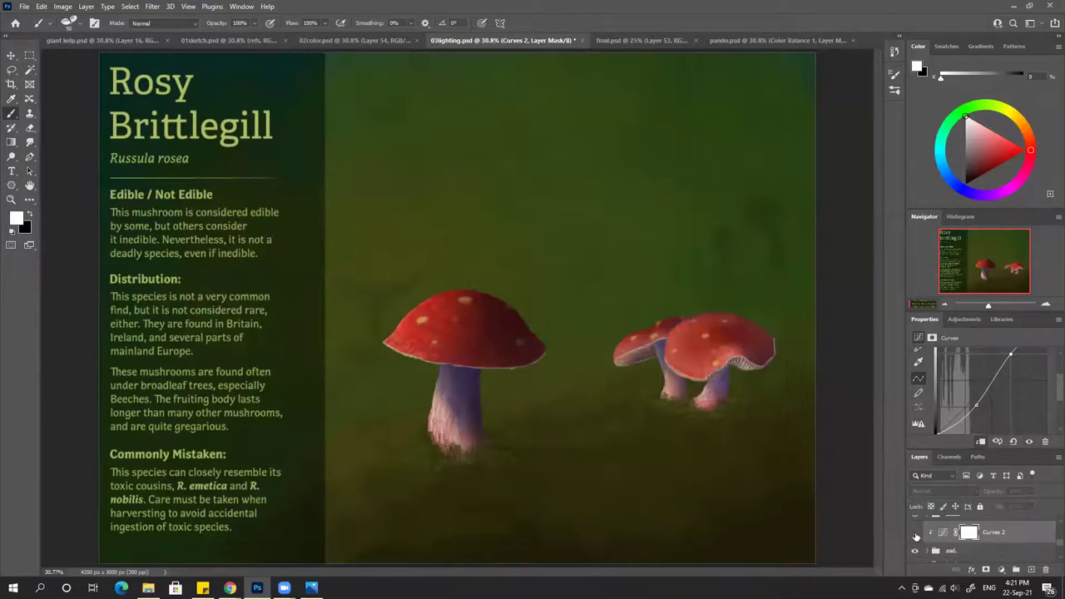
pyautogui.click(919, 534)
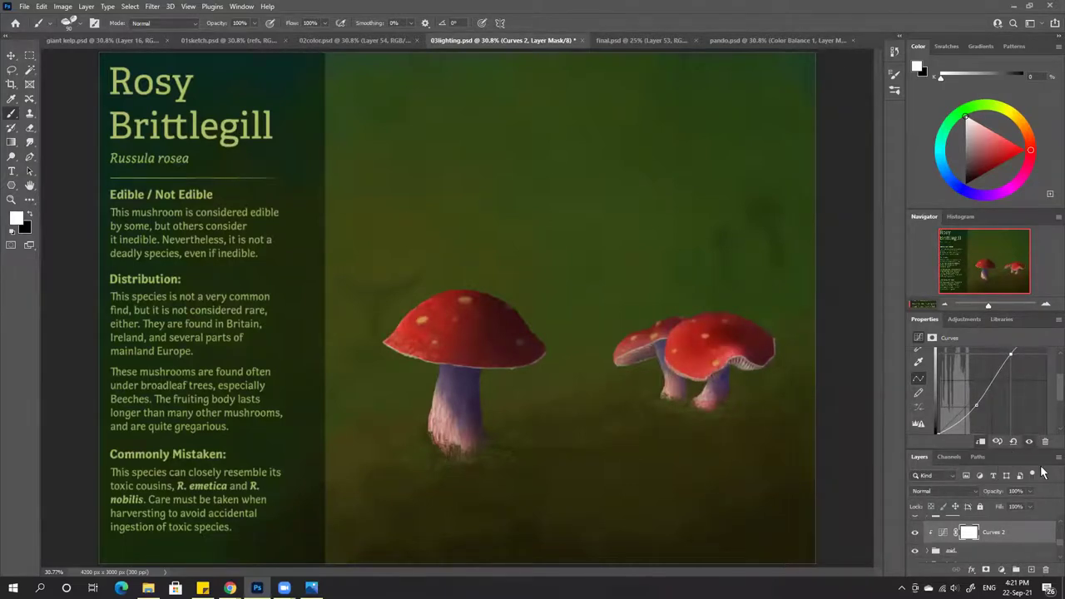
# Add a Curves adjustment layer directly above the back group and clip it to that group
pyautogui.scroll(-2, 1050, 549)
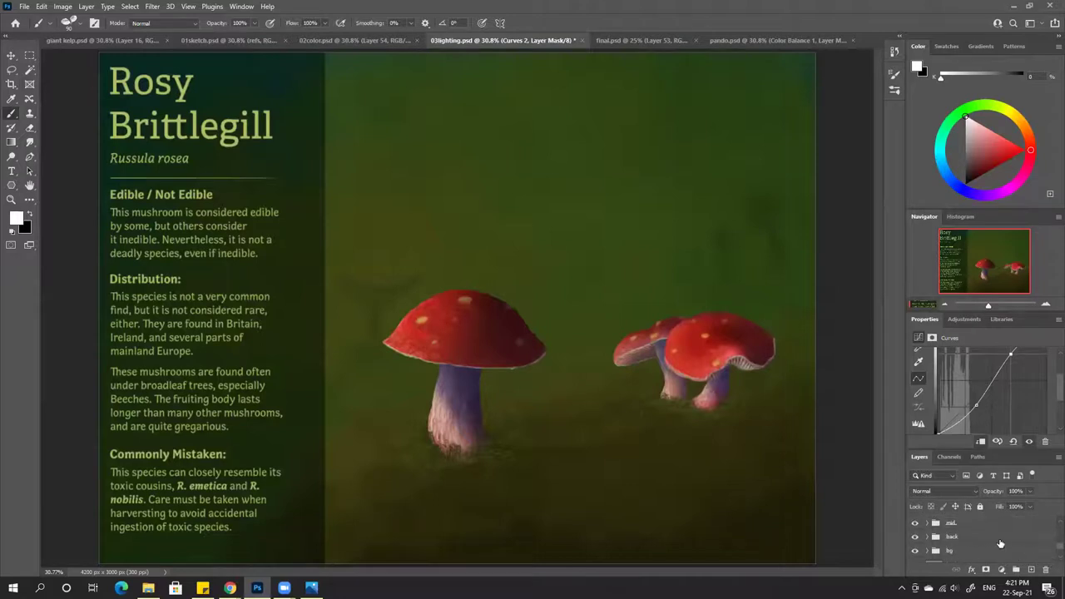
pyautogui.click(1032, 538)
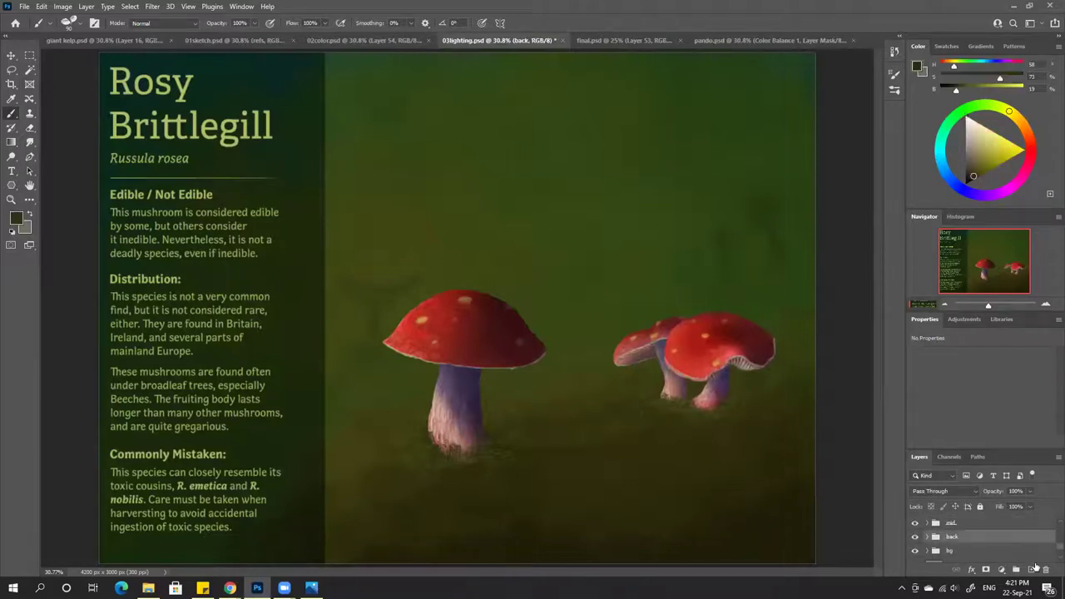
pyautogui.click(1016, 570)
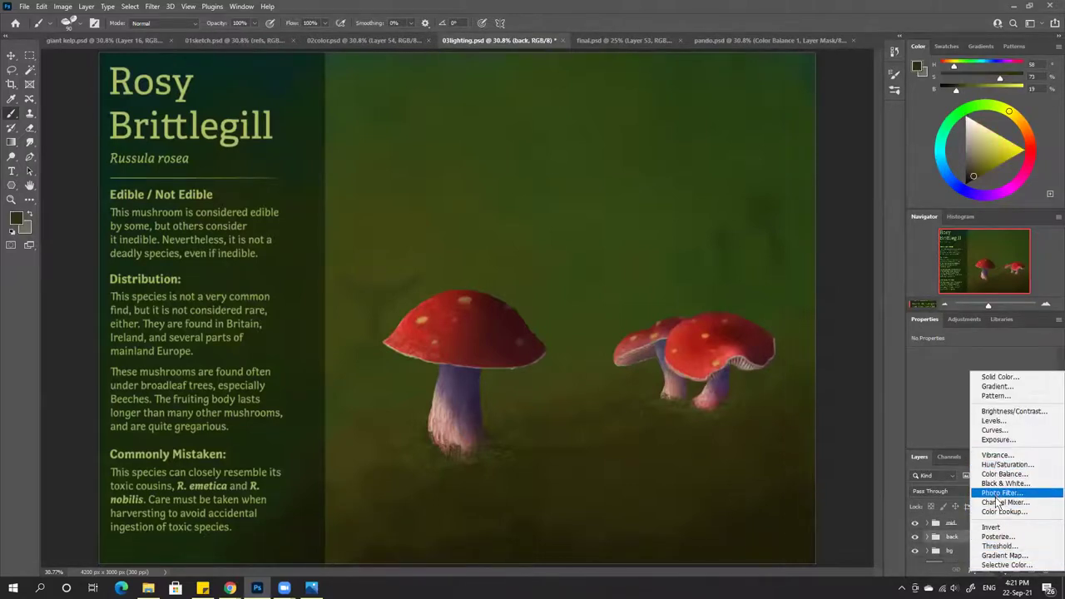
pyautogui.click(1001, 433)
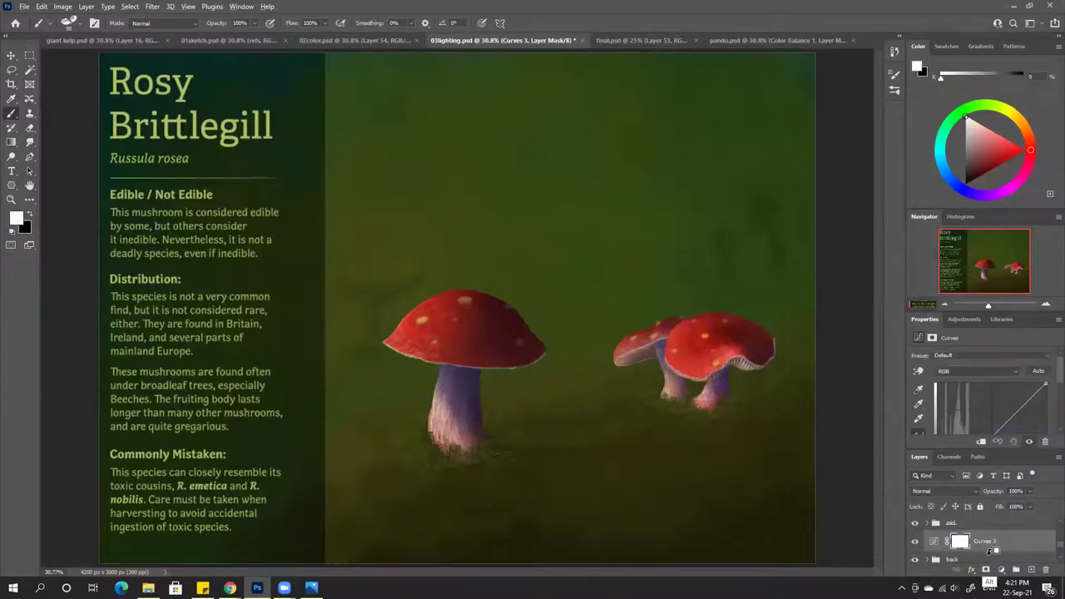
pyautogui.click(981, 441)
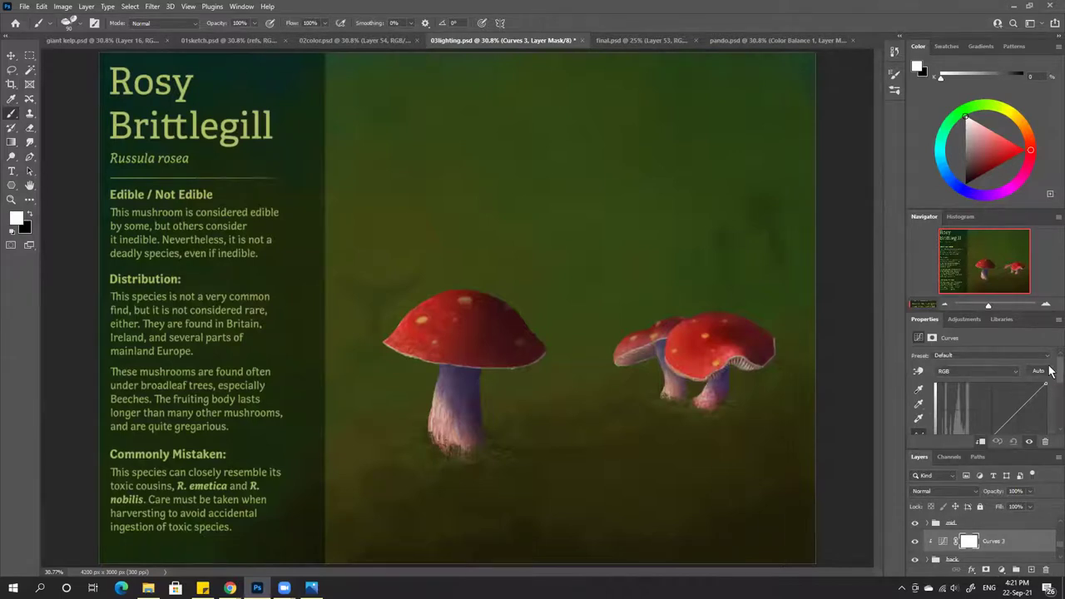
# Apply the Linear Contrast (RGB) preset to the back group's curve, lift its upper point and shift its shadow point for slightly more contrast
pyautogui.click(949, 355)
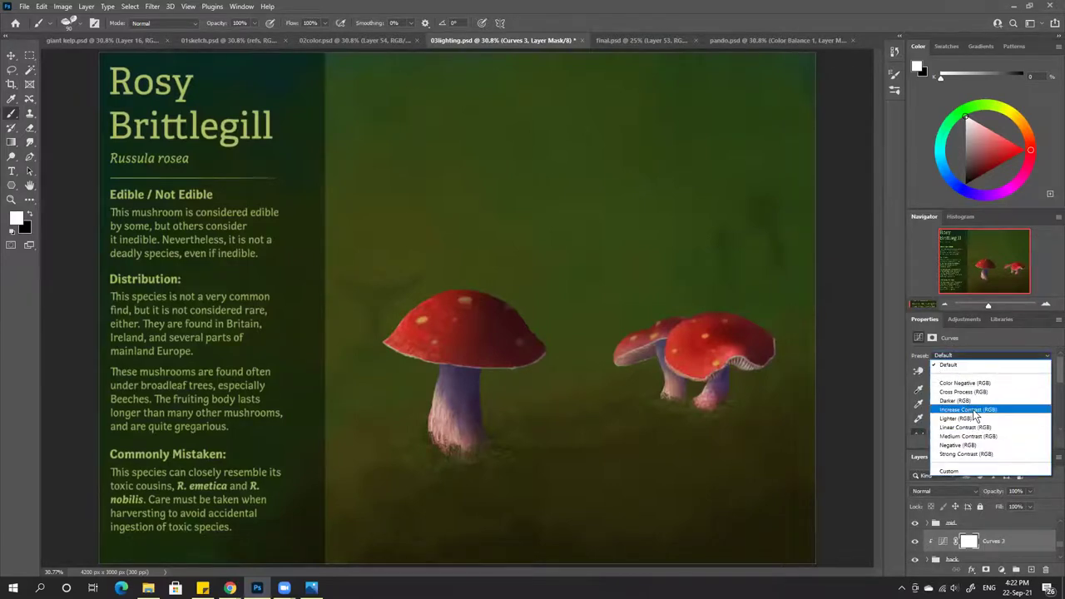
pyautogui.click(965, 428)
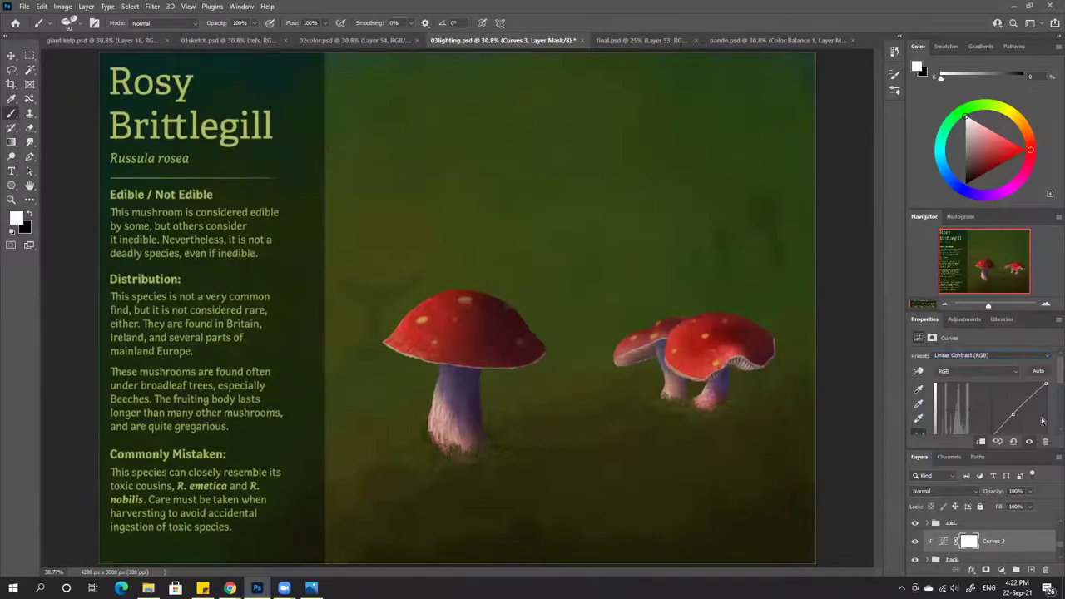
pyautogui.scroll(-1, 1052, 559)
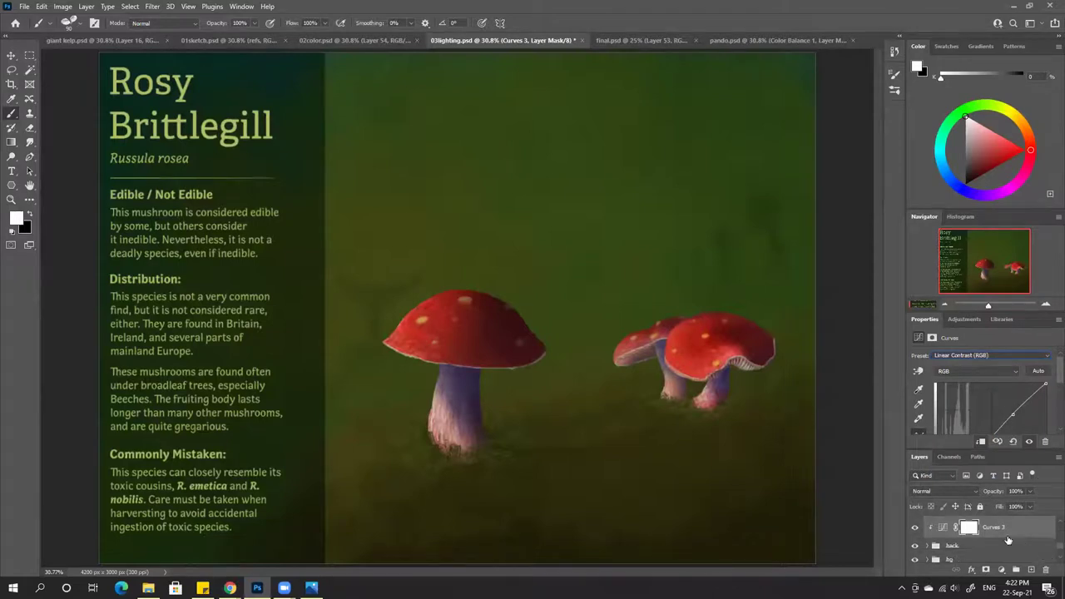
pyautogui.scroll(-3, 1049, 374)
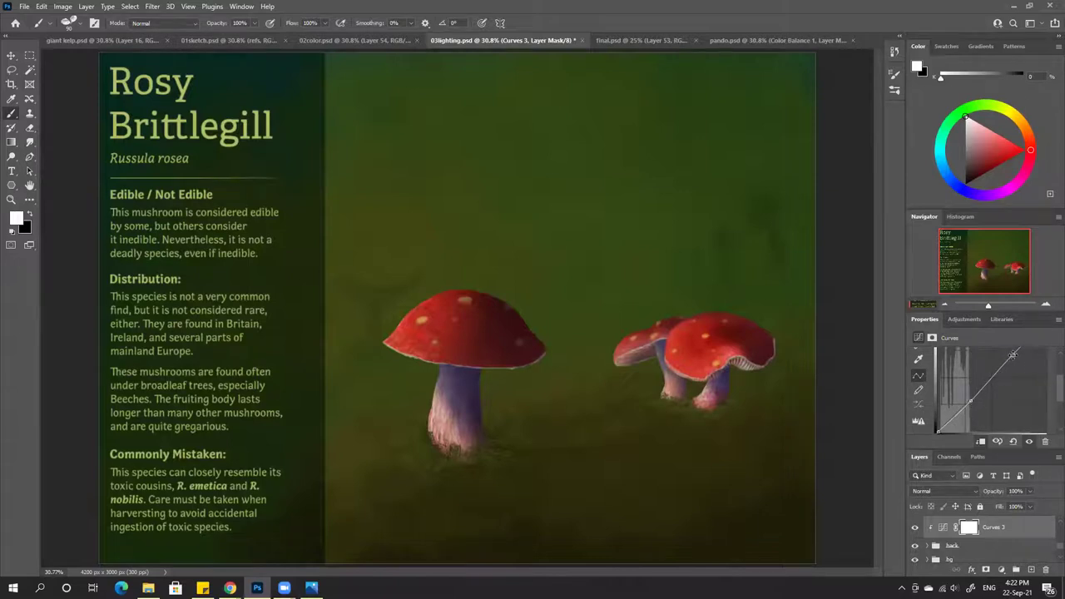
pyautogui.moveTo(1014, 355); pyautogui.dragTo(1008, 353)
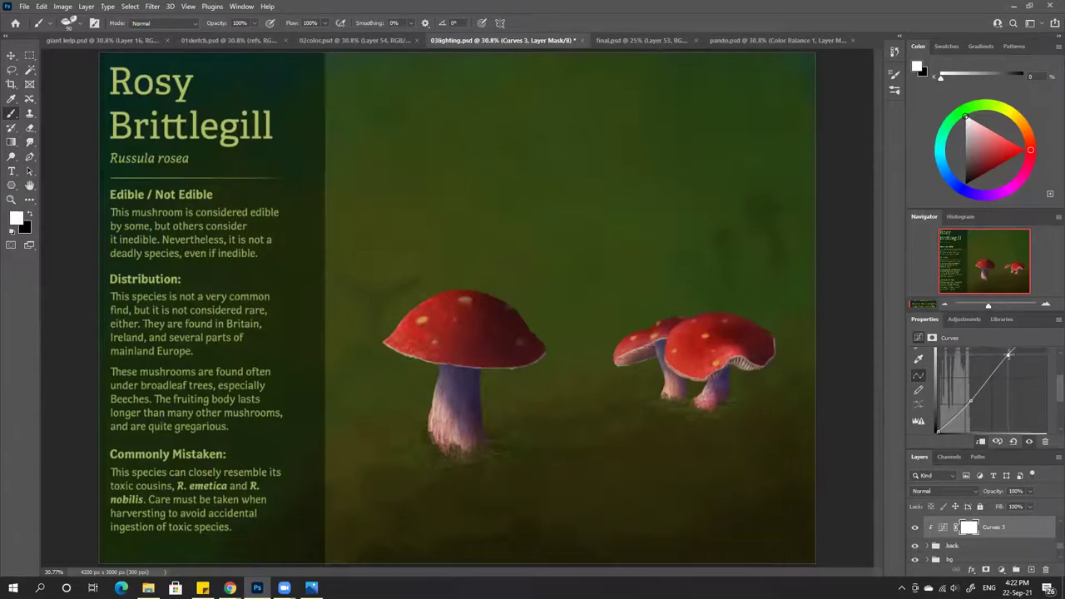
pyautogui.moveTo(970, 401); pyautogui.dragTo(973, 401)
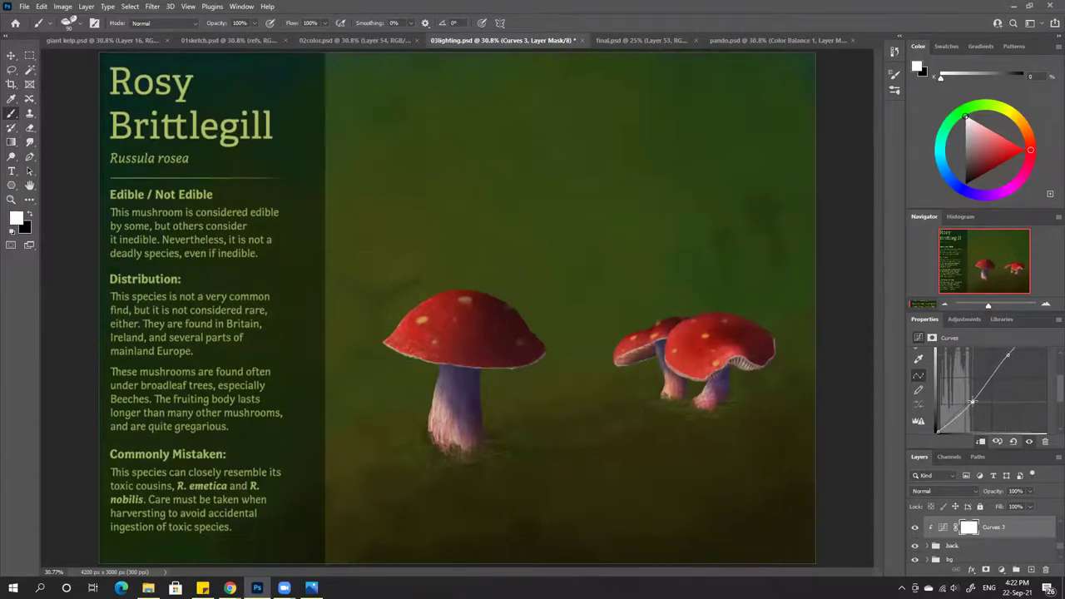
# Check the values of all the mushrooms in a grayscale proof preview
pyautogui.hotkey('ctrl', 'y')
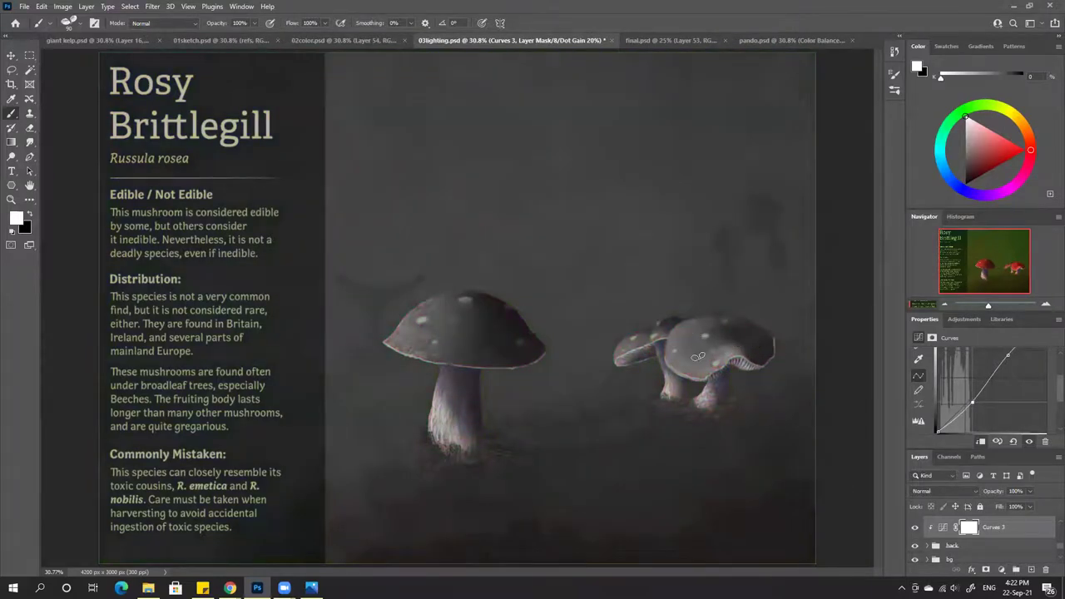
# Compare the back and front groups in grayscale with their clipped Curves adjustments hidden and shown
pyautogui.doubleClick(932, 319)
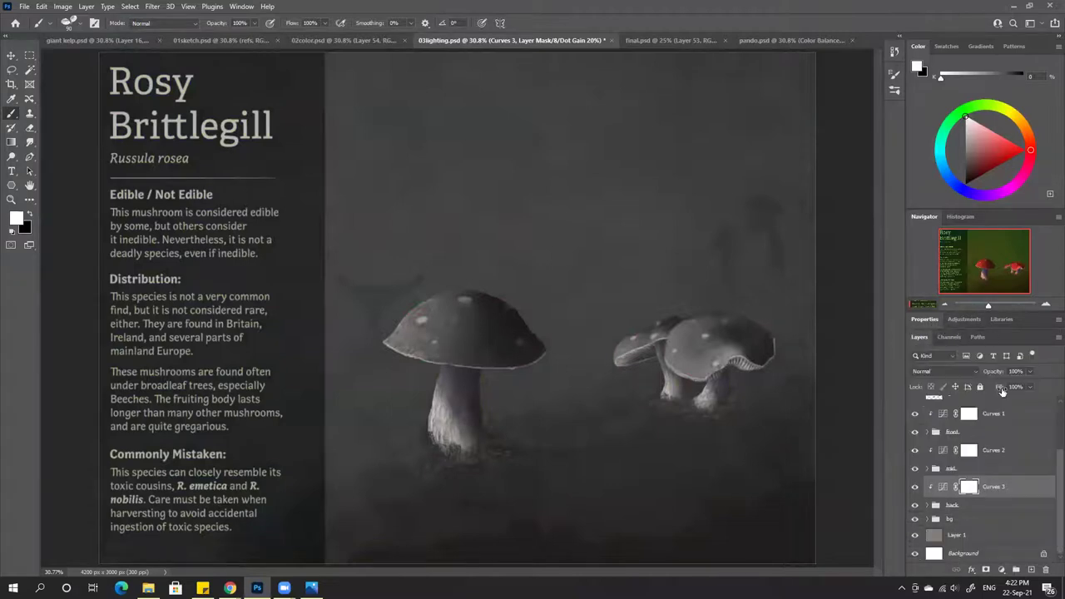
pyautogui.click(915, 486)
pyautogui.click(915, 487)
pyautogui.scroll(1, 1044, 459)
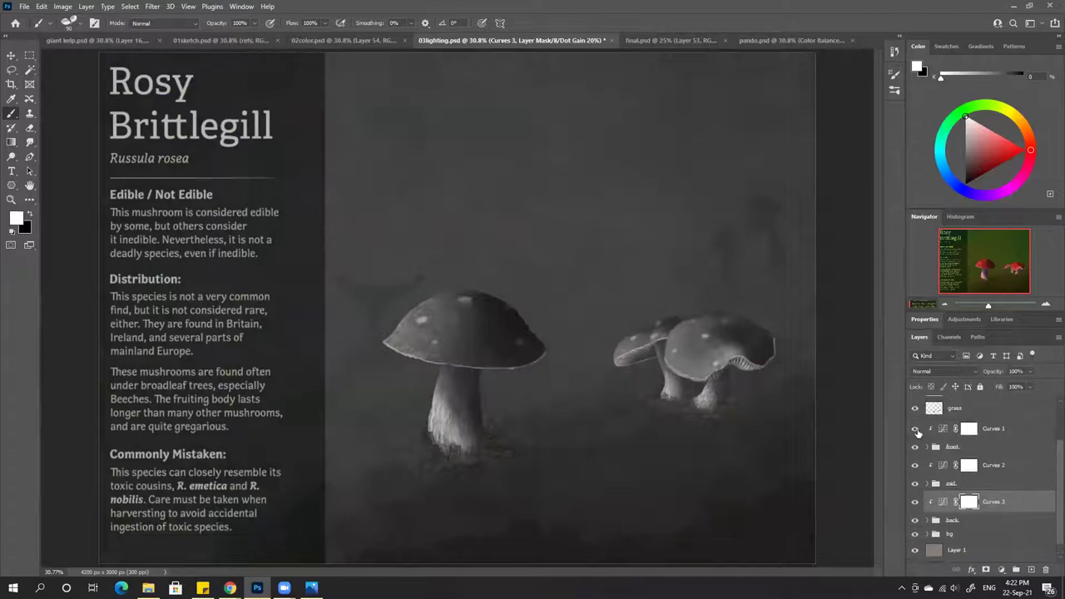
pyautogui.click(915, 428)
pyautogui.click(916, 433)
# Compare the mid group with its Curves adjustment hidden and shown in grayscale and colour, ending in full colour
pyautogui.click(915, 466)
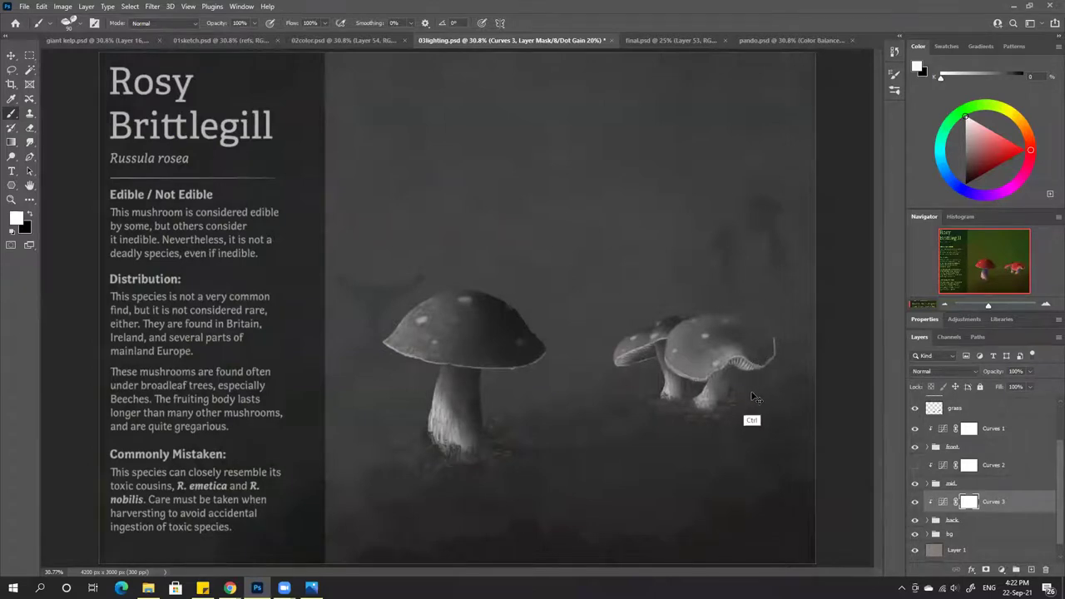
pyautogui.hotkey('ctrl', 'y')
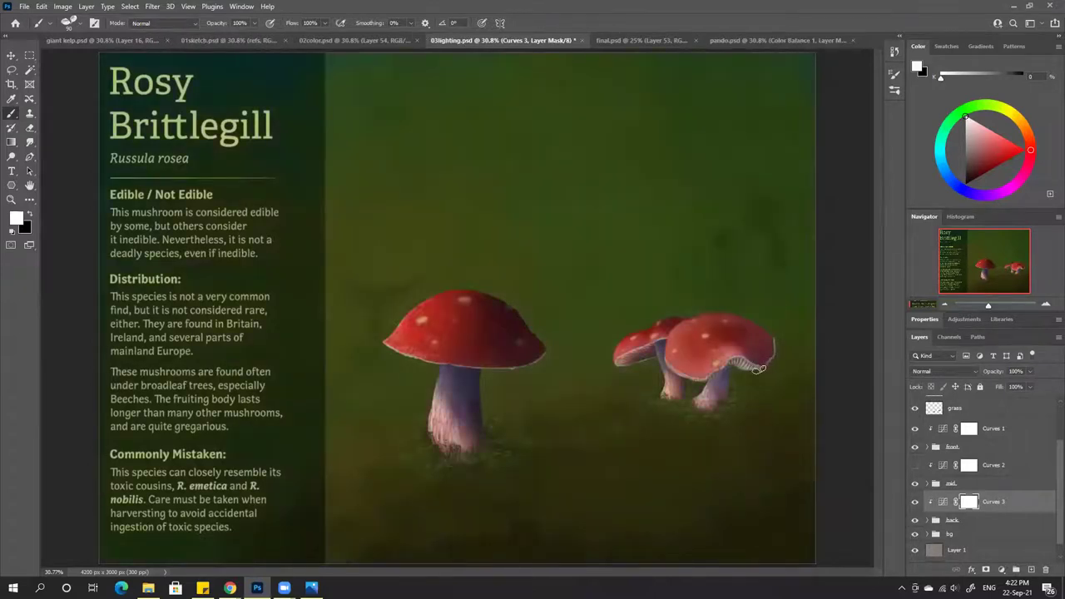
pyautogui.hotkey('ctrl', 'y')
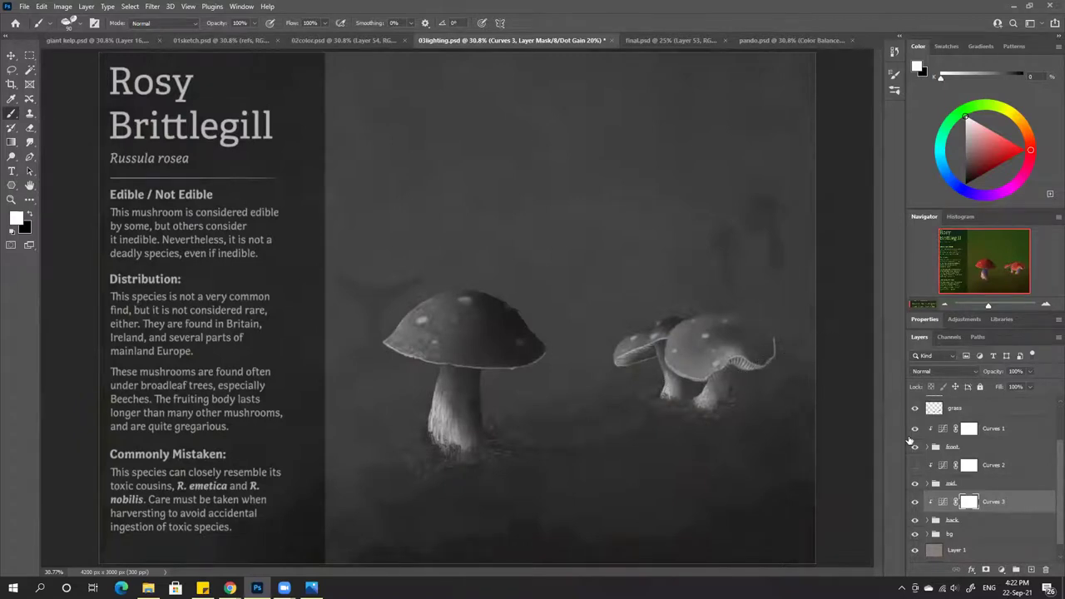
pyautogui.click(915, 465)
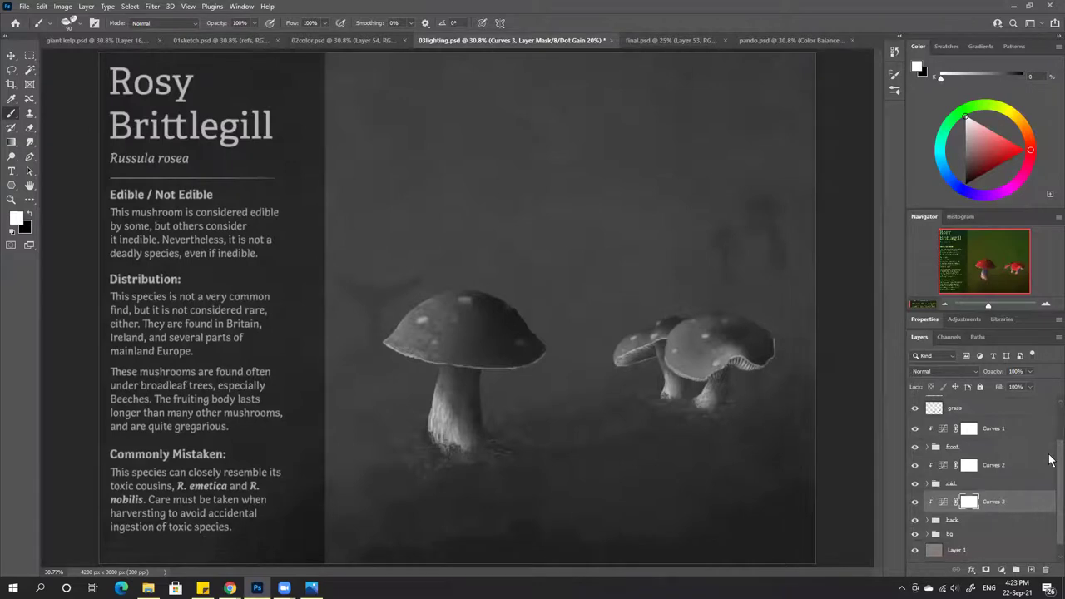
pyautogui.scroll(2, 1050, 460)
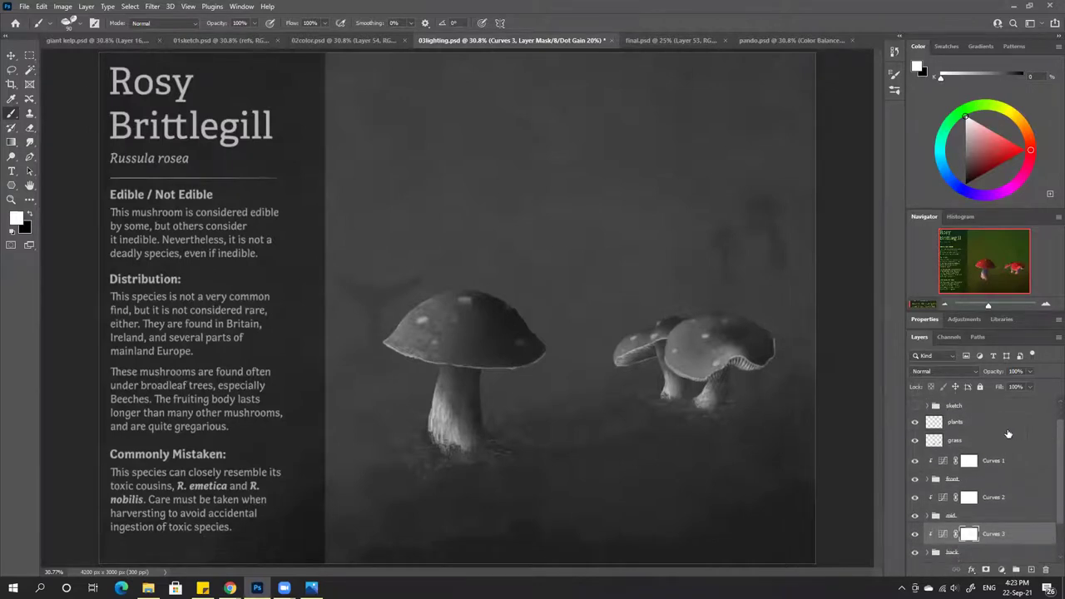
pyautogui.hotkey('ctrl', 'y')
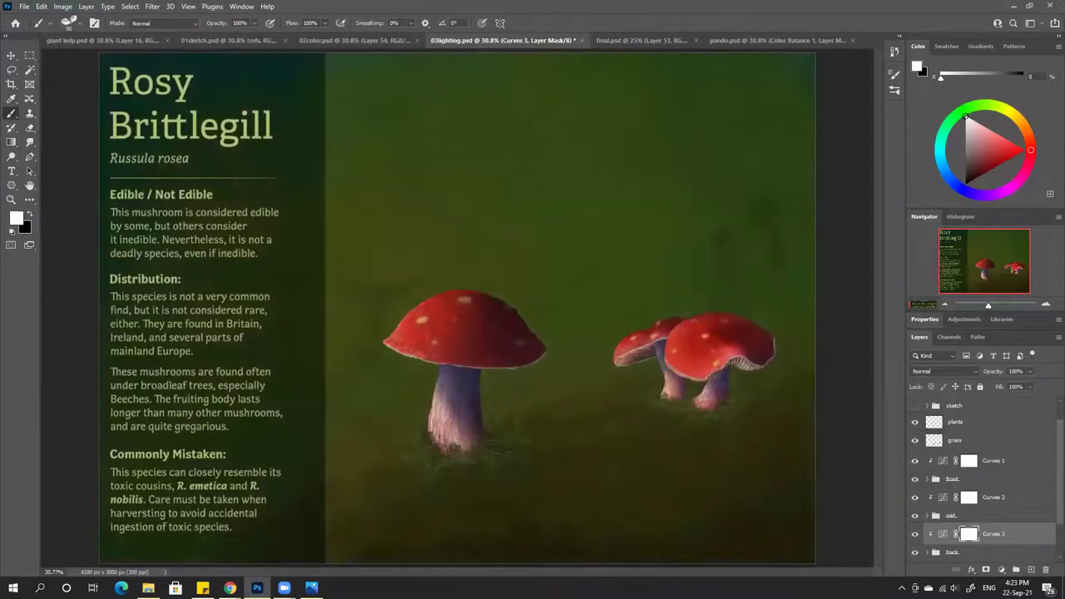
# Select the plants layer in 03lighting.psd and review the lighting in final.psd for reference
pyautogui.scroll(1, 1050, 437)
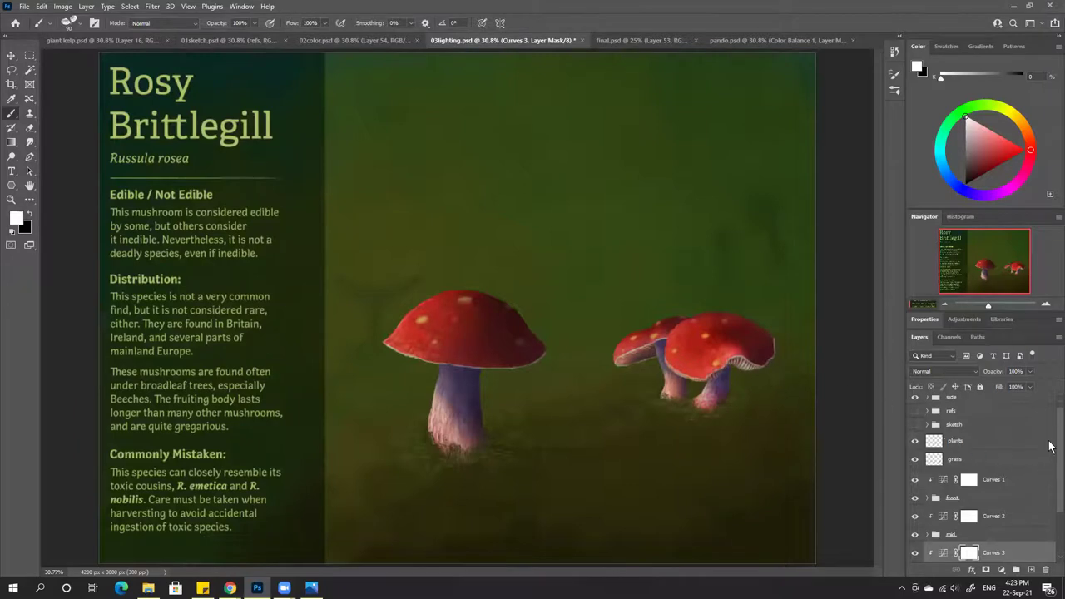
pyautogui.click(992, 447)
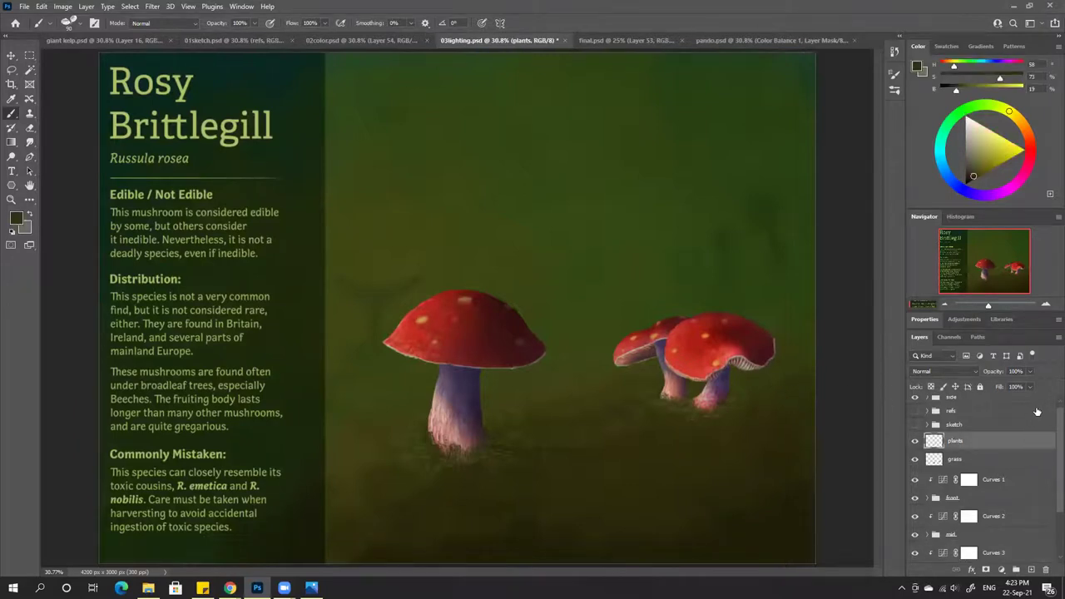
pyautogui.click(753, 40)
pyautogui.click(624, 40)
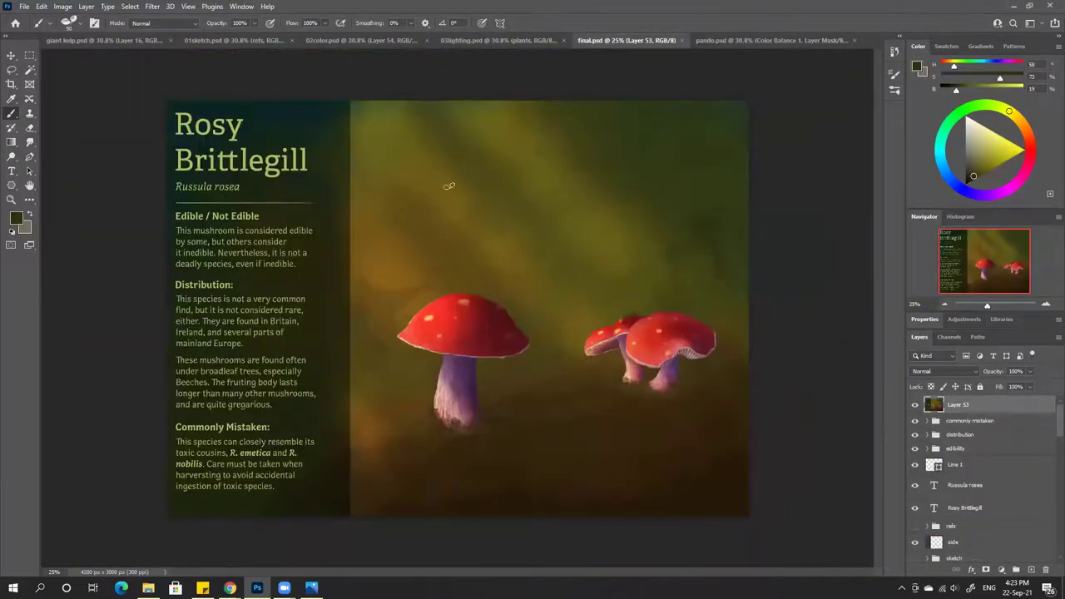
pyautogui.click(470, 39)
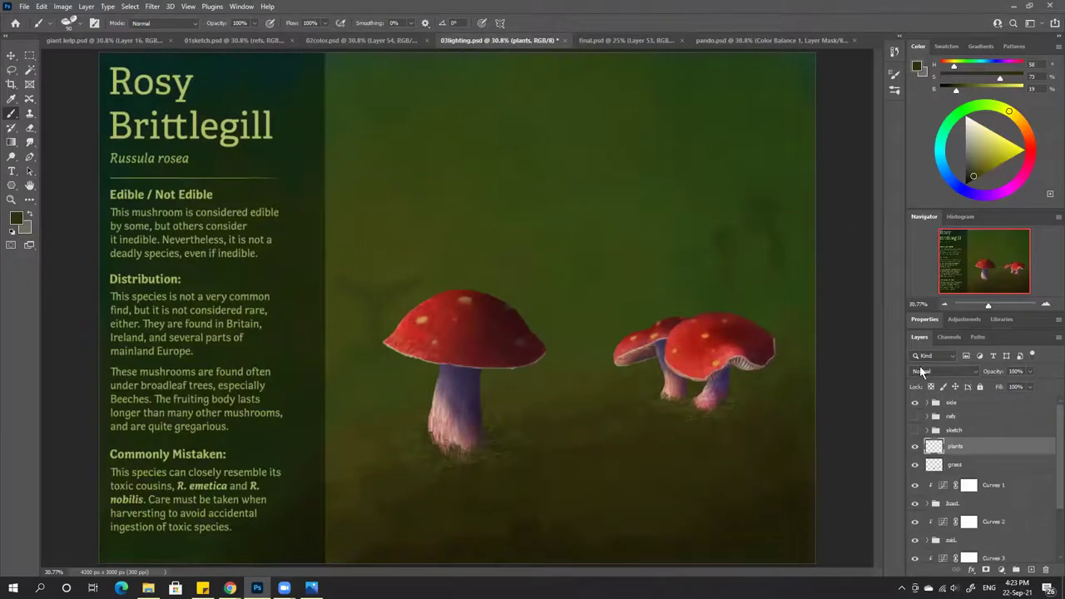
# Add a Color Balance adjustment layer above the plants layer with midtones at +12 Cyan–Red and -10 Magenta–Green
pyautogui.click(1001, 571)
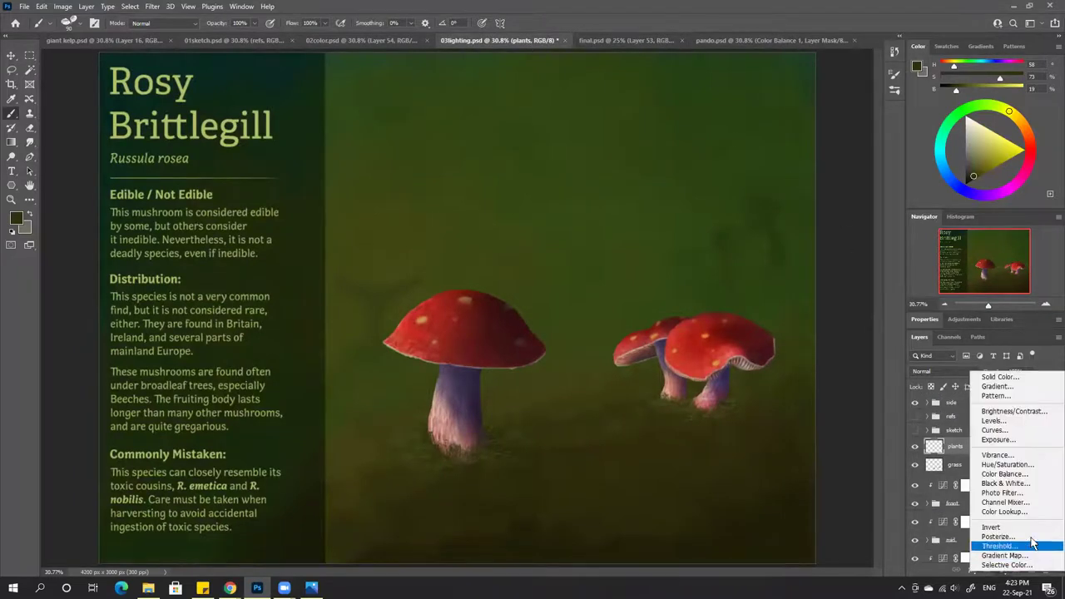
pyautogui.click(1002, 473)
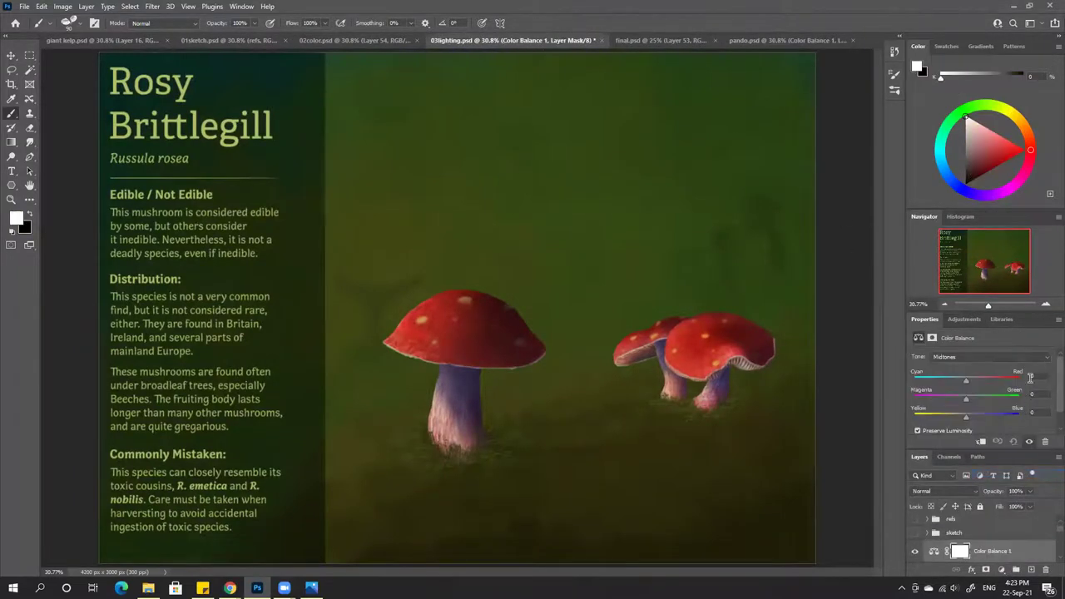
pyautogui.moveTo(969, 377); pyautogui.dragTo(972, 376)
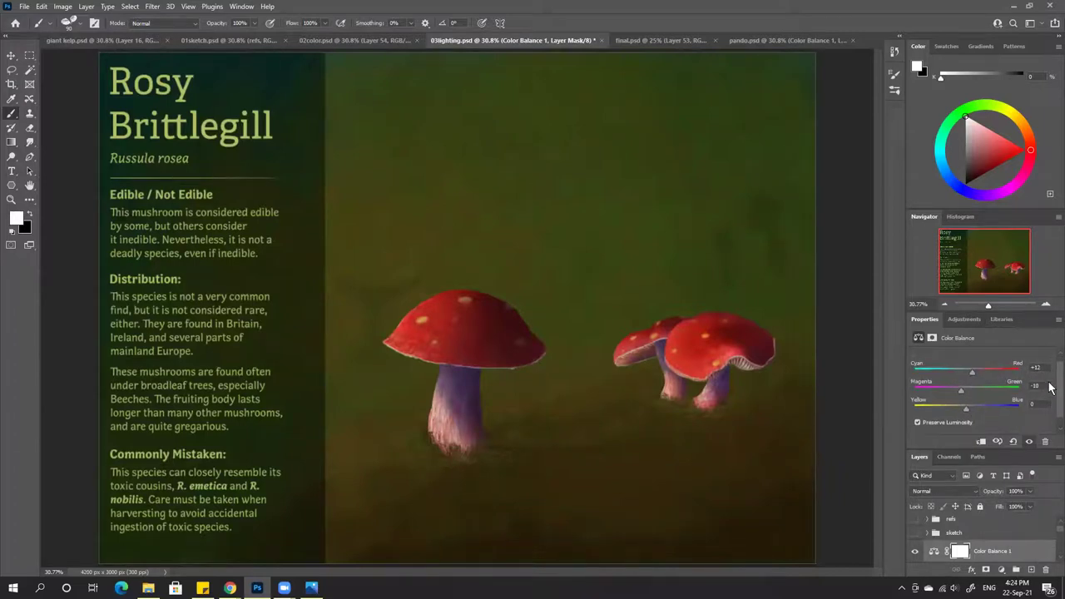
# Compare the image with the colour balance hidden and with final.psd, and fine-tune the Magenta–Green balance
pyautogui.click(914, 552)
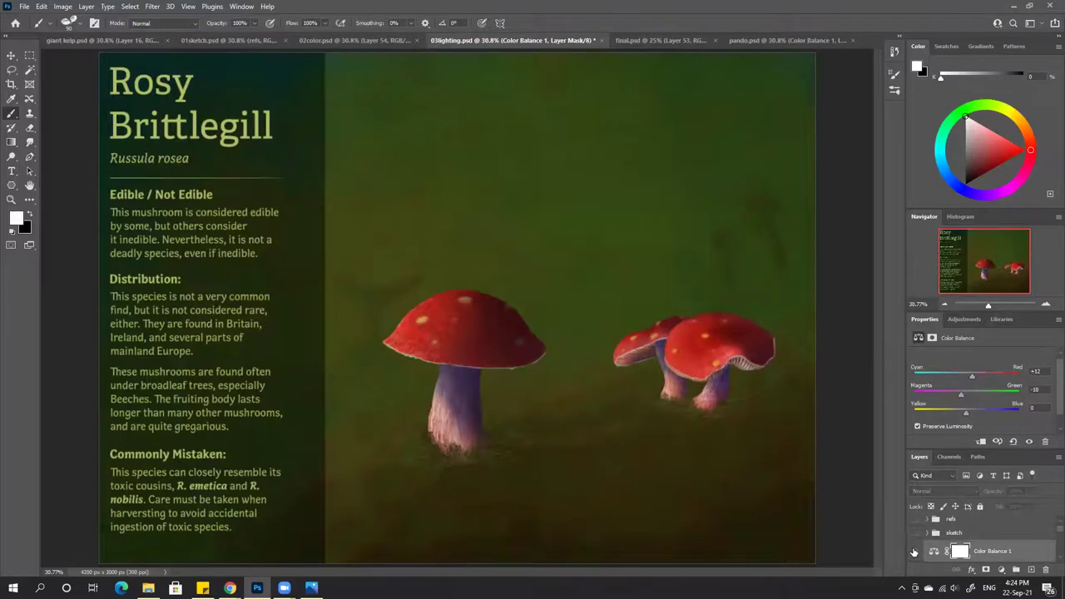
pyautogui.click(915, 551)
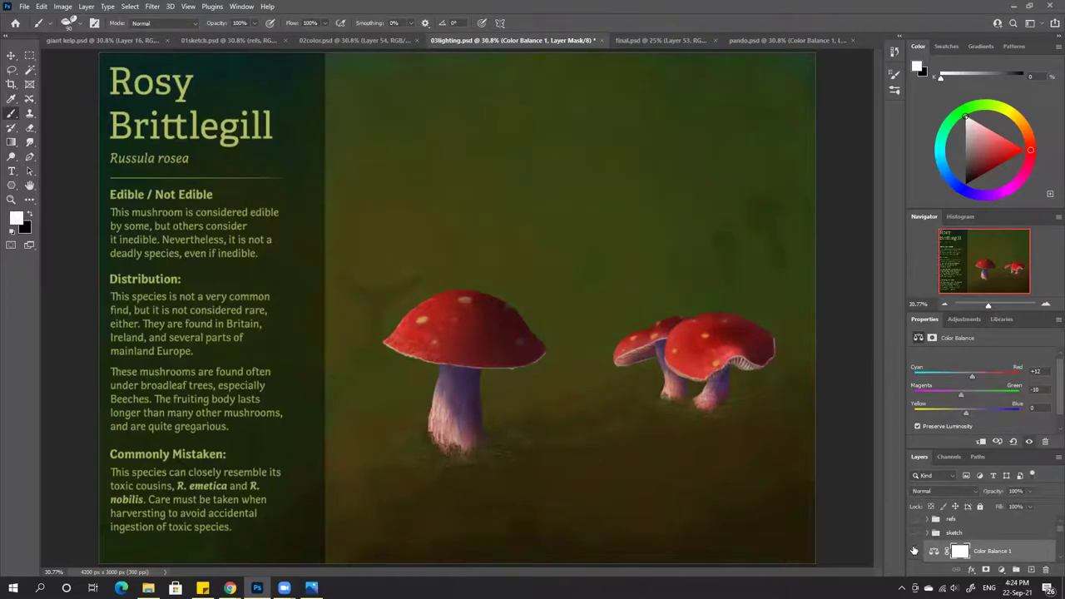
pyautogui.click(654, 41)
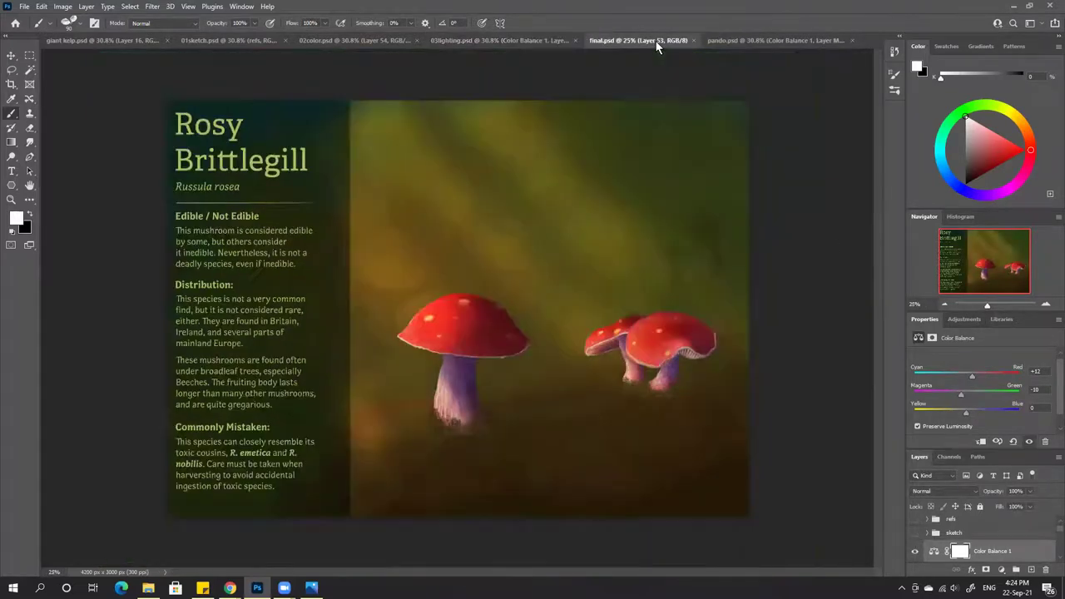
pyautogui.click(499, 43)
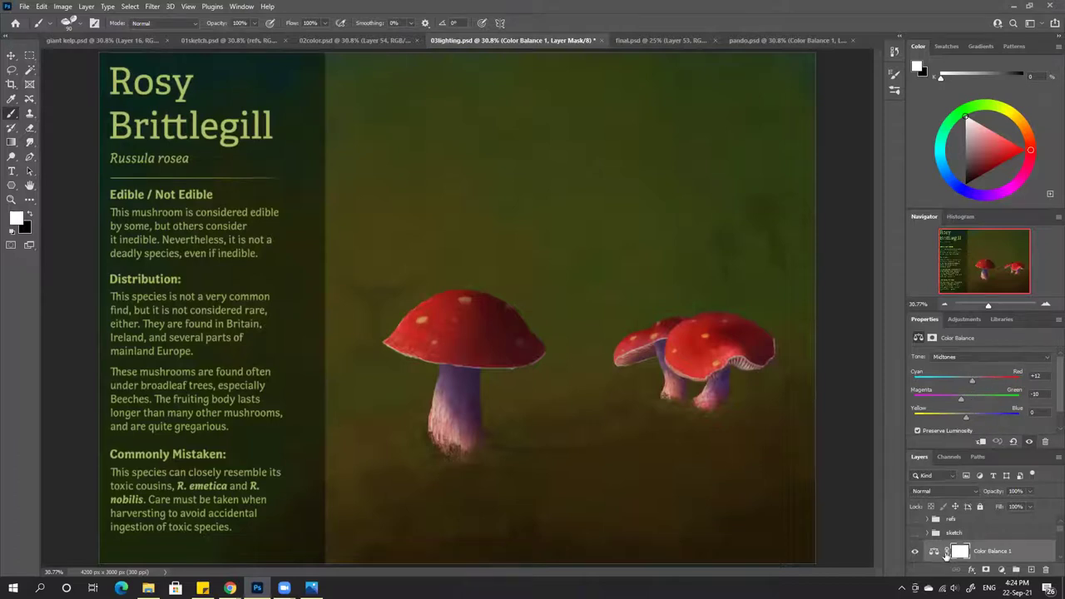
pyautogui.scroll(-1, 1049, 562)
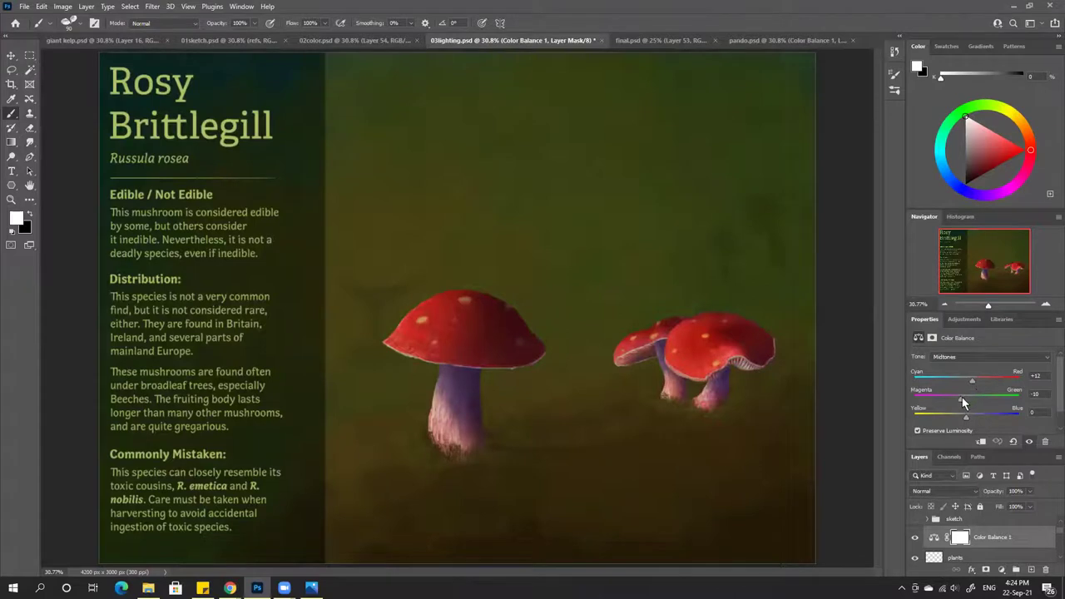
pyautogui.moveTo(961, 396); pyautogui.dragTo(963, 395)
# Add a new layer above the Color Balance adjustment and choose a soft round brush from General Brushes
pyautogui.click(1030, 570)
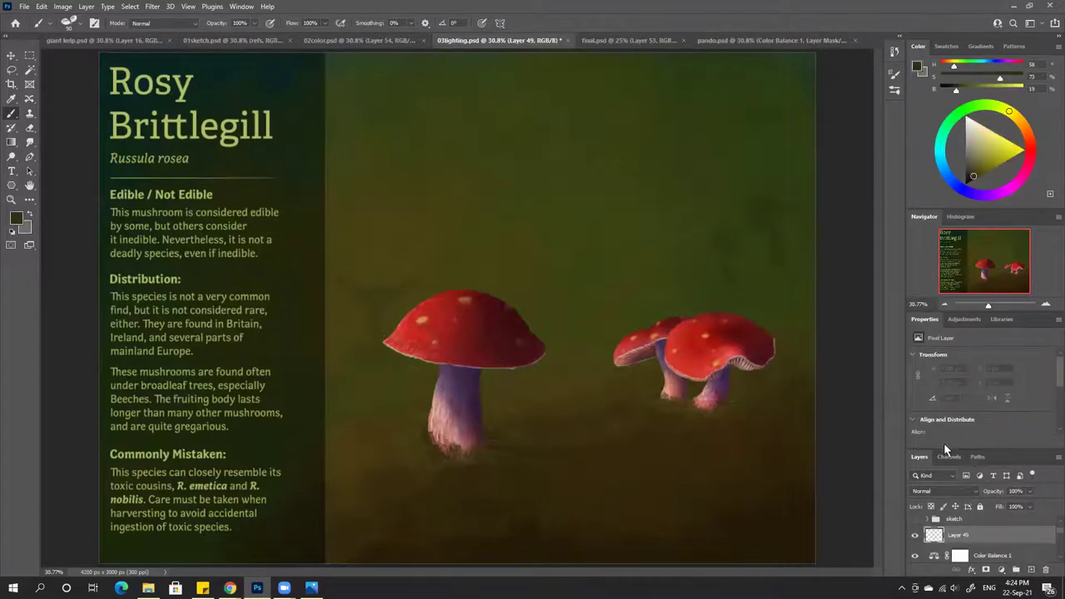
pyautogui.keyDown('alt'); pyautogui.click(834, 398); pyautogui.keyUp('alt')
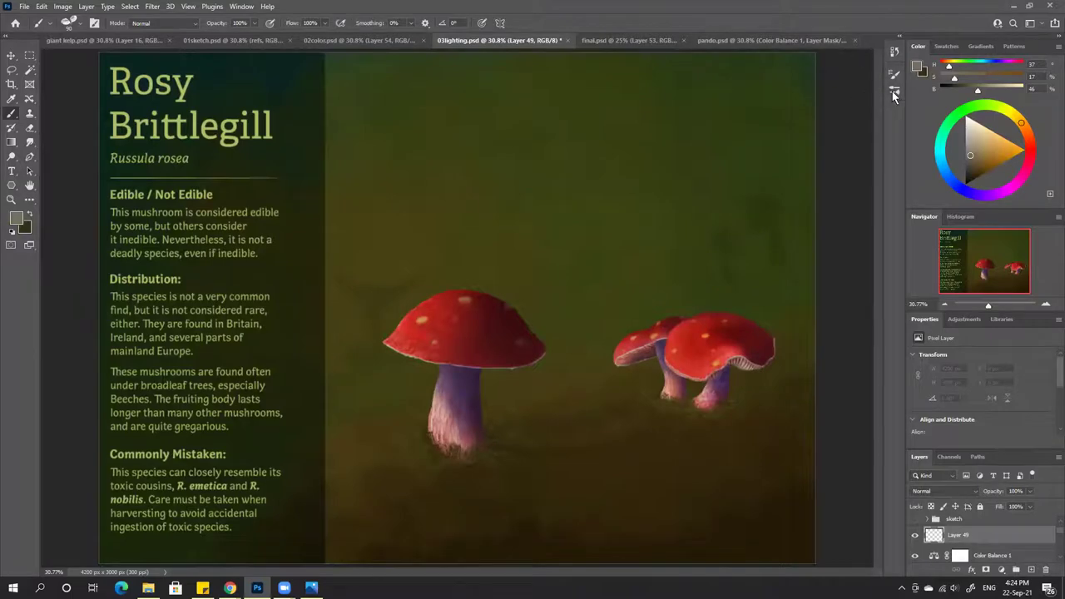
pyautogui.click(894, 92)
pyautogui.moveTo(879, 293); pyautogui.dragTo(879, 151)
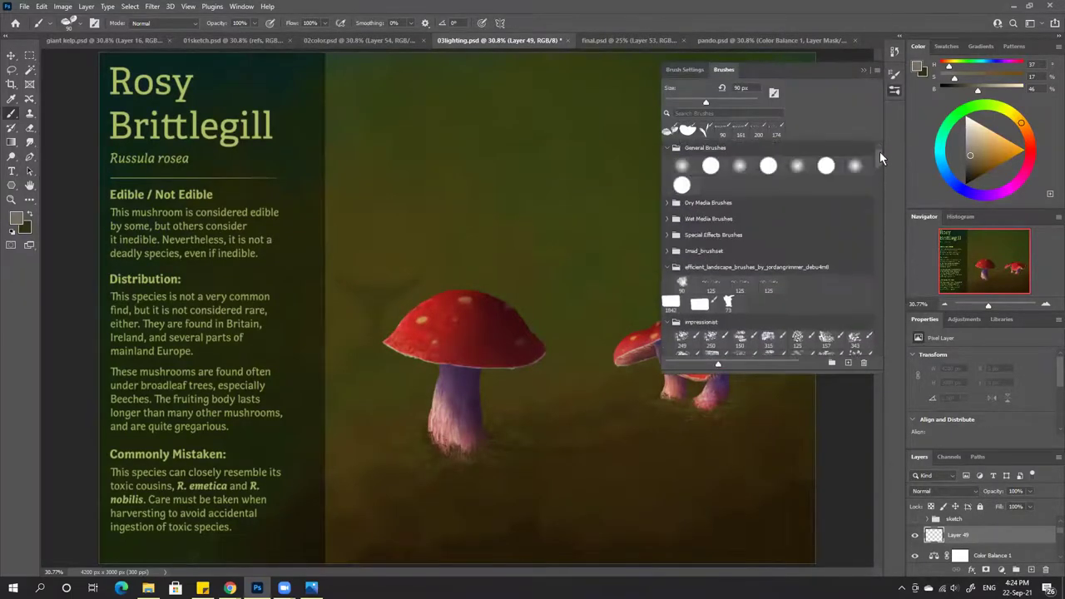
pyautogui.click(799, 167)
pyautogui.click(862, 70)
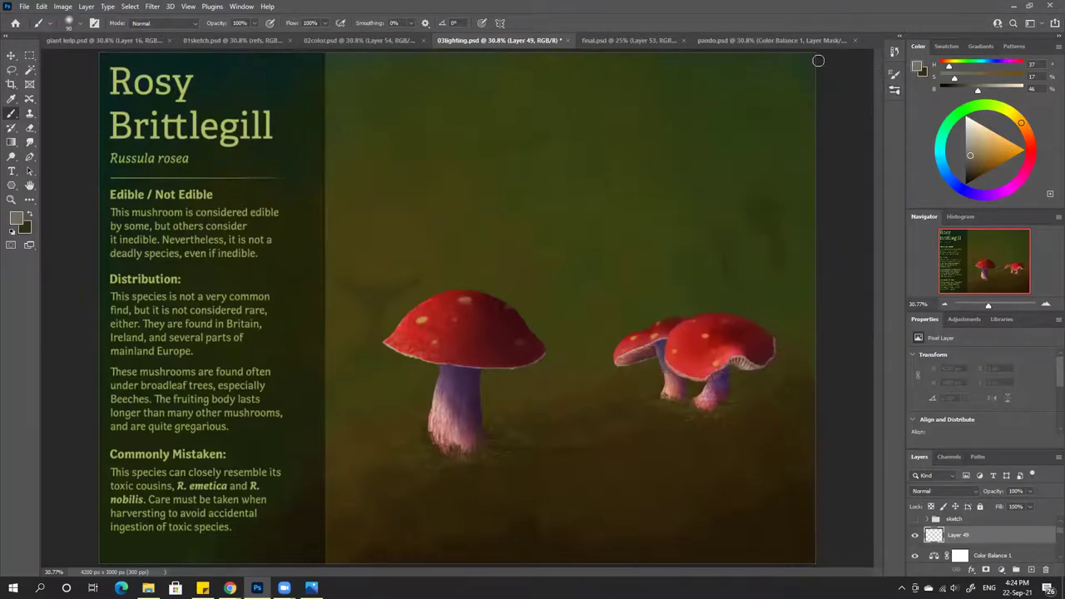
# Sample the olive background tone, shift it to a warm orange (H 35, S 74, B 66) and enlarge the brush to 600 px
pyautogui.keyDown('alt'); pyautogui.click(403, 218); pyautogui.keyUp('alt')
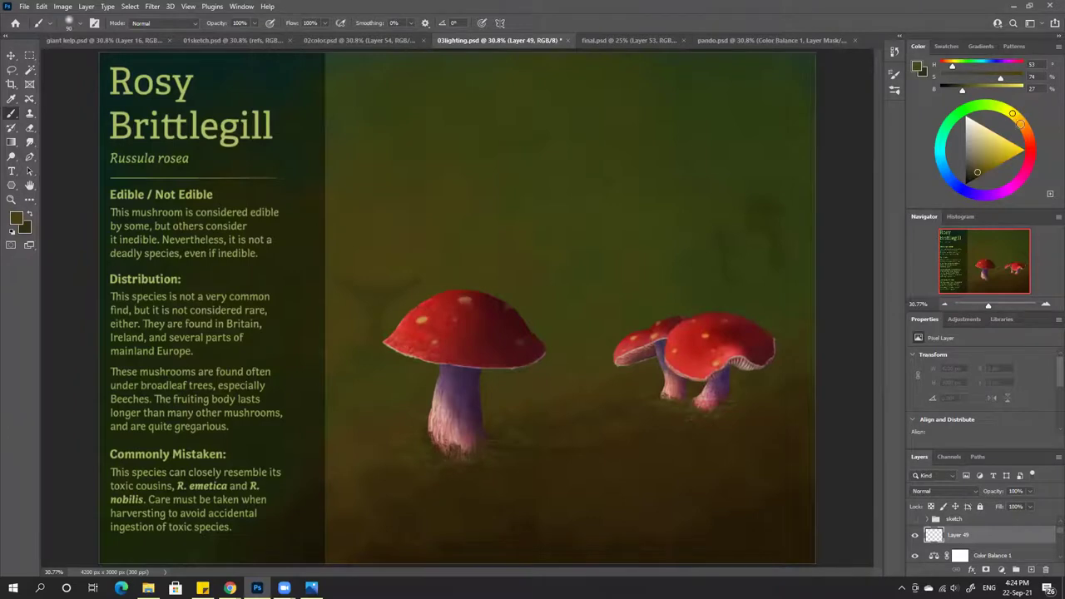
pyautogui.moveTo(1013, 112); pyautogui.dragTo(1022, 123)
pyautogui.moveTo(982, 90); pyautogui.dragTo(1000, 87)
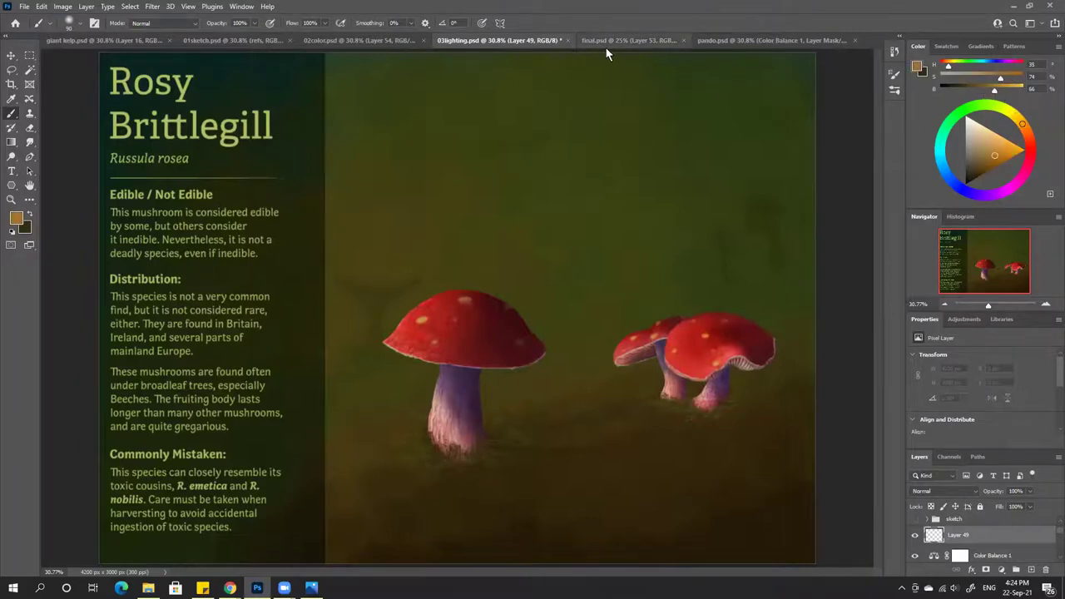
pyautogui.hotkey('ctrl', '-')
pyautogui.hotkey('ctrl', '-')
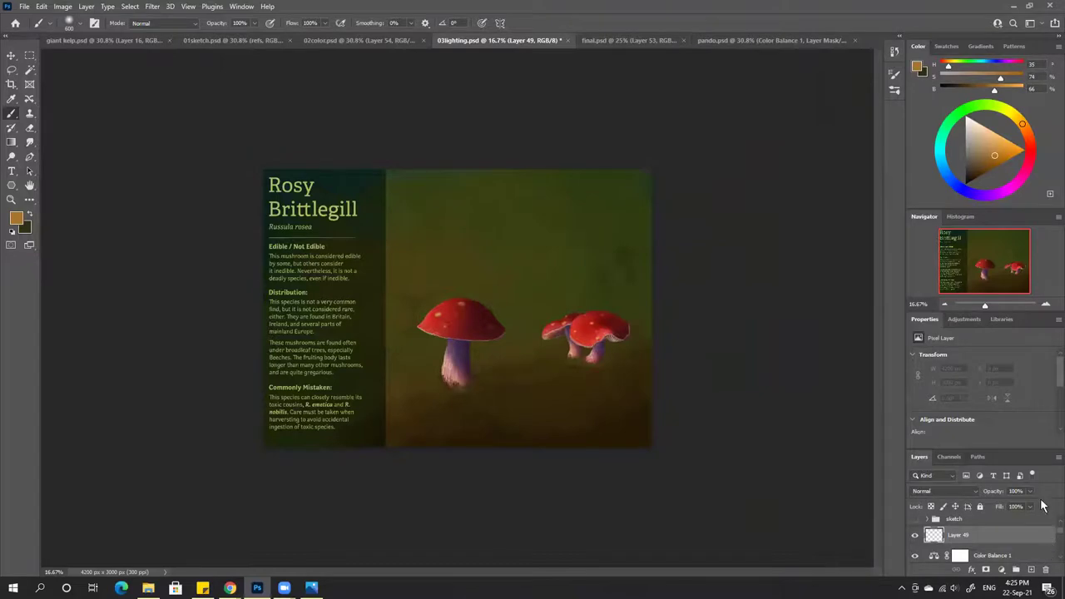
pyautogui.doubleClick(935, 323)
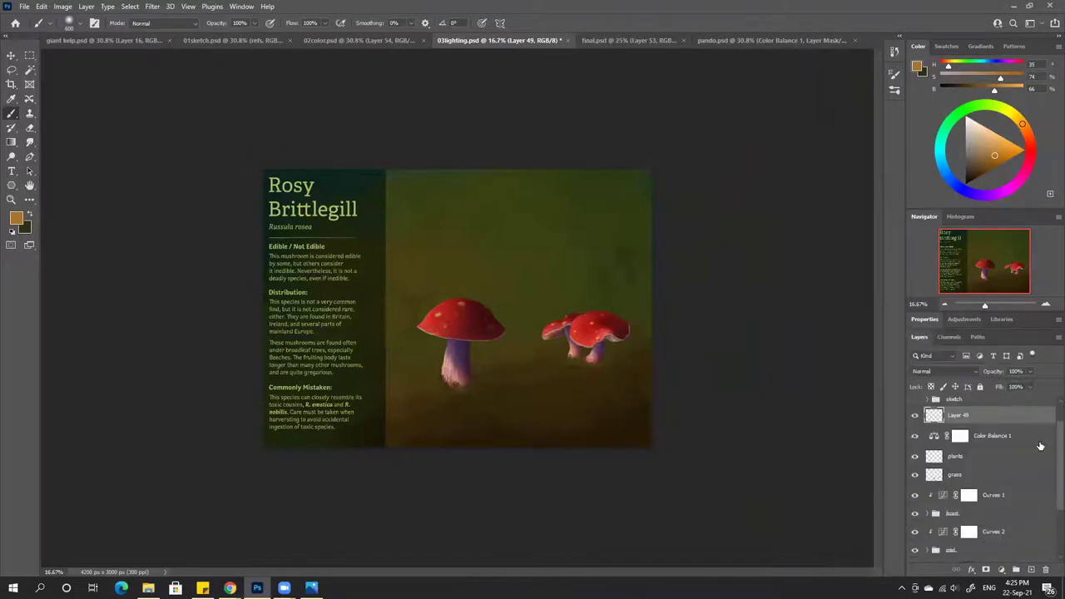
pyautogui.scroll(1, 1050, 420)
pyautogui.scroll(1, 1050, 419)
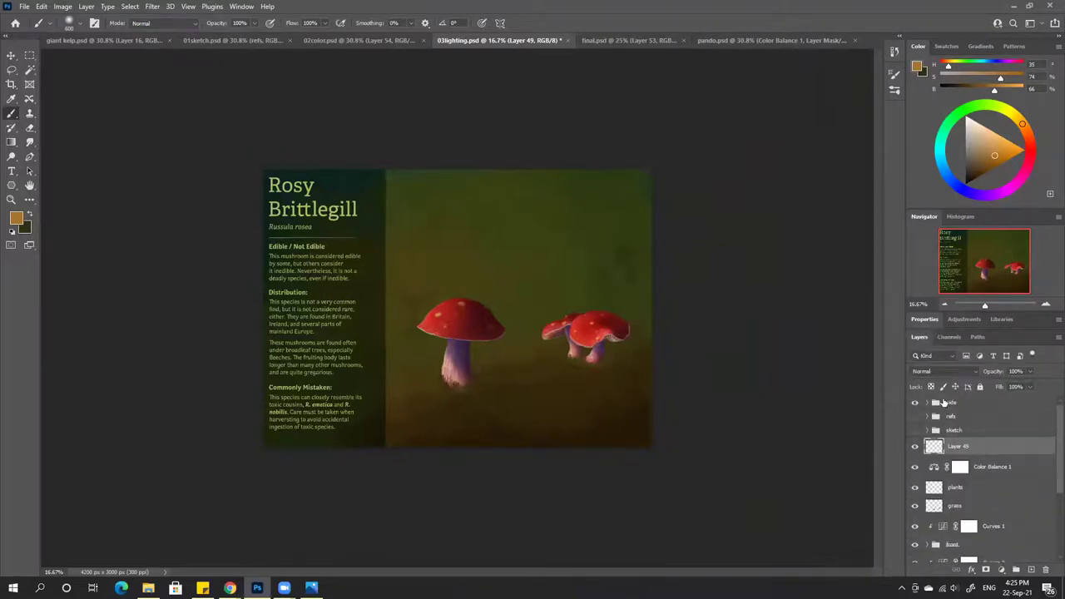
pyautogui.click(929, 402)
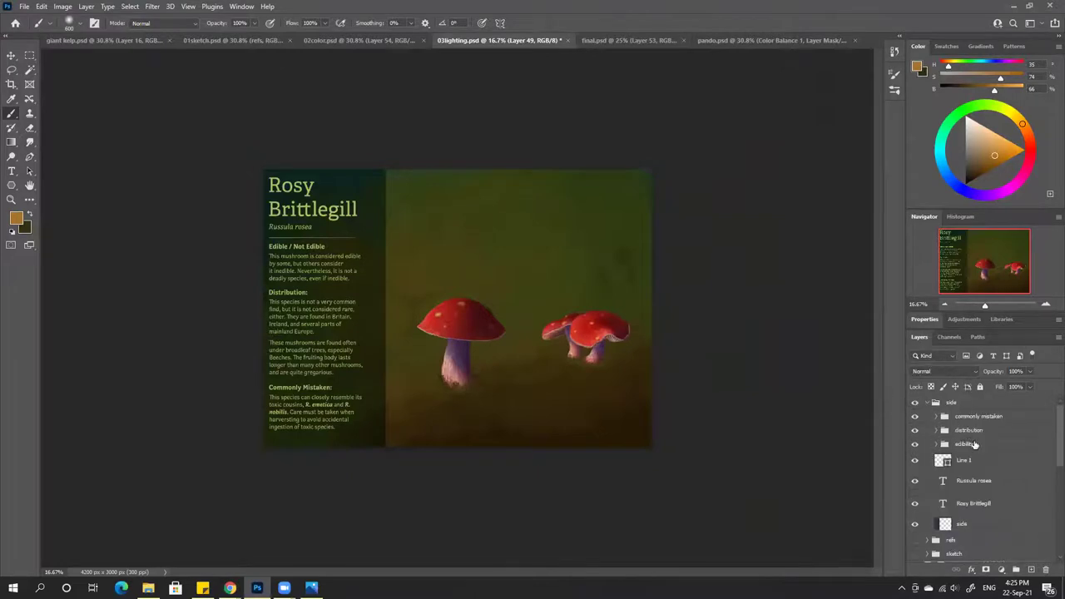
pyautogui.keyDown('ctrl'); pyautogui.click(949, 460); pyautogui.keyUp('ctrl')
pyautogui.hotkey('ctrl', 'd')
pyautogui.click(928, 402)
# Paint broad diagonal orange light rays across the upper background on the new layer
pyautogui.hotkey('ctrl', '0')
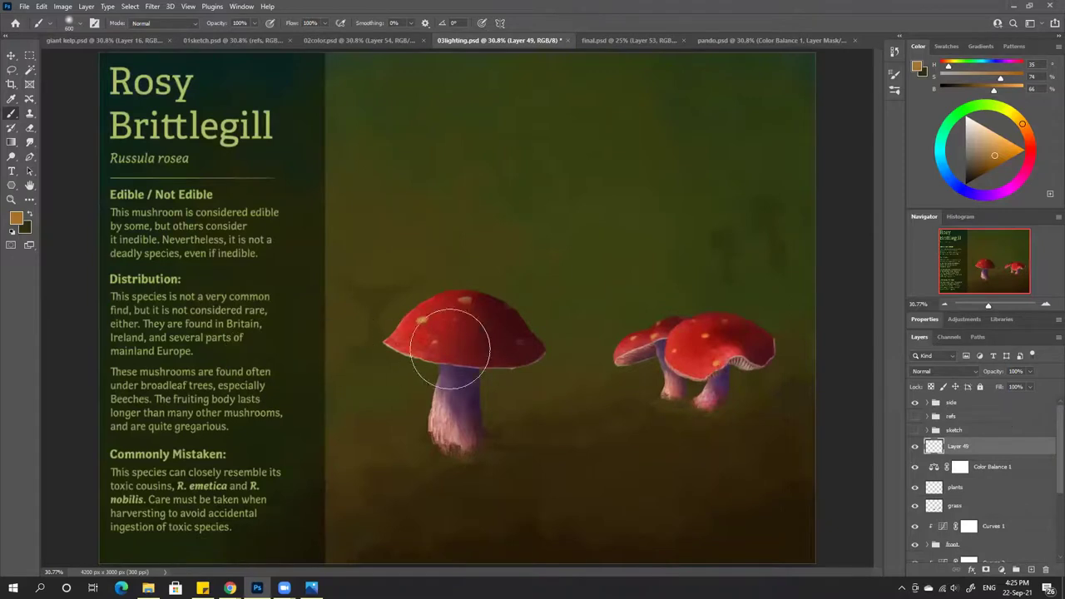
pyautogui.hotkey('ctrl', '-')
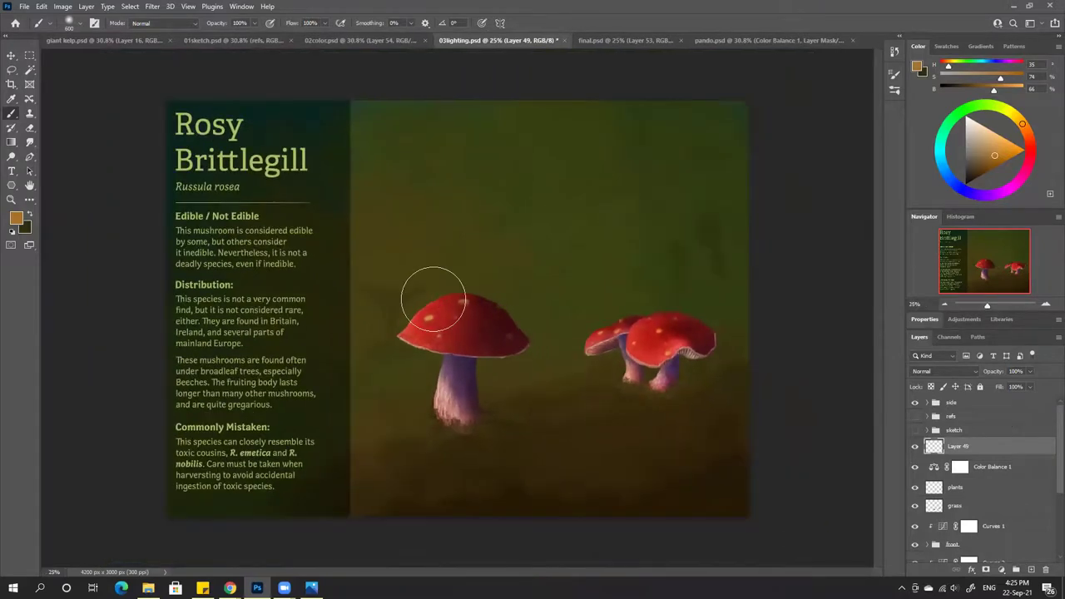
pyautogui.moveTo(367, 200)
pyautogui.mouseDown()
pyautogui.moveTo(421, 324)
pyautogui.moveTo(384, 267)
pyautogui.moveTo(360, 105)
pyautogui.moveTo(457, 221)
pyautogui.moveTo(443, 200)
pyautogui.moveTo(541, 289)
pyautogui.moveTo(507, 296)
pyautogui.moveTo(464, 208)
pyautogui.moveTo(407, 147)
pyautogui.moveTo(554, 308)
pyautogui.moveTo(361, 95)
pyautogui.mouseUp()
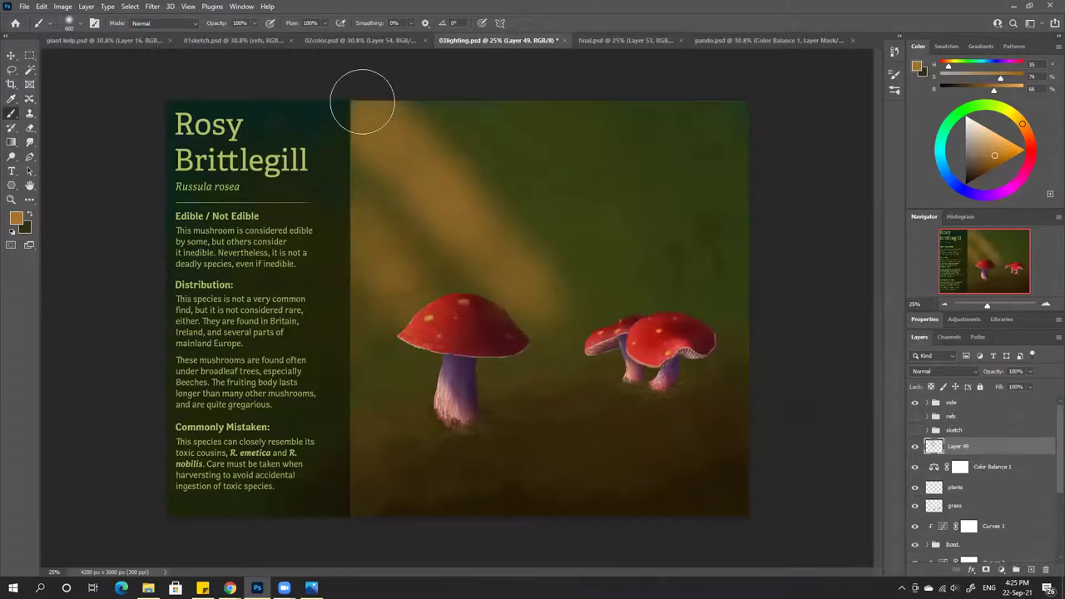
pyautogui.moveTo(506, 106)
pyautogui.mouseDown()
pyautogui.moveTo(538, 147)
pyautogui.moveTo(523, 112)
pyautogui.moveTo(641, 276)
pyautogui.moveTo(600, 220)
pyautogui.moveTo(683, 309)
pyautogui.moveTo(621, 148)
pyautogui.moveTo(627, 109)
pyautogui.moveTo(670, 142)
pyautogui.moveTo(633, 99)
pyautogui.moveTo(667, 118)
pyautogui.moveTo(637, 109)
pyautogui.moveTo(682, 157)
pyautogui.mouseUp()
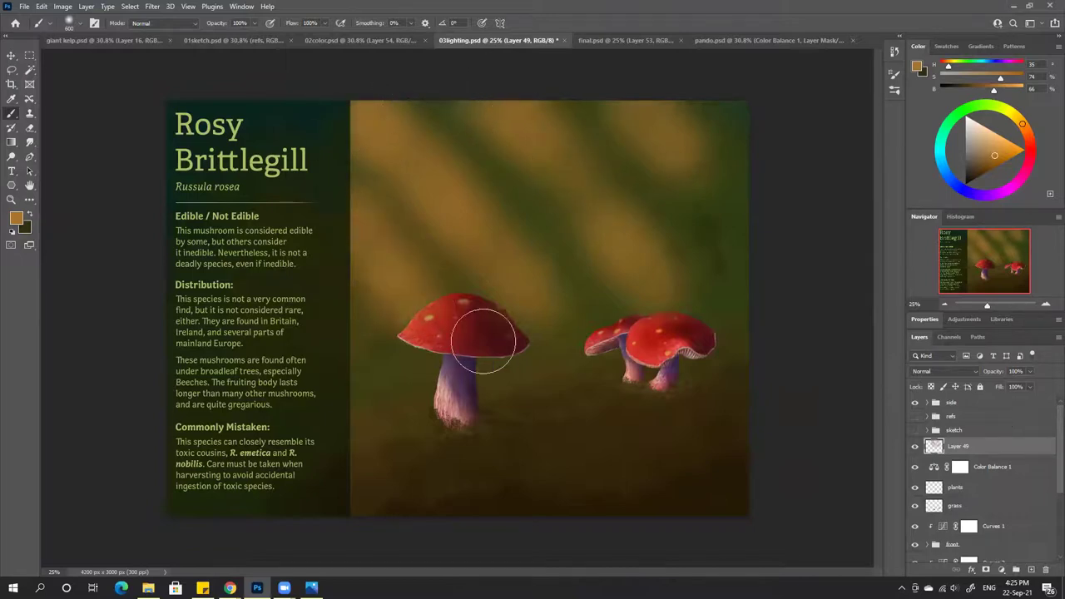
# Narrow the orange light rays with a 500 px eraser, widening the gaps between them across the upper background
pyautogui.press('e')
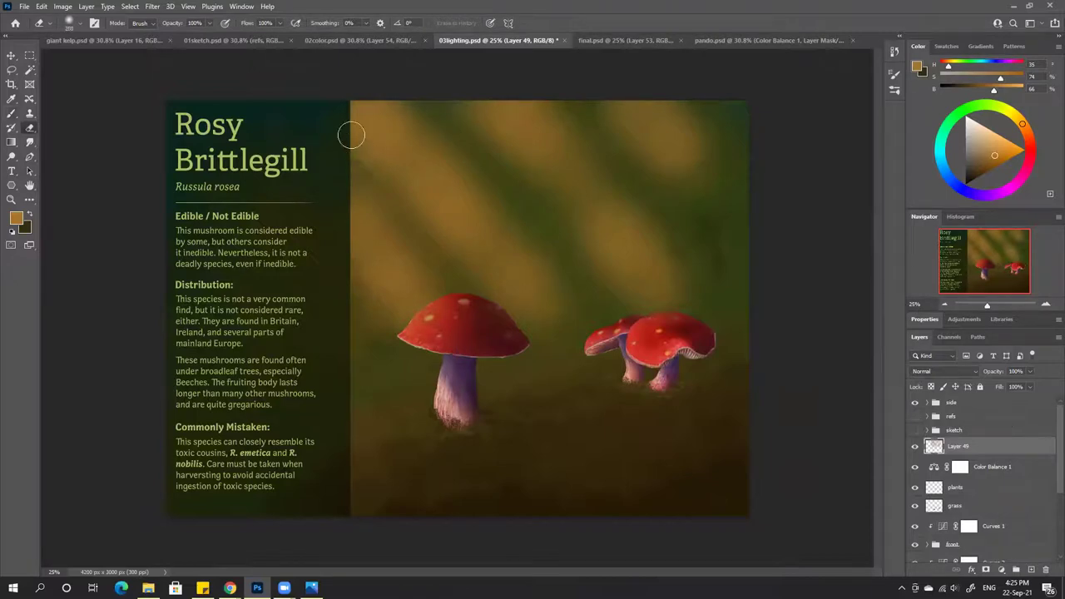
pyautogui.press(']')
pyautogui.press(']')
pyautogui.press(']')
pyautogui.press(']')
pyautogui.press(']')
pyautogui.press(']')
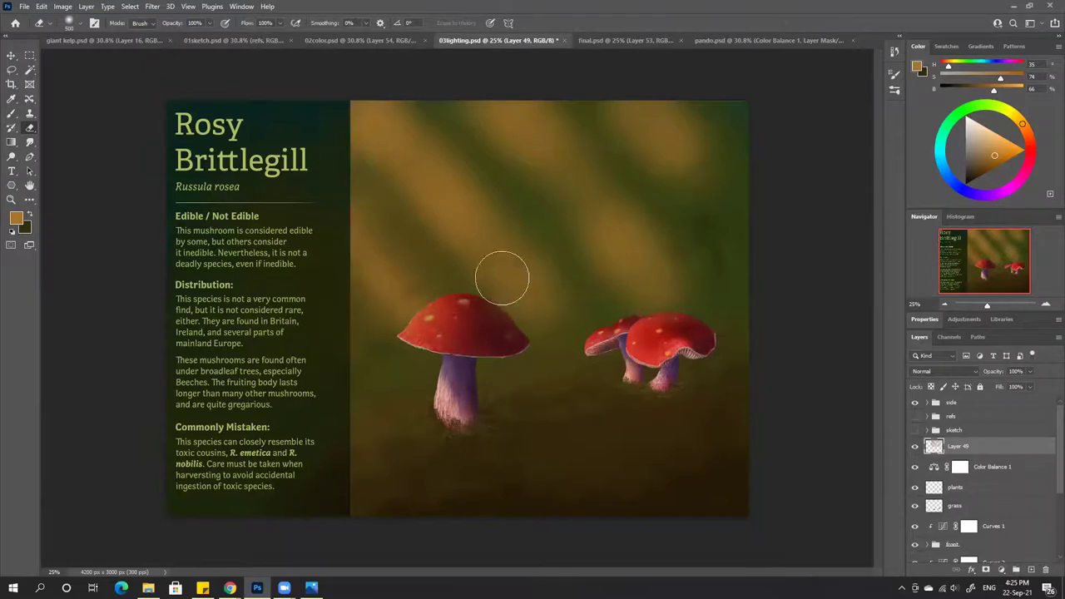
pyautogui.moveTo(471, 238)
pyautogui.mouseDown()
pyautogui.moveTo(350, 128)
pyautogui.moveTo(407, 190)
pyautogui.mouseUp()
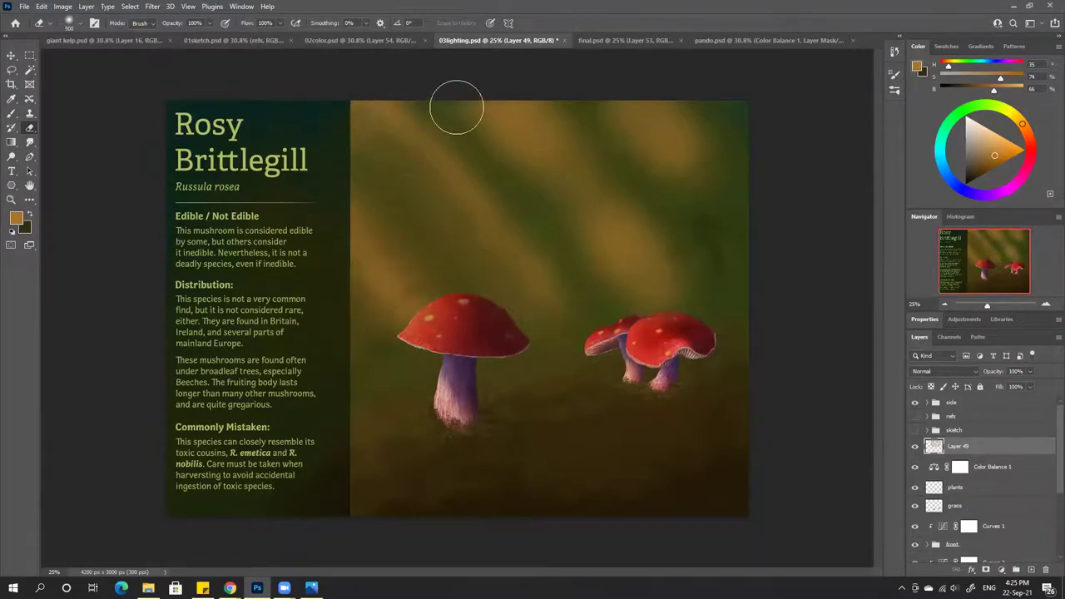
pyautogui.moveTo(532, 192); pyautogui.dragTo(601, 268)
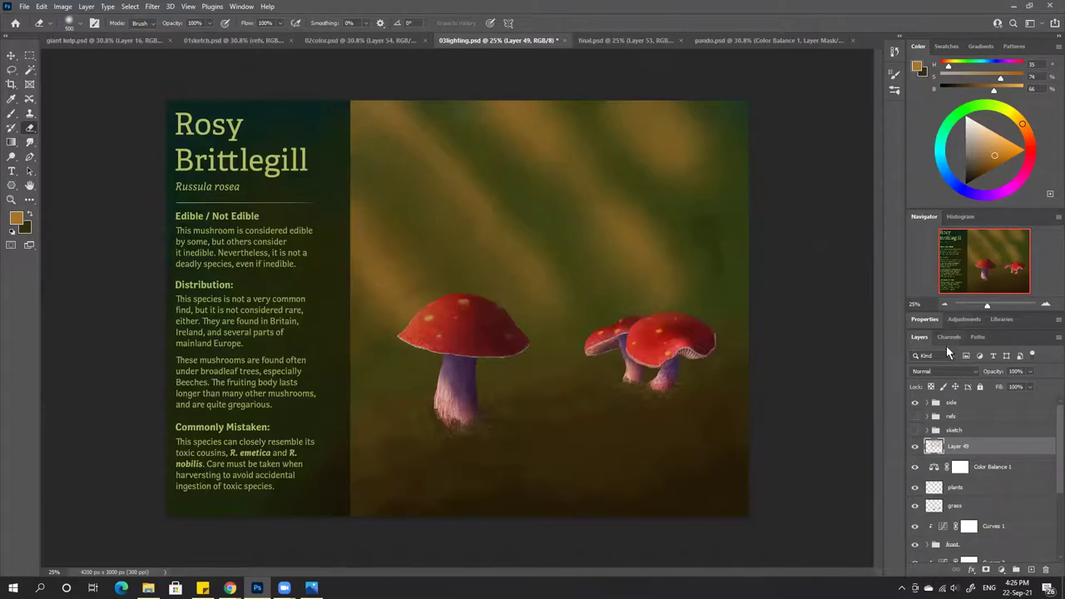
# Set the blend mode of Layer 49 to Color Dodge and erase part of the glow beside the text panel
pyautogui.click(919, 374)
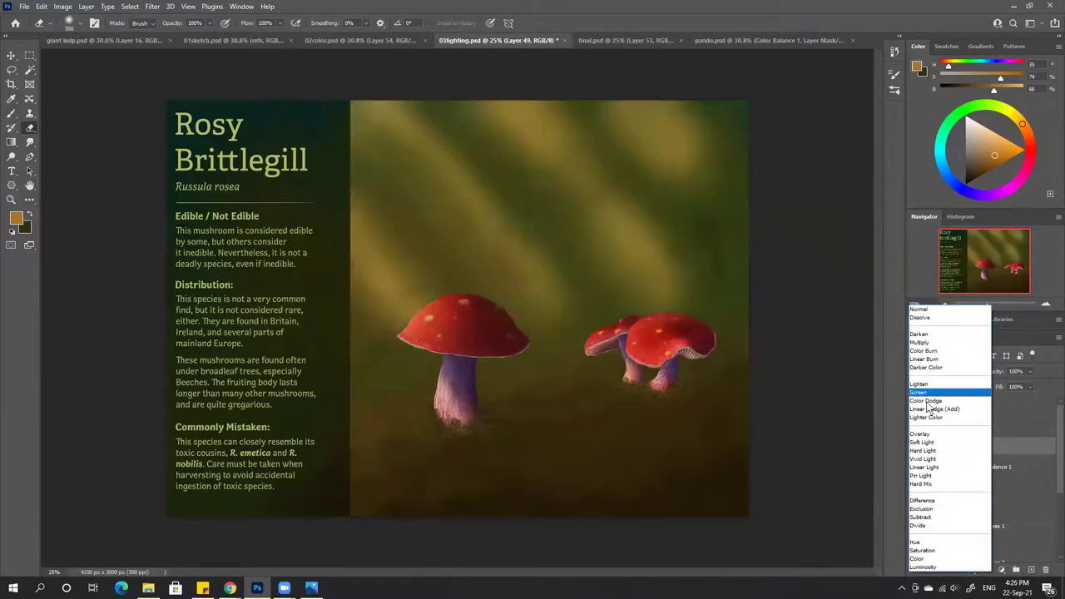
pyautogui.click(927, 402)
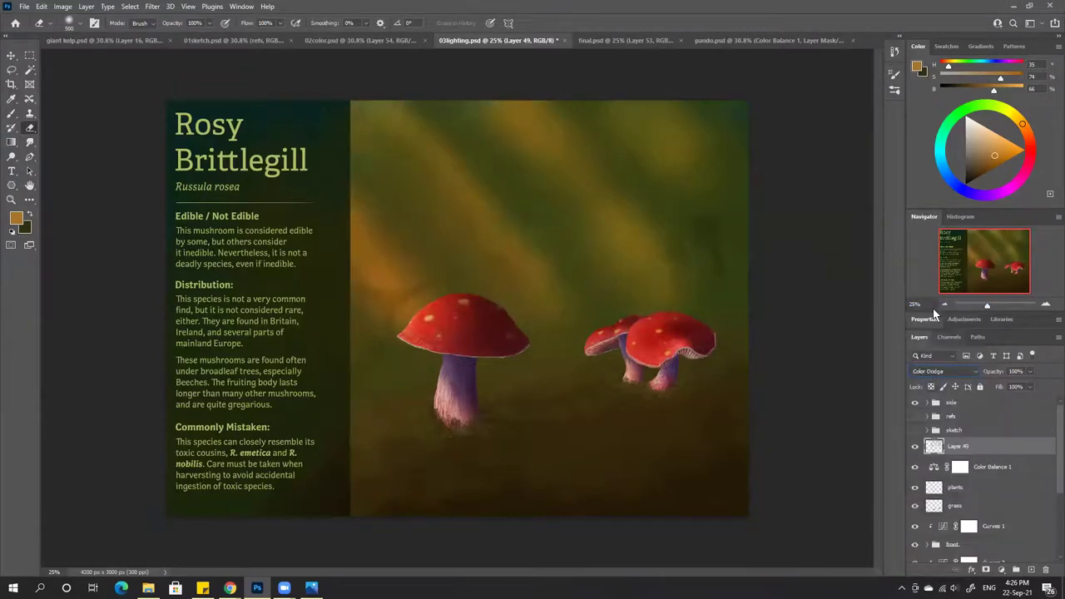
pyautogui.scroll(1, 932, 280)
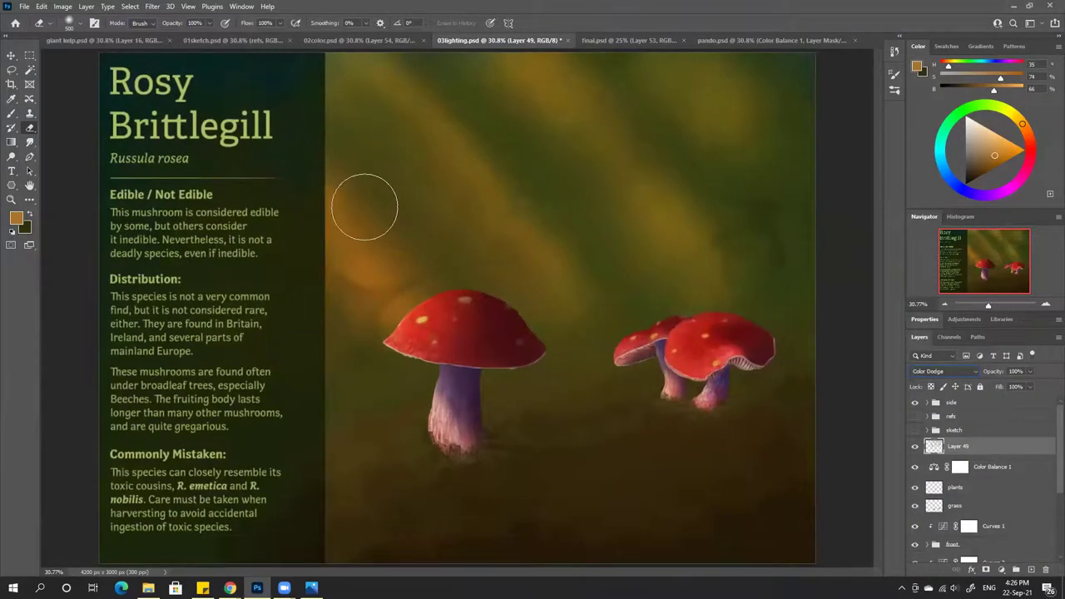
pyautogui.moveTo(371, 224)
pyautogui.mouseDown()
pyautogui.moveTo(357, 199)
pyautogui.moveTo(435, 318)
pyautogui.moveTo(344, 162)
pyautogui.mouseUp()
# Paint a narrow diagonal ray with a 300 px brush from the upper background down to the small mushroom pair
pyautogui.press('b')
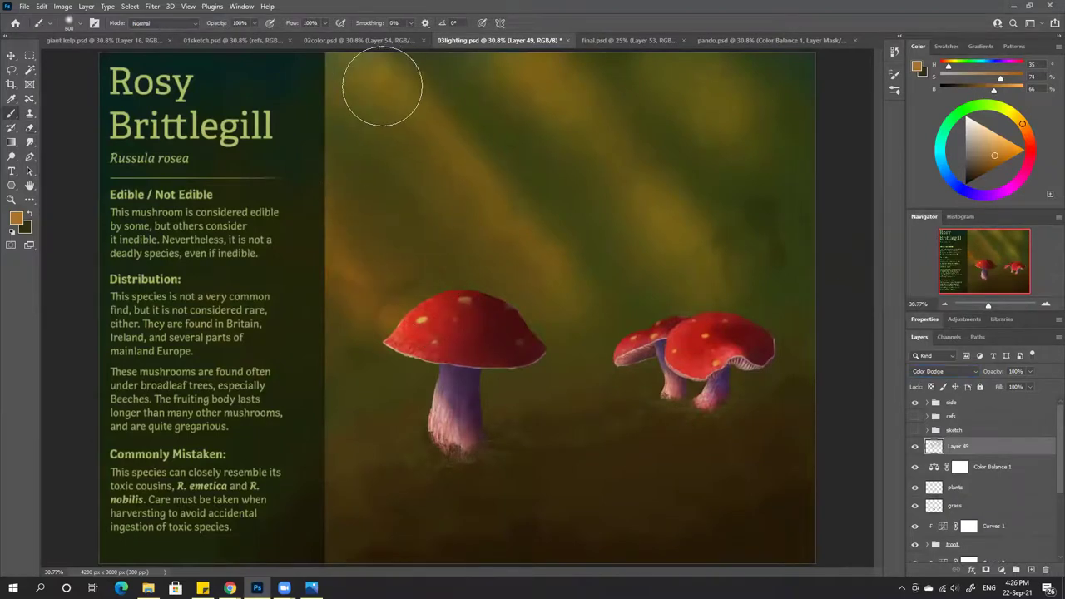
pyautogui.press('[')
pyautogui.press('[')
pyautogui.press('[')
pyautogui.press('[')
pyautogui.moveTo(421, 117); pyautogui.dragTo(622, 336)
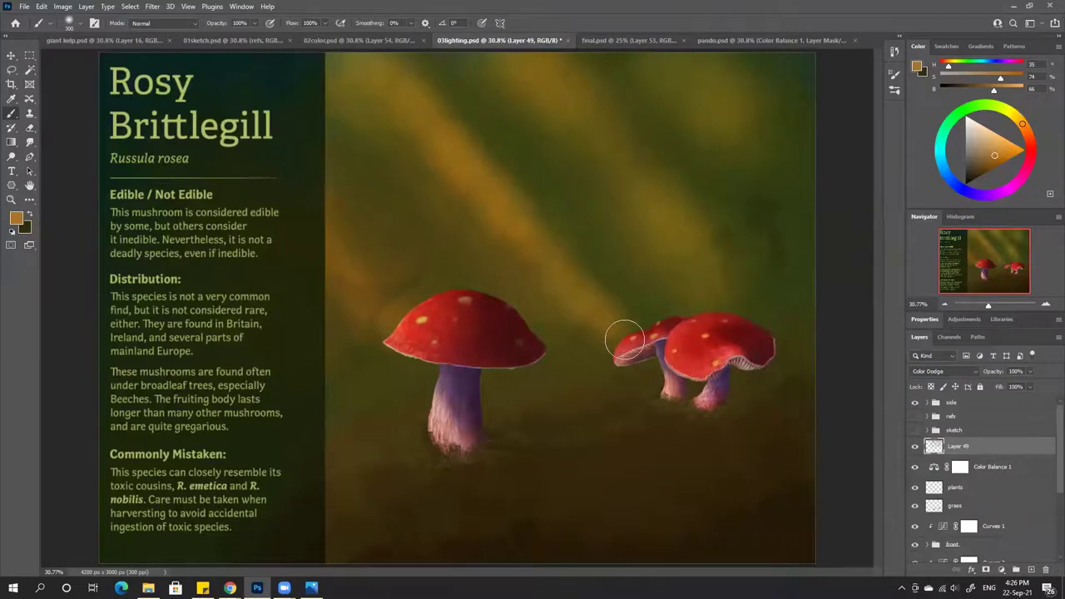
# Widen the long ray with a 600 px brush, and trim its lower side with the 500 px eraser
pyautogui.press(']')
pyautogui.press(']')
pyautogui.press(']')
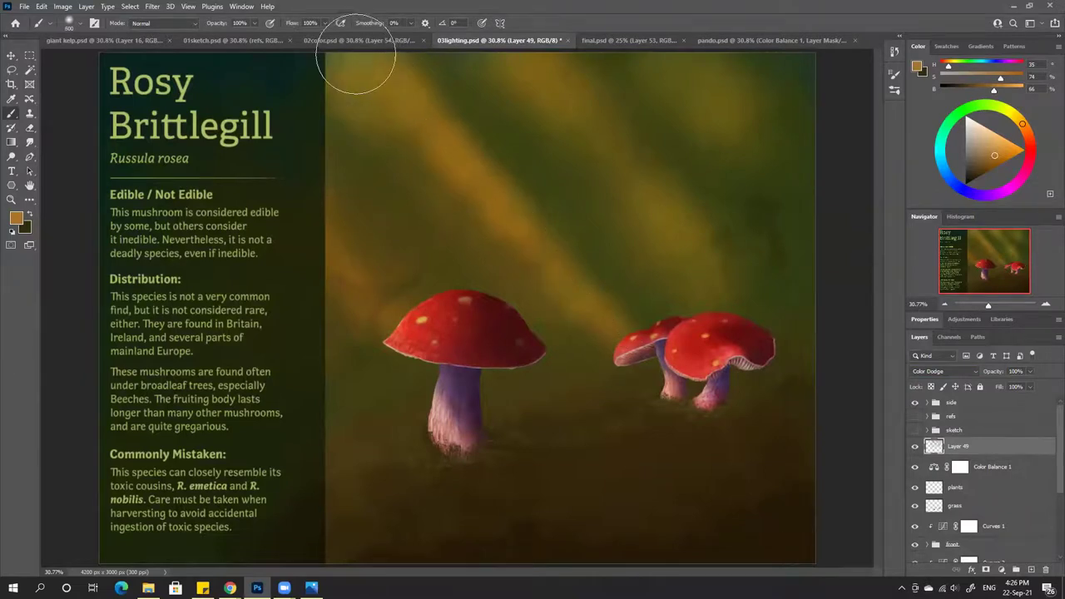
pyautogui.moveTo(390, 106)
pyautogui.mouseDown()
pyautogui.moveTo(567, 296)
pyautogui.moveTo(537, 252)
pyautogui.moveTo(455, 181)
pyautogui.moveTo(505, 267)
pyautogui.mouseUp()
pyautogui.press('e')
pyautogui.moveTo(532, 302)
pyautogui.mouseDown()
pyautogui.moveTo(510, 261)
pyautogui.moveTo(407, 167)
pyautogui.mouseUp()
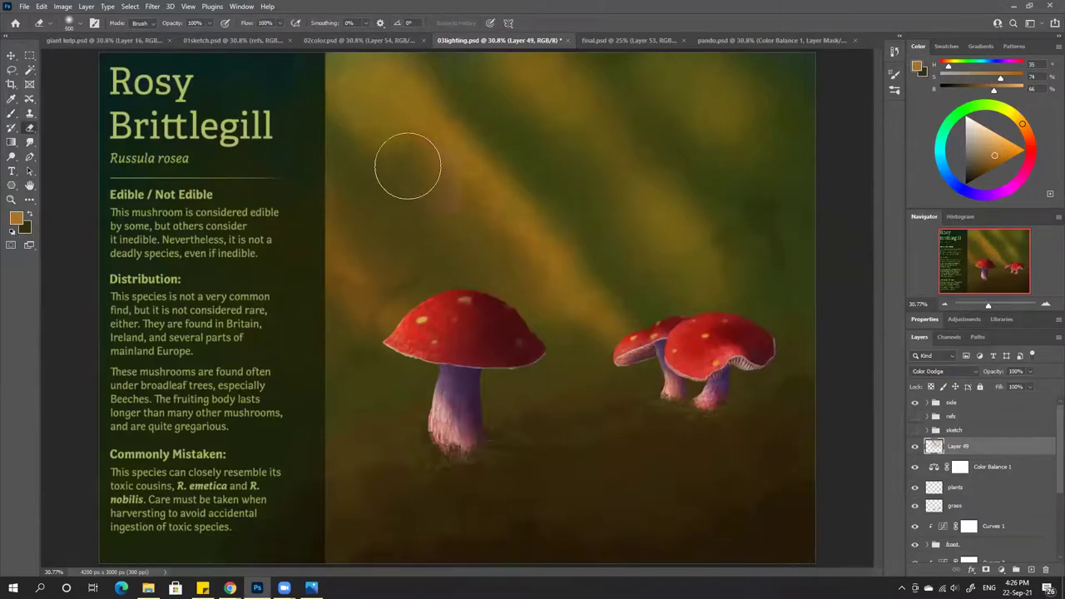
# Fade the painted rays across the background with the eraser enlarged to 800 px
pyautogui.press(']')
pyautogui.press(']')
pyautogui.press(']')
pyautogui.press(']')
pyautogui.moveTo(559, 225)
pyautogui.mouseDown()
pyautogui.moveTo(564, 240)
pyautogui.moveTo(447, 98)
pyautogui.moveTo(516, 86)
pyautogui.mouseUp()
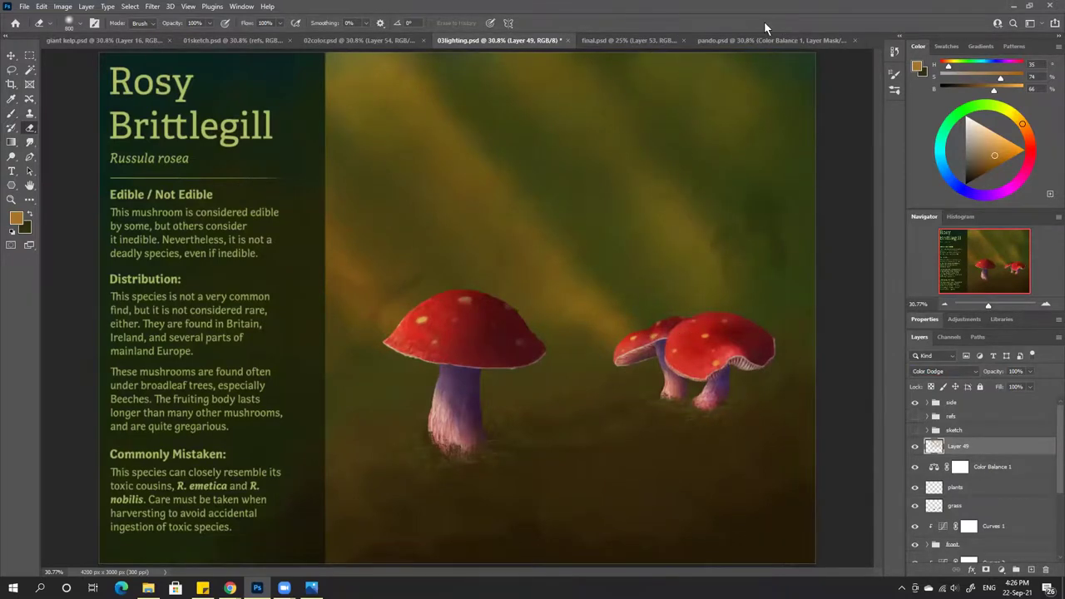
# Repaint the diagonal rays with a 400 px brush, strengthening the glow just beside the small mushroom pair
pyautogui.press('b')
pyautogui.hotkey('ctrl', '-')
pyautogui.hotkey('ctrl', '-')
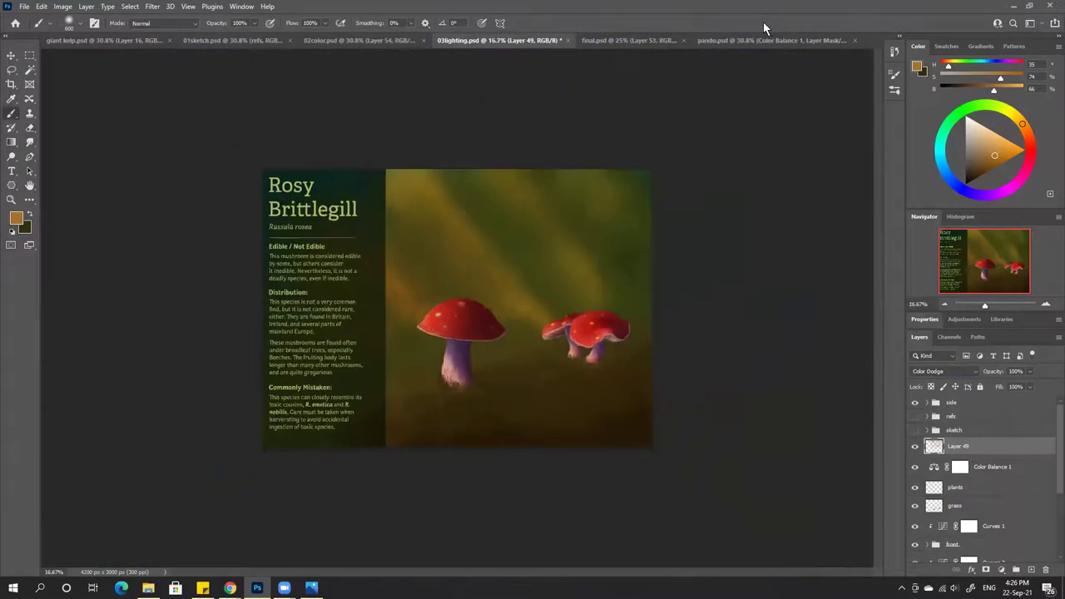
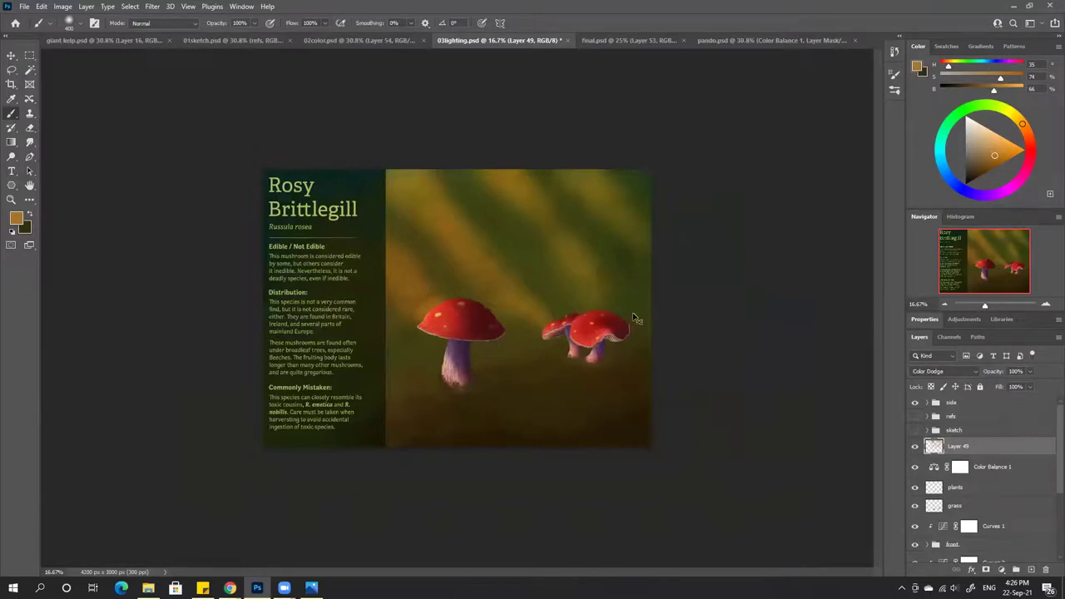
pyautogui.hotkey('ctrl', '+')
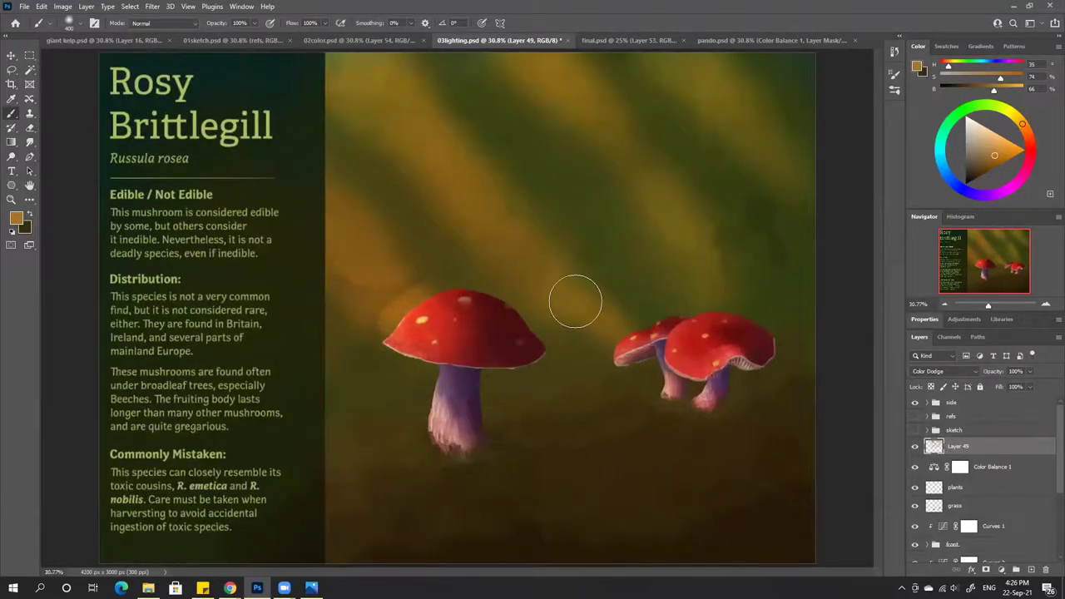
pyautogui.moveTo(575, 301); pyautogui.dragTo(607, 341)
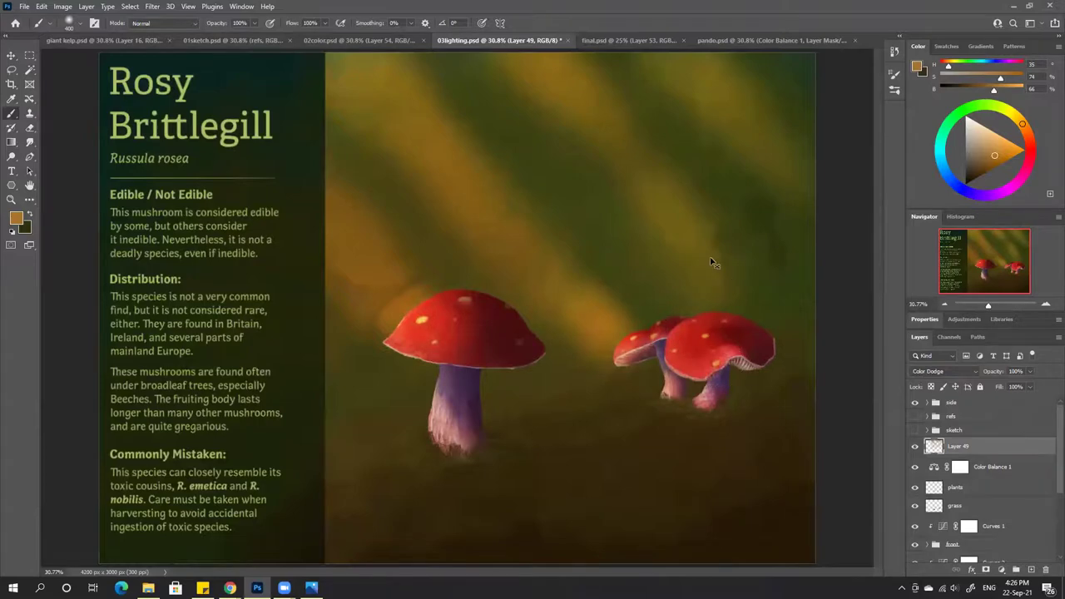
# Erase the glow spilling onto the small mushrooms with a 90 px eraser, and compare the image with Layer 49 hidden
pyautogui.hotkey('ctrl', '+')
pyautogui.hotkey('ctrl', '+')
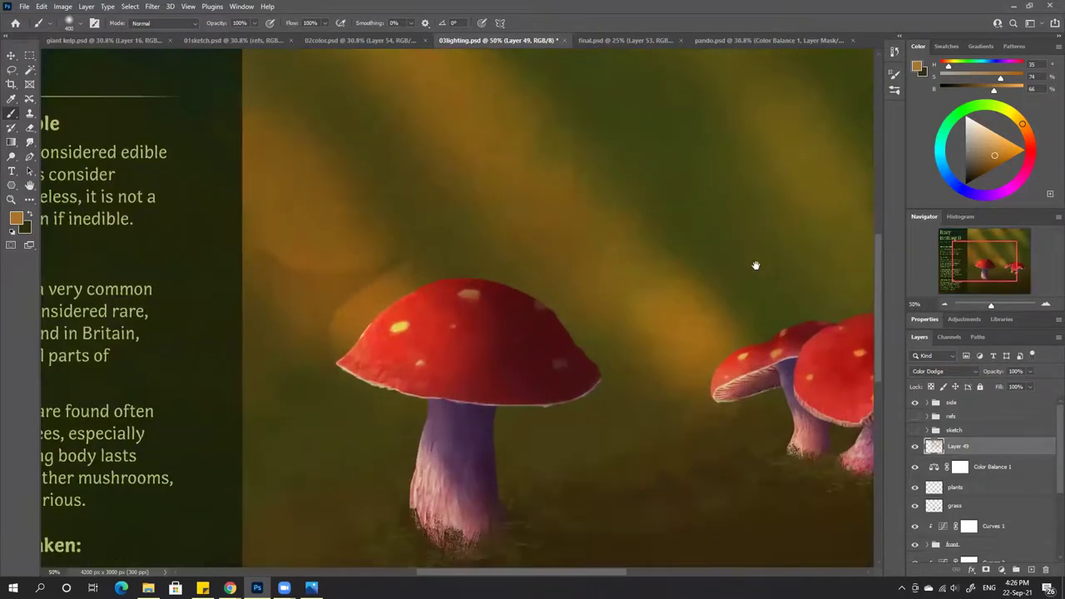
pyautogui.moveTo(756, 265); pyautogui.dragTo(606, 292)
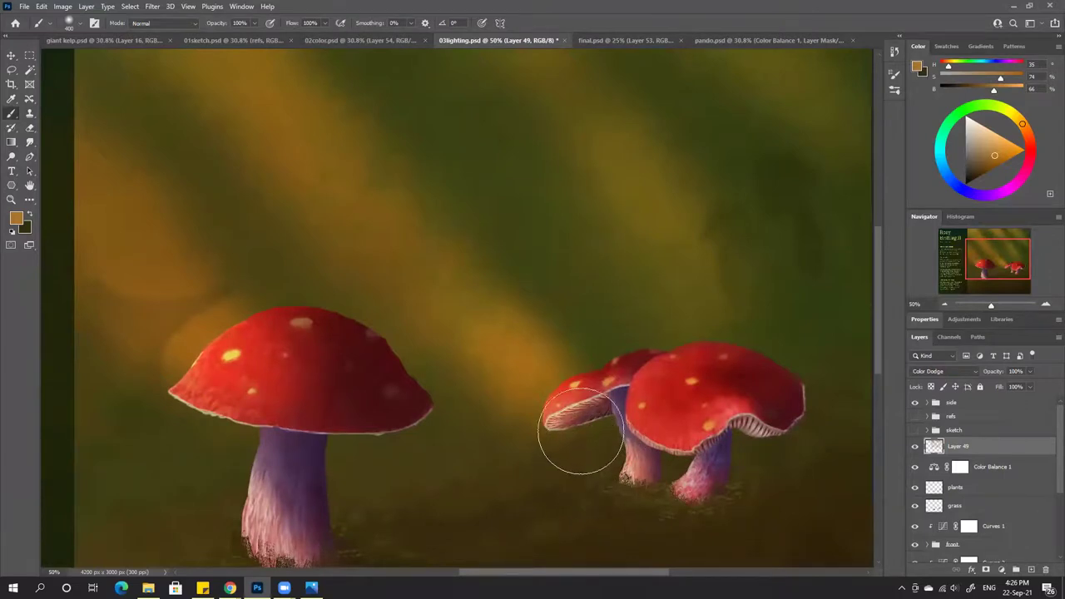
pyautogui.press('e')
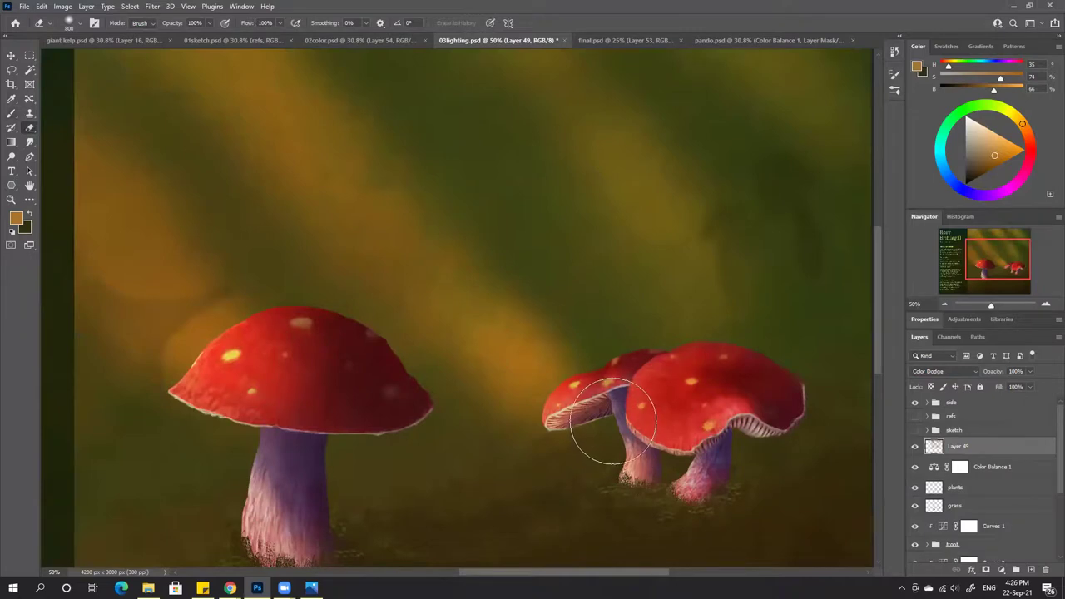
pyautogui.press('[')
pyautogui.press('[')
pyautogui.press('[')
pyautogui.press('[')
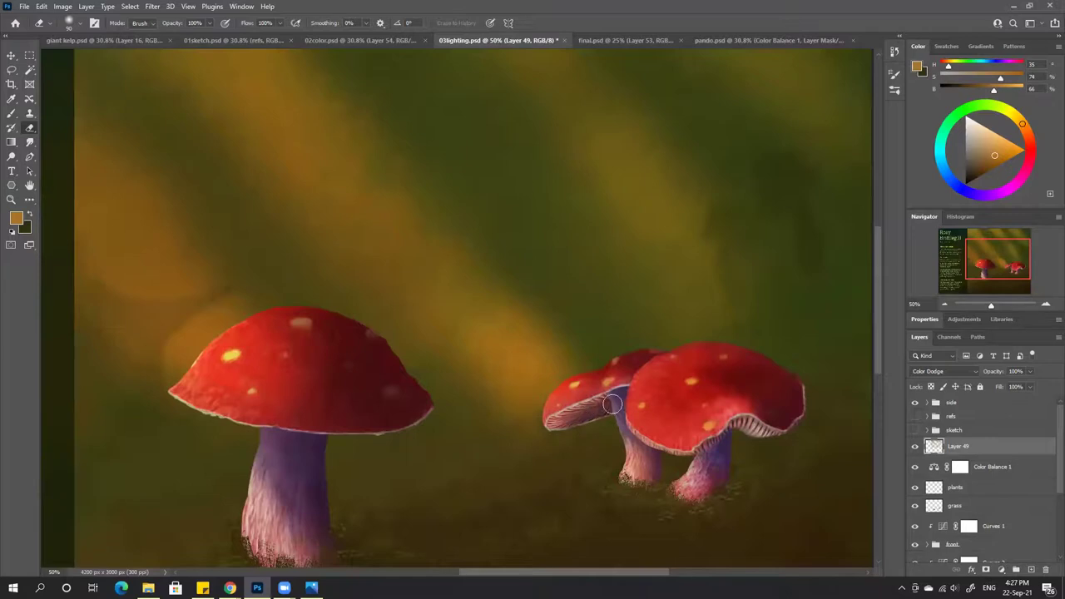
pyautogui.click(915, 447)
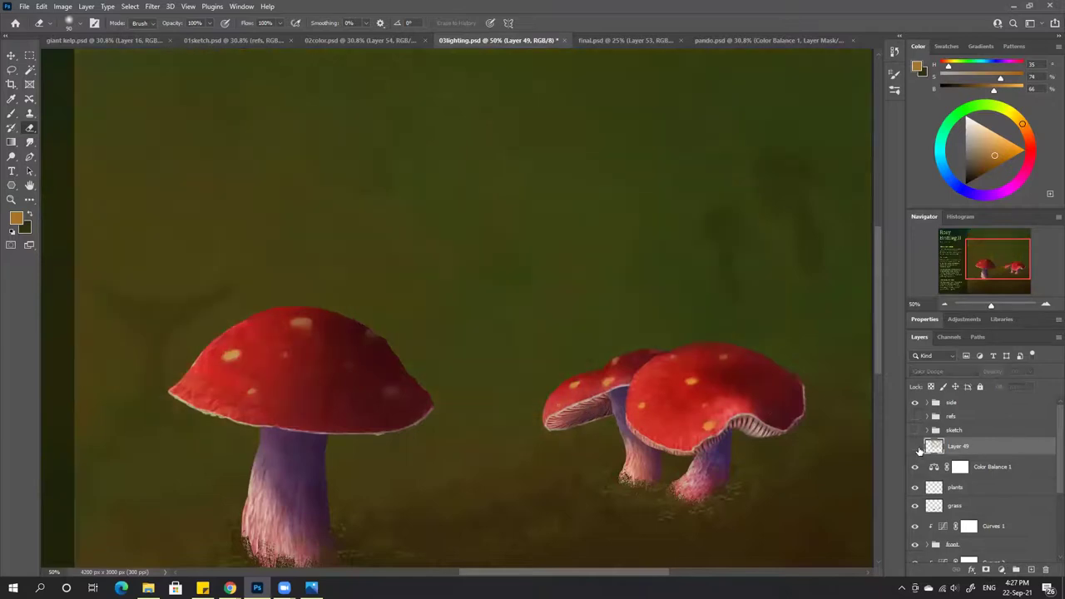
pyautogui.click(915, 446)
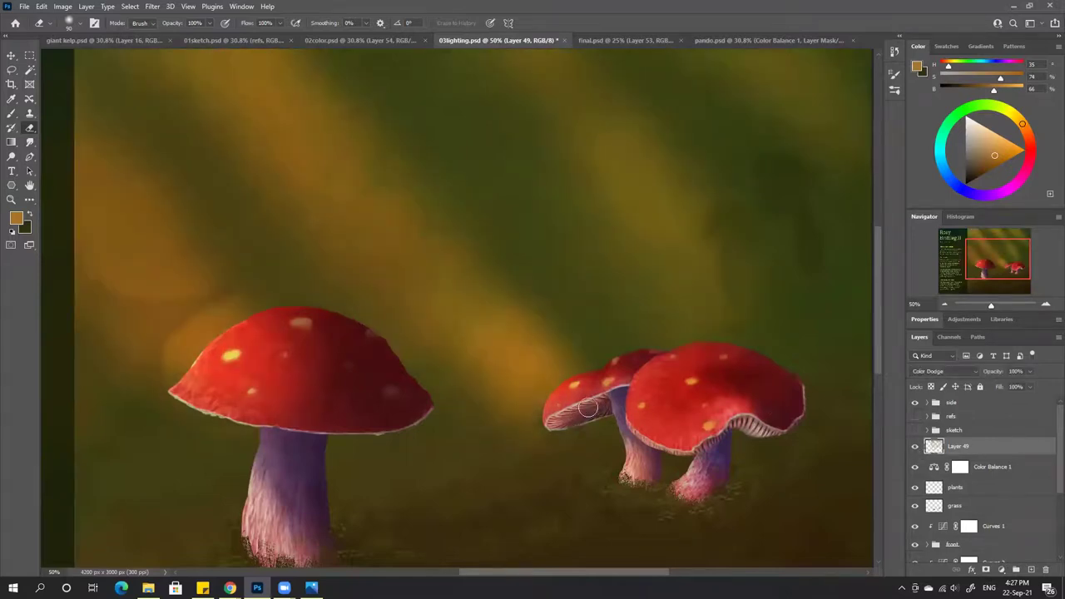
# Try to paint a warm highlight on the gills of the rear small mushroom with a small brush
pyautogui.press('b')
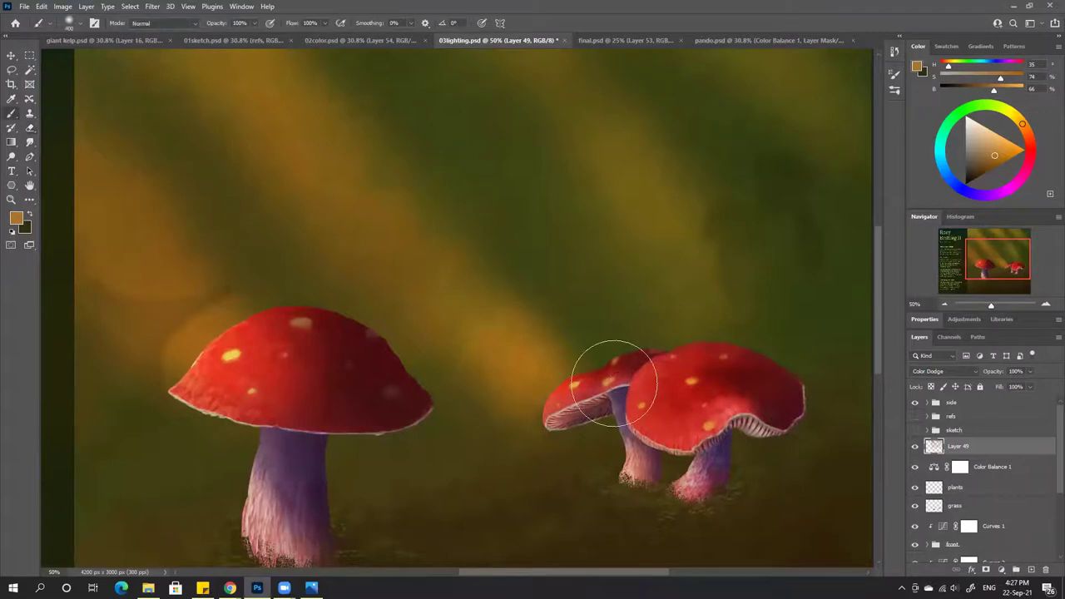
pyautogui.hotkey('ctrl', '+')
pyautogui.moveTo(703, 343)
pyautogui.mouseDown()
pyautogui.moveTo(649, 300)
pyautogui.moveTo(638, 266)
pyautogui.mouseUp()
pyautogui.press('[')
pyautogui.press('[')
pyautogui.press('[')
pyautogui.press('[')
pyautogui.press('[')
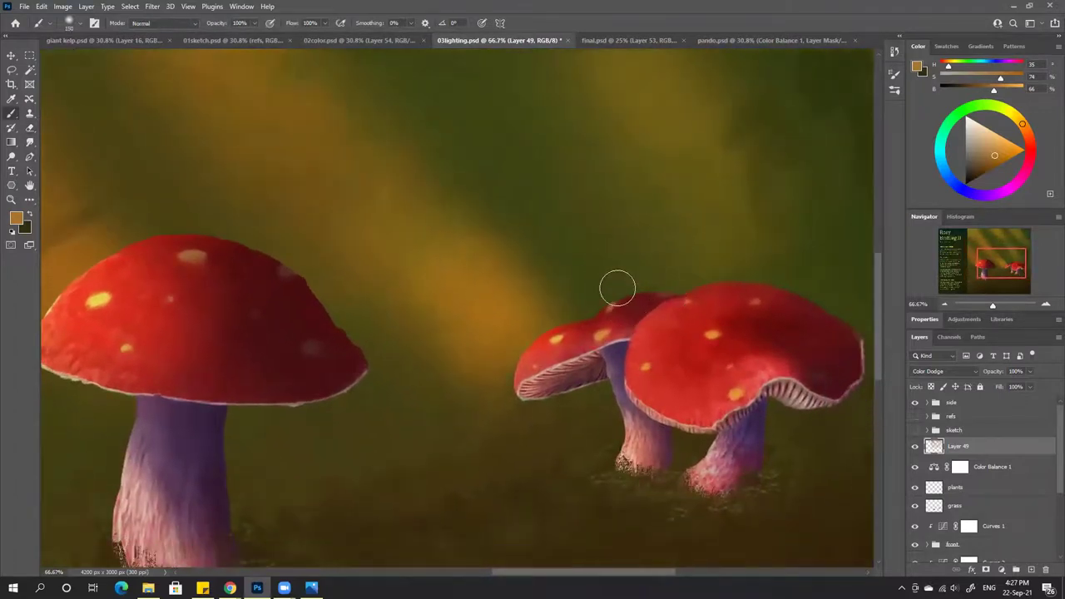
pyautogui.moveTo(525, 389); pyautogui.dragTo(536, 381)
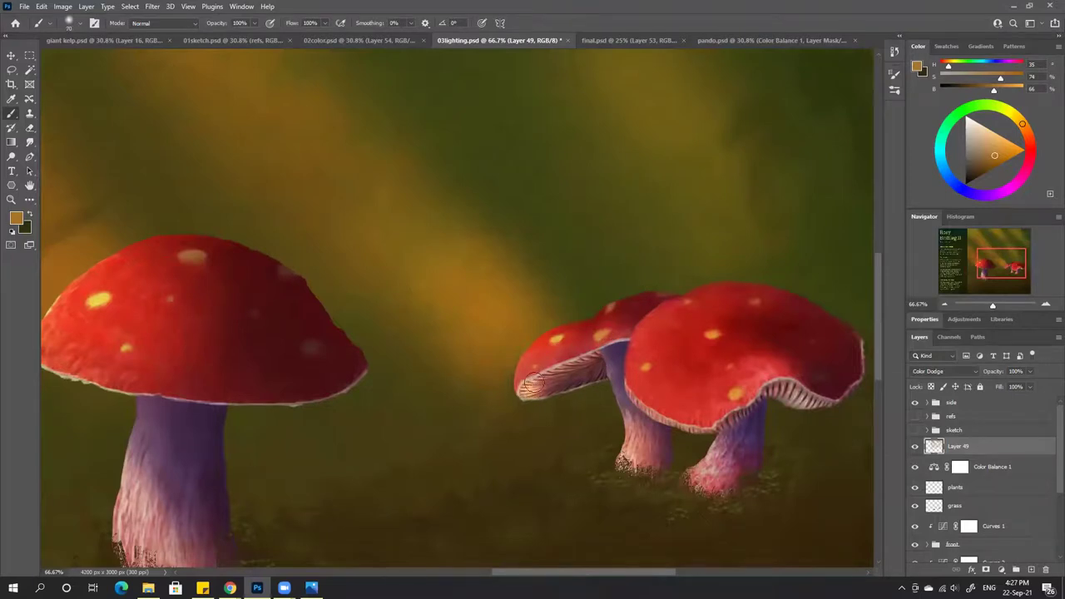
pyautogui.hotkey('ctrl', 'z')
pyautogui.hotkey('ctrl', 'z')
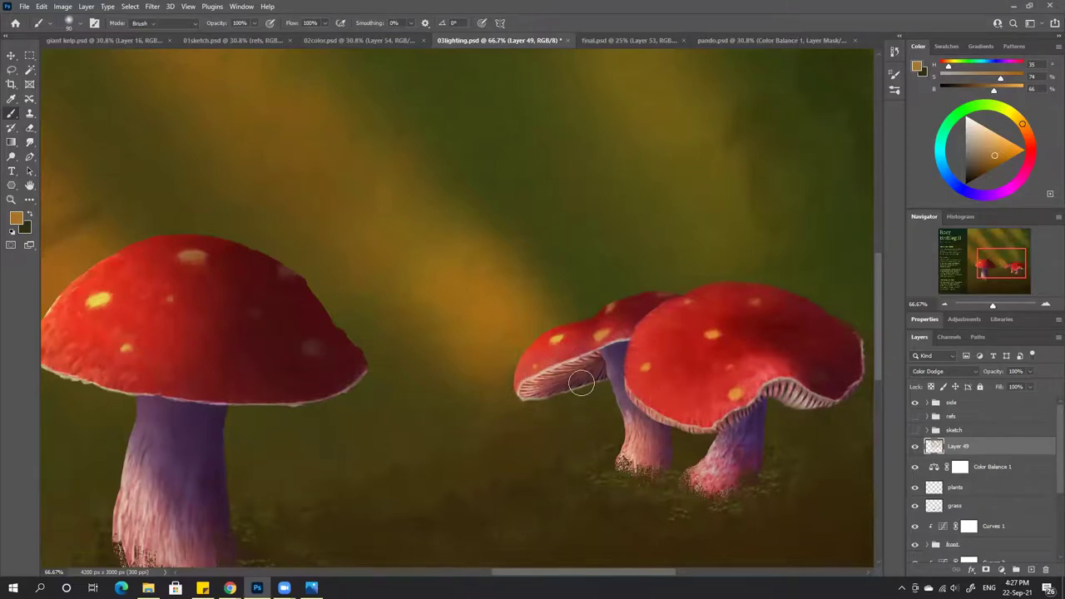
# Soften the end of the long ray beside the small mushroom pair with a 900 px eraser
pyautogui.press('e')
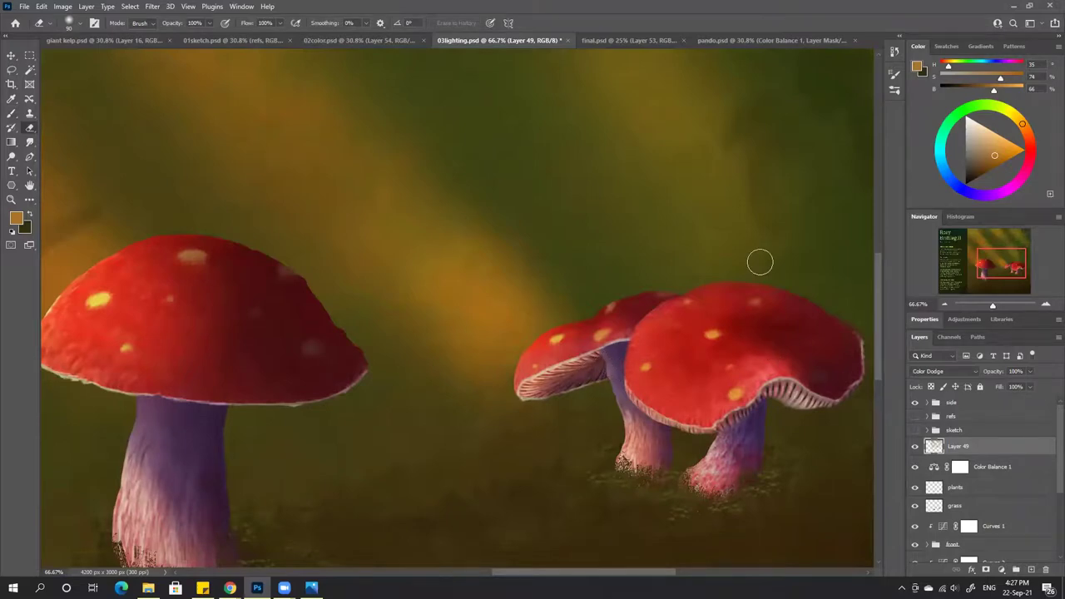
pyautogui.hotkey('ctrl', '0')
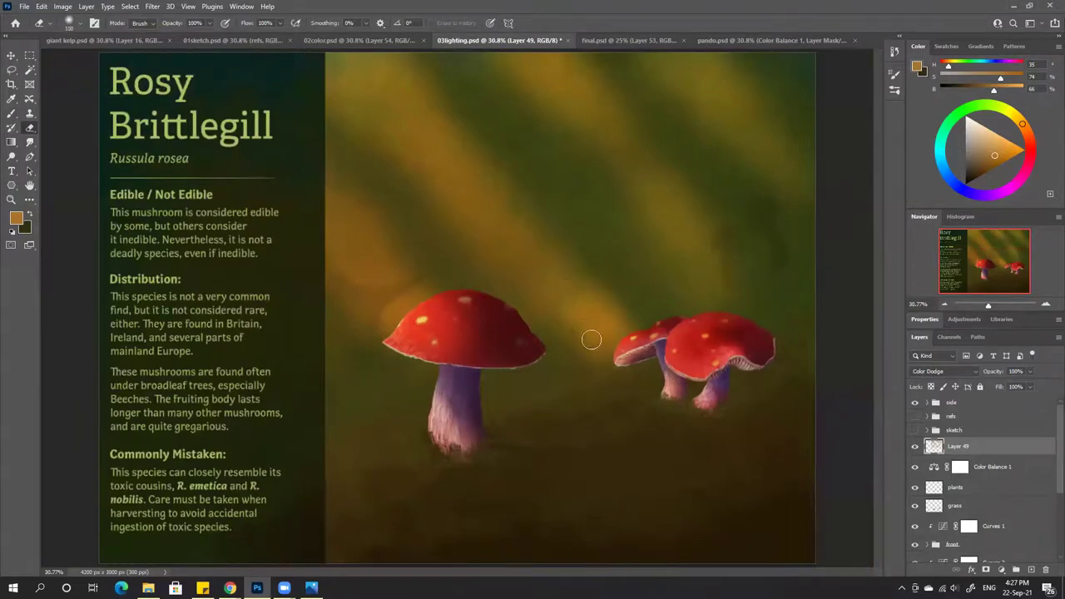
pyautogui.press(']')
pyautogui.press(']')
pyautogui.press(']')
pyautogui.press(']')
pyautogui.press(']')
pyautogui.press(']')
pyautogui.press(']')
pyautogui.press(']')
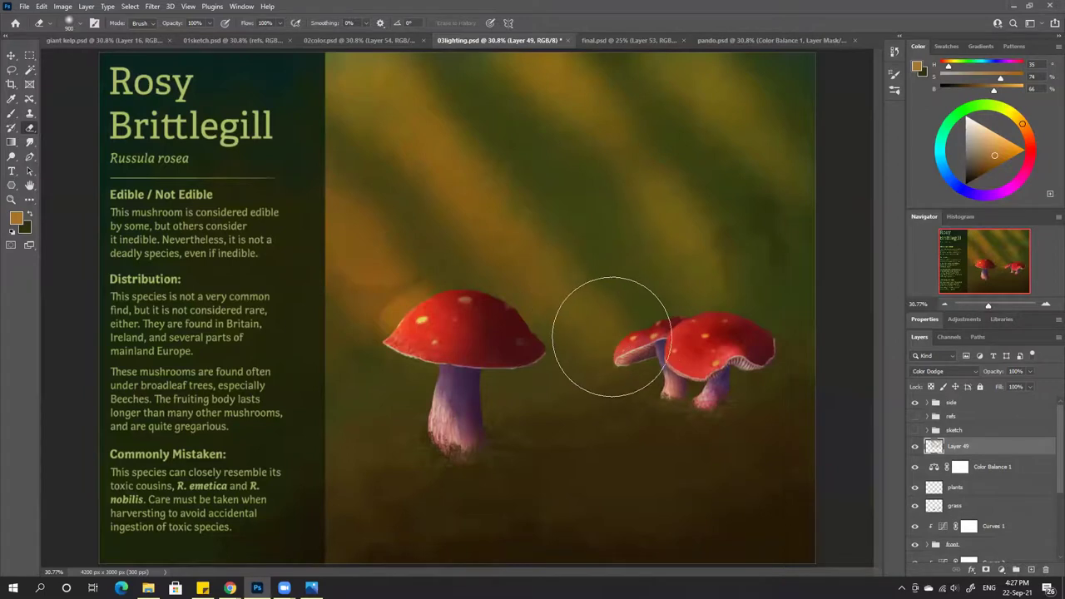
# Slim and separate the rays in the upper background with a 600 px eraser
pyautogui.press('b')
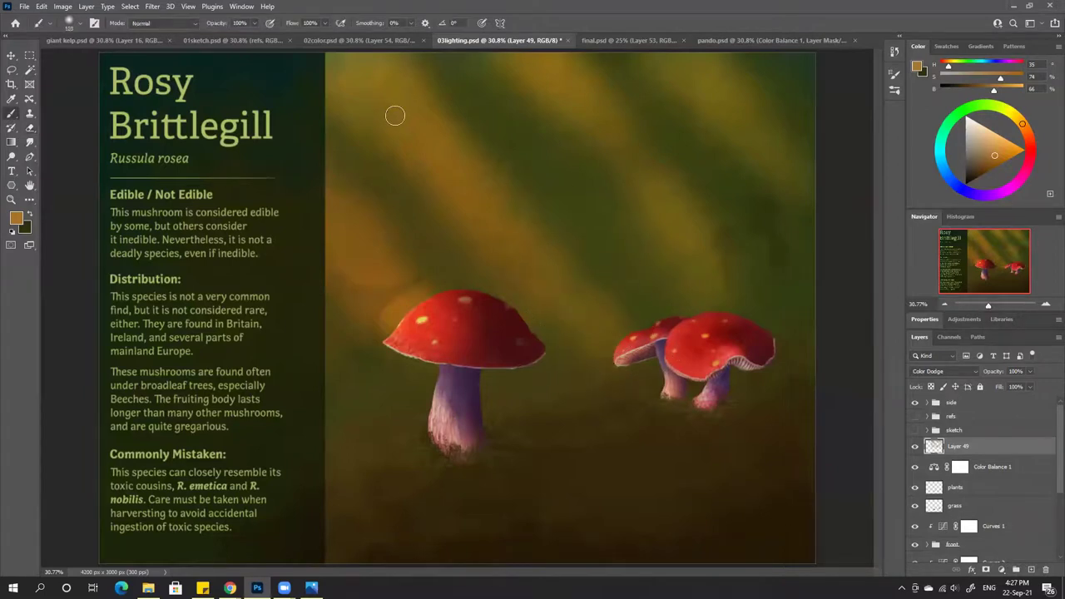
pyautogui.hotkey('ctrl', '-')
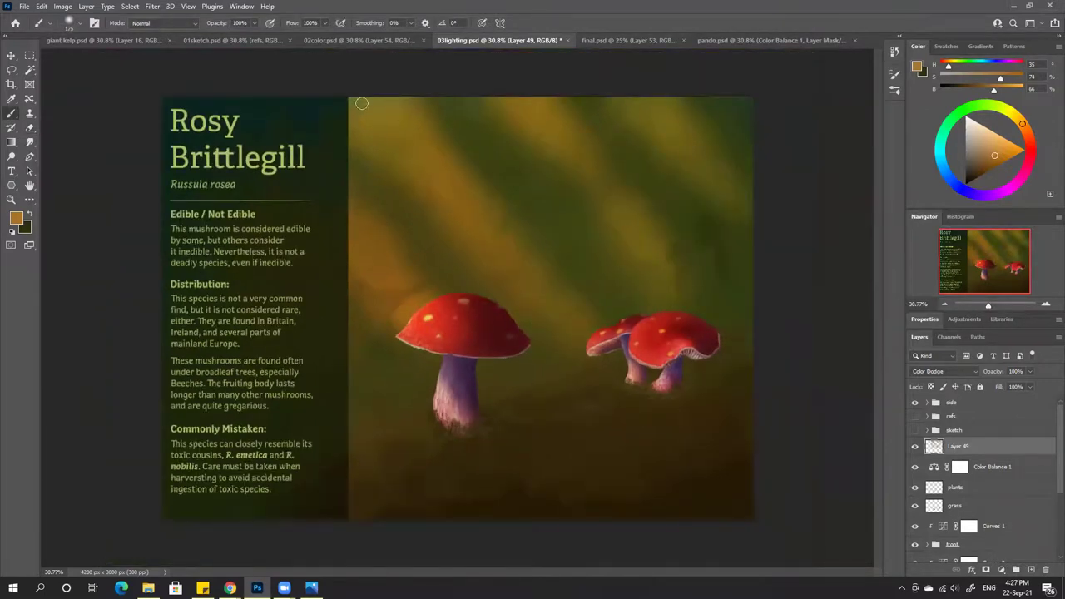
pyautogui.hotkey('ctrl', '-')
pyautogui.hotkey('ctrl', '-')
pyautogui.press('e')
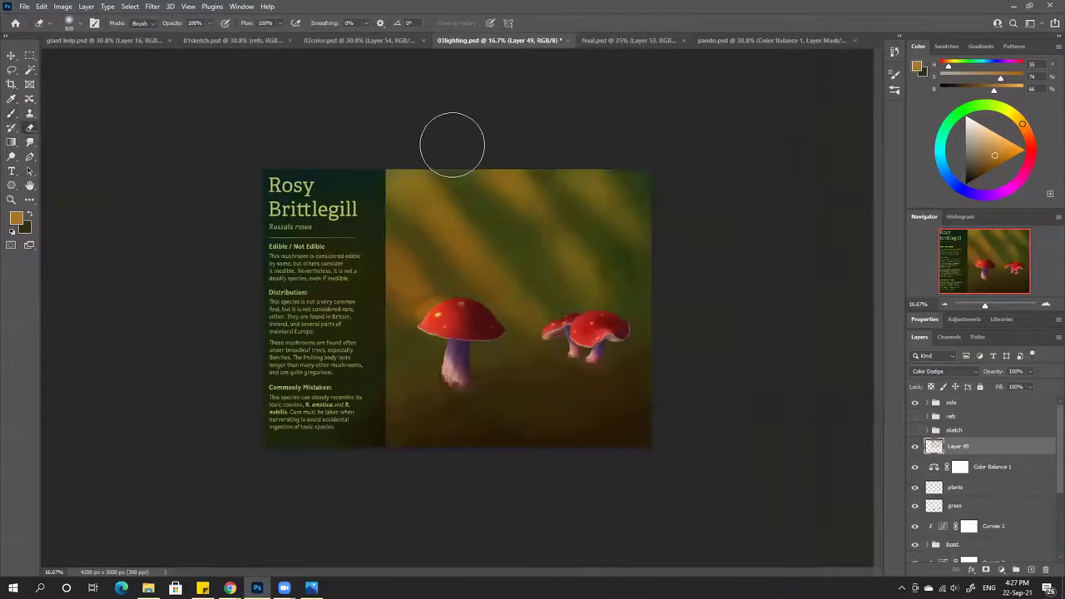
pyautogui.moveTo(422, 232); pyautogui.dragTo(380, 186)
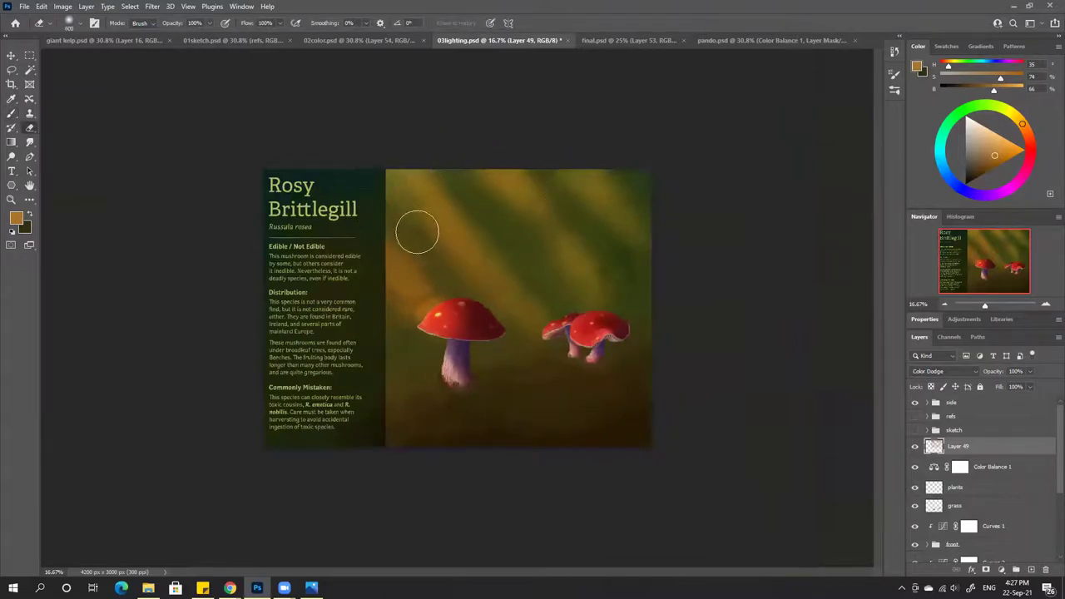
pyautogui.moveTo(477, 301)
pyautogui.mouseDown()
pyautogui.moveTo(393, 224)
pyautogui.moveTo(461, 310)
pyautogui.moveTo(419, 256)
pyautogui.moveTo(491, 338)
pyautogui.moveTo(512, 341)
pyautogui.moveTo(496, 218)
pyautogui.moveTo(475, 170)
pyautogui.moveTo(591, 316)
pyautogui.moveTo(580, 227)
pyautogui.moveTo(598, 238)
pyautogui.moveTo(564, 185)
pyautogui.moveTo(668, 285)
pyautogui.moveTo(554, 185)
pyautogui.mouseUp()
# Paint thinner diagonal orange rays with a 300 px brush above the large mushroom and beside the text panel
pyautogui.press('b')
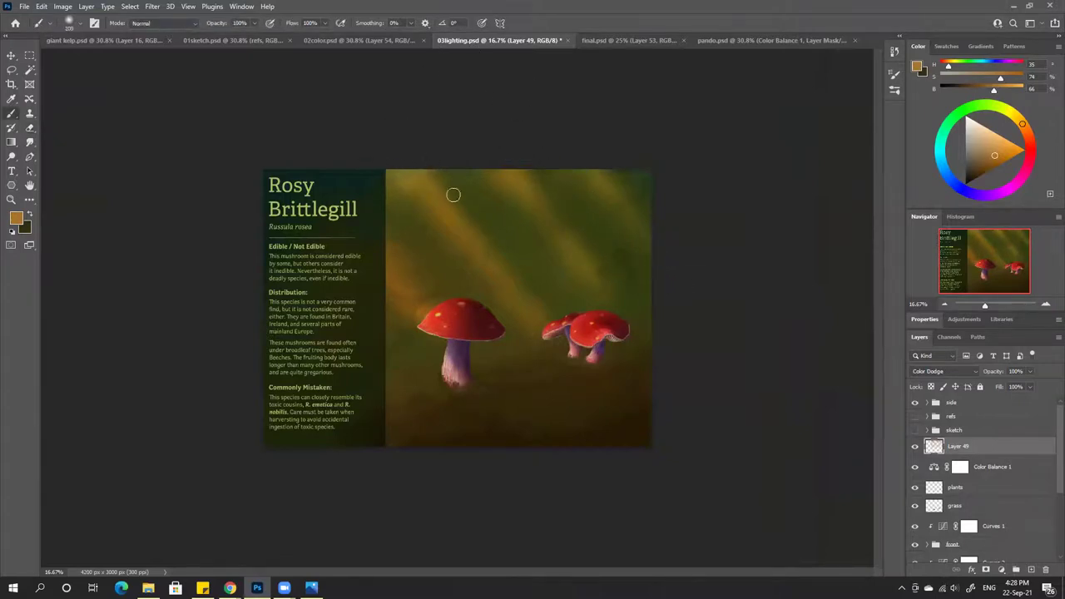
pyautogui.moveTo(417, 177)
pyautogui.mouseDown()
pyautogui.moveTo(490, 268)
pyautogui.moveTo(483, 261)
pyautogui.mouseUp()
pyautogui.moveTo(382, 202)
pyautogui.mouseDown()
pyautogui.moveTo(453, 292)
pyautogui.moveTo(446, 255)
pyautogui.mouseUp()
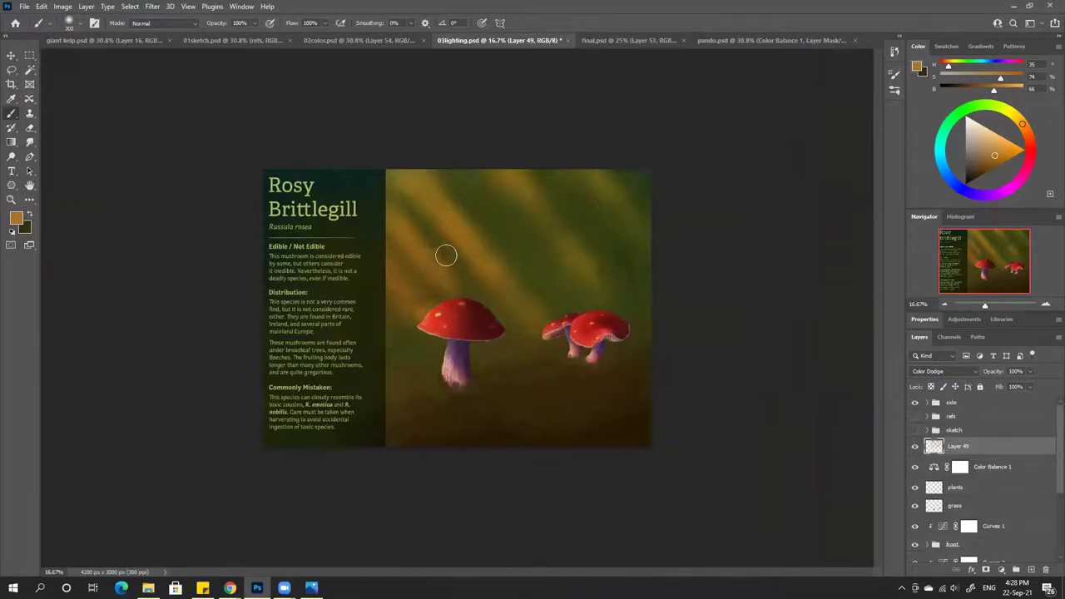
# Paint more diagonal orange rays with a 300 px brush beside the text panel and across the upper background behind the small mushrooms
pyautogui.press('e')
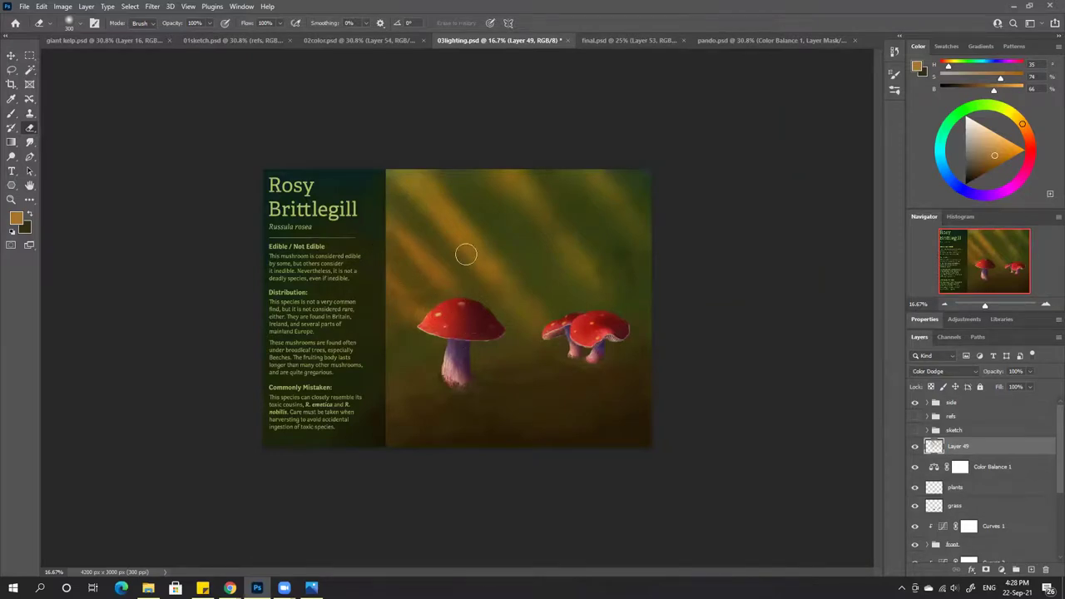
pyautogui.press('b')
pyautogui.moveTo(390, 268); pyautogui.dragTo(416, 299)
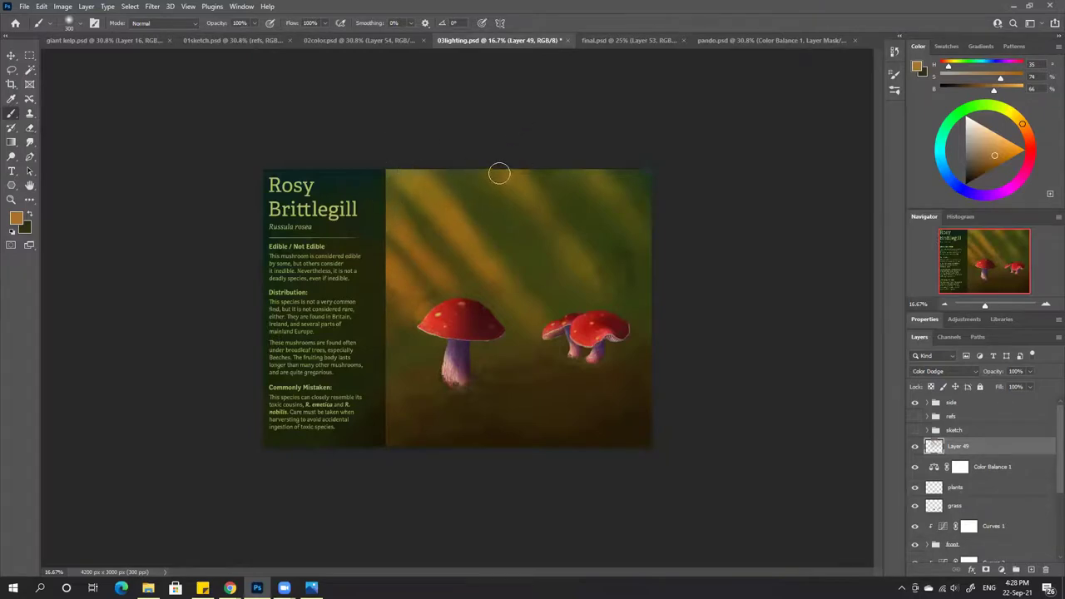
pyautogui.moveTo(517, 184)
pyautogui.mouseDown()
pyautogui.moveTo(539, 210)
pyautogui.moveTo(571, 220)
pyautogui.mouseUp()
pyautogui.moveTo(569, 169)
pyautogui.mouseDown()
pyautogui.moveTo(591, 174)
pyautogui.moveTo(654, 239)
pyautogui.mouseUp()
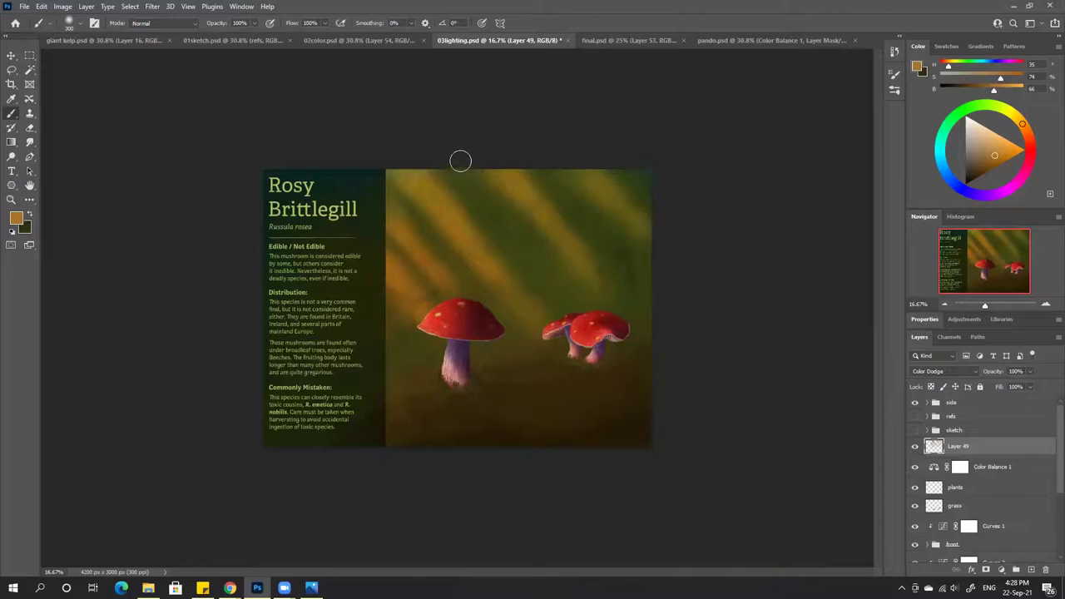
# Soften the painted light rays with a large eraser at 50% opacity, enlarged to 1600 px
pyautogui.press('e')
pyautogui.press('5')
pyautogui.press(']')
pyautogui.press(']')
pyautogui.press(']')
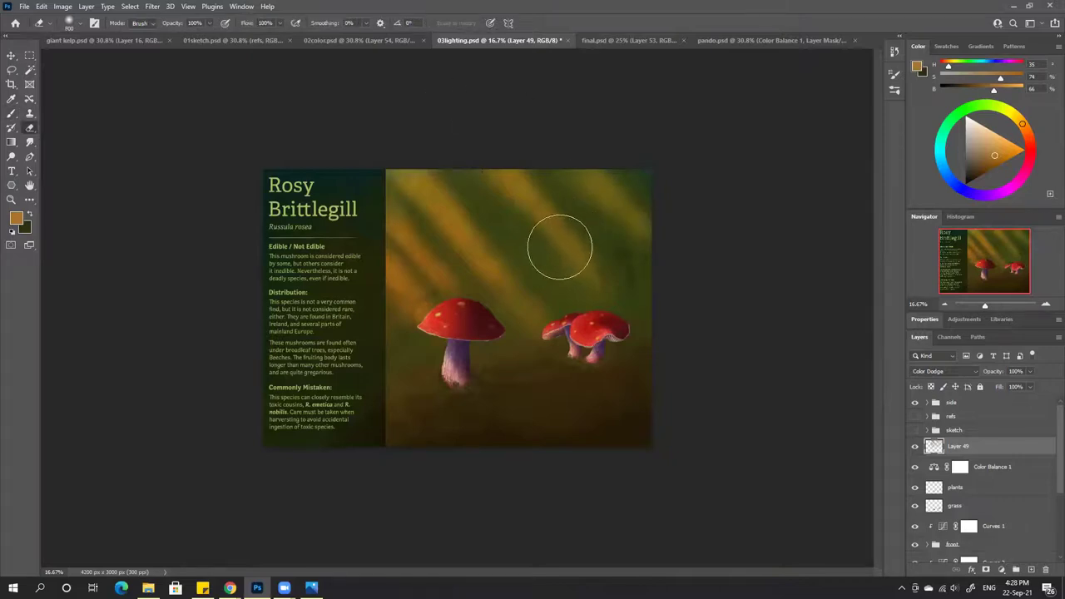
pyautogui.press(']')
pyautogui.press(']')
pyautogui.press(']')
pyautogui.press(']')
pyautogui.press(']')
pyautogui.press(']')
pyautogui.press(']')
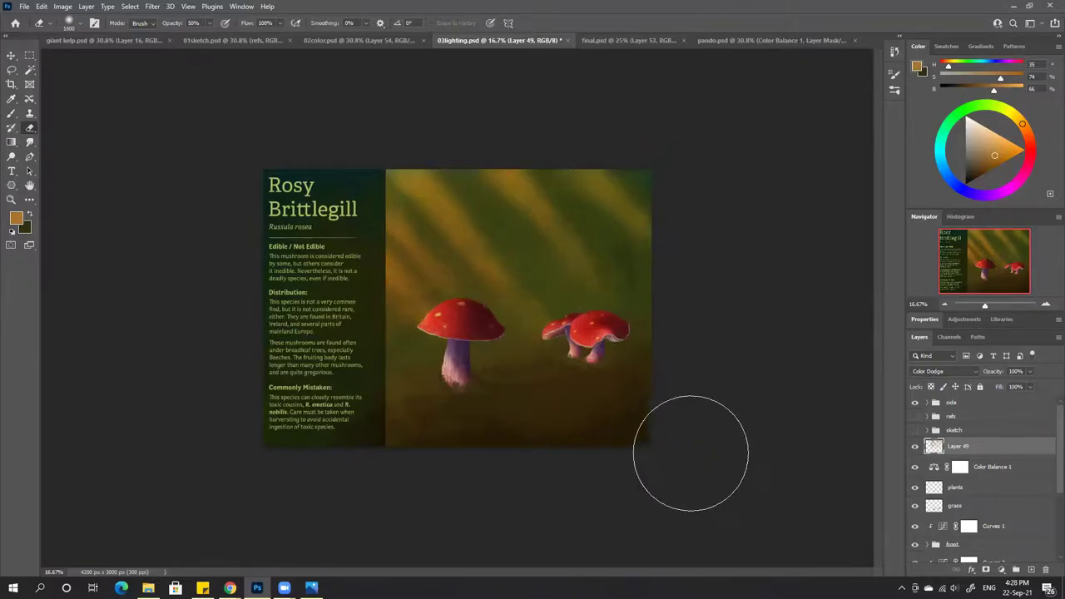
# Compare the illustration at closer zoom with the light-ray layer hidden and shown
pyautogui.hotkey('ctrl', '+')
pyautogui.hotkey('ctrl', '+')
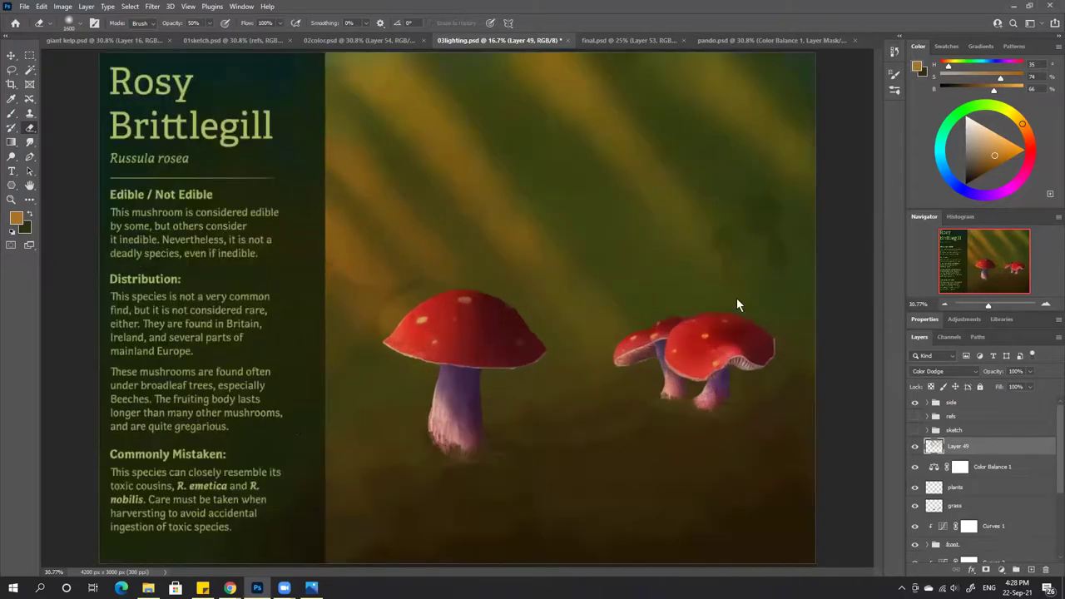
pyautogui.click(915, 447)
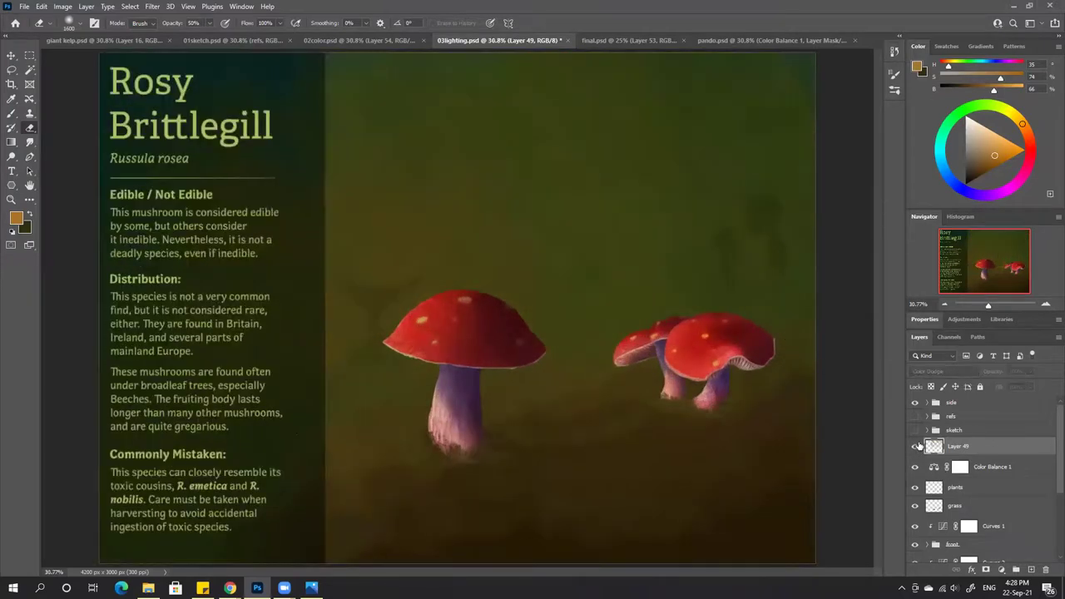
pyautogui.click(915, 447)
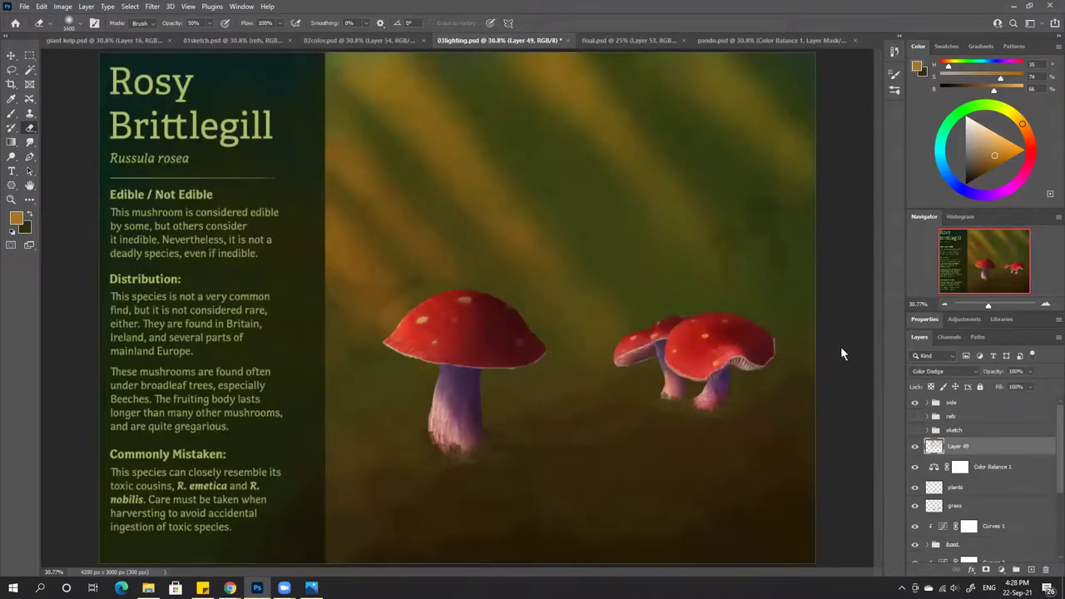
pyautogui.hotkey('ctrl', '-')
pyautogui.hotkey('ctrl', '-')
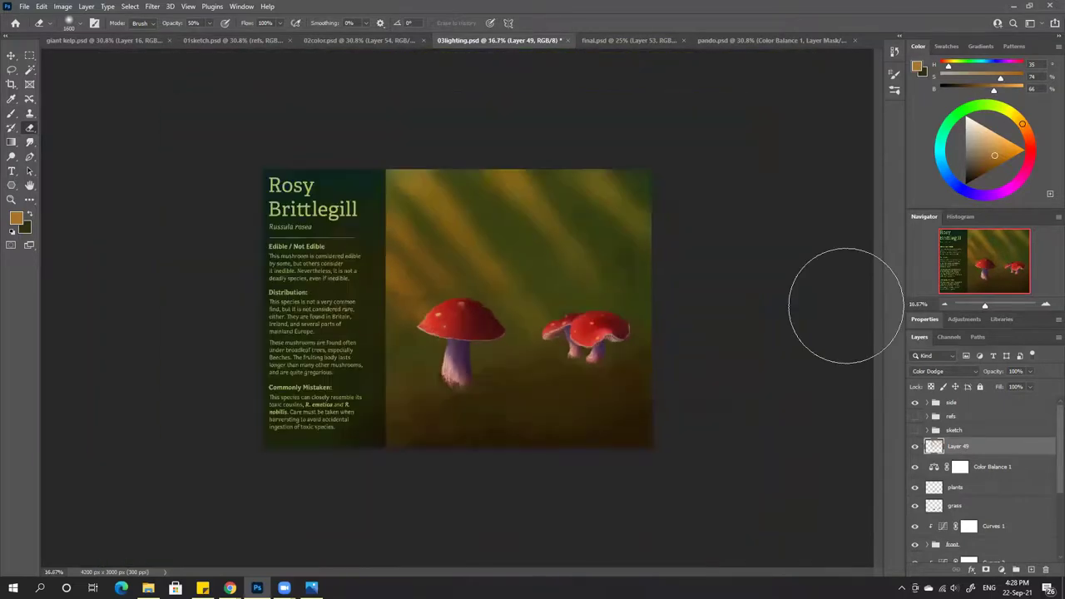
# Paint a broad diagonal orange ray from the upper background toward the small mushrooms with a 600 px brush at full opacity
pyautogui.press('b')
pyautogui.press(']')
pyautogui.moveTo(448, 168)
pyautogui.mouseDown()
pyautogui.moveTo(483, 204)
pyautogui.moveTo(472, 176)
pyautogui.moveTo(454, 156)
pyautogui.moveTo(537, 273)
pyautogui.mouseUp()
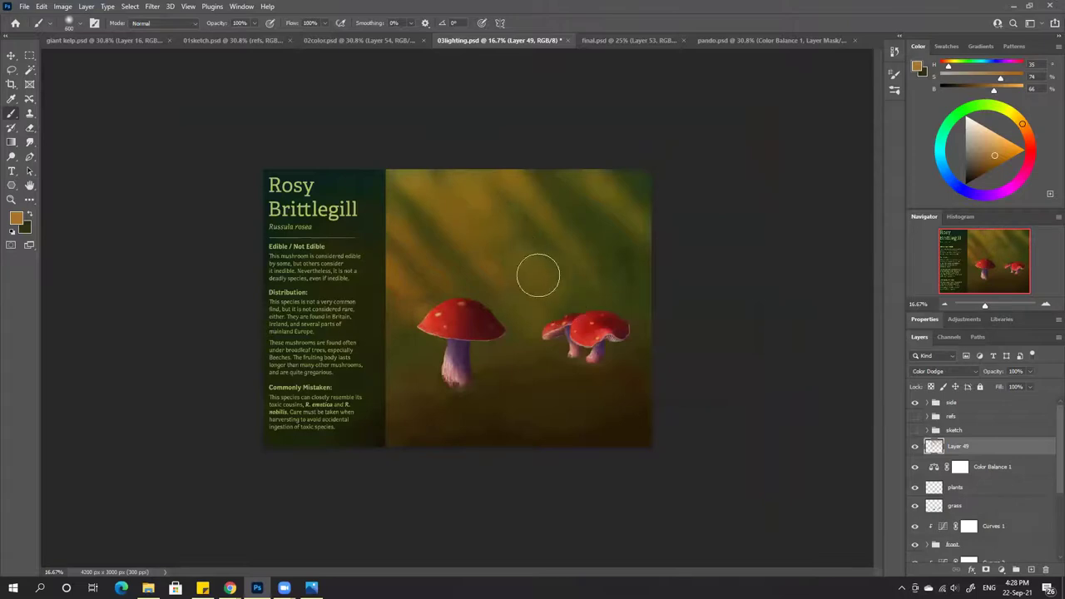
# Fade the broad ray and the lower ray ends around the large mushroom with a smaller soft eraser at 50% opacity
pyautogui.press('e')
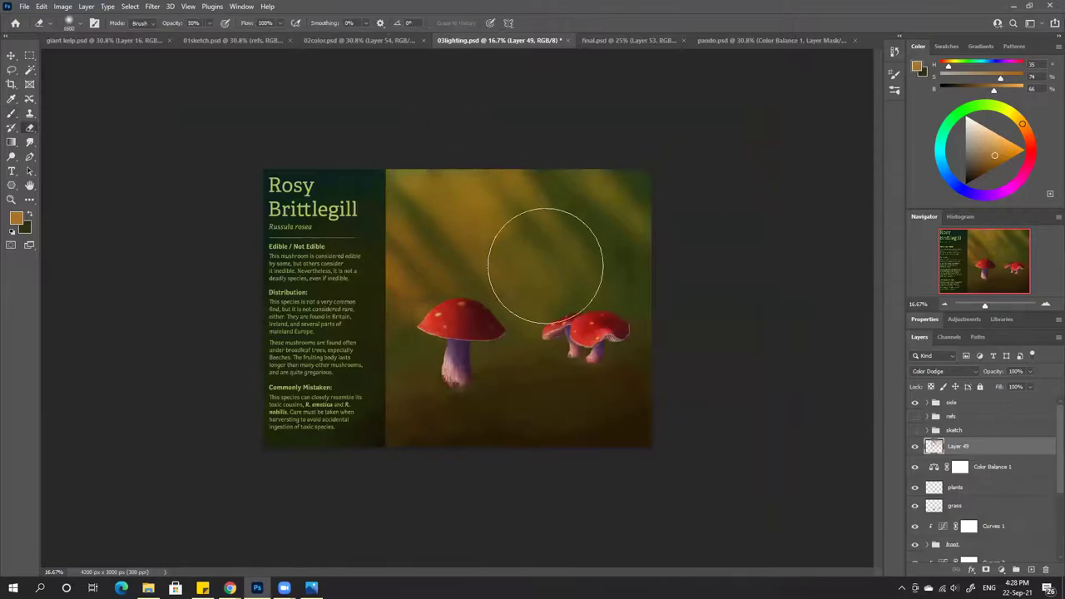
pyautogui.press('[')
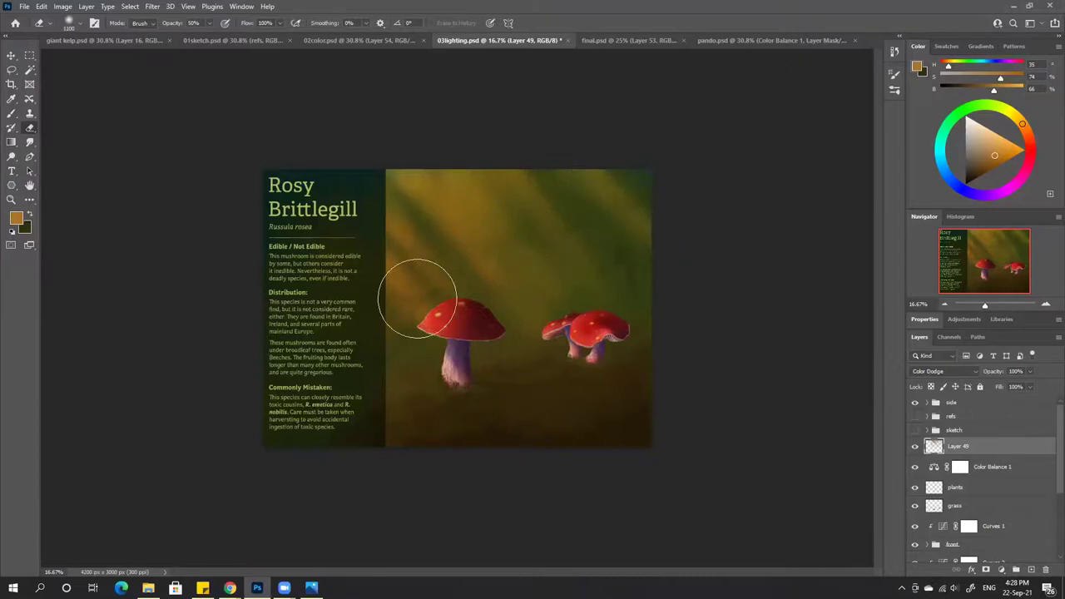
pyautogui.moveTo(416, 297)
pyautogui.mouseDown()
pyautogui.moveTo(405, 211)
pyautogui.moveTo(428, 246)
pyautogui.moveTo(412, 270)
pyautogui.moveTo(449, 367)
pyautogui.mouseUp()
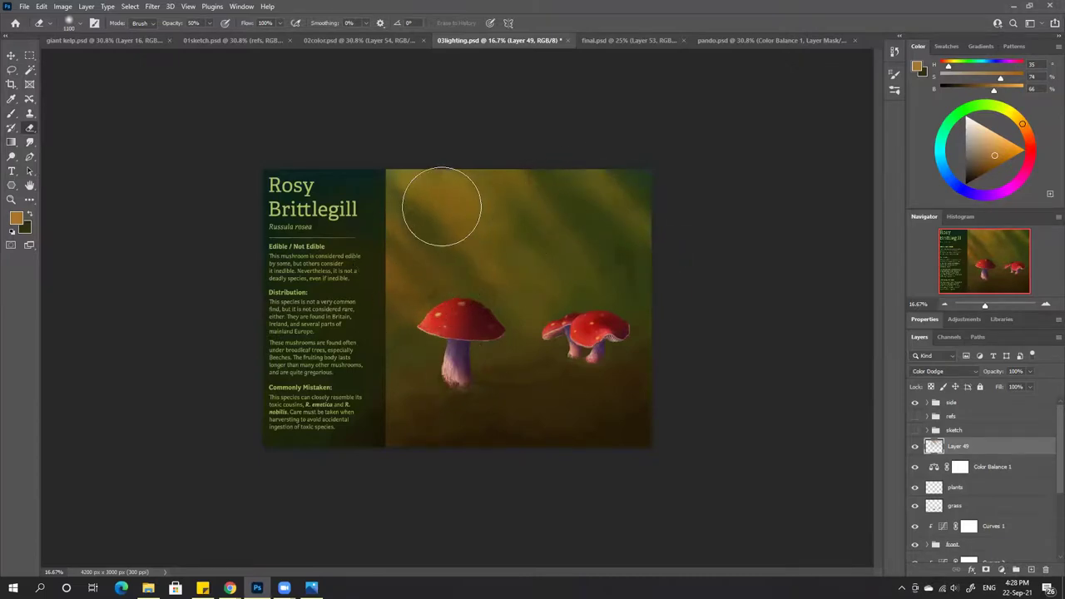
# Paint a wide warm glow along the upper background above the large mushroom with a 900 px brush
pyautogui.press('b')
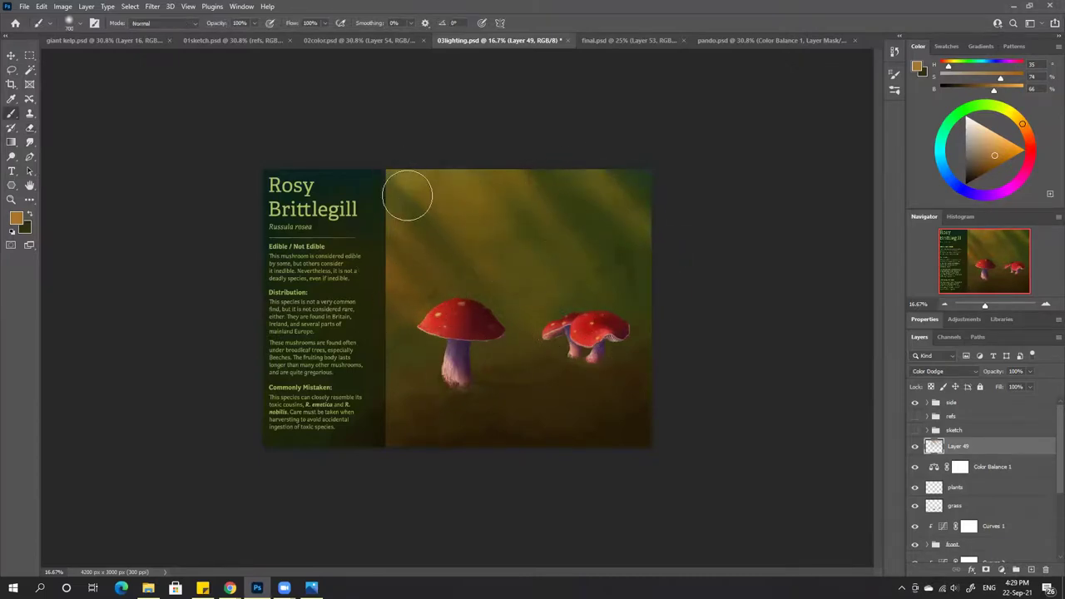
pyautogui.press(']')
pyautogui.press(']')
pyautogui.moveTo(432, 180)
pyautogui.mouseDown()
pyautogui.moveTo(504, 271)
pyautogui.moveTo(522, 196)
pyautogui.mouseUp()
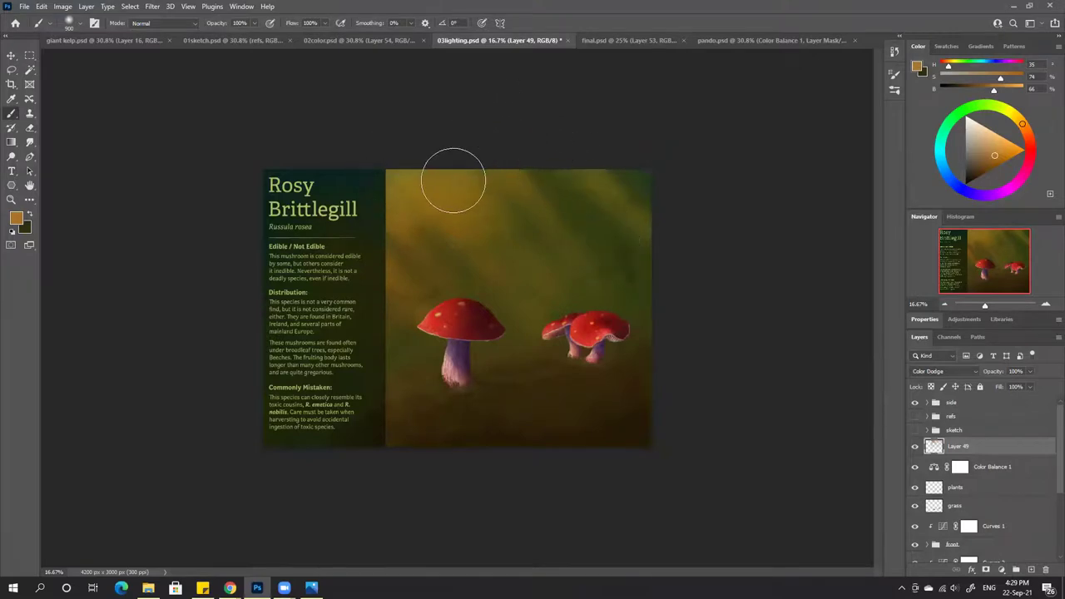
# Paint narrower diagonal orange rays above the large mushroom with a 500 px brush
pyautogui.press('[')
pyautogui.press('[')
pyautogui.press('[')
pyautogui.press('[')
pyautogui.press('[')
pyautogui.press('[')
pyautogui.press(']')
pyautogui.press(']')
pyautogui.moveTo(435, 207); pyautogui.dragTo(478, 259)
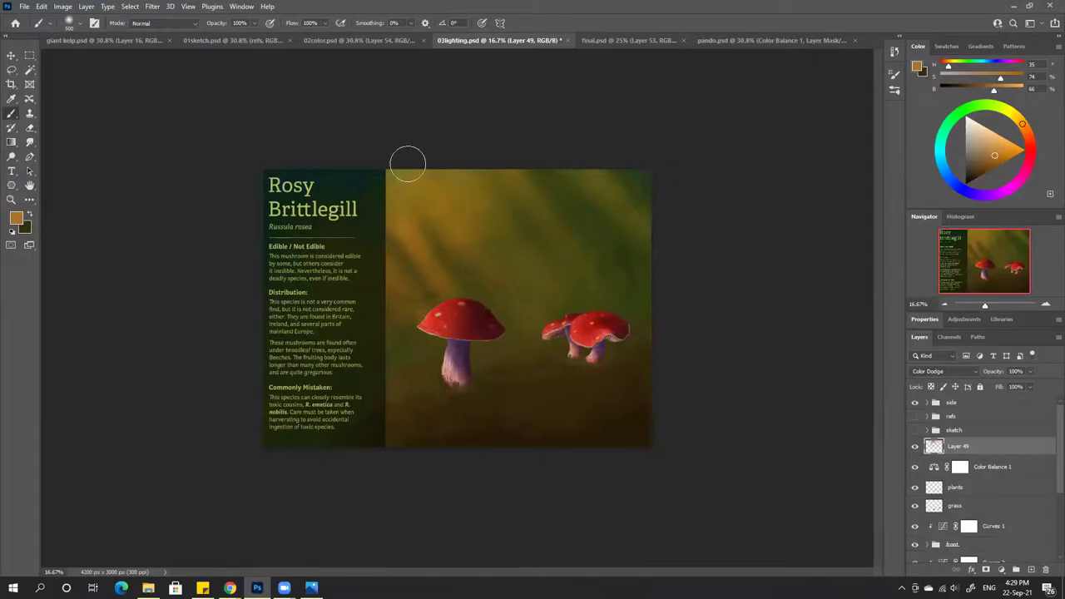
# Blend the rays above the large mushroom with the eraser at 50% opacity, reduced to 500 px
pyautogui.press('e')
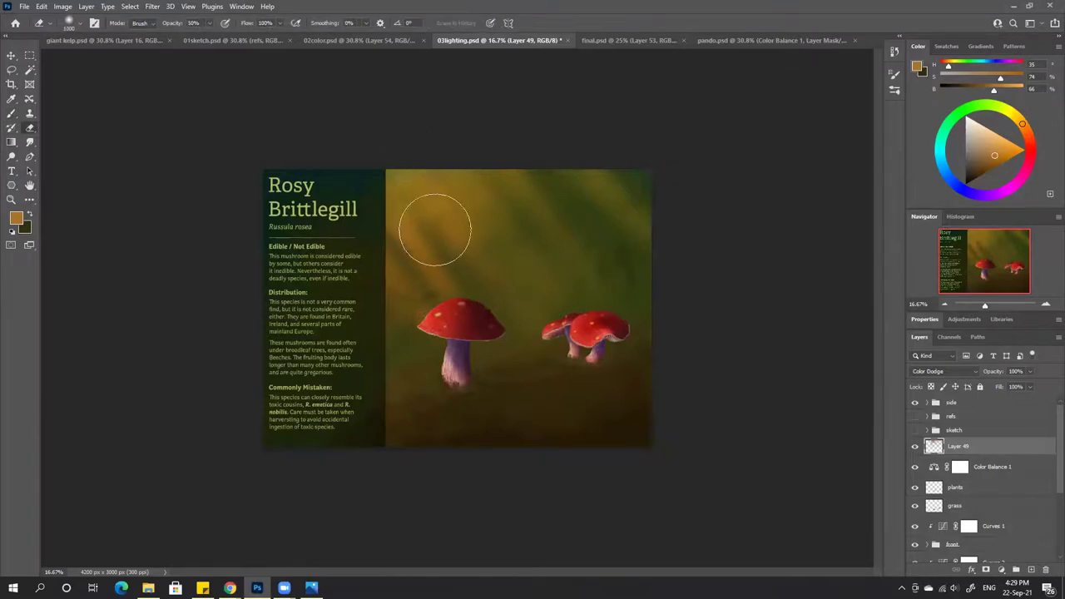
pyautogui.press('[')
pyautogui.press('[')
pyautogui.press('[')
pyautogui.press('[')
pyautogui.press('[')
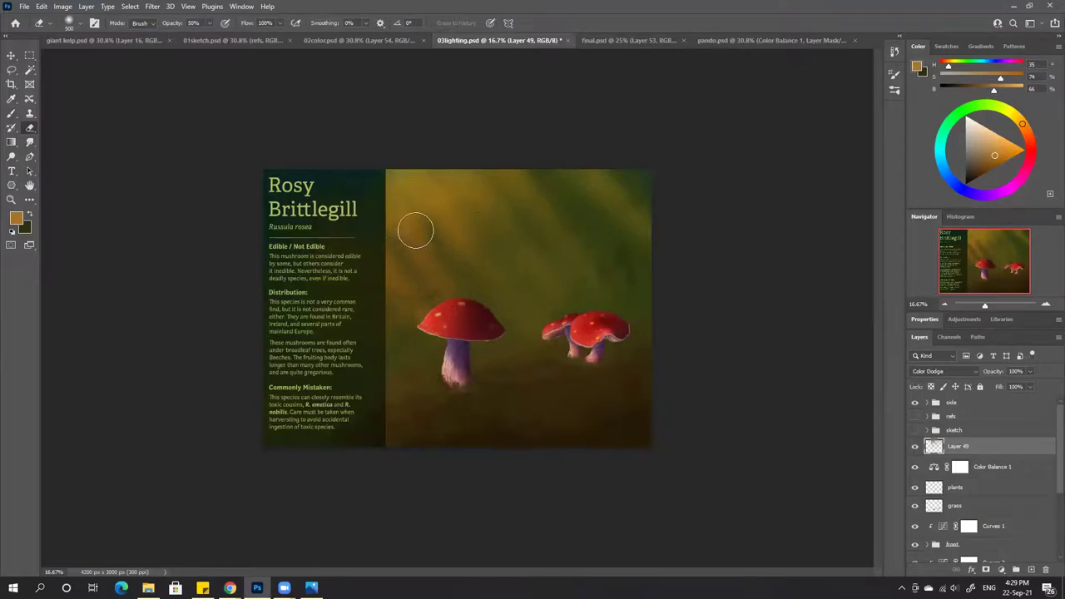
# Add thin orange rays beside the large mushroom's cap and soften them with a 500 px eraser
pyautogui.press('b')
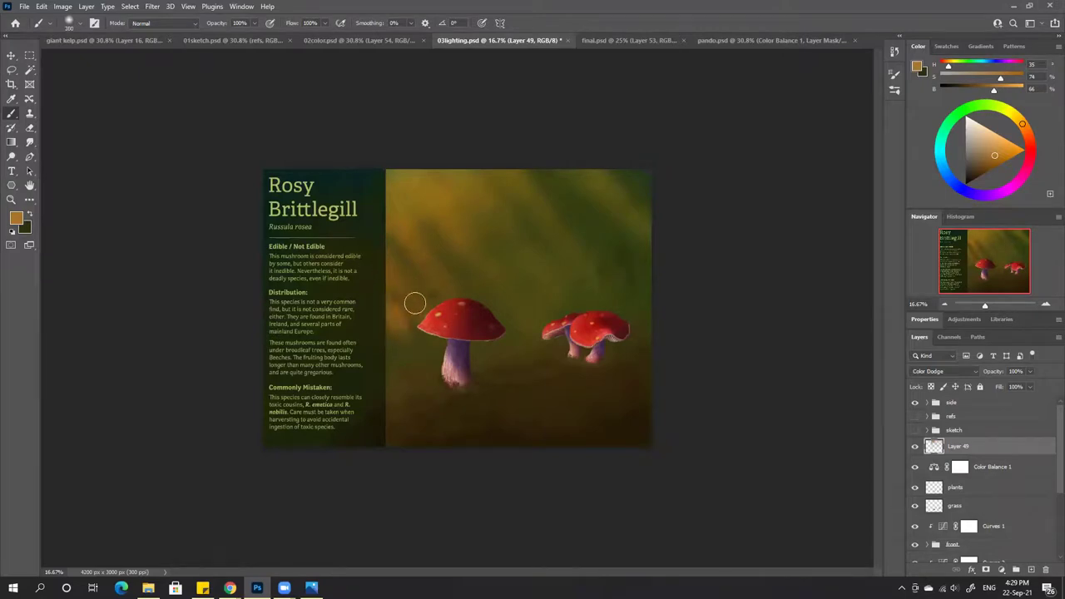
pyautogui.press('e')
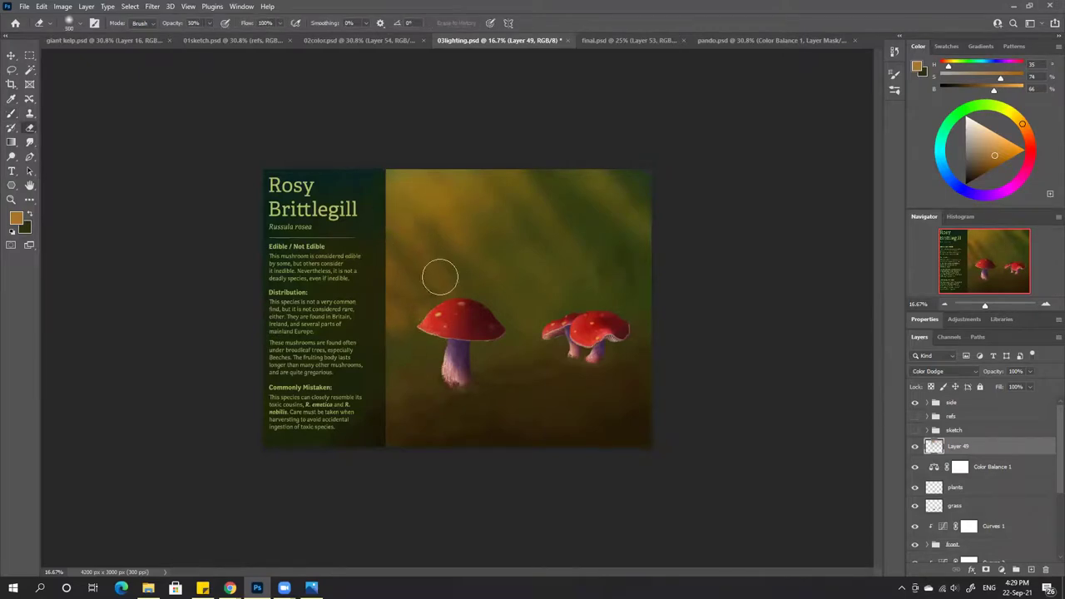
pyautogui.moveTo(440, 277)
pyautogui.mouseDown()
pyautogui.moveTo(428, 209)
pyautogui.moveTo(439, 196)
pyautogui.mouseUp()
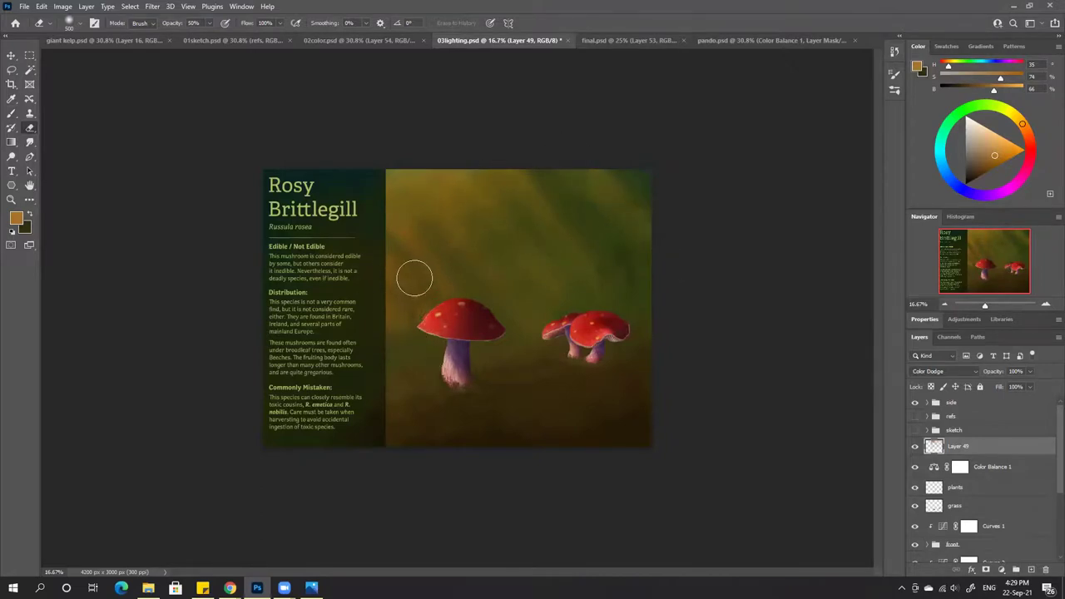
# Paint a wide diagonal orange ray between the mushrooms with a 600 px brush and compare the result with the ray layer hidden
pyautogui.press('b')
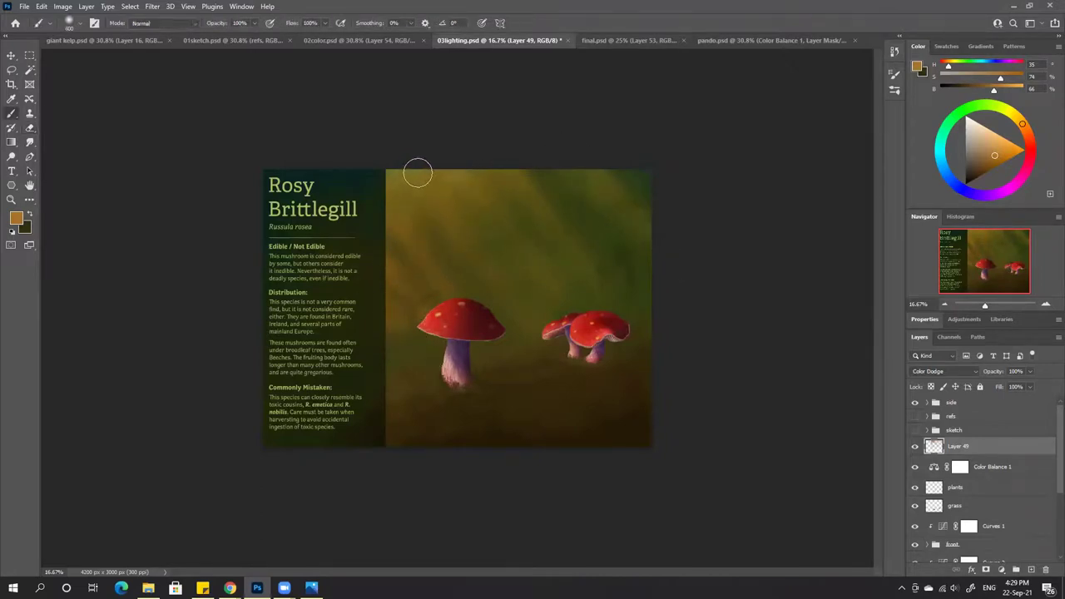
pyautogui.moveTo(416, 178)
pyautogui.mouseDown()
pyautogui.moveTo(466, 240)
pyautogui.moveTo(419, 171)
pyautogui.moveTo(463, 188)
pyautogui.moveTo(530, 250)
pyautogui.moveTo(456, 231)
pyautogui.moveTo(485, 279)
pyautogui.moveTo(391, 211)
pyautogui.moveTo(491, 347)
pyautogui.moveTo(529, 164)
pyautogui.moveTo(502, 160)
pyautogui.moveTo(555, 235)
pyautogui.moveTo(543, 300)
pyautogui.mouseUp()
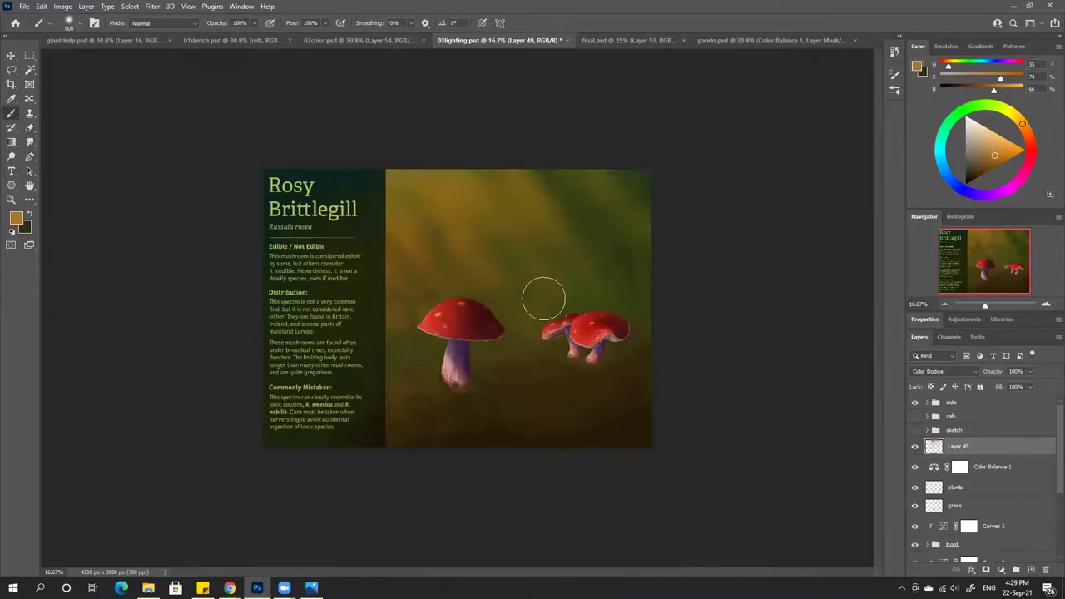
pyautogui.click(915, 447)
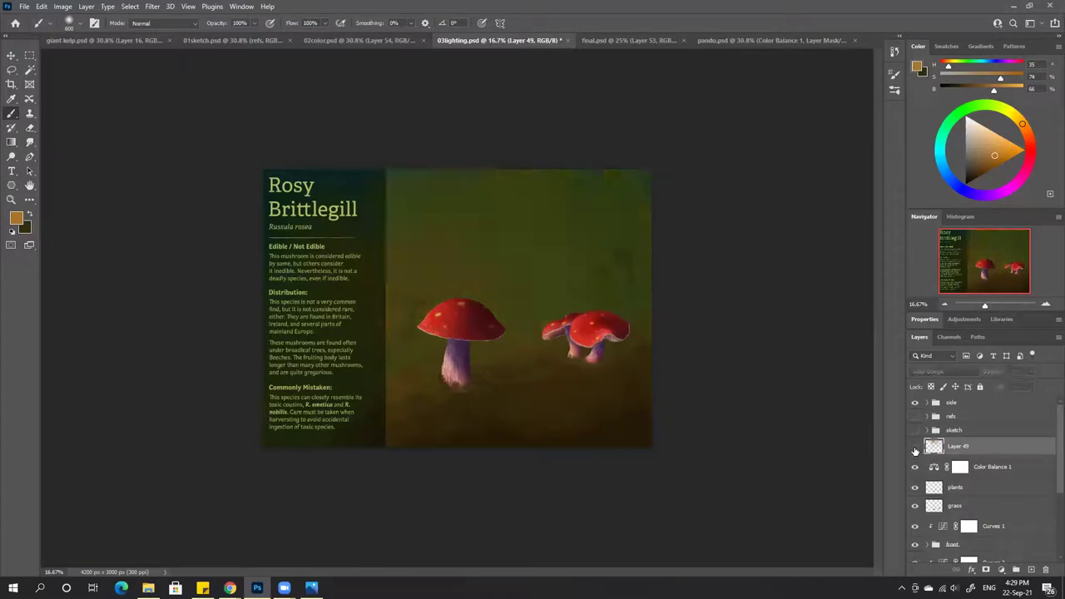
pyautogui.click(916, 447)
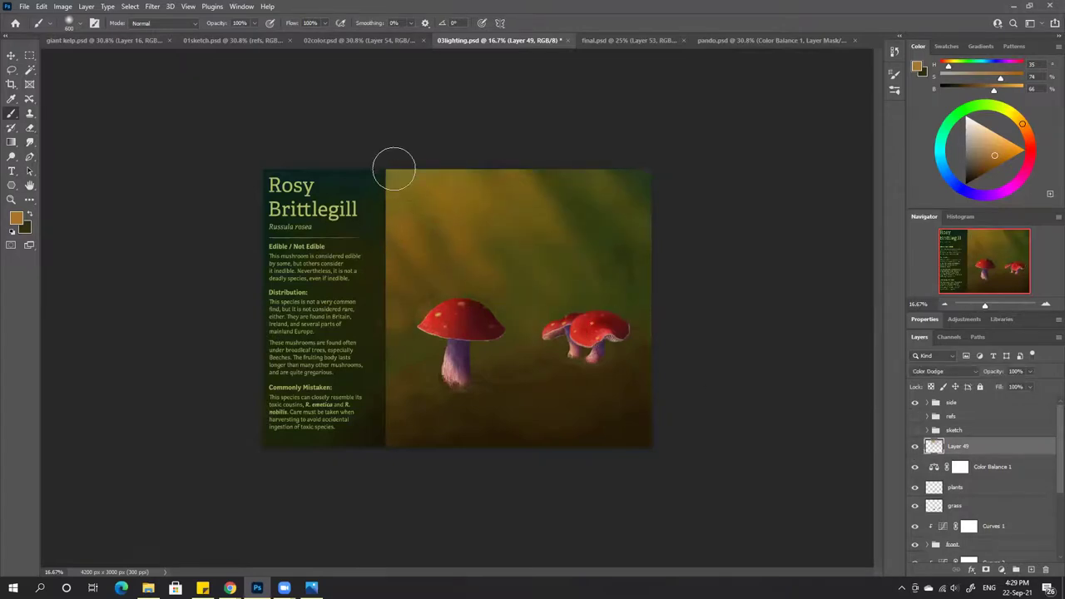
# Try to paint a stronger orange ray down to the large mushroom's cap with a 600 px brush
pyautogui.moveTo(419, 259); pyautogui.dragTo(449, 310)
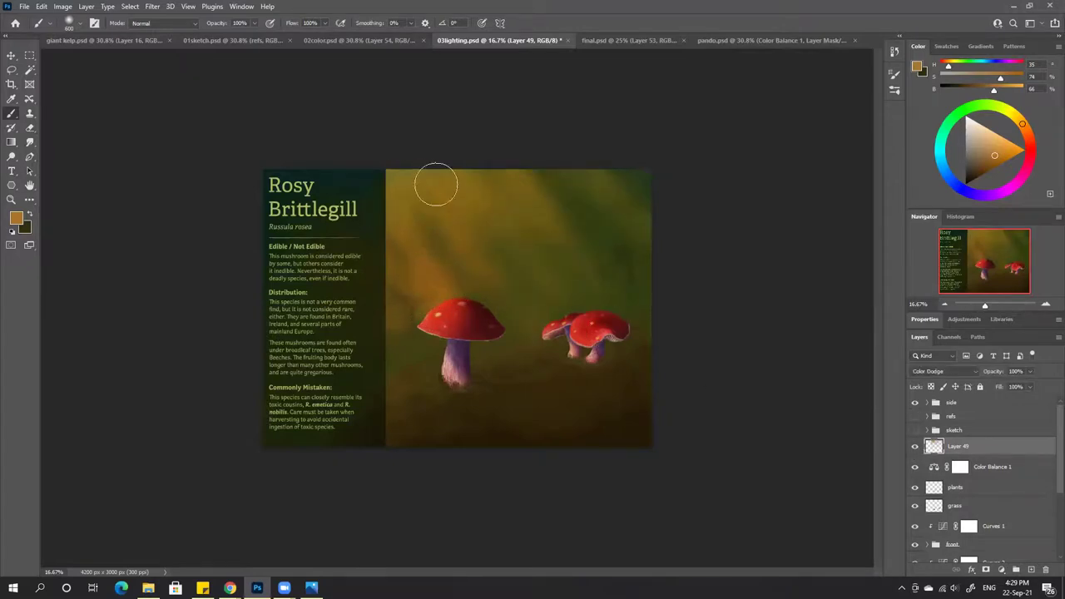
pyautogui.press('ctrl')
pyautogui.hotkey('ctrl', 'z')
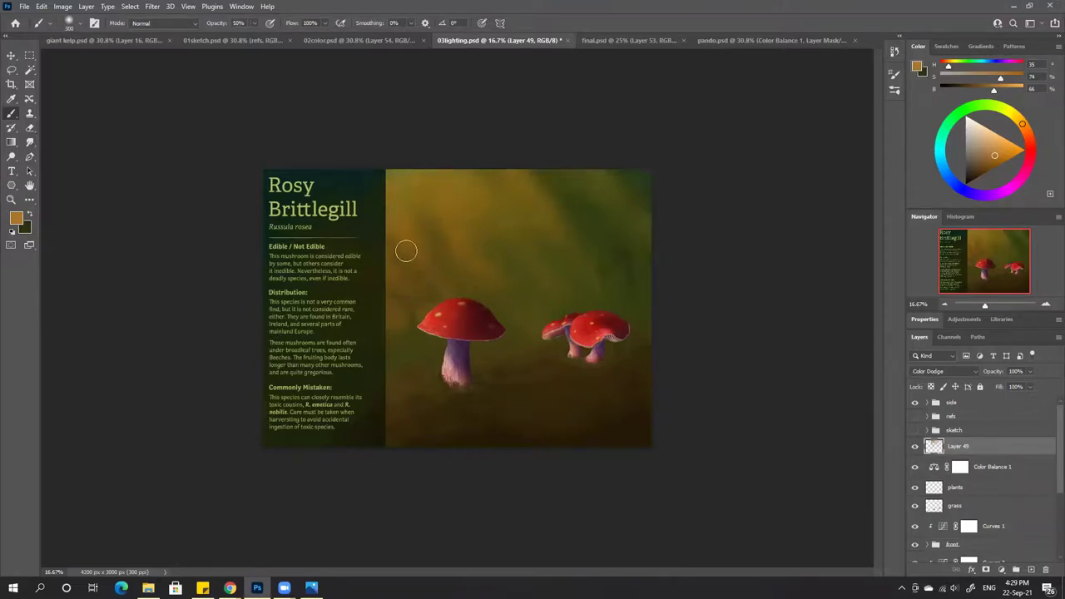
# Paint subtler orange light over the upper background with a 600 px brush at 50% opacity
pyautogui.press(']')
pyautogui.press(']')
pyautogui.press('5')
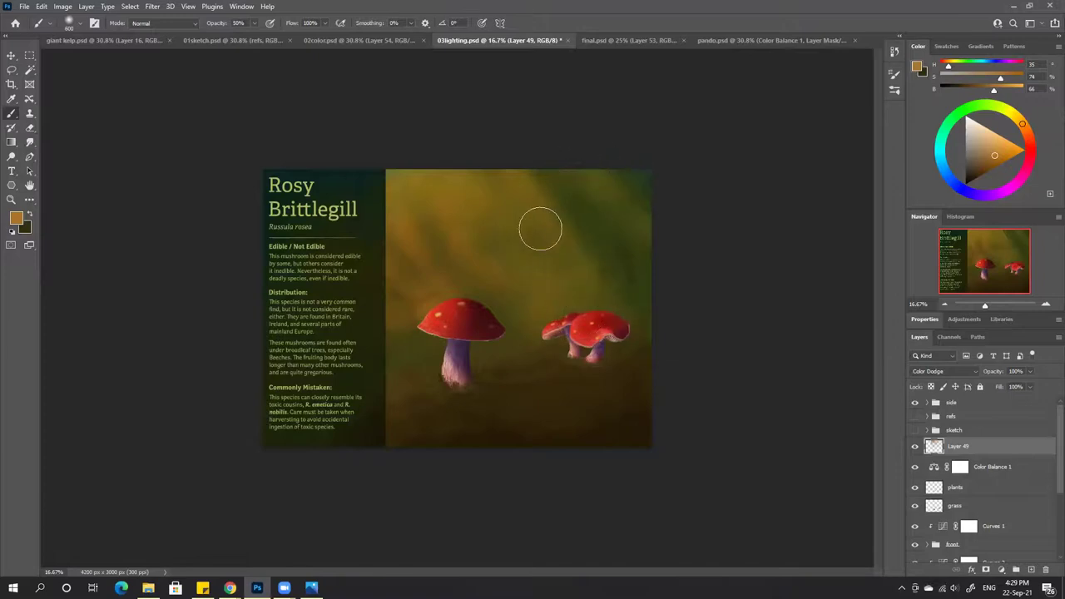
# Carve darker gaps between the light rays with a 300 px eraser at 50% opacity
pyautogui.press('e')
pyautogui.press('[')
pyautogui.press('[')
pyautogui.press('[')
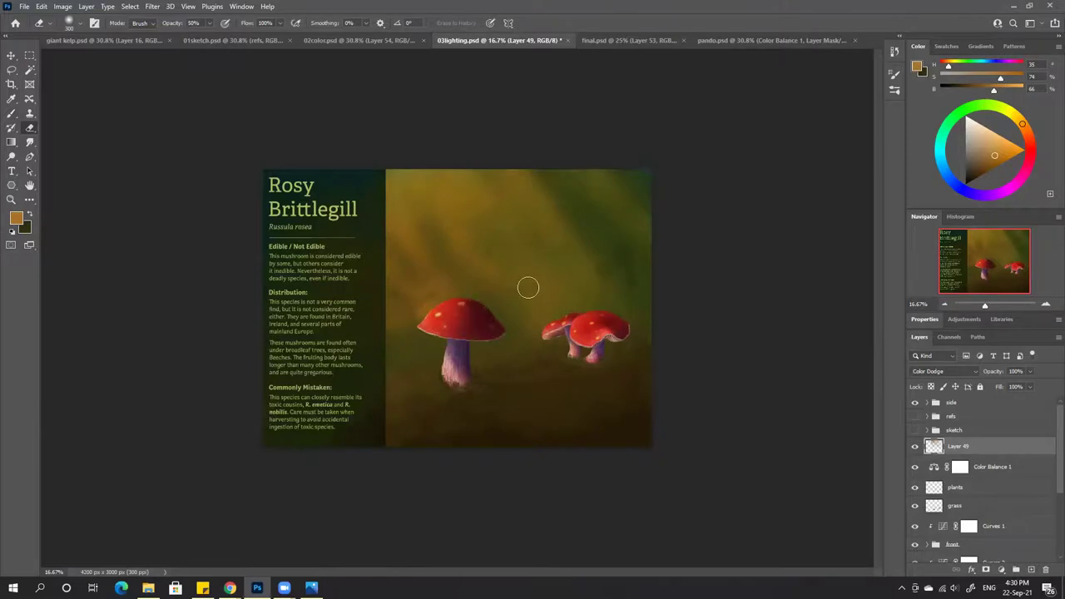
# Compare the illustration repeatedly with the light-ray layer hidden and shown
pyautogui.click(915, 447)
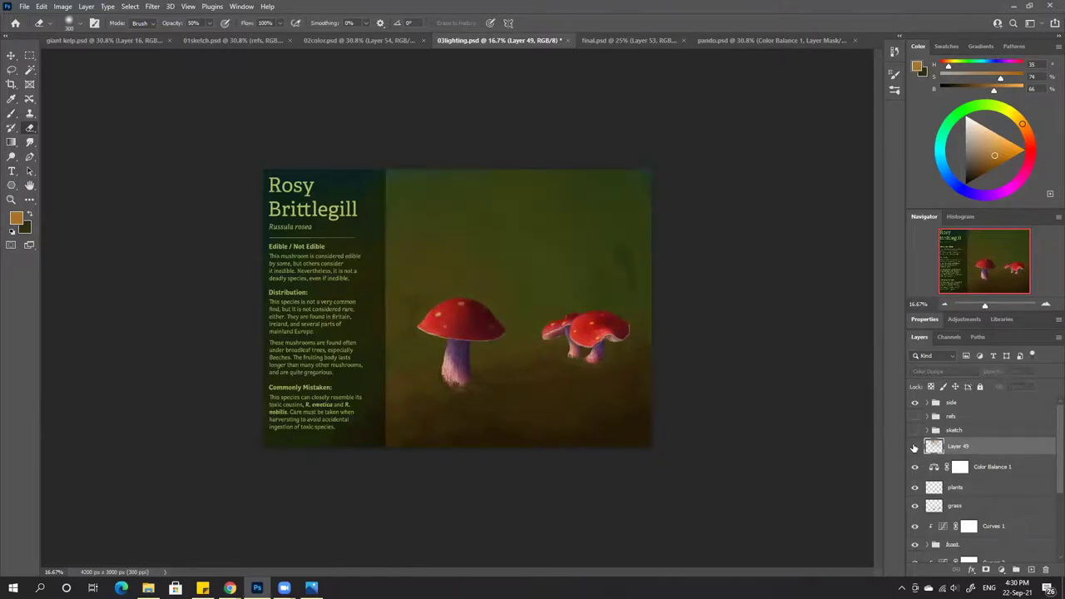
pyautogui.click(914, 446)
pyautogui.click(915, 447)
pyautogui.click(914, 447)
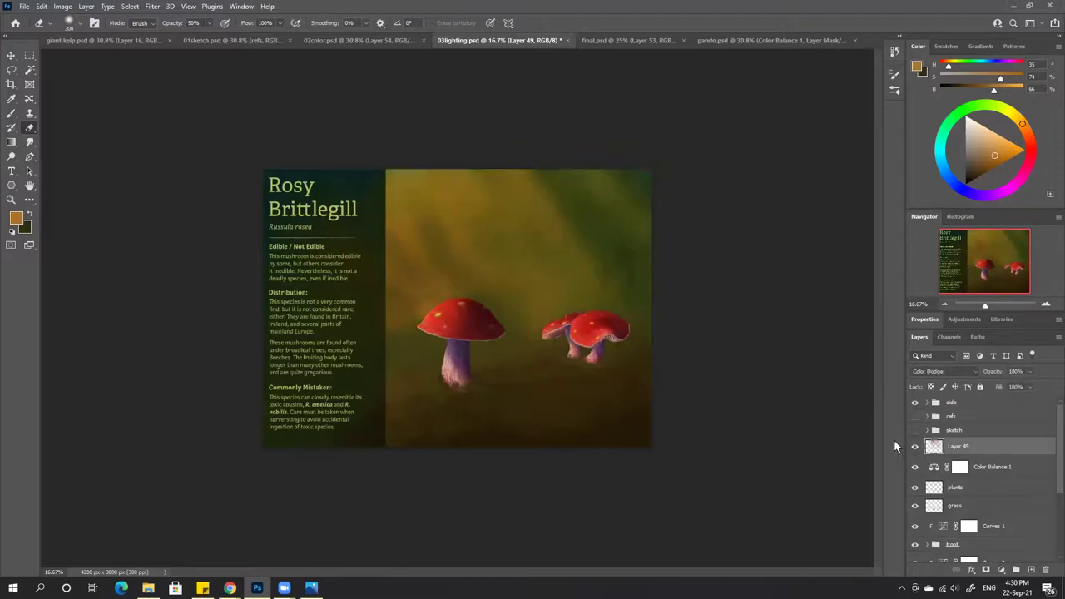
# Add a new layer above the light-ray layer and bring up the spatter_brushes presets, glancing at final.psd for reference
pyautogui.click(1031, 569)
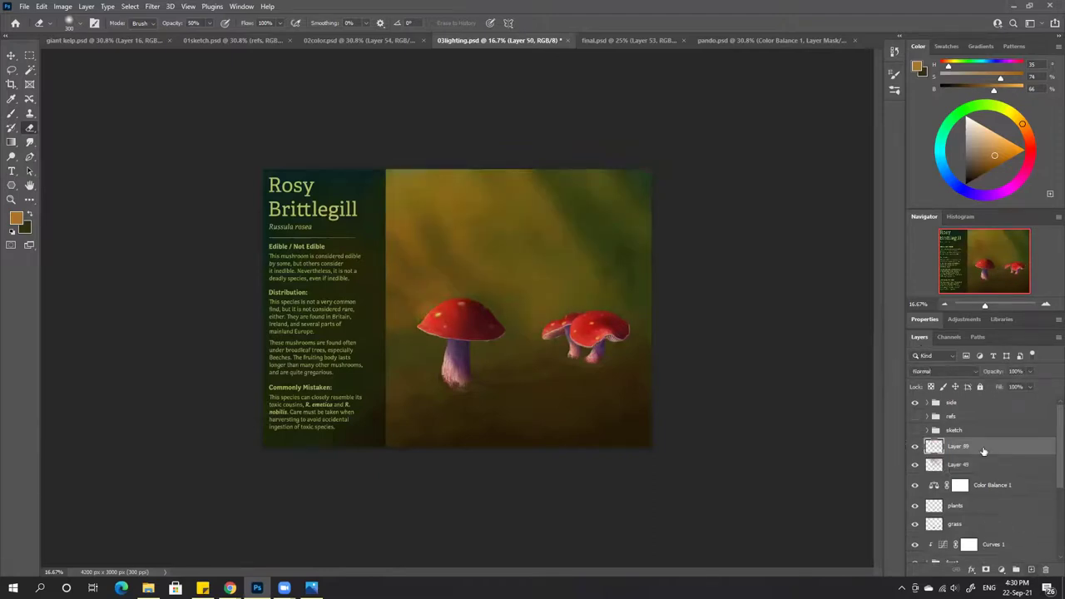
pyautogui.hotkey('ctrl', '+')
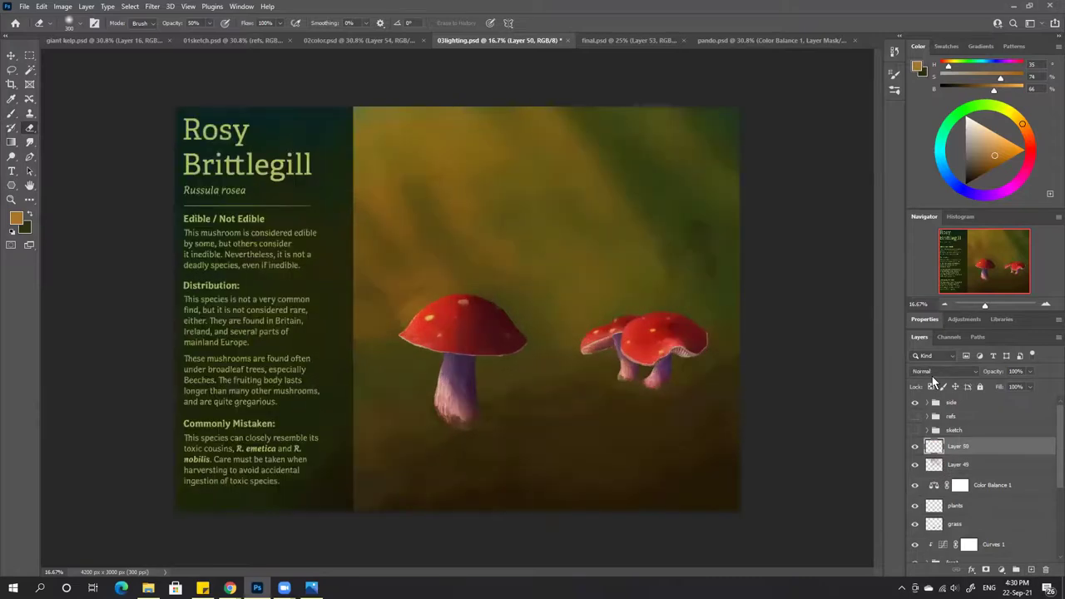
pyautogui.hotkey('ctrl', '0')
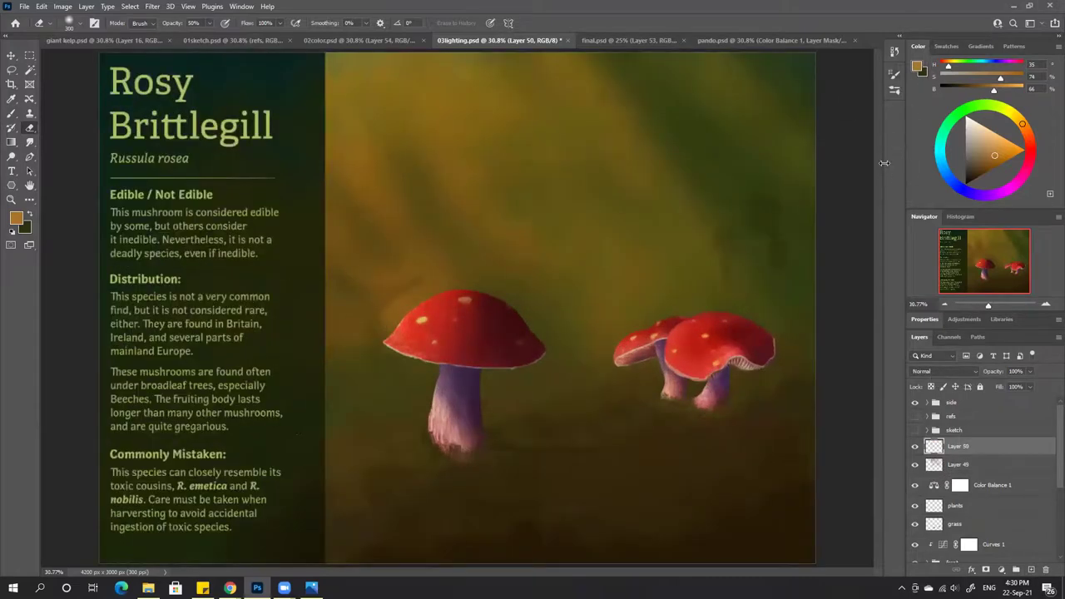
pyautogui.click(894, 89)
pyautogui.scroll(-5, 877, 156)
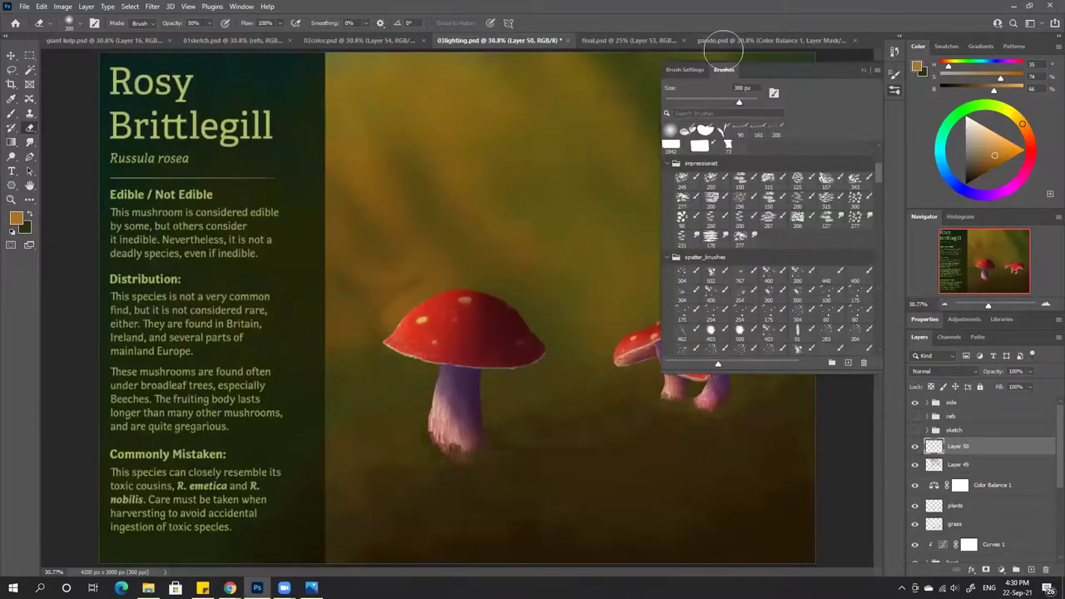
pyautogui.click(630, 39)
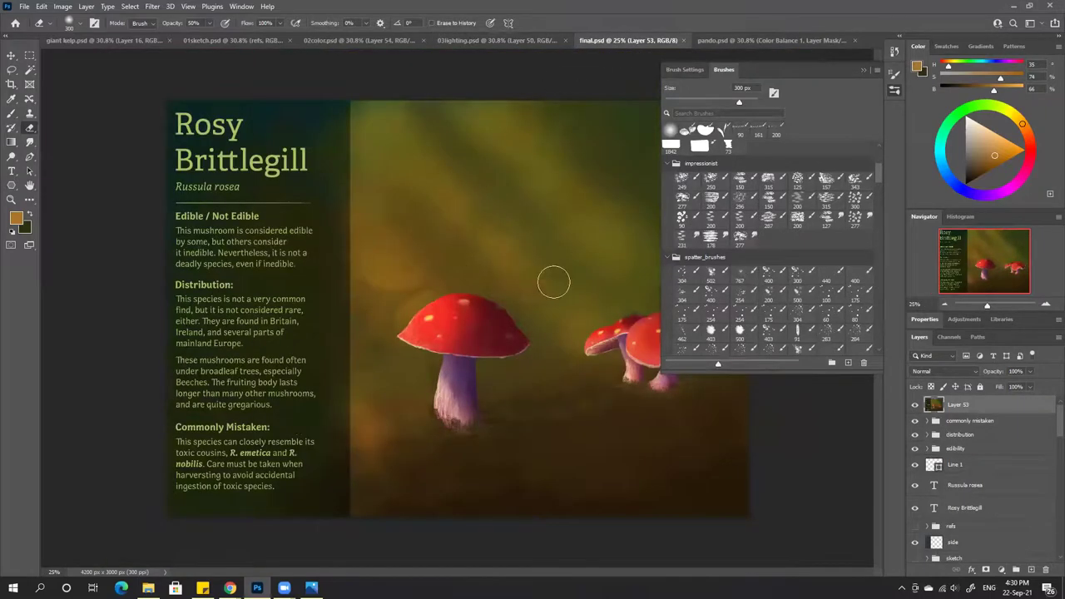
pyautogui.click(470, 41)
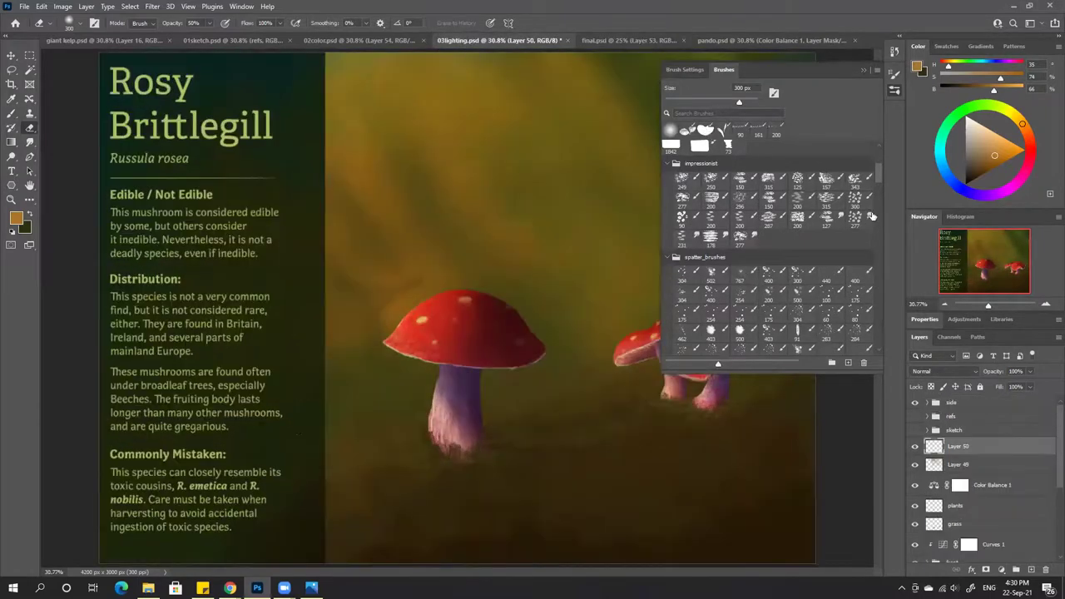
pyautogui.scroll(-3, 879, 179)
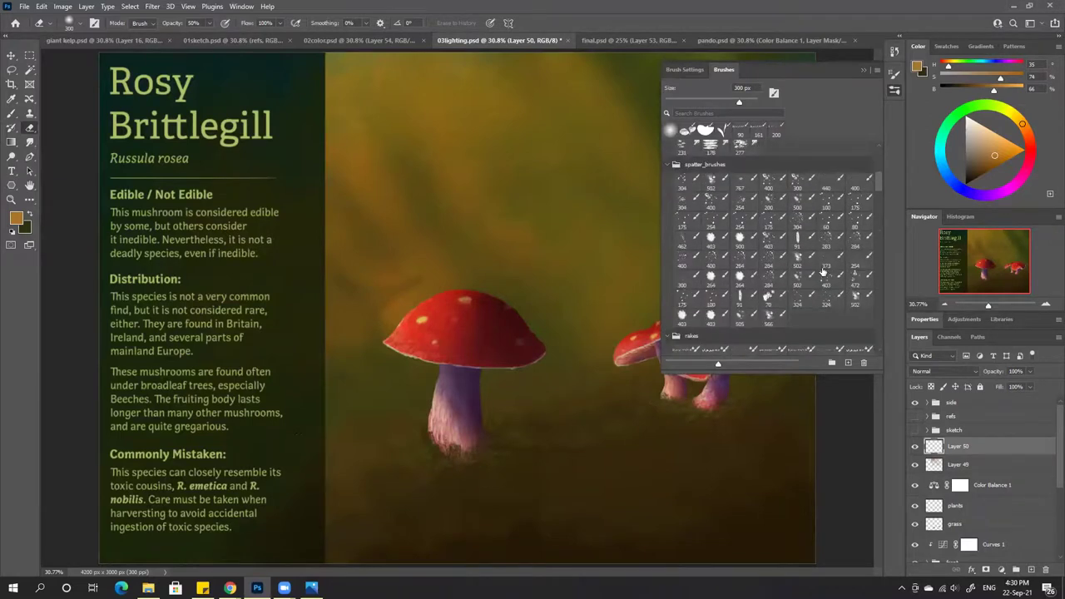
# Try to scatter orange specks above the large mushroom with the 100 px spatter brush enlarged to 1400 px
pyautogui.click(769, 277)
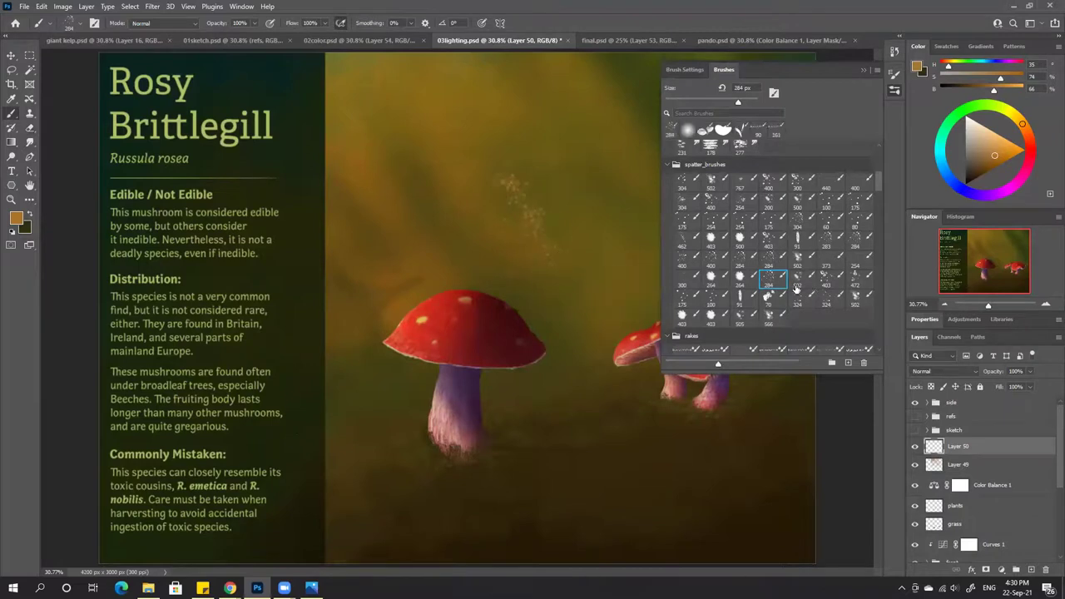
pyautogui.click(714, 304)
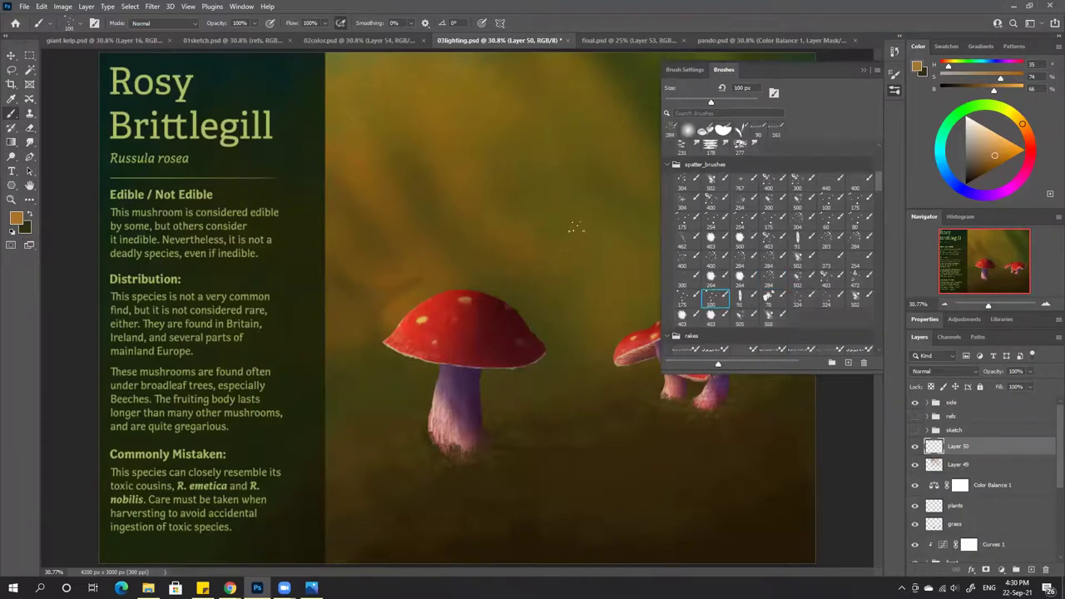
pyautogui.press(']')
pyautogui.press(']')
pyautogui.press(']')
pyautogui.press(']')
pyautogui.moveTo(434, 155)
pyautogui.mouseDown()
pyautogui.moveTo(479, 171)
pyautogui.moveTo(517, 271)
pyautogui.mouseUp()
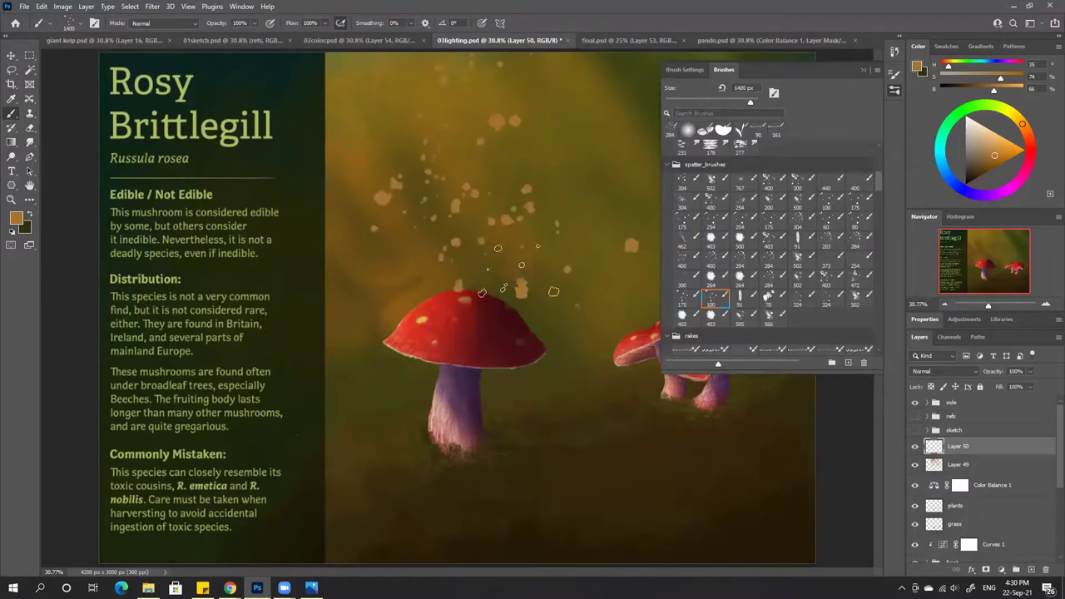
pyautogui.hotkey('ctrl', 'z')
# Try out the 324, 284 and 254 px spatter presets at larger sizes over the background
pyautogui.click(797, 302)
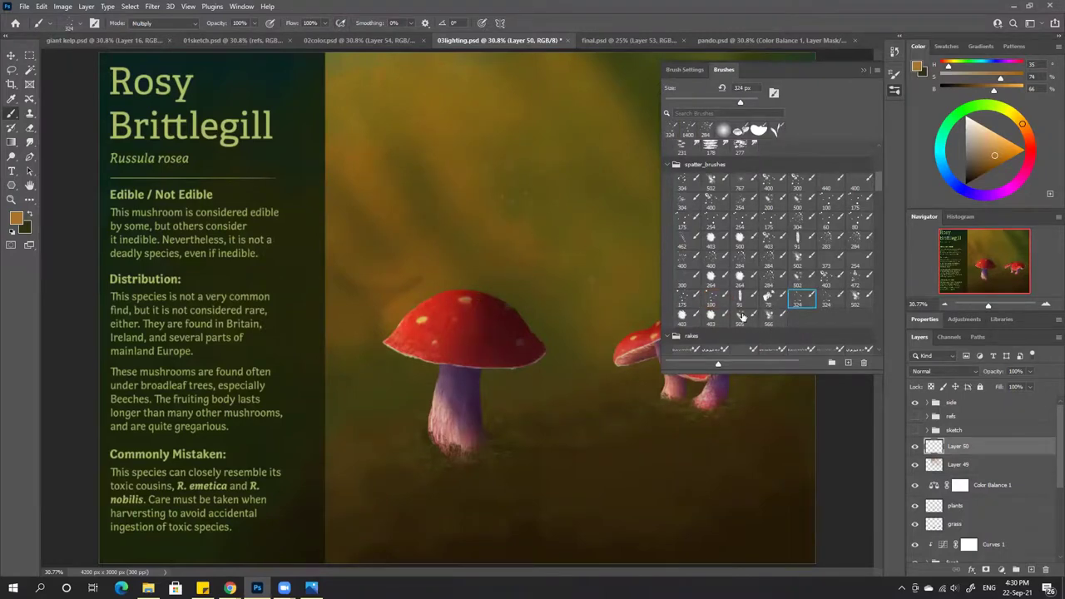
pyautogui.click(772, 280)
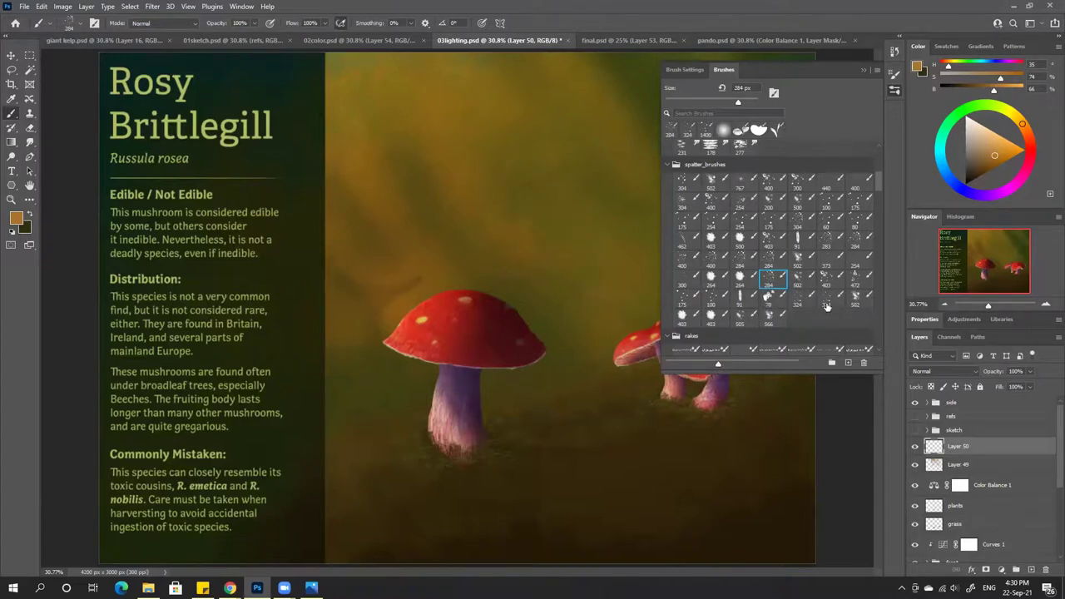
pyautogui.click(855, 260)
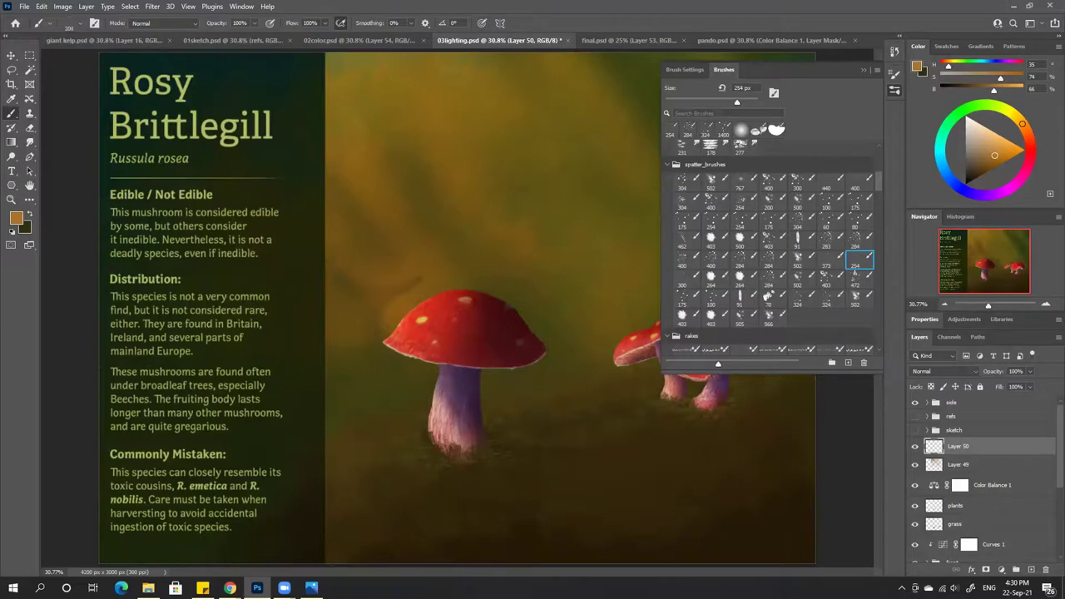
pyautogui.press(']')
pyautogui.press(']')
pyautogui.press(']')
pyautogui.press(']')
pyautogui.press(']')
pyautogui.press(']')
pyautogui.press(']')
pyautogui.press(']')
pyautogui.press(']')
# Scatter orange specks over the upper background with the 300 px spatter preset enlarged to between 1000 and 1400 px
pyautogui.click(684, 278)
pyautogui.press(']')
pyautogui.press(']')
pyautogui.press(']')
pyautogui.press(']')
pyautogui.press(']')
pyautogui.press(']')
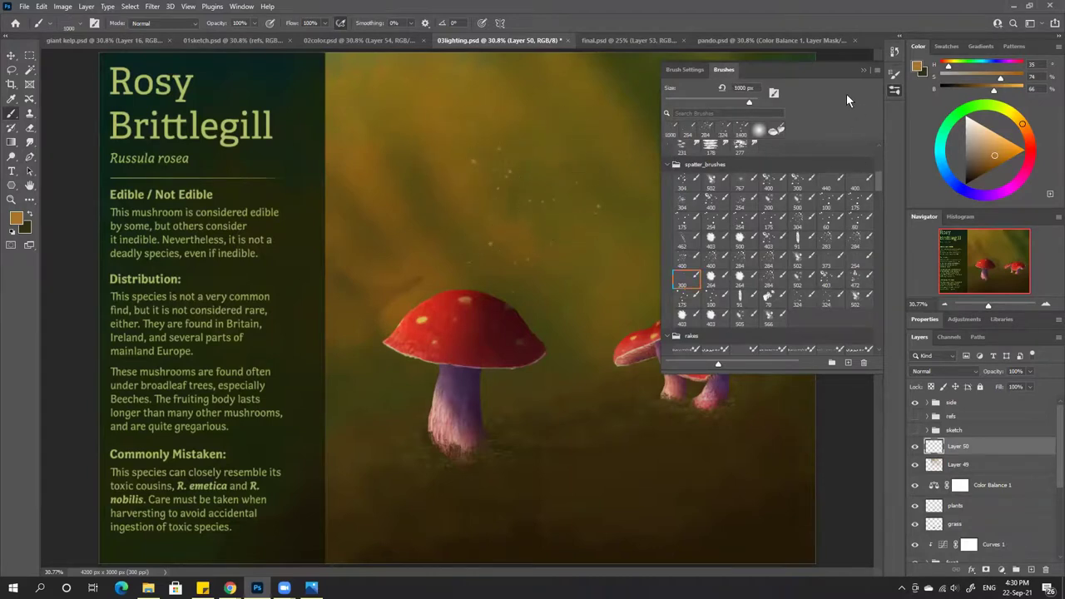
pyautogui.click(863, 70)
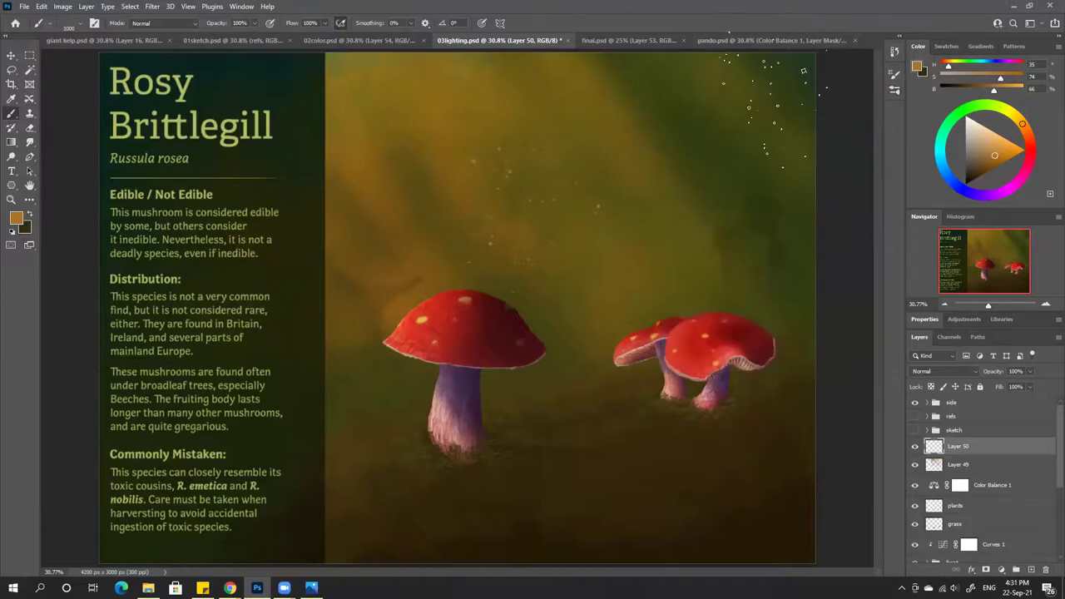
pyautogui.hotkey('ctrl', '-')
pyautogui.hotkey('ctrl', '-')
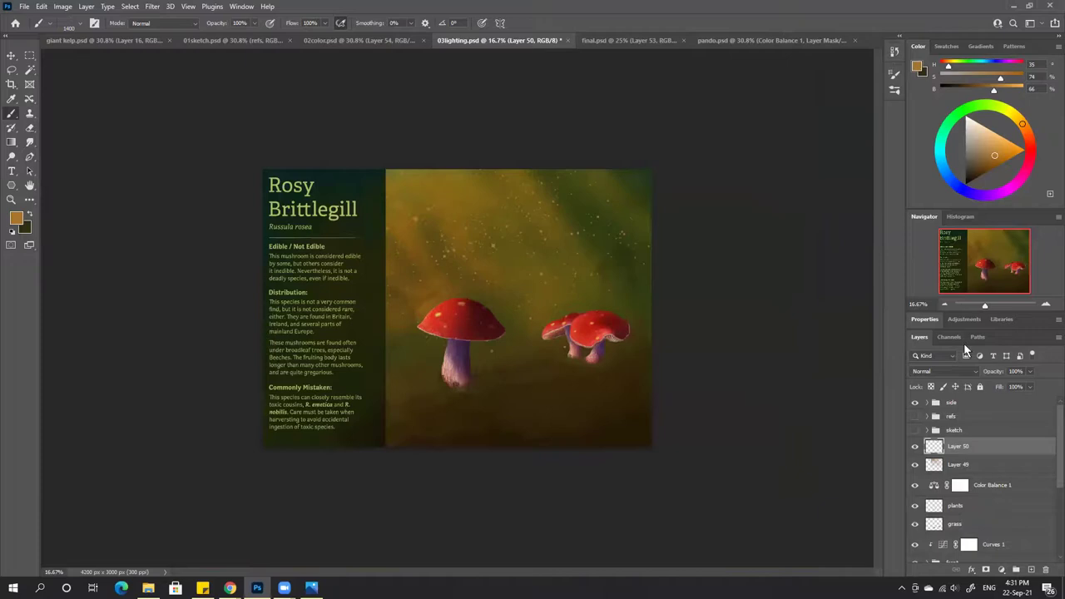
# Set the speck layer's blend mode to Color Dodge and test a lower opacity before restoring it to 100%
pyautogui.click(925, 371)
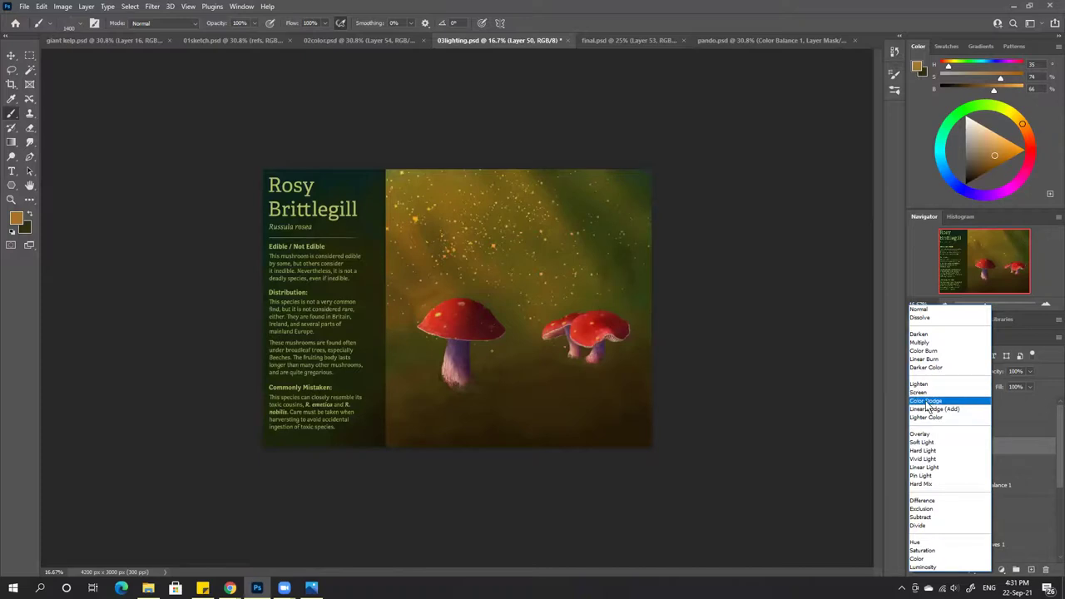
pyautogui.click(927, 402)
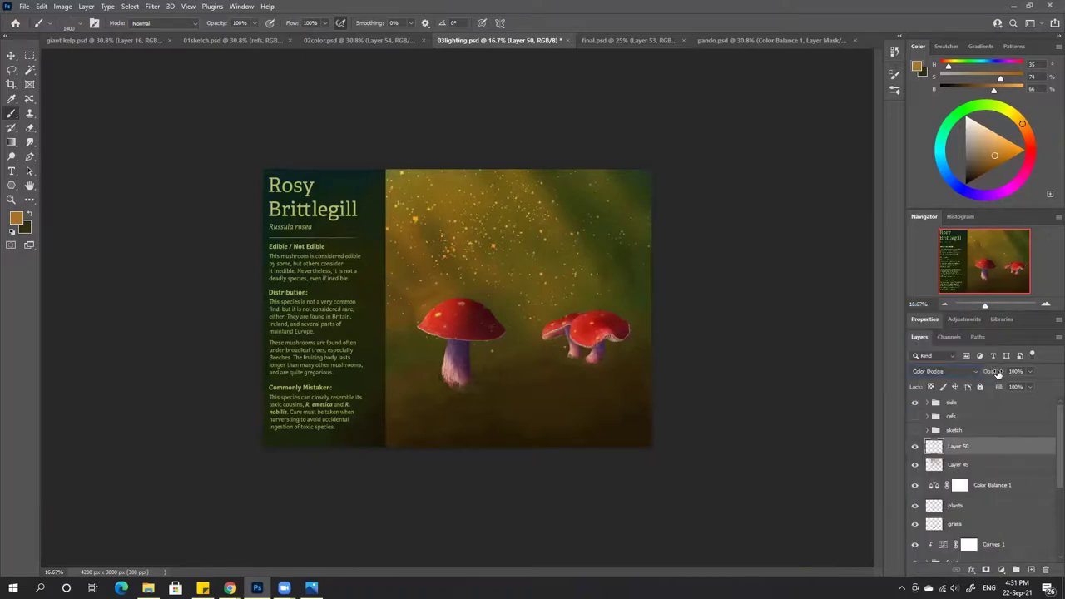
pyautogui.moveTo(999, 371); pyautogui.dragTo(987, 370)
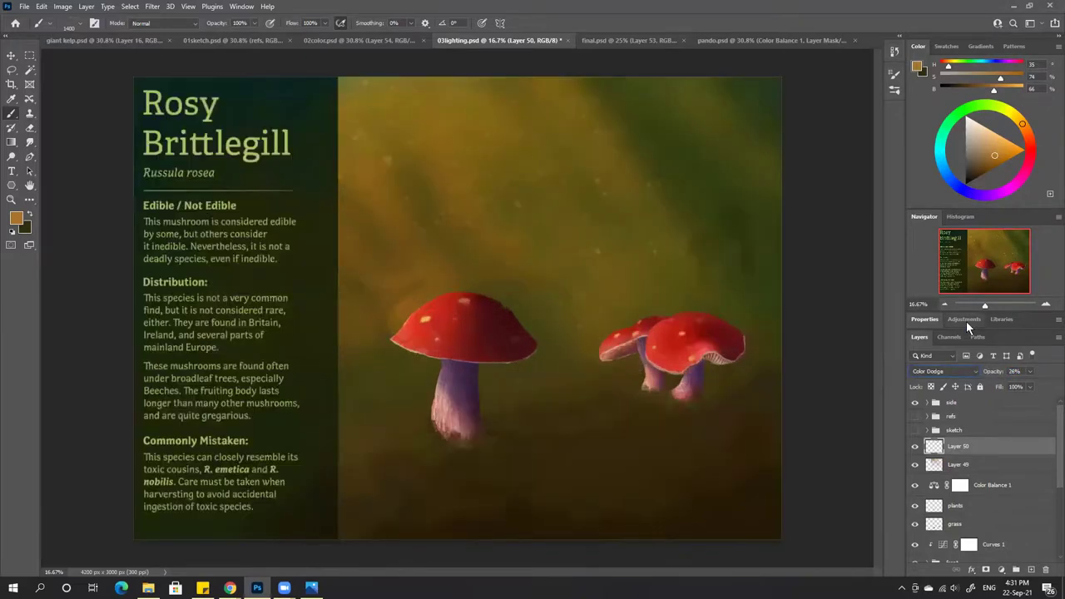
pyautogui.moveTo(994, 371); pyautogui.dragTo(1011, 371)
pyautogui.hotkey('ctrl', '0')
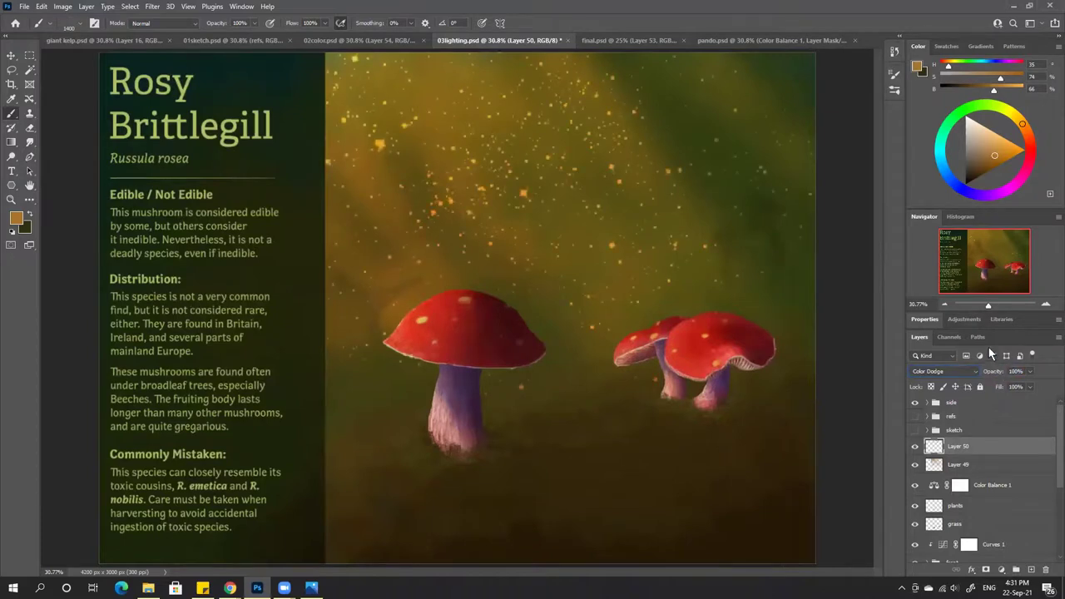
pyautogui.hotkey('ctrl', '-')
pyautogui.hotkey('ctrl', '-')
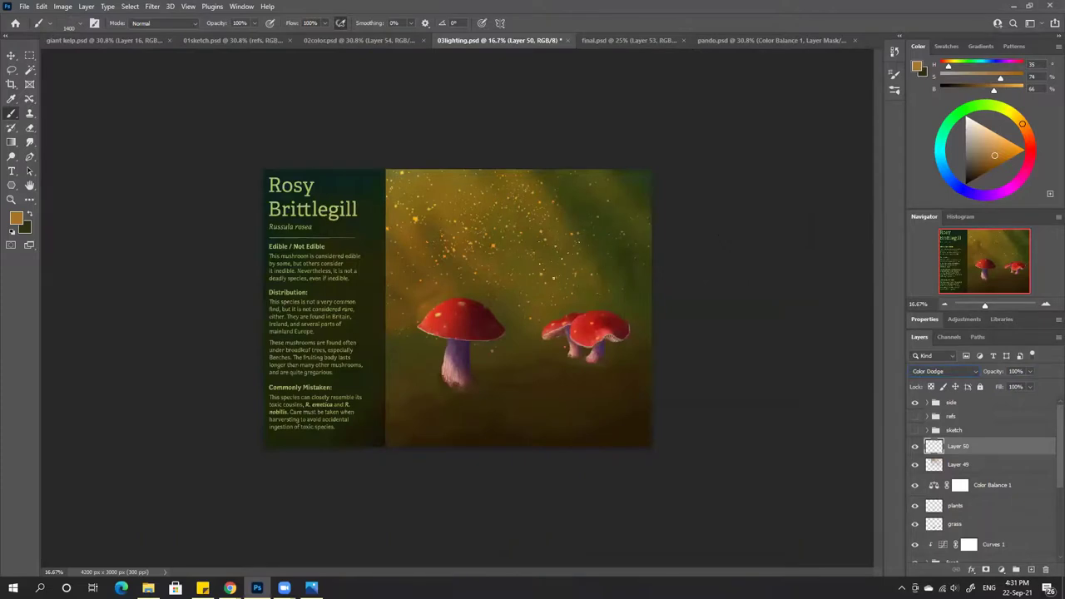
# Erase the painted specks with a hard round eraser about 2200 px in size at 50% opacity
pyautogui.click(30, 128)
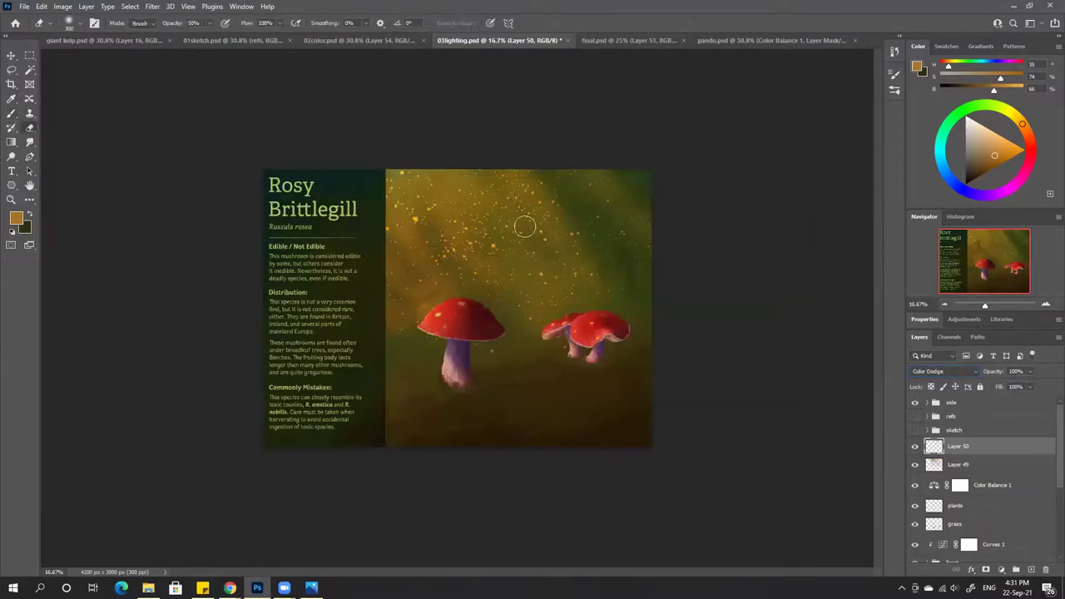
pyautogui.press(']')
pyautogui.press(']')
pyautogui.press(']')
pyautogui.press(']')
pyautogui.press(']')
pyautogui.press(']')
pyautogui.press(']')
pyautogui.press(']')
pyautogui.press(']')
pyautogui.press(']')
pyautogui.press(']')
pyautogui.press(']')
pyautogui.press(']')
pyautogui.press(']')
pyautogui.press(']')
pyautogui.press(']')
pyautogui.press(']')
pyautogui.click(894, 90)
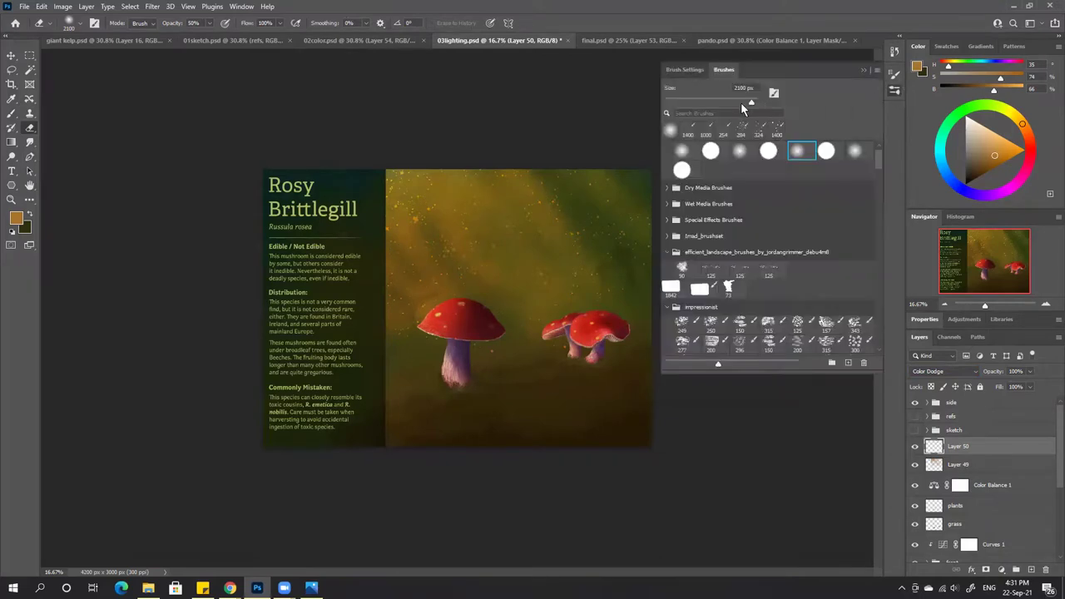
pyautogui.click(709, 151)
pyautogui.click(862, 71)
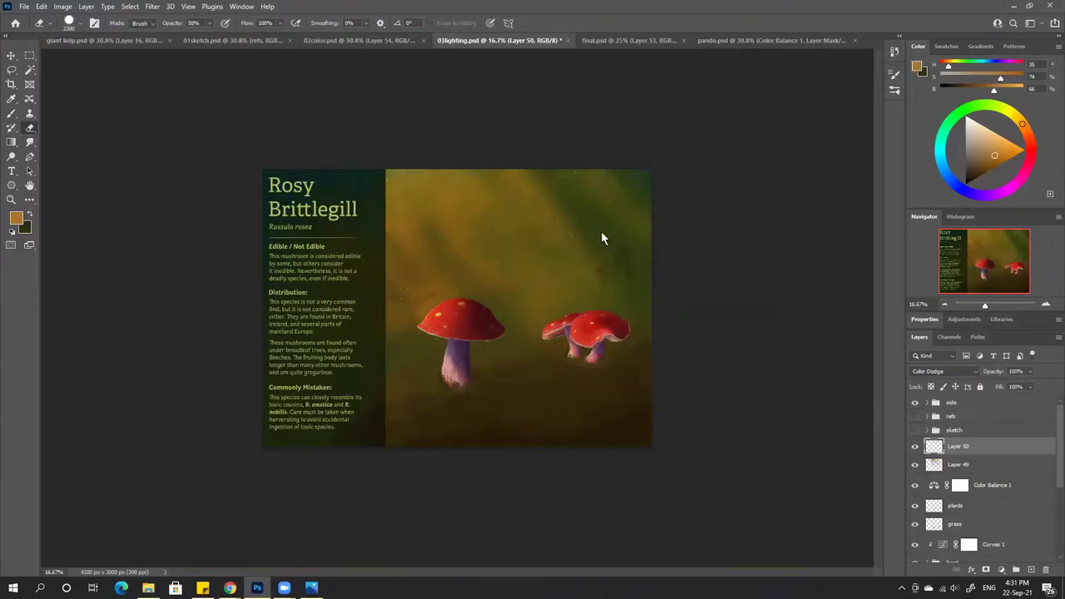
# Repaint a scatter of glowing orange specks across the upper background with the 1400 px spatter brush
pyautogui.press('b')
pyautogui.click(460, 220)
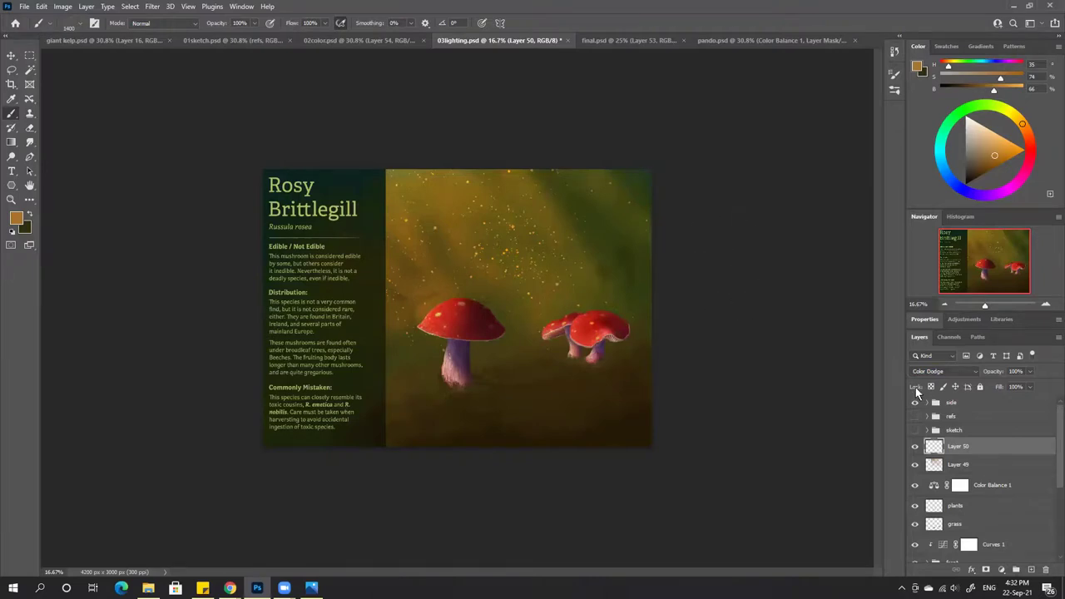
# Apply an Outer Glow effect in golden yellow to the speck layer
pyautogui.click(973, 569)
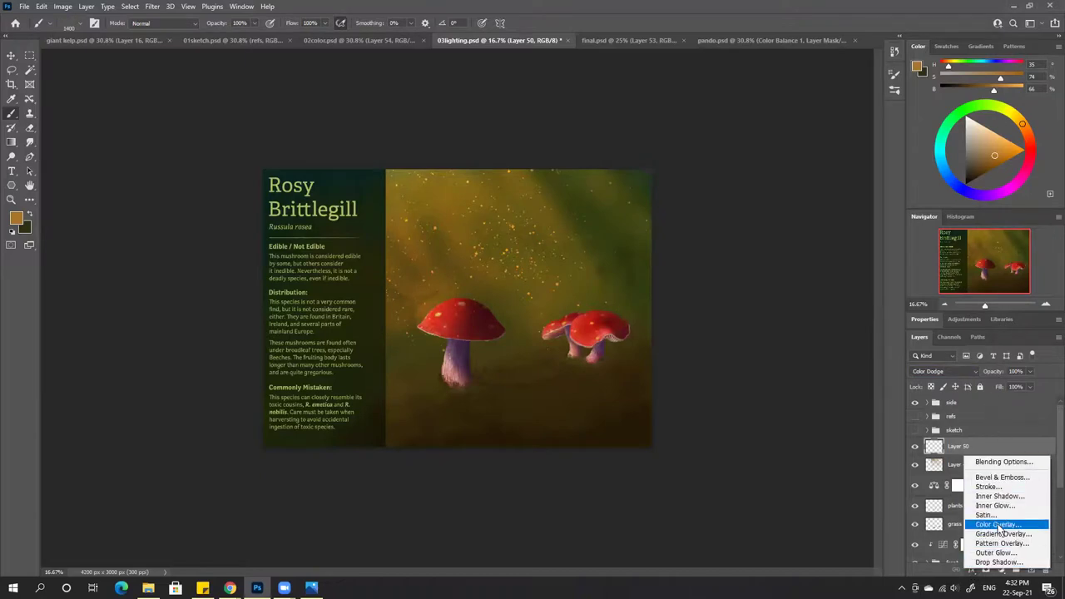
pyautogui.click(993, 553)
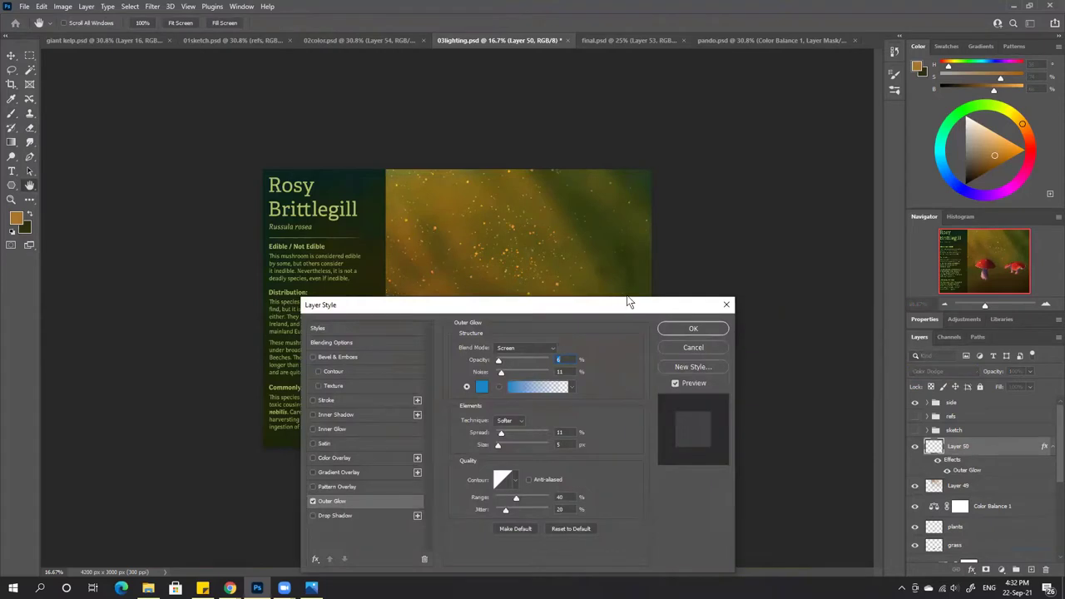
pyautogui.moveTo(629, 303); pyautogui.dragTo(741, 146)
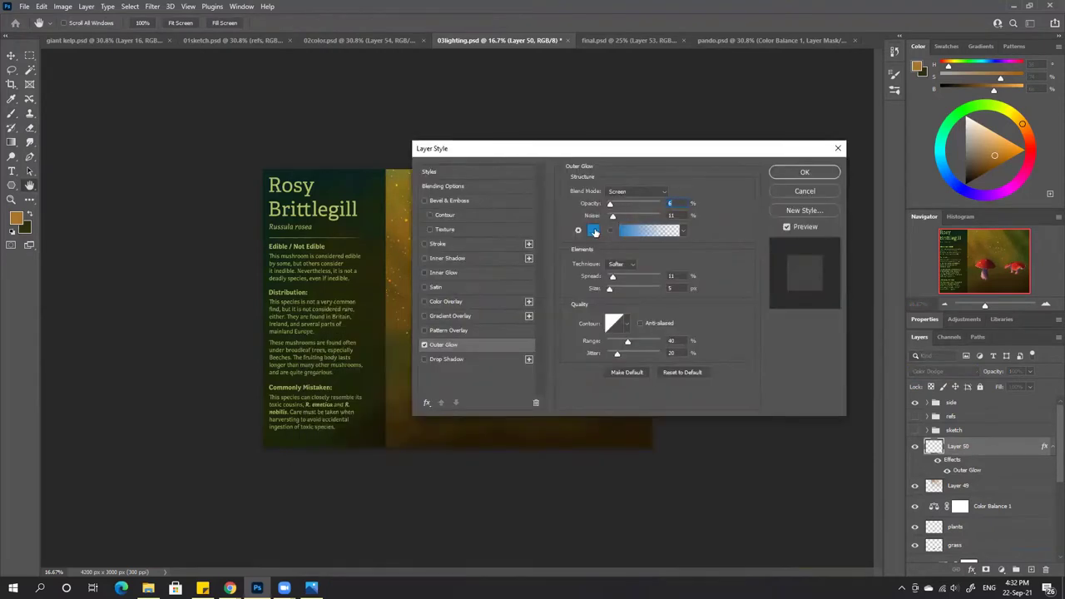
pyautogui.click(593, 230)
pyautogui.click(678, 138)
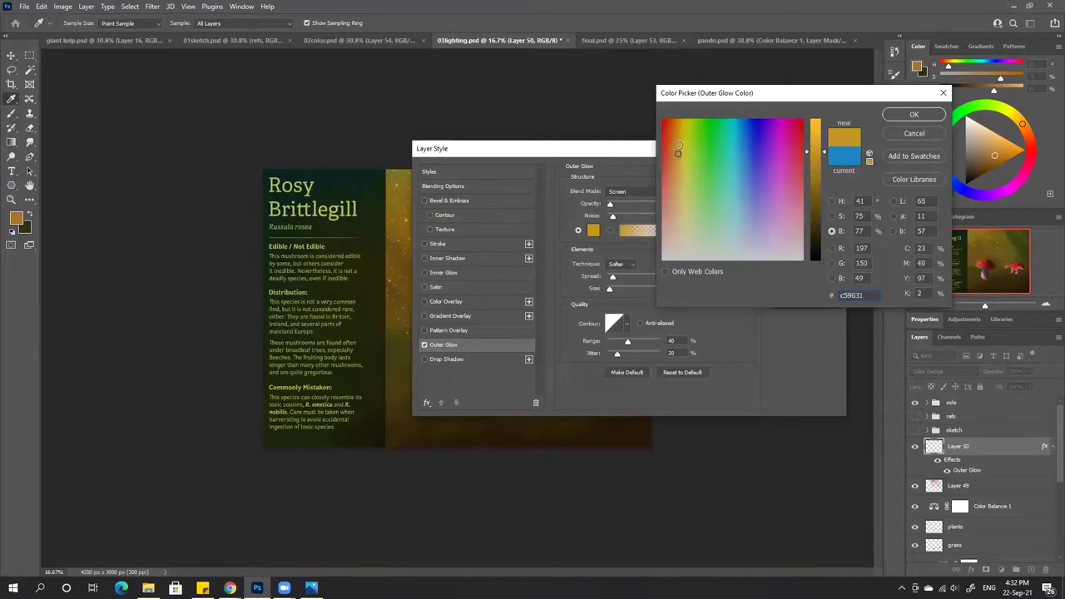
pyautogui.click(680, 142)
pyautogui.click(899, 114)
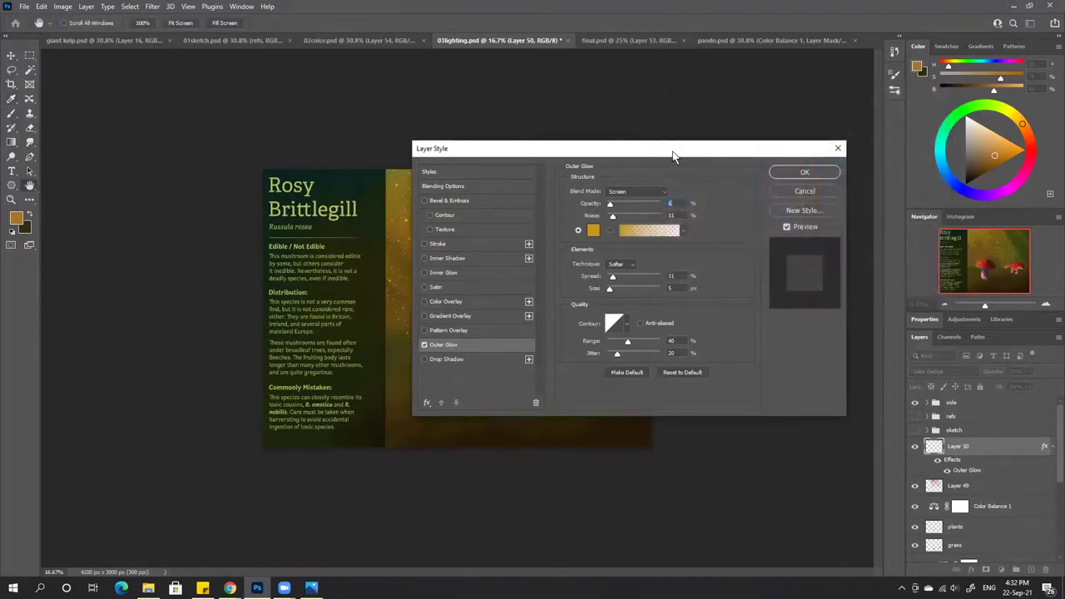
pyautogui.moveTo(689, 143); pyautogui.dragTo(606, 405)
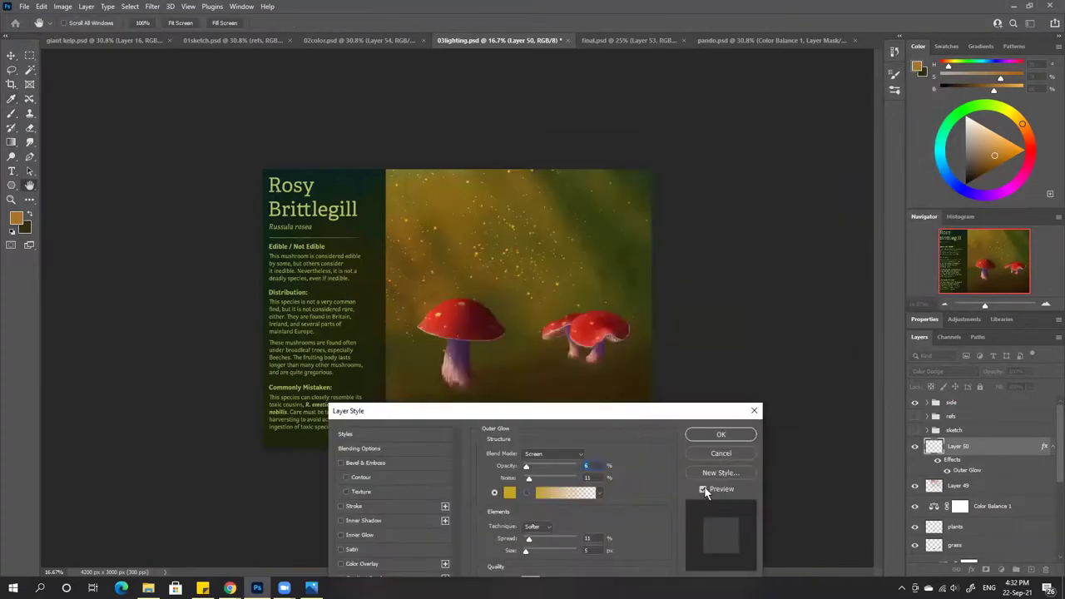
pyautogui.click(721, 434)
pyautogui.press('b')
# Lower the speck layer's opacity to 9%
pyautogui.hotkey('ctrl', '0')
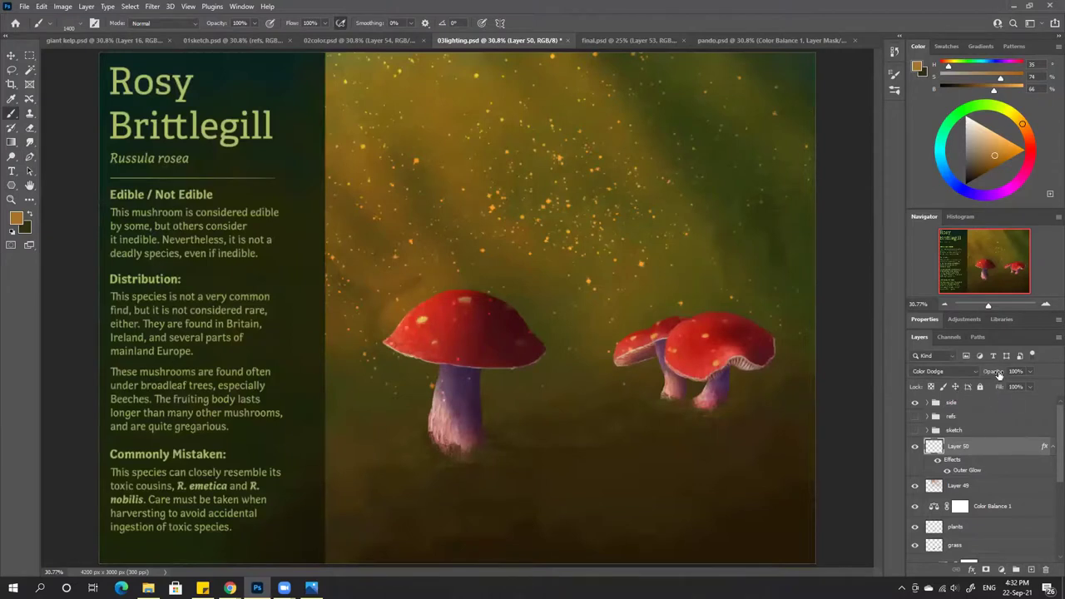
pyautogui.moveTo(998, 374); pyautogui.dragTo(997, 372)
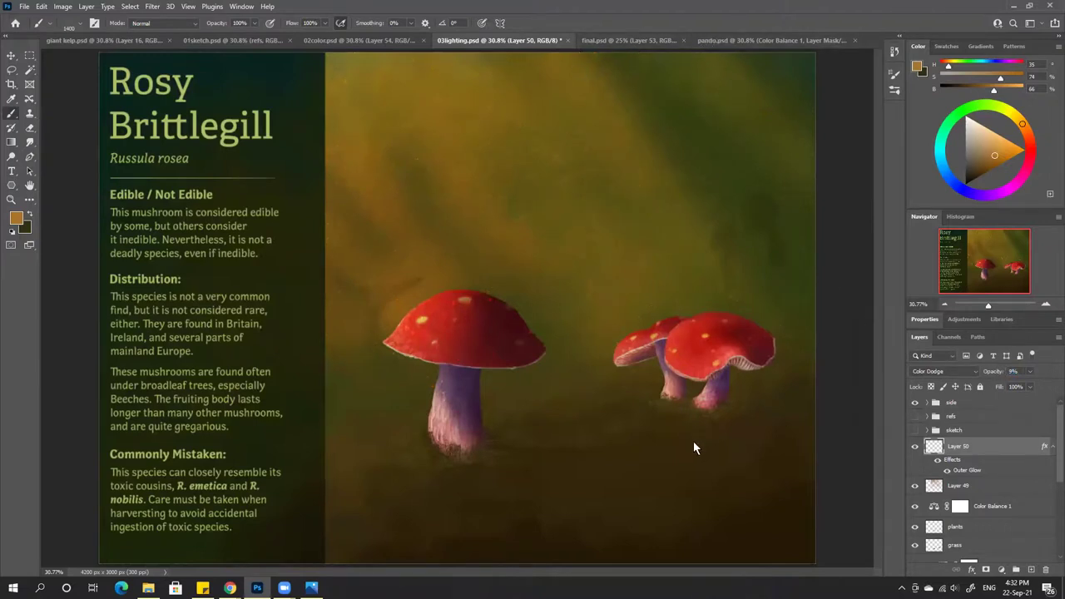
# Switch to final.psd and examine its finished lighting for comparison
pyautogui.click(636, 43)
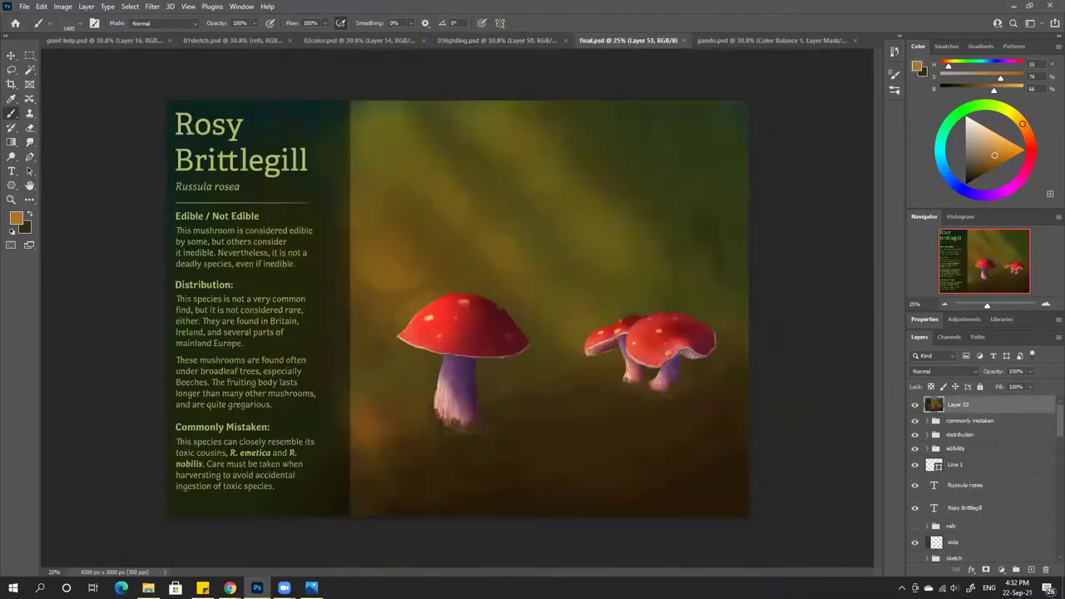
pyautogui.scroll(2, 464, 543)
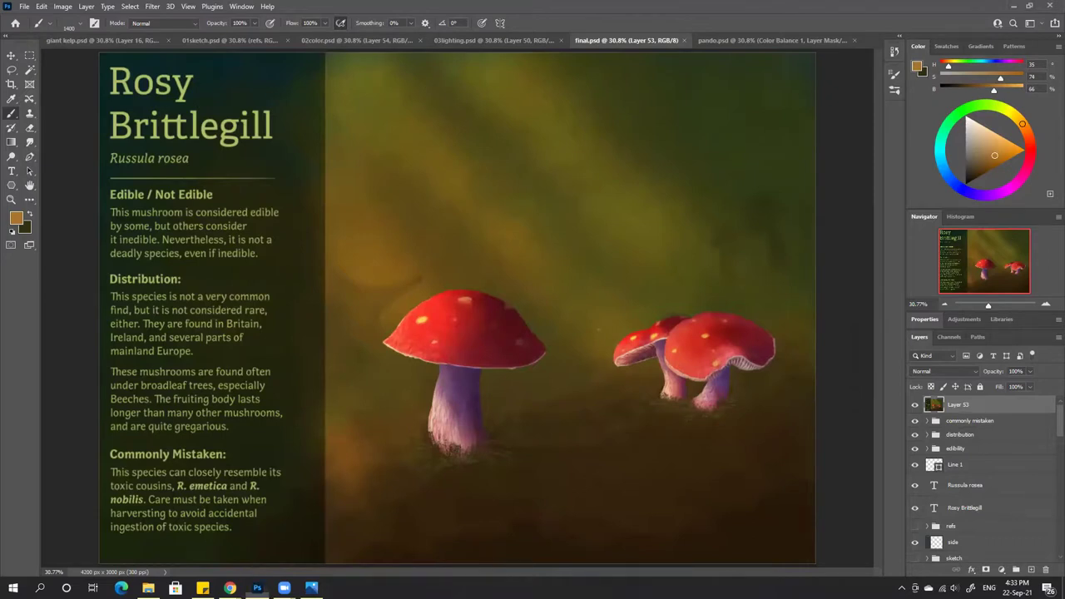
# Switch to Chrome, open the artist's own Twitch channel page in a new tab, and select its web address
pyautogui.hotkey('alt', 'Tab')
pyautogui.click(933, 10)
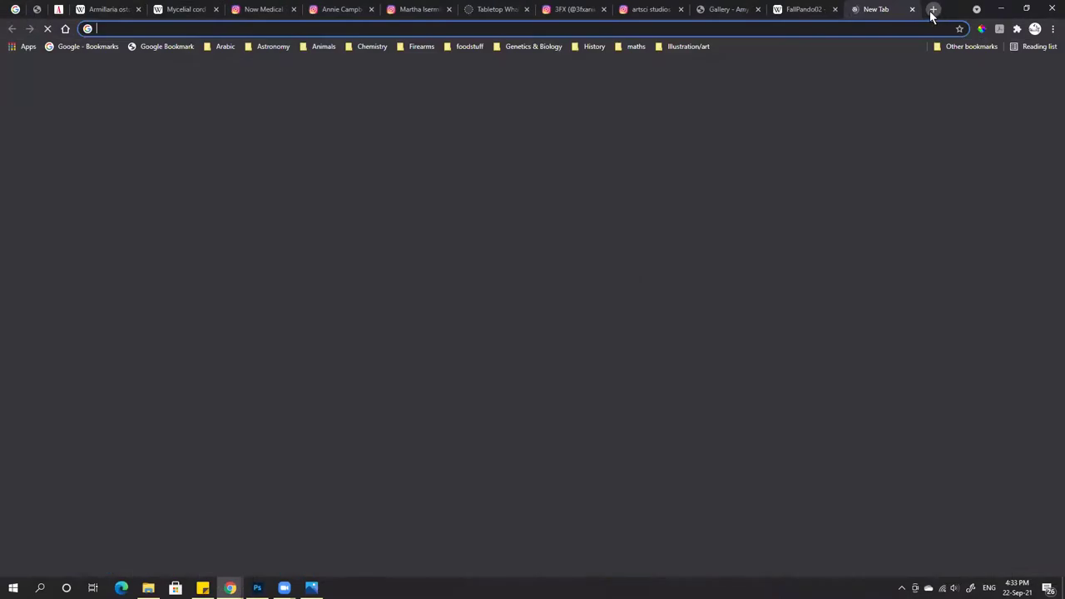
pyautogui.write('twitch')
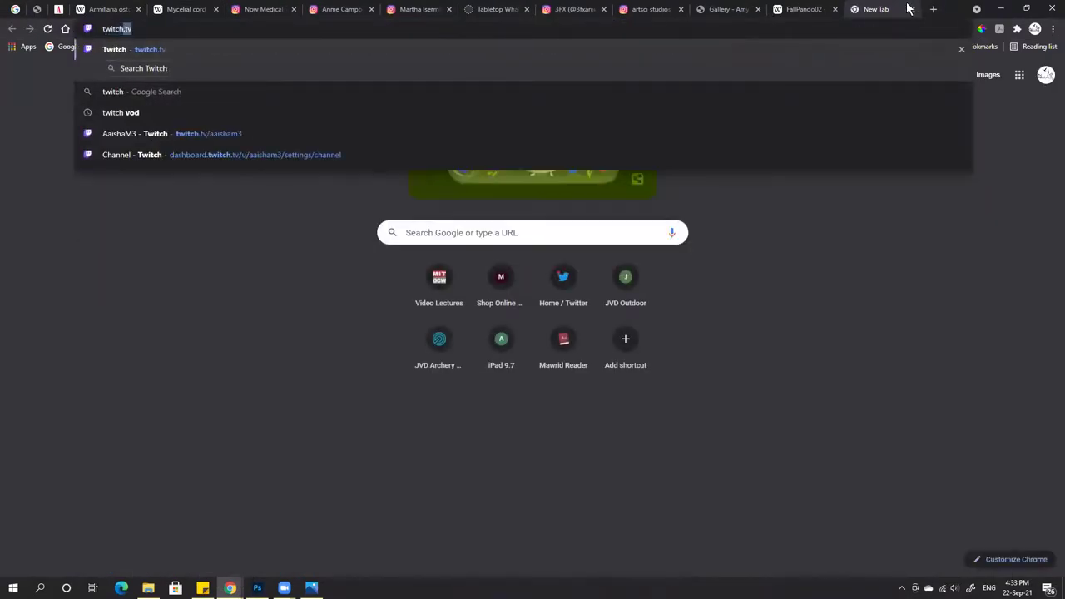
pyautogui.press('Down')
pyautogui.press('Down')
pyautogui.press('Down')
pyautogui.press('Return')
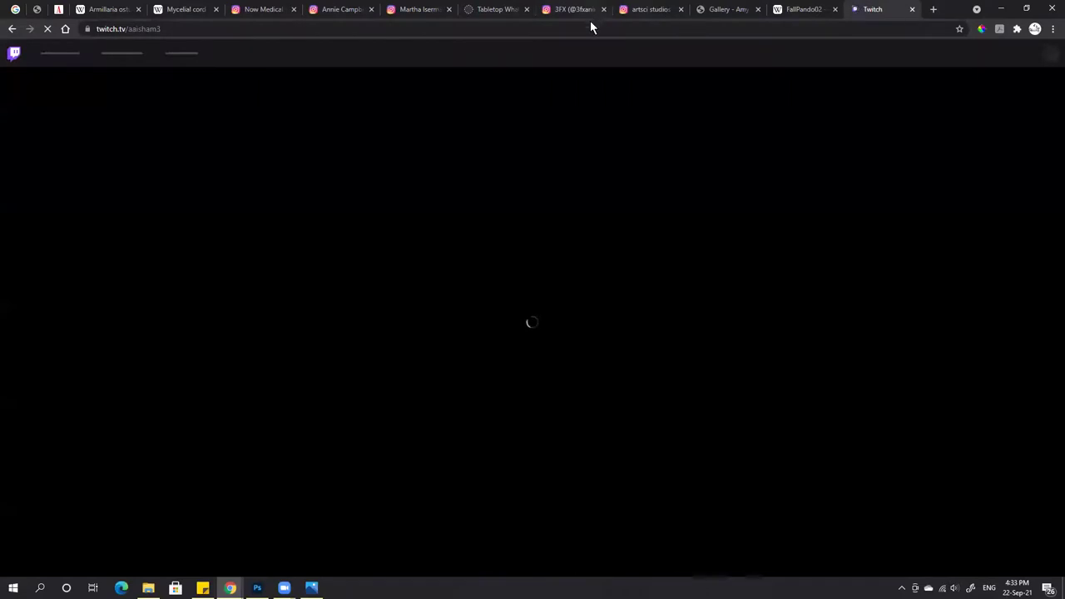
pyautogui.click(584, 28)
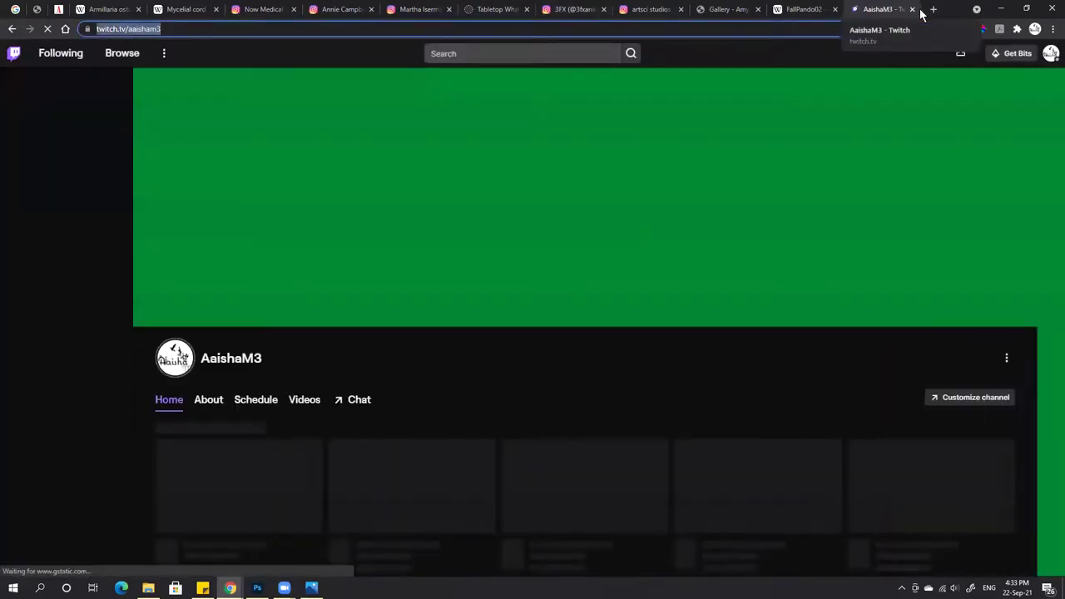
# Open another blank browser tab and return to final.psd in Photoshop
pyautogui.click(931, 9)
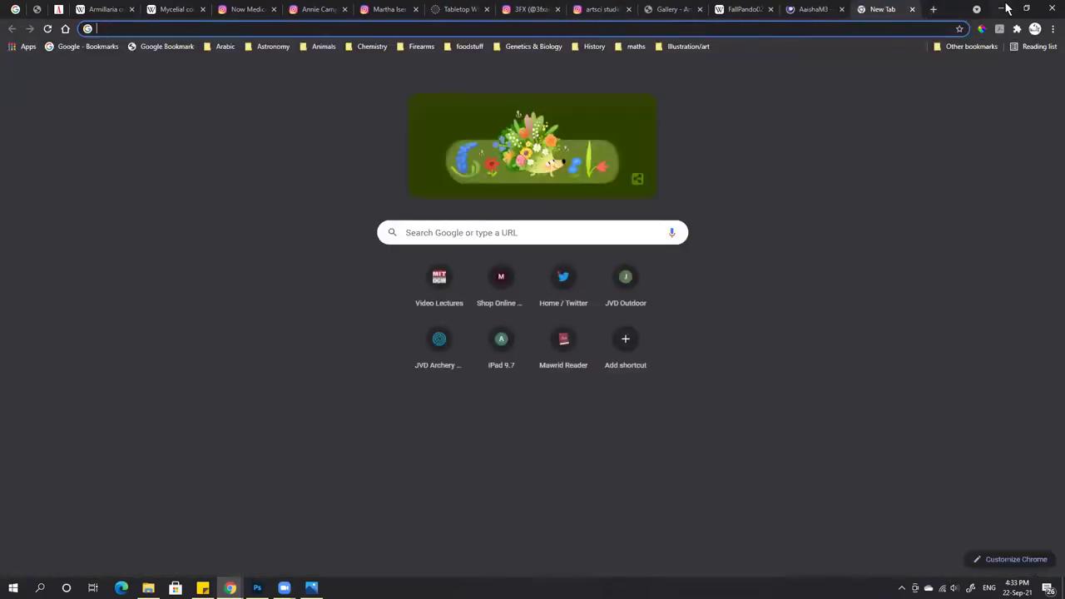
pyautogui.click(1004, 9)
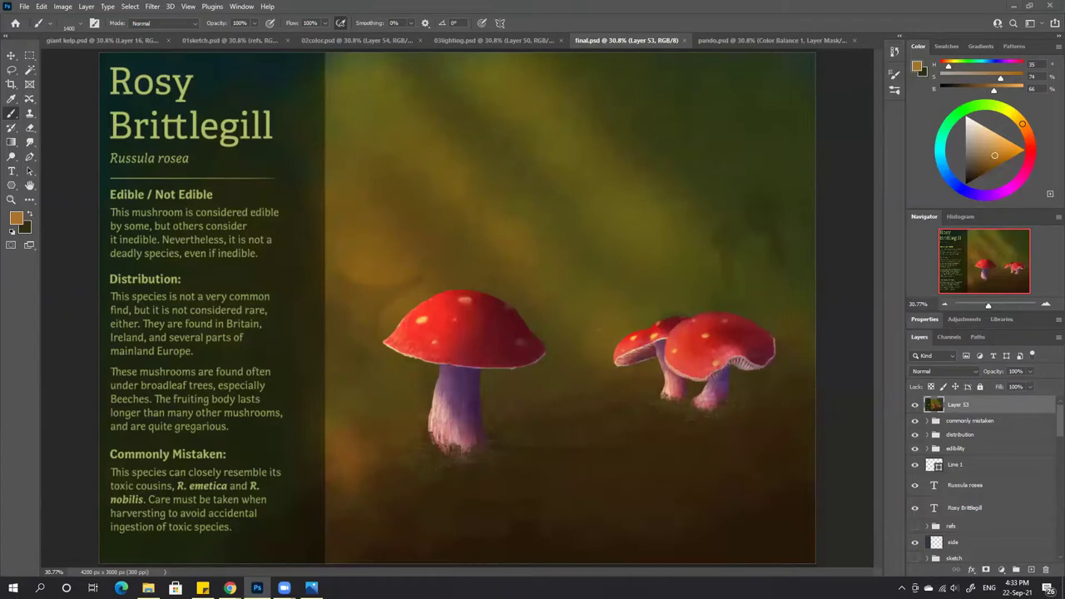
pyautogui.moveTo(230, 588)
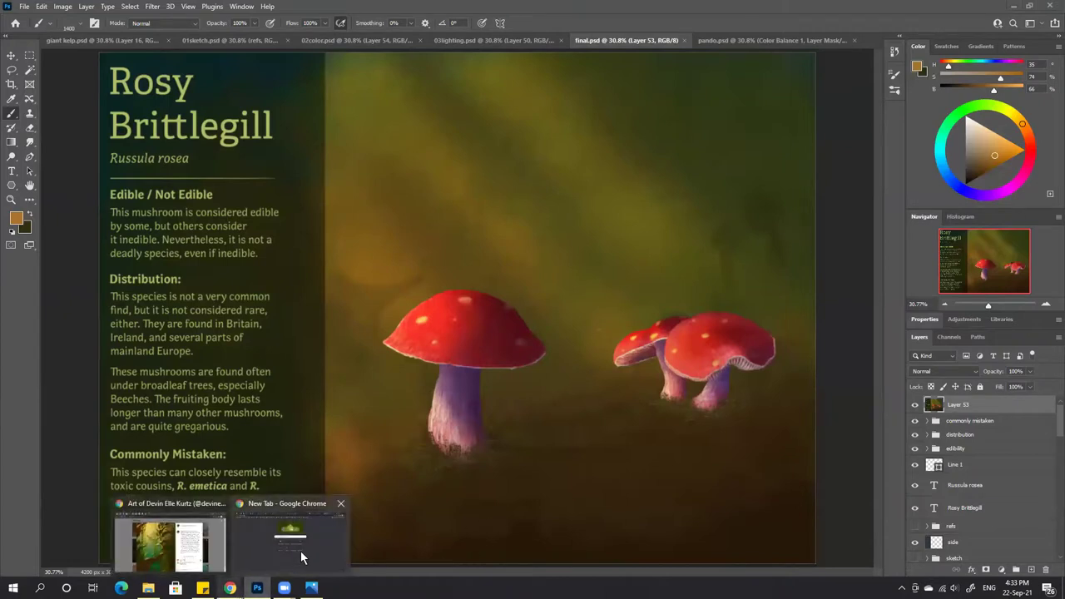